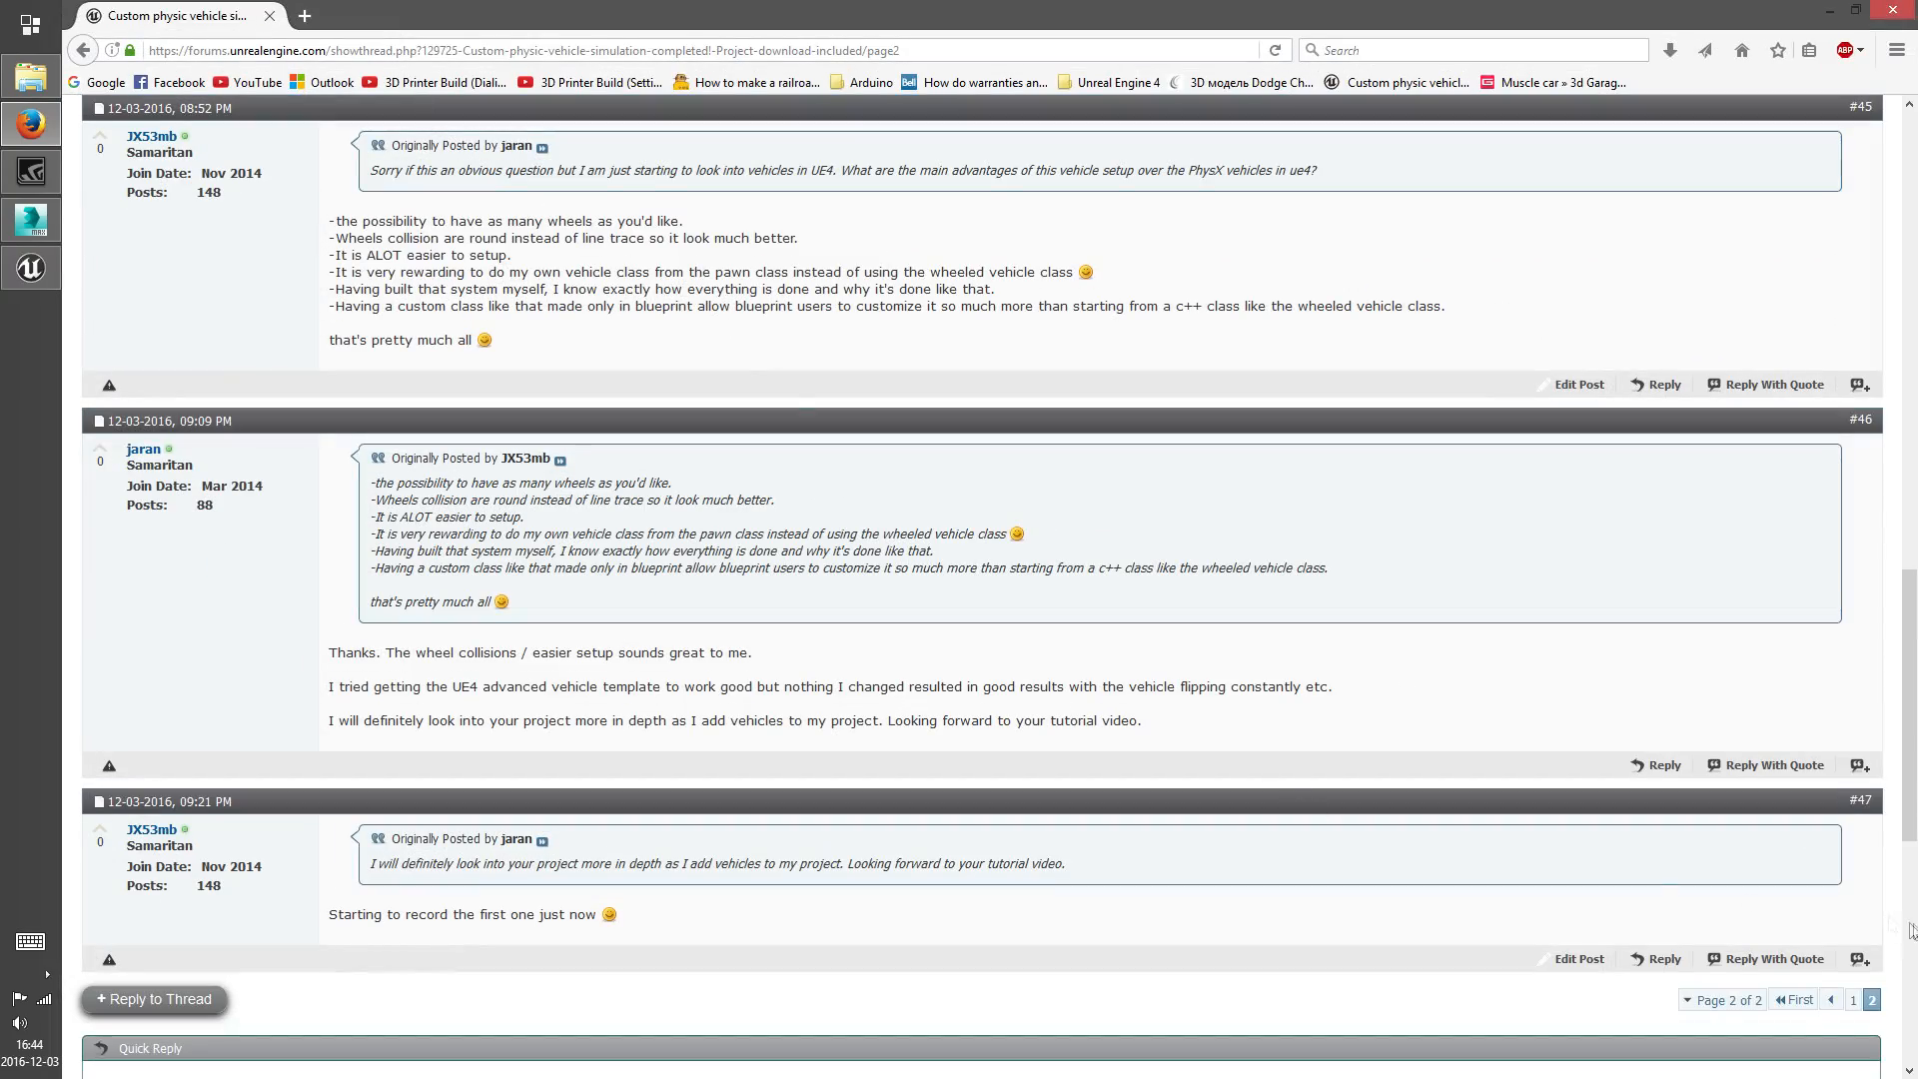
Review the first page of the custom vehicle simulation forum thread, including its download links, and close the browser
click(1796, 1001)
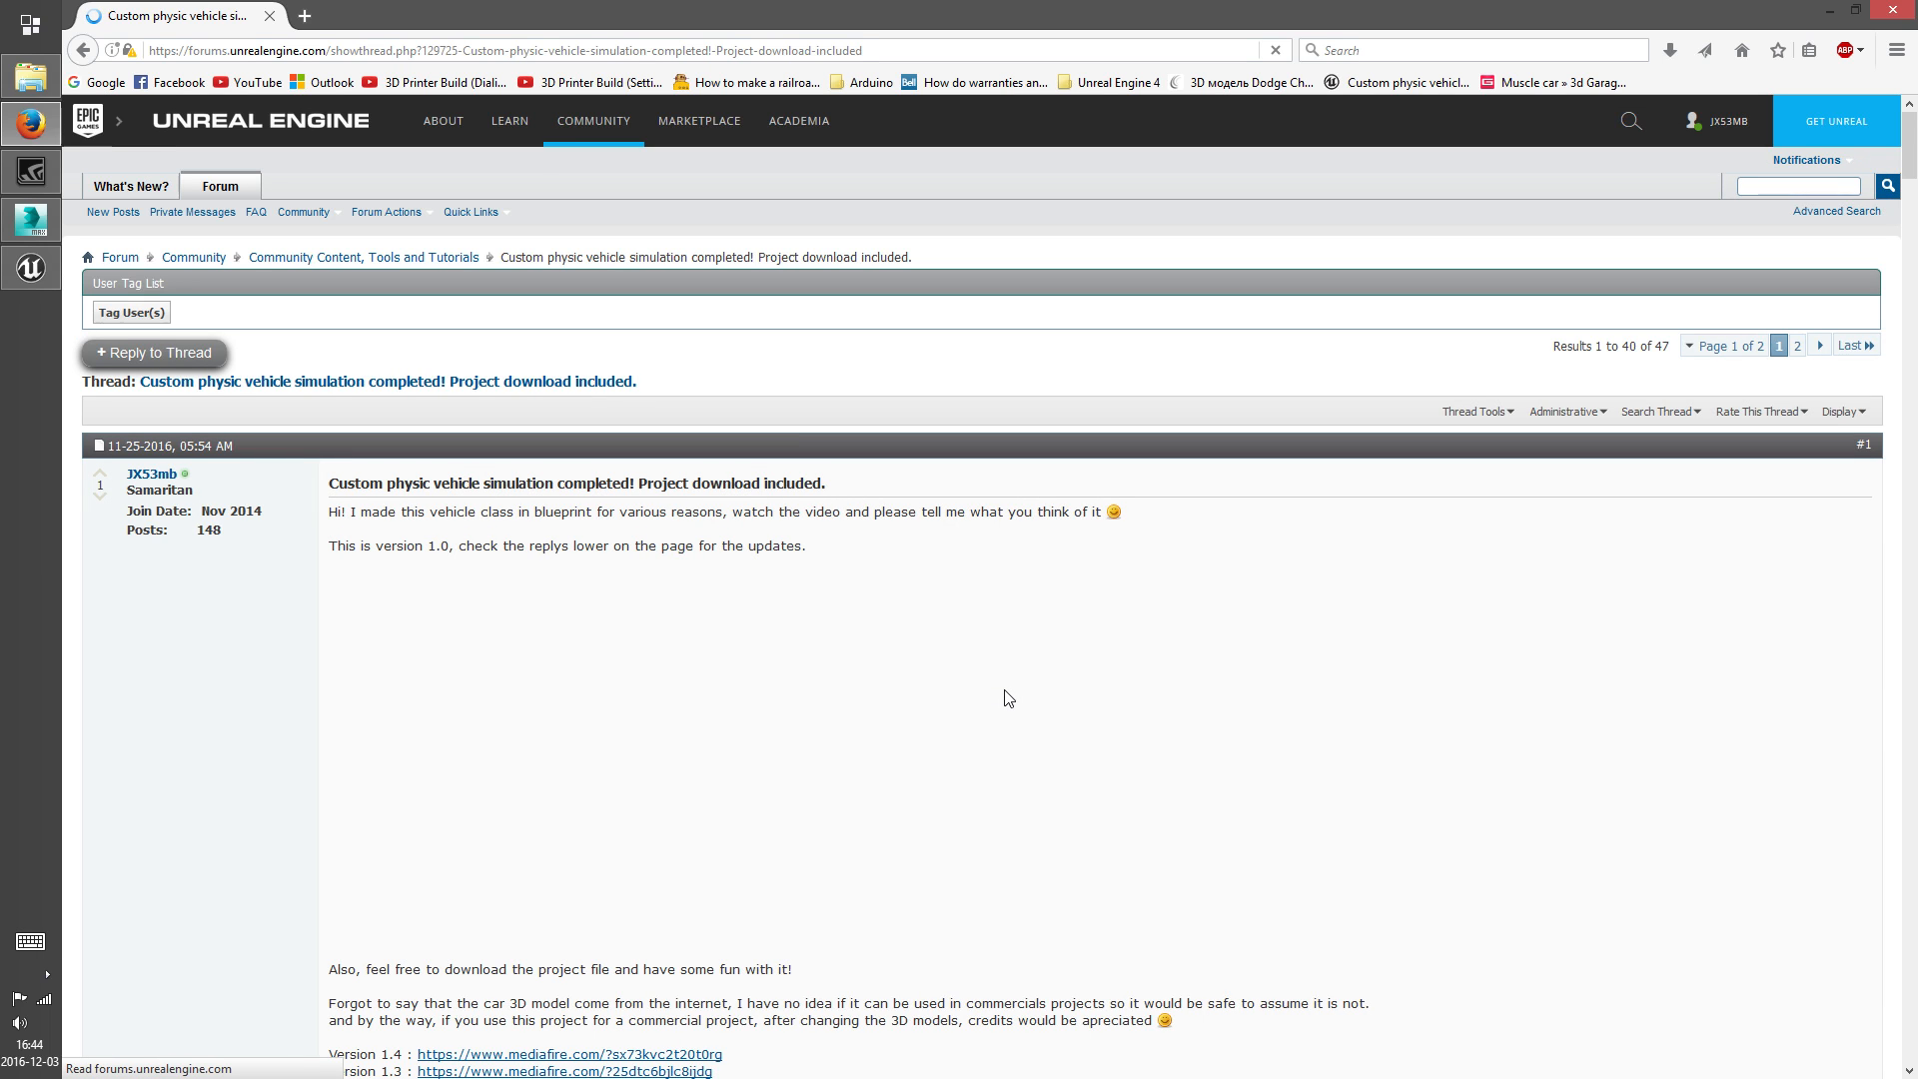
scroll(1199, 639, down, 3)
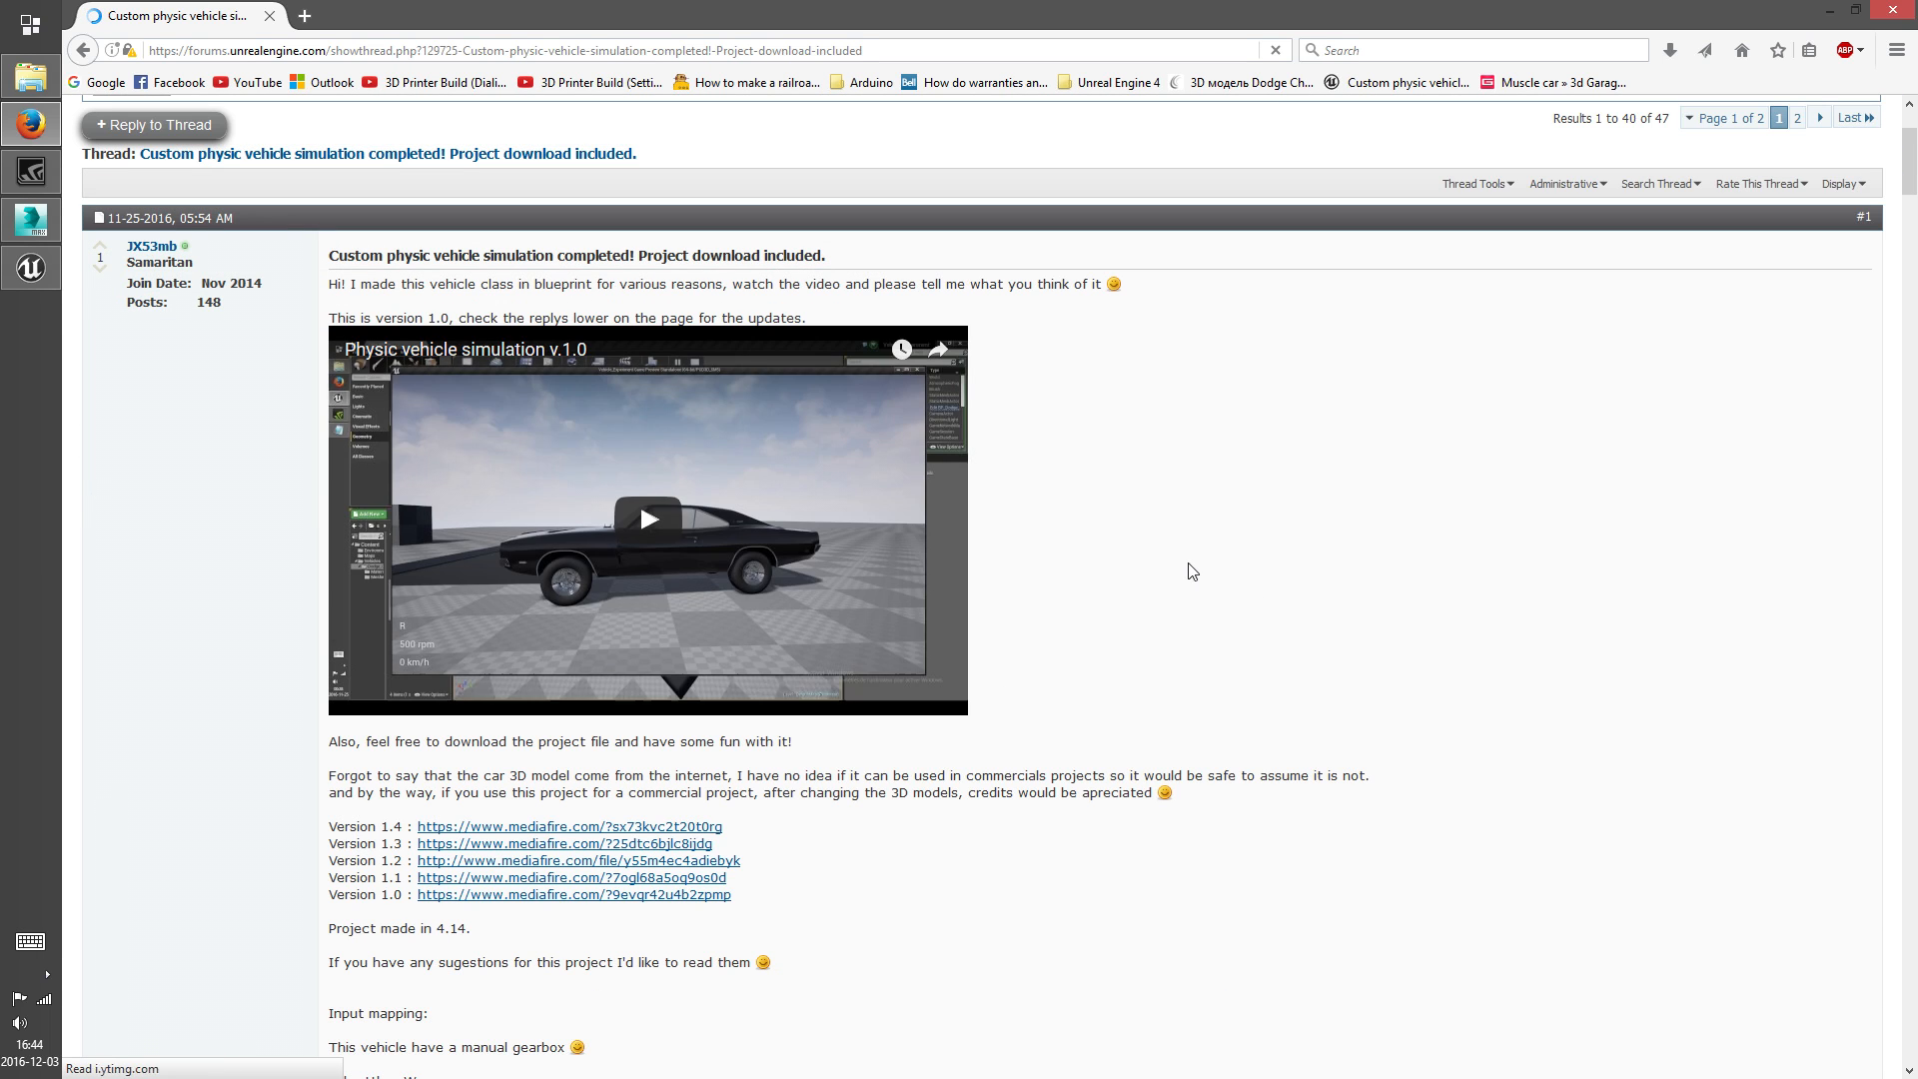
scroll(1190, 569, down, 1)
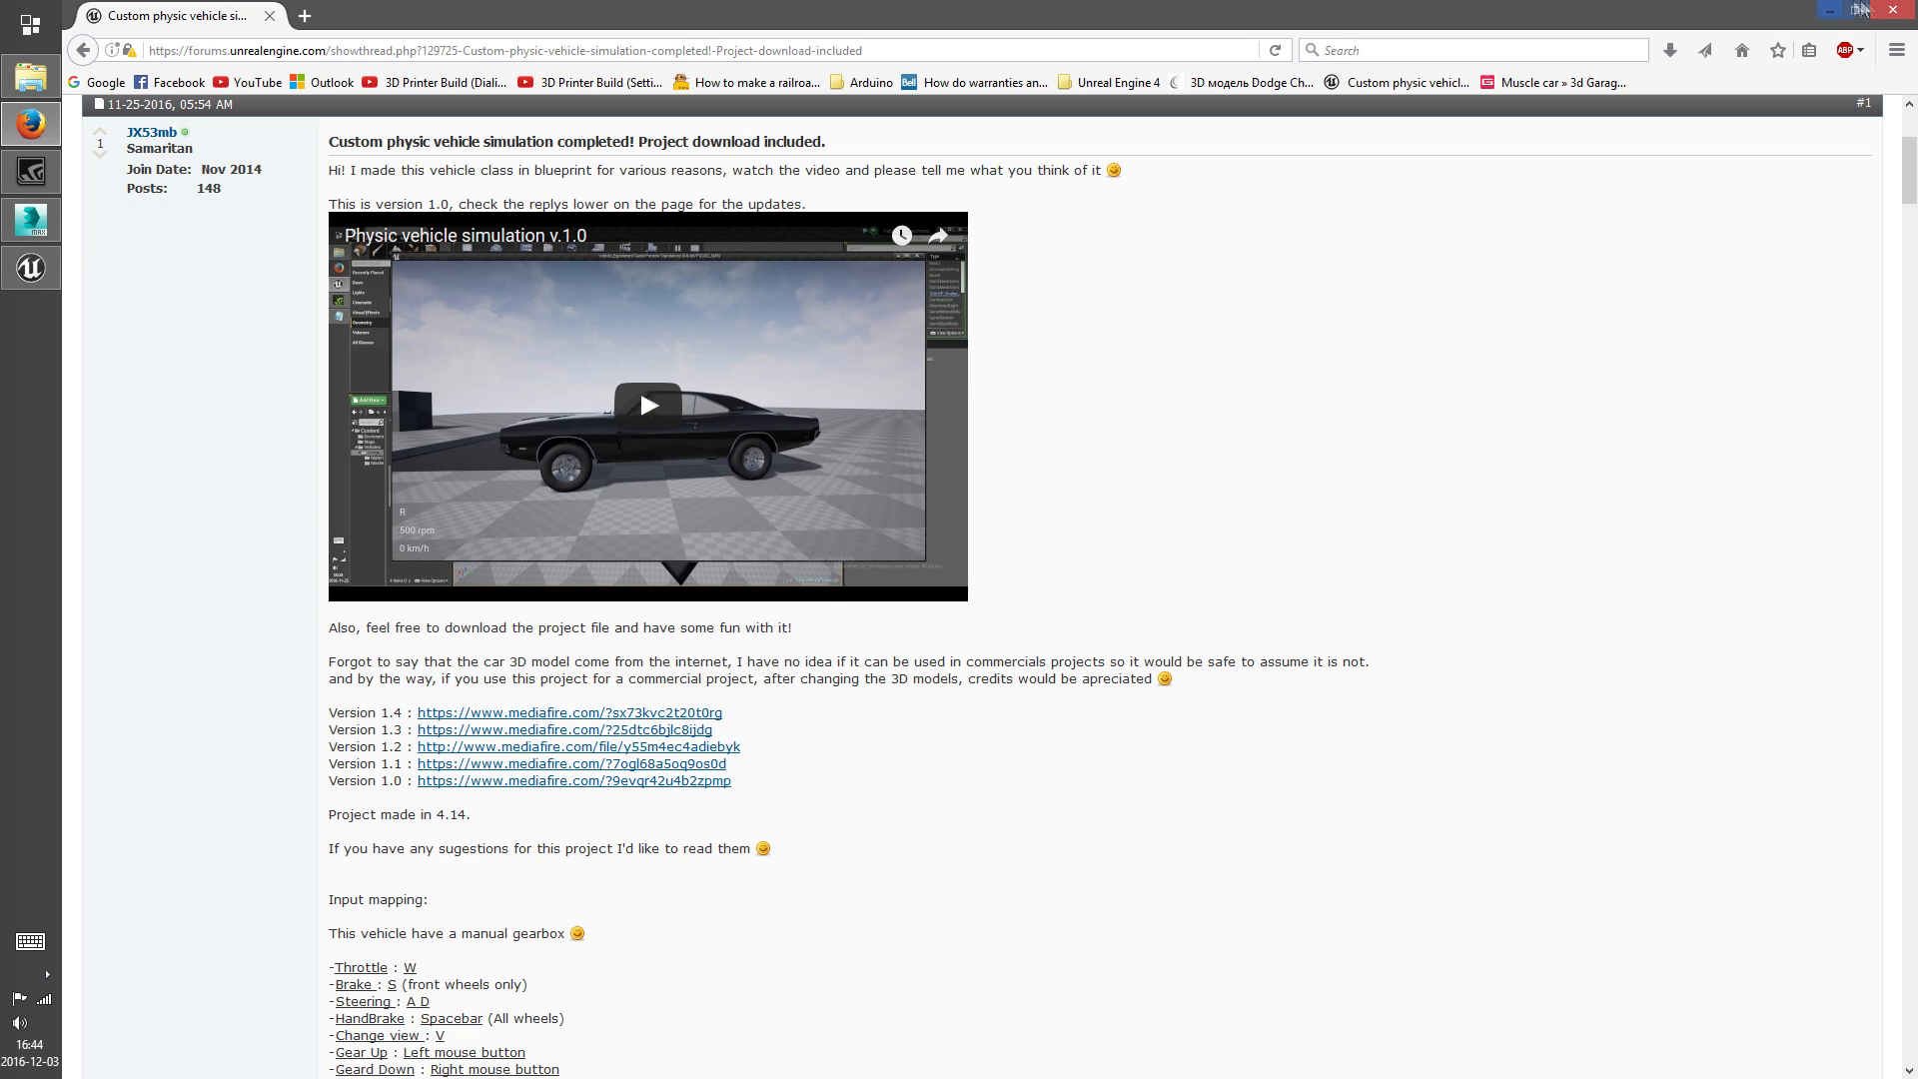
click(1893, 10)
middle_drag(1301, 303, 1303, 328)
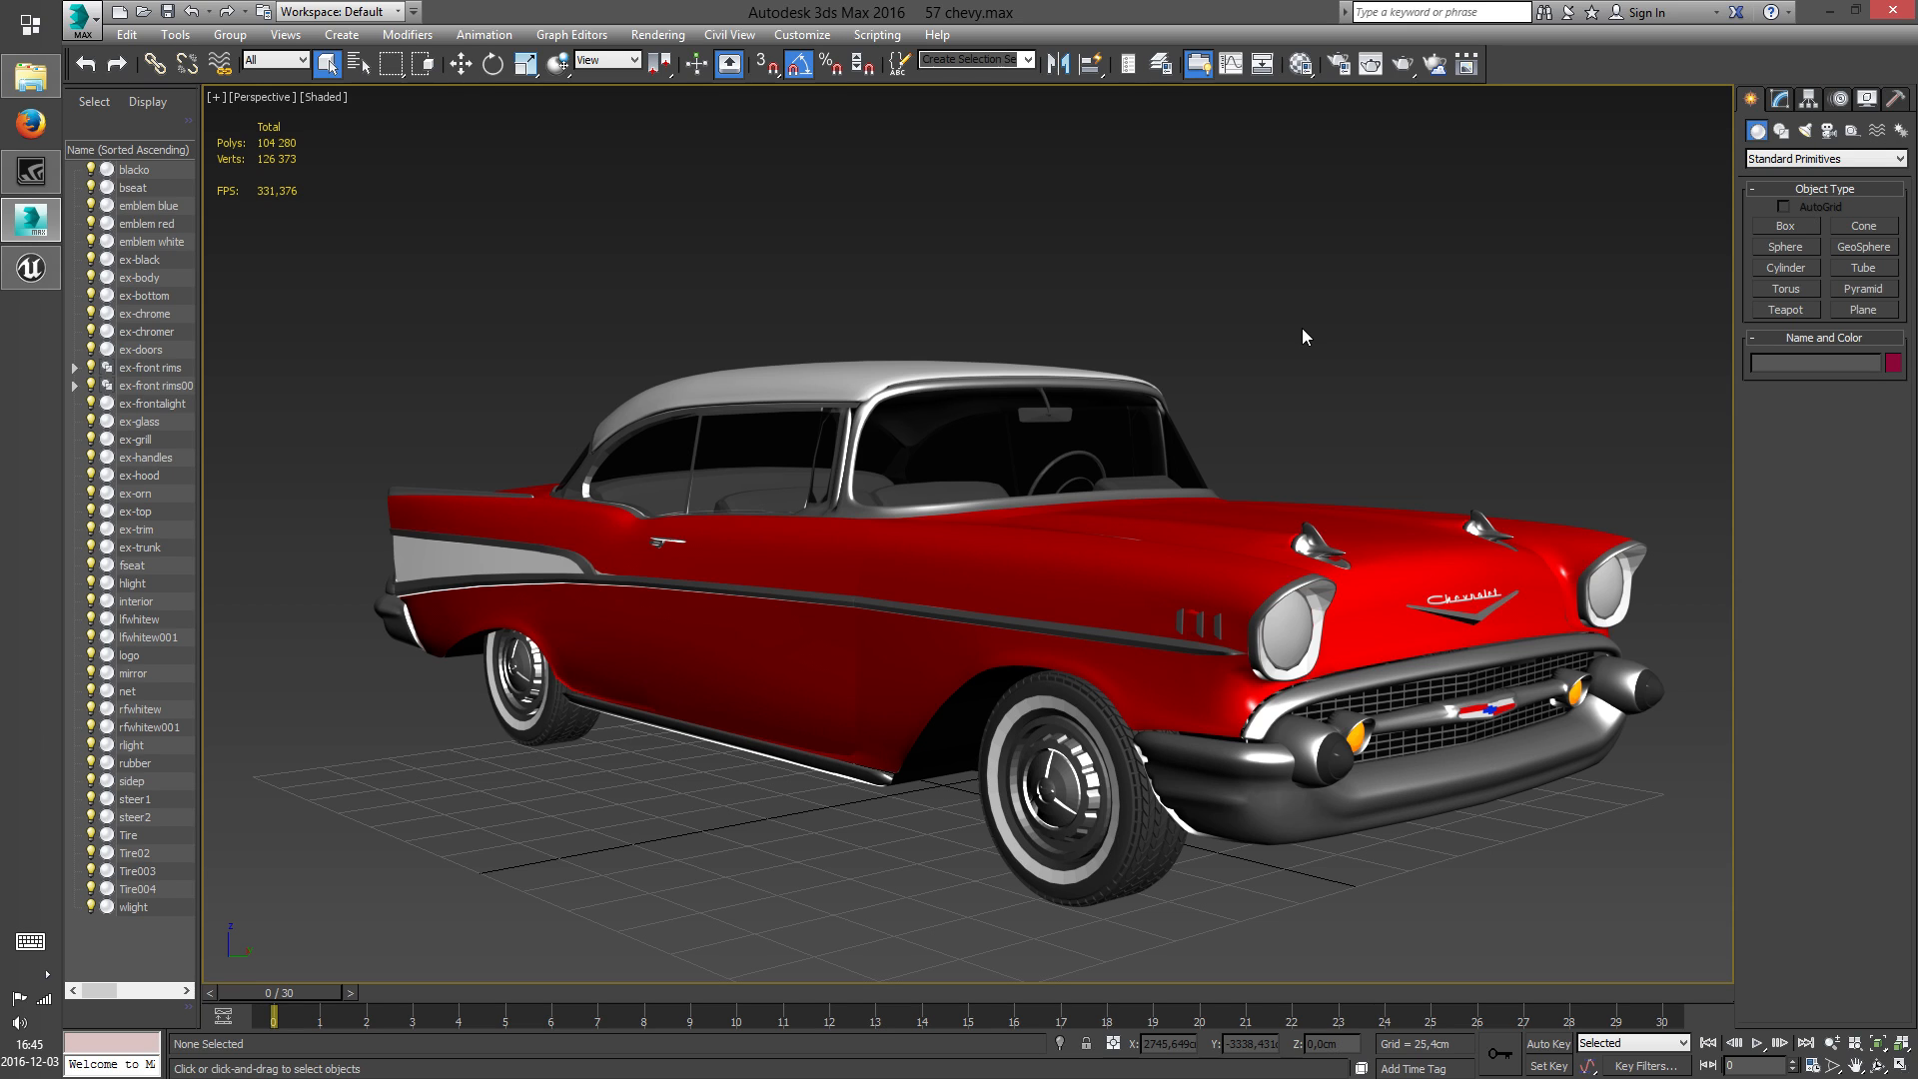
middle_drag(1239, 289, 1221, 289)
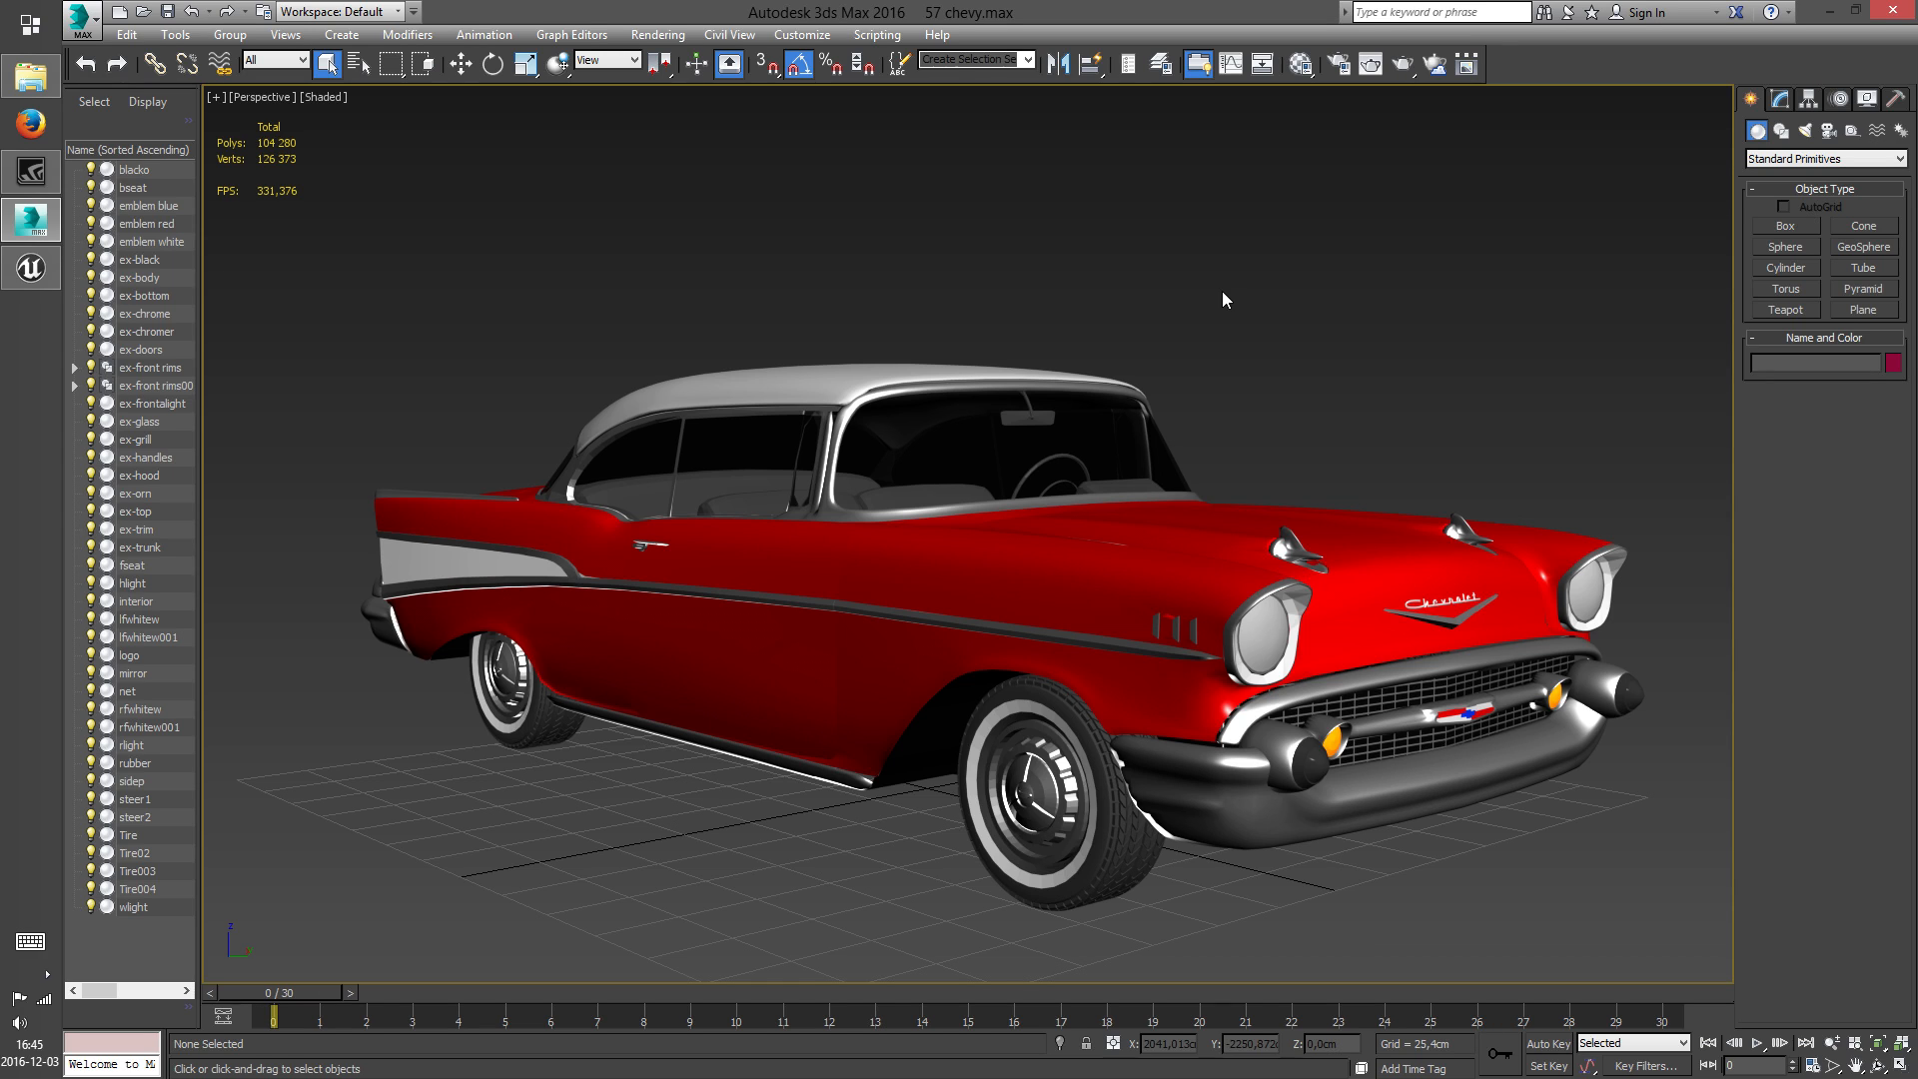
middle_drag(1112, 466, 1101, 445)
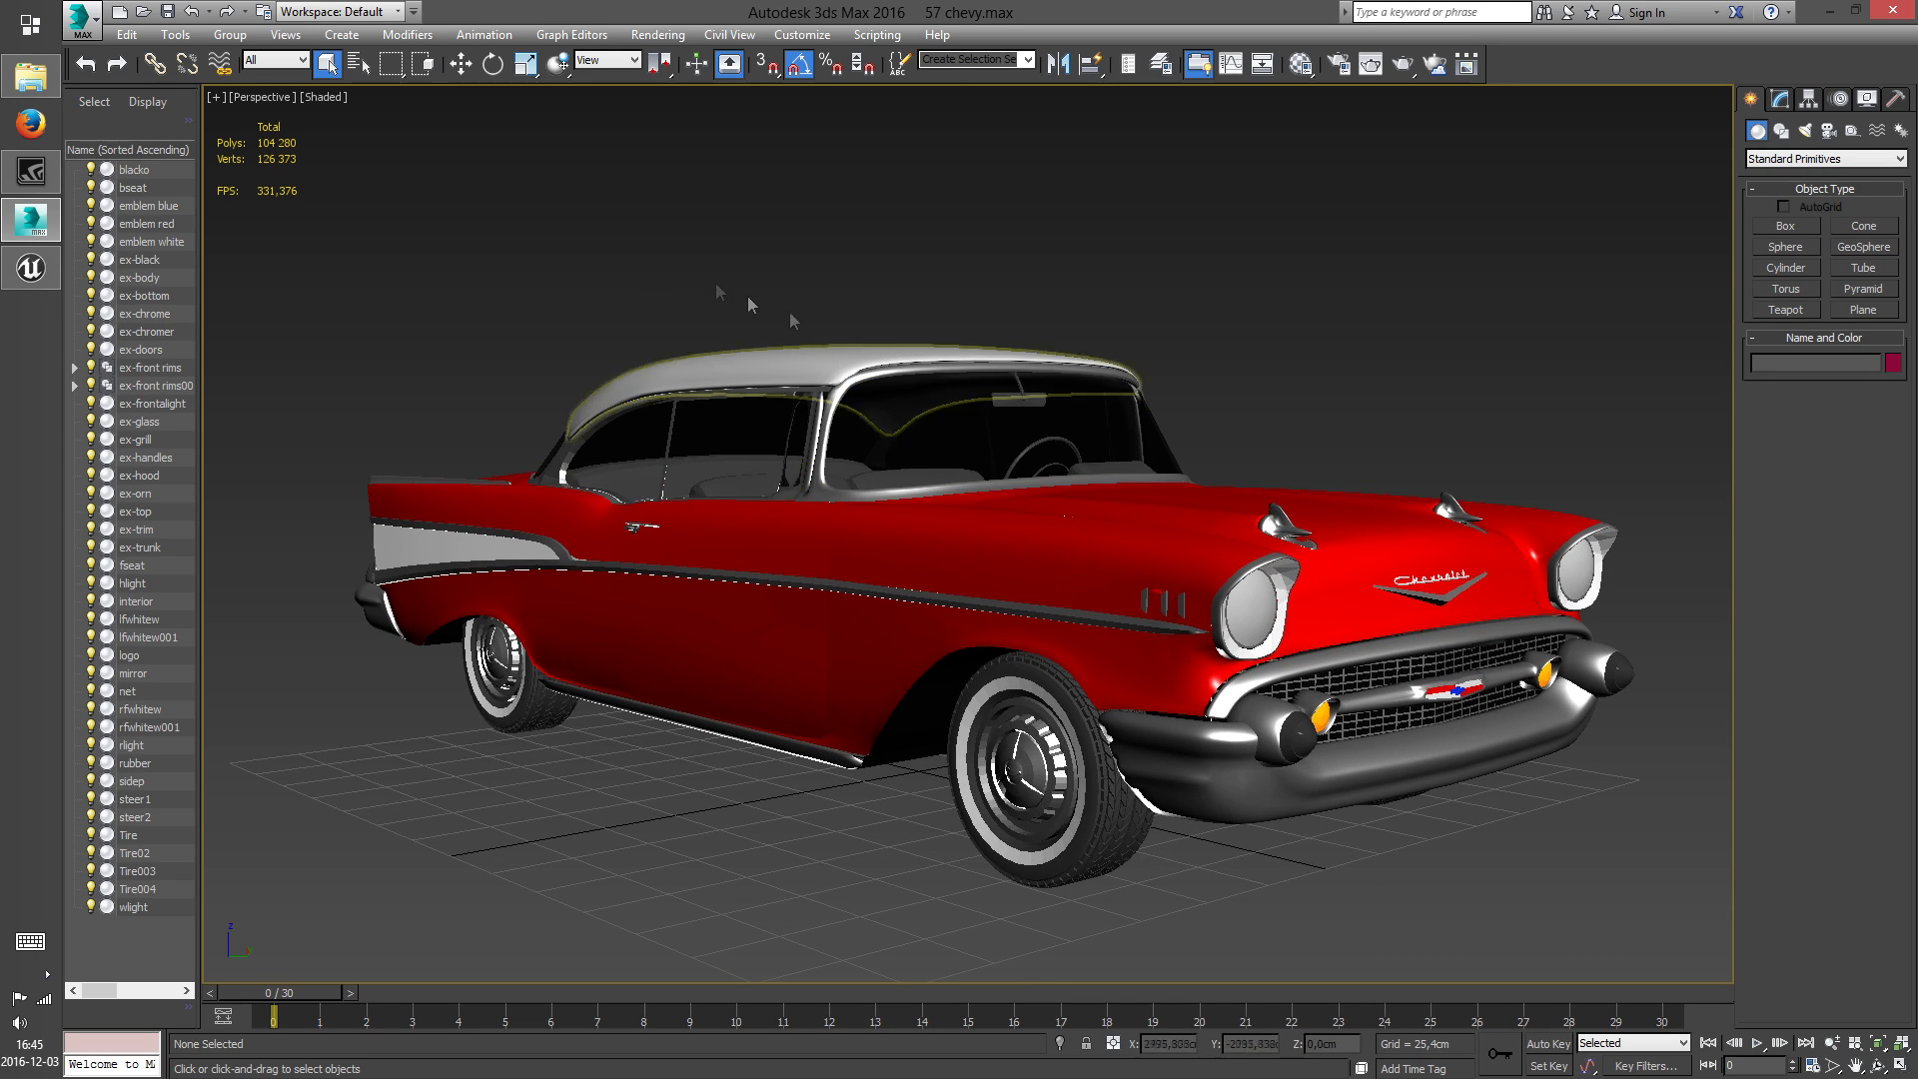
Save a copy of the 57 chevy scene as Body in the Chevrolet Bel Air 1957 folder
click(79, 18)
click(160, 250)
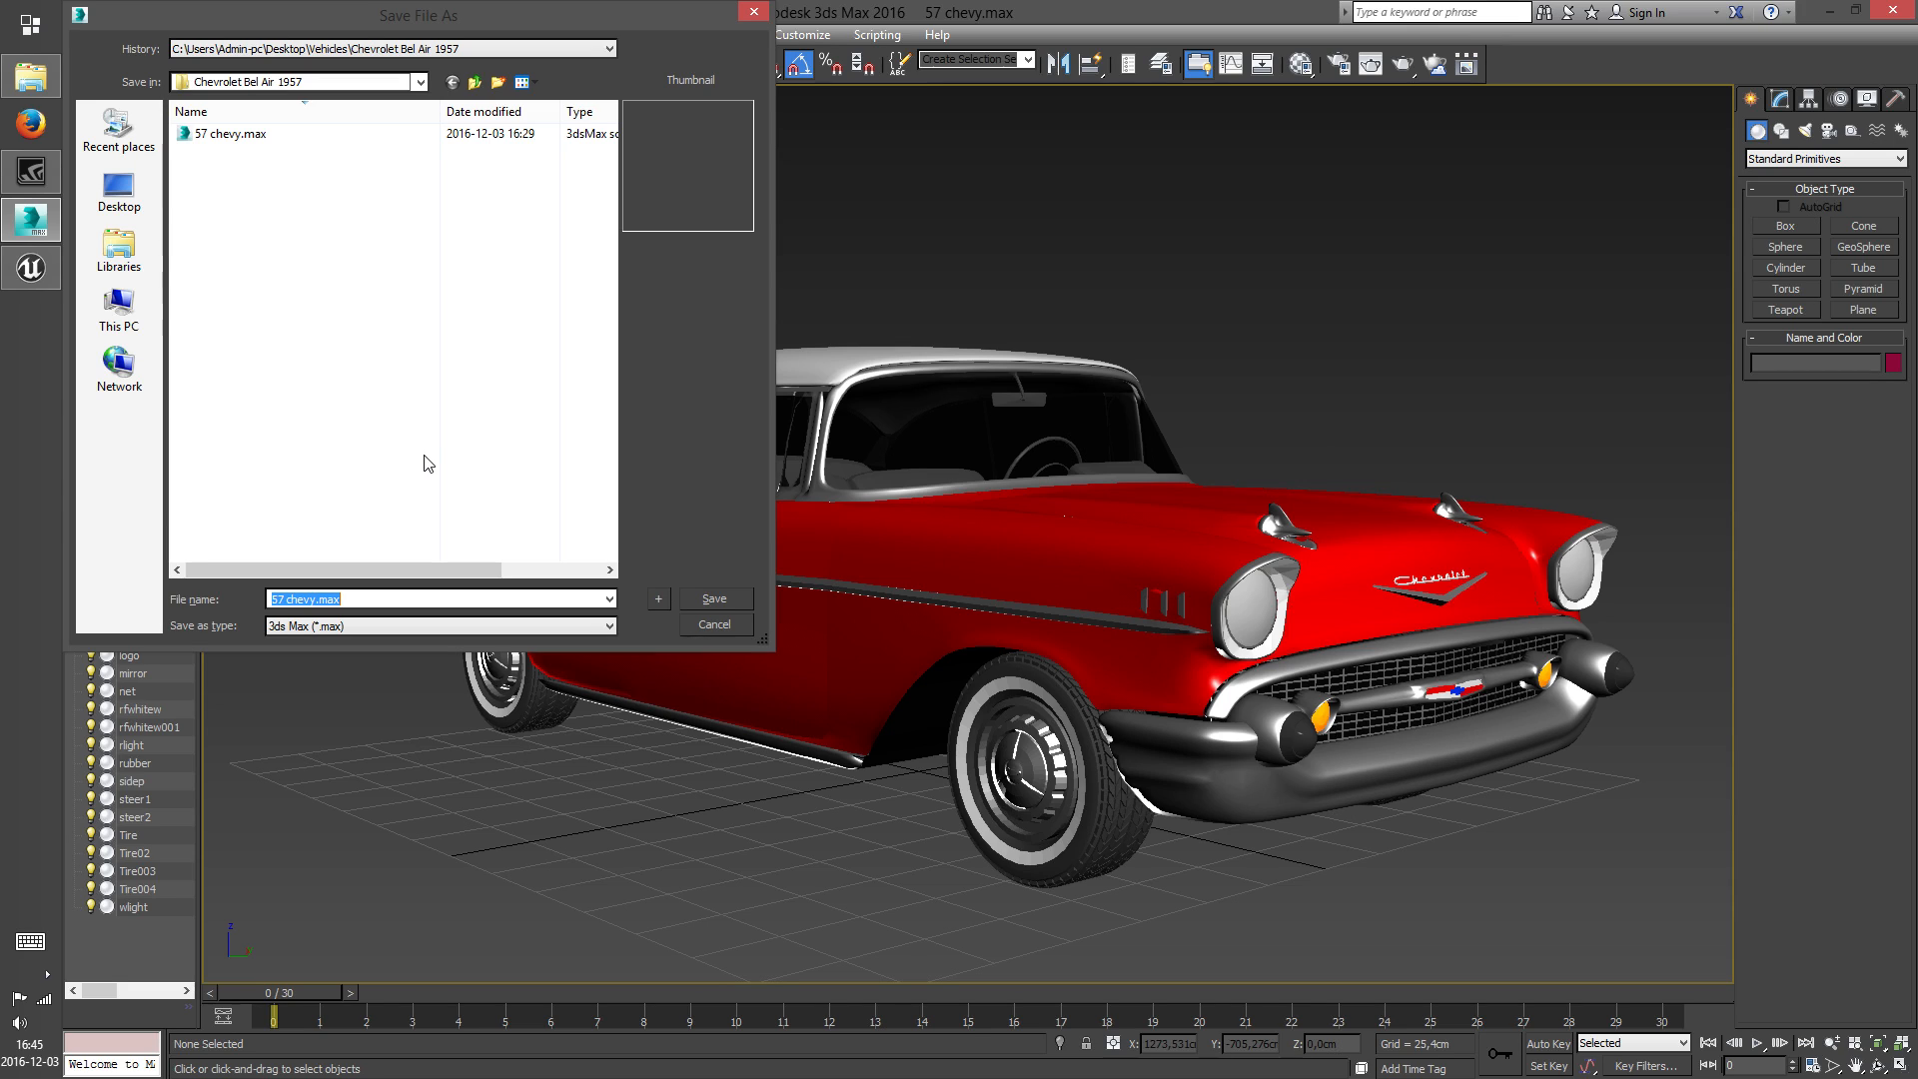
text(Body)
click(721, 606)
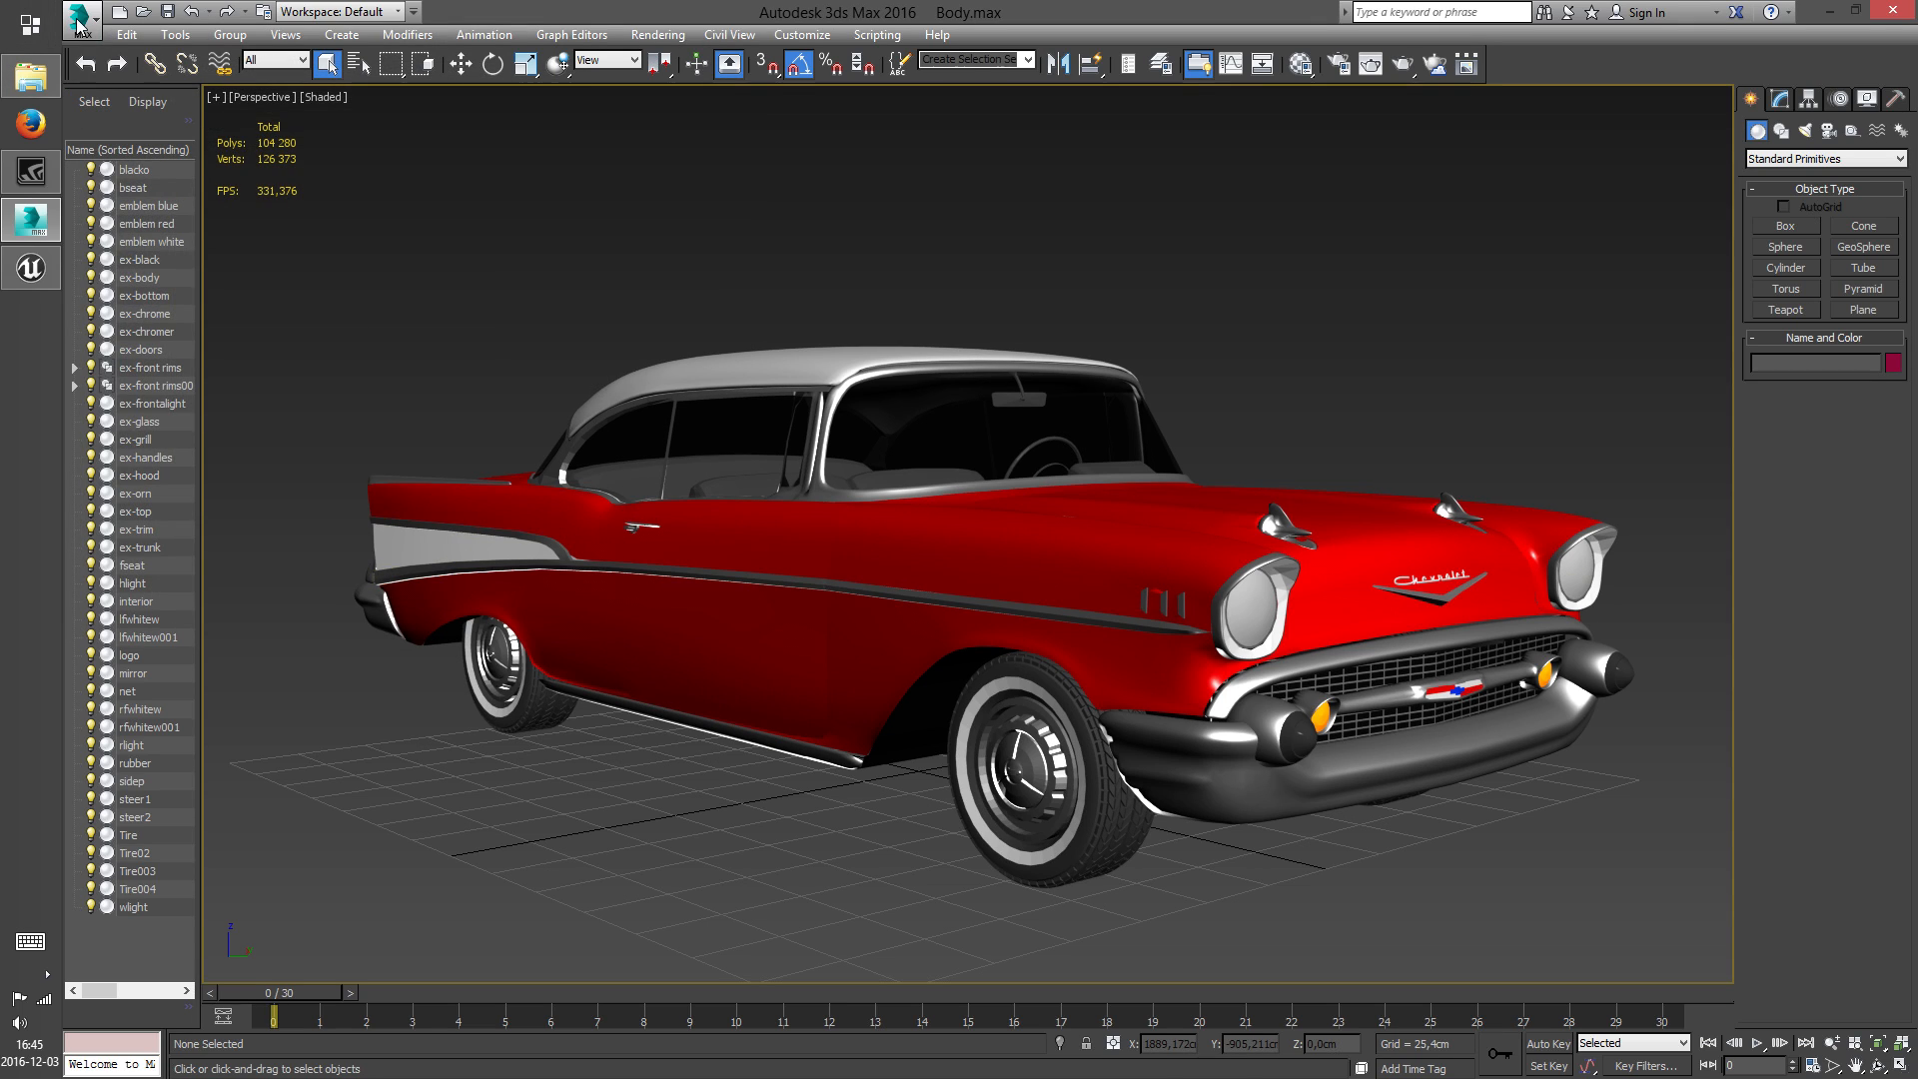
Save another copy of the full car scene as Wheel in the same folder
click(80, 20)
click(150, 250)
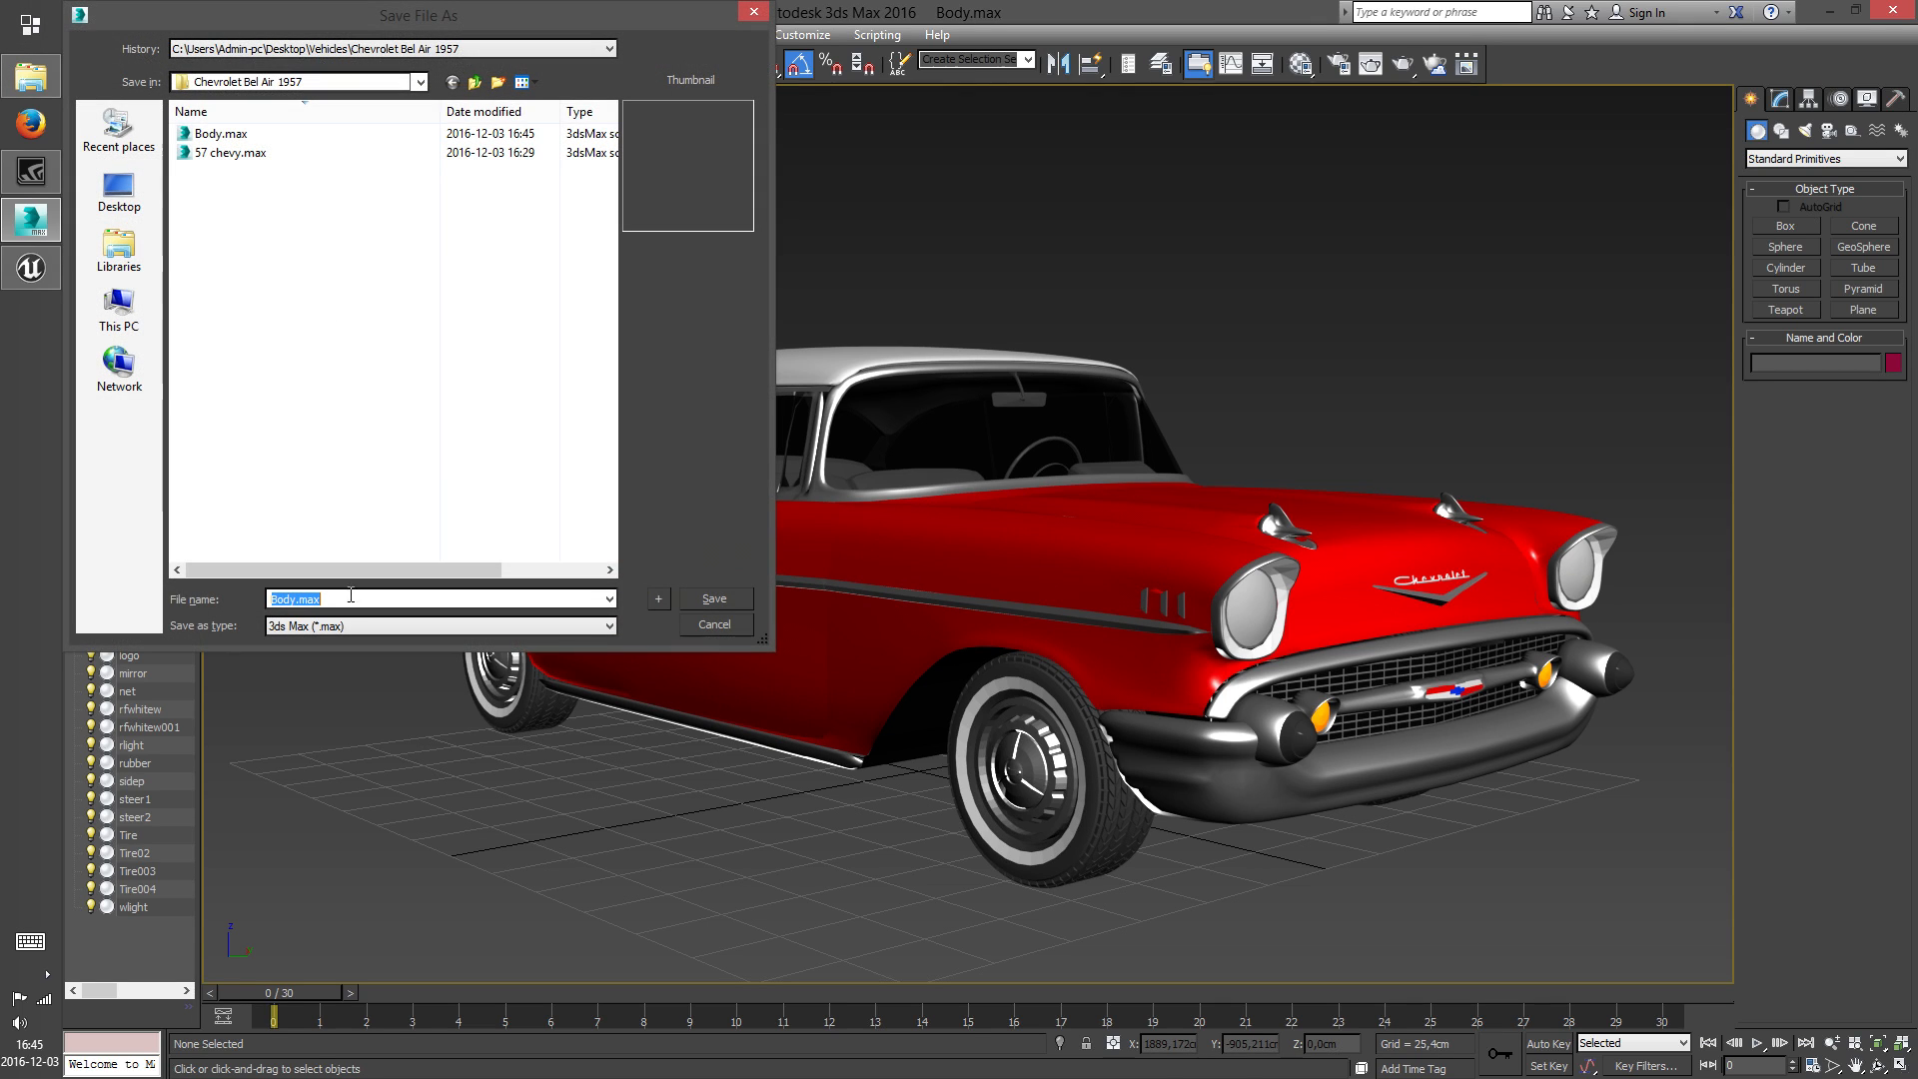
text(Wheel)
click(736, 598)
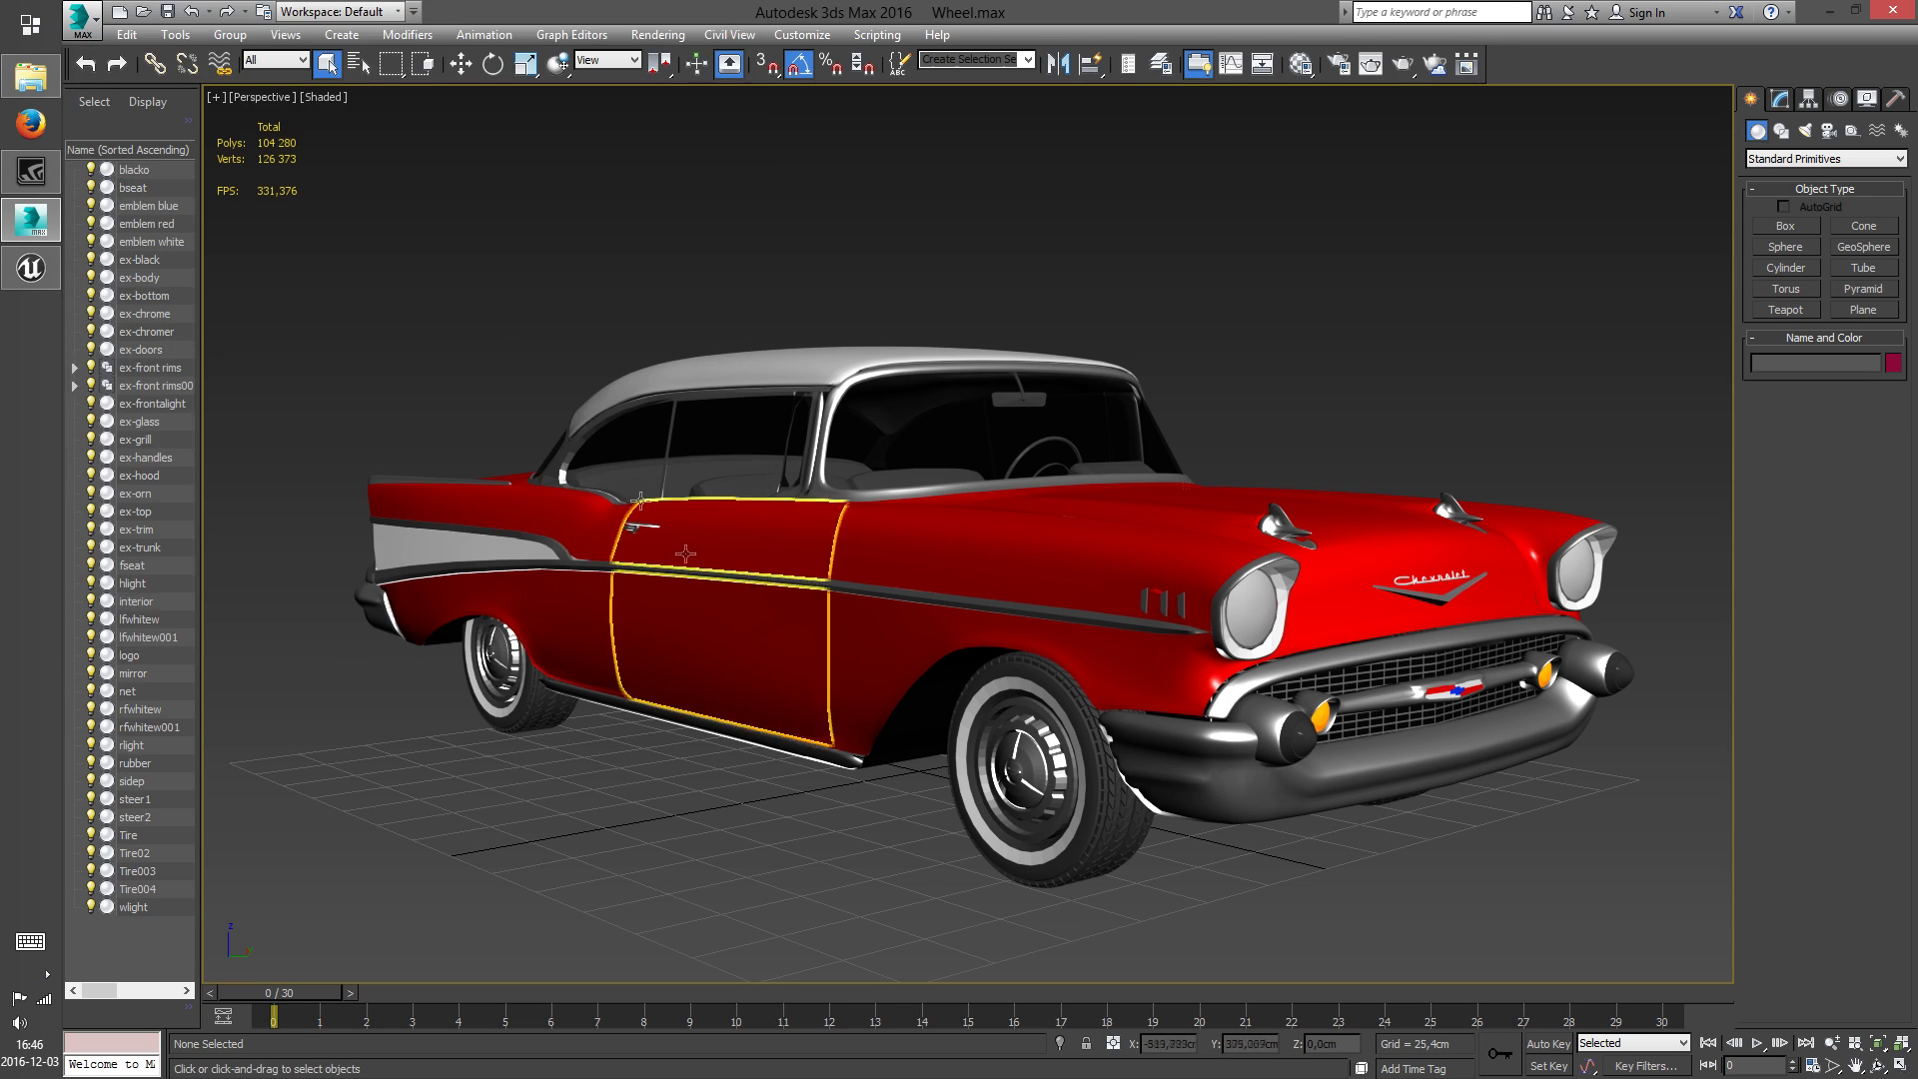
Save a third copy of the full car scene as SteeringWheel in the same folder
click(79, 18)
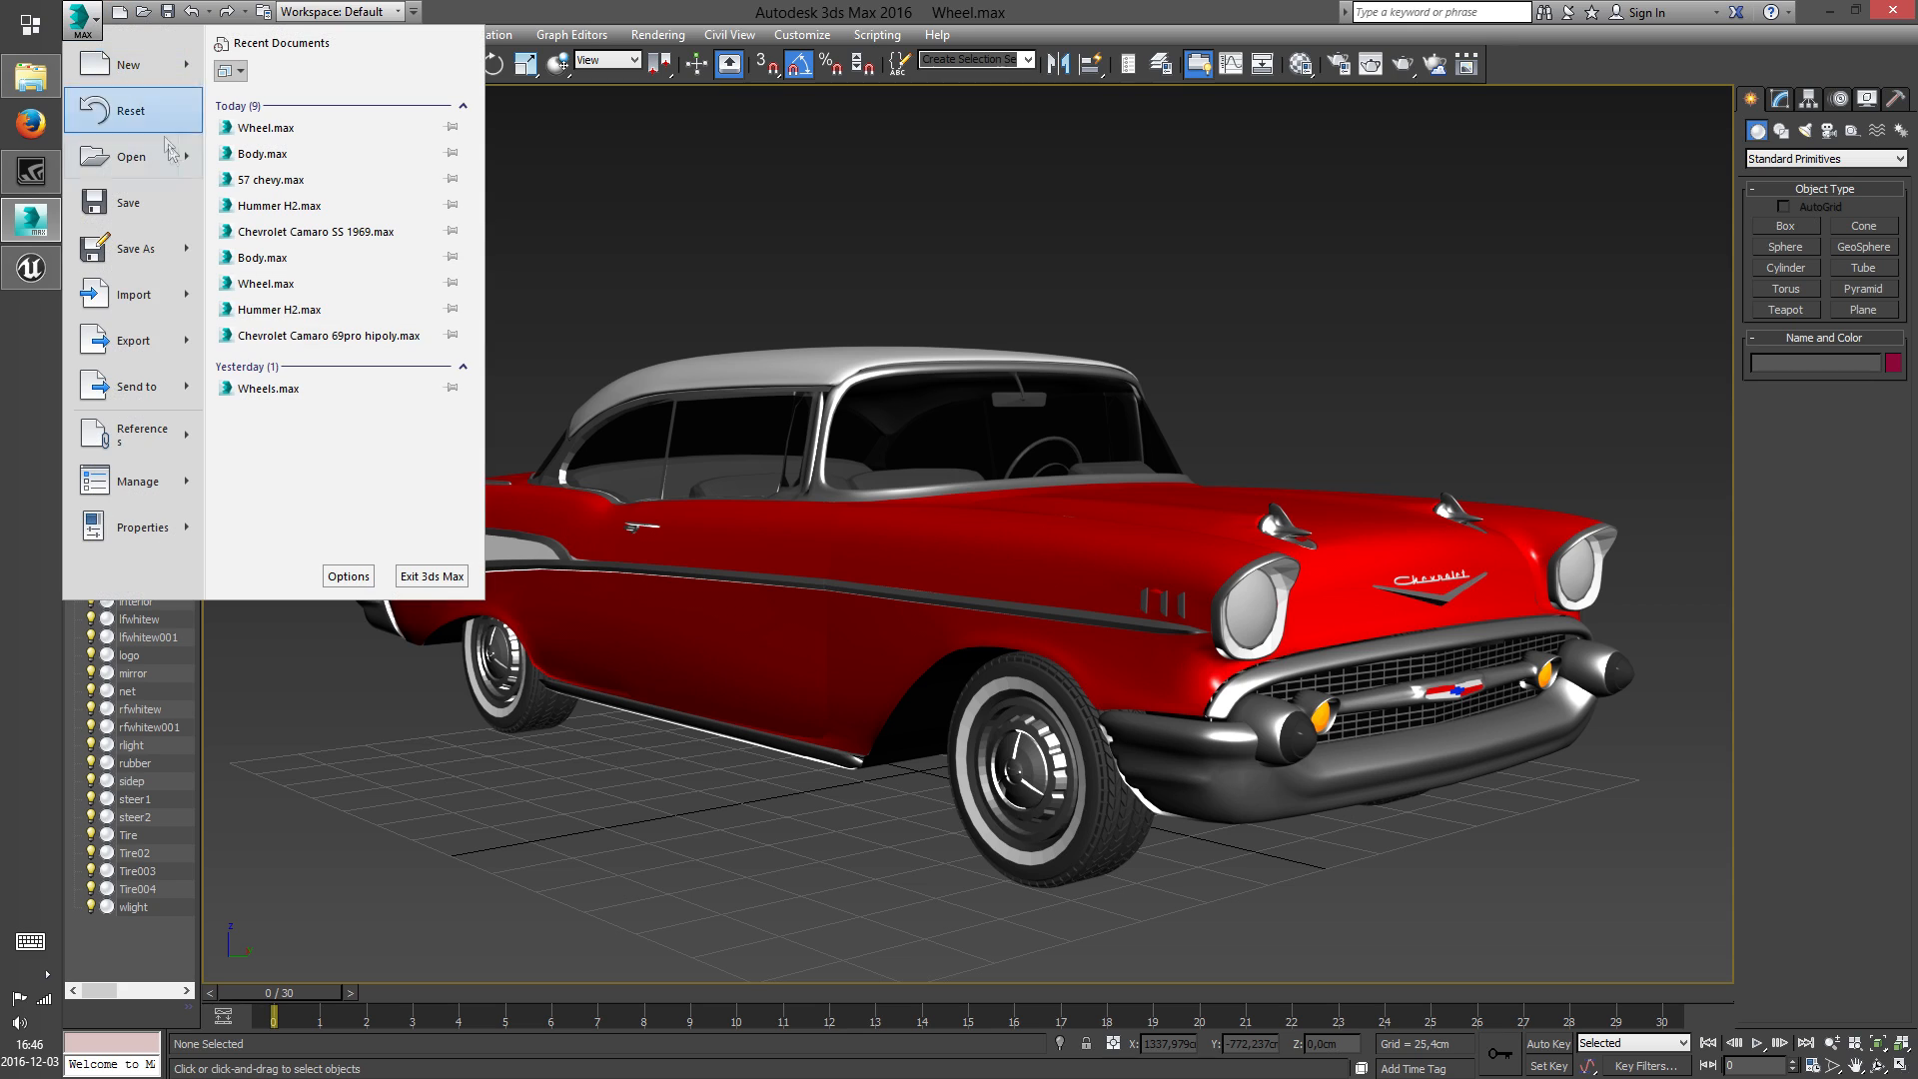
click(140, 249)
text(S)
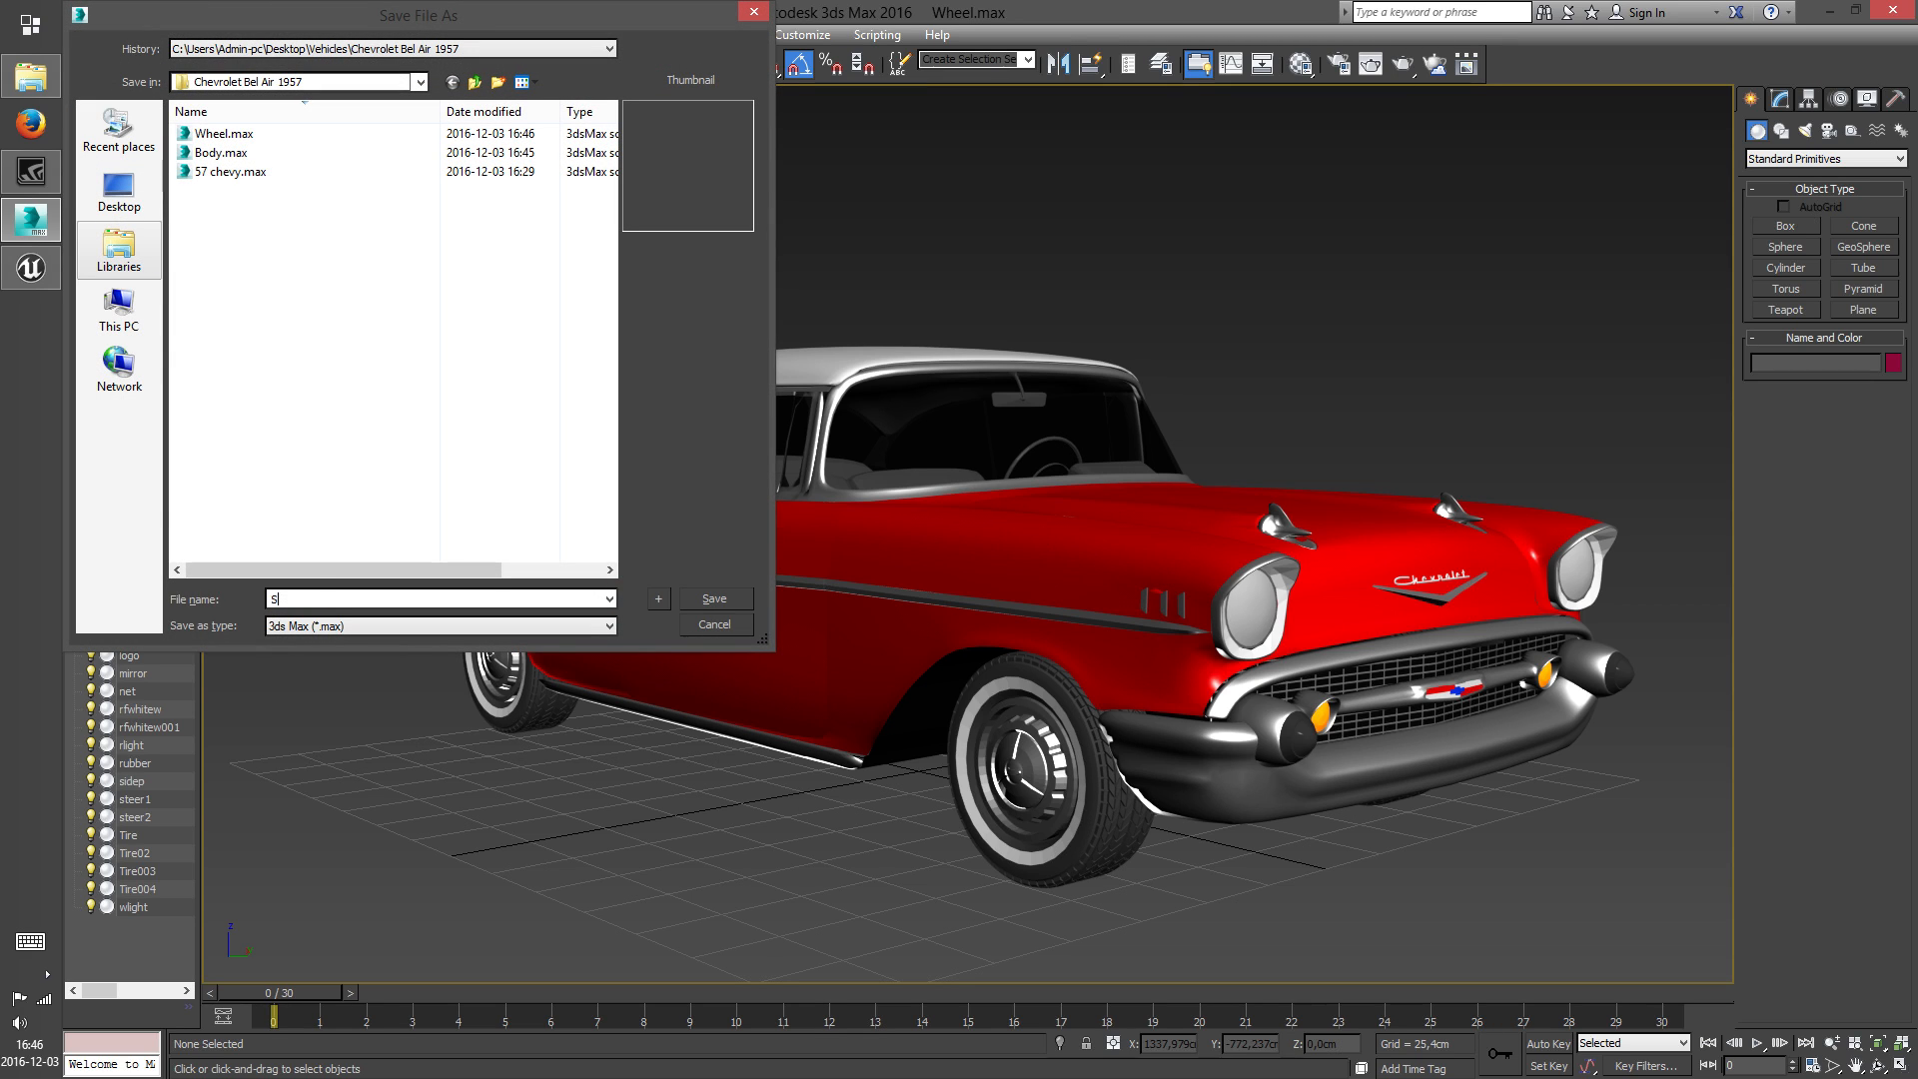
text(teeringWheel)
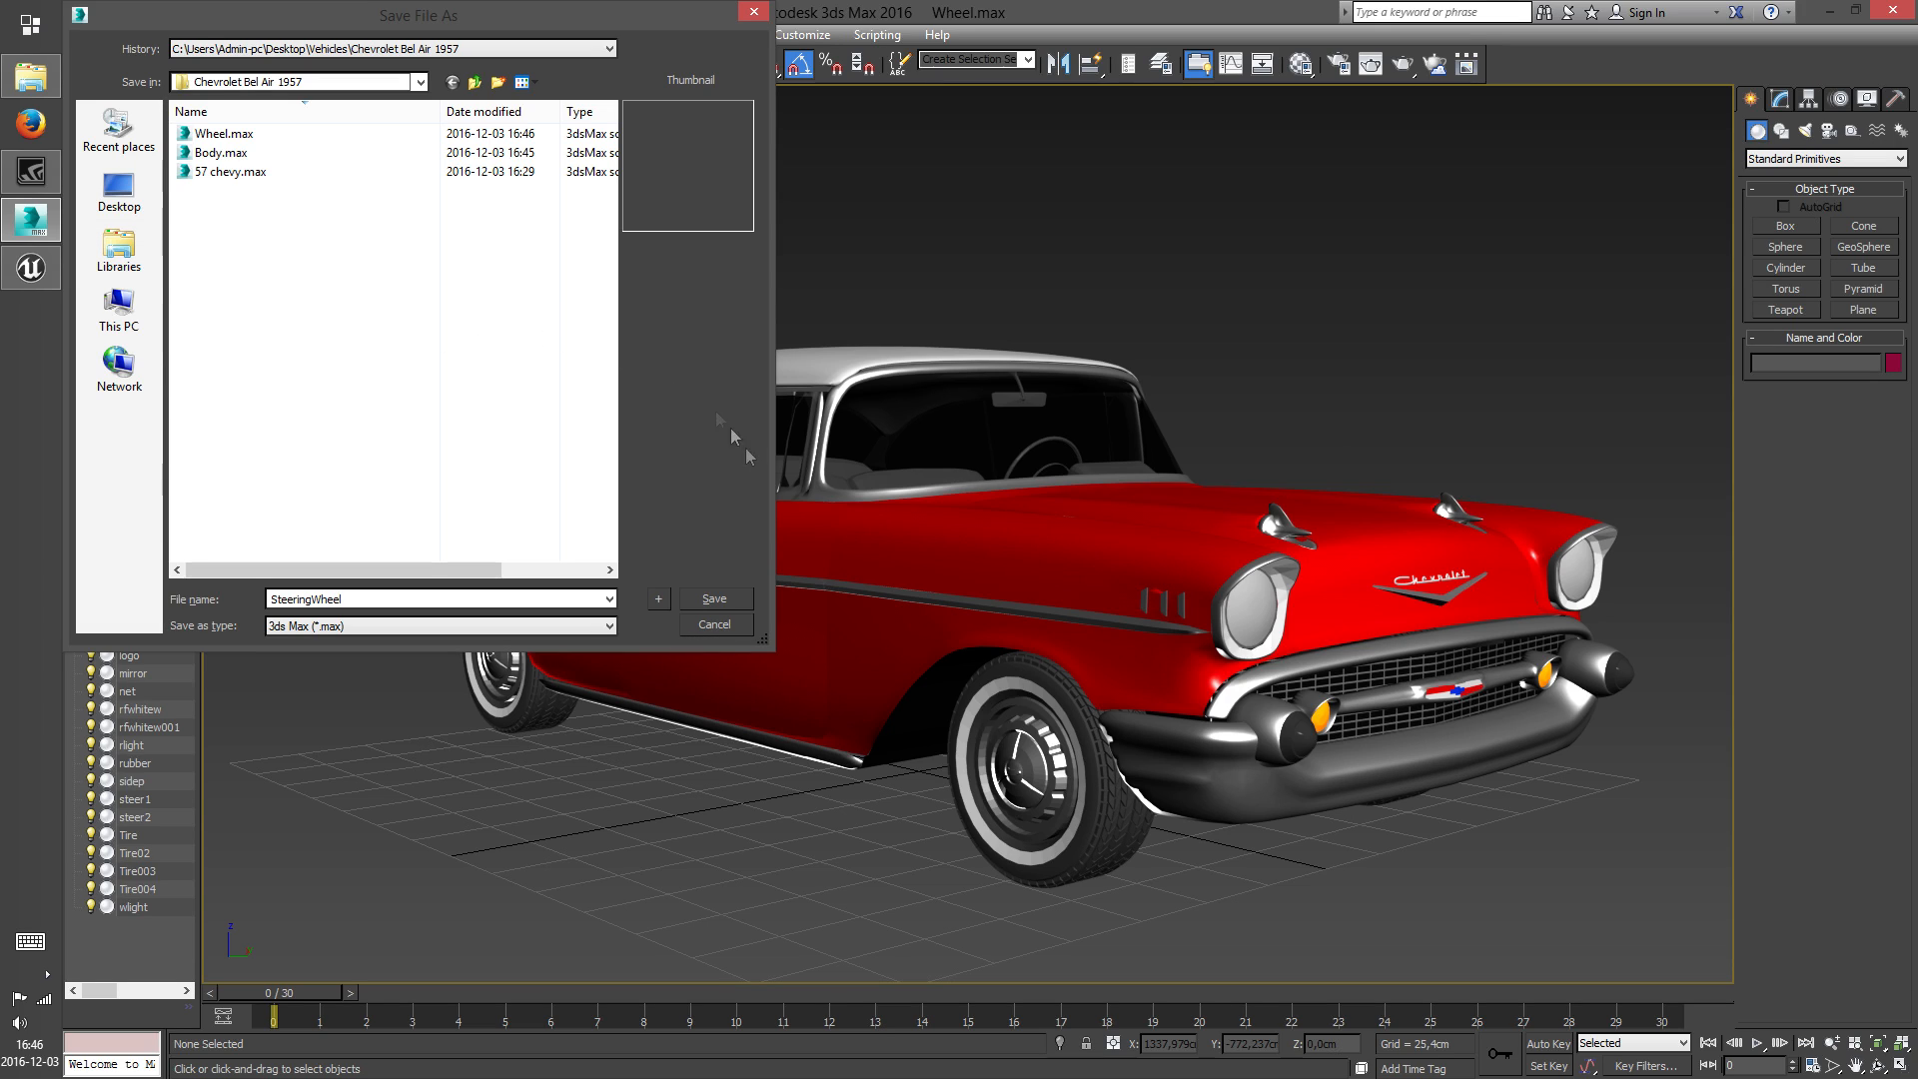
click(734, 598)
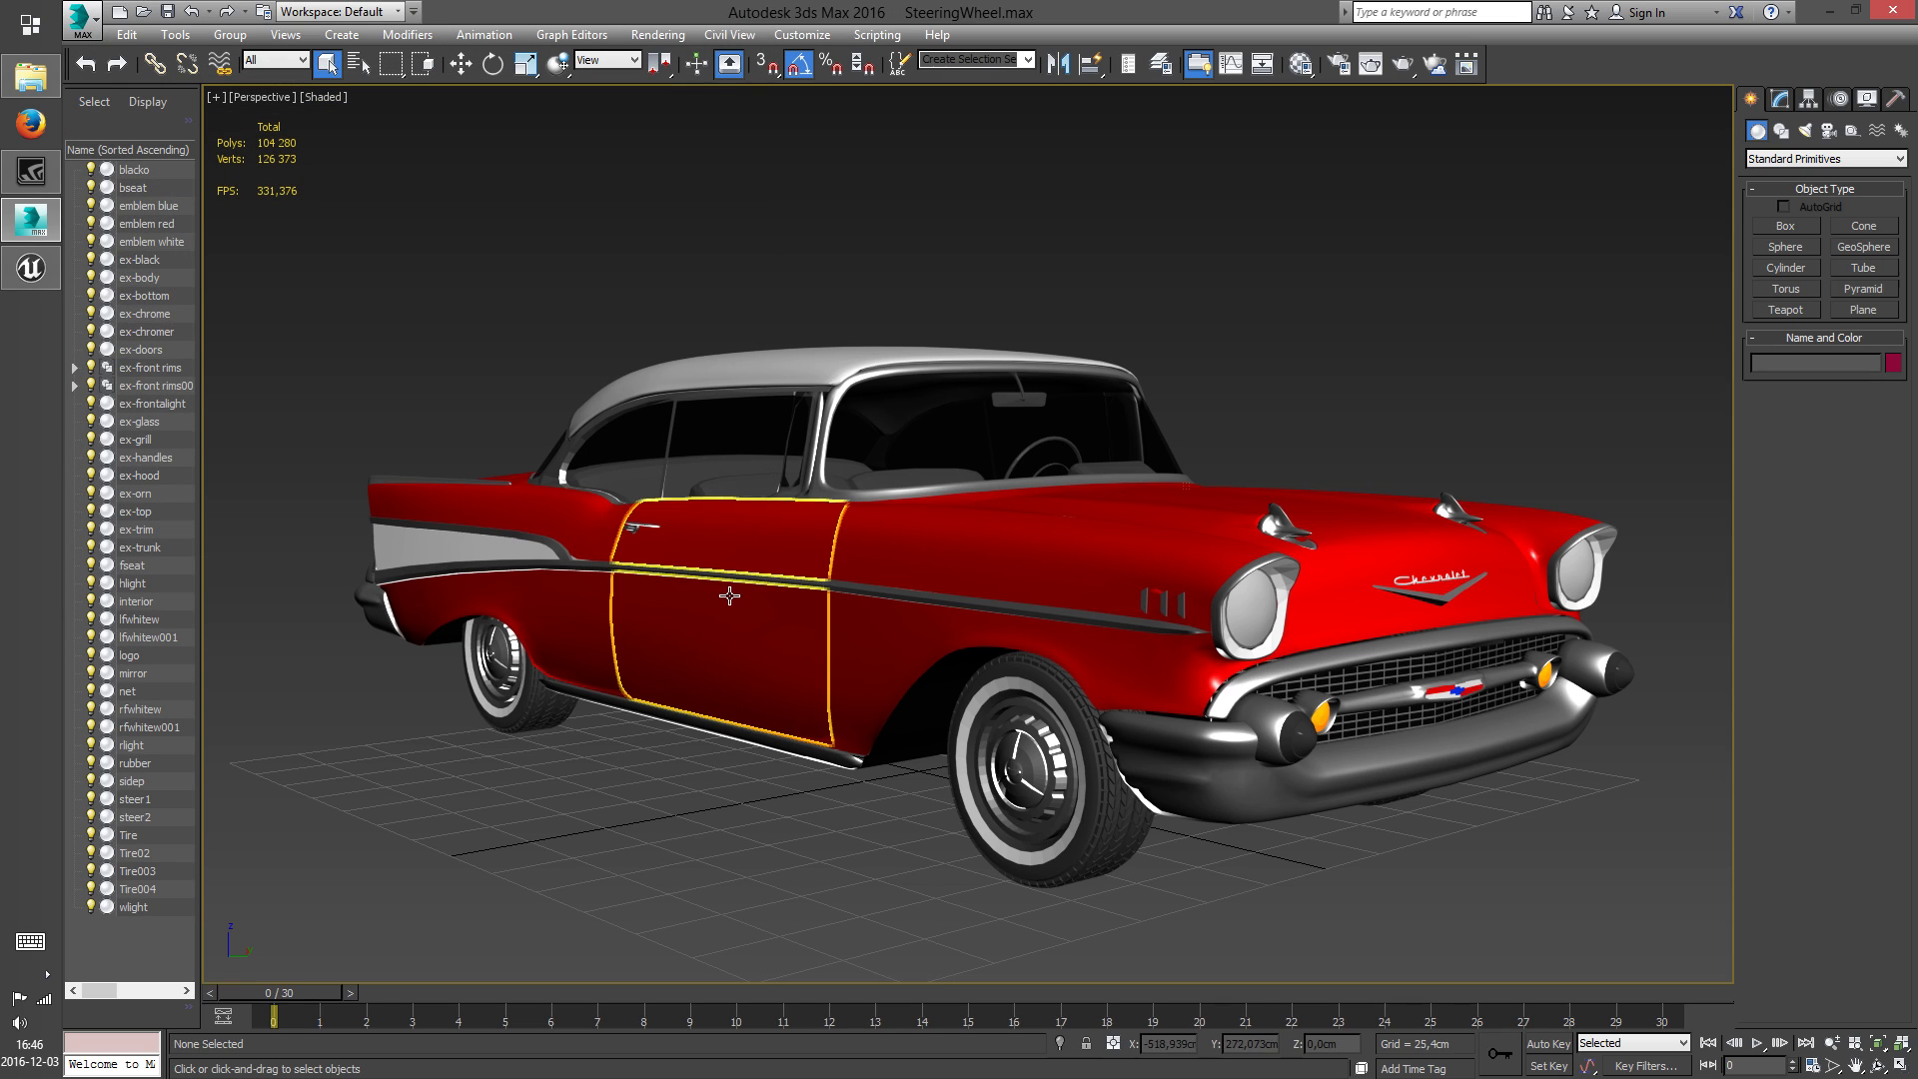
Open the Body.max scene from the Chevrolet Bel Air 1957 folder
click(143, 11)
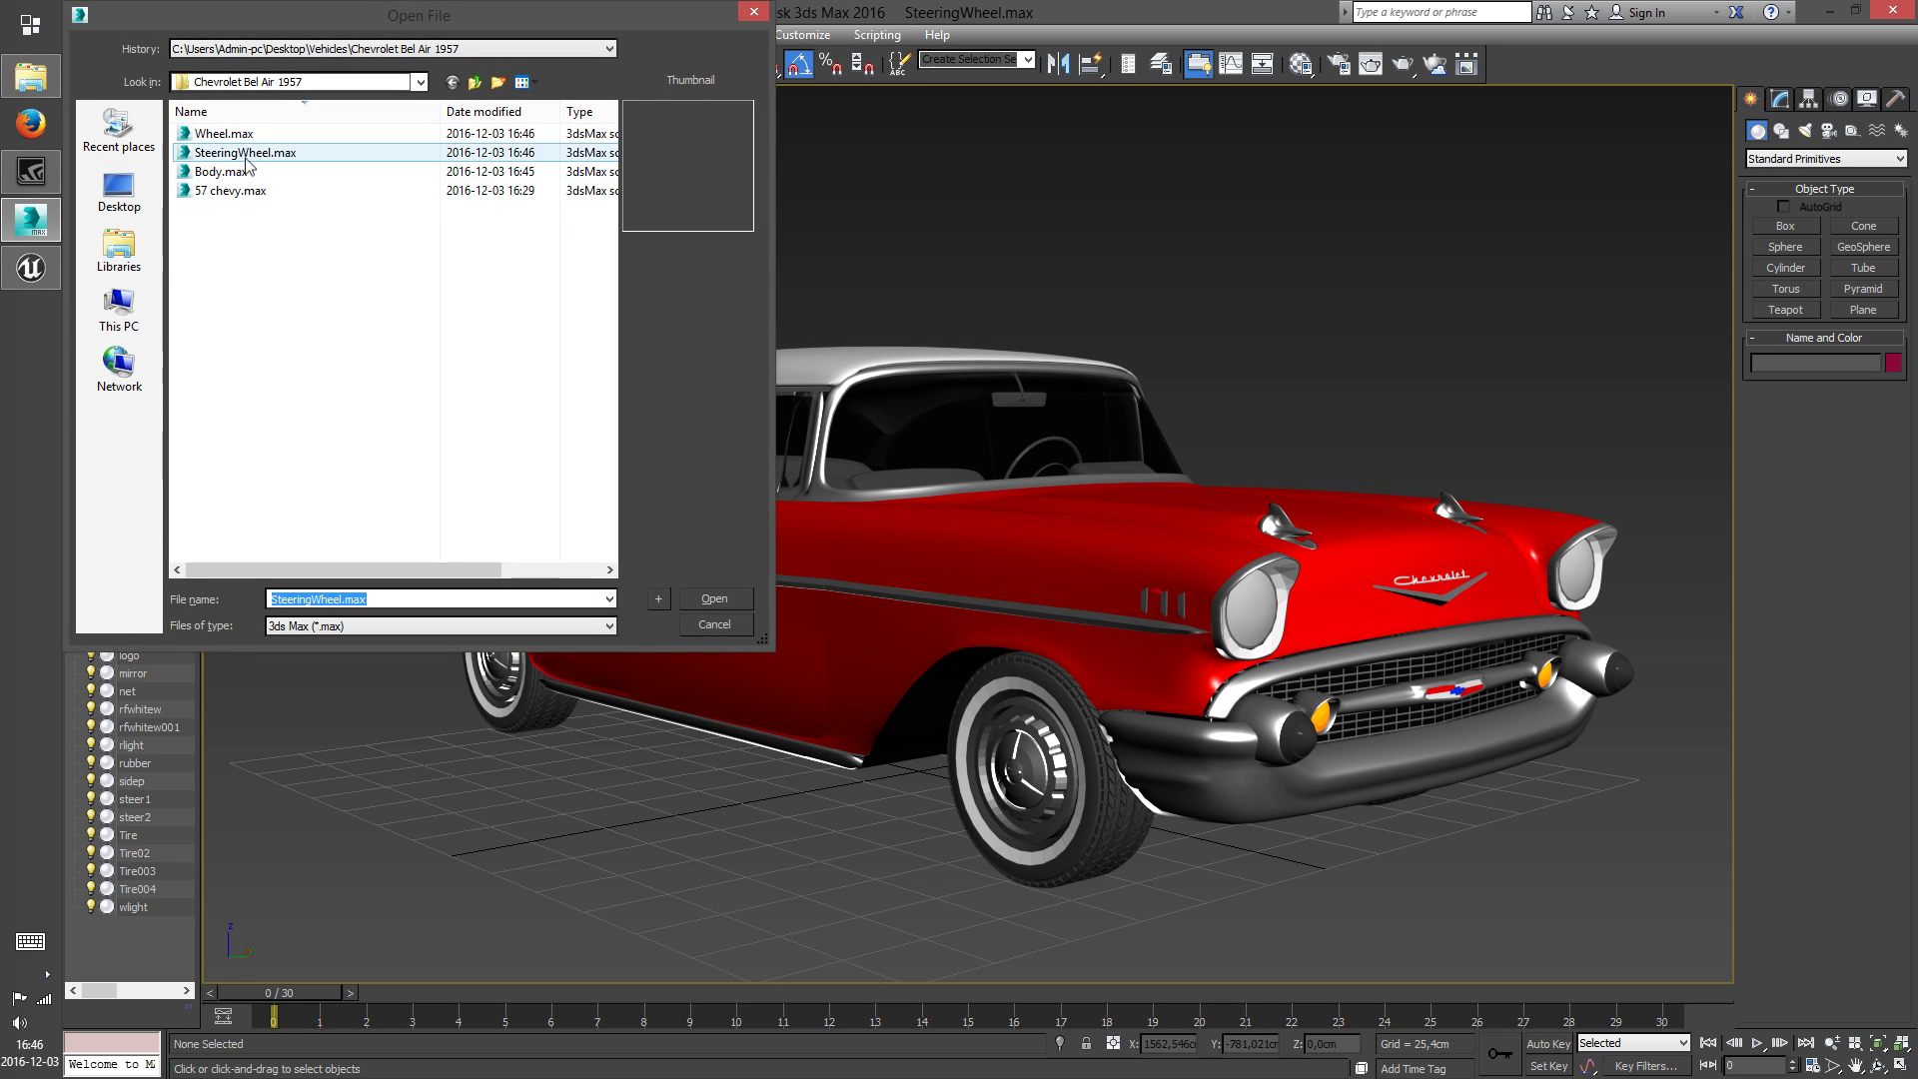
click(300, 171)
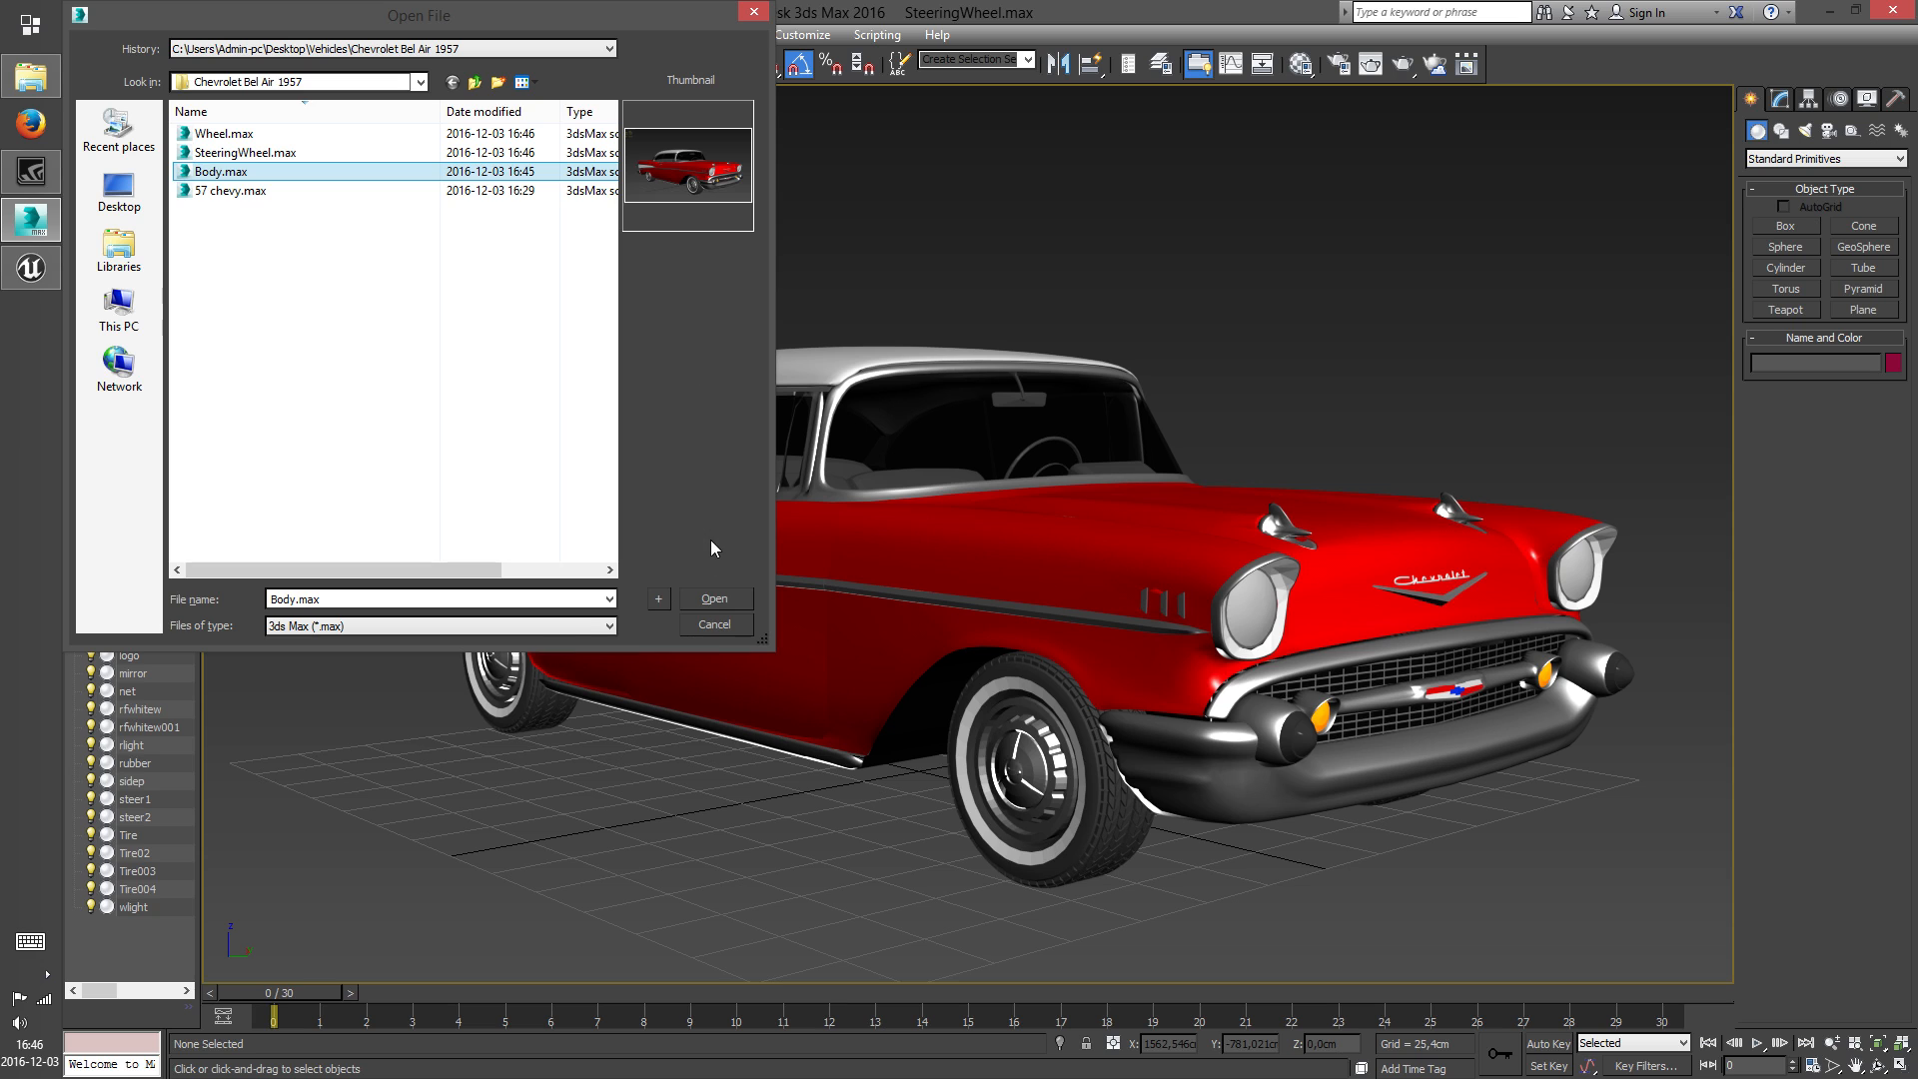
click(716, 597)
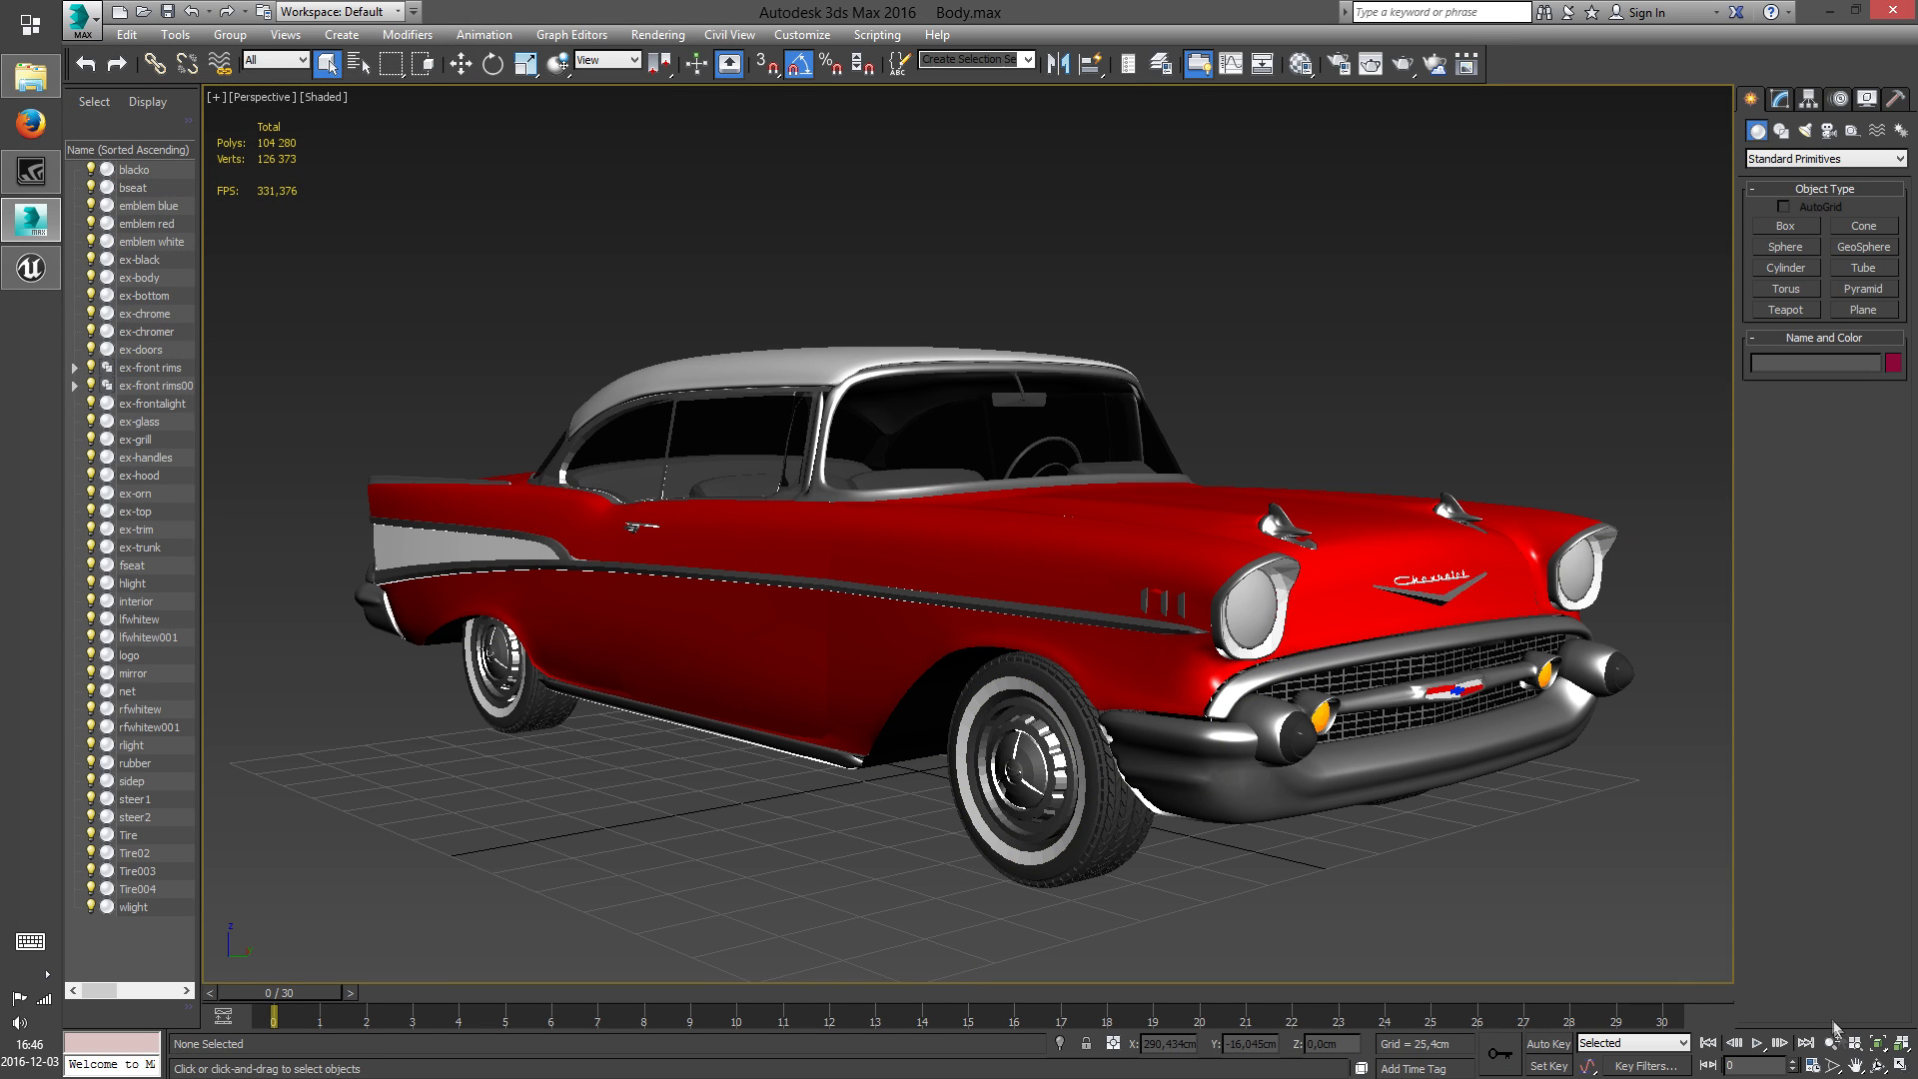
Delete the tire and rim objects of the front wheels from the car
click(1878, 1065)
drag(1091, 746, 1077, 665)
scroll(1249, 739, up, 3)
middle_drag(1399, 800, 1144, 664)
right_click(1144, 665)
drag(1389, 771, 1120, 665)
key(Delete)
click(1182, 668)
key(Delete)
Delete the tire and rim objects of the rear wheels from the car
middle_drag(1182, 681, 1690, 663)
click(792, 667)
key(Delete)
click(792, 666)
key(Delete)
click(781, 640)
key(Delete)
click(886, 677)
key(Delete)
Select all remaining car body objects and move them down vertically towards the ground grid
scroll(1014, 699, down, 3)
middle_drag(1028, 690, 825, 754)
drag(420, 377, 1439, 815)
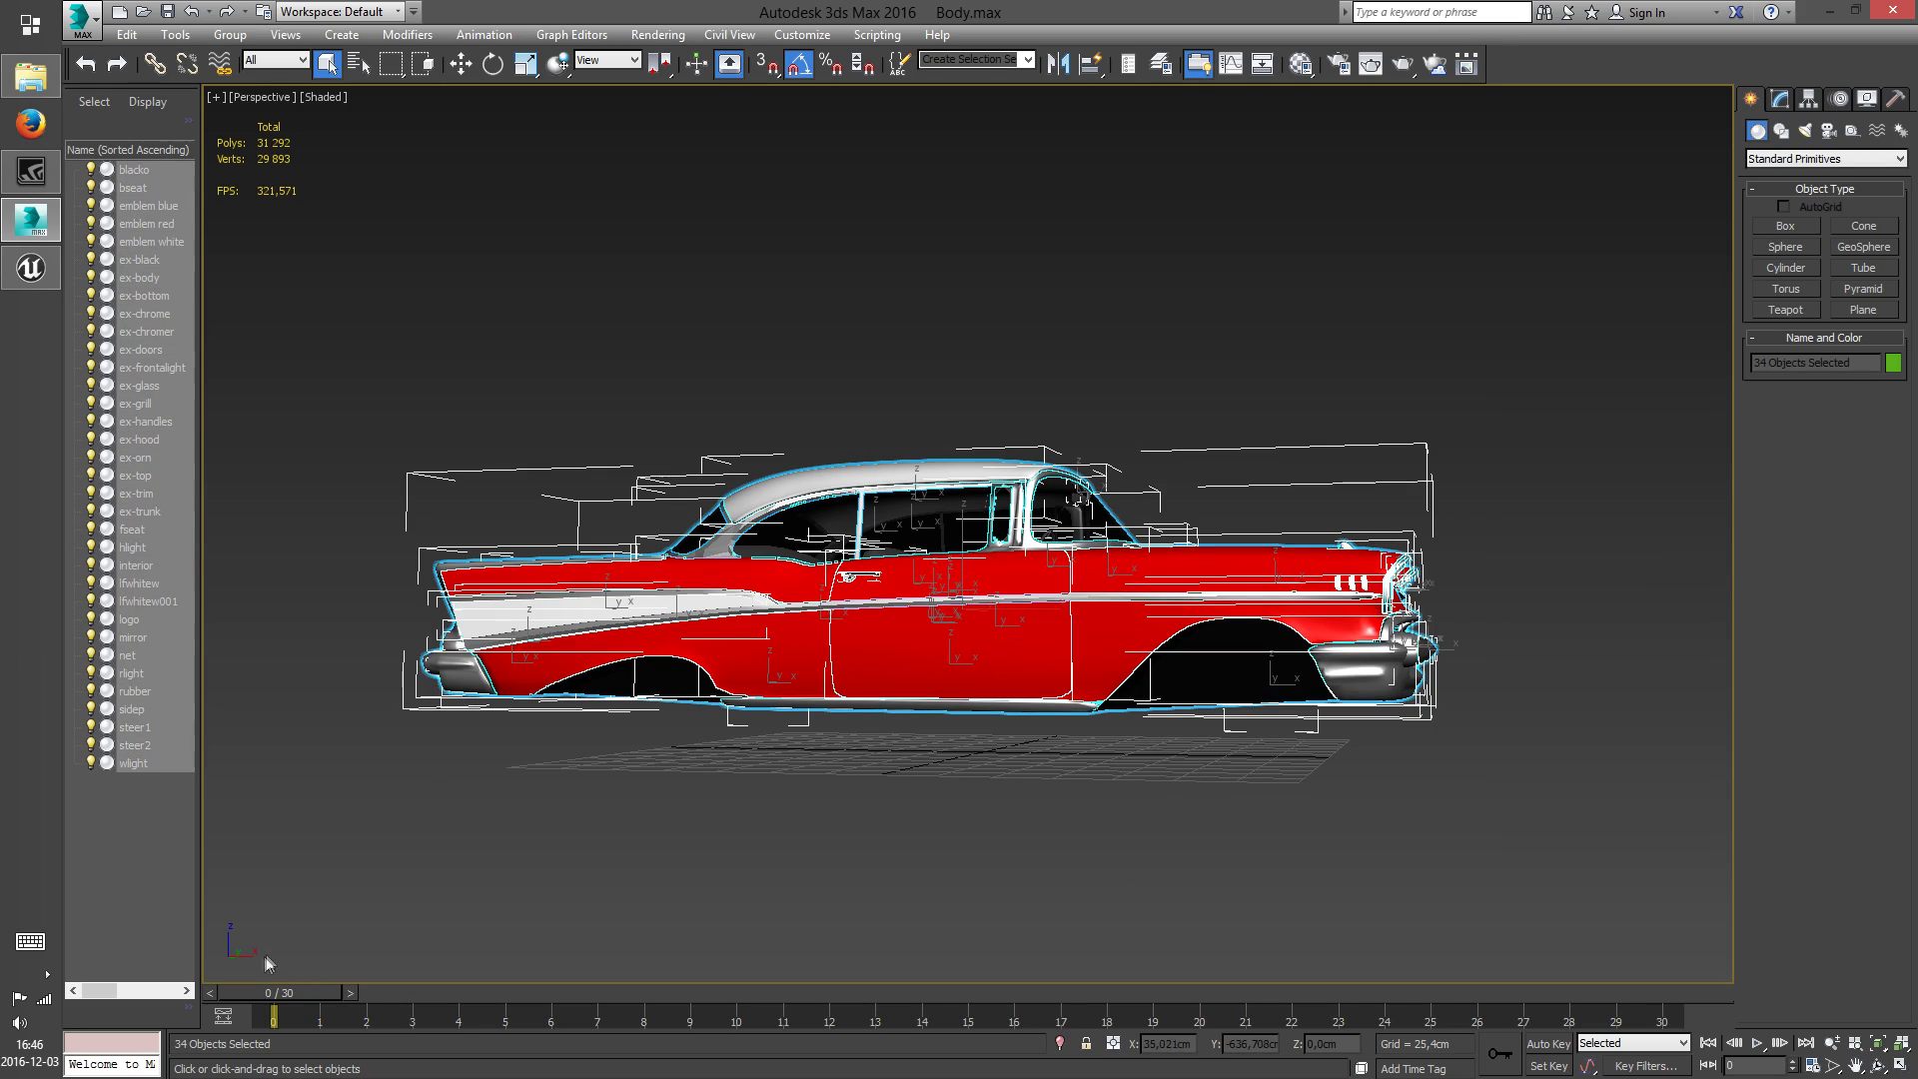
click(1879, 1067)
drag(1091, 688, 869, 618)
click(327, 64)
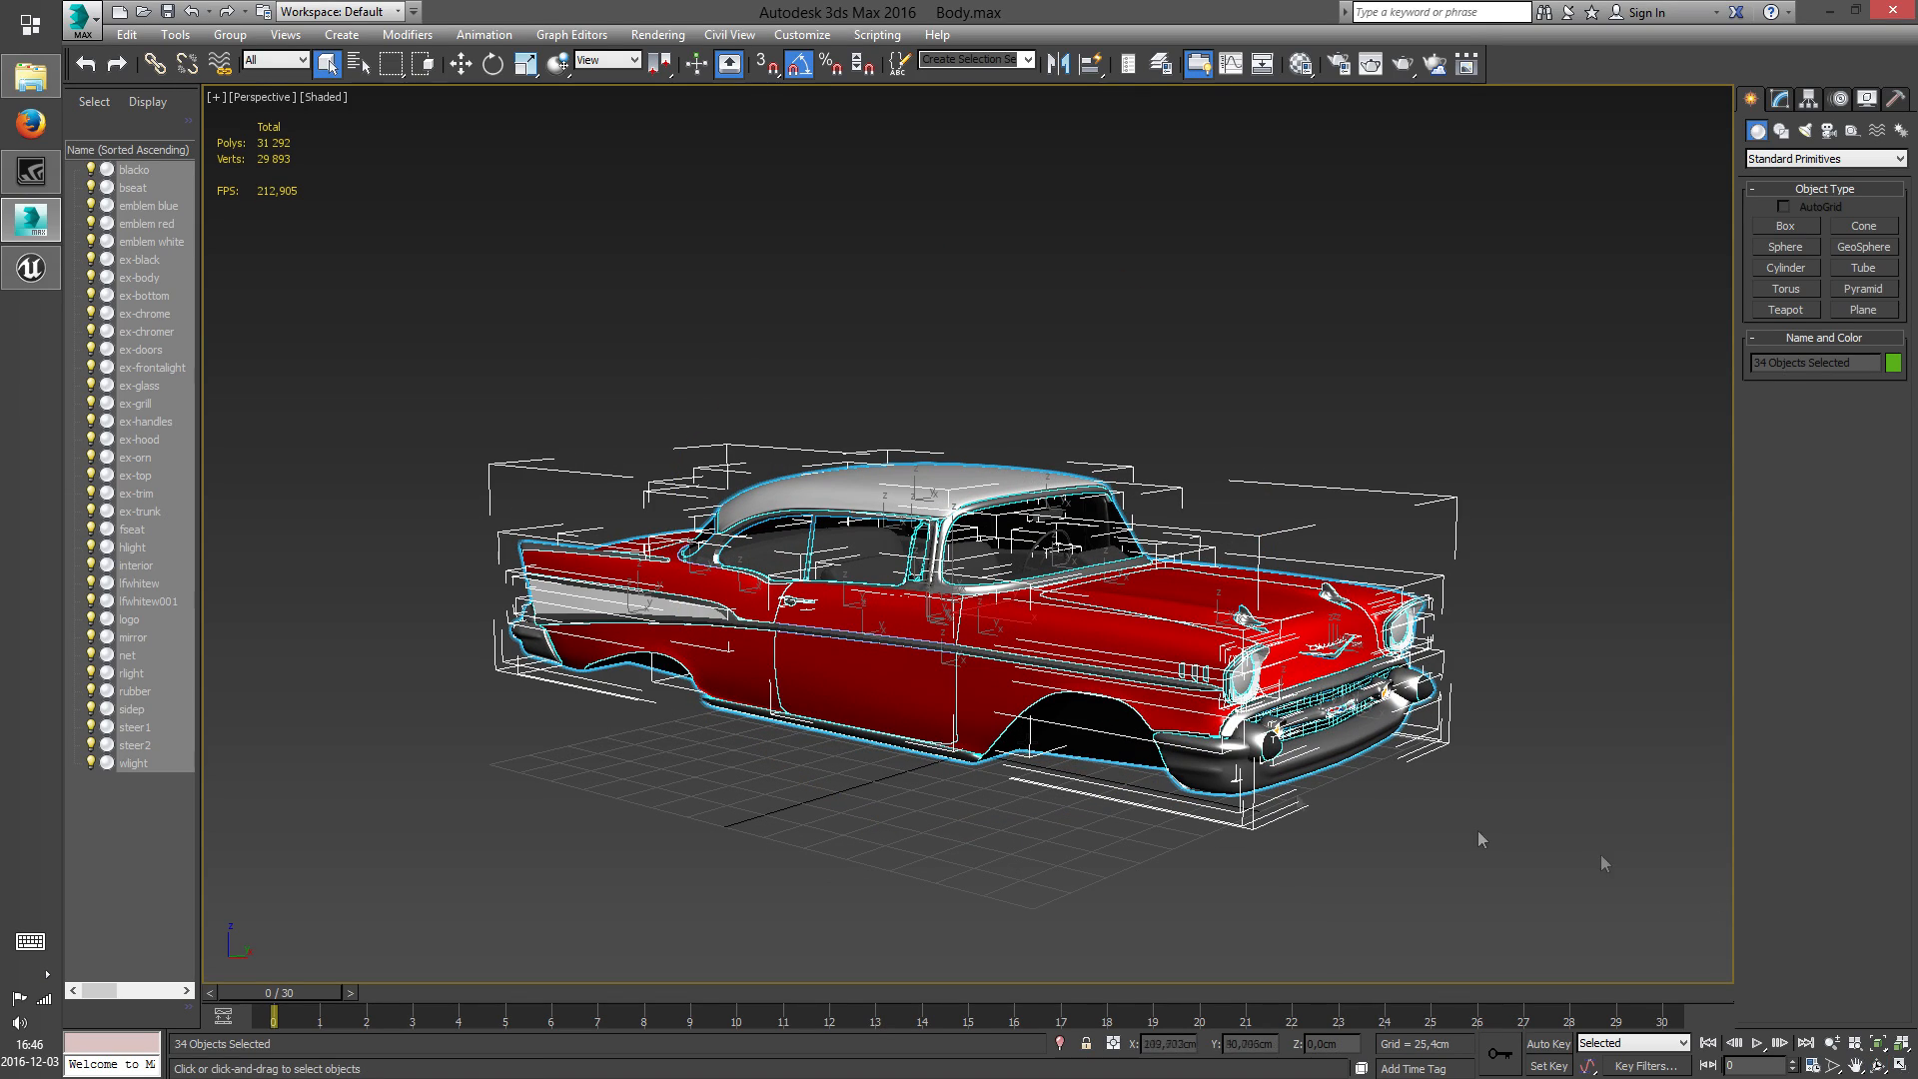
click(1879, 1066)
drag(909, 722, 1011, 673)
right_click(1011, 672)
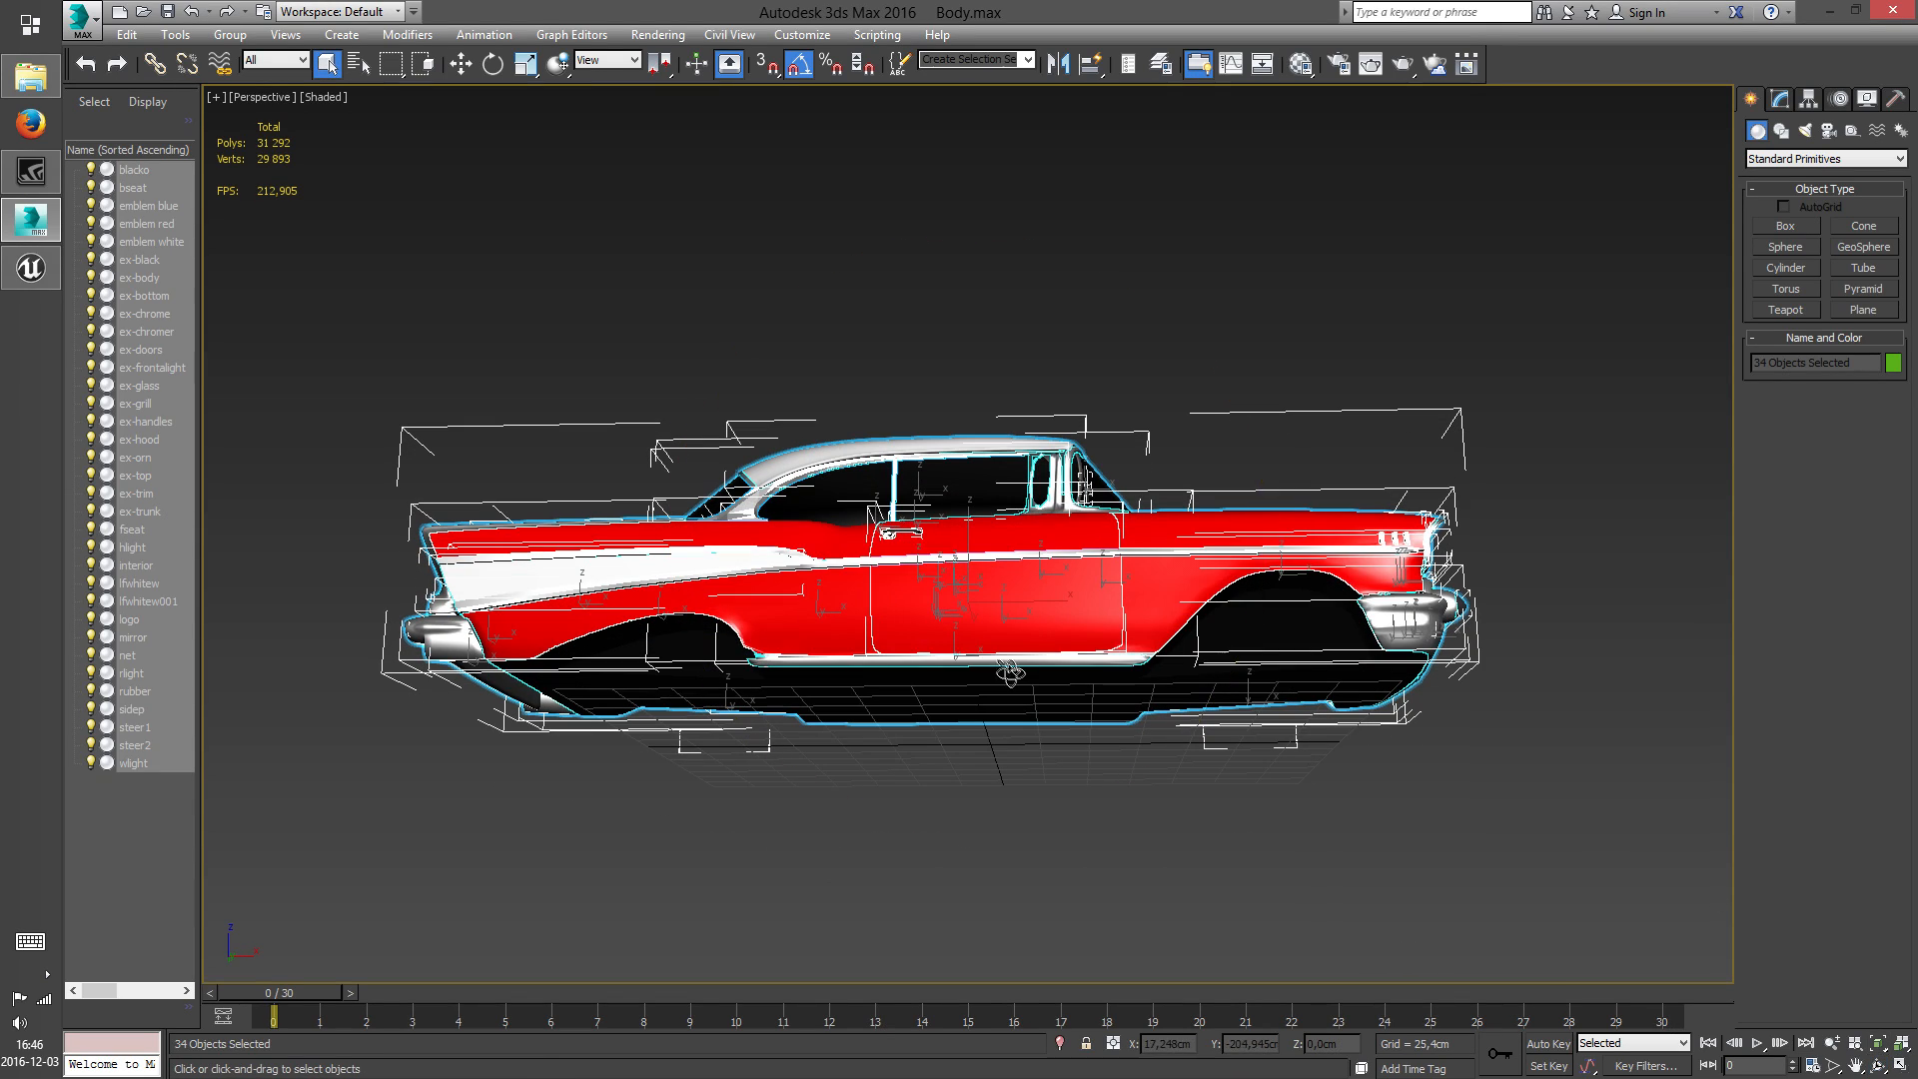
click(461, 65)
middle_drag(1172, 461, 1184, 566)
Lower the selected car body further so that its underside sits at grid level
click(1879, 1066)
drag(1139, 659, 1117, 699)
right_click(1106, 690)
drag(1070, 636, 1064, 685)
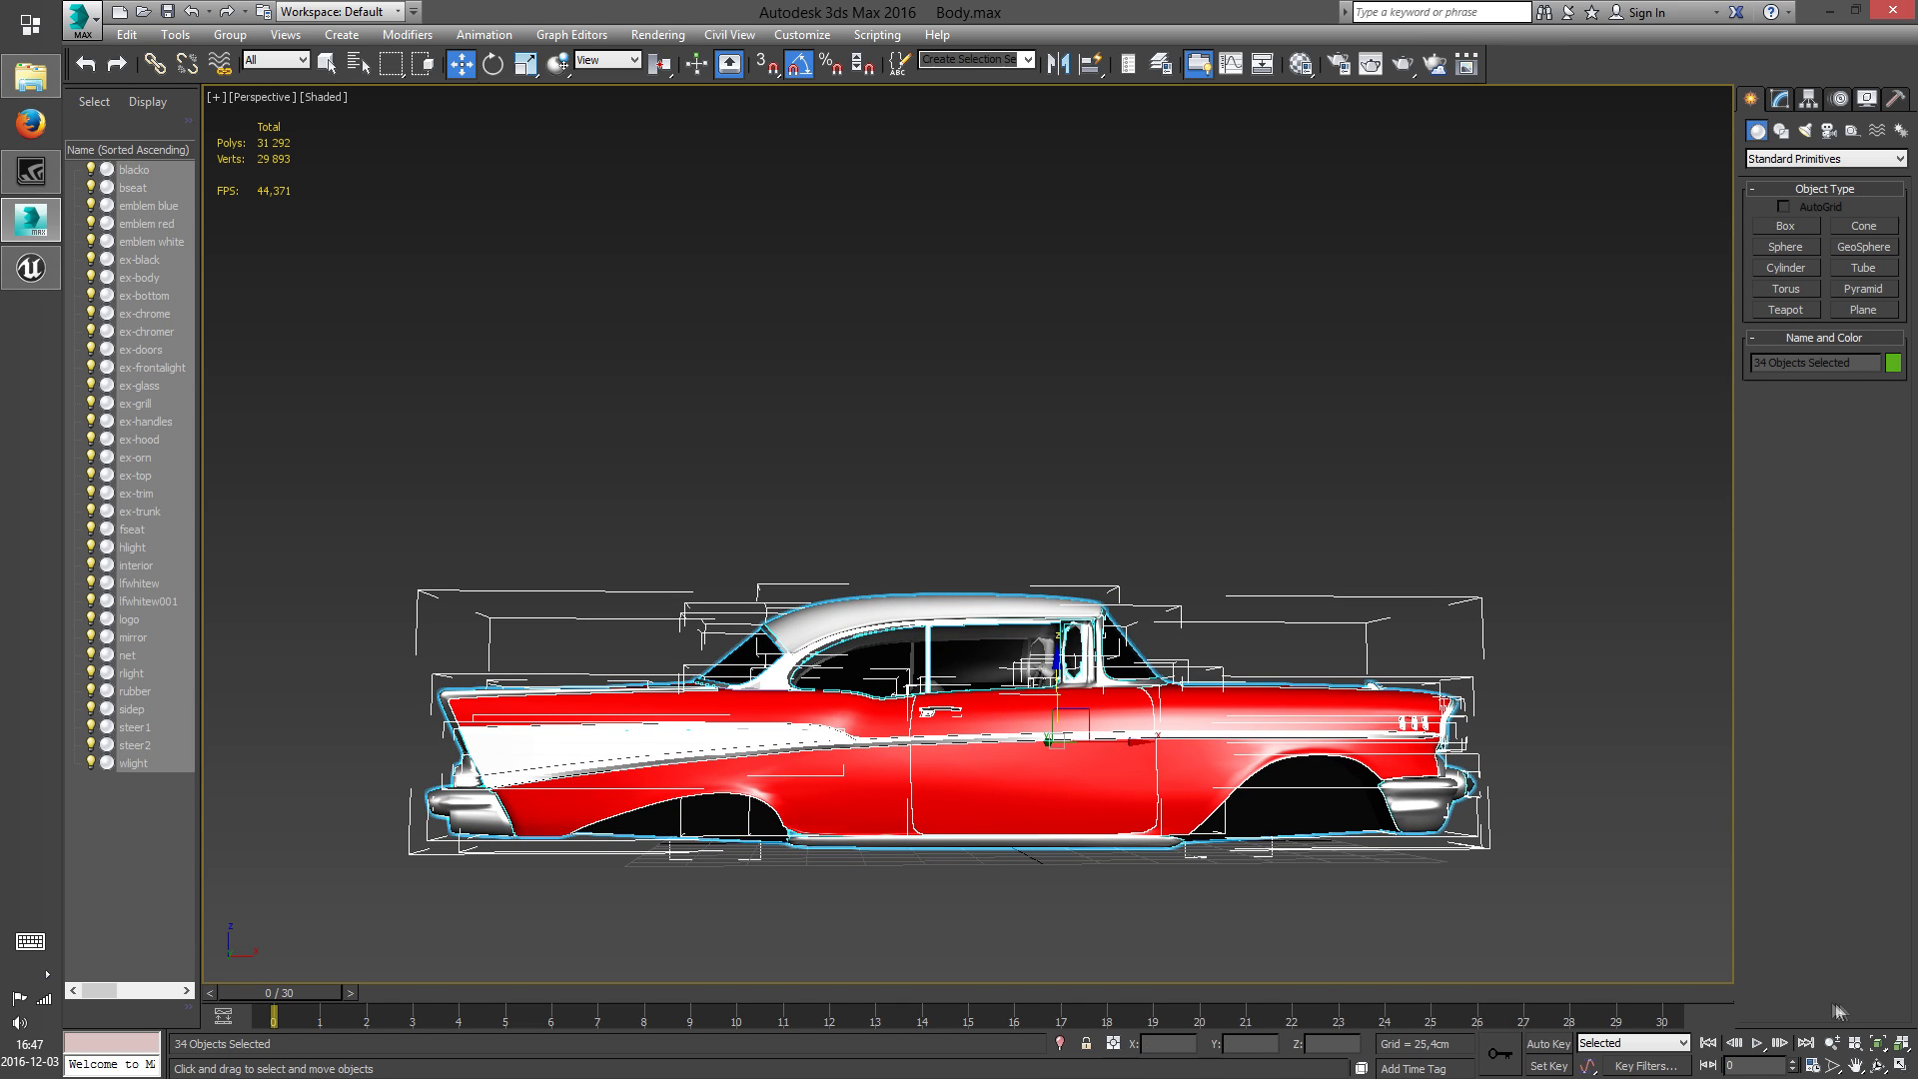
Fine-adjust the body's height in the Back view so its underside lines up with the horizontal ground axis
click(1899, 1067)
scroll(711, 682, down, 5)
scroll(1349, 402, up, 6)
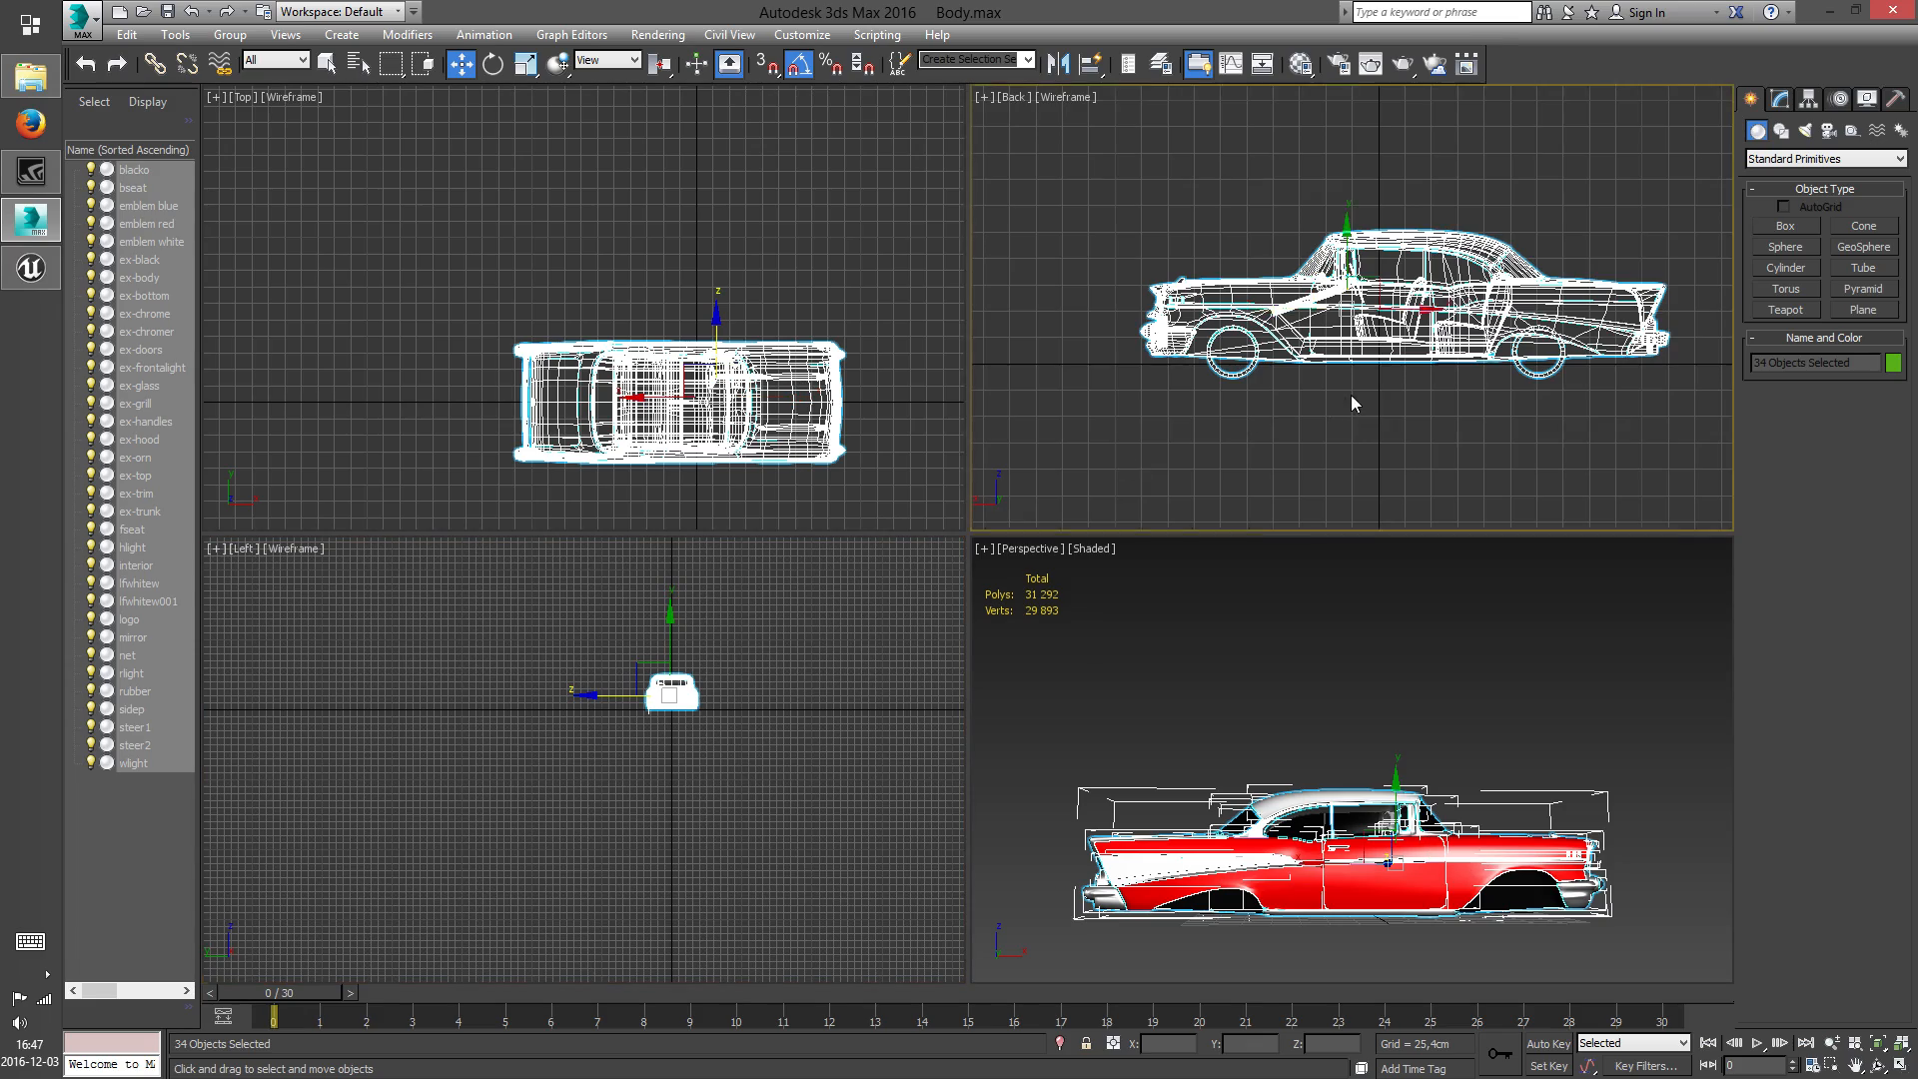
middle_drag(1467, 319, 1096, 333)
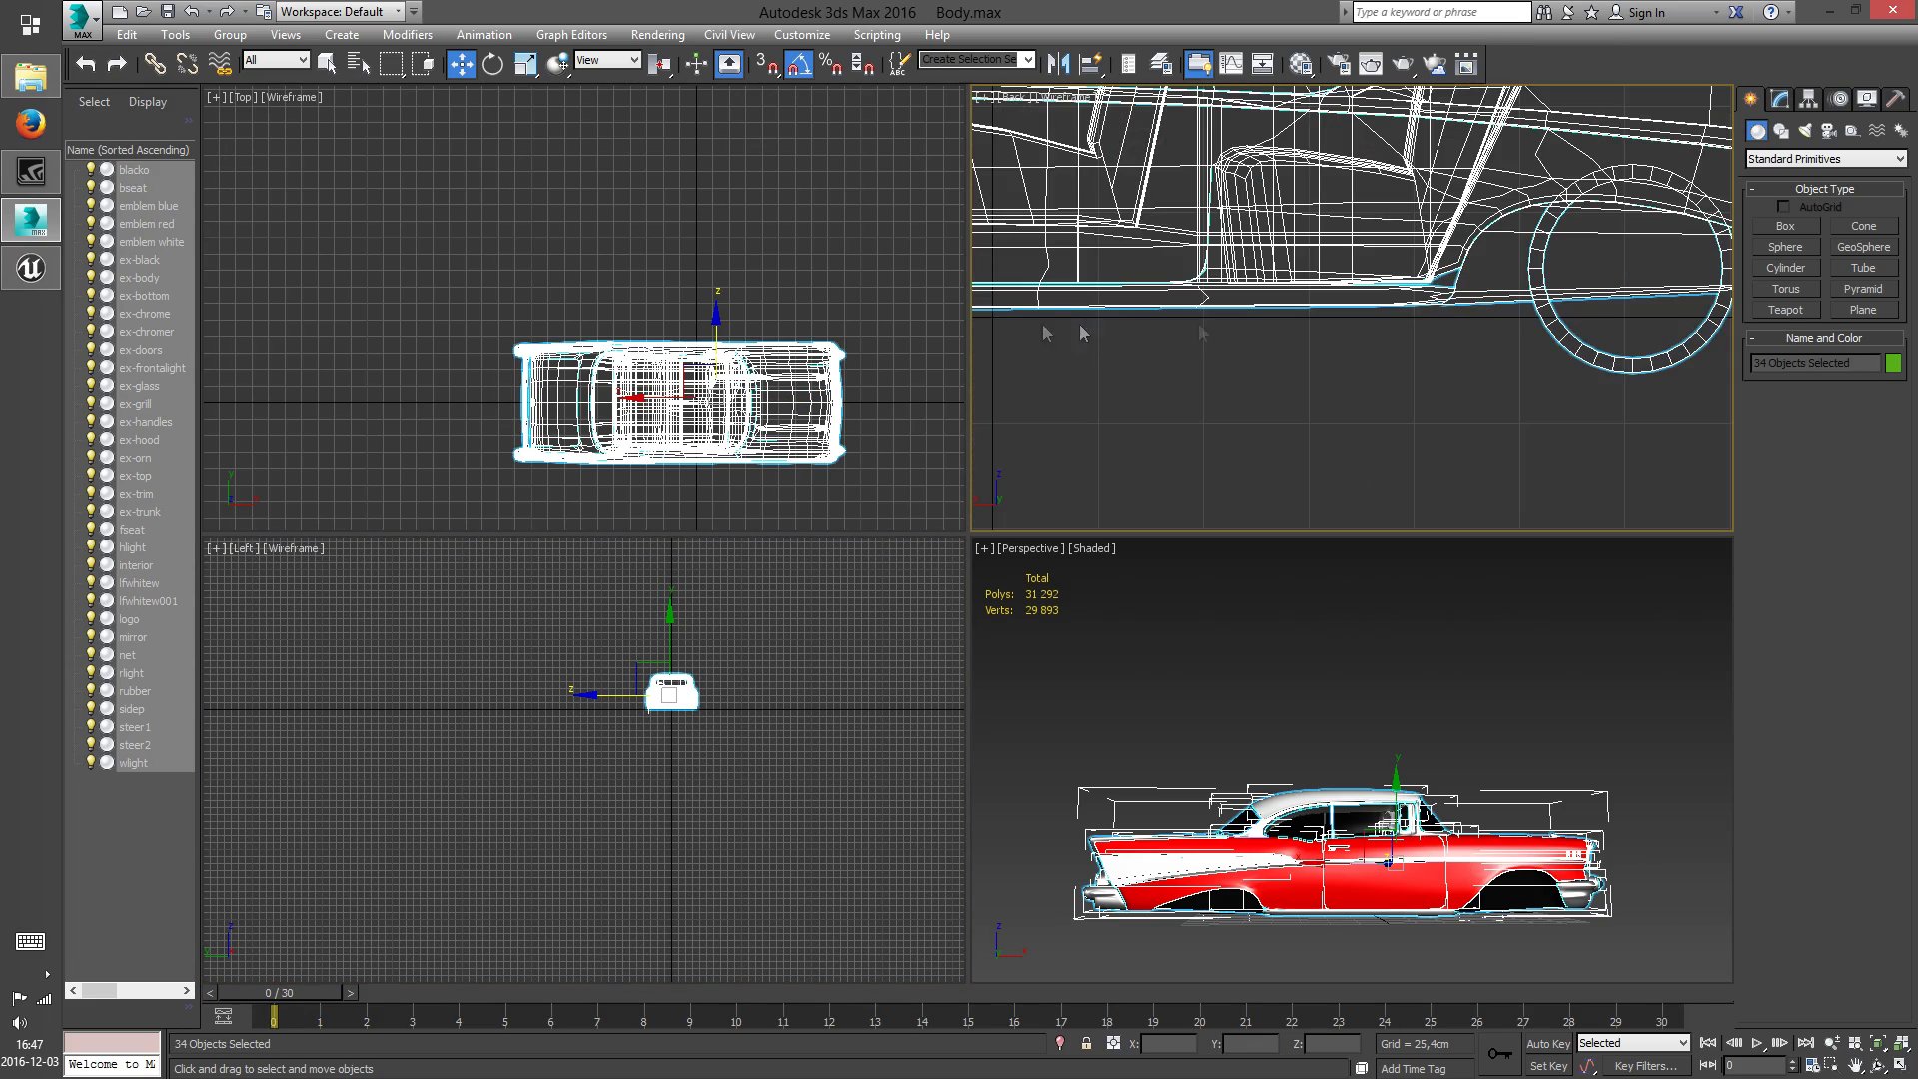
scroll(1299, 335, down, 4)
scroll(1339, 330, up, 3)
drag(1315, 155, 1312, 190)
middle_drag(1312, 190, 1254, 118)
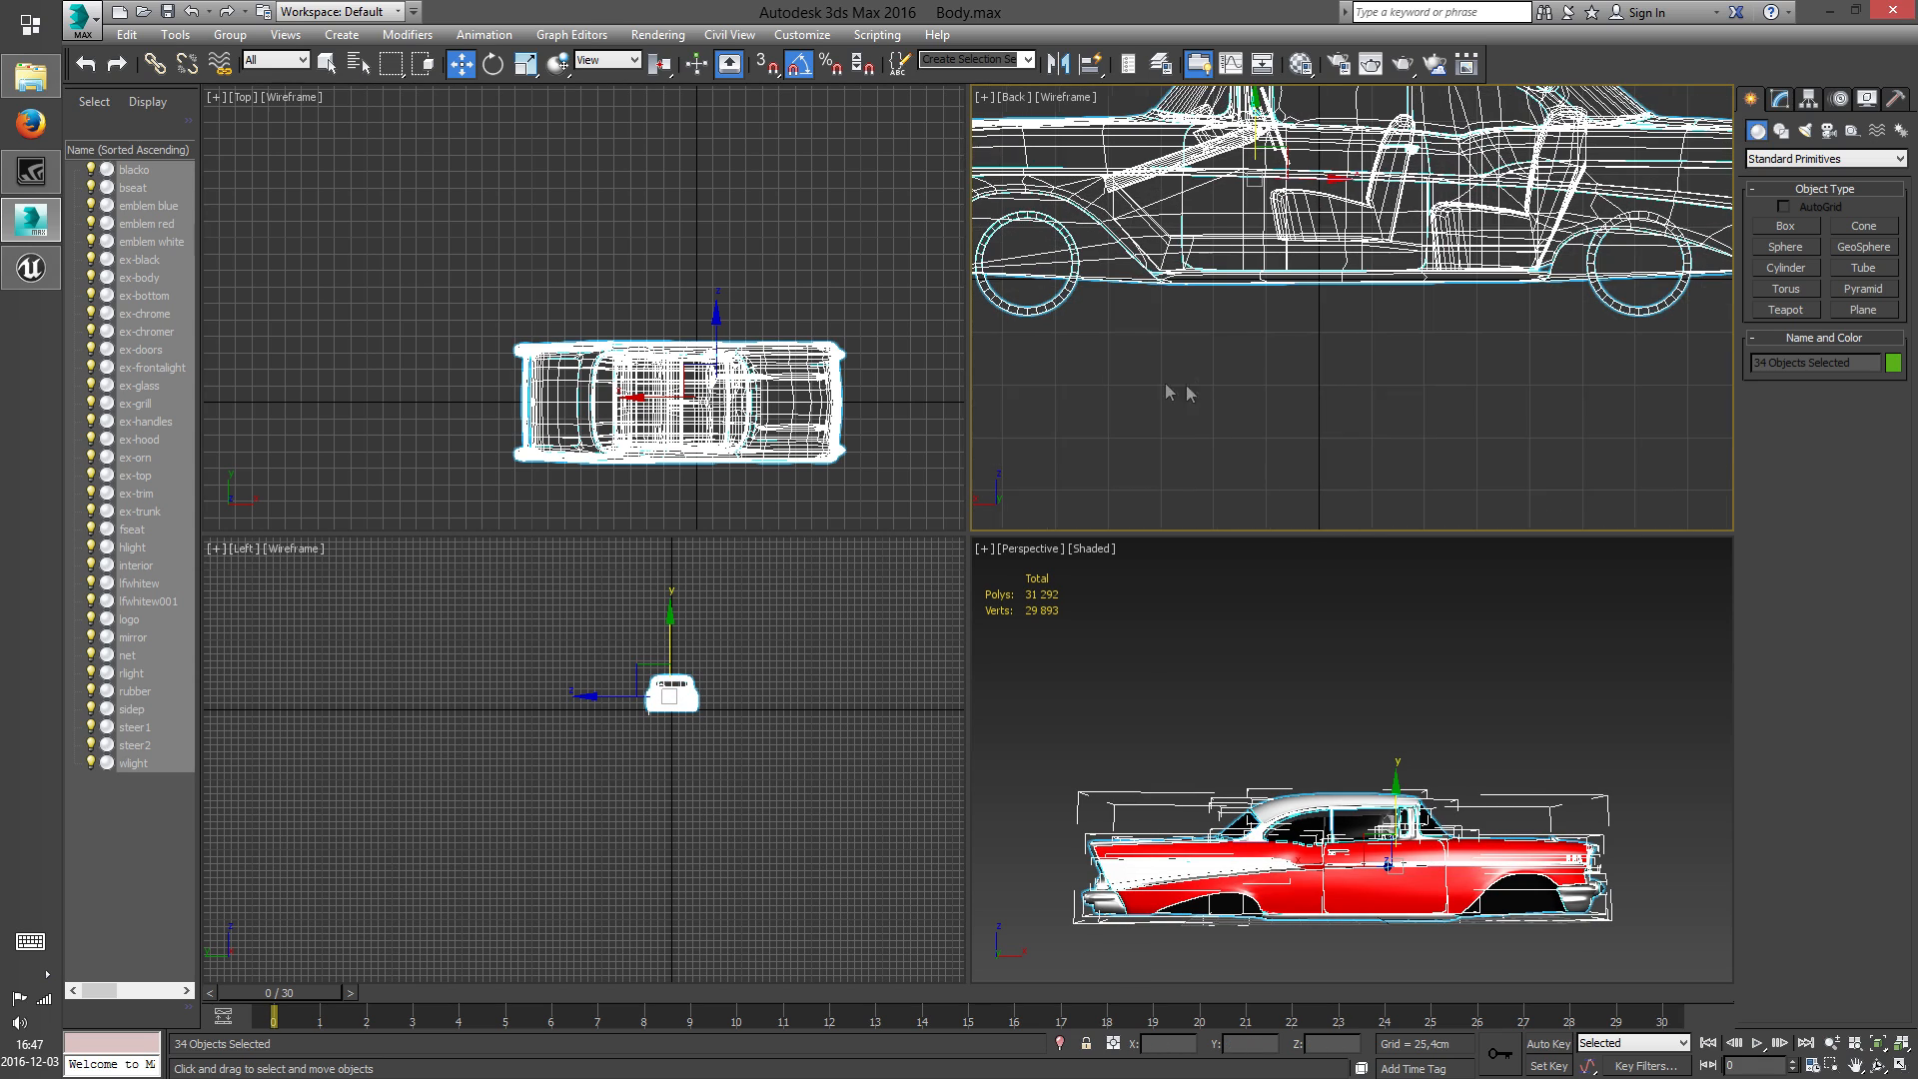
Delete the leftover whitewall rings in the front and rear wheel arches using the Back view
click(1039, 310)
key(Delete)
middle_drag(1559, 412, 1113, 416)
drag(1275, 386, 1167, 306)
key(Delete)
middle_drag(1169, 371, 1482, 415)
scroll(1354, 378, down, 3)
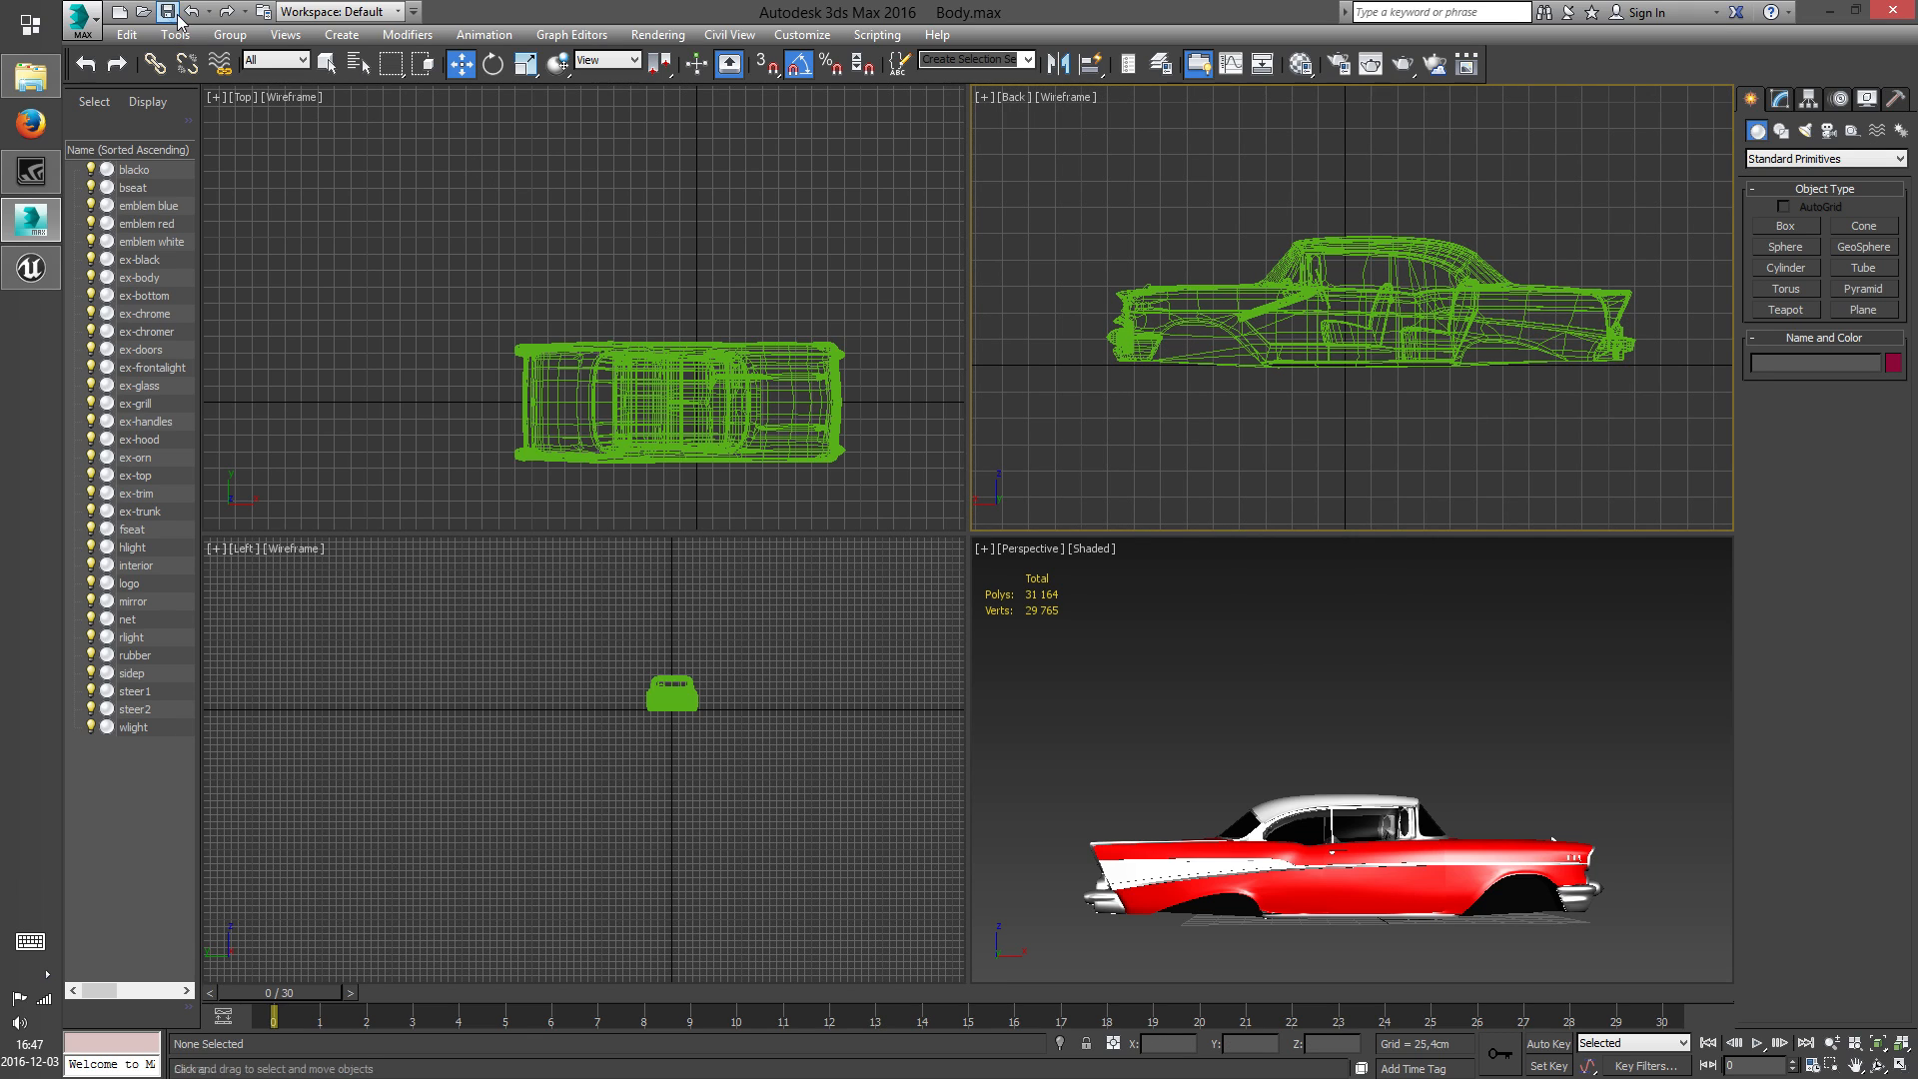
Enlarge the Perspective view and examine the wheel-less body and its materials in the Material Editor
middle_drag(1542, 386, 1464, 368)
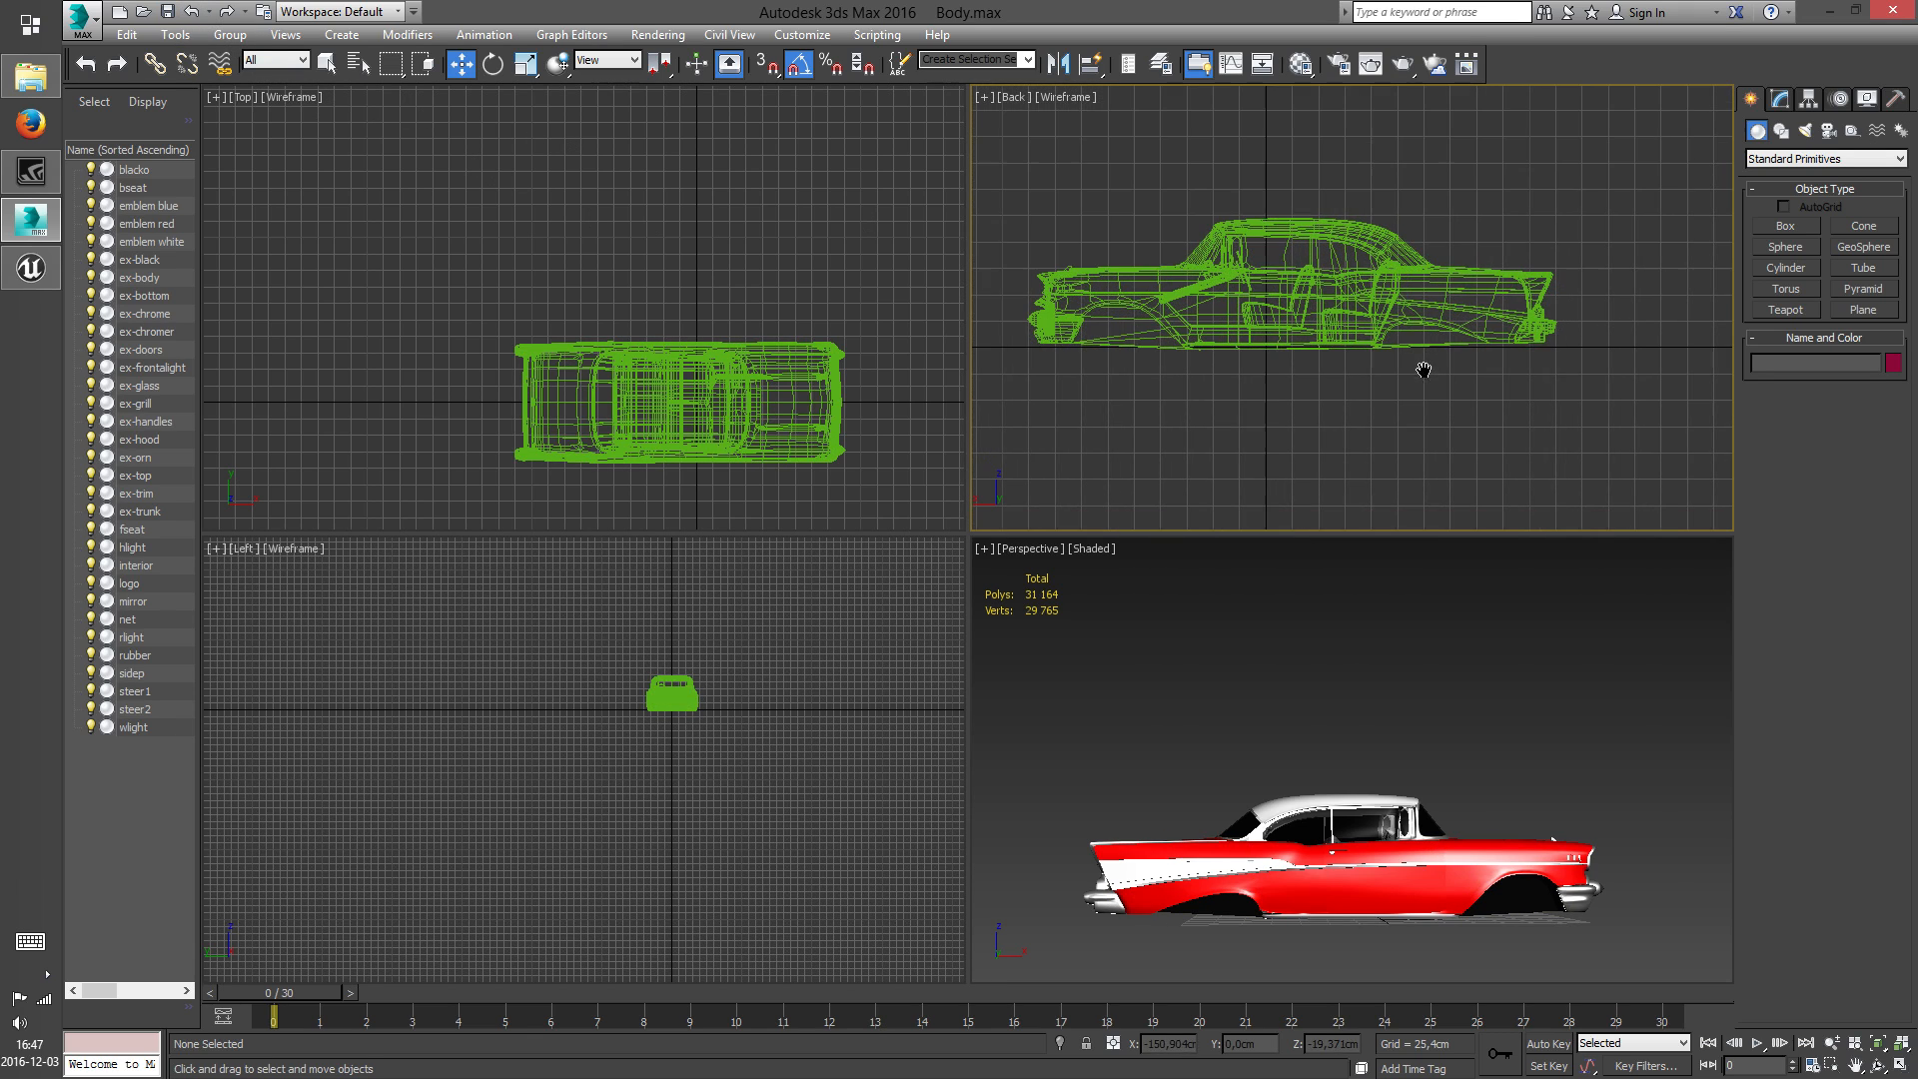
click(1879, 1065)
click(1319, 756)
drag(1319, 755, 1299, 845)
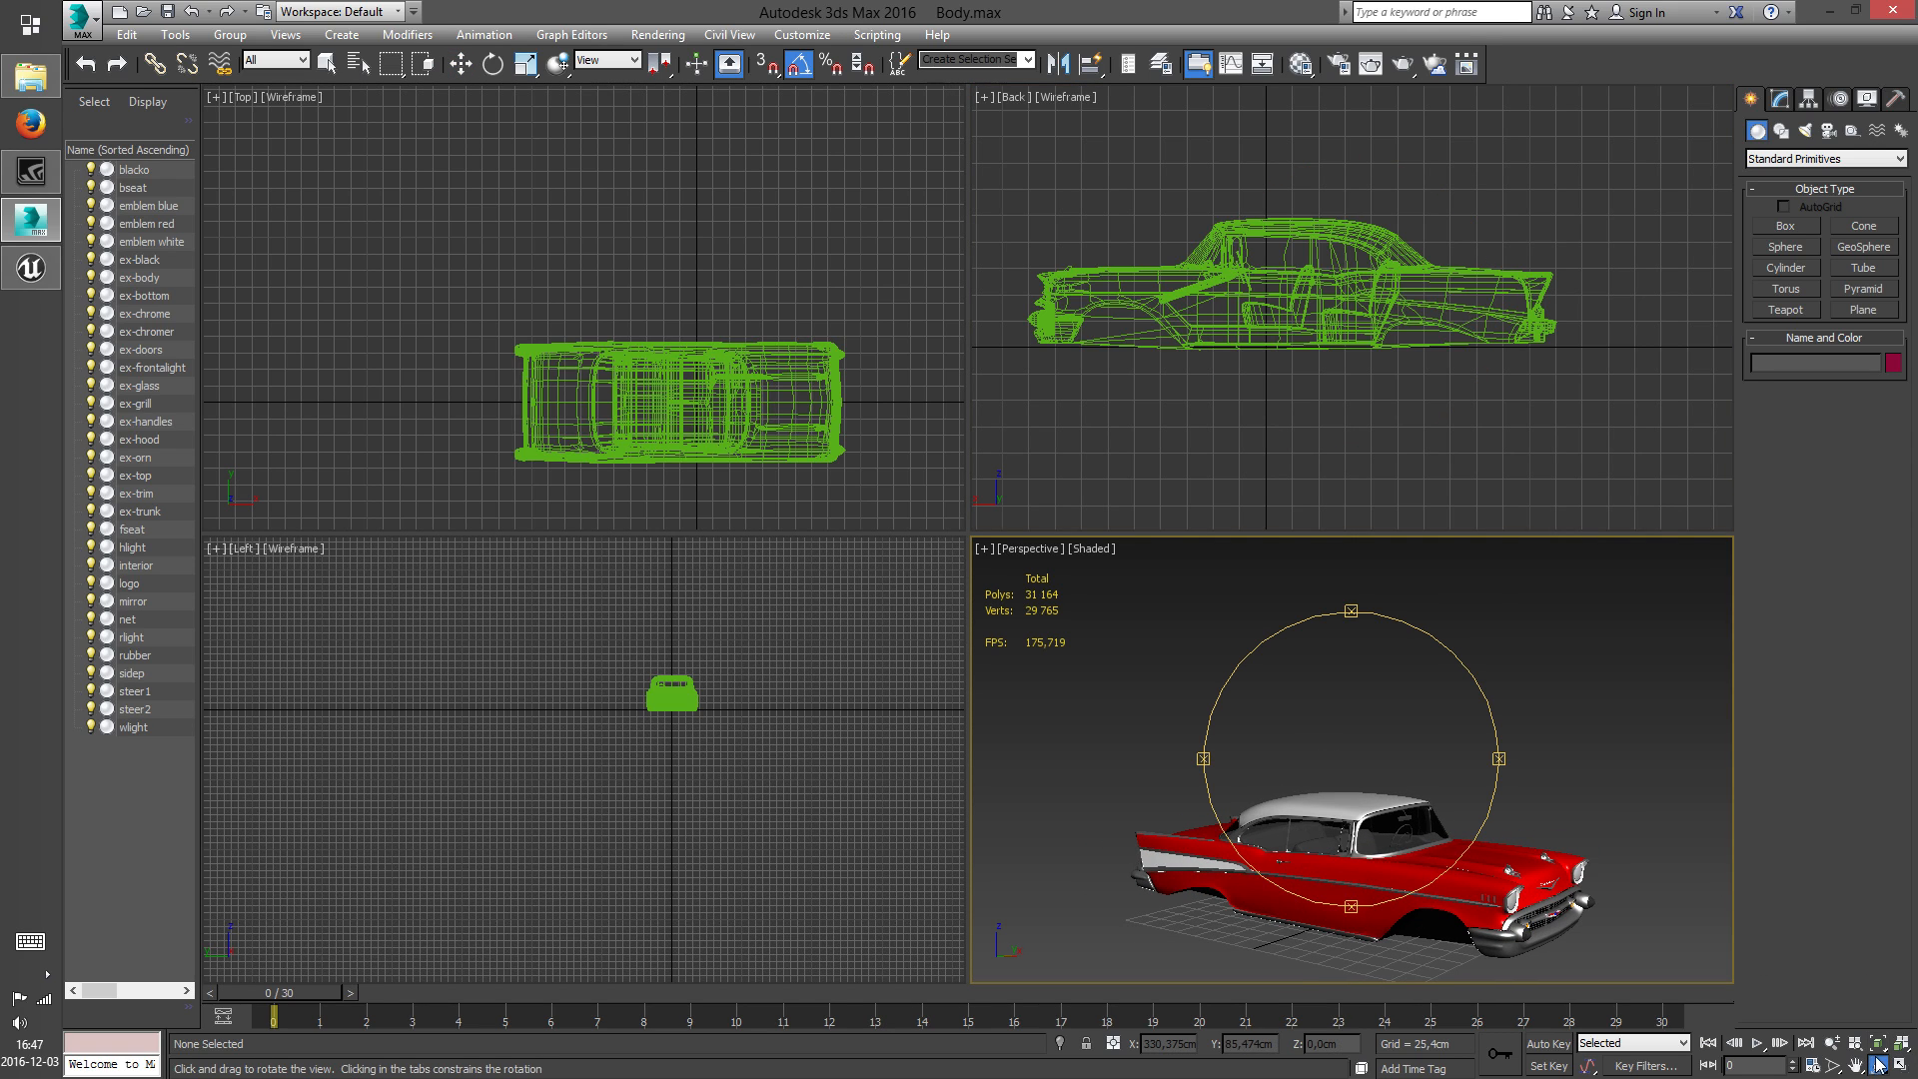
click(1898, 1069)
middle_drag(1106, 653, 1066, 578)
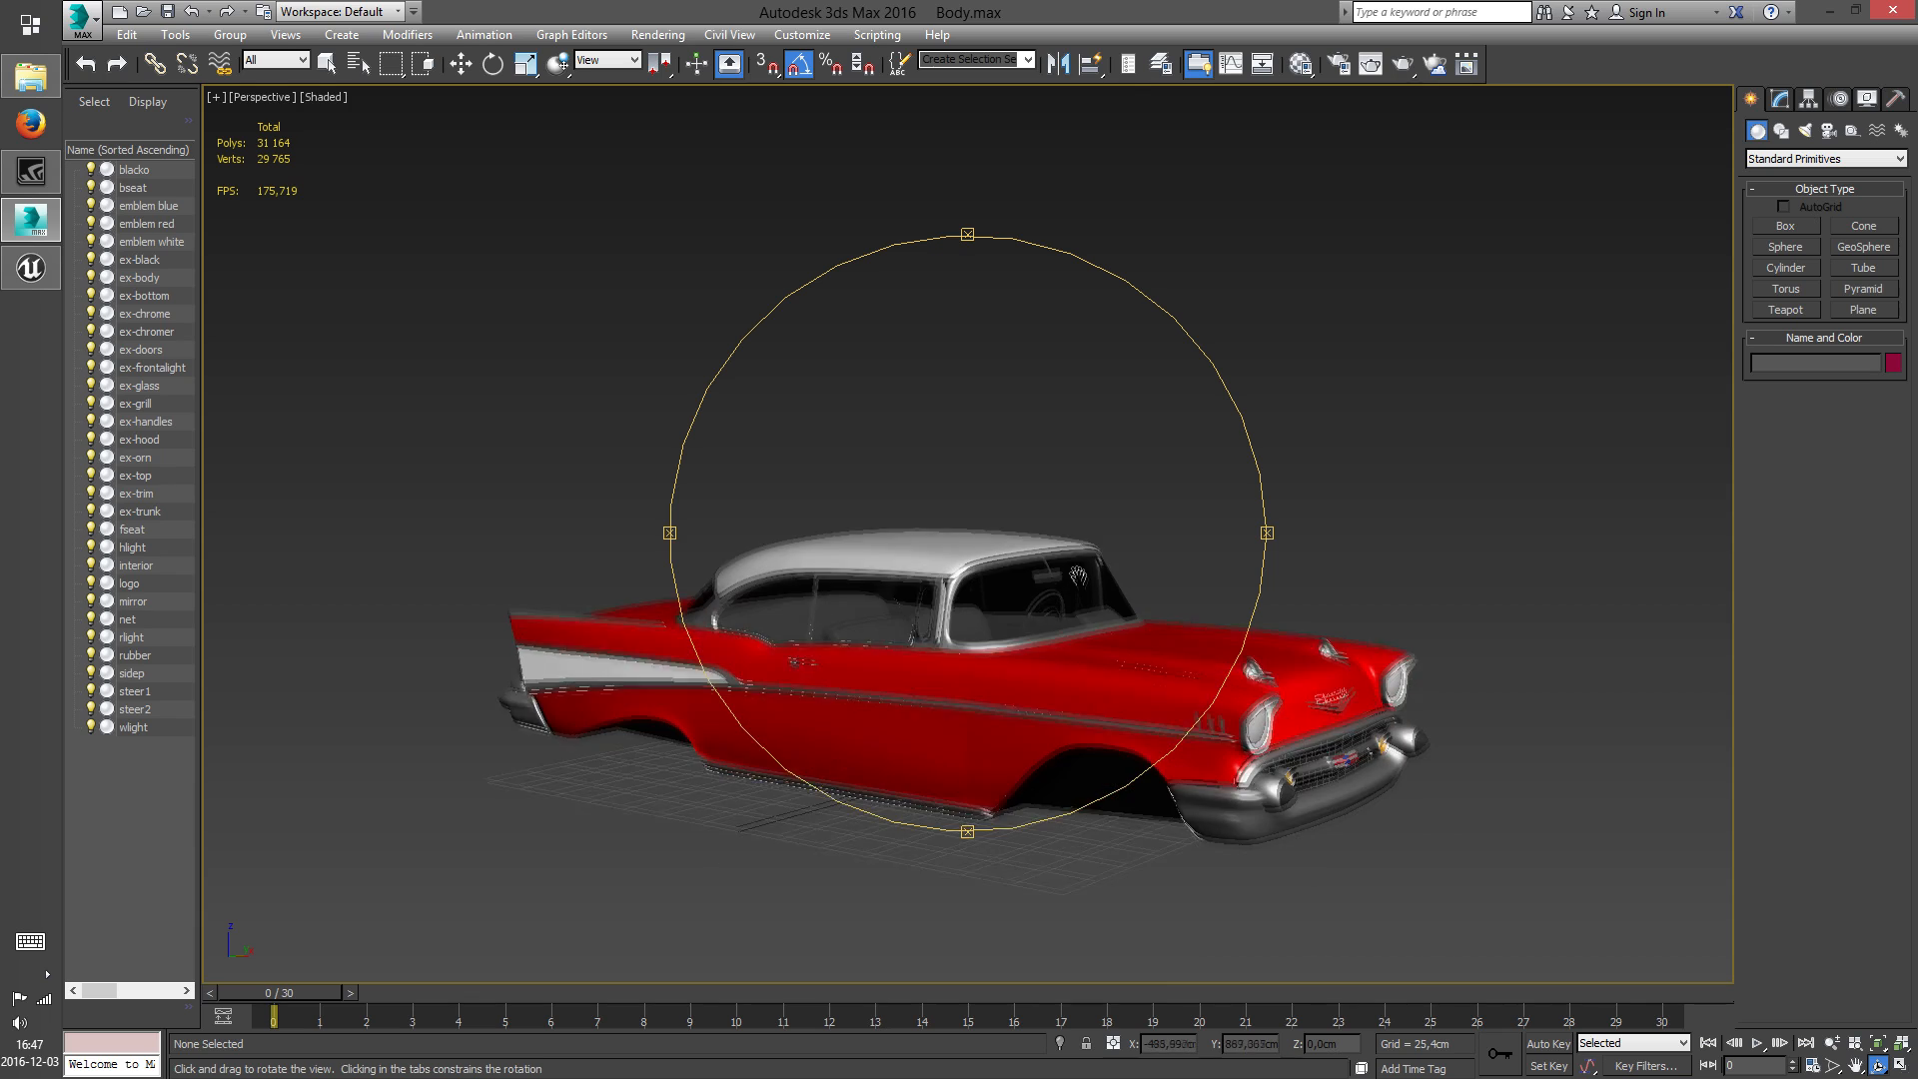
scroll(1065, 578, up, 3)
key(m)
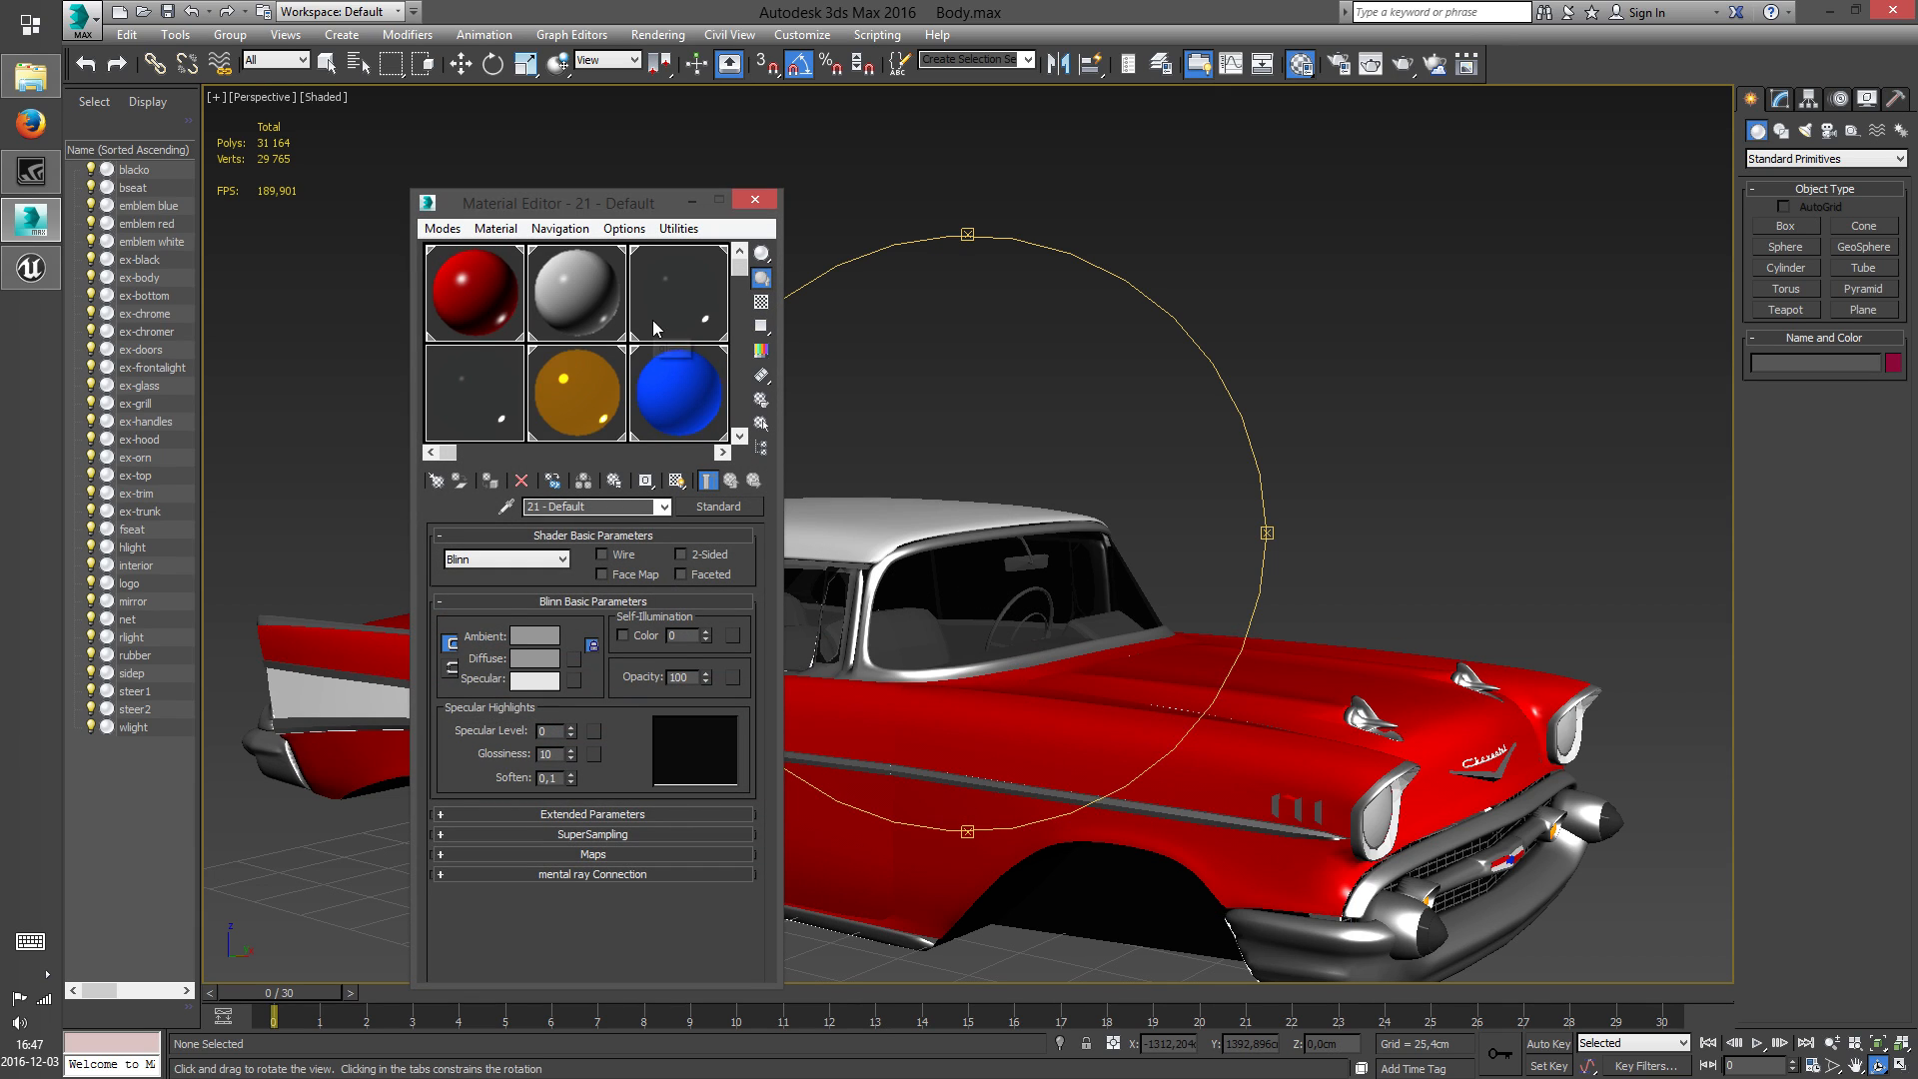
drag(1127, 678, 847, 643)
scroll(1199, 668, down, 3)
middle_drag(1137, 623, 1149, 654)
drag(1142, 650, 1128, 646)
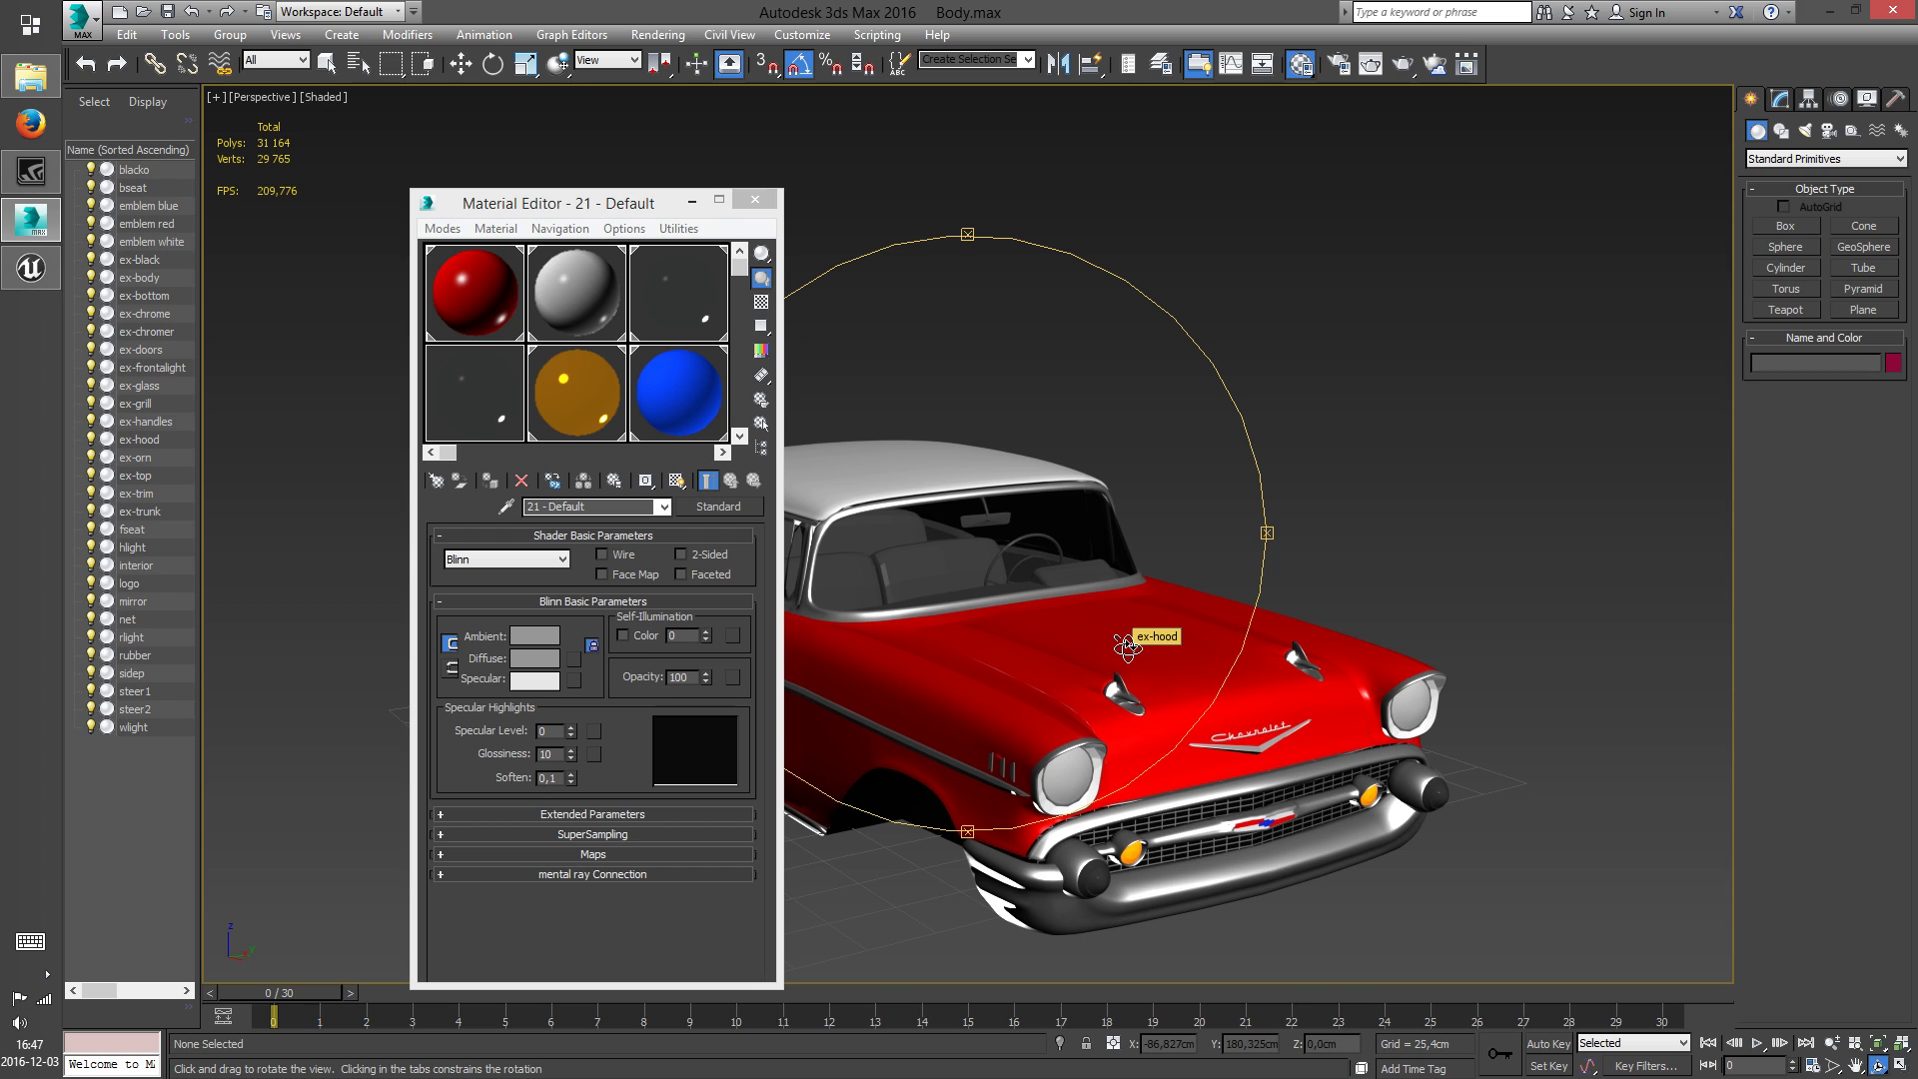
click(755, 199)
Examine the ex-glass object and inspect the car's windows and interior from the side
key(w)
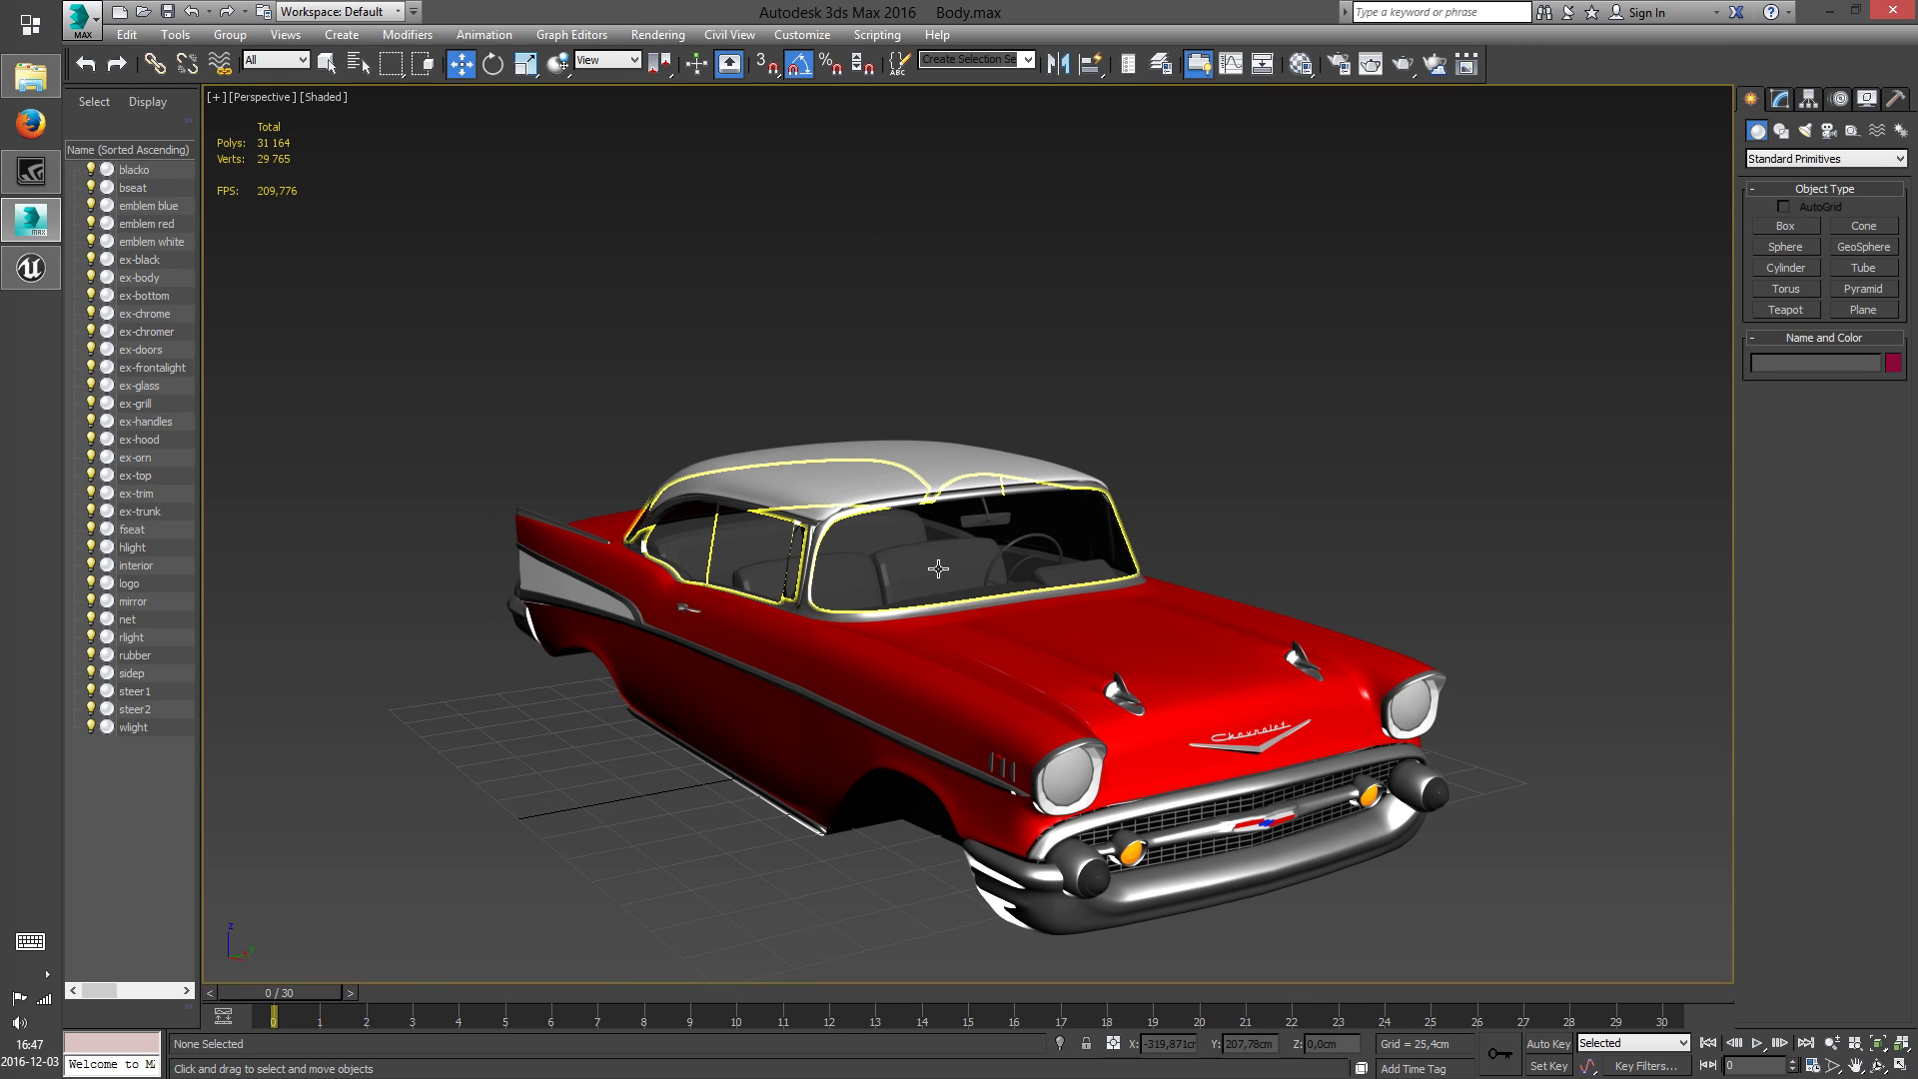
click(938, 568)
key(z)
scroll(1038, 614, down, 6)
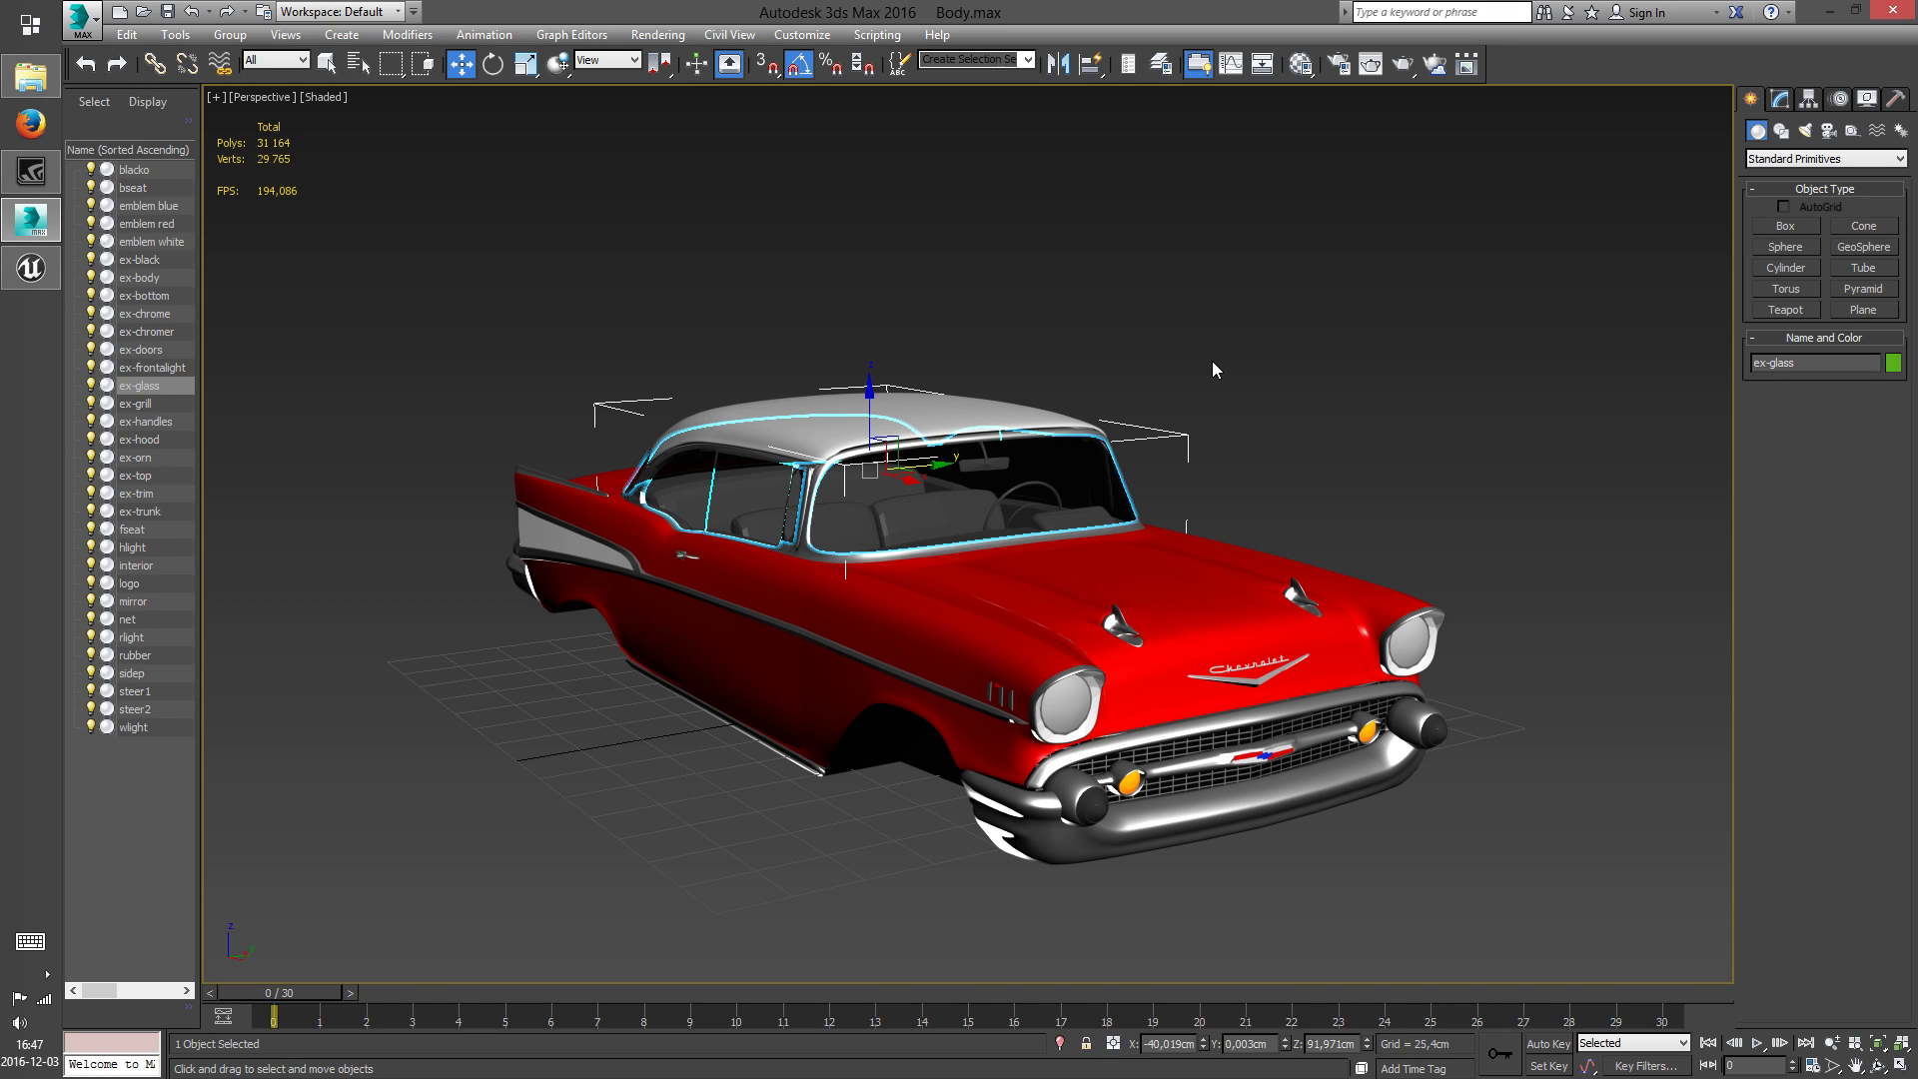
click(1239, 355)
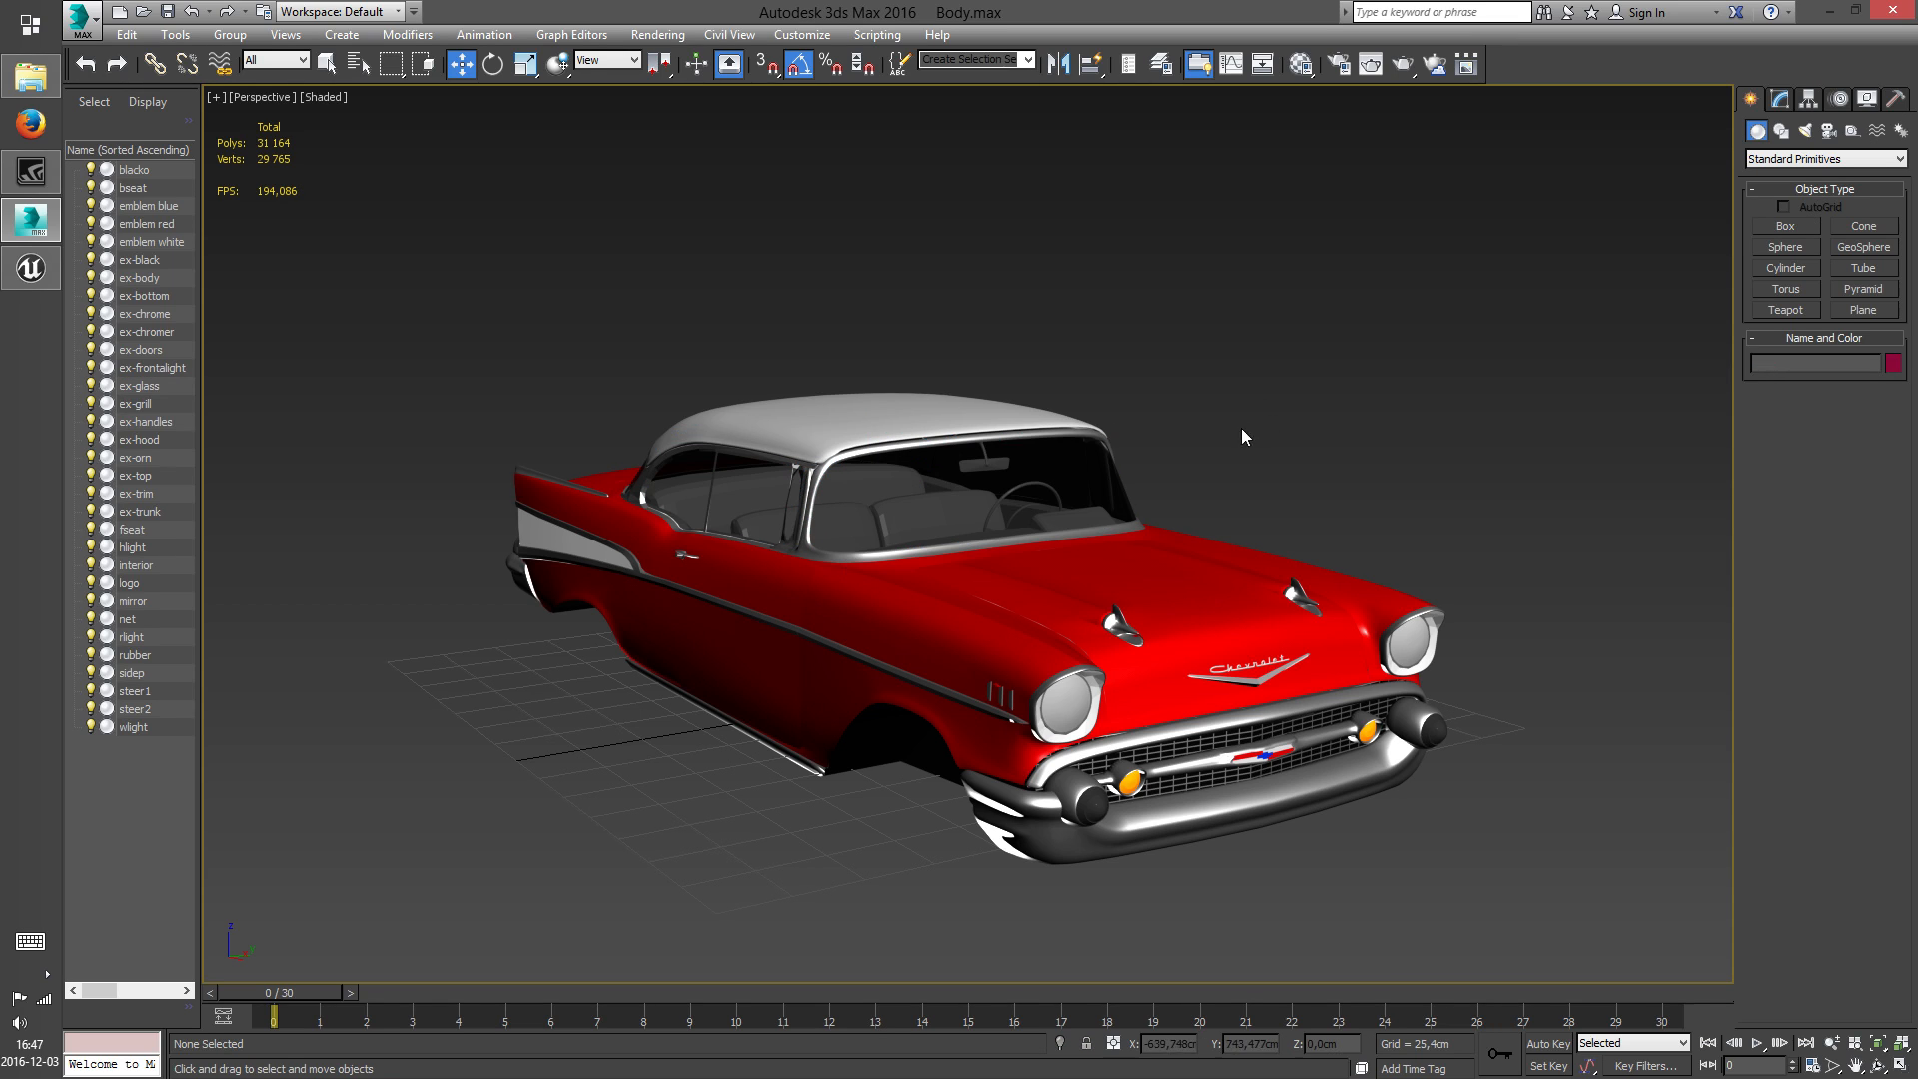
middle_drag(1244, 436, 1215, 415)
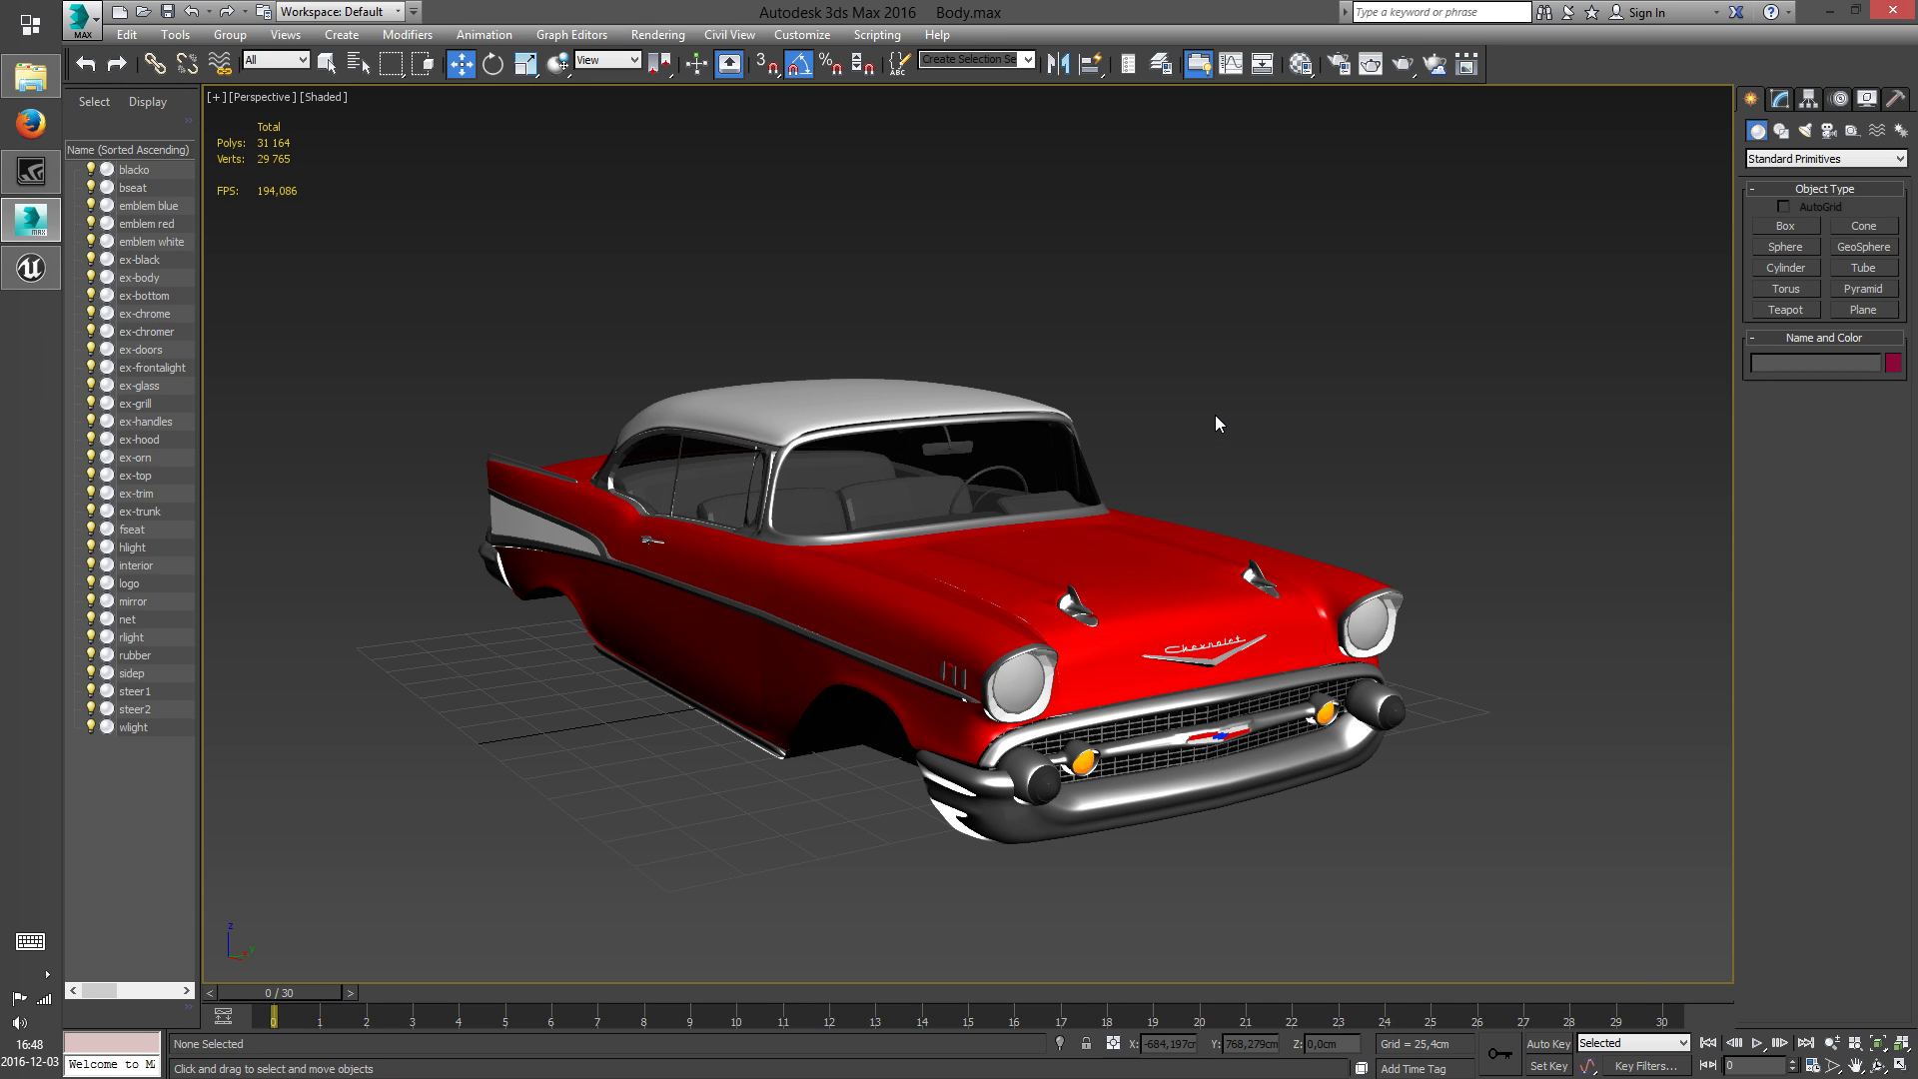
click(1877, 1068)
drag(1004, 580, 967, 607)
scroll(1055, 565, up, 4)
right_click(1001, 613)
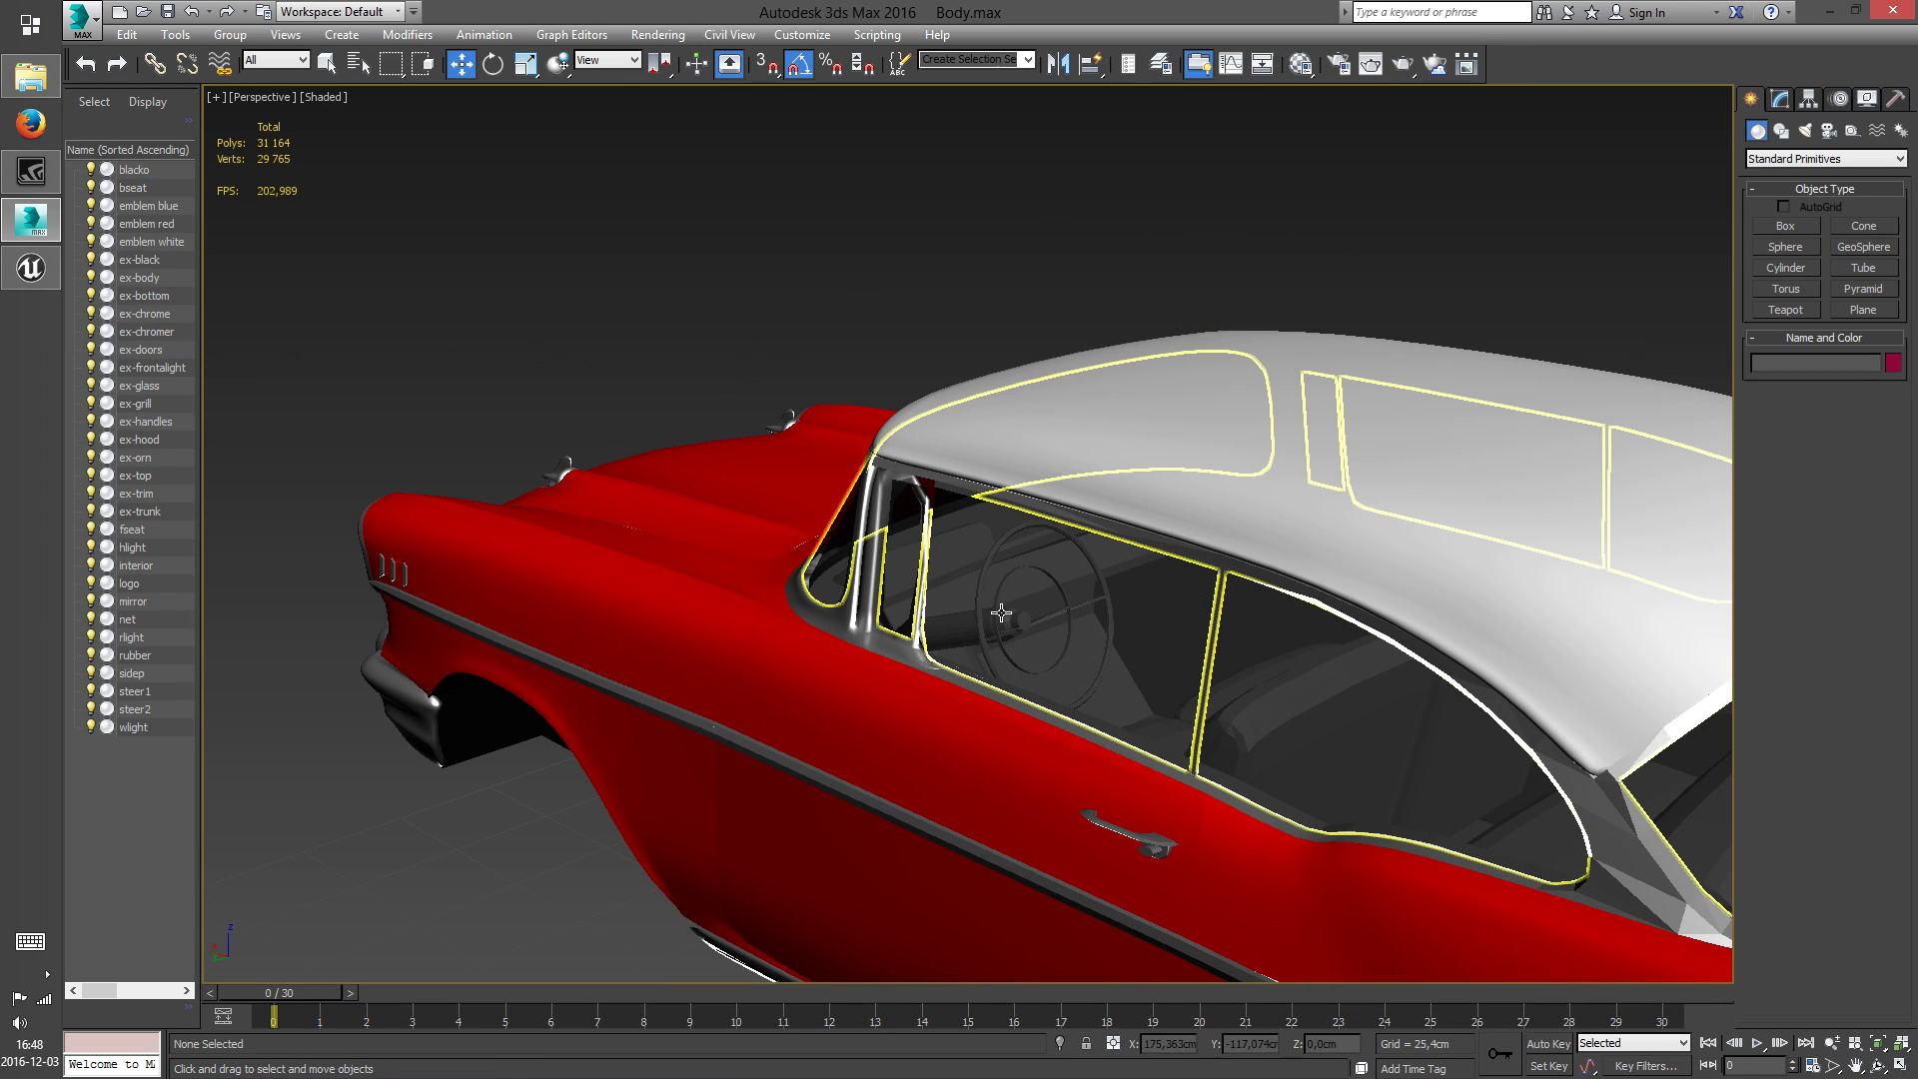
Hide the car's window glass to expose the steering wheel
click(1005, 613)
right_click(1005, 612)
click(1029, 568)
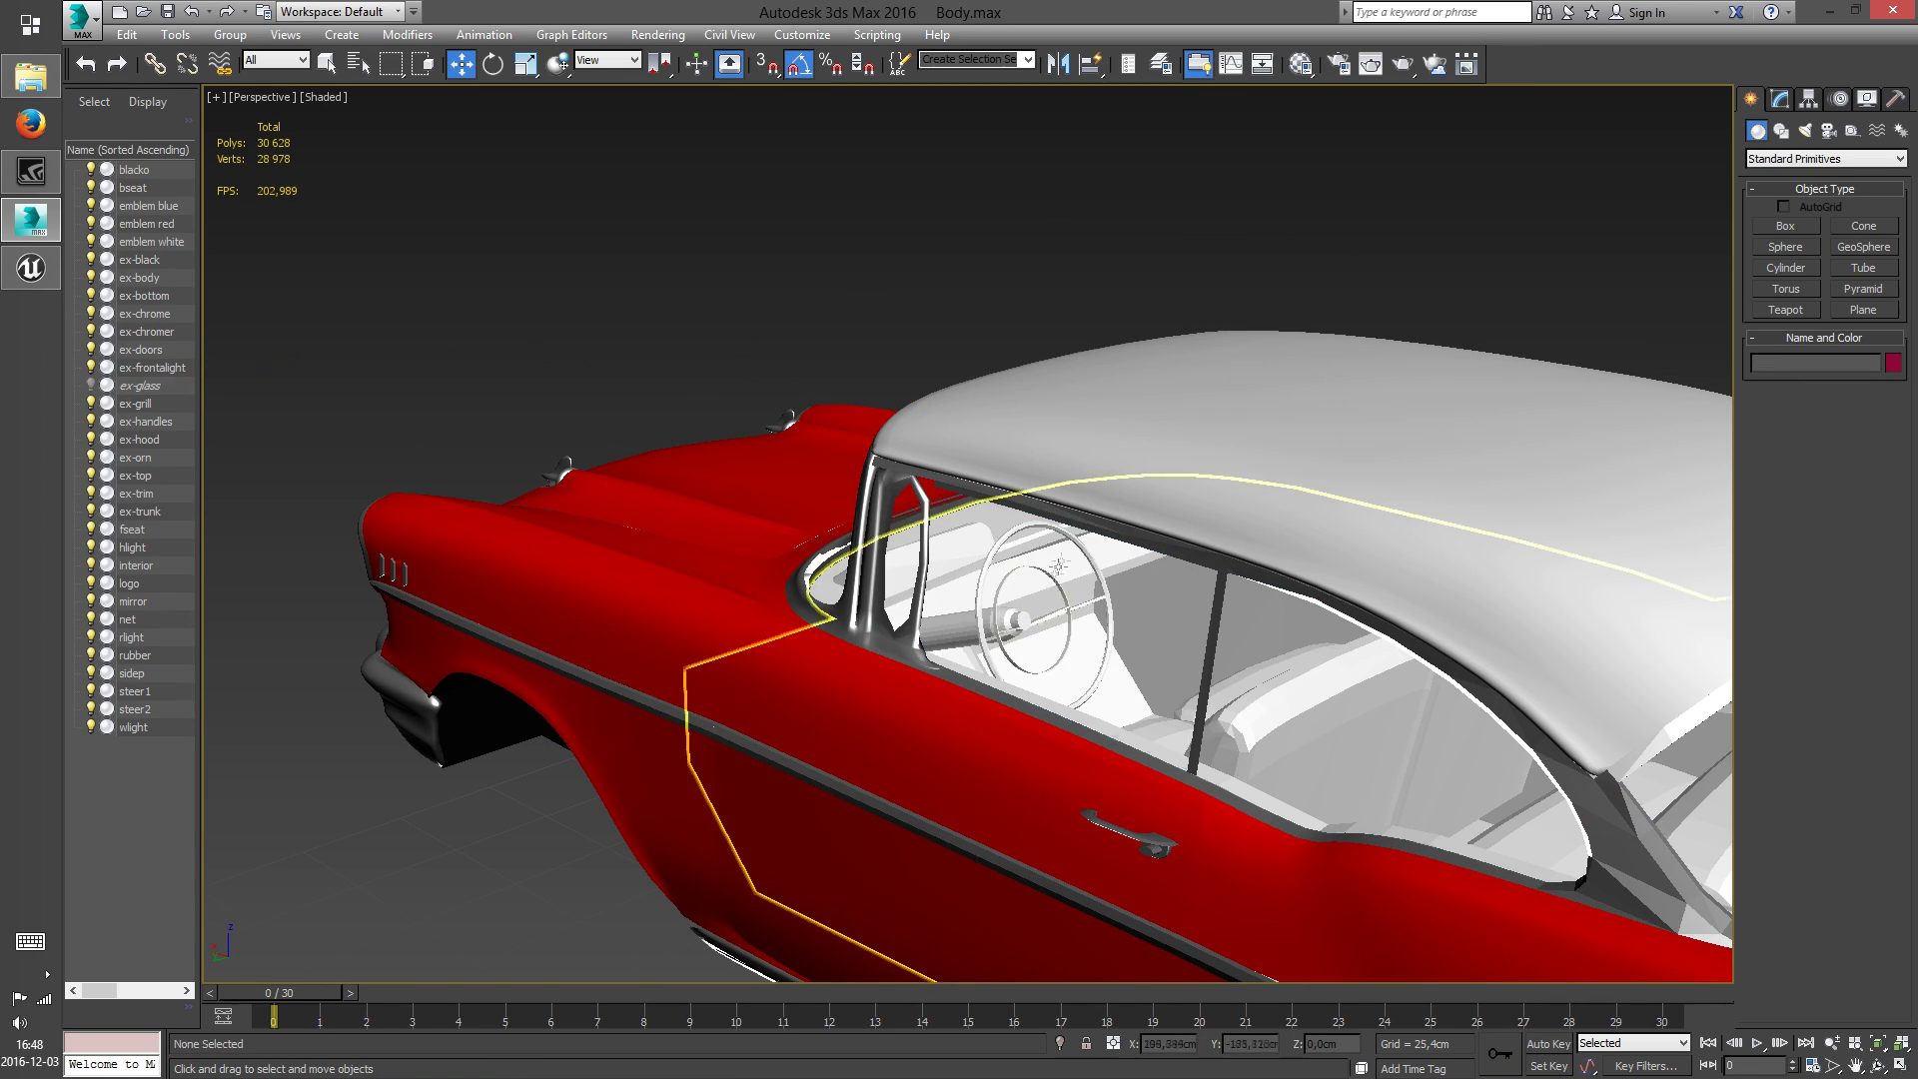
Delete the steer2 object, the inner ring of the steering wheel
click(1051, 617)
scroll(1039, 619, up, 2)
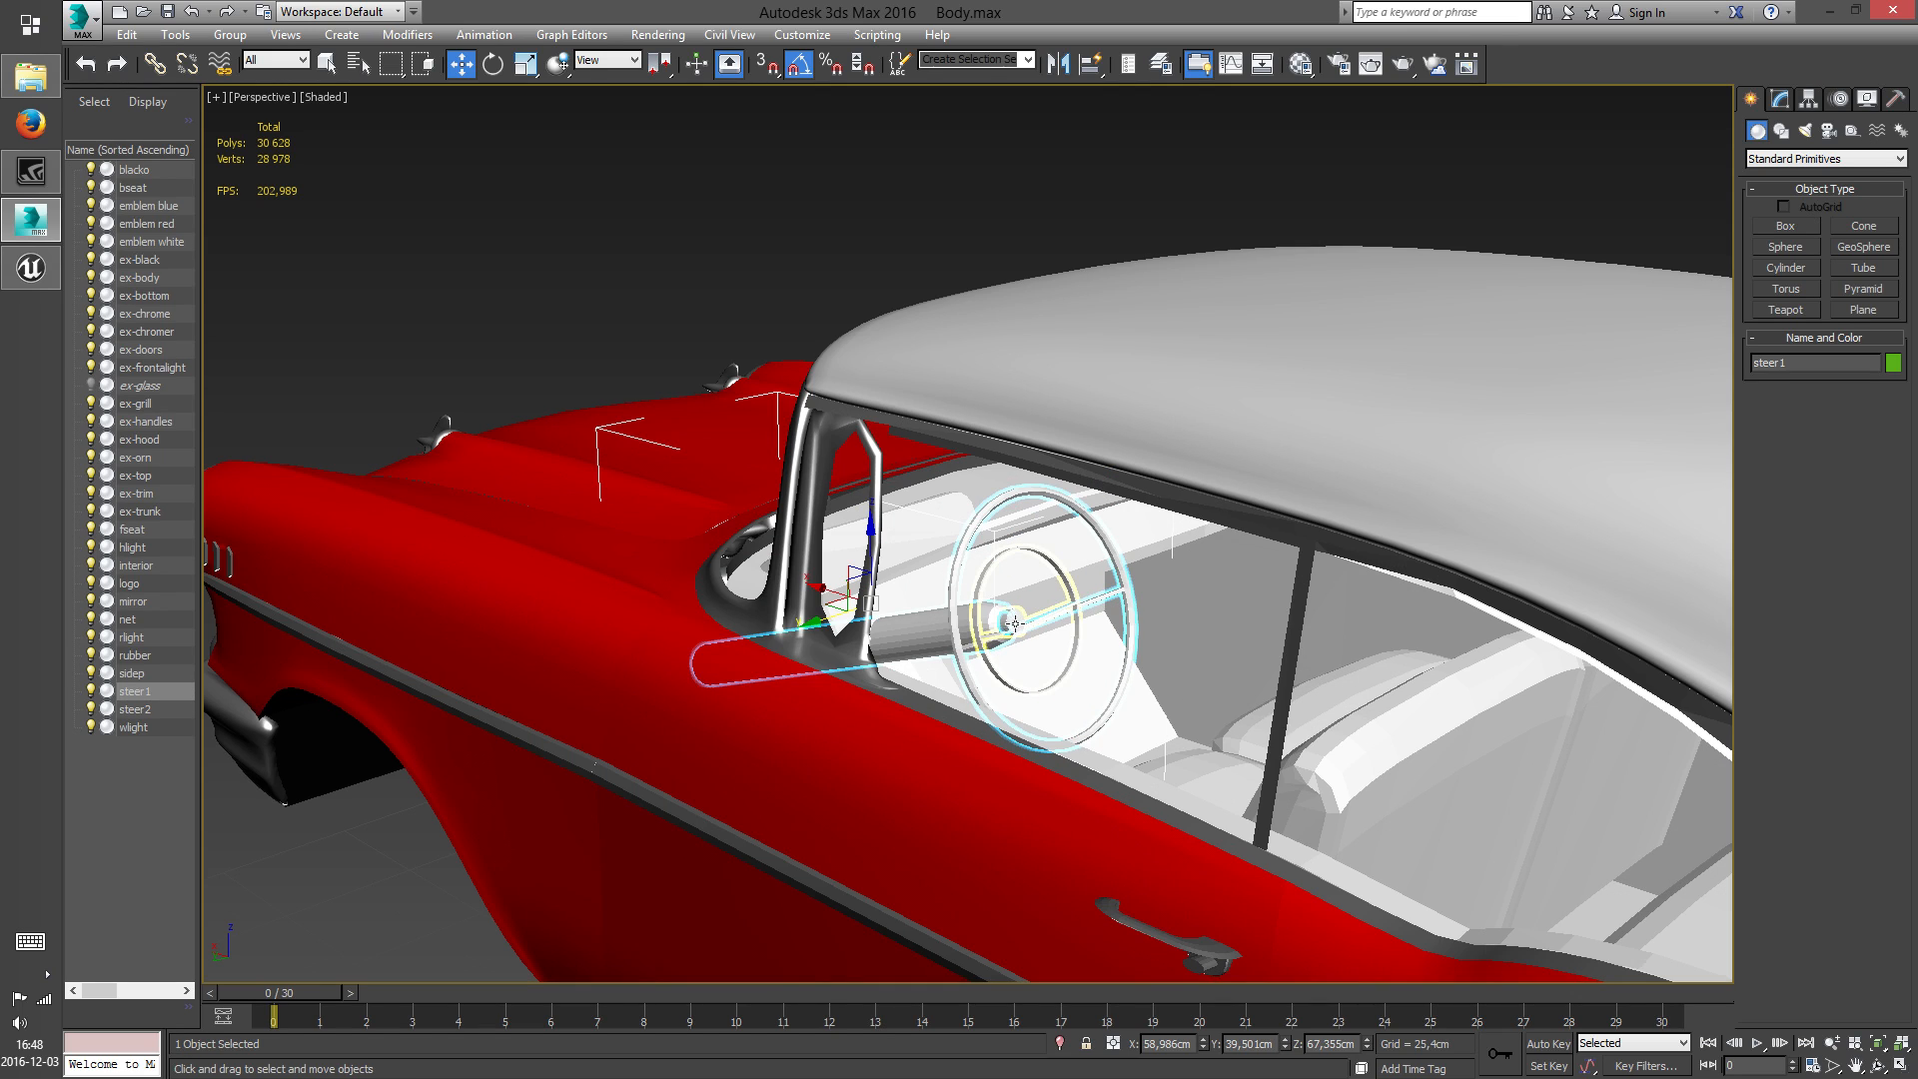
click(1015, 623)
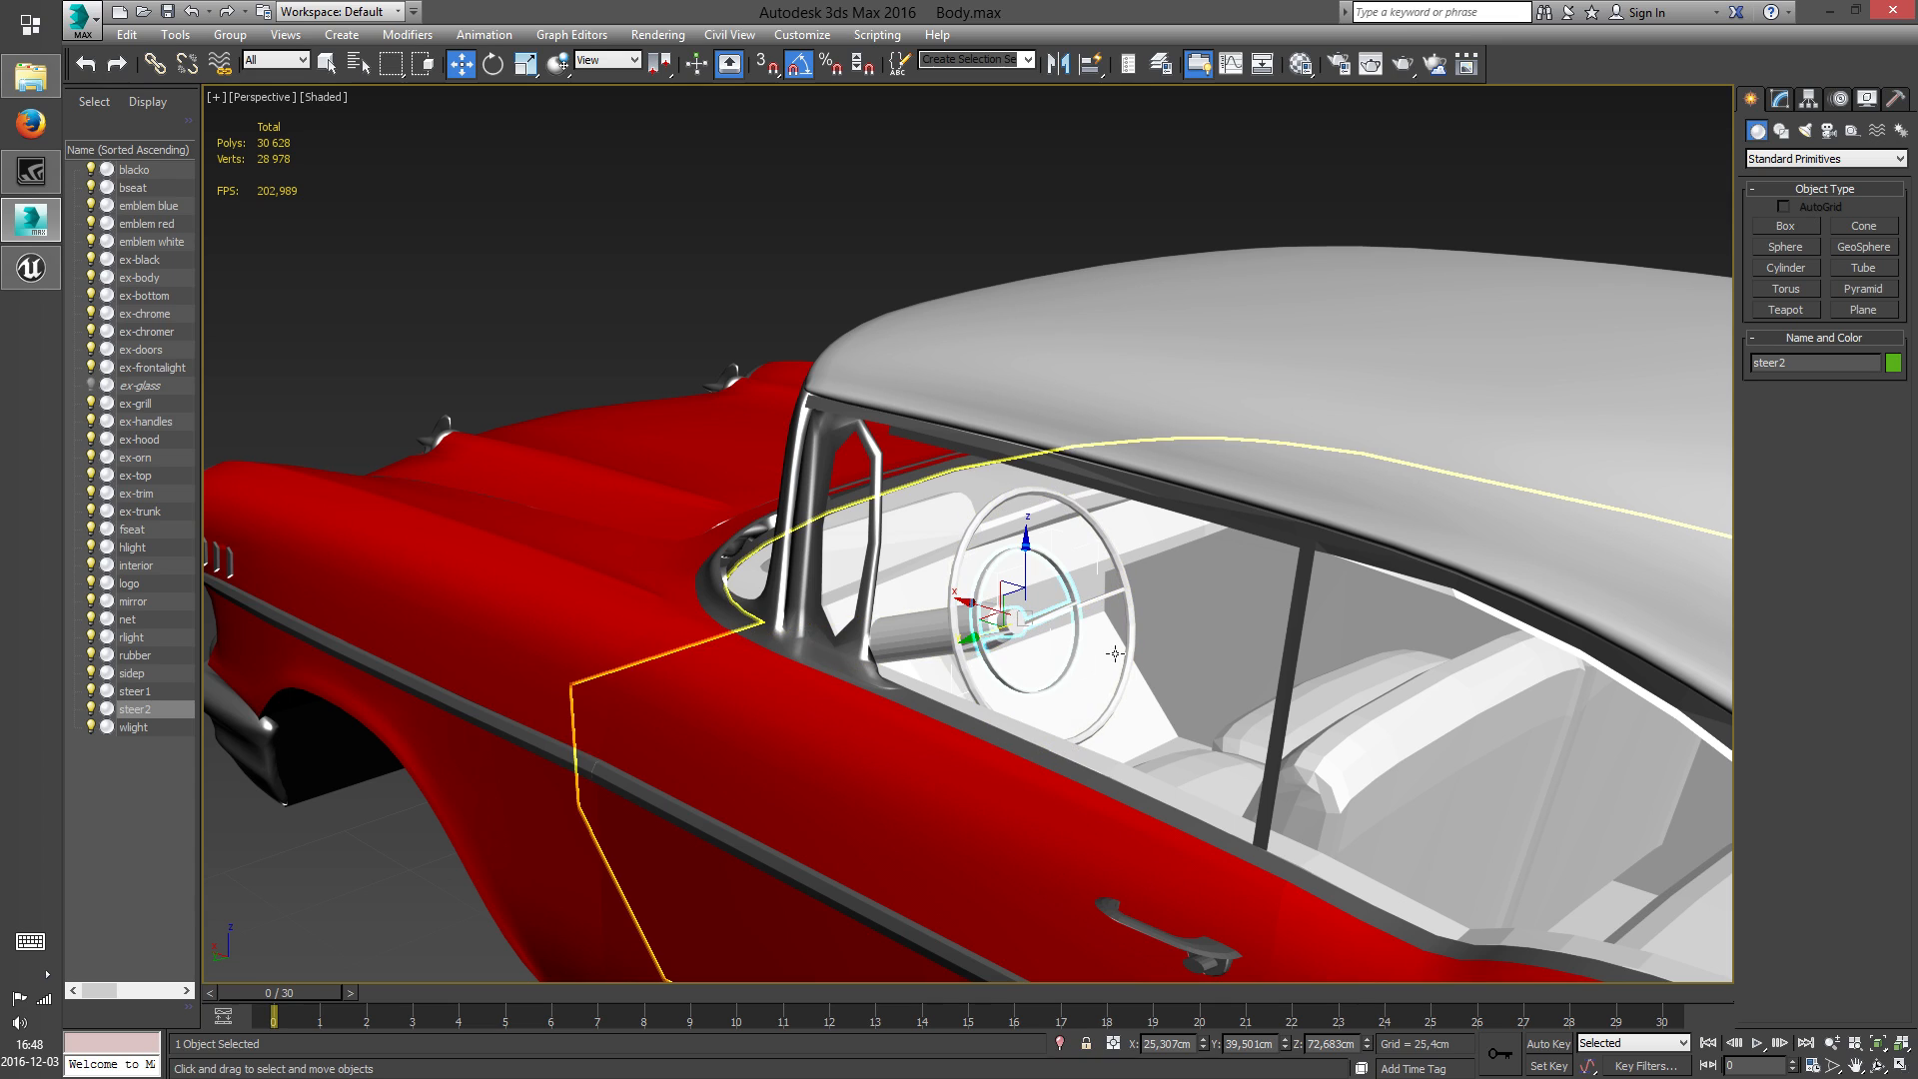
key(Delete)
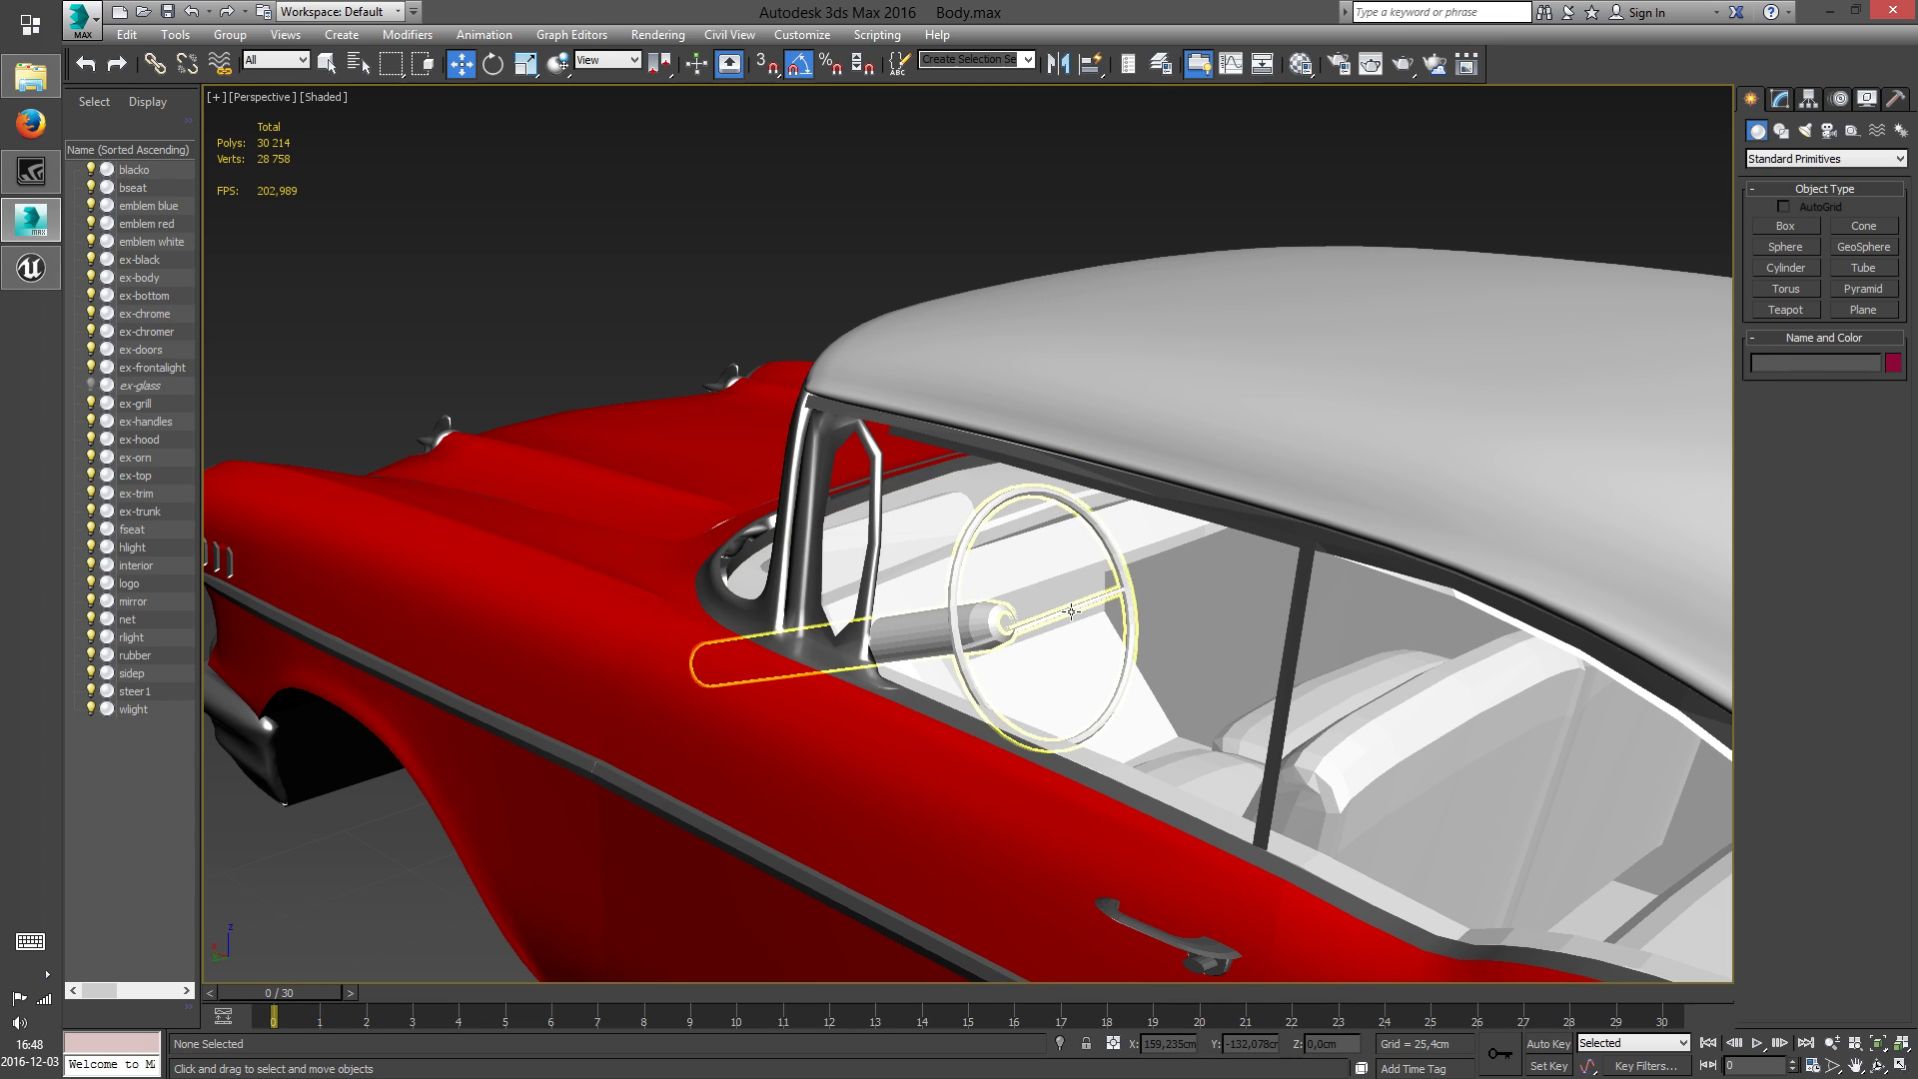
Convert the steer1 object to Editable Poly and delete its steering wheel rim element
click(1054, 611)
right_click(1065, 612)
mouse_move(1162, 807)
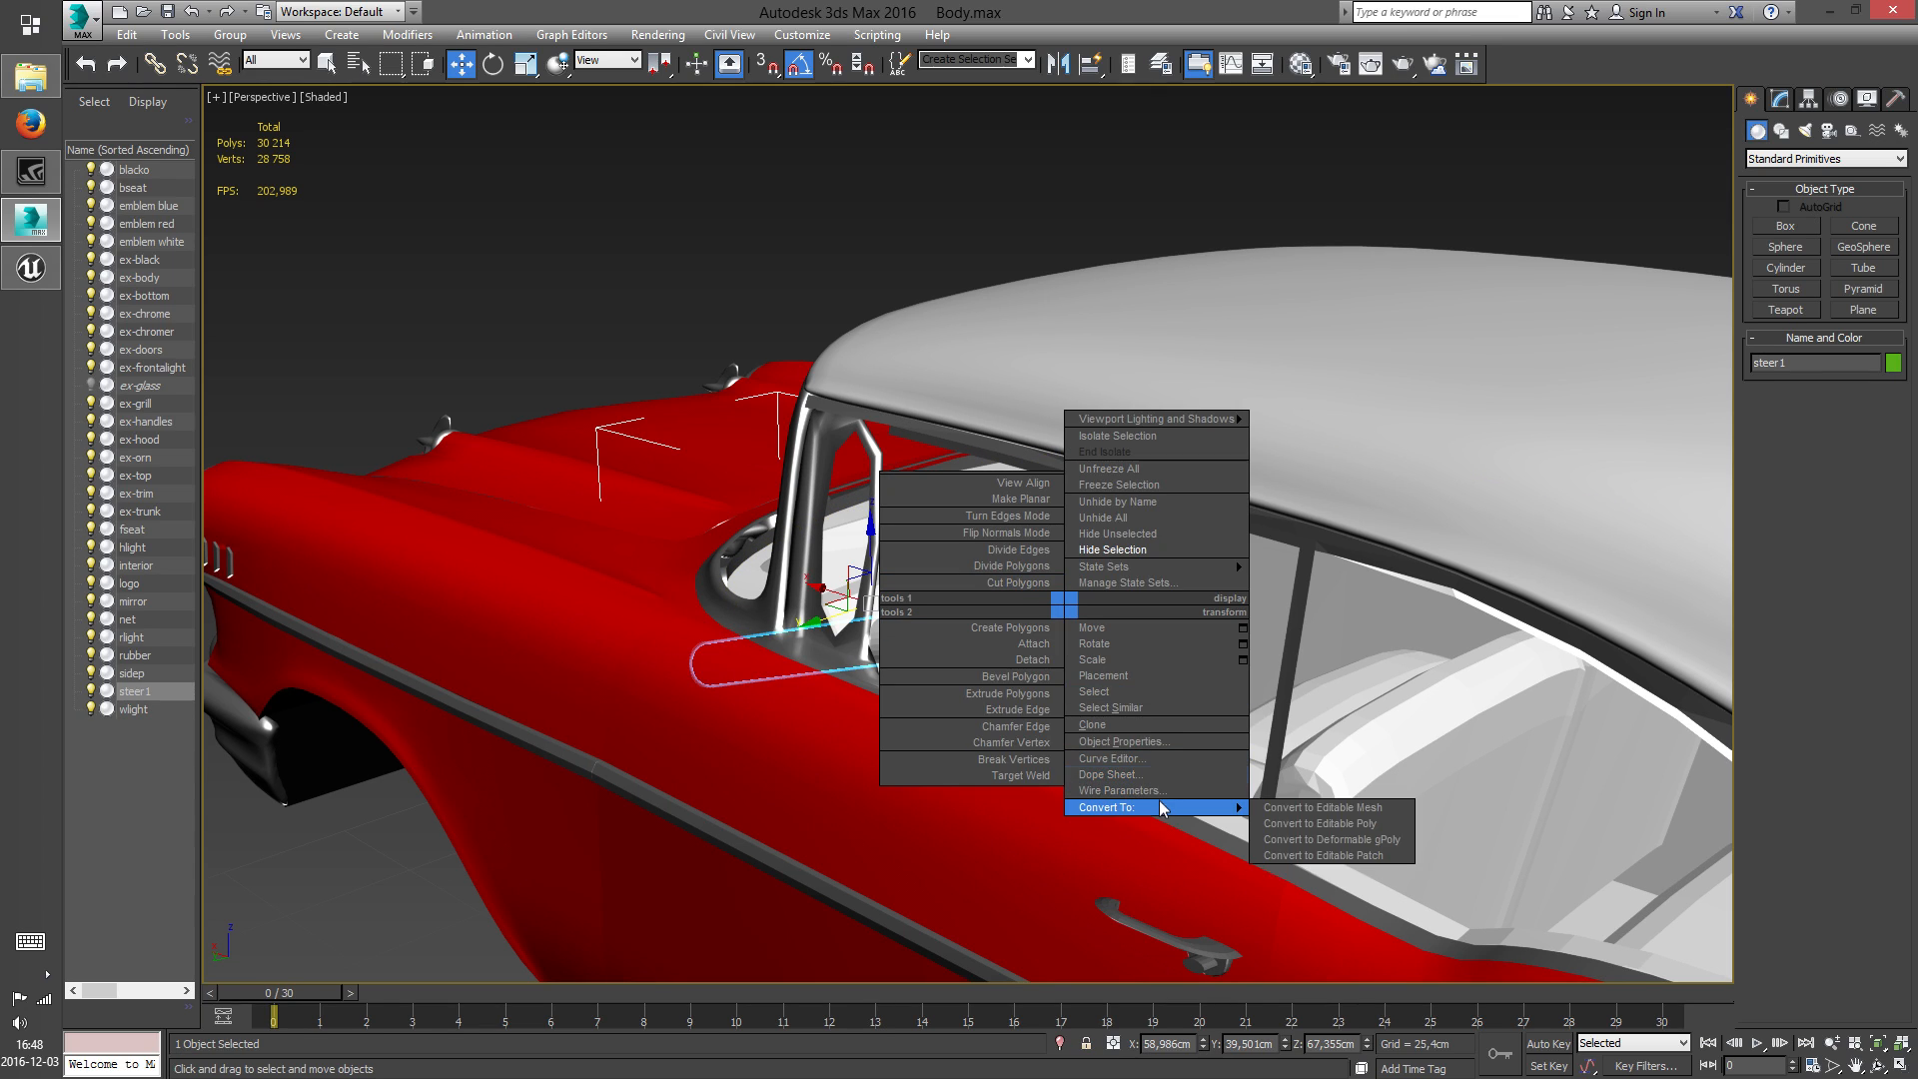
click(1366, 823)
right_click(1082, 655)
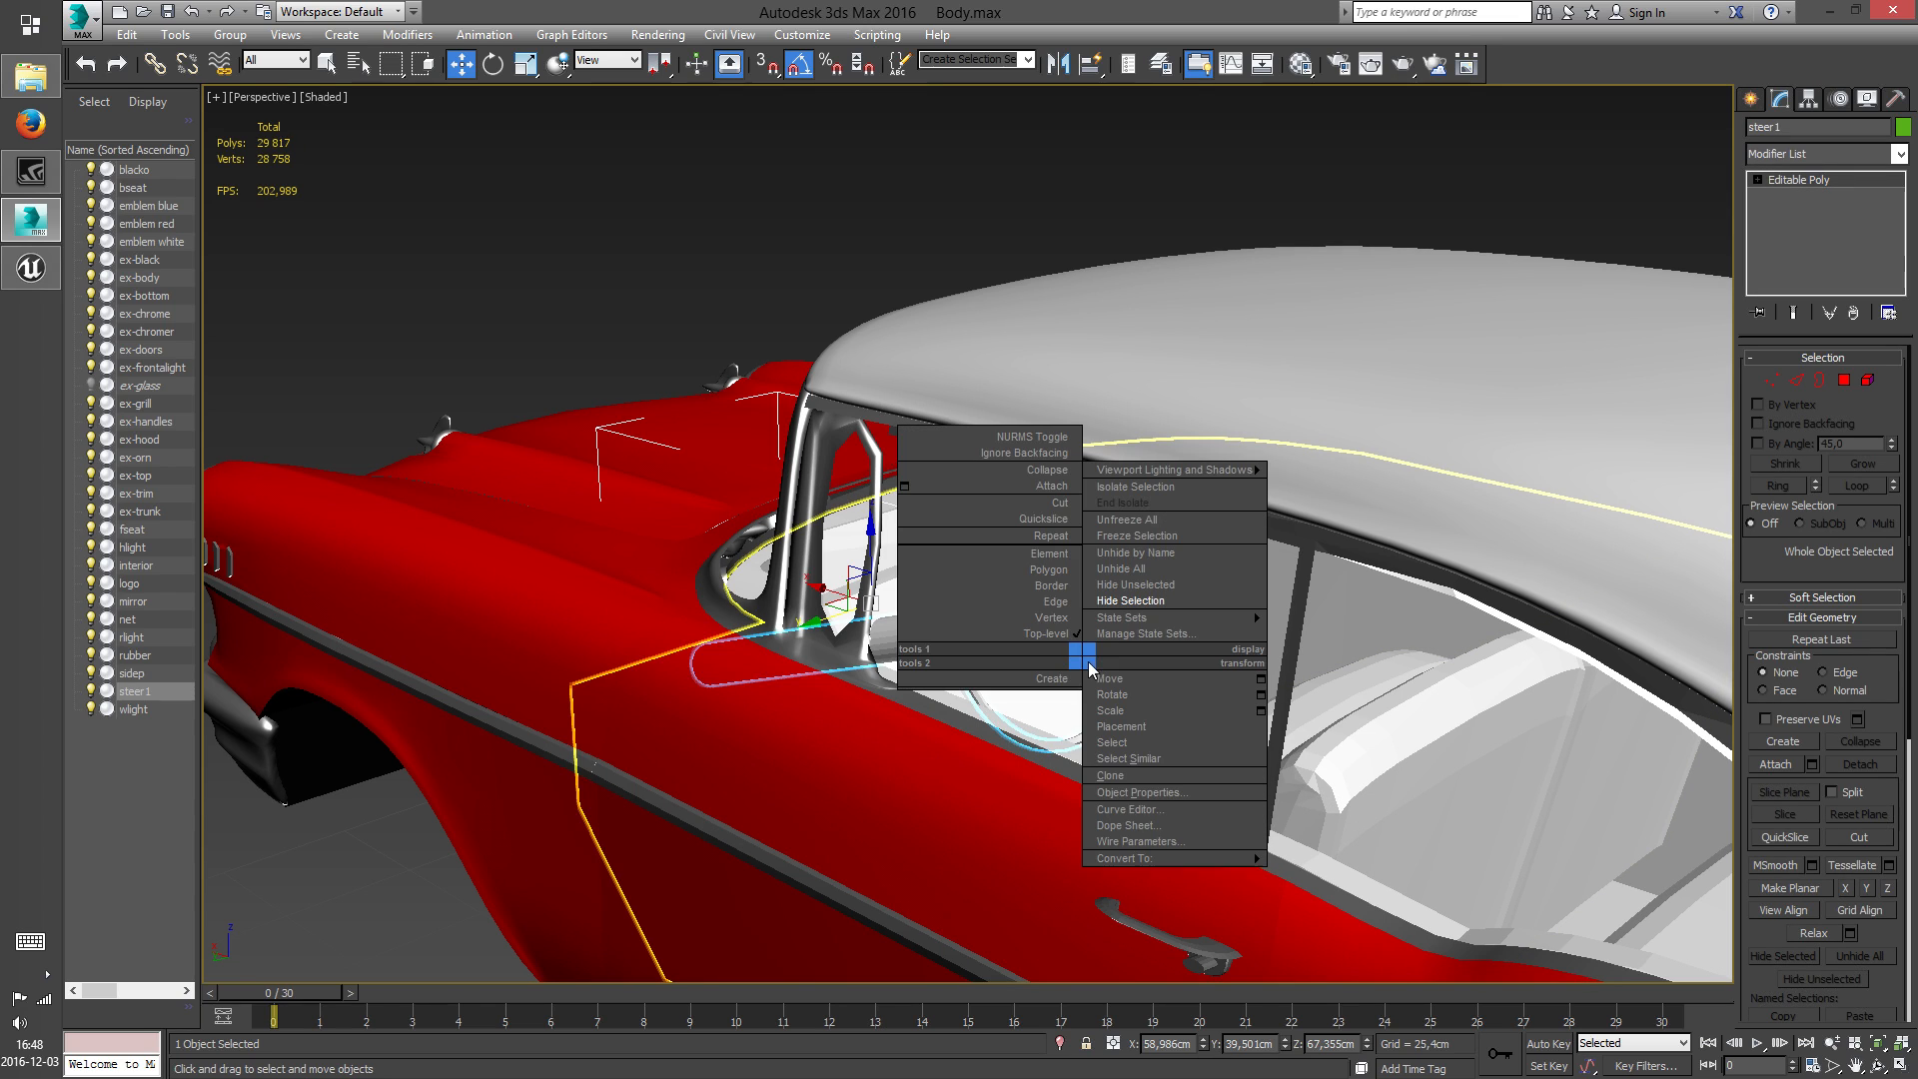
click(1049, 555)
click(1121, 616)
key(Delete)
Delete the polygons of the steering wheel spoke visible from the driver's side, leaving the steering column in place
click(1101, 597)
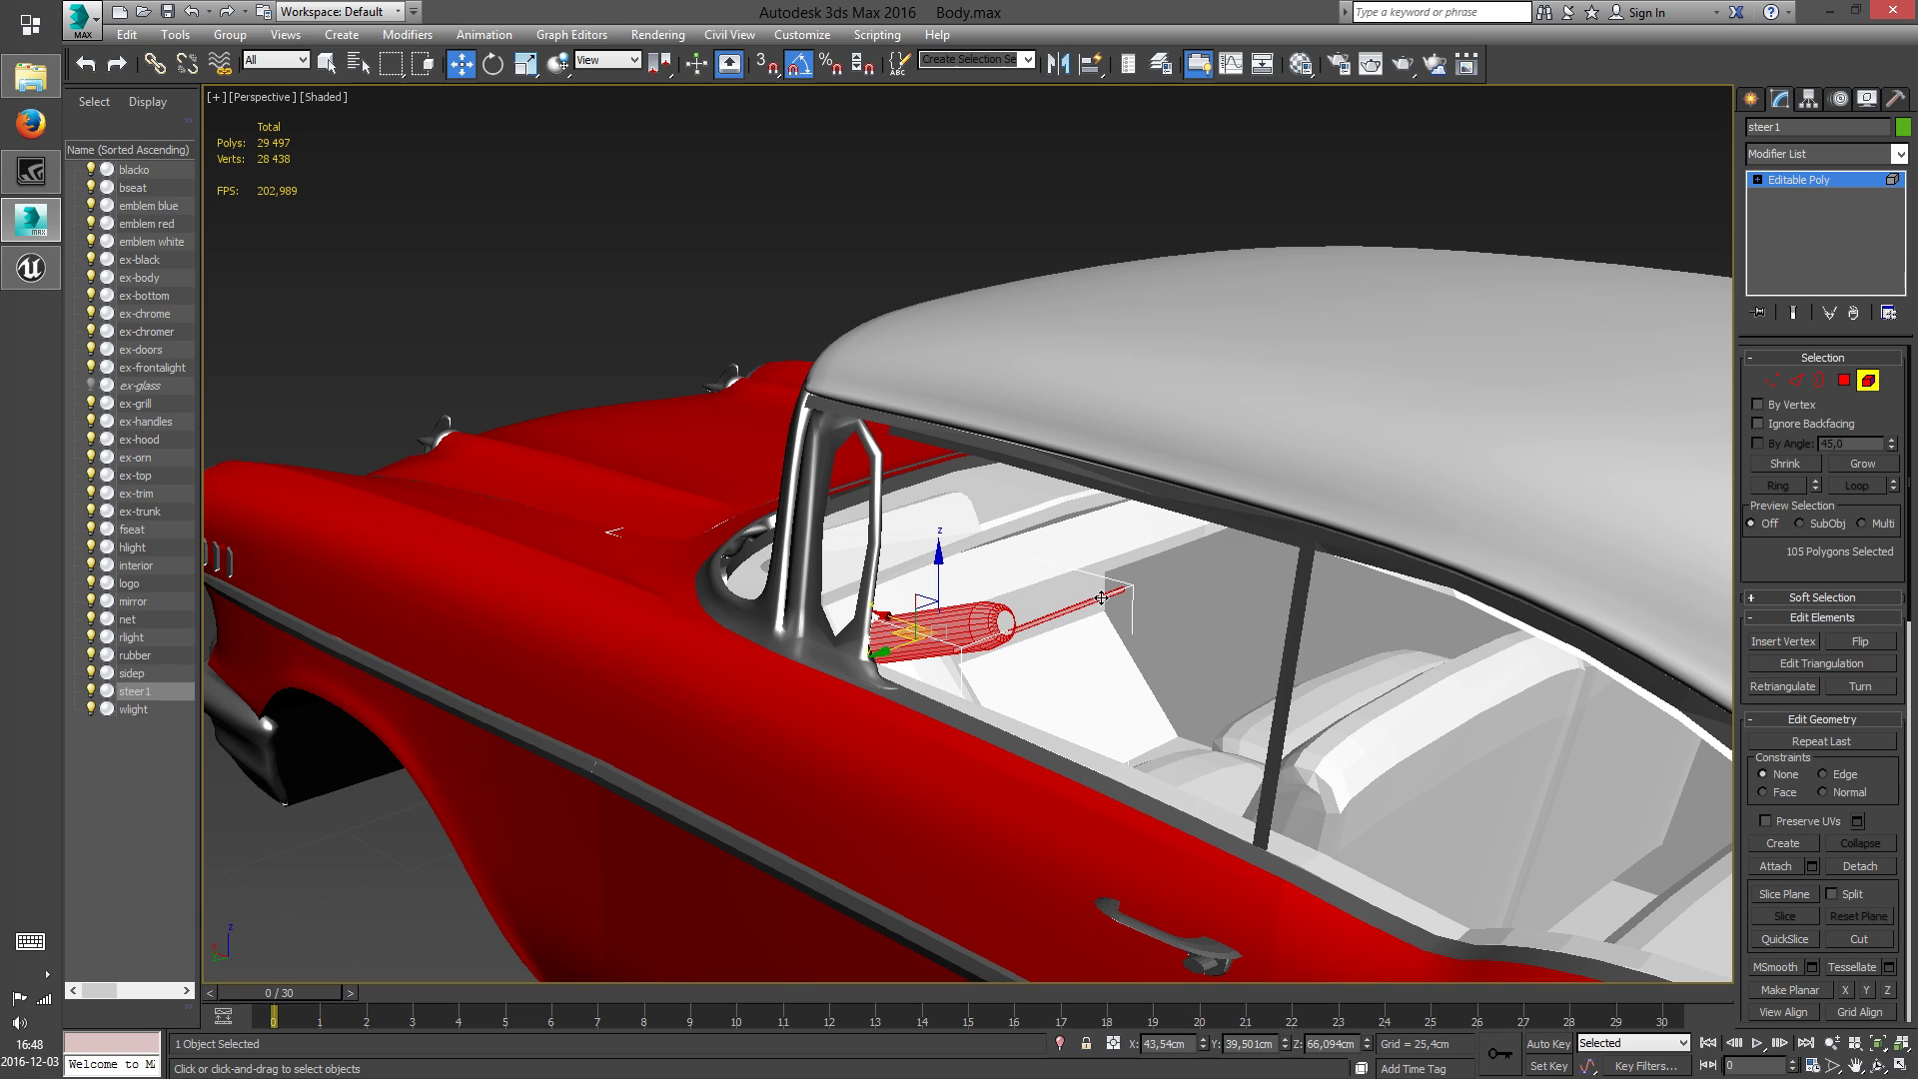
scroll(1084, 606, up, 10)
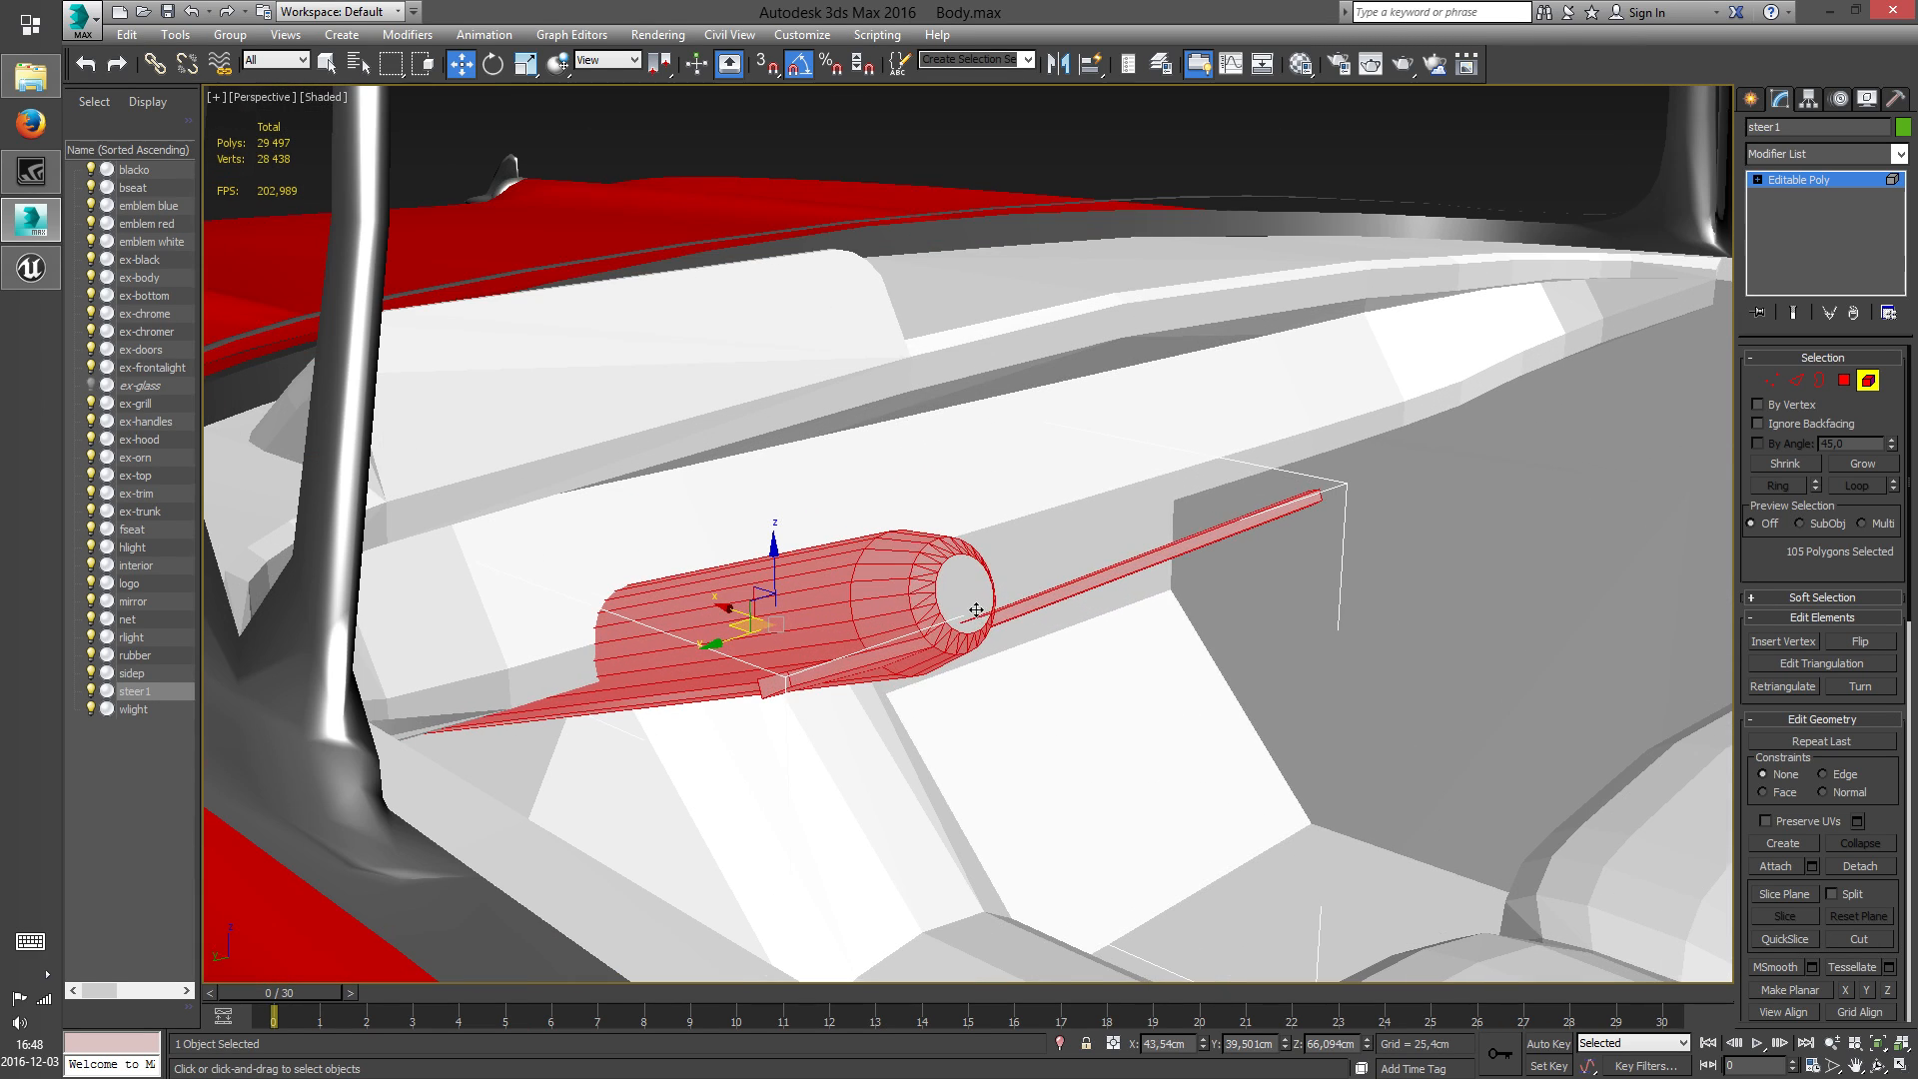
right_click(1078, 598)
click(1039, 505)
drag(1166, 519, 1339, 632)
key(Delete)
drag(1346, 541, 1249, 402)
key(Delete)
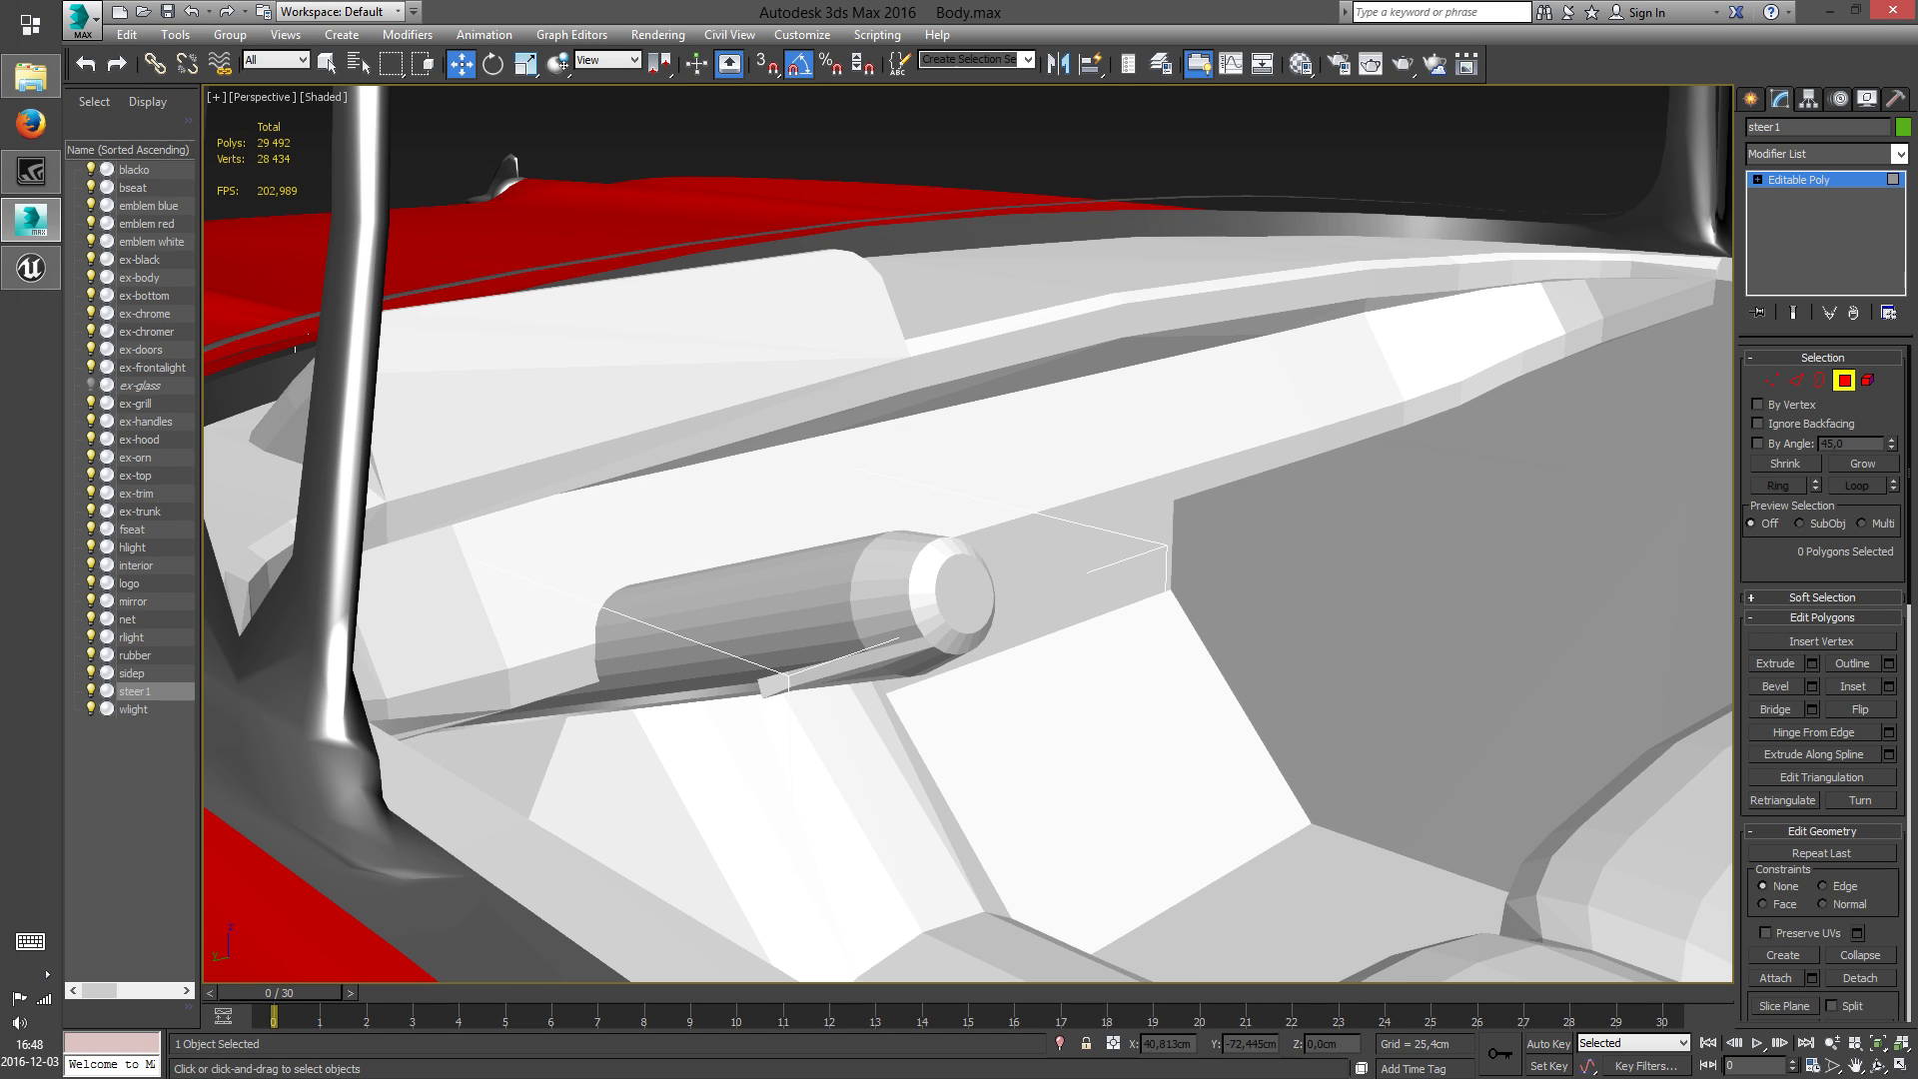
Delete the remaining spoke polygons on the opposite side of the steering column
click(1879, 1065)
drag(1040, 561, 951, 609)
right_click(1355, 500)
middle_drag(1354, 500, 1074, 499)
drag(1017, 428, 1139, 506)
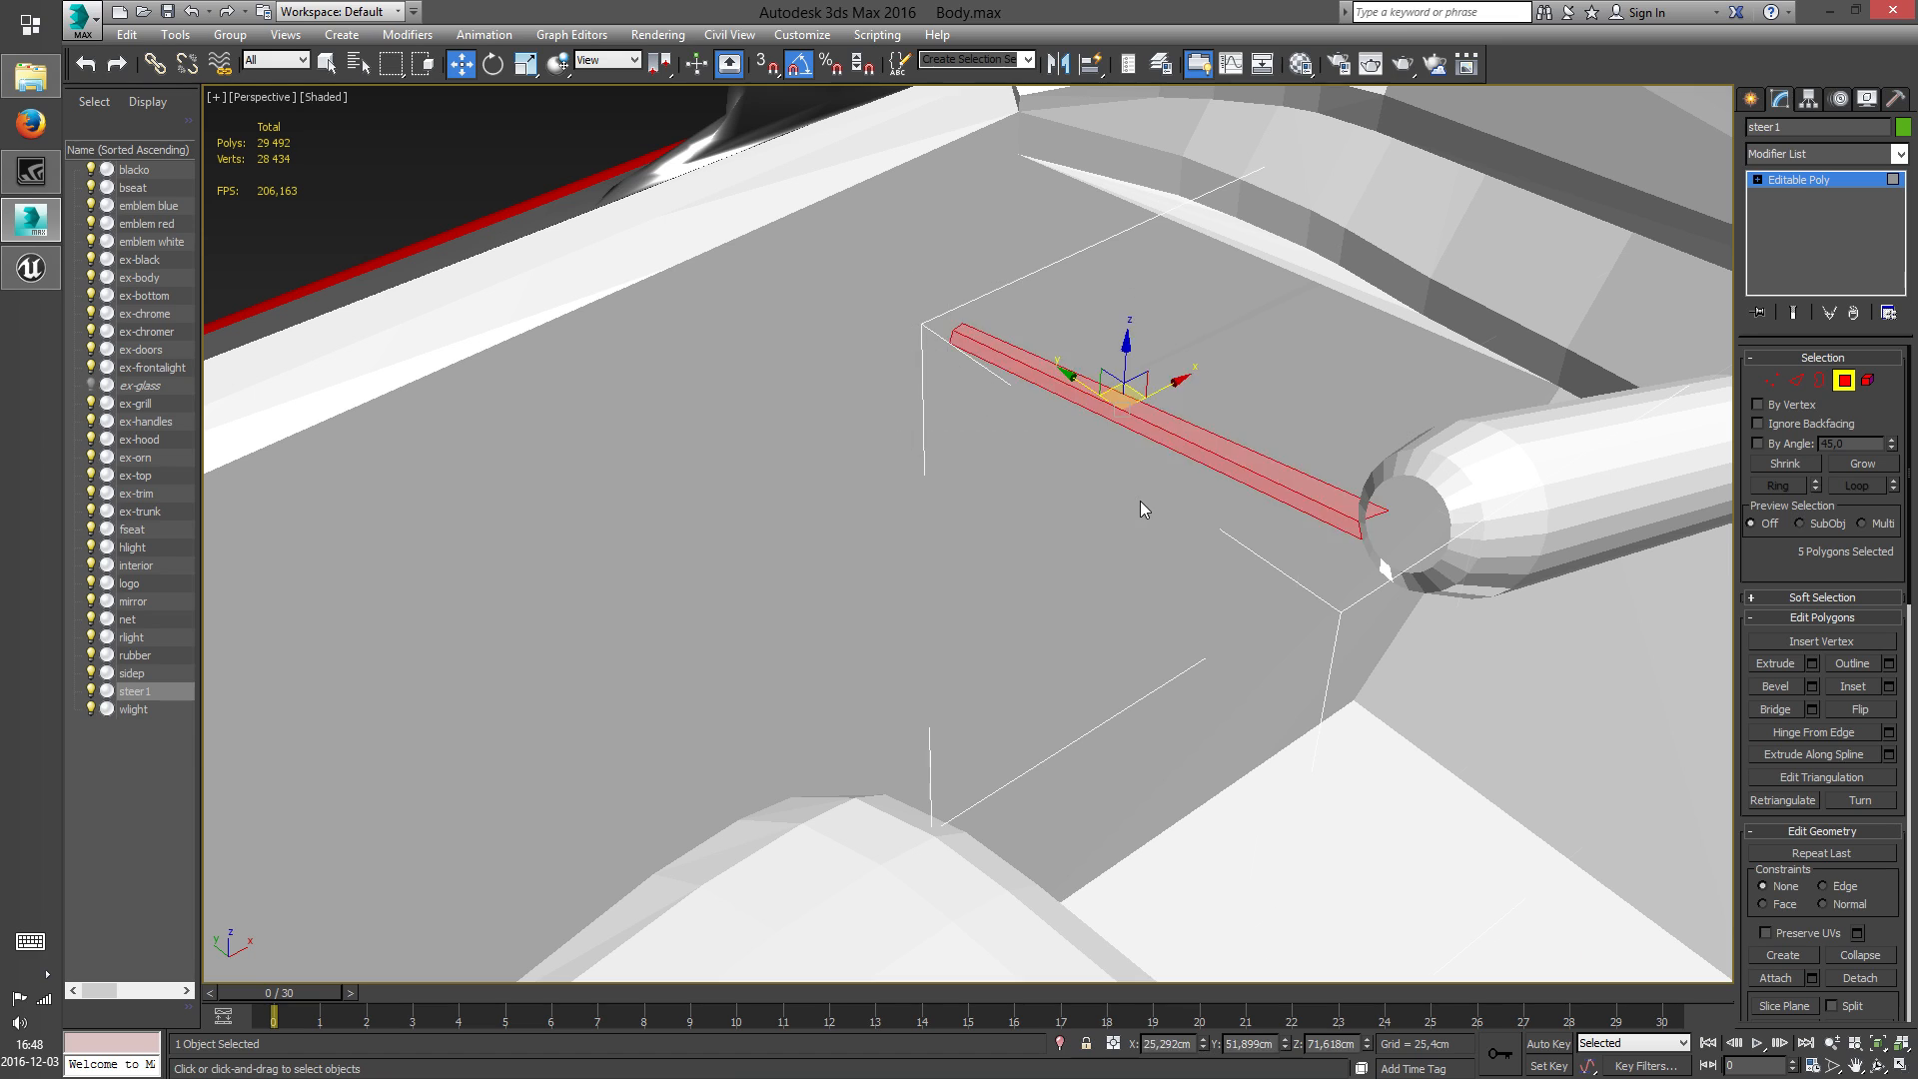
key(Delete)
Finish editing the steering column's polygons and unhide all objects to restore the window glass
scroll(1353, 554, down, 10)
click(1879, 1065)
drag(1086, 677, 890, 542)
middle_drag(892, 544, 942, 571)
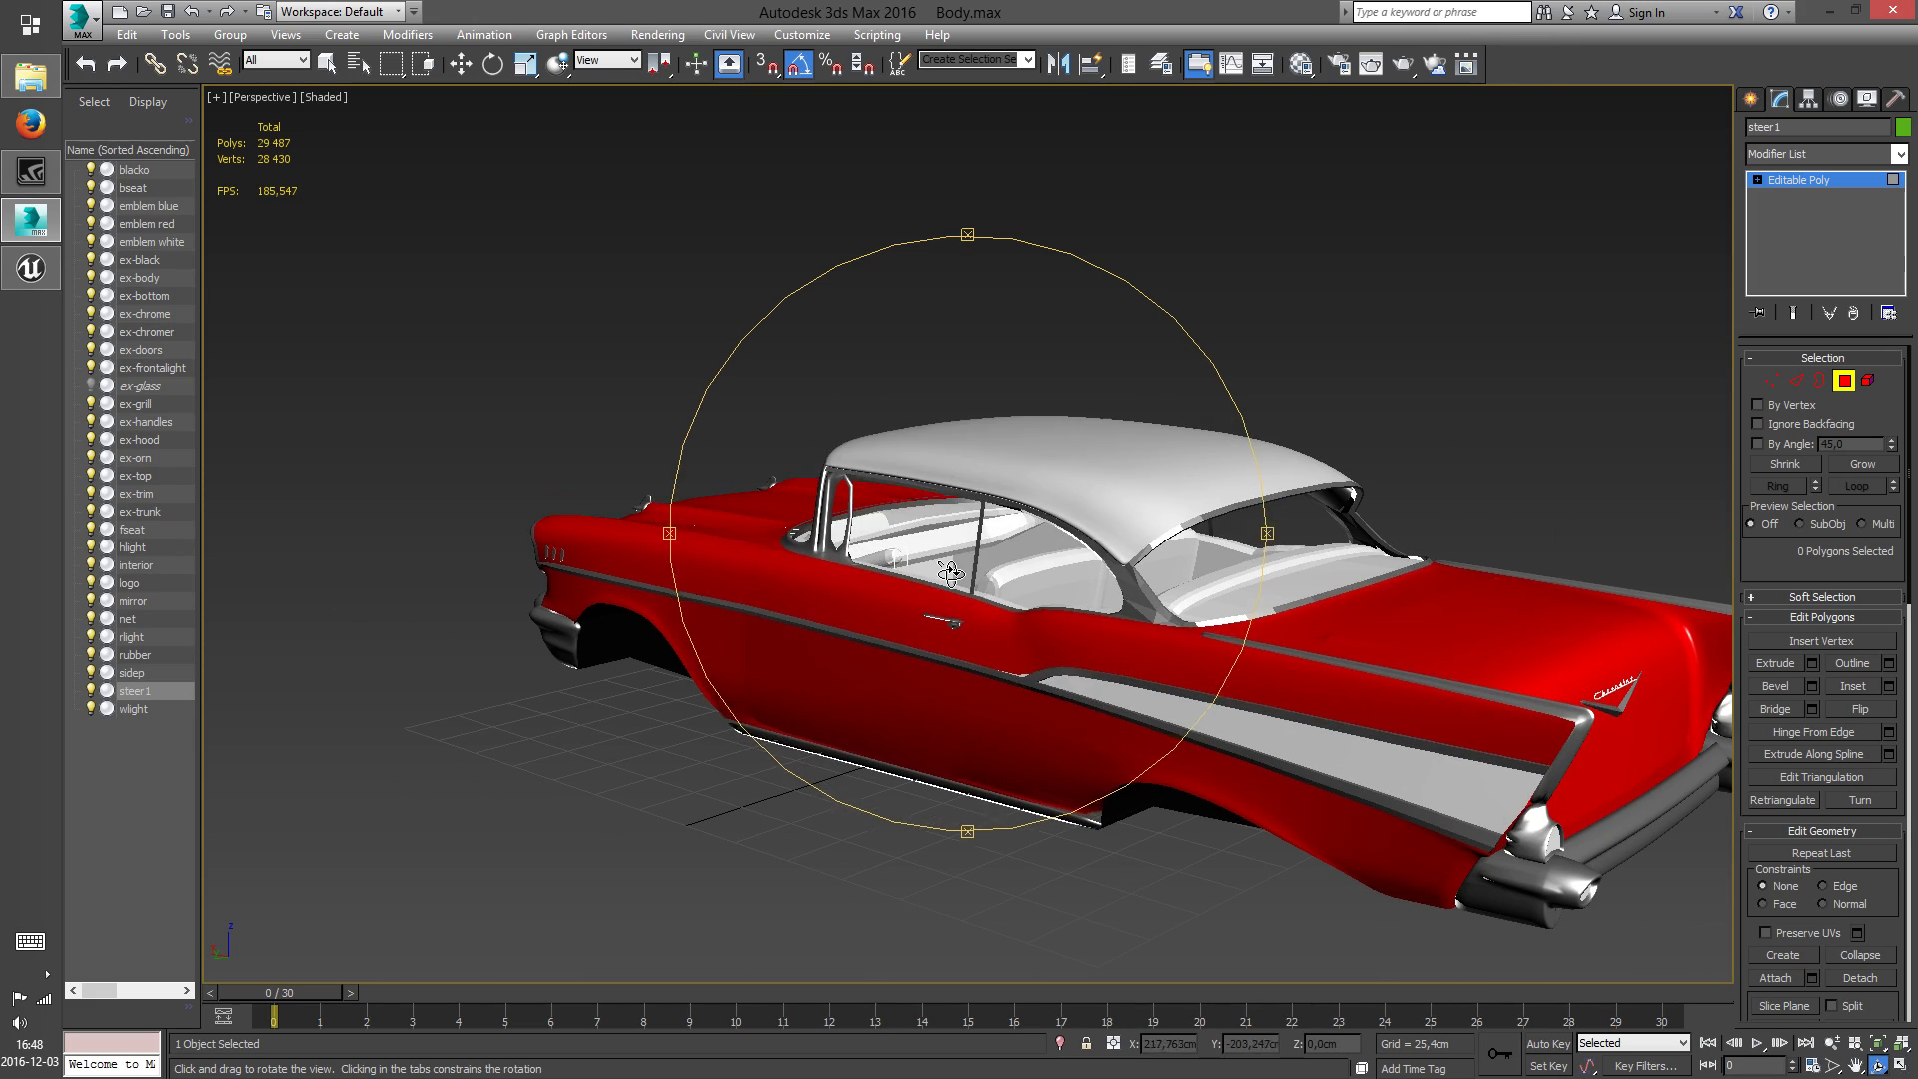
right_click(941, 569)
right_click(936, 567)
click(907, 545)
right_click(906, 545)
click(1074, 491)
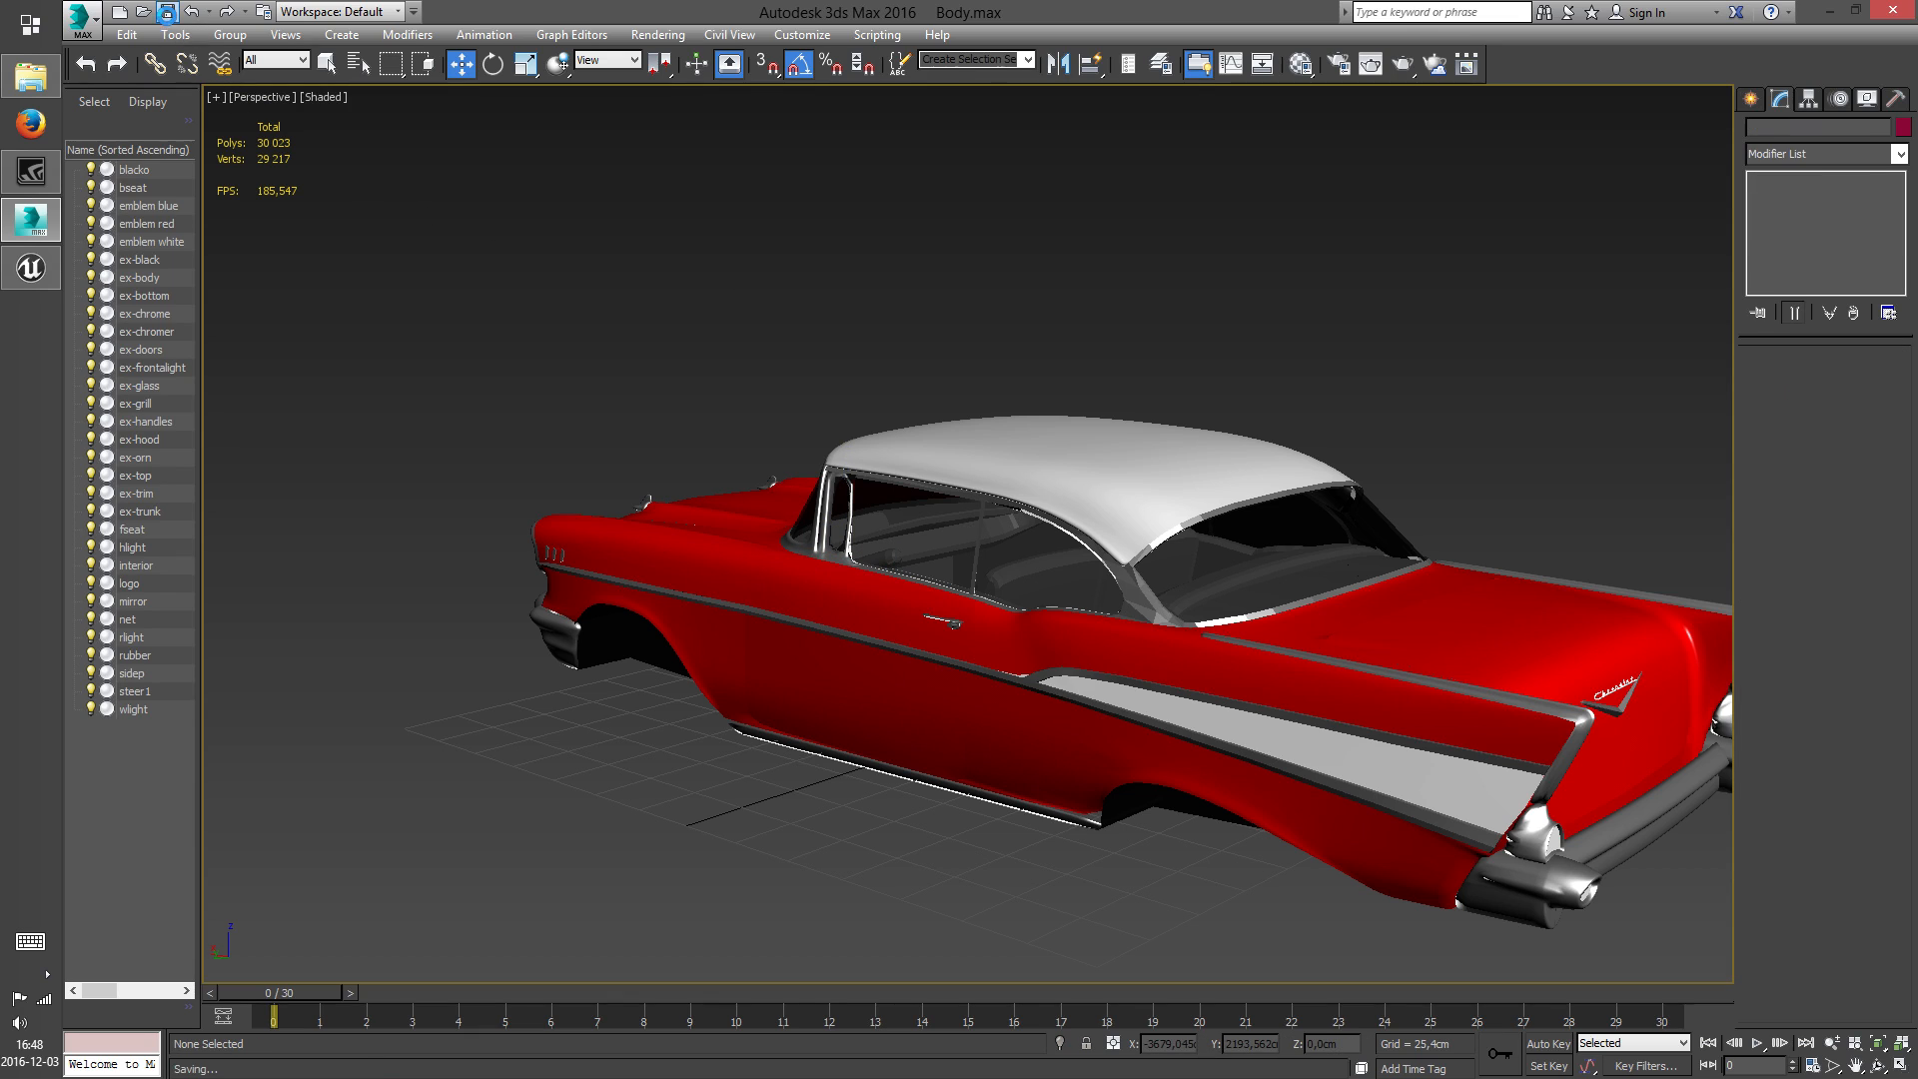
Export the body to the Desktop as an FBX file named SM_CBA57_Body with the current export settings
click(80, 17)
click(125, 300)
click(118, 190)
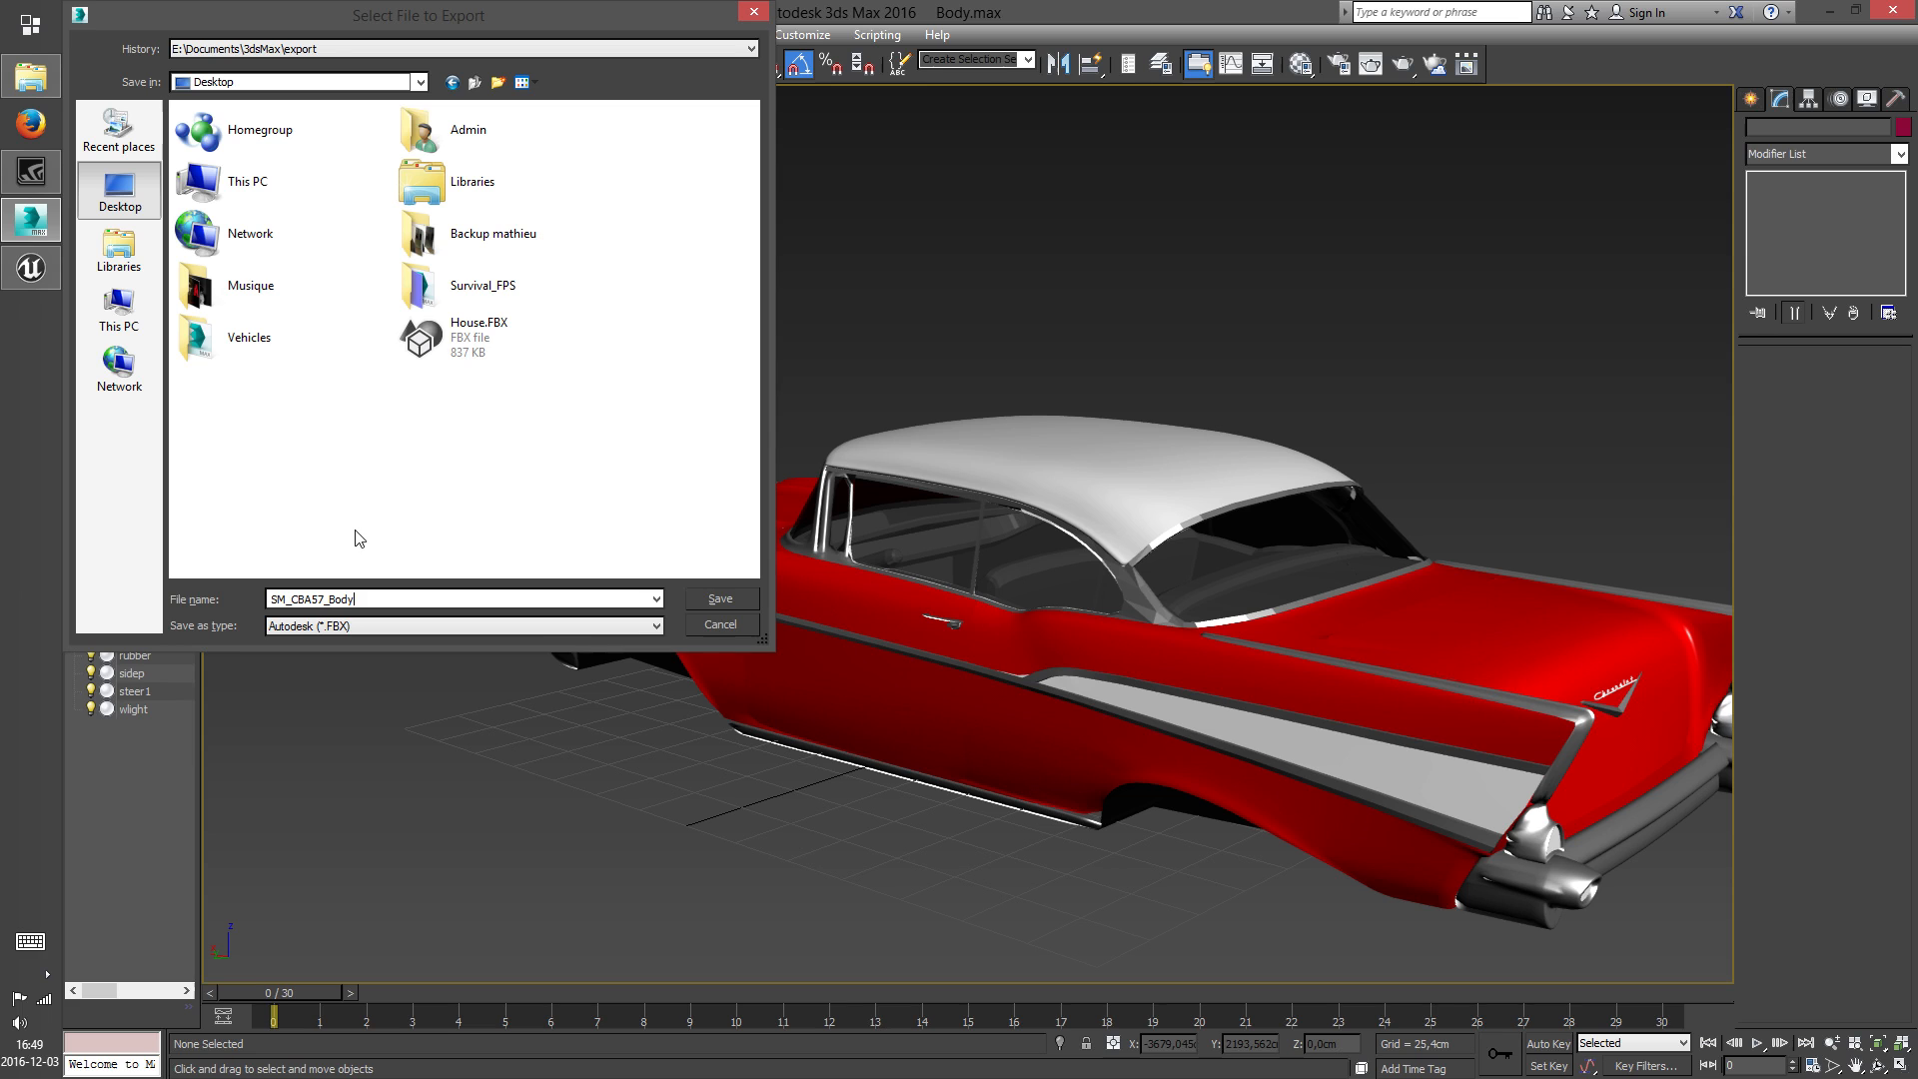
click(721, 599)
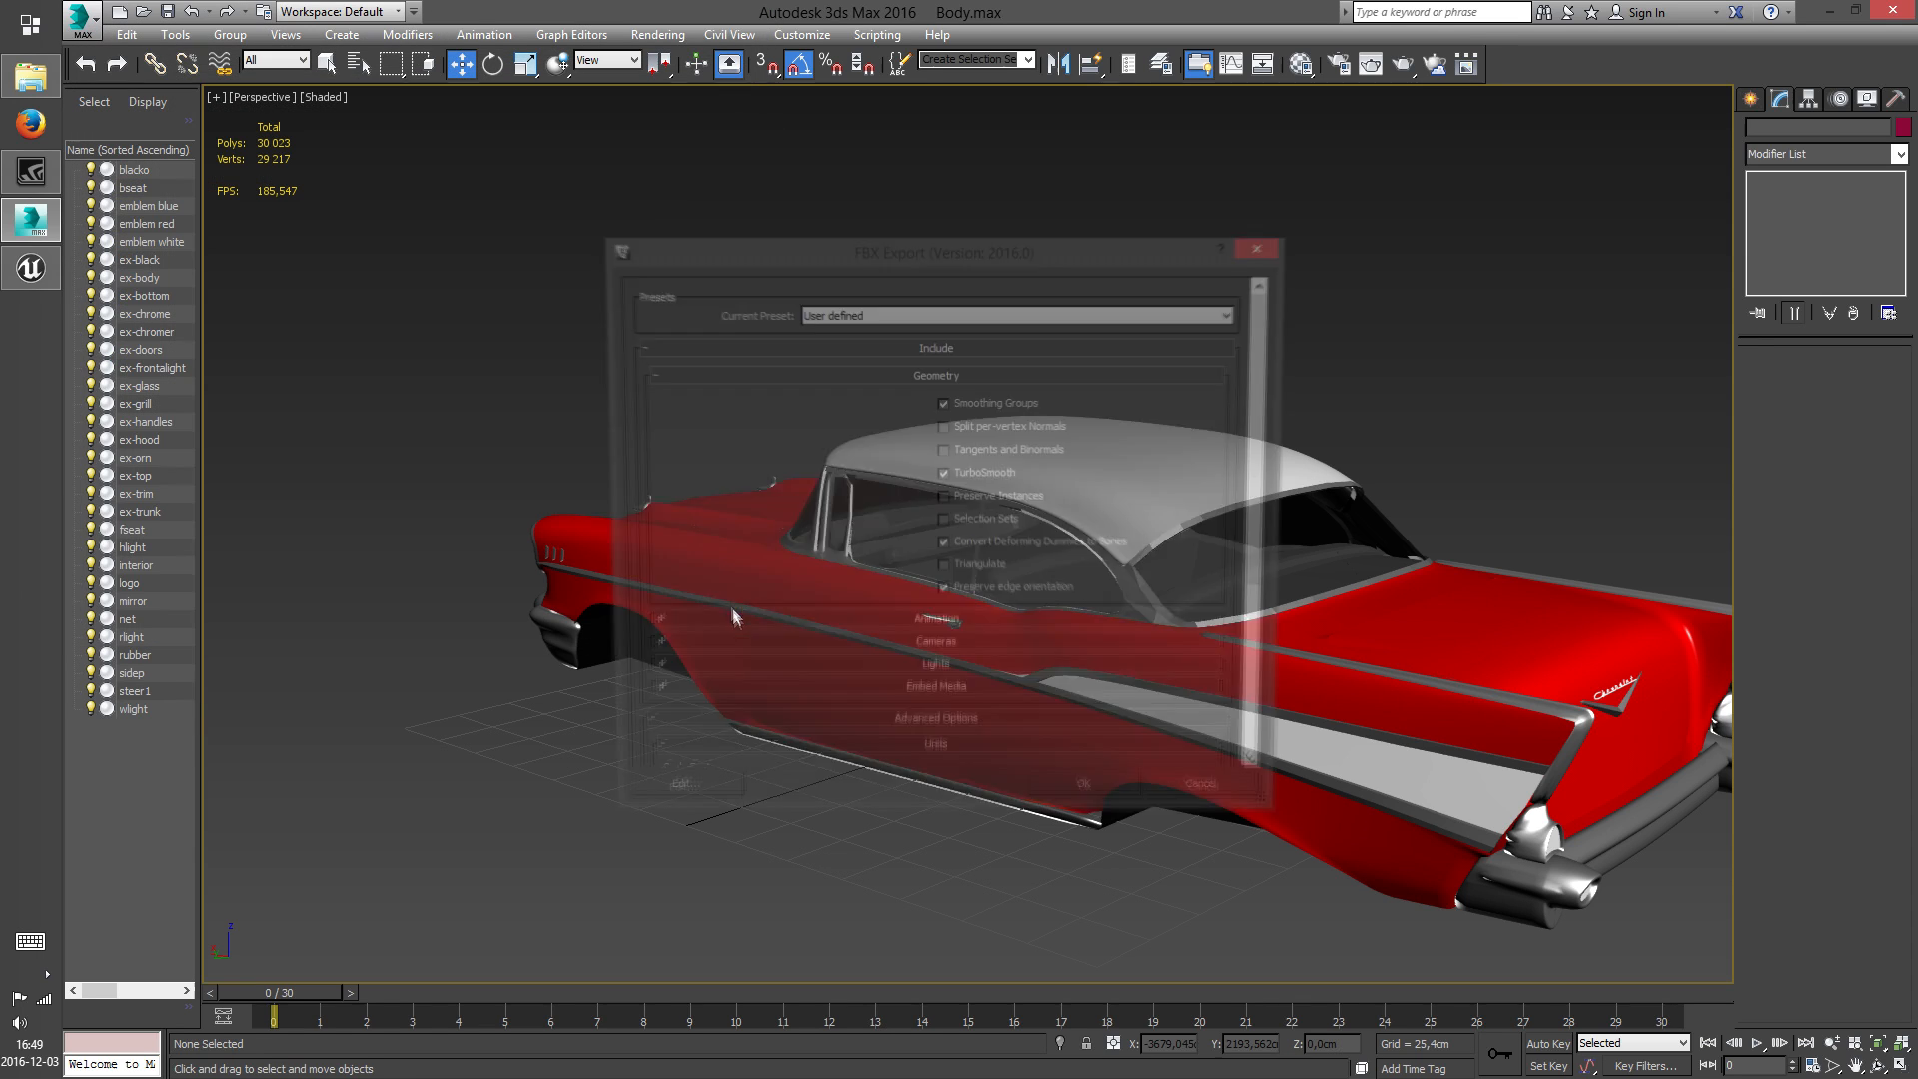
click(1092, 803)
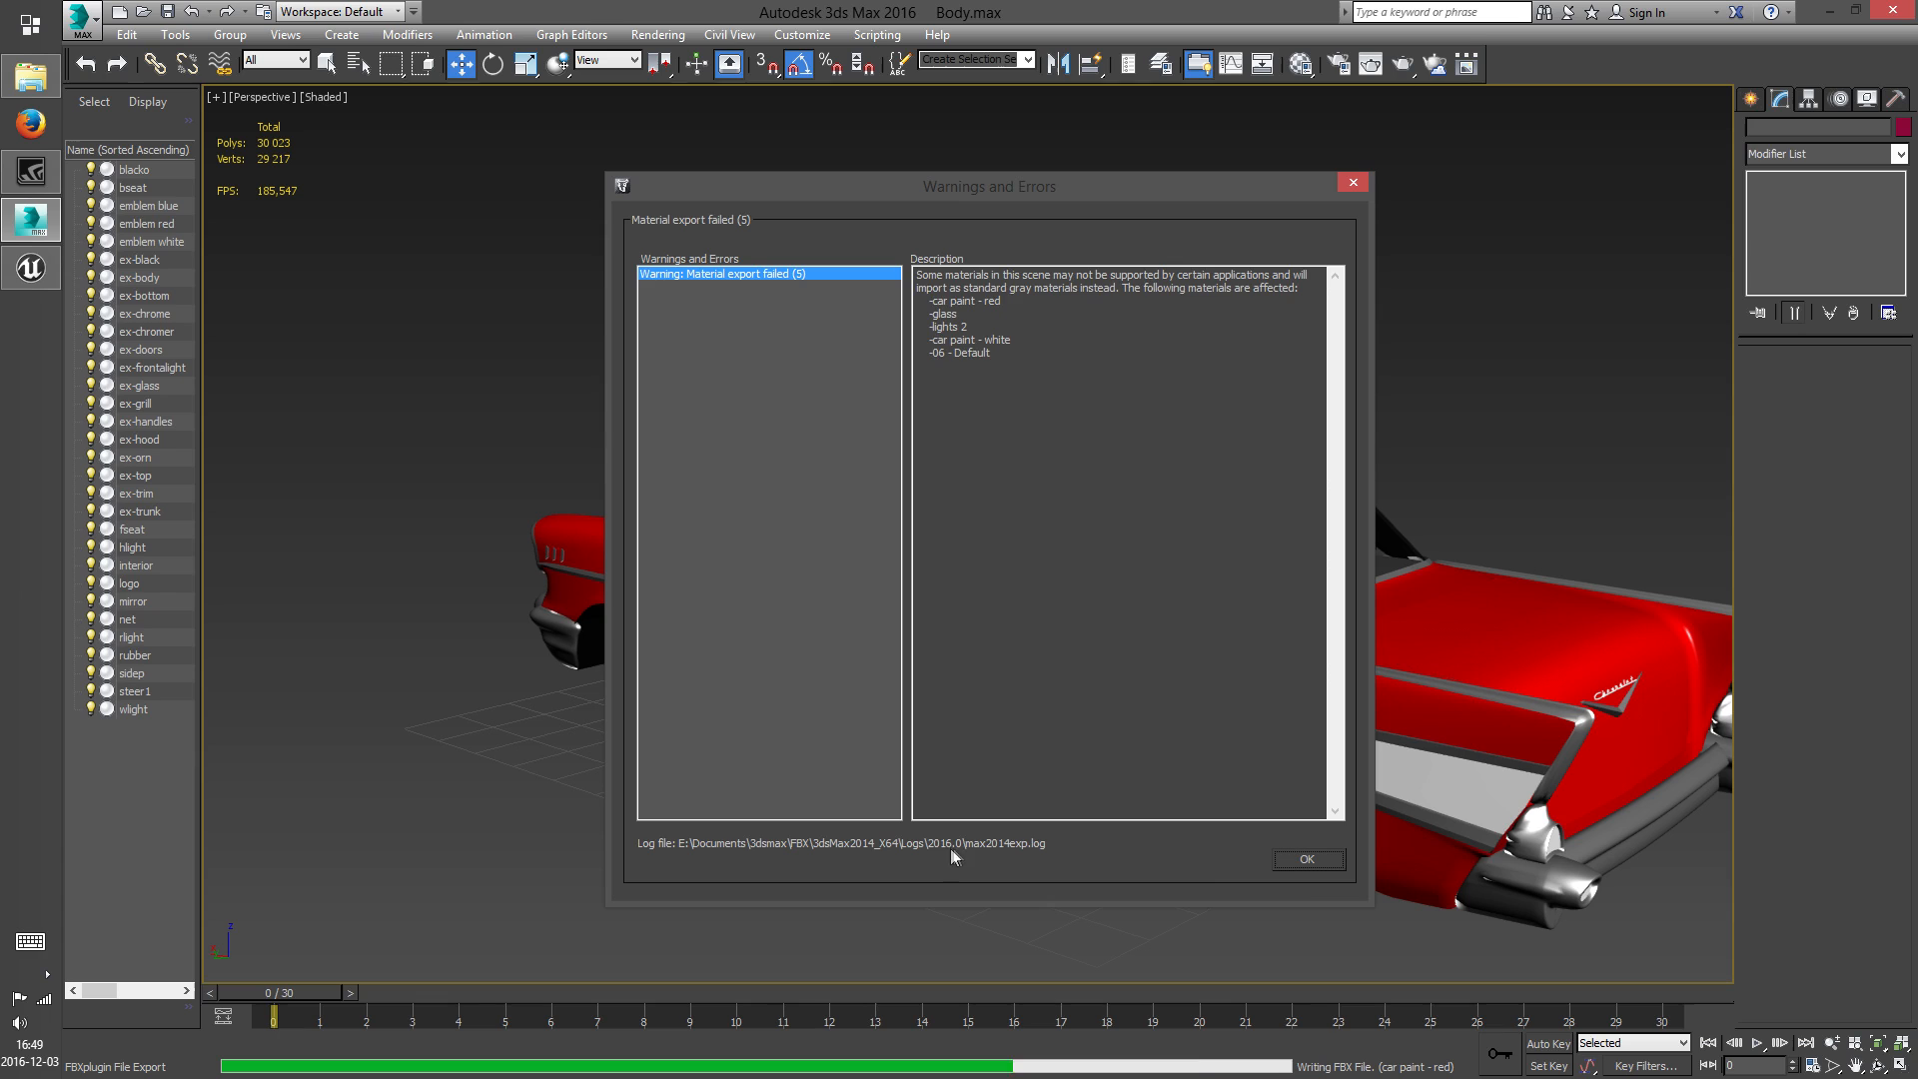
click(1306, 866)
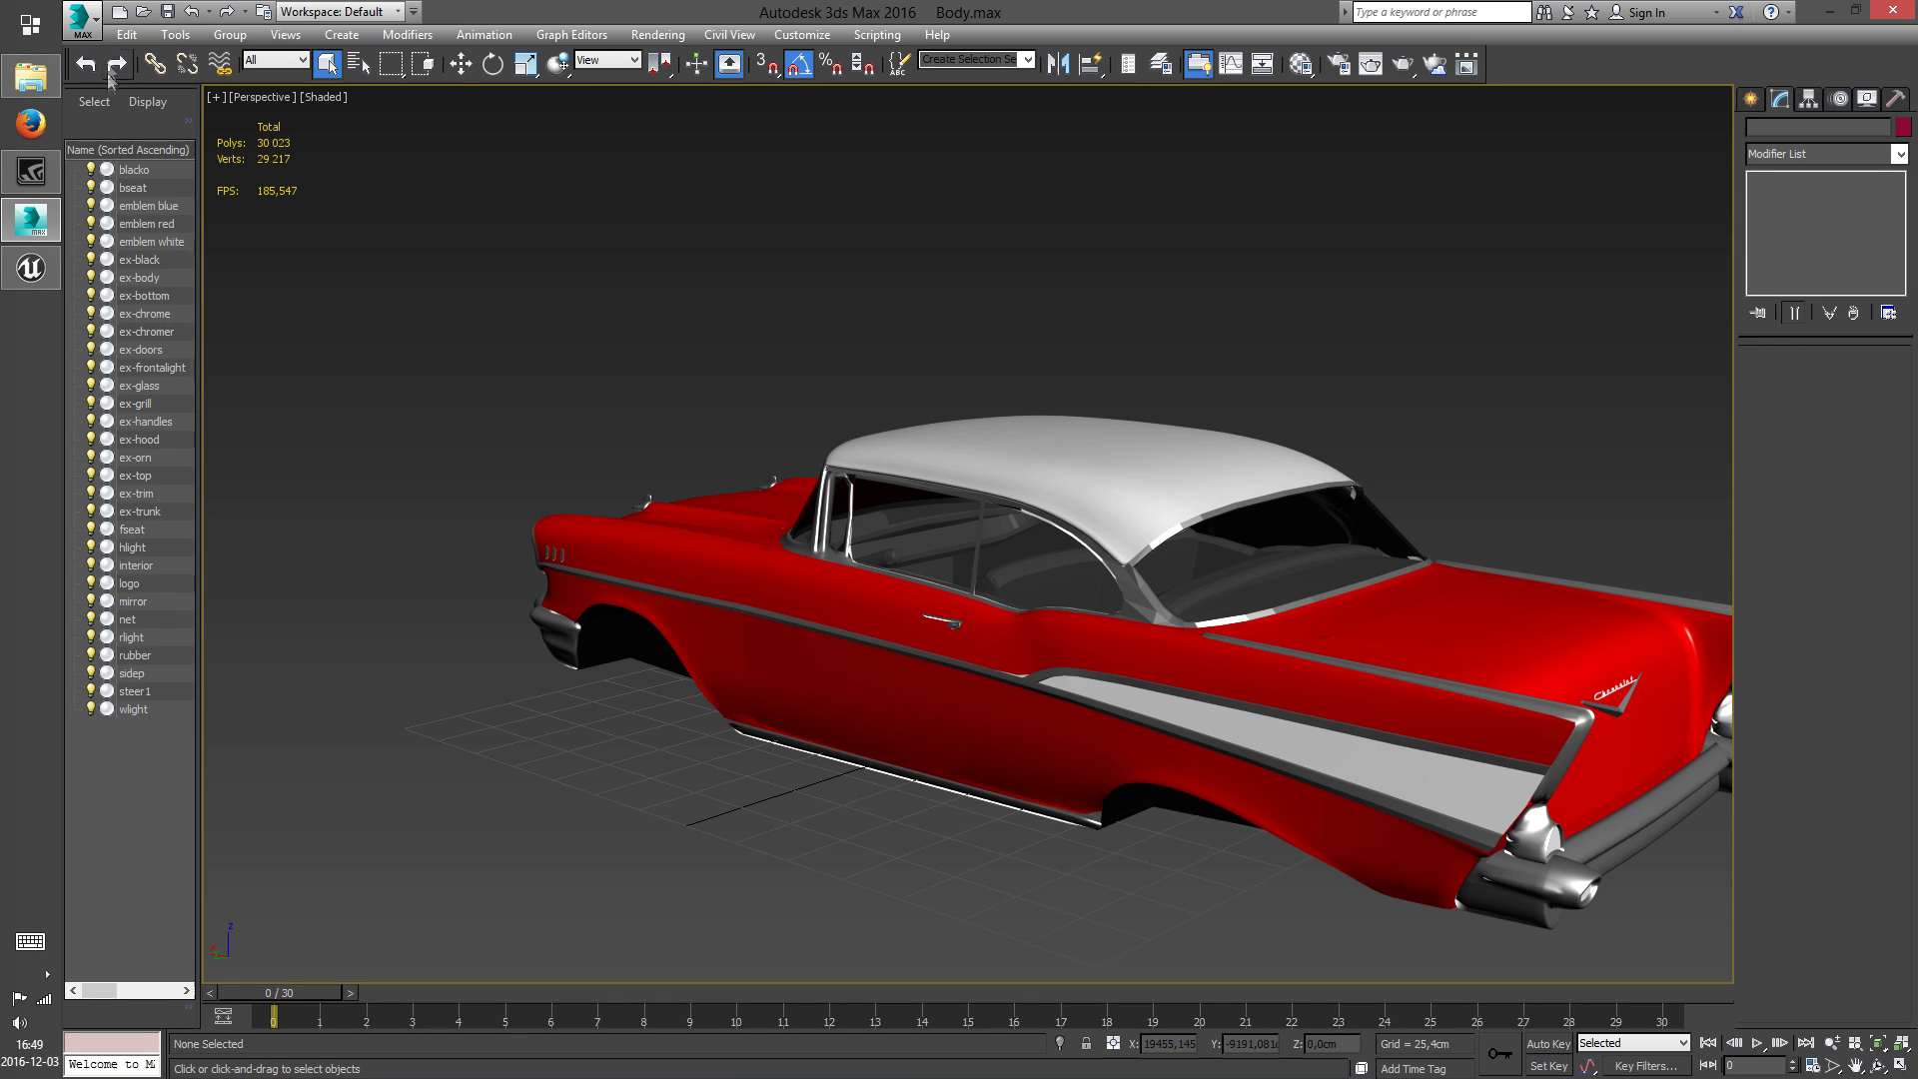
Open the Wheel.max scene from the Chevrolet Bel Air 1957 folder
click(143, 11)
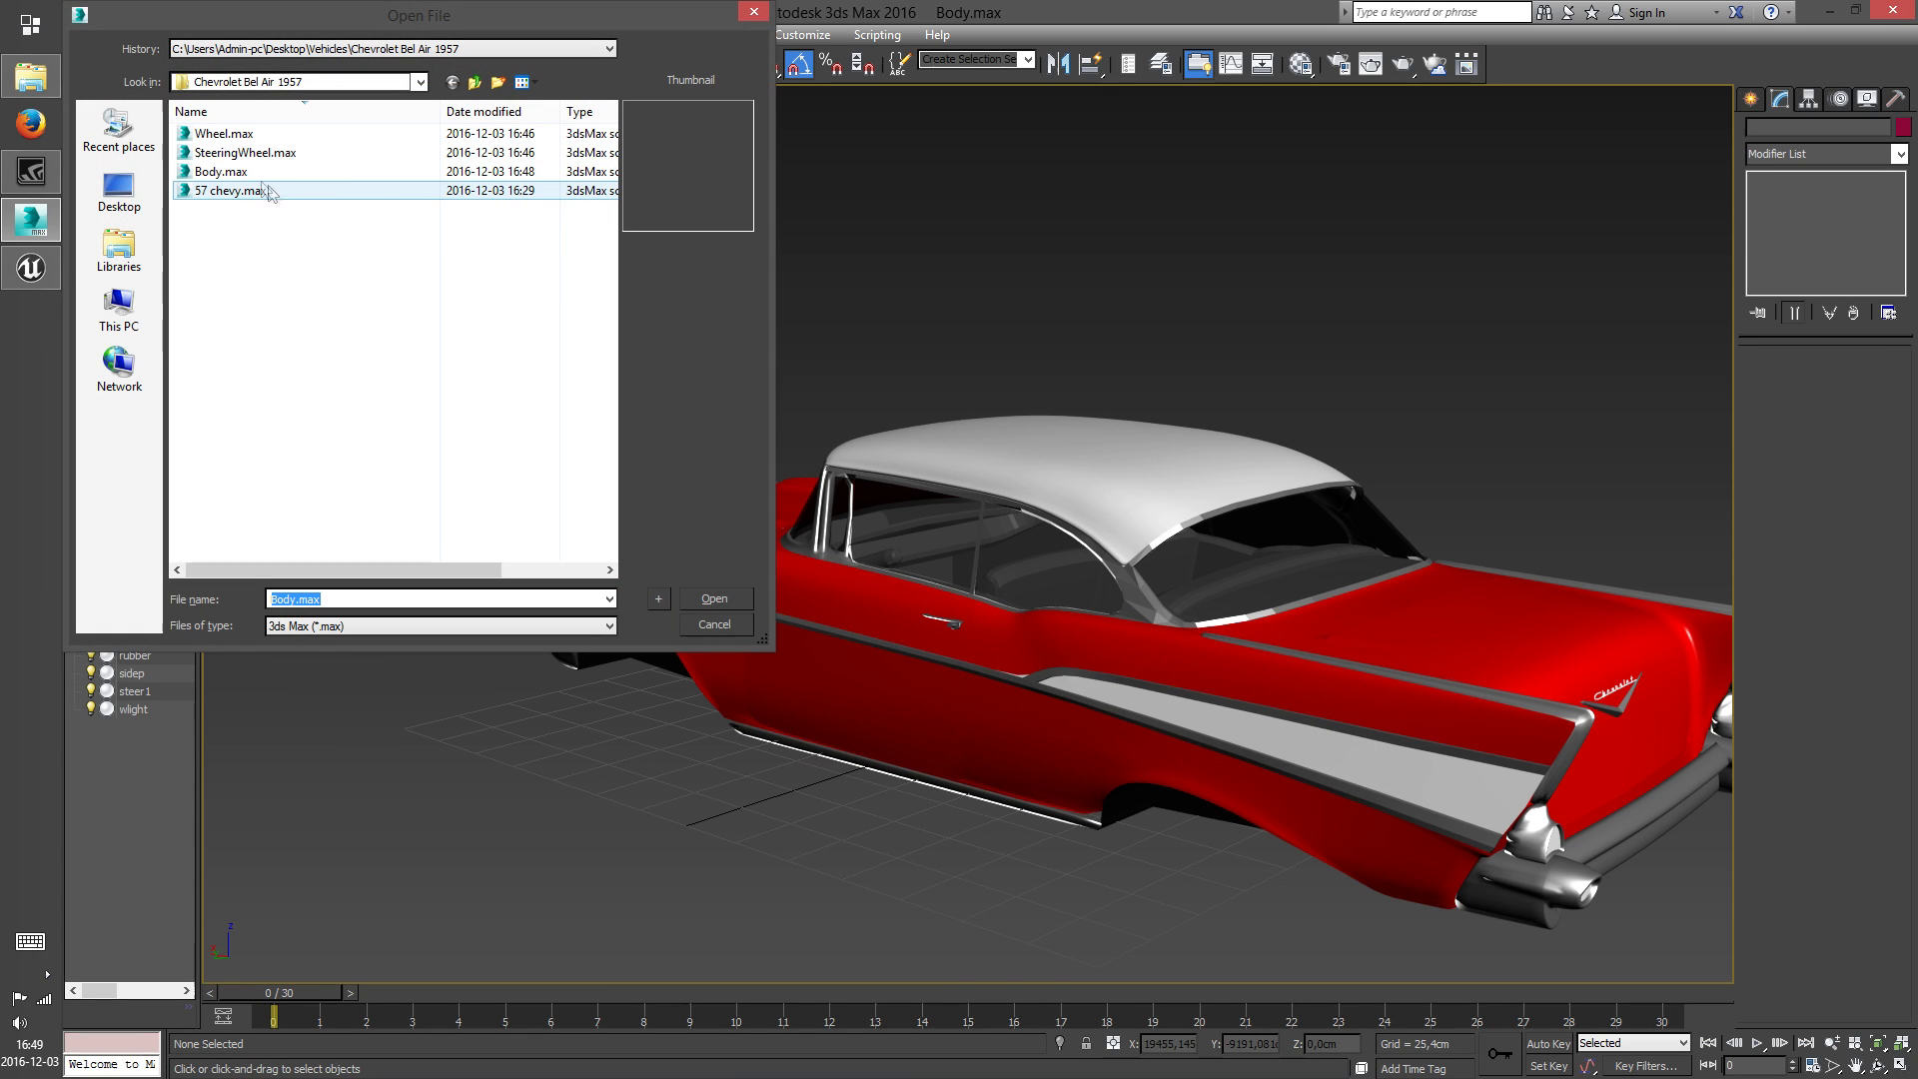
click(223, 133)
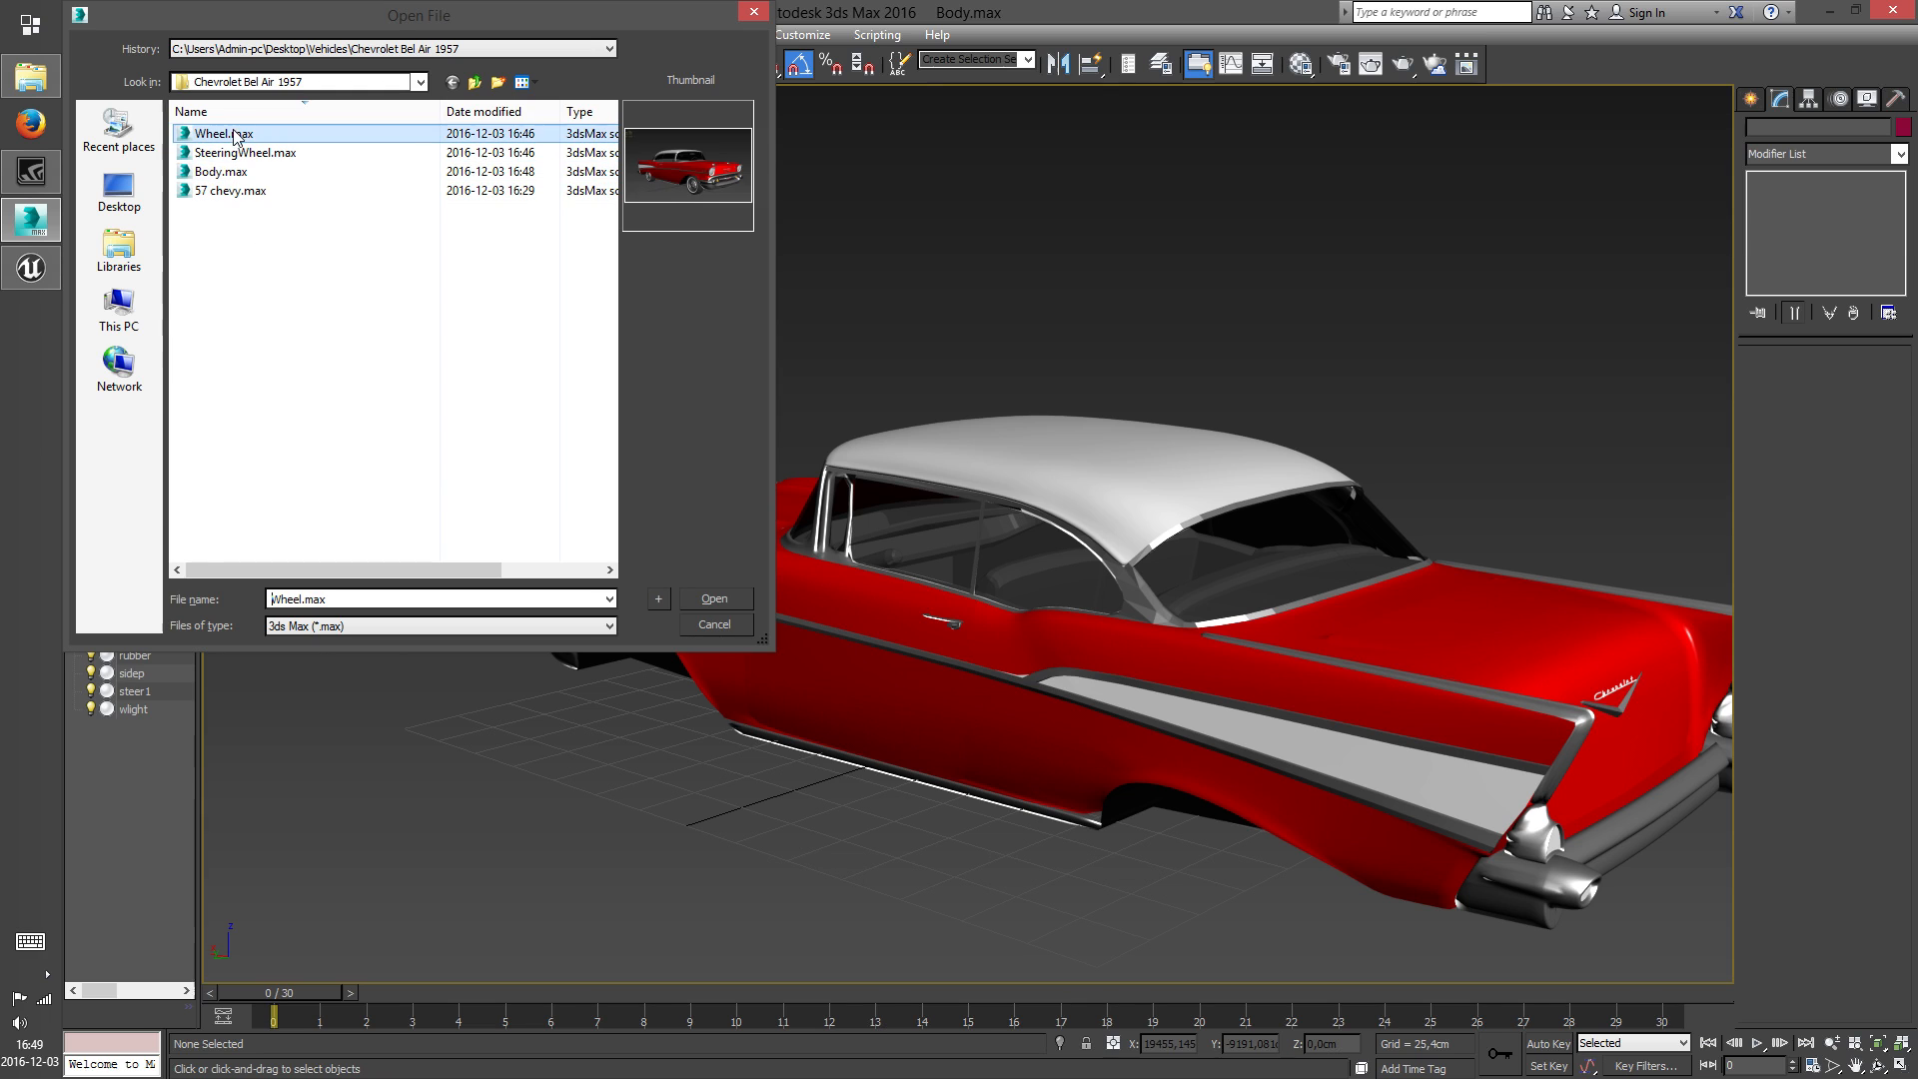
click(713, 597)
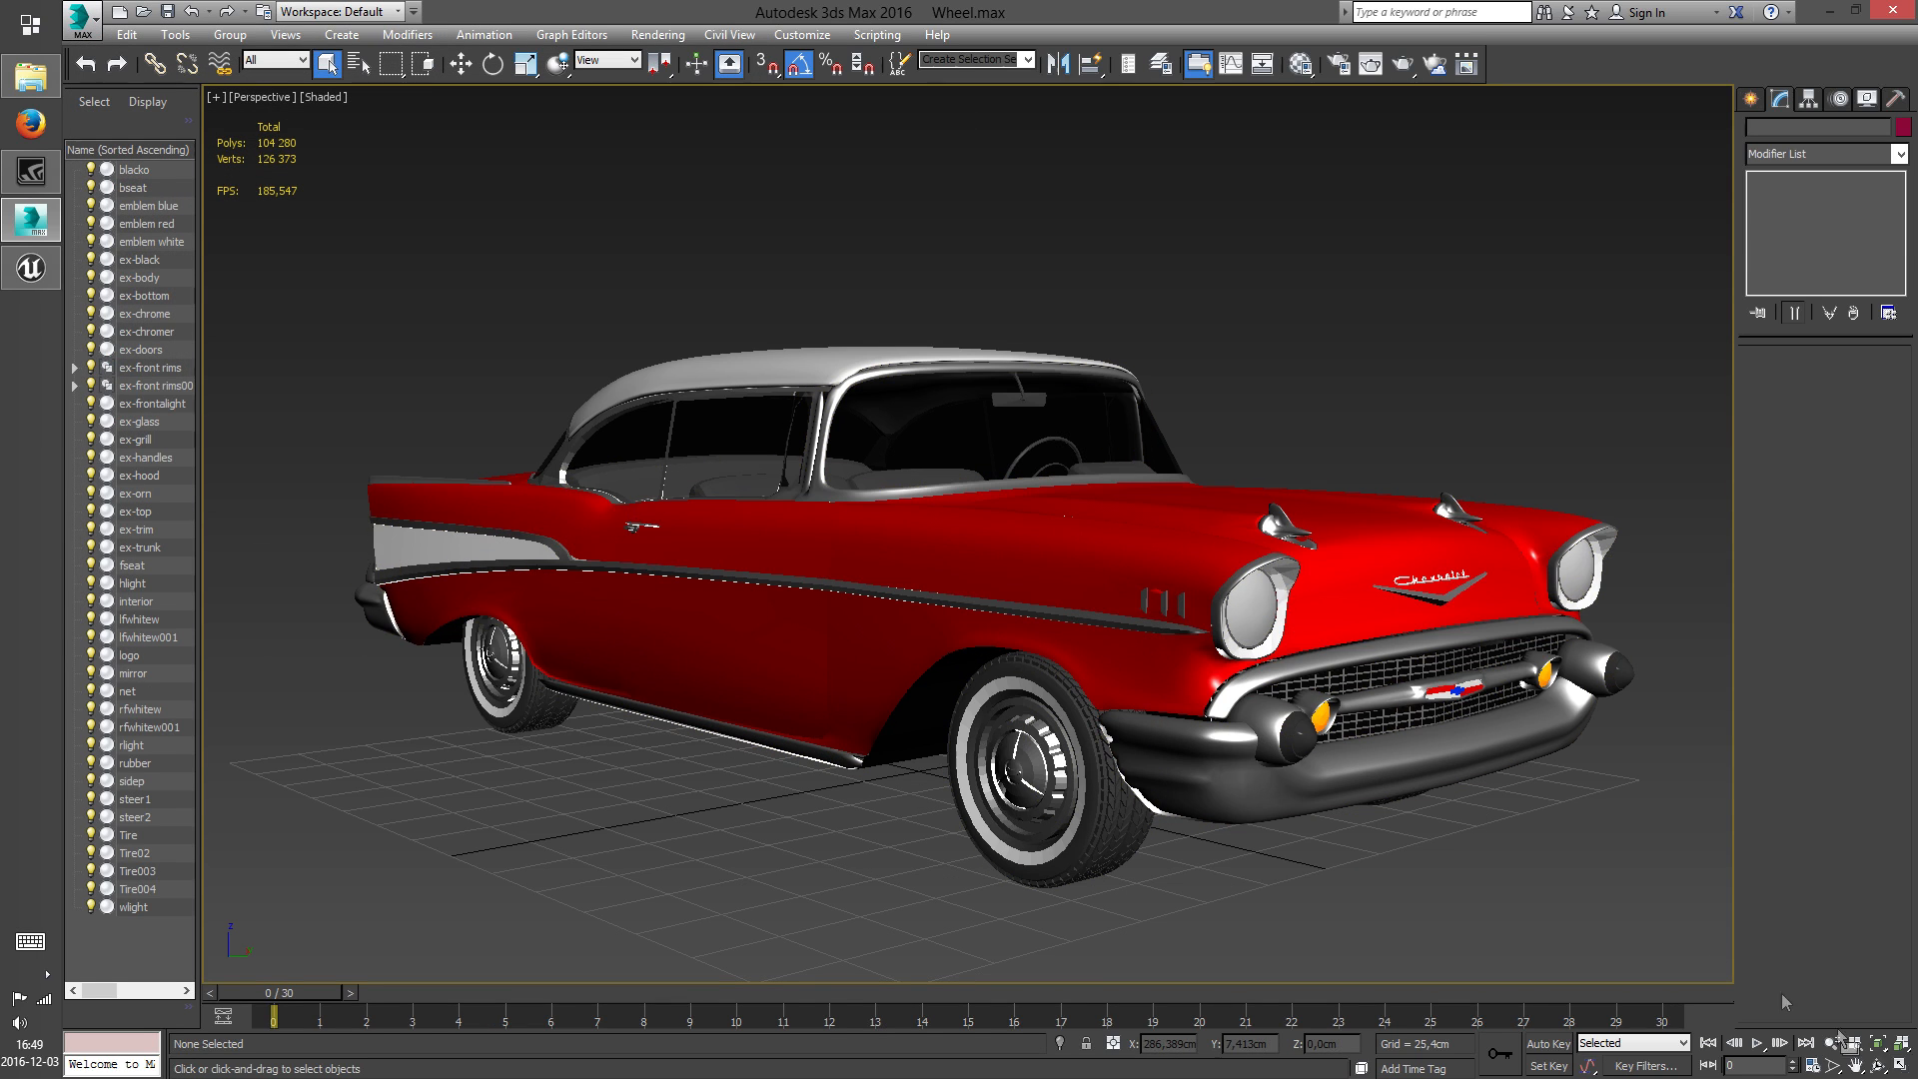
Delete the main body and interior parts above the wheels from a side-on angle
click(1879, 1065)
drag(1099, 639, 953, 677)
right_click(952, 678)
drag(869, 446, 993, 745)
key(Delete)
Delete the leftover side trim, hood and light pieces around the wheels
scroll(844, 655, up, 5)
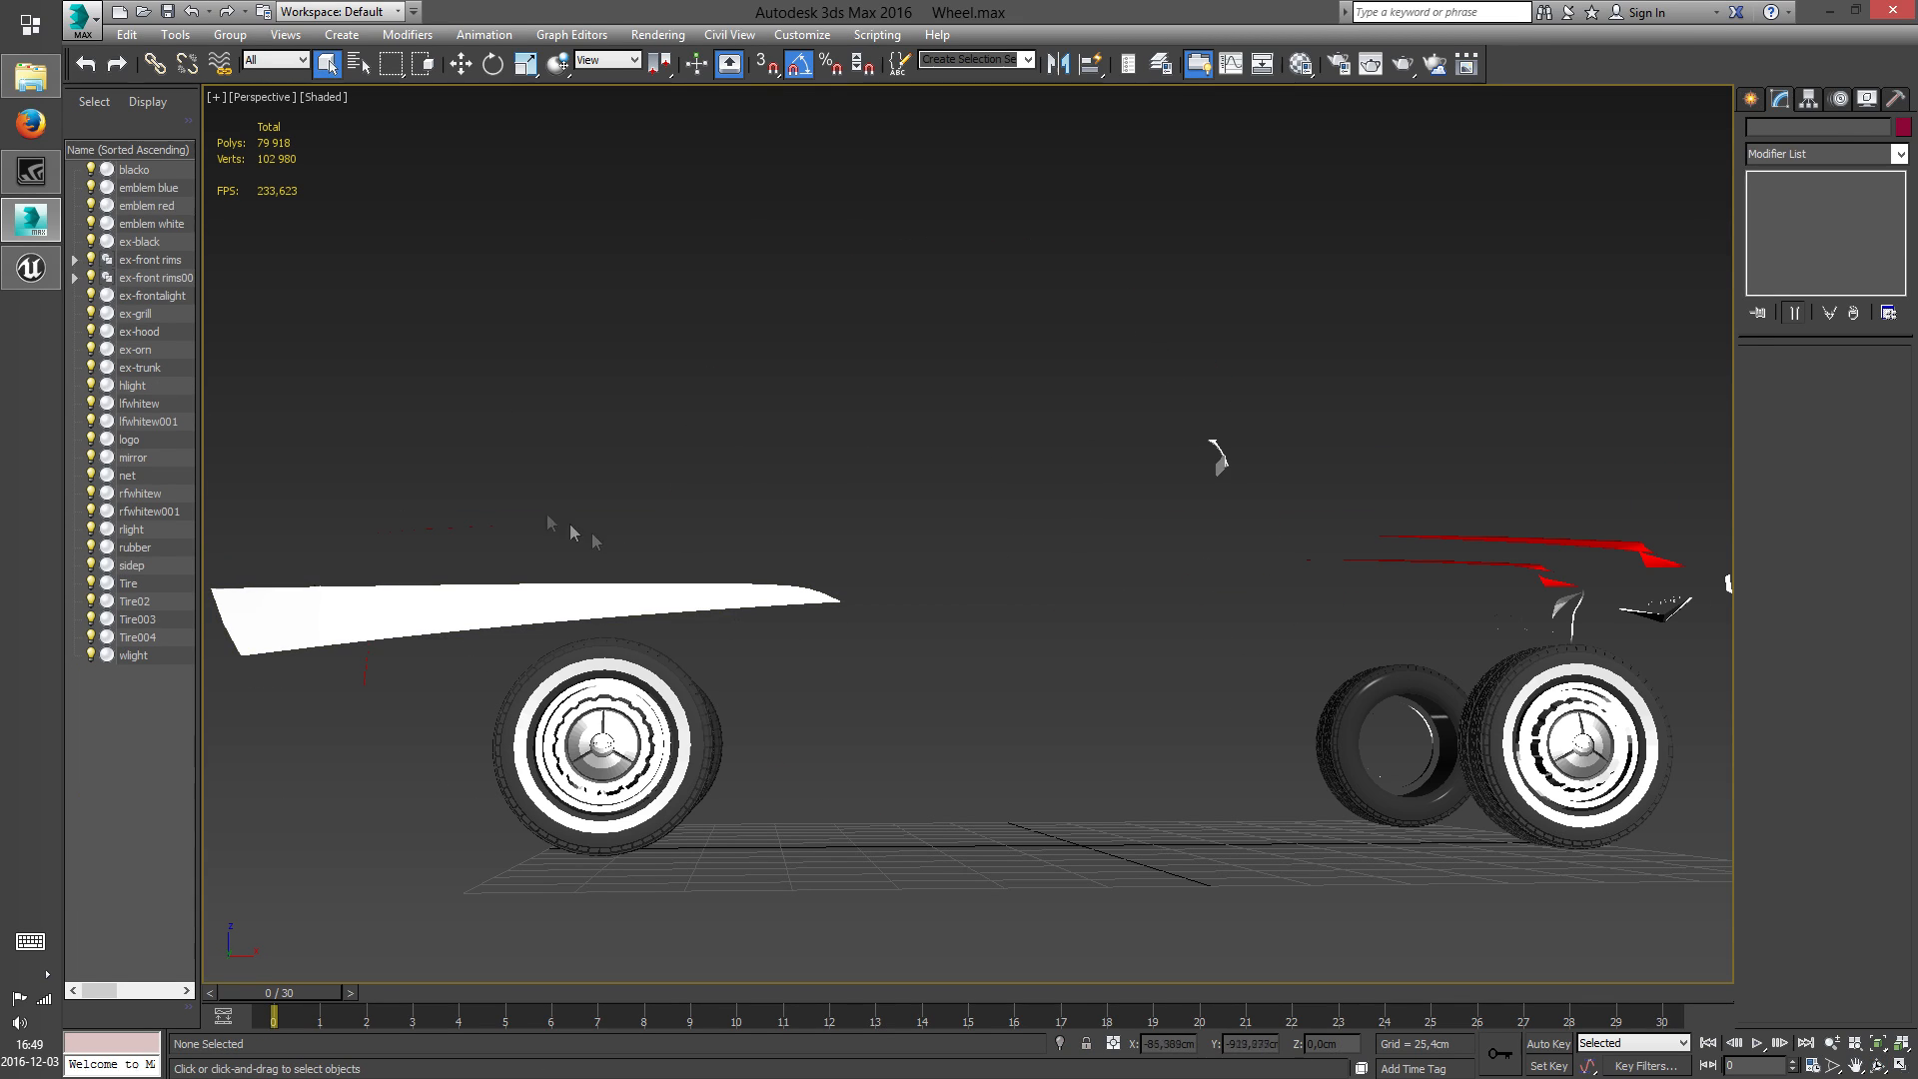
drag(358, 631, 400, 670)
key(Delete)
drag(1073, 407, 1687, 613)
key(Delete)
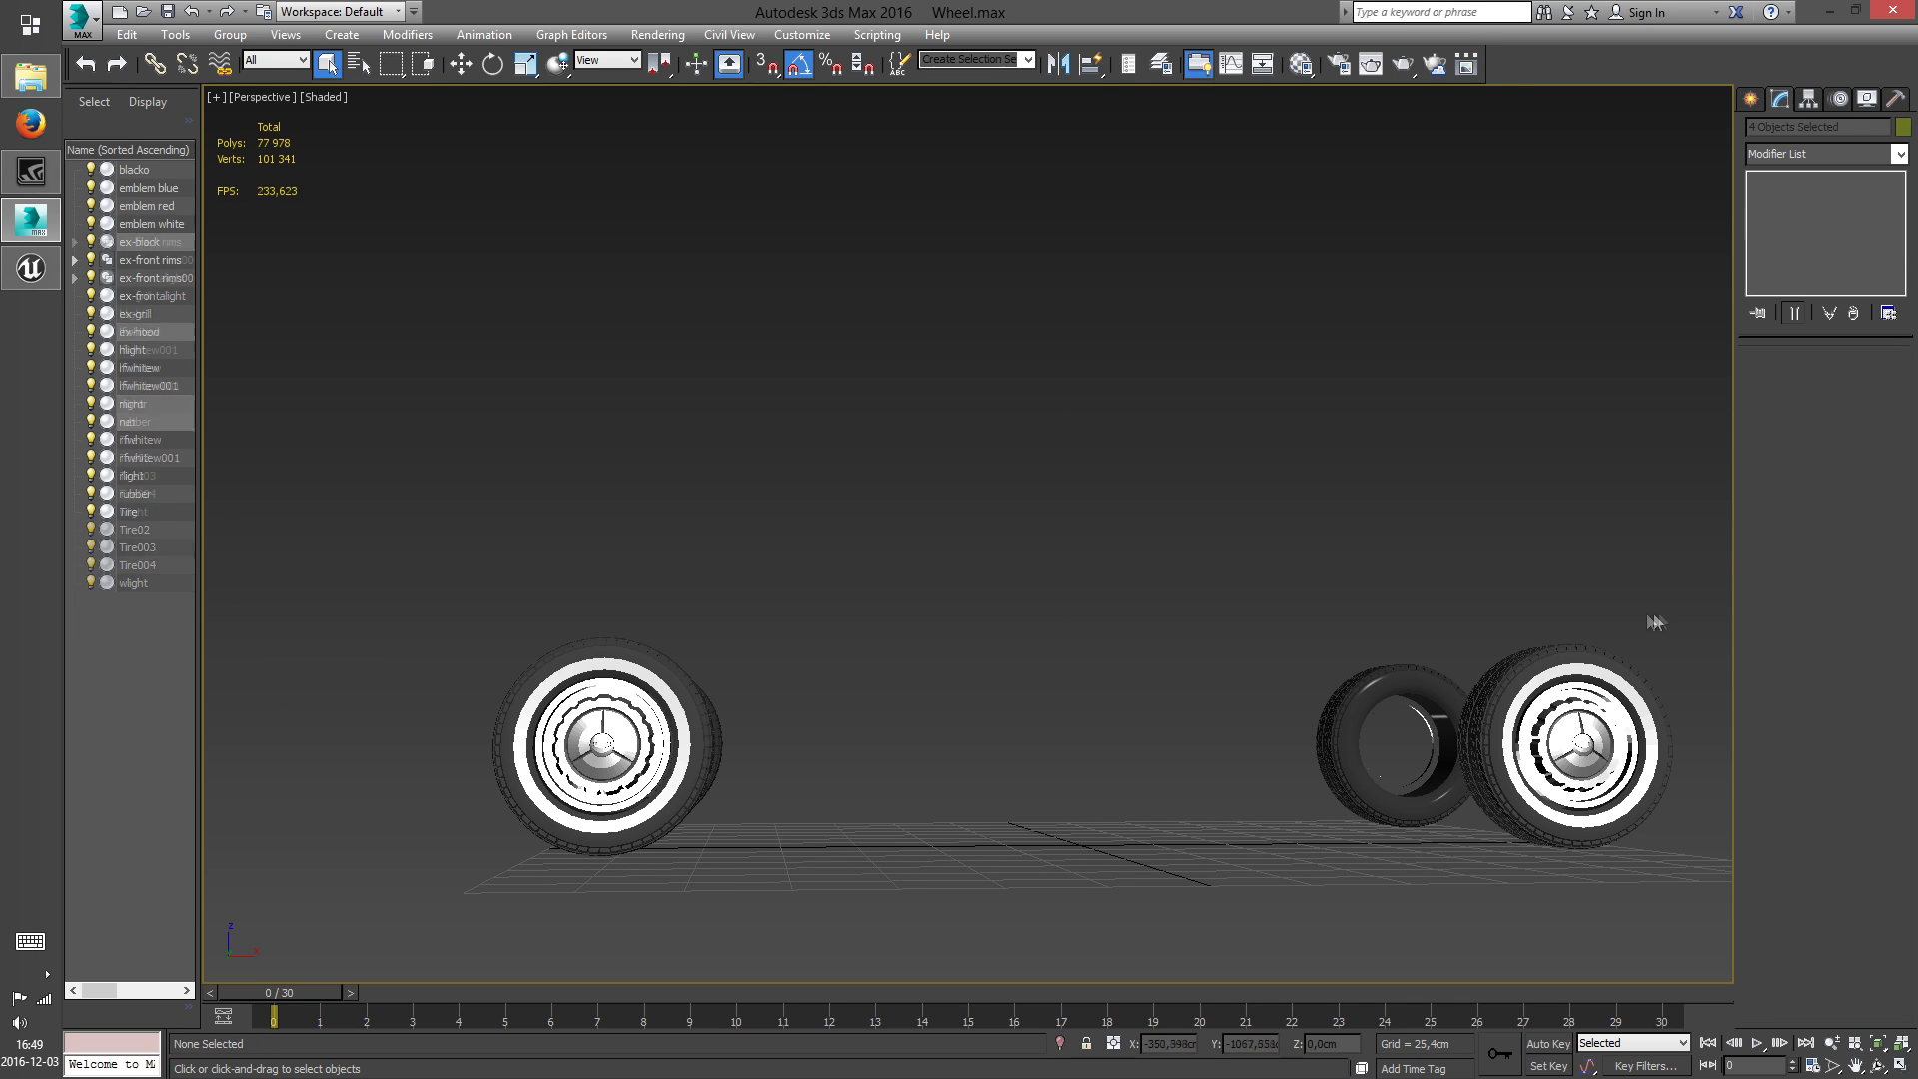
Delete three of the four wheels, keeping the Tire02 wheel and the ex-front rims group
click(1371, 709)
key(Delete)
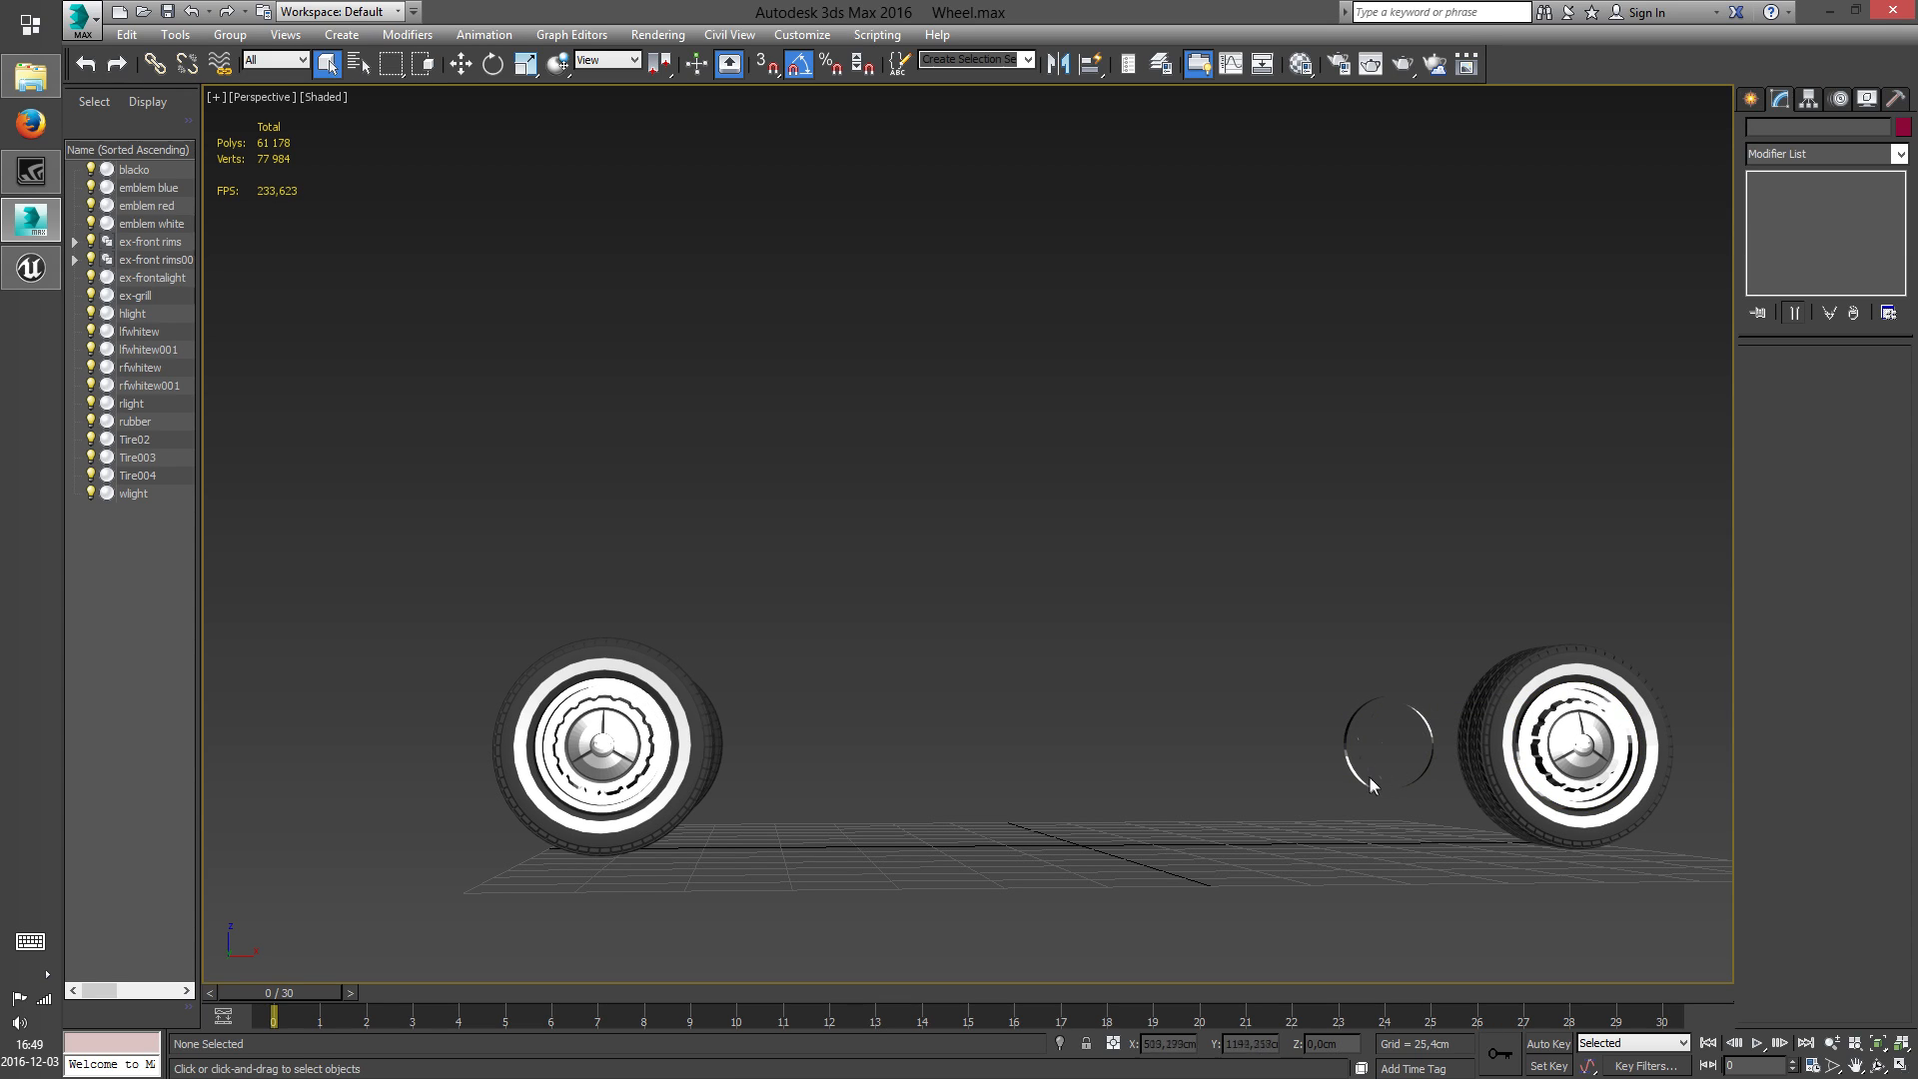
drag(825, 934, 824, 933)
key(Delete)
mouse_move(1017, 818)
alt+middle_down()
mouse_move(981, 785)
mouse_move(1072, 842)
mouse_move(1004, 809)
alt+middle_up()
drag(782, 645, 779, 633)
key(Delete)
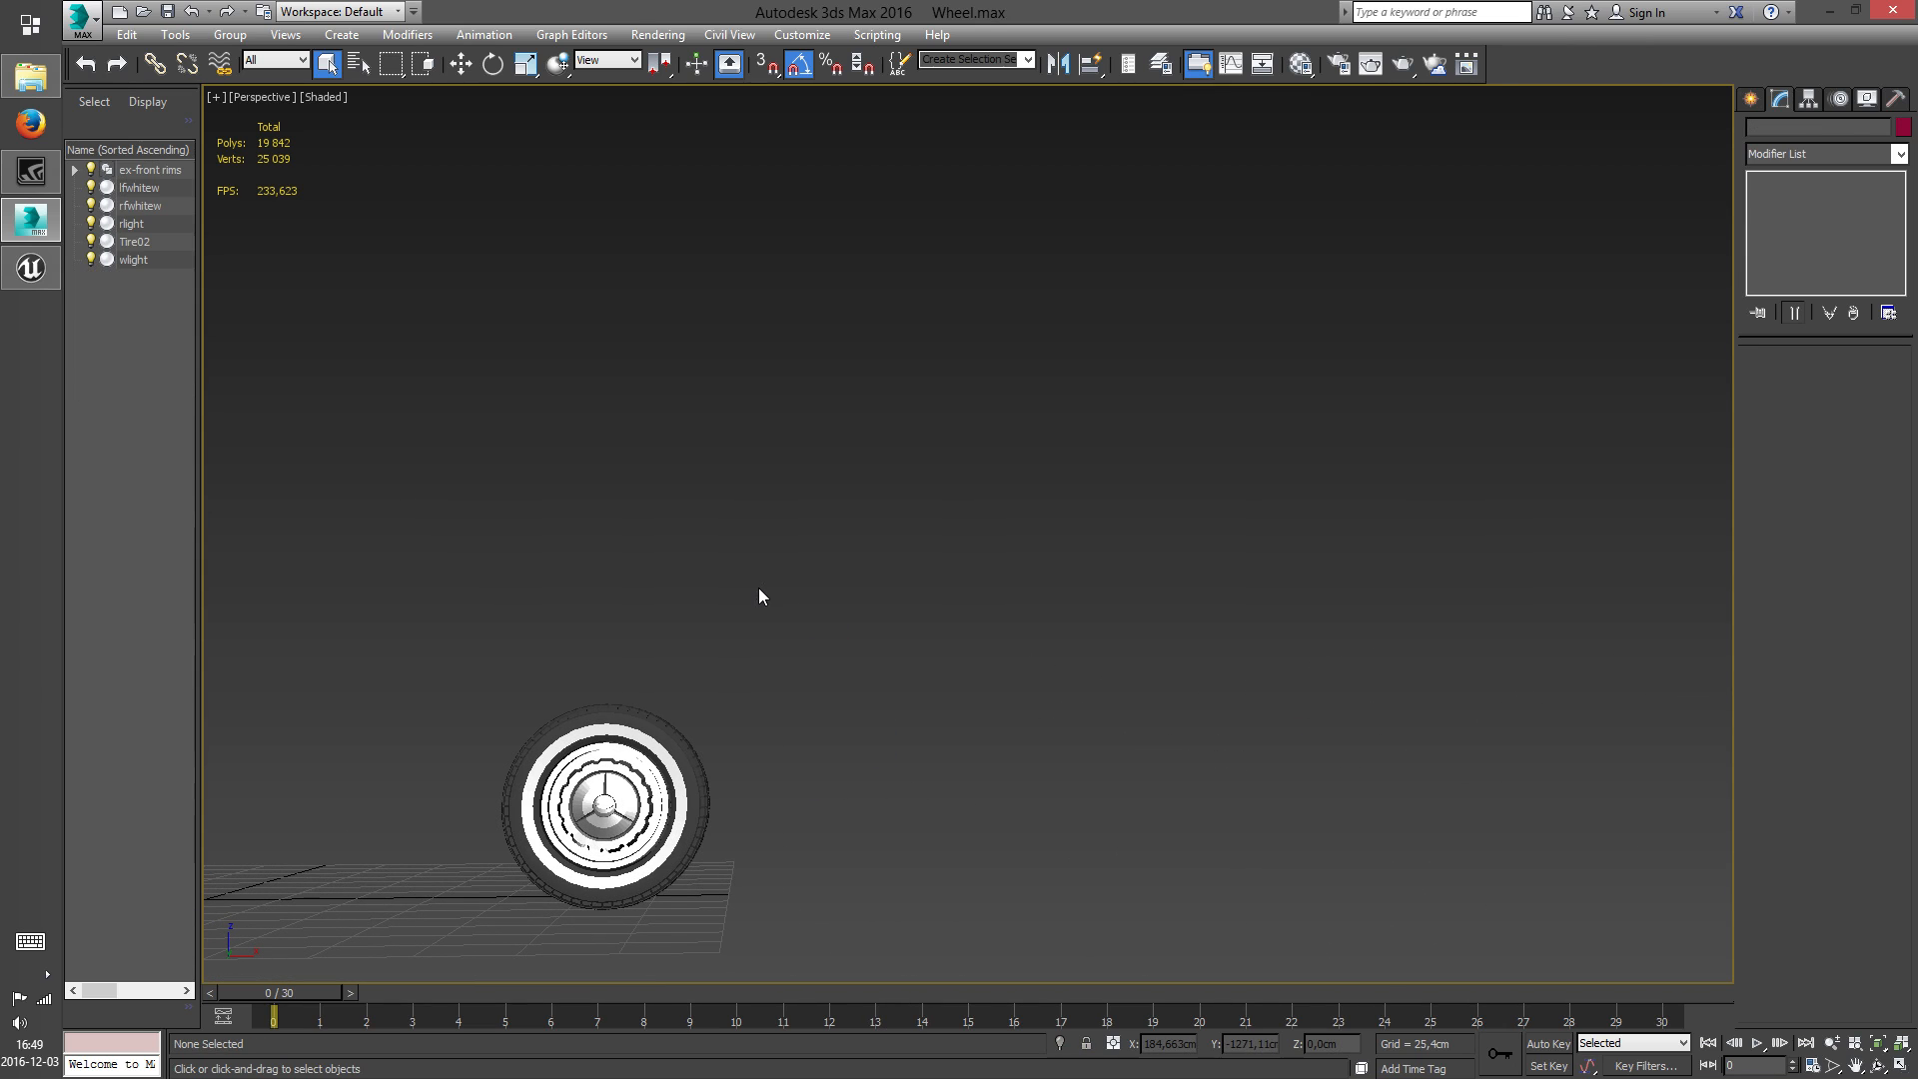
Delete the leftover wlight and rlight objects from the wheel scene
alt+middle_drag(725, 651, 949, 680)
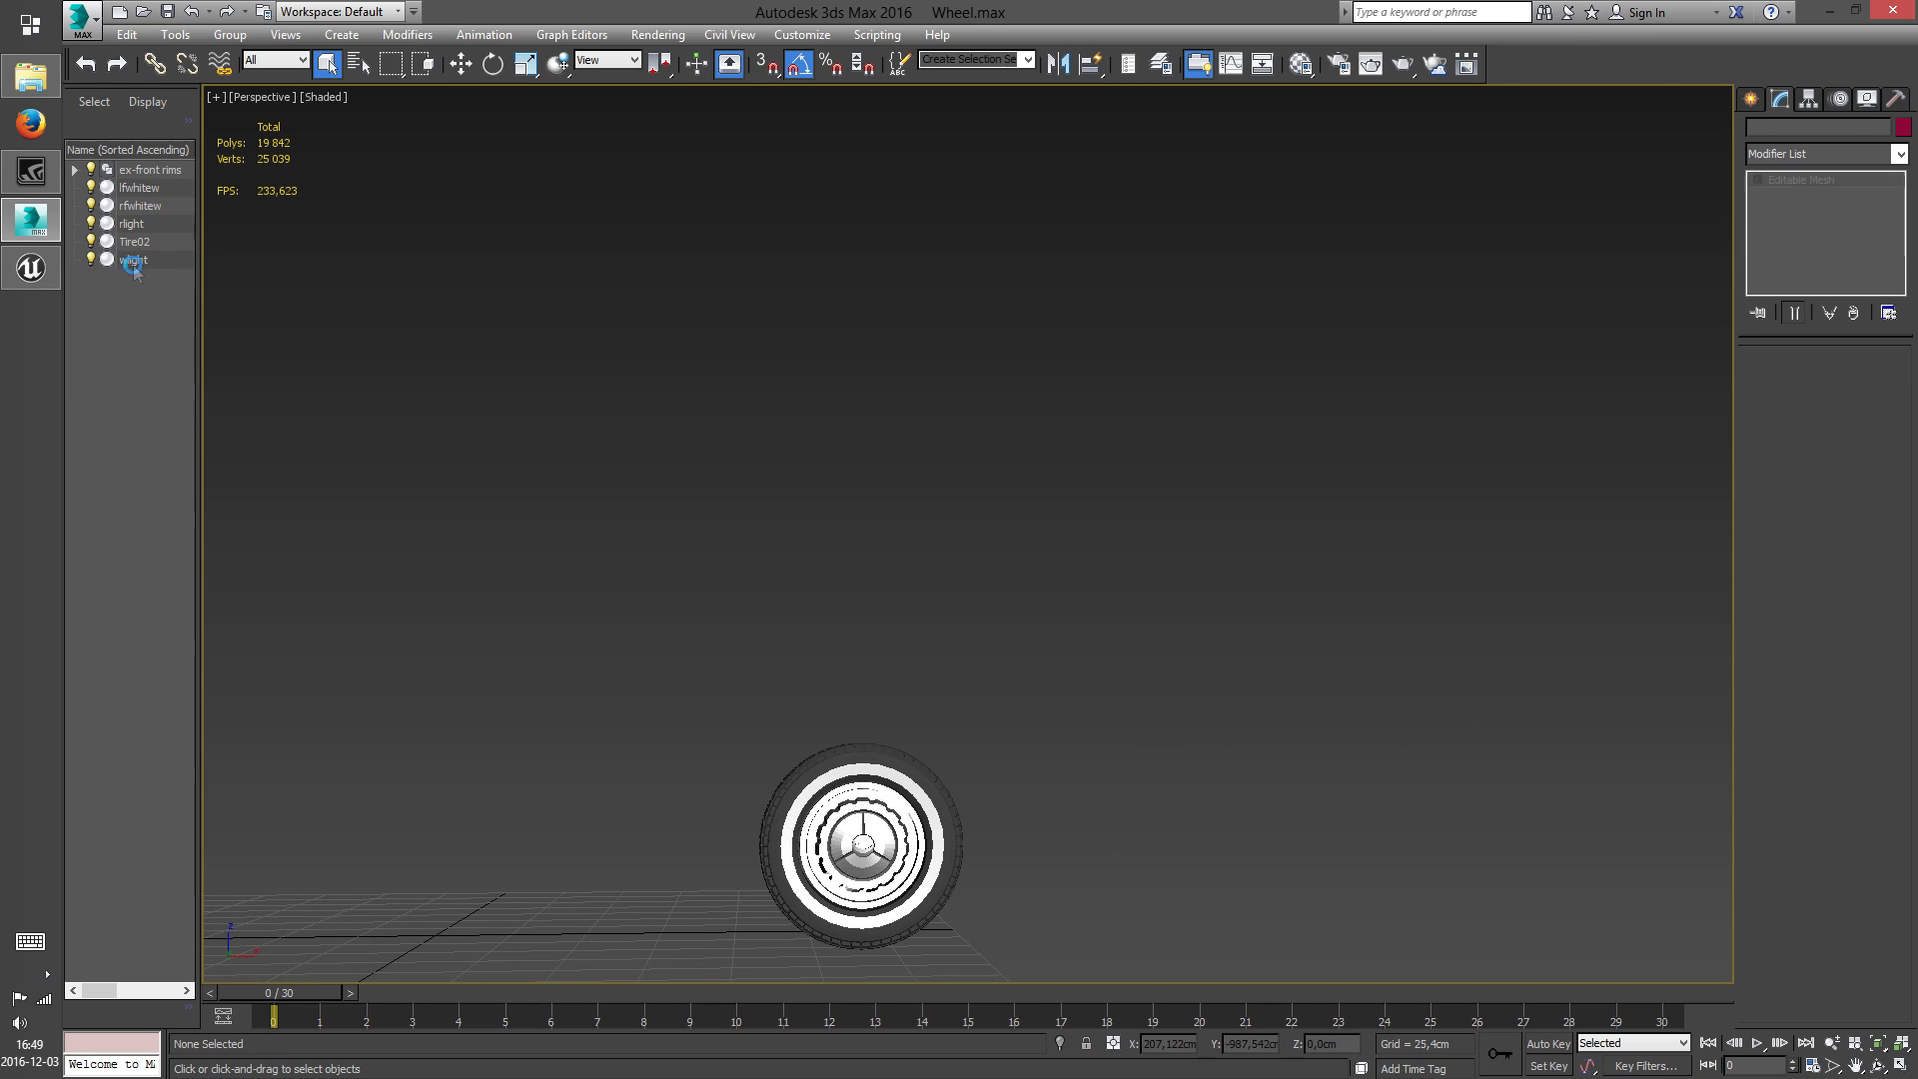
click(133, 260)
alt+middle_drag(517, 660, 913, 719)
key(Delete)
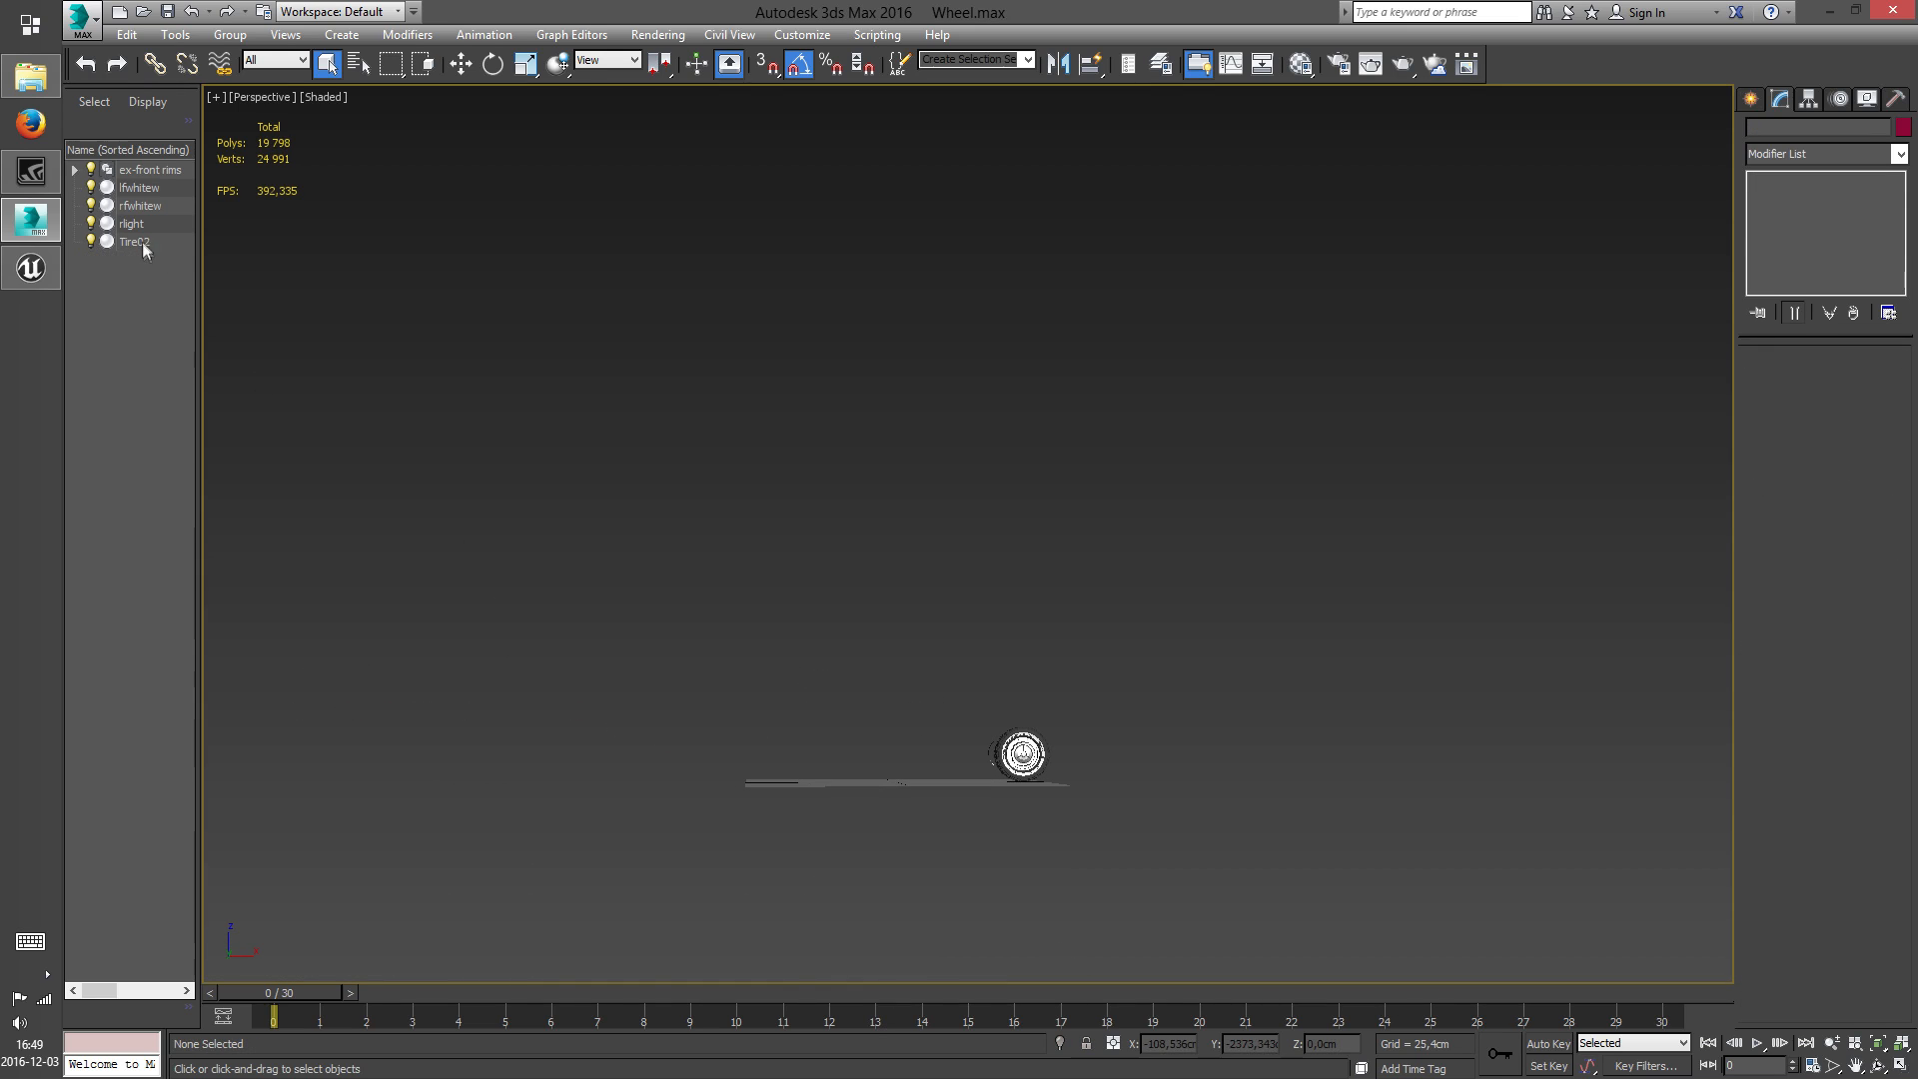
click(133, 242)
click(136, 225)
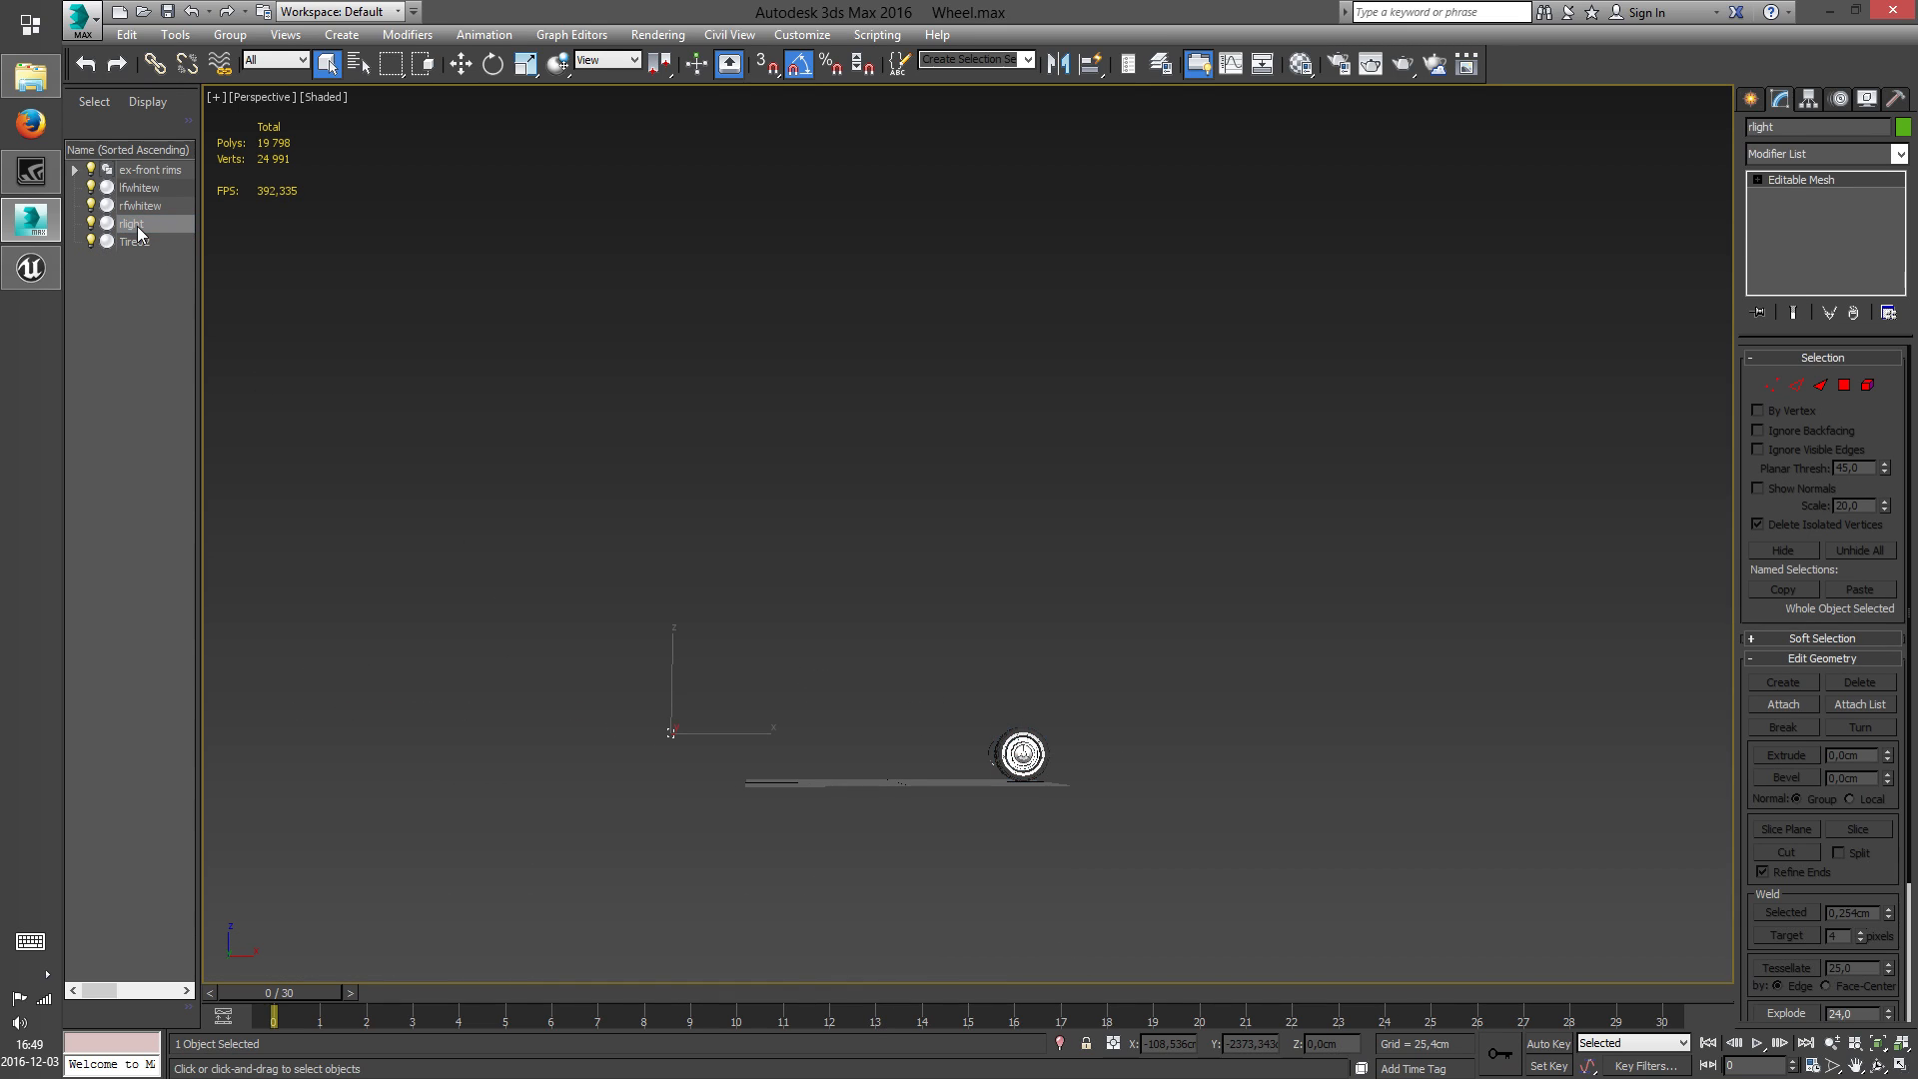
key(Delete)
Examine the remaining whitewall objects and the contents of the ex-front rims group around the wheel
click(136, 207)
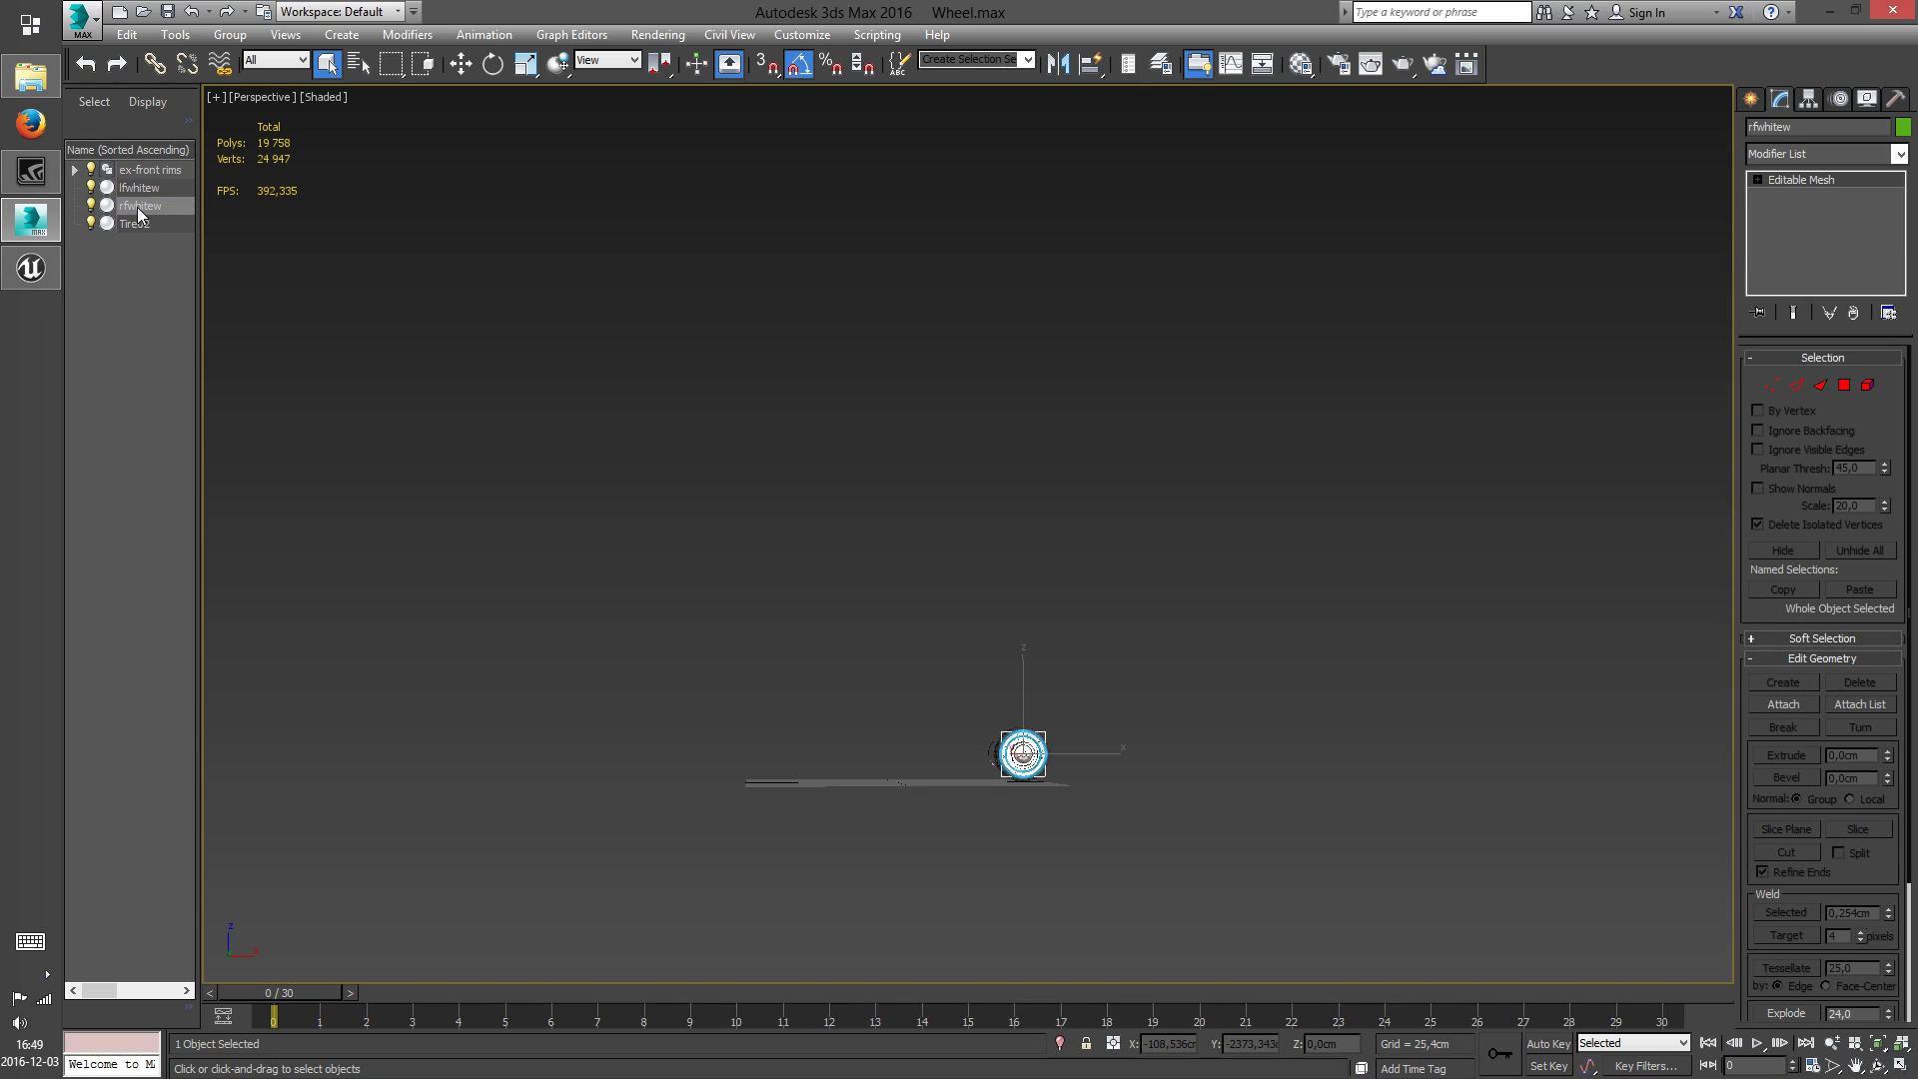
click(143, 188)
click(155, 171)
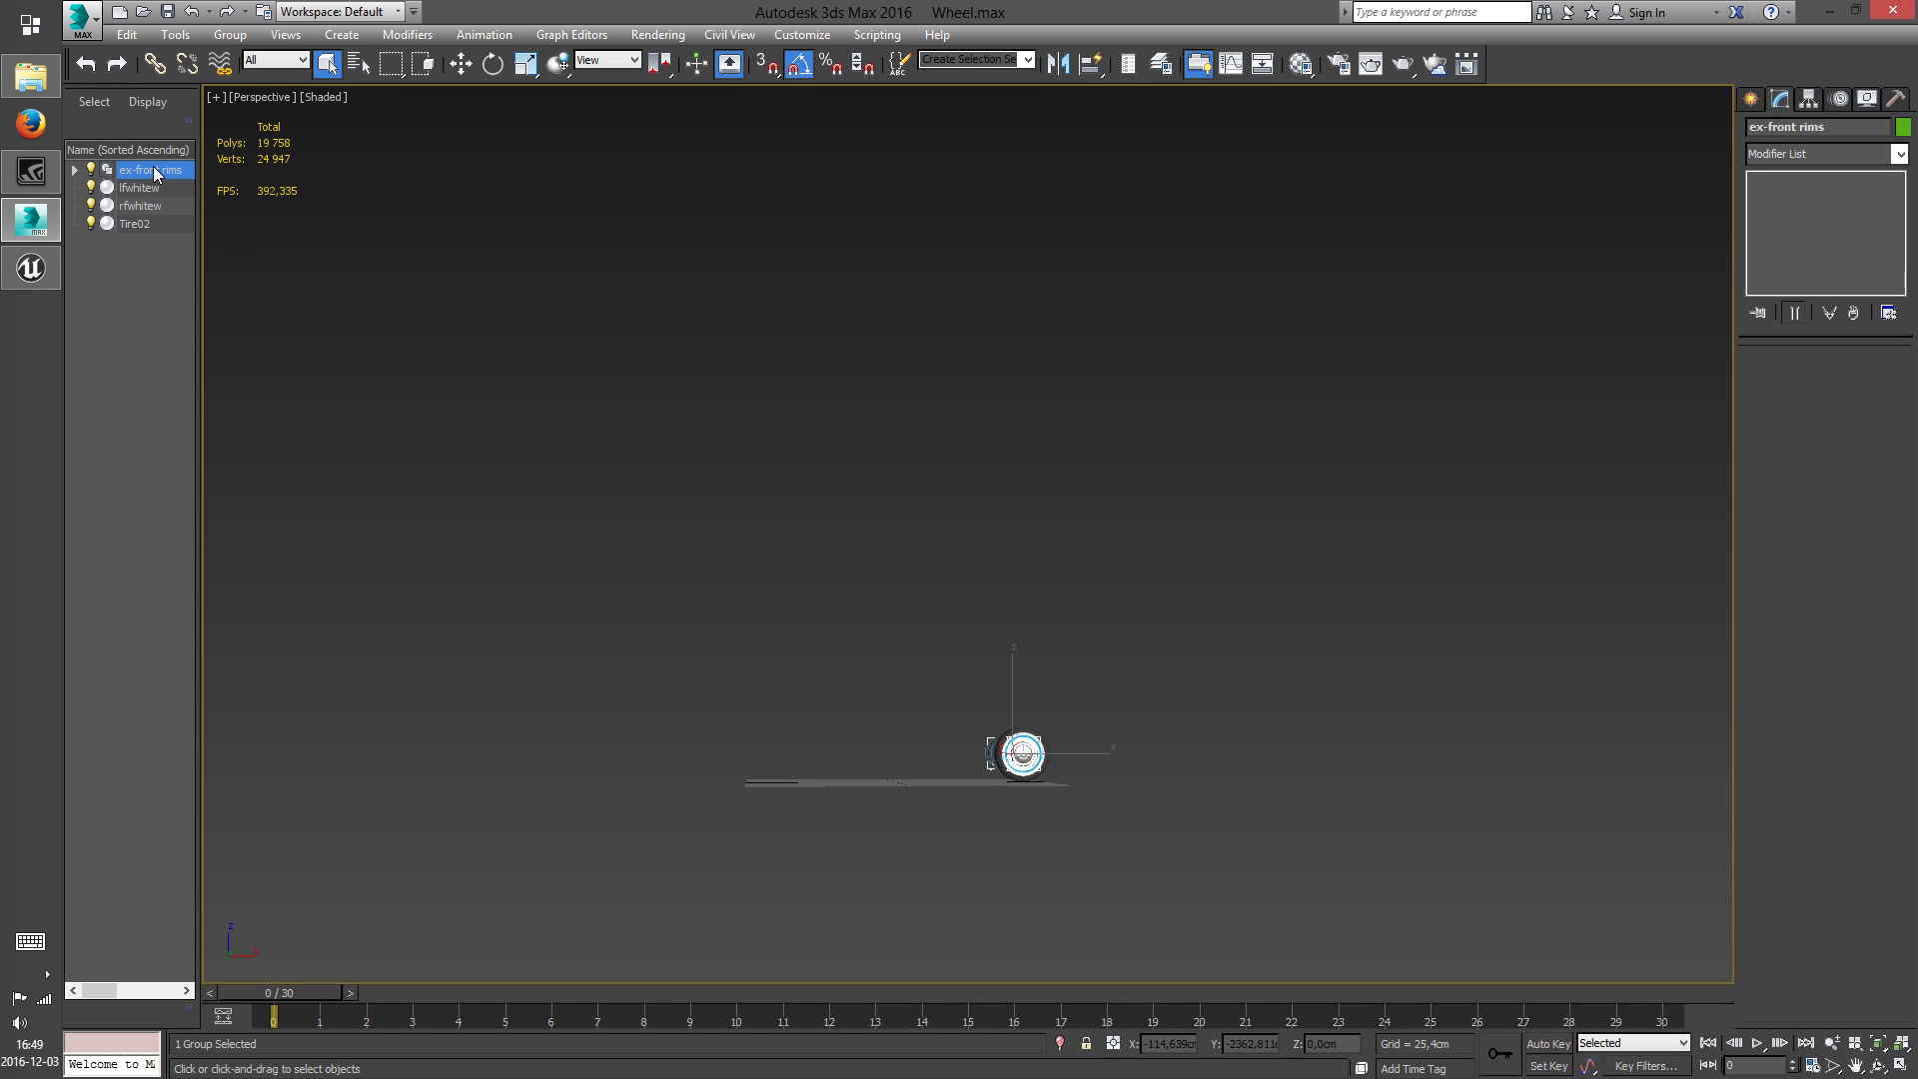
click(71, 177)
click(75, 170)
click(147, 188)
middle_drag(878, 575, 798, 432)
middle_drag(939, 672, 903, 595)
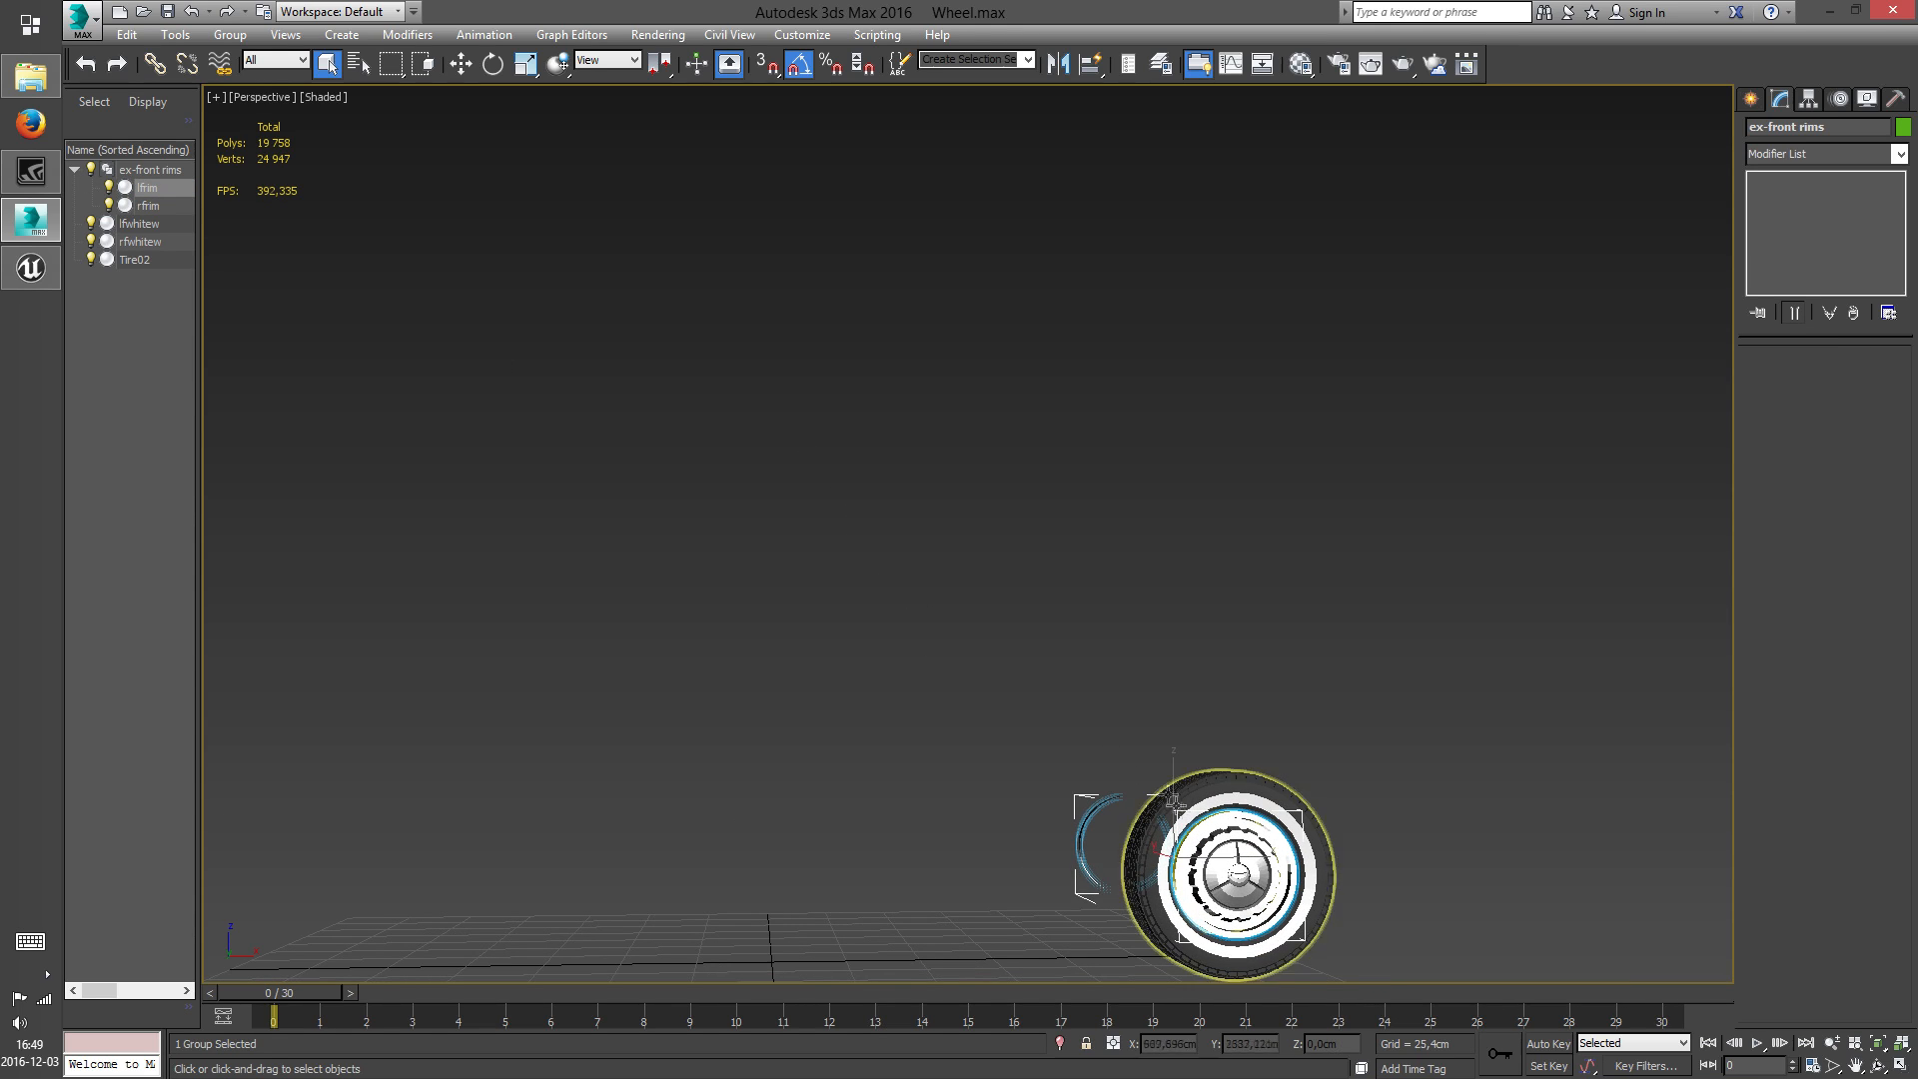
scroll(1273, 865, up, 5)
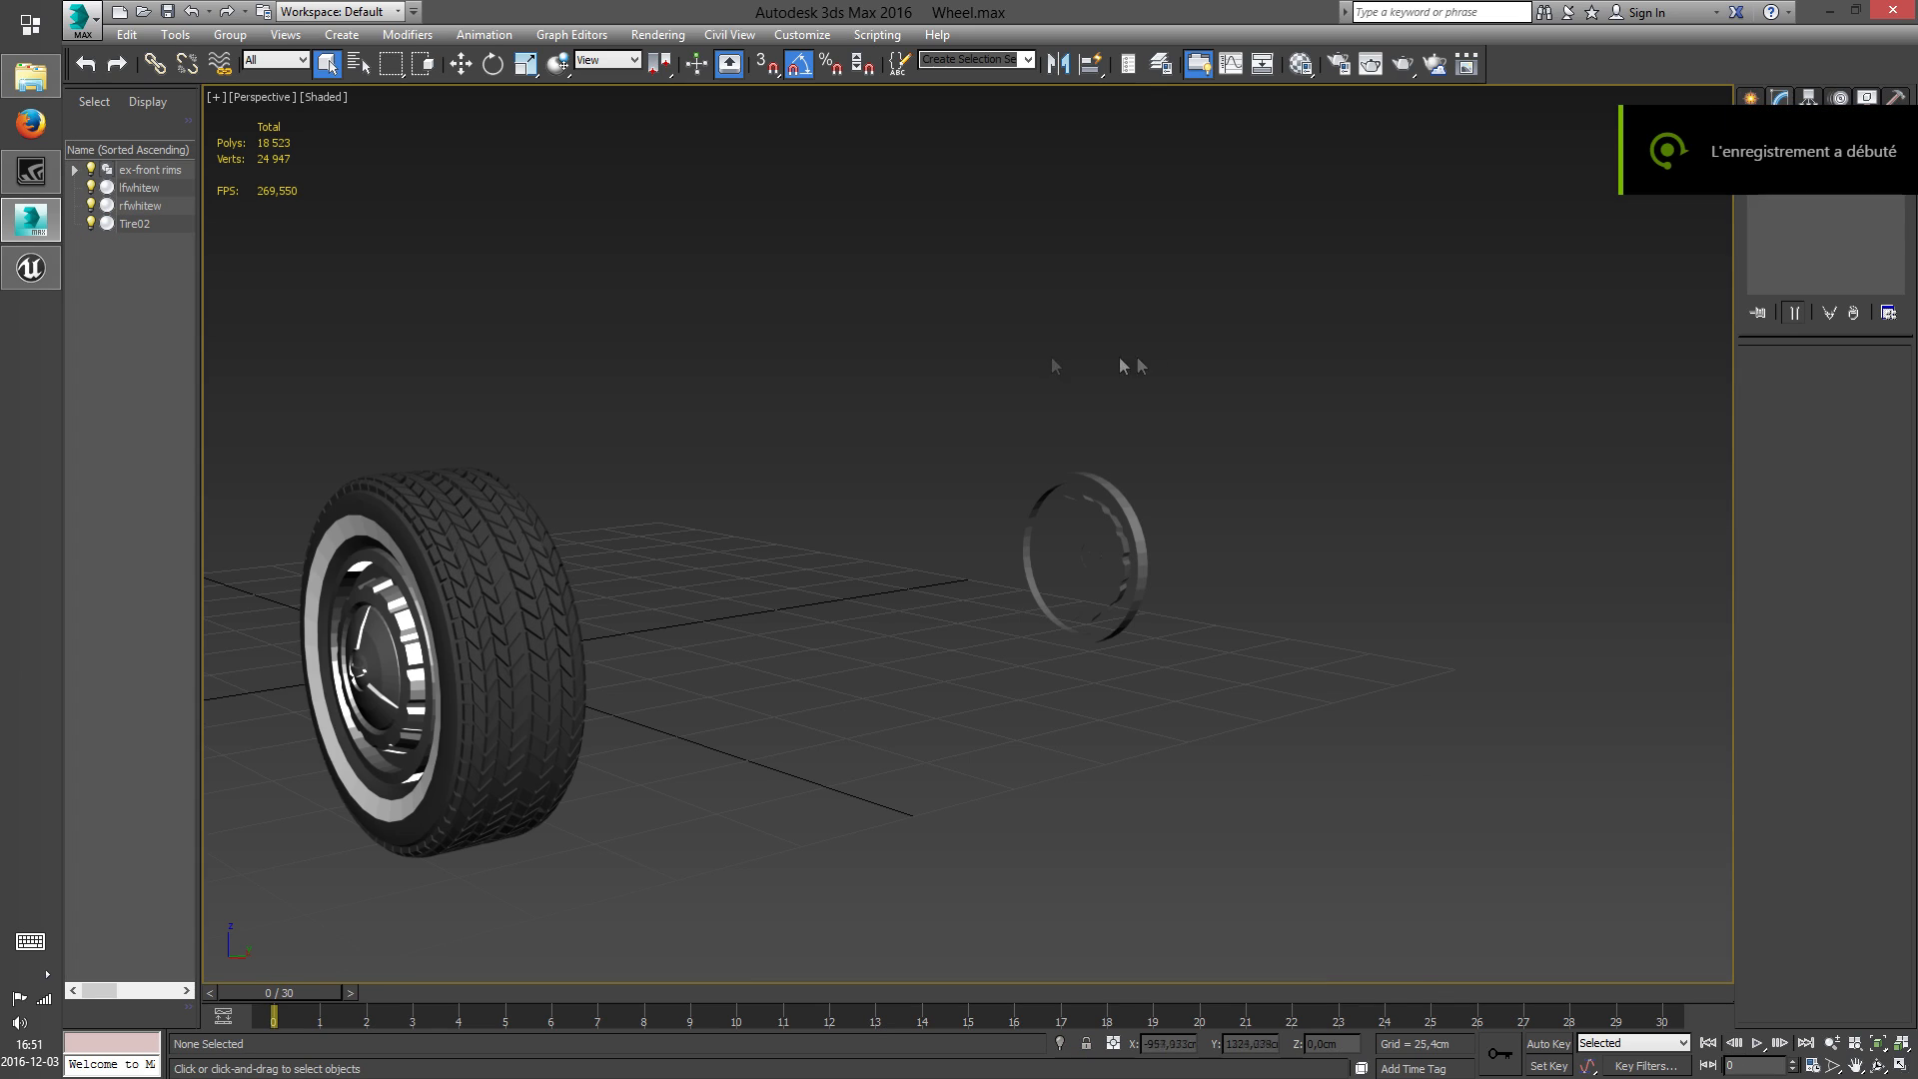
alt+middle_drag(1051, 357, 967, 400)
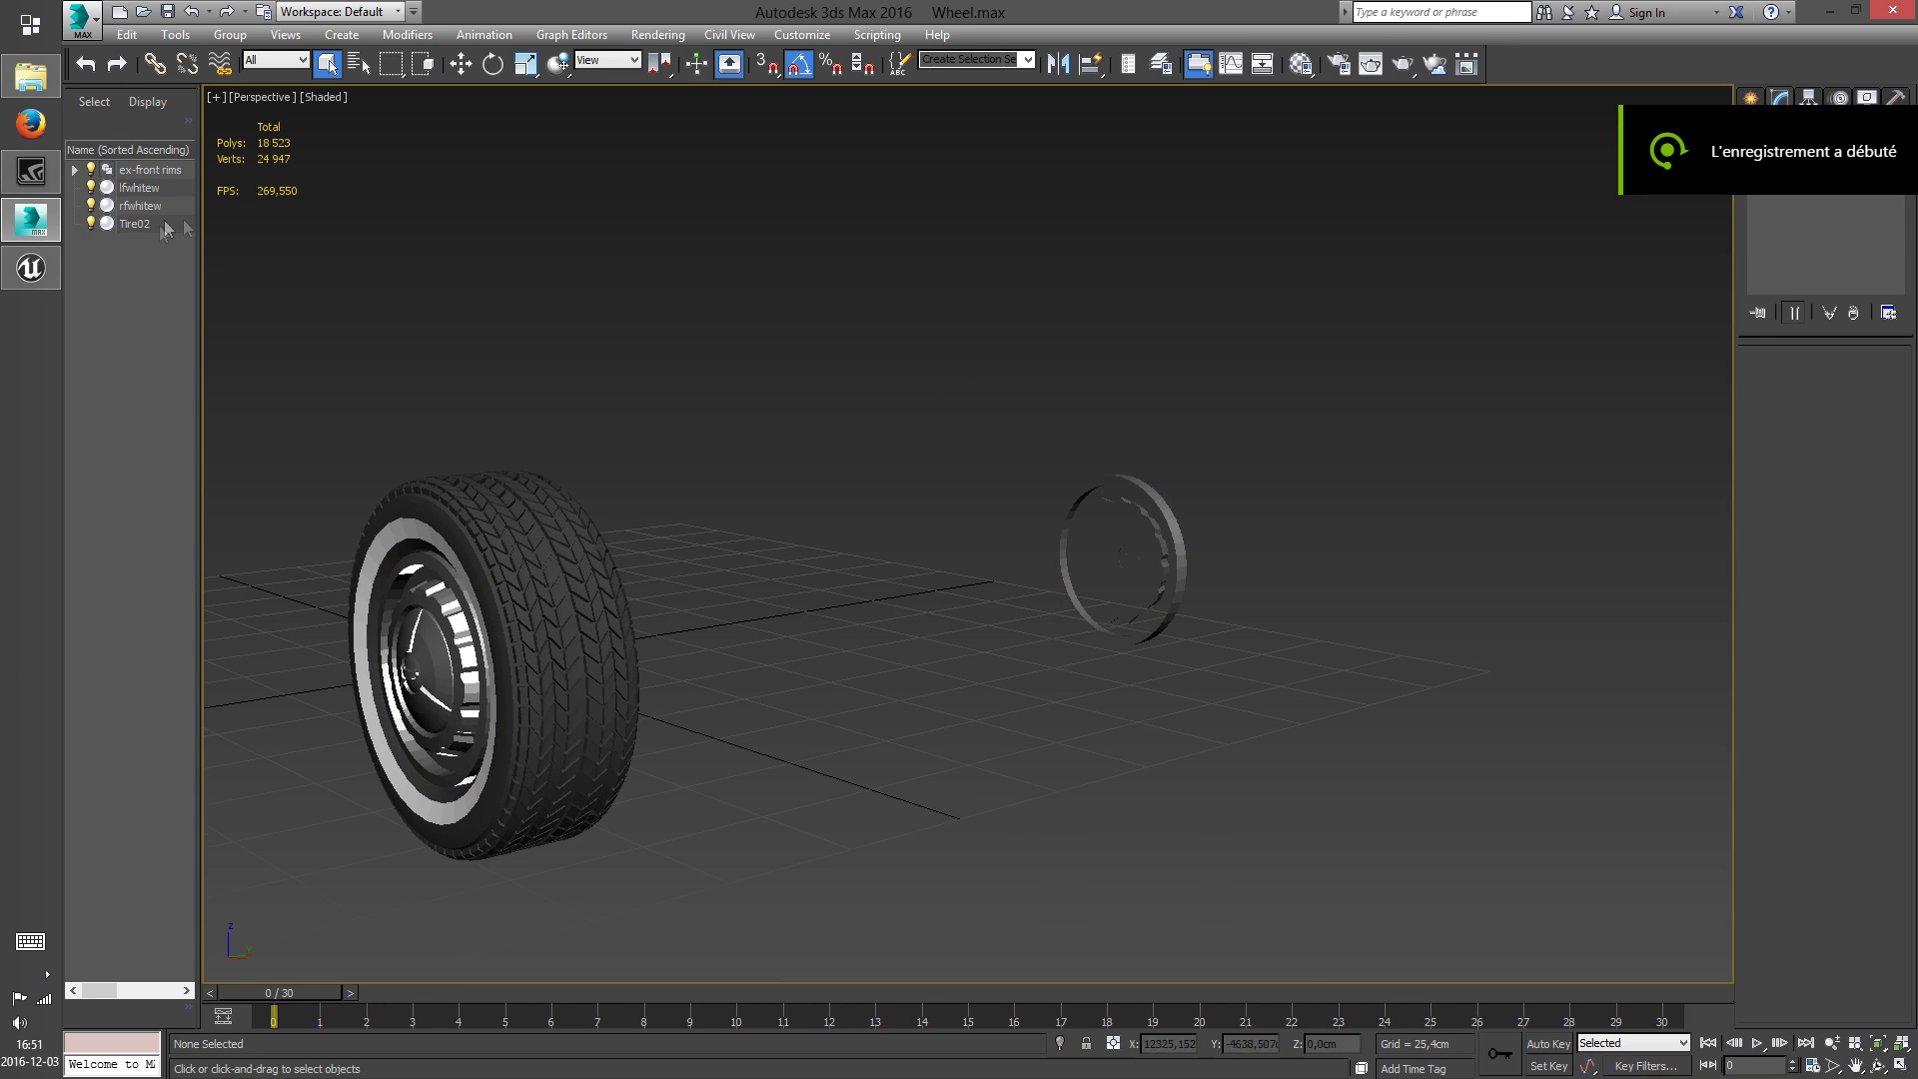
Ungroup ex-front rims and delete the stray lfrim on the far side of the wheel
click(1178, 520)
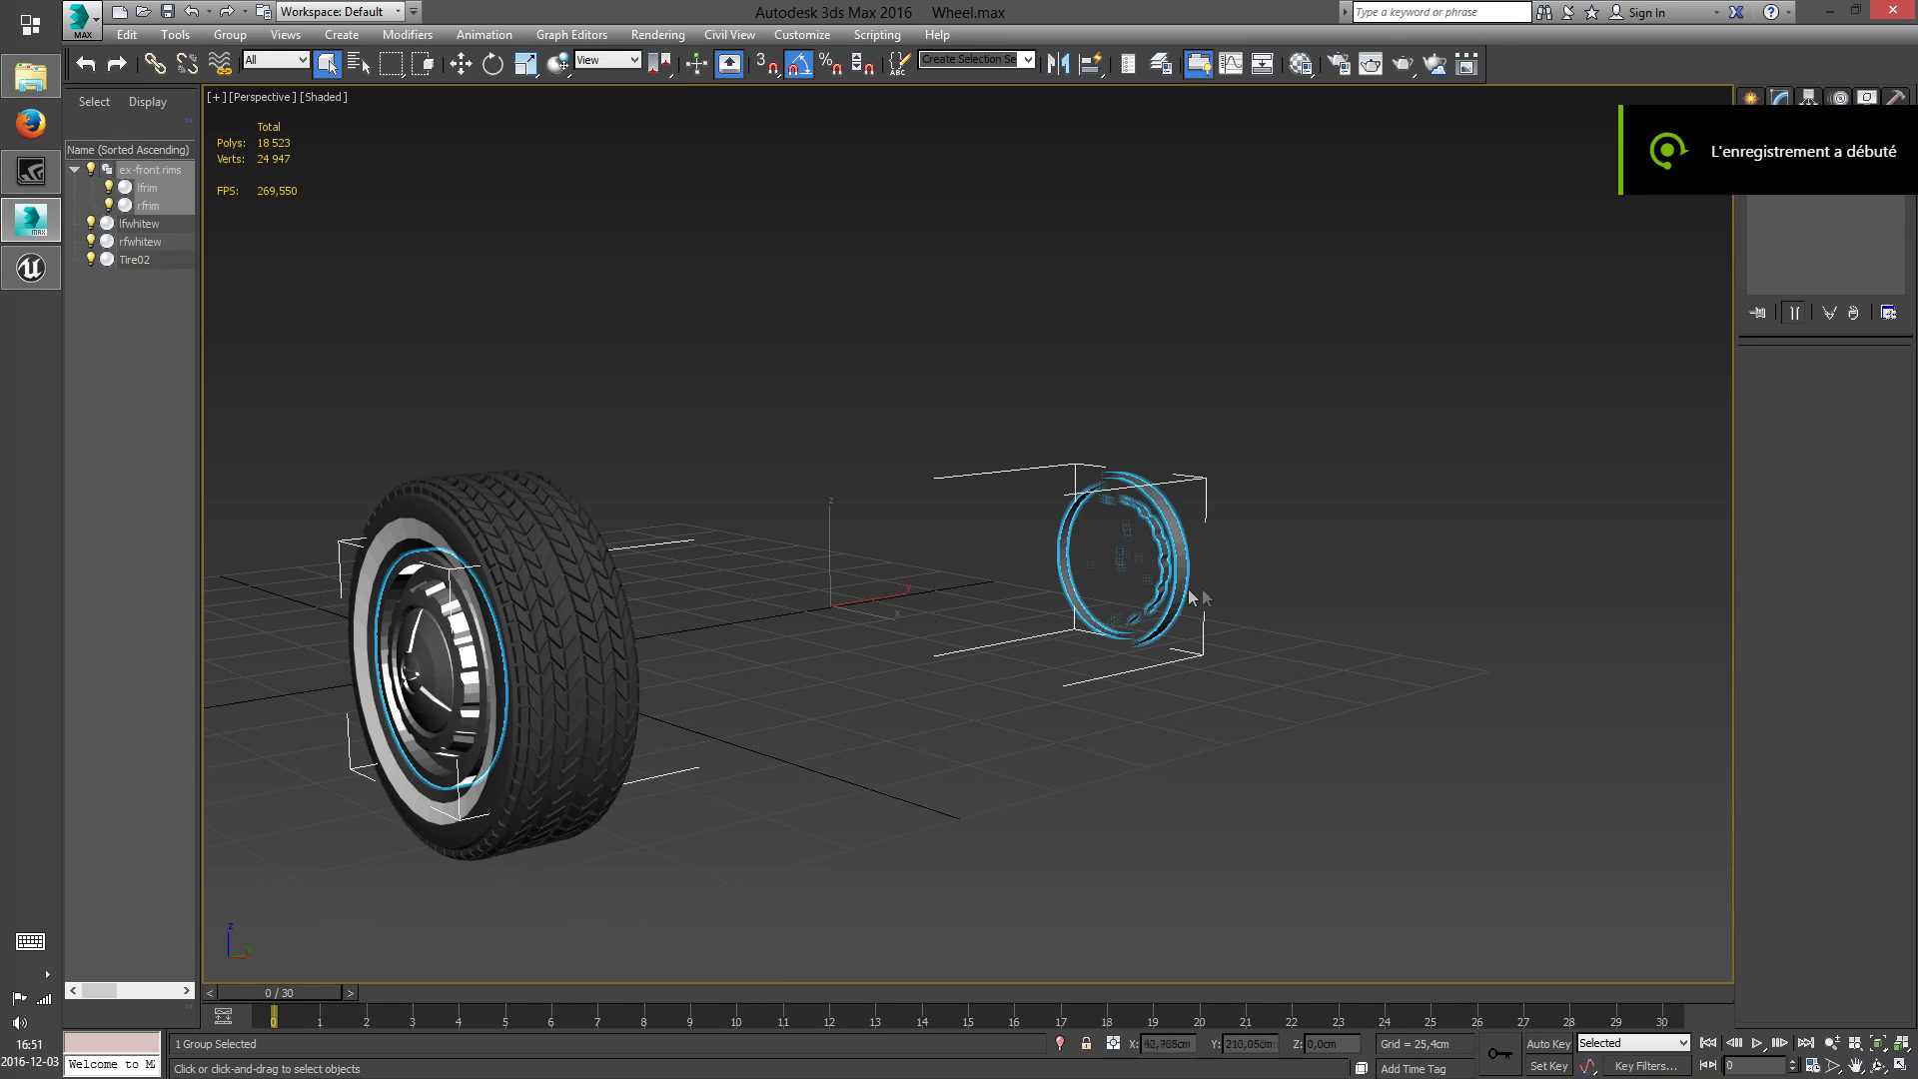
click(230, 35)
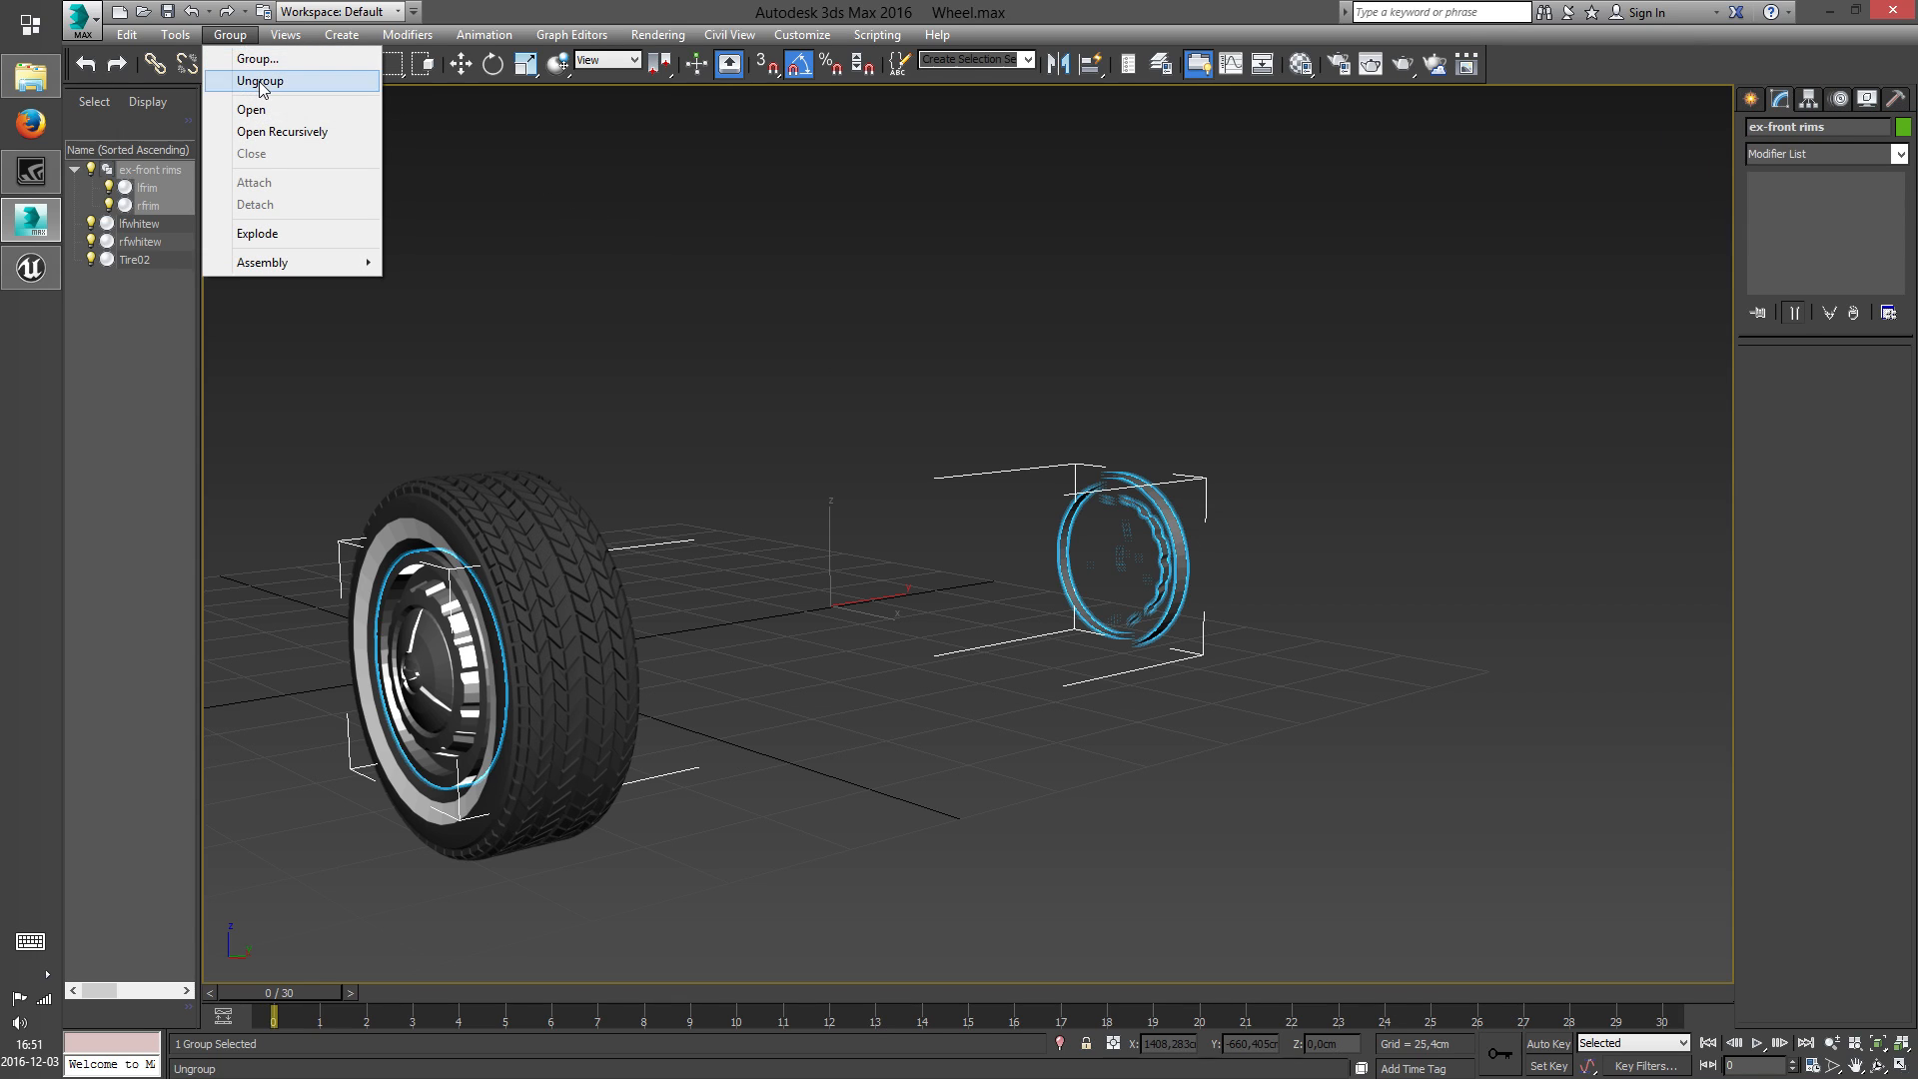
click(255, 81)
click(710, 354)
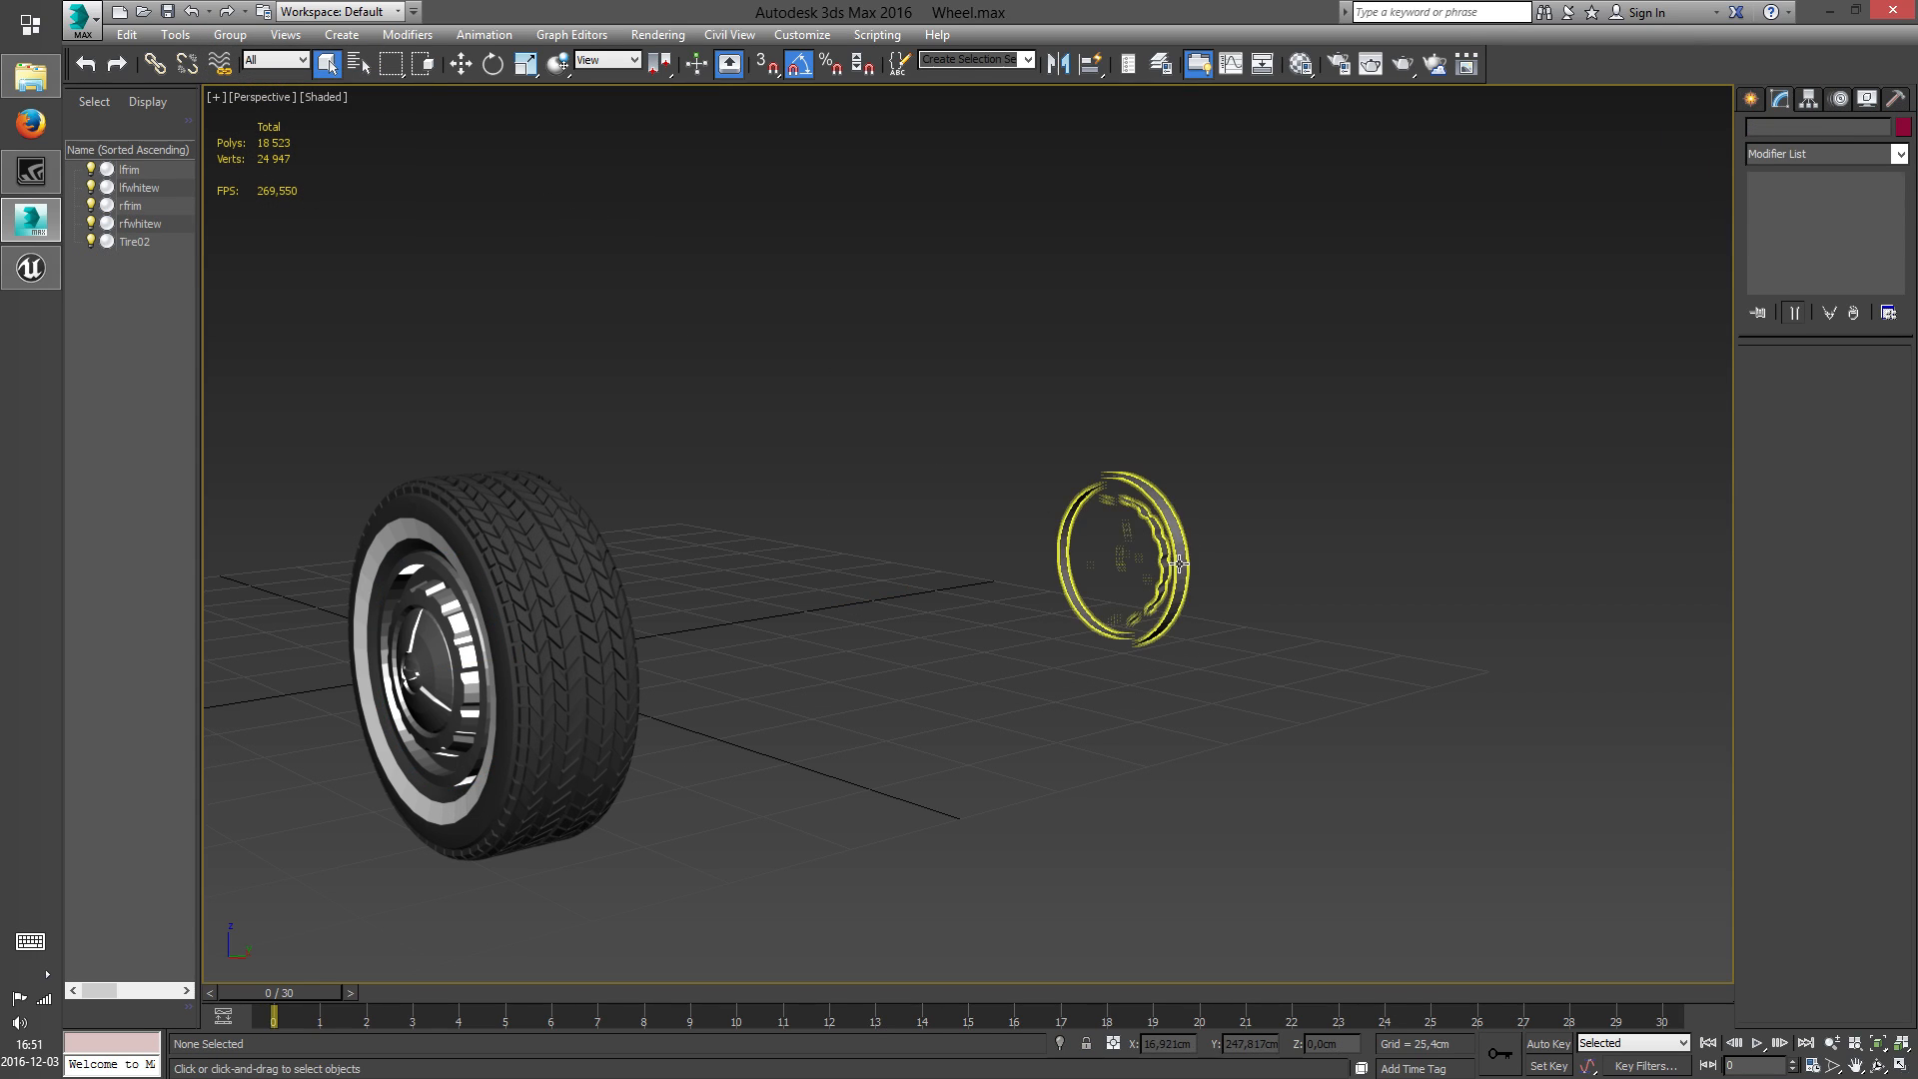
click(1097, 639)
key(Delete)
Attach the rfwhitew whitewall and the Tire02 tire to the rfrim object
middle_drag(831, 605, 1259, 440)
click(845, 492)
right_click(845, 492)
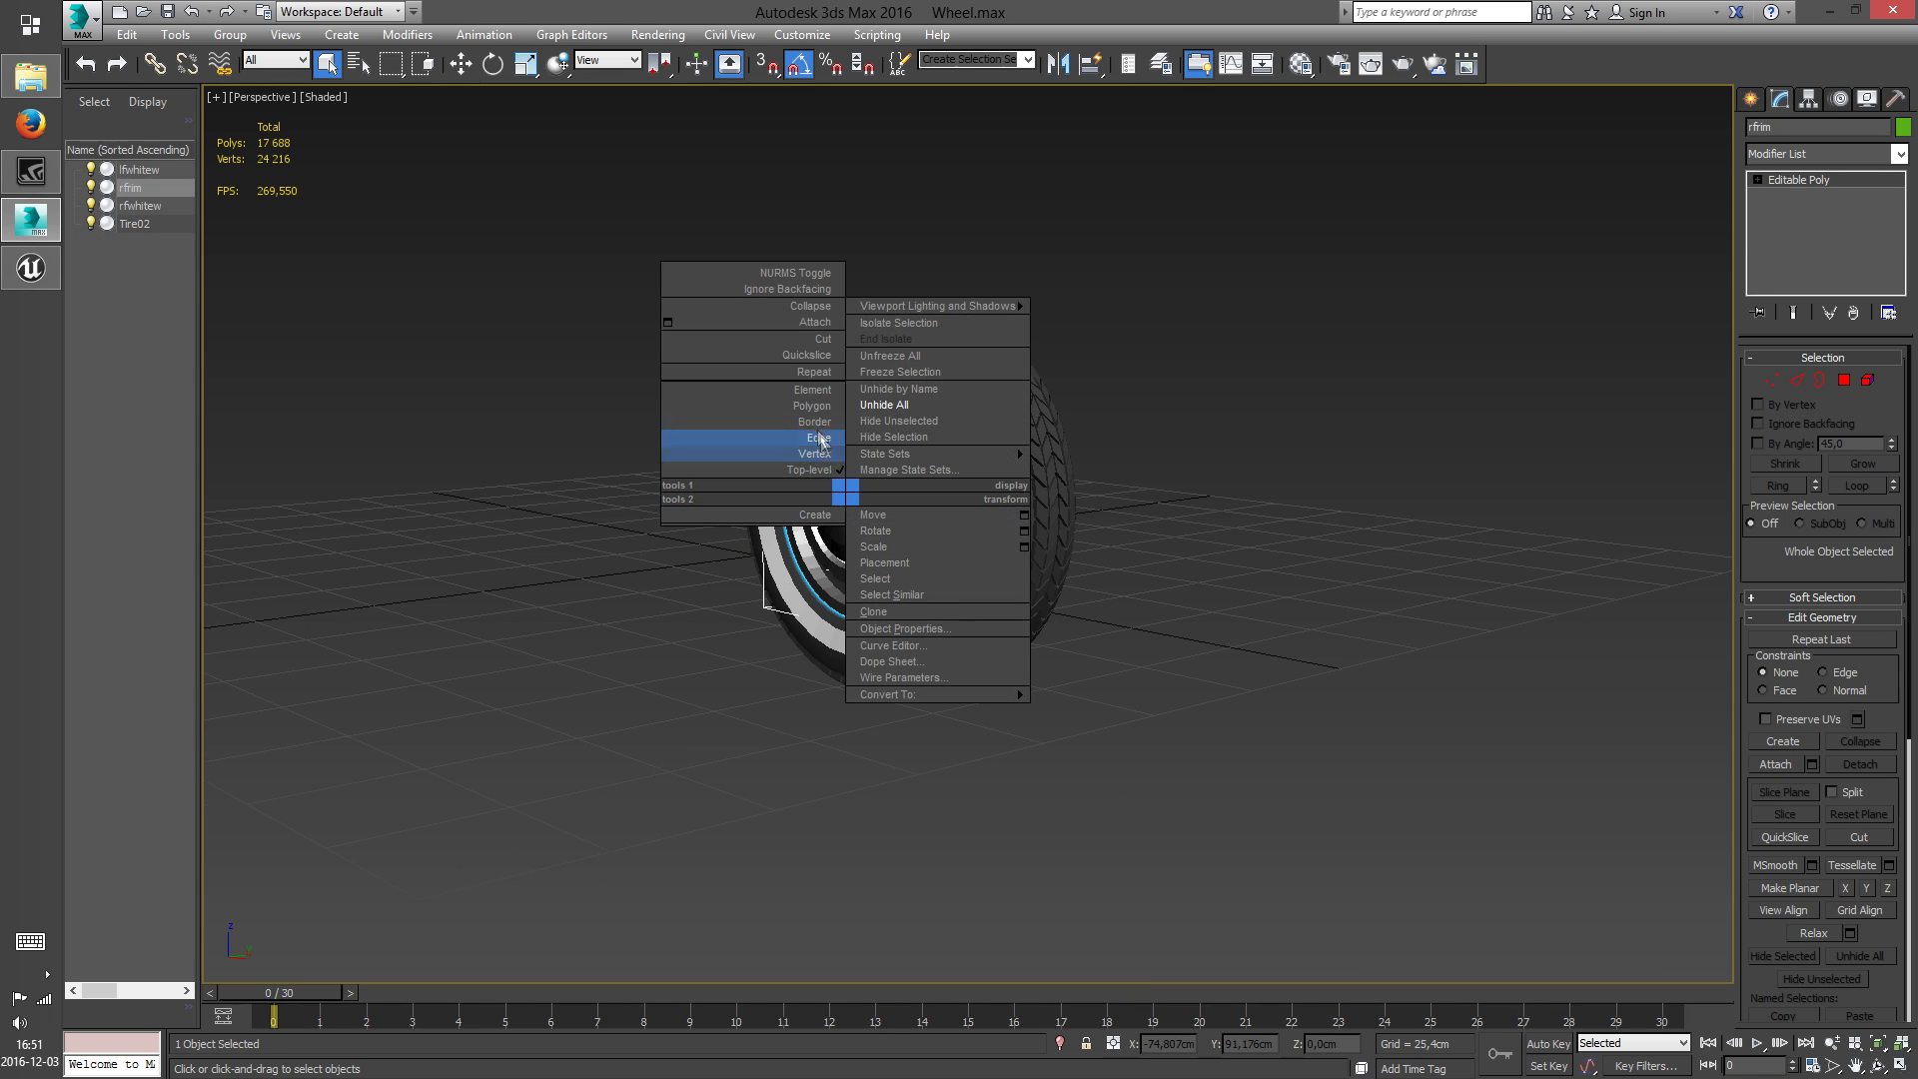
click(805, 322)
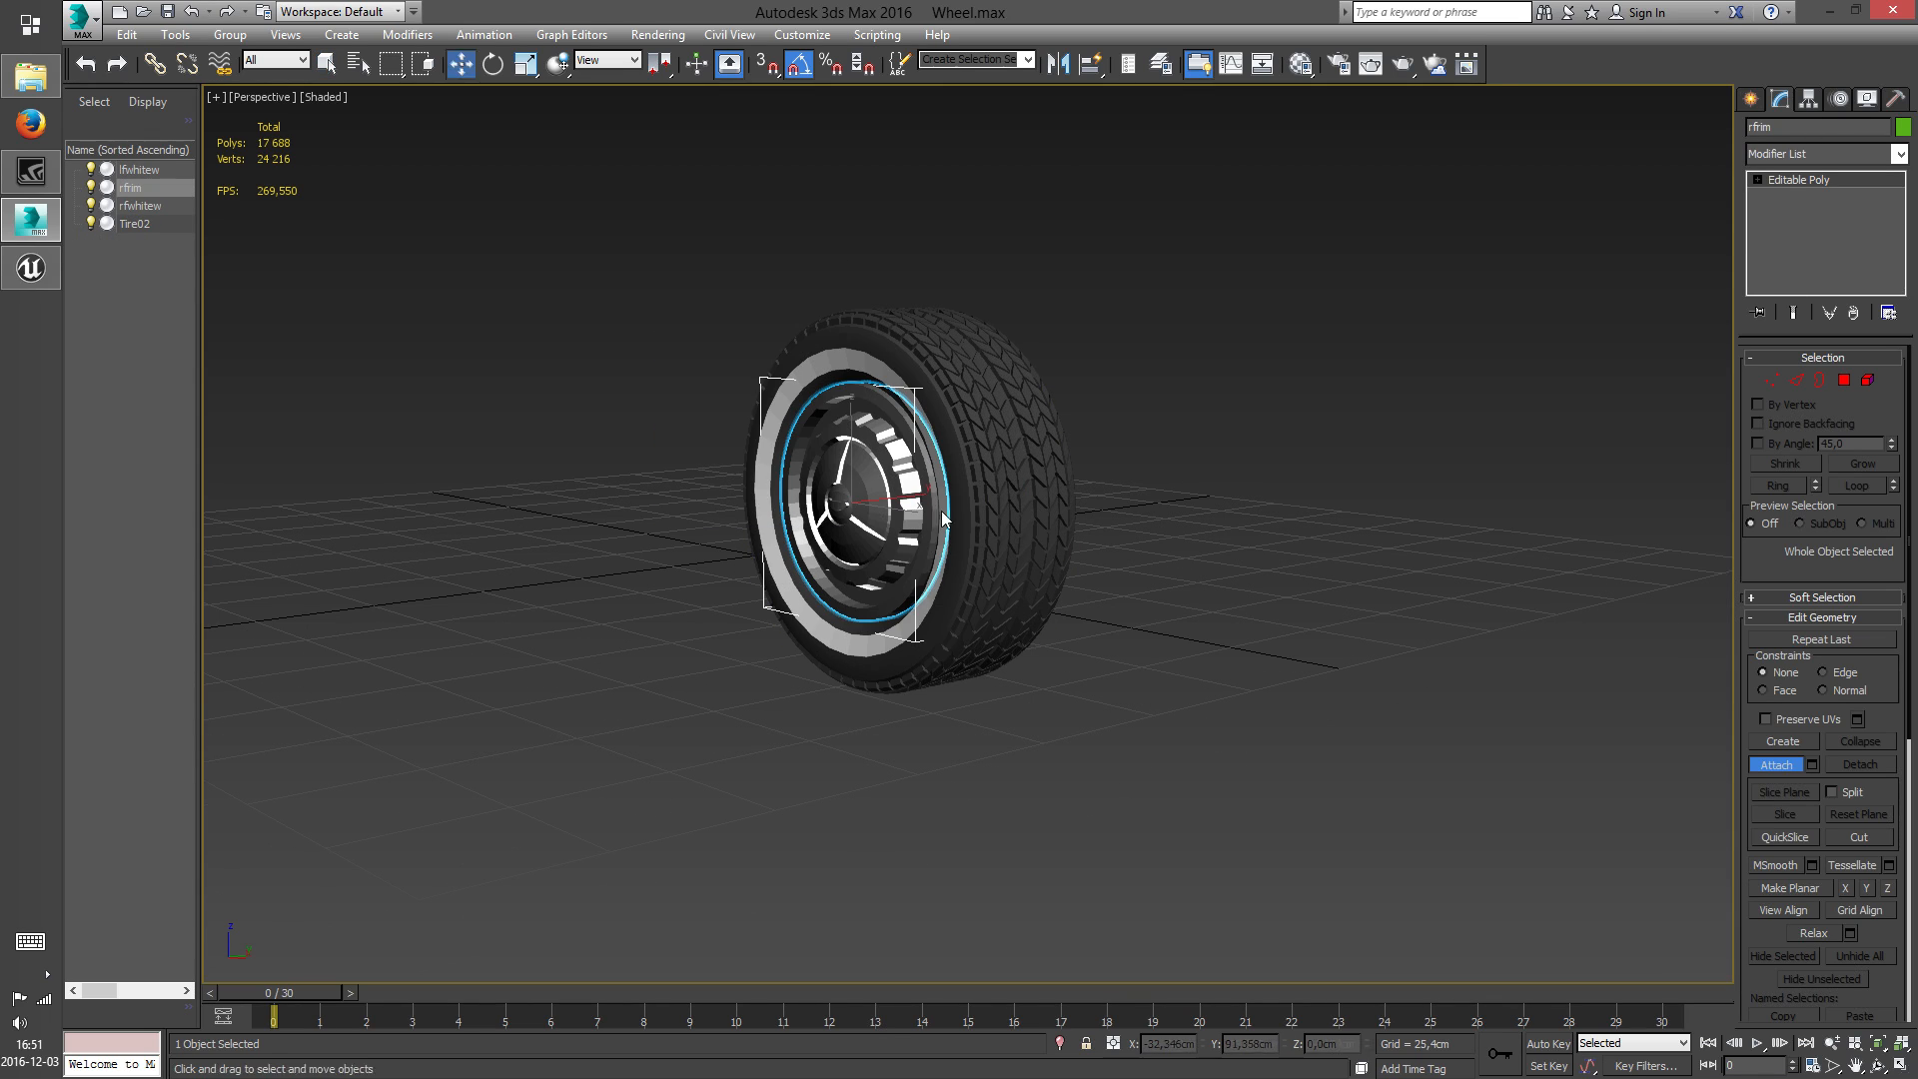
click(939, 518)
click(1083, 519)
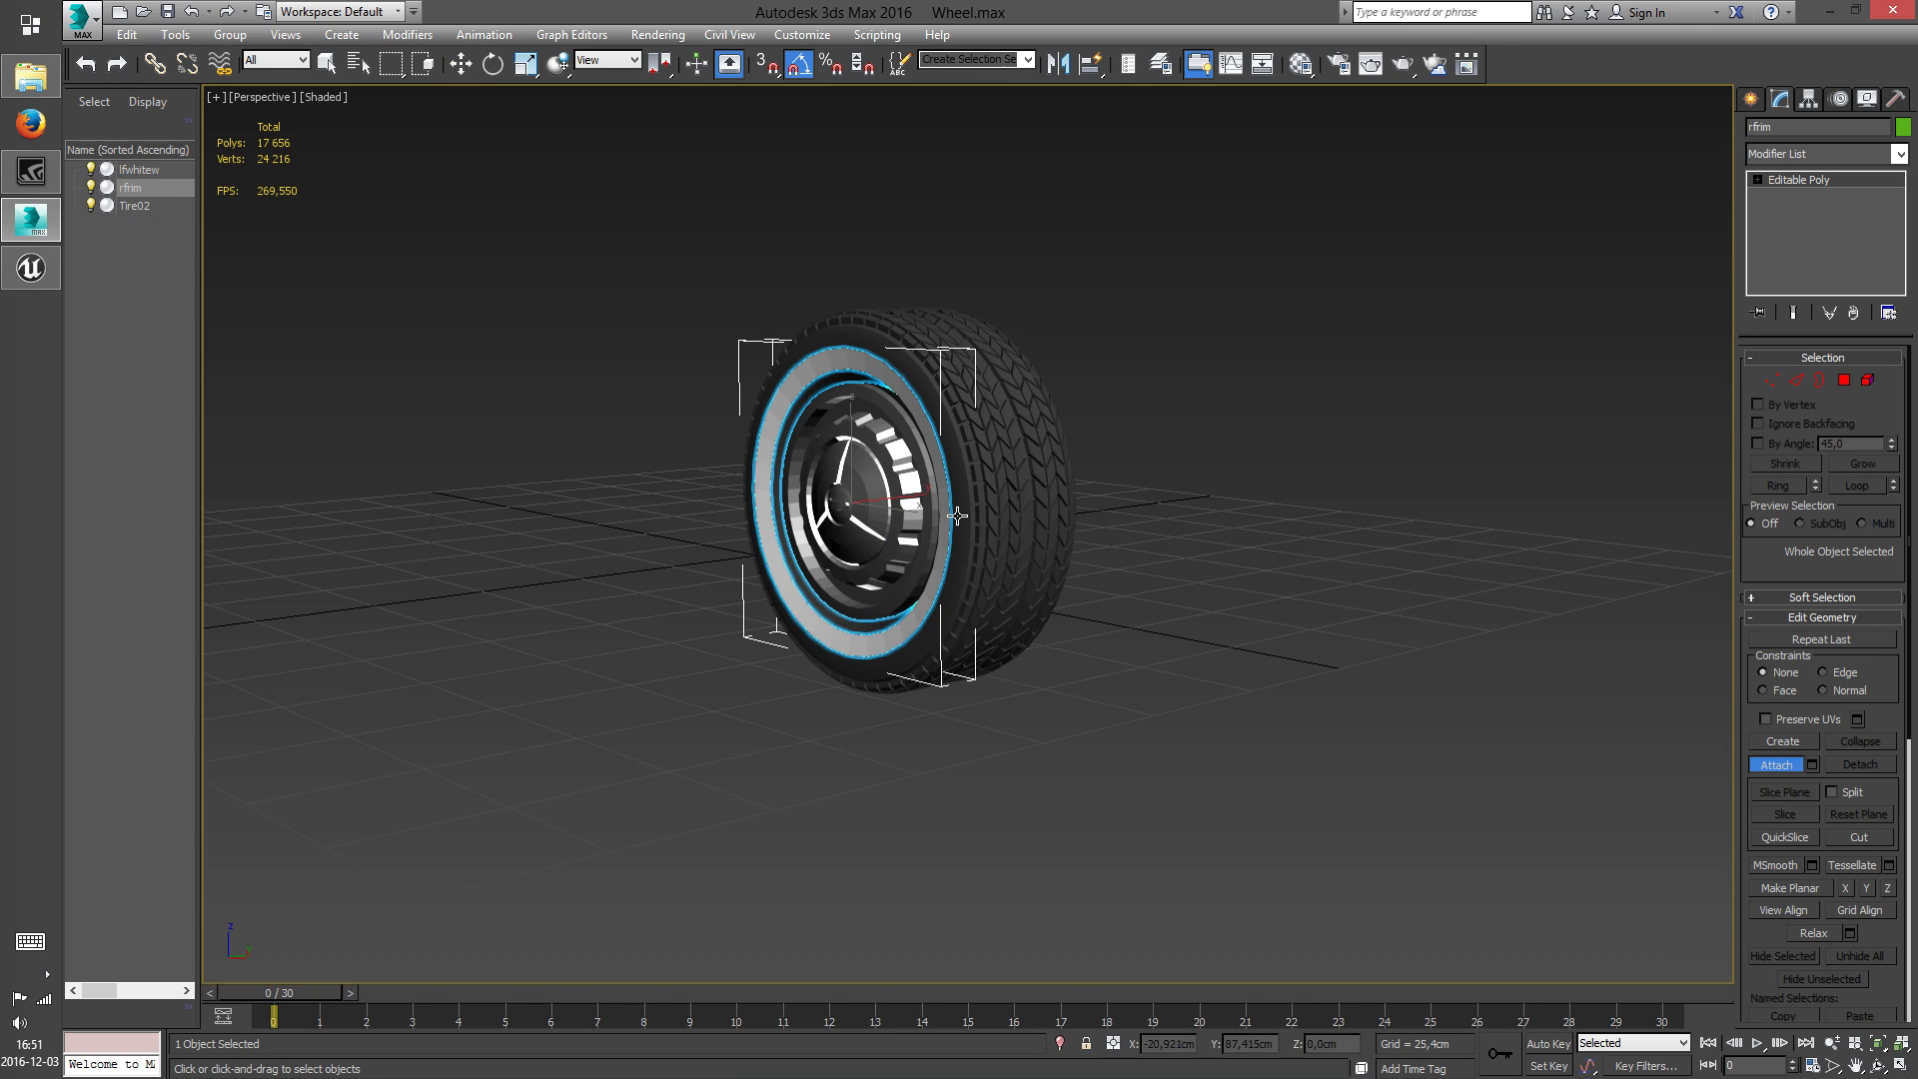
click(954, 515)
click(1105, 522)
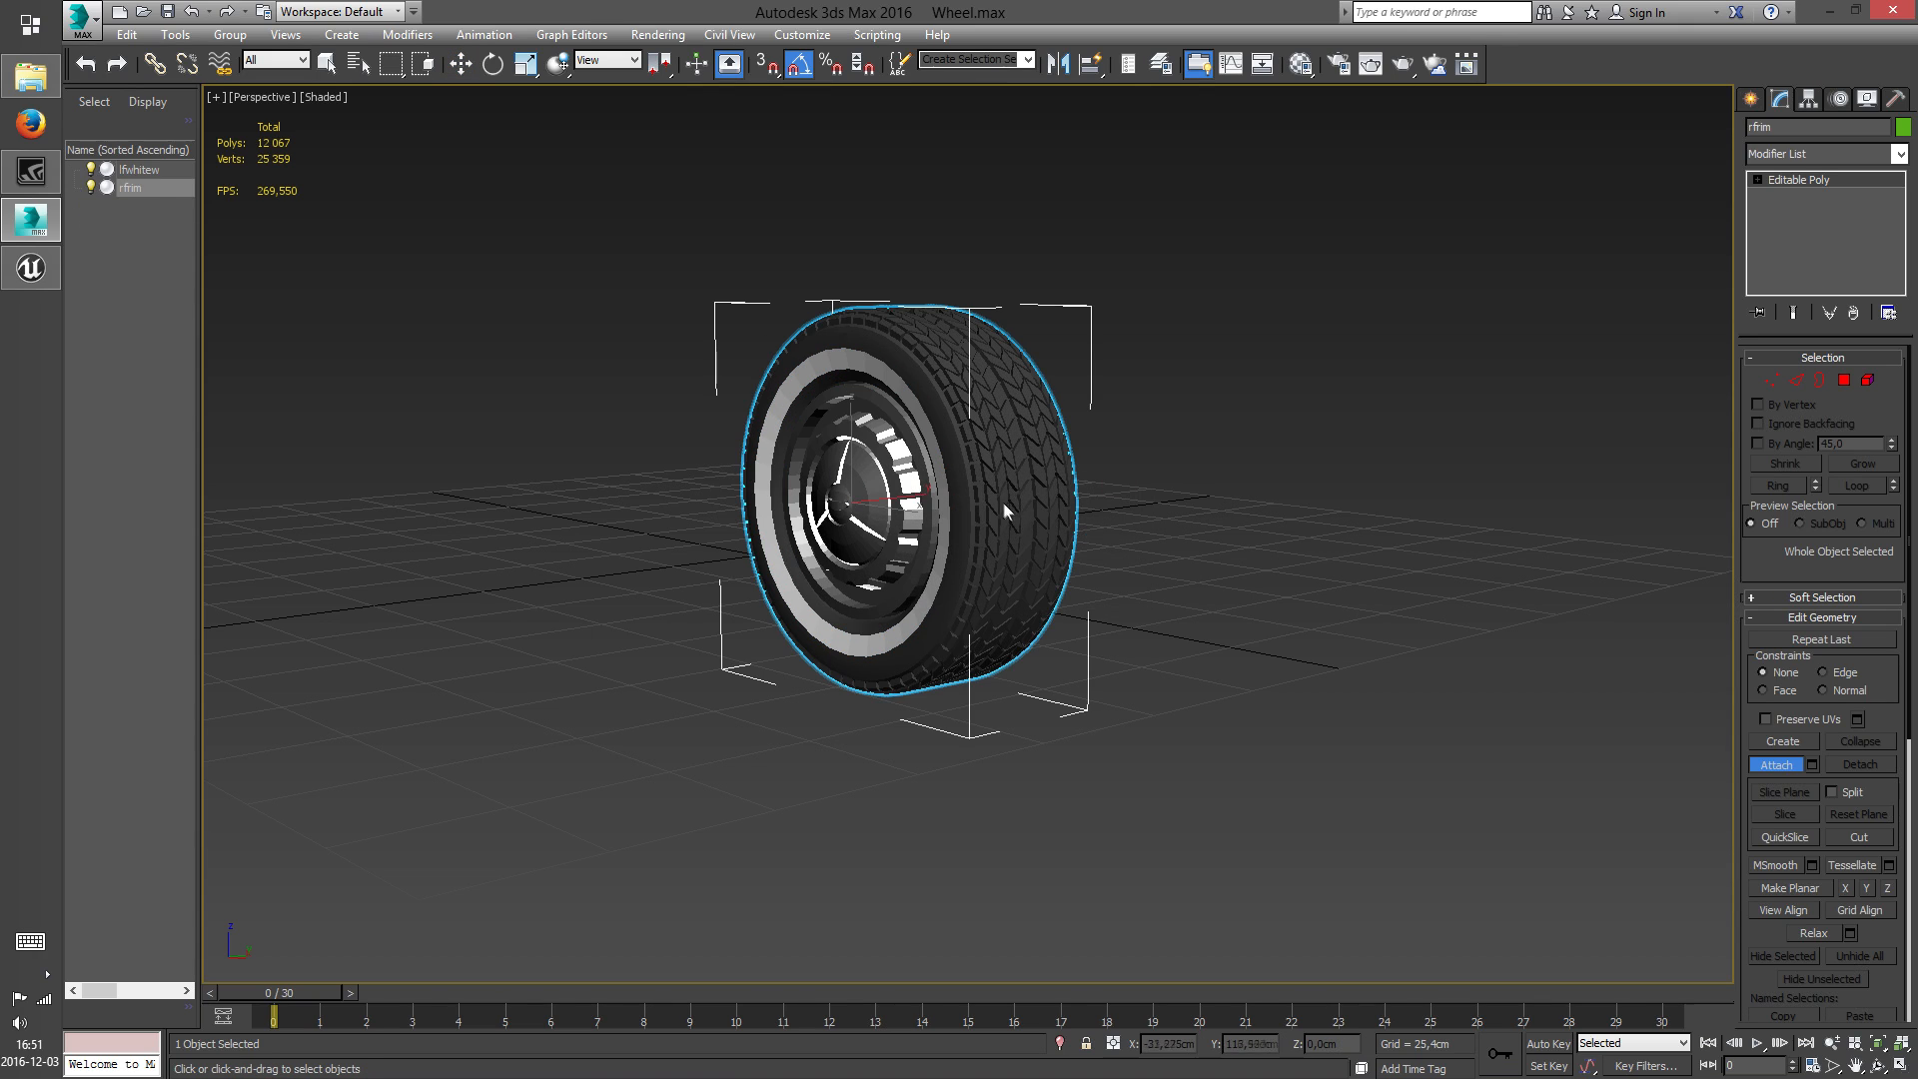
right_click(849, 497)
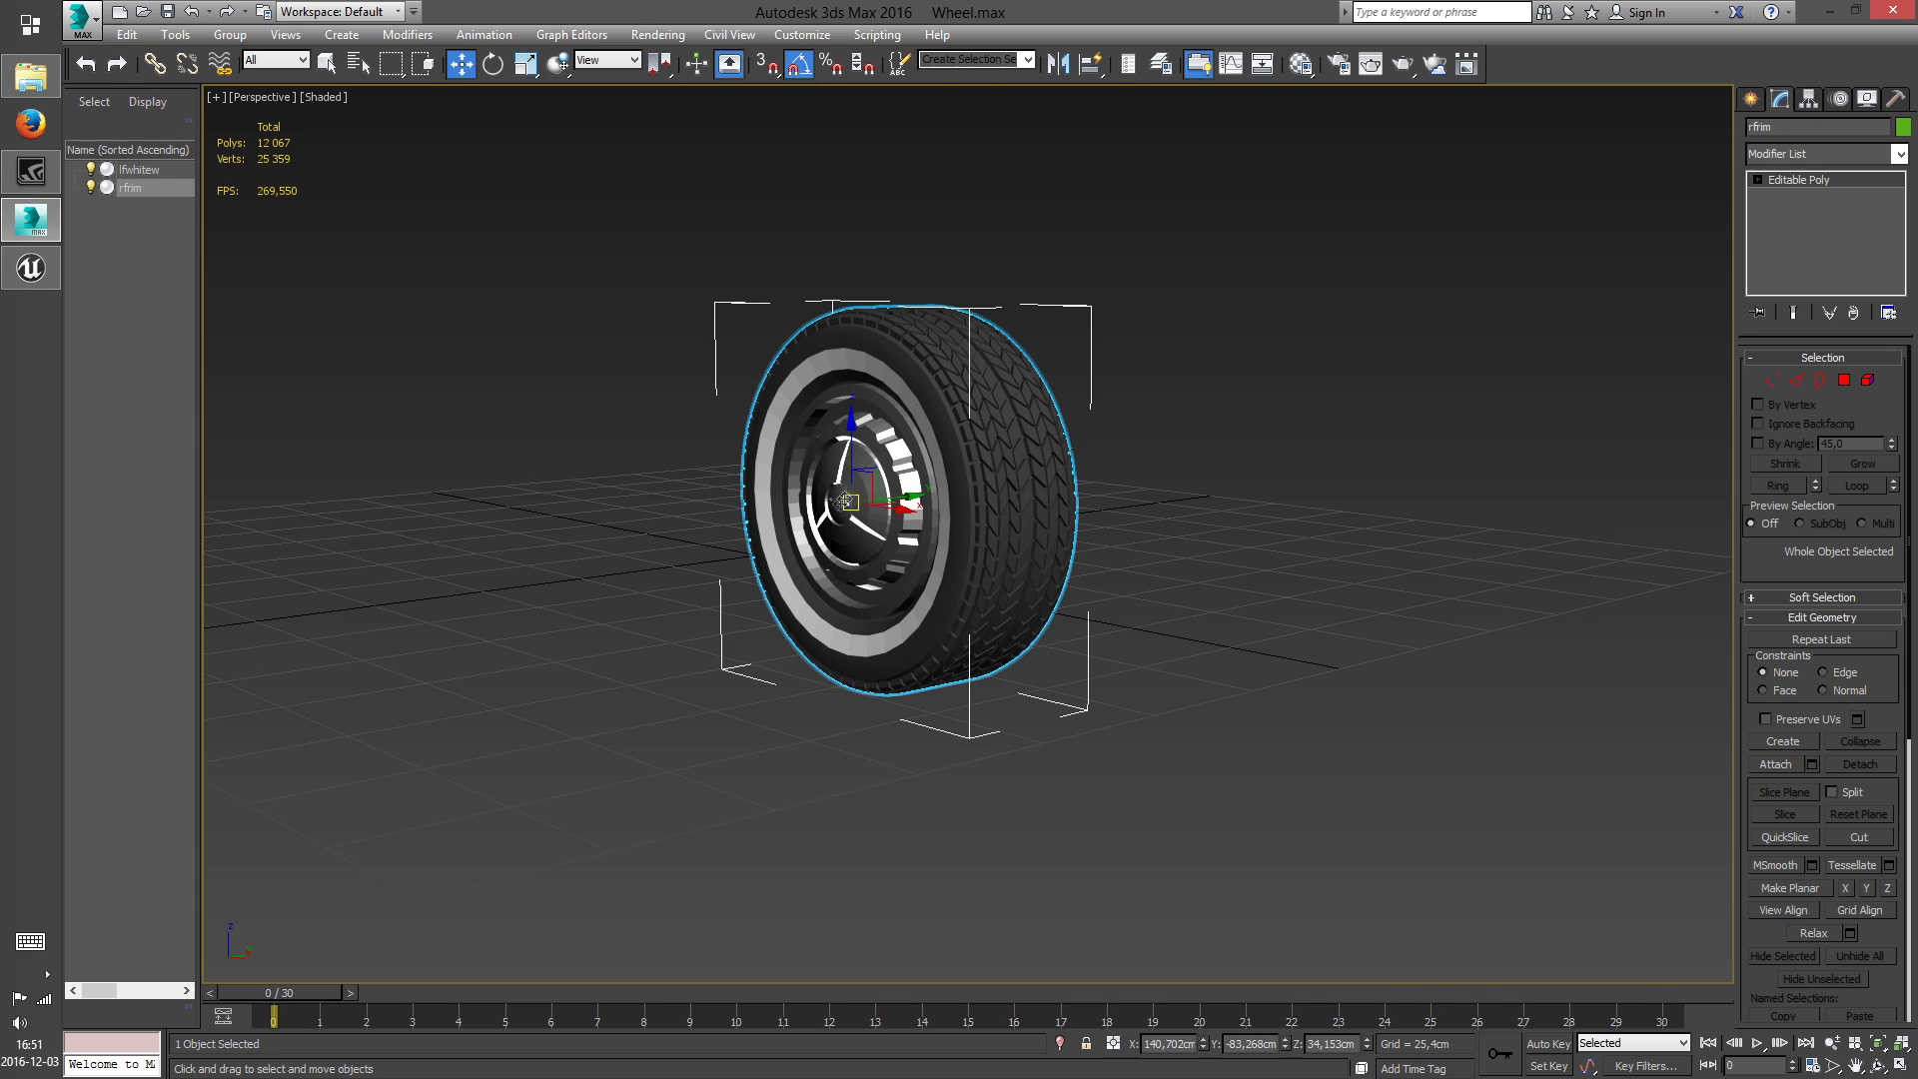
Attach lfwhitew to the rfrim wheel with the Match Material IDs to Material option
click(1878, 1067)
drag(1149, 529, 1005, 530)
right_click(1004, 530)
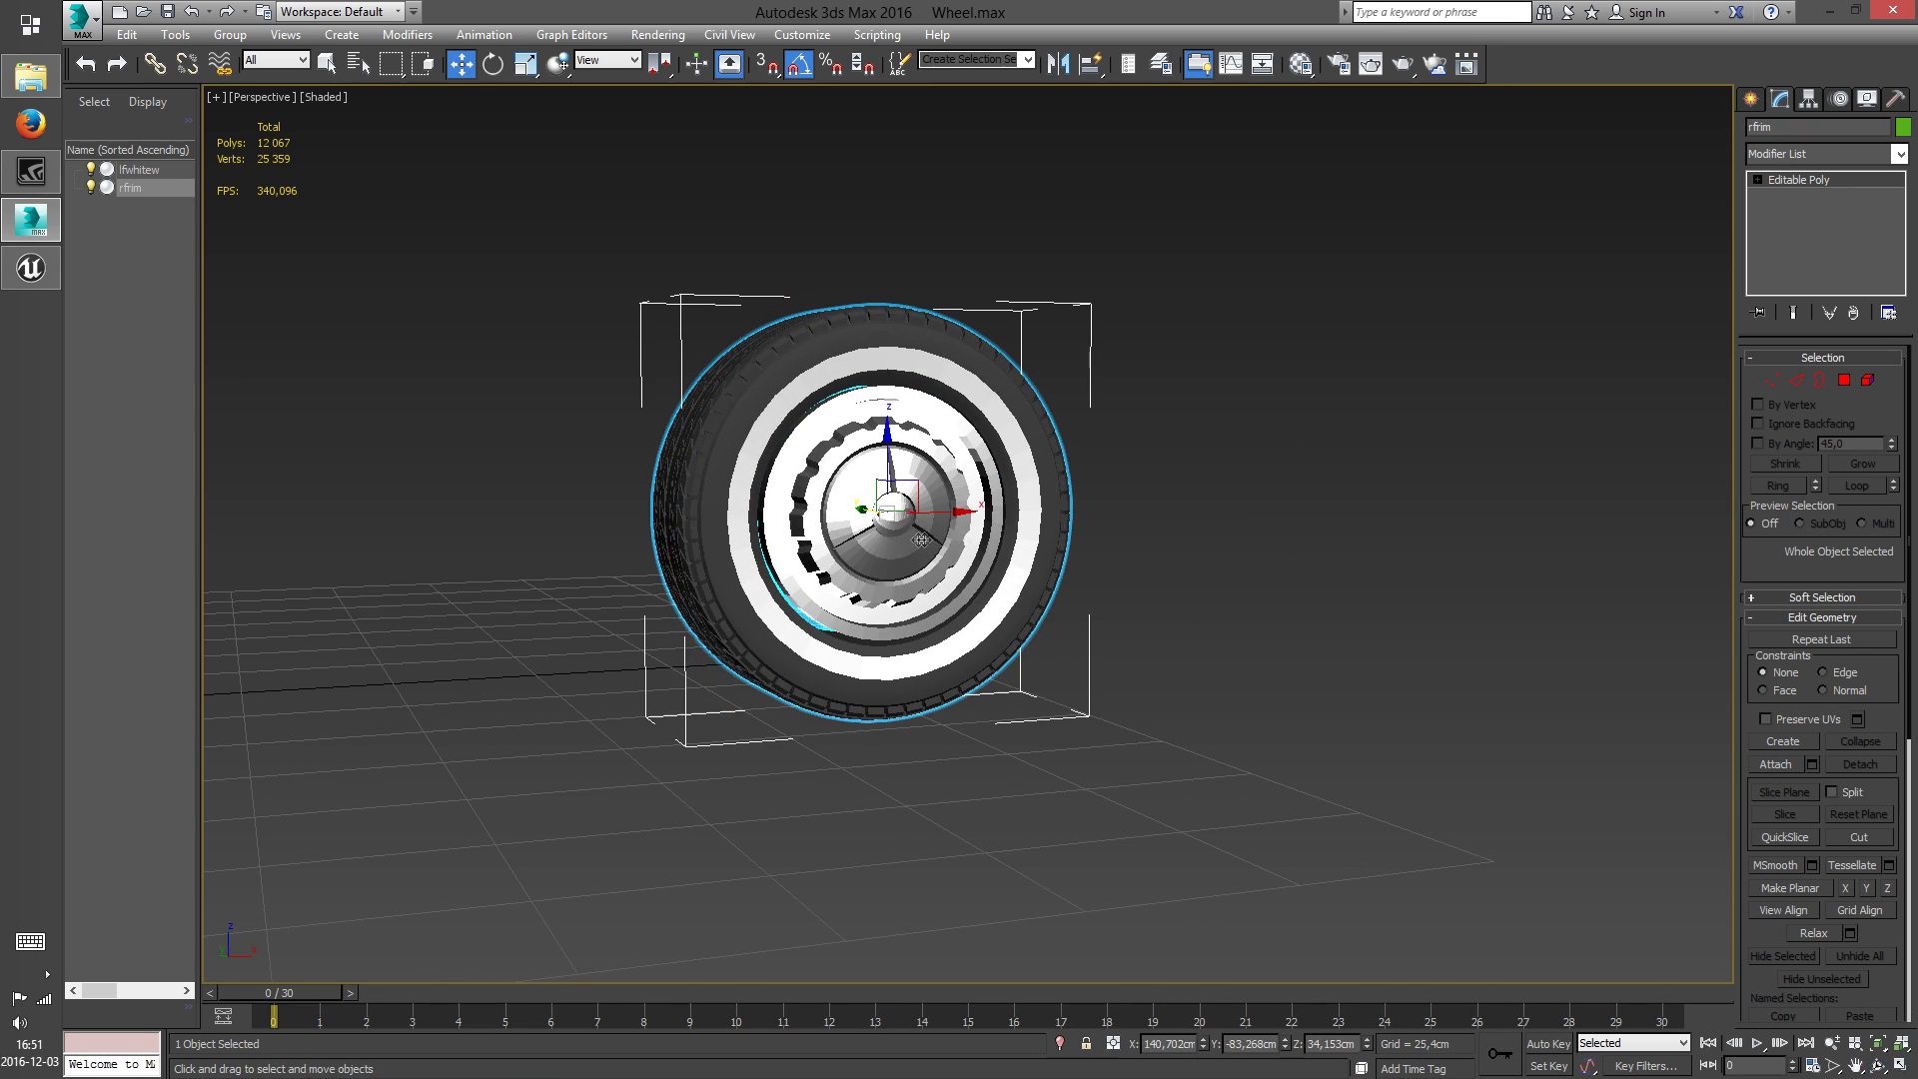
right_click(910, 534)
click(870, 365)
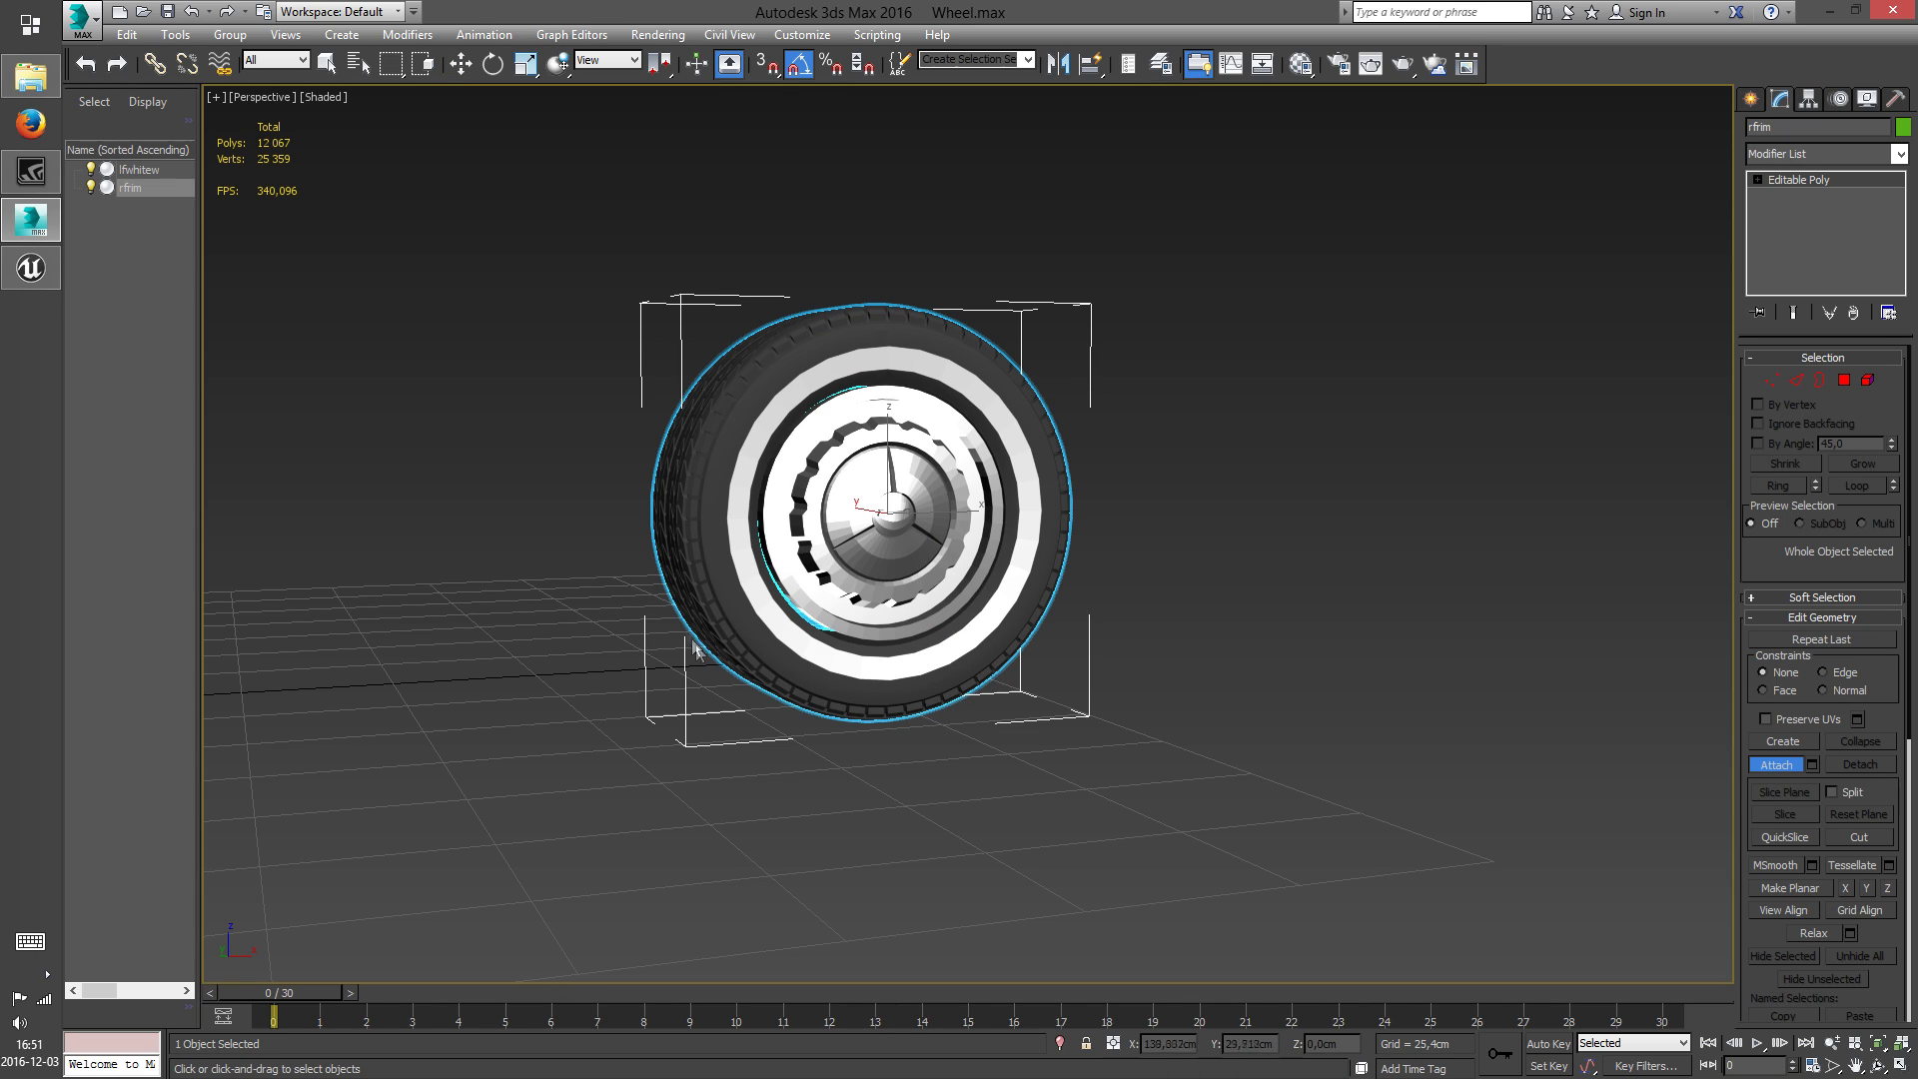
click(135, 169)
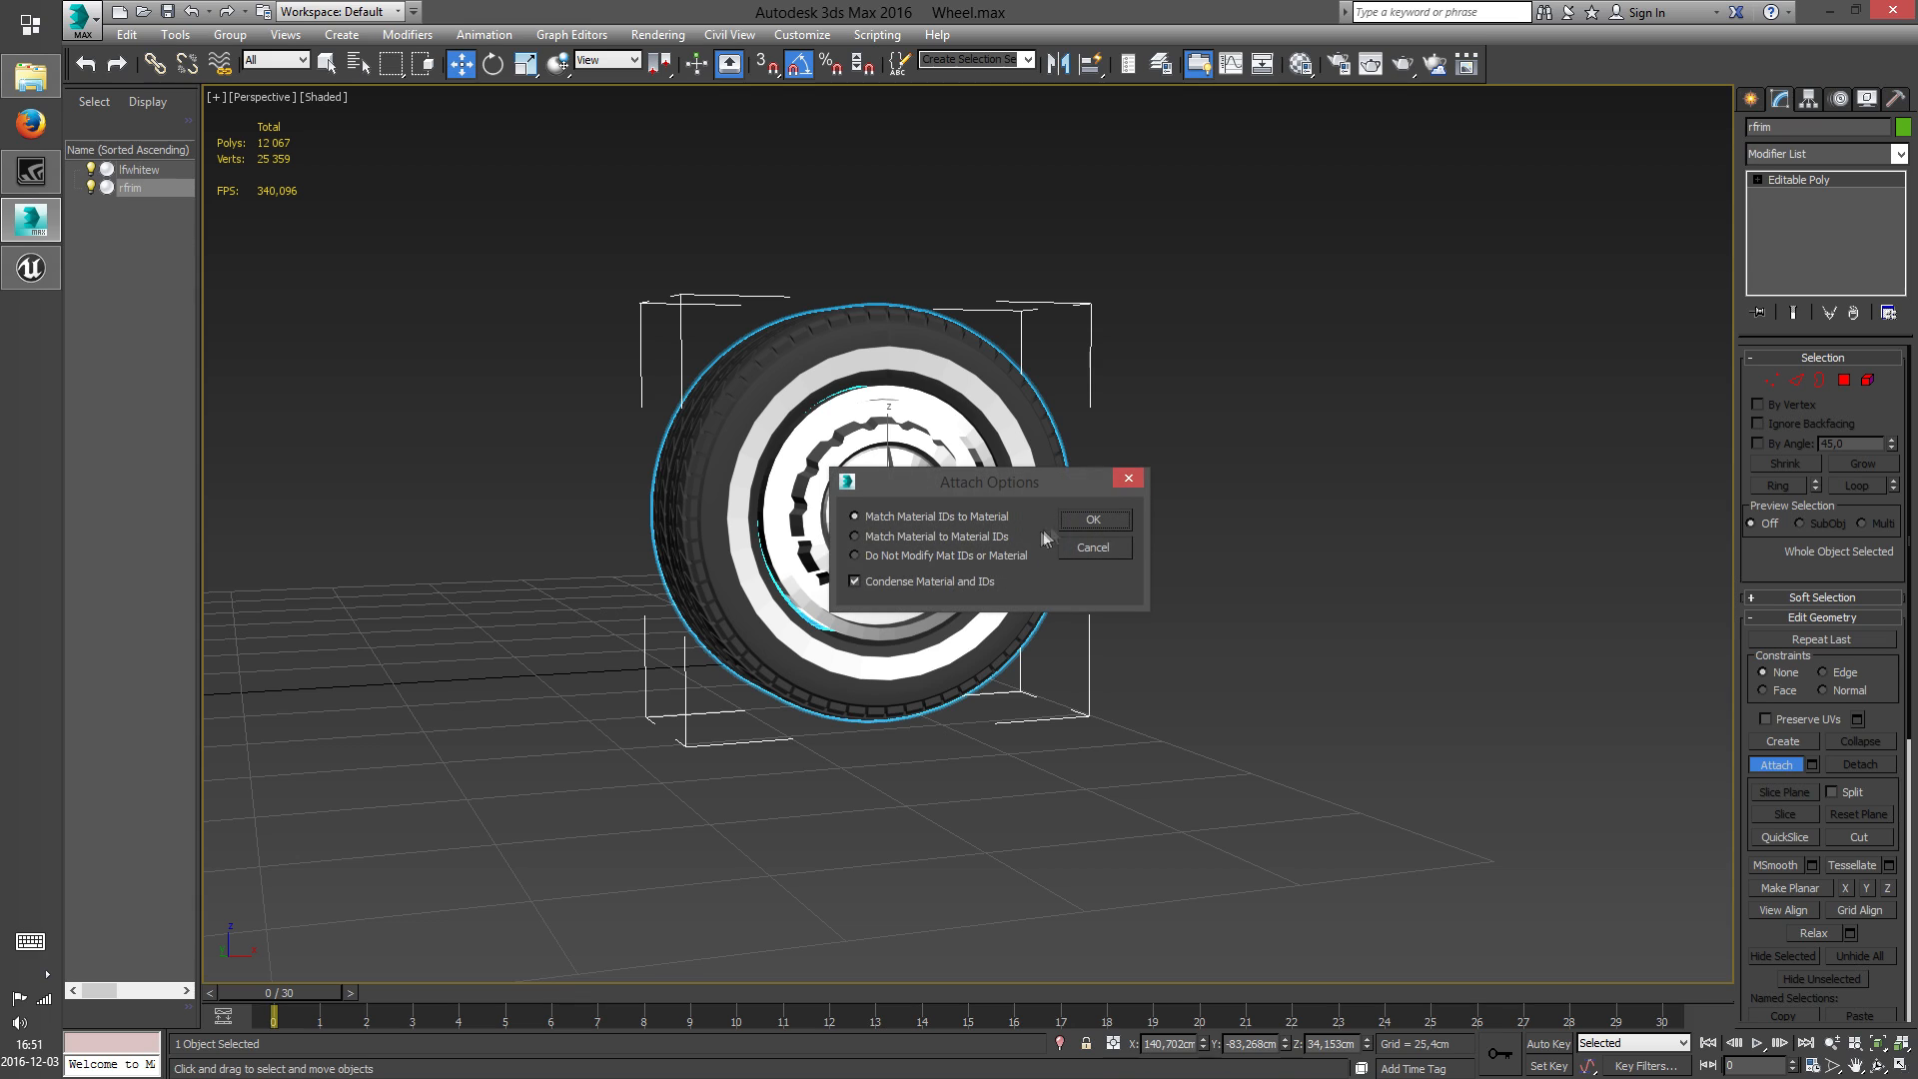
click(1089, 521)
scroll(1049, 607, down, 5)
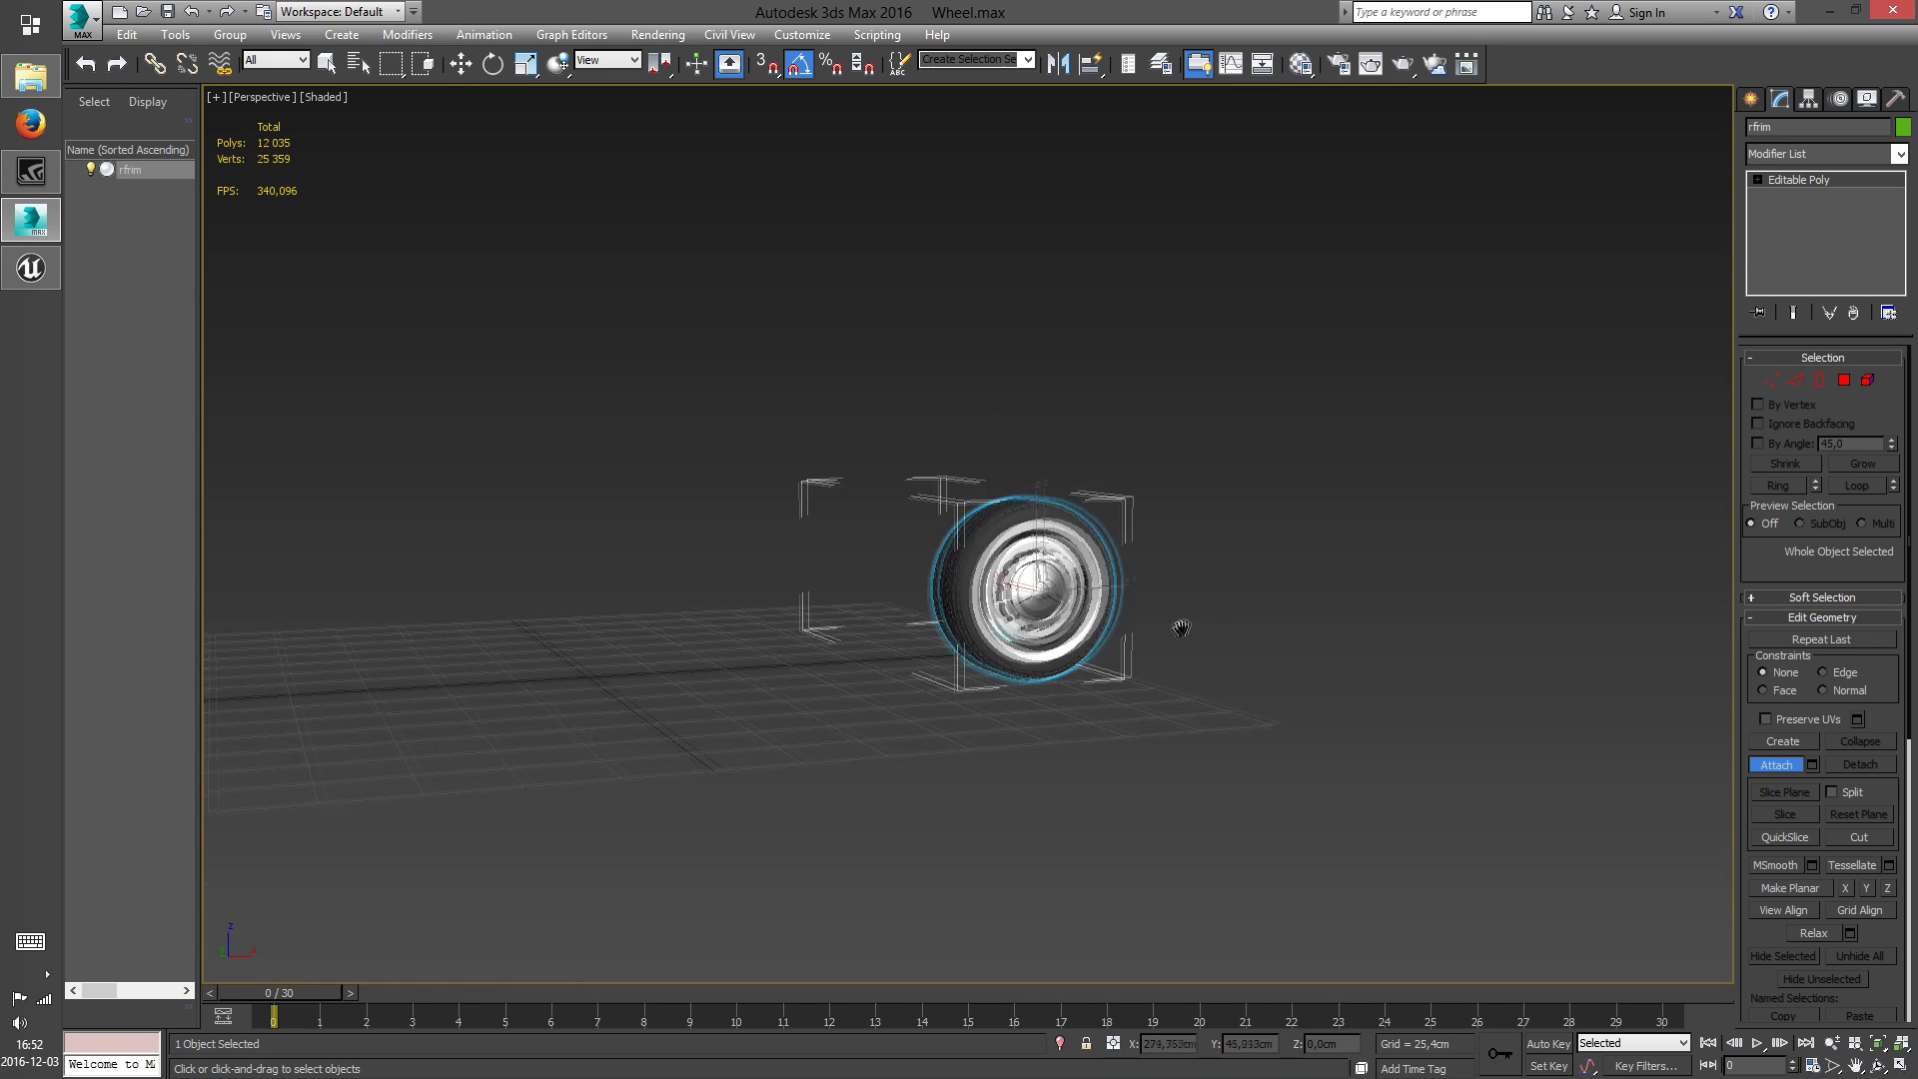
Delete the stray whitewall polygons on the far side of the grid from rfrim and return to object level
click(1879, 1067)
drag(1019, 637, 1109, 686)
right_click(904, 599)
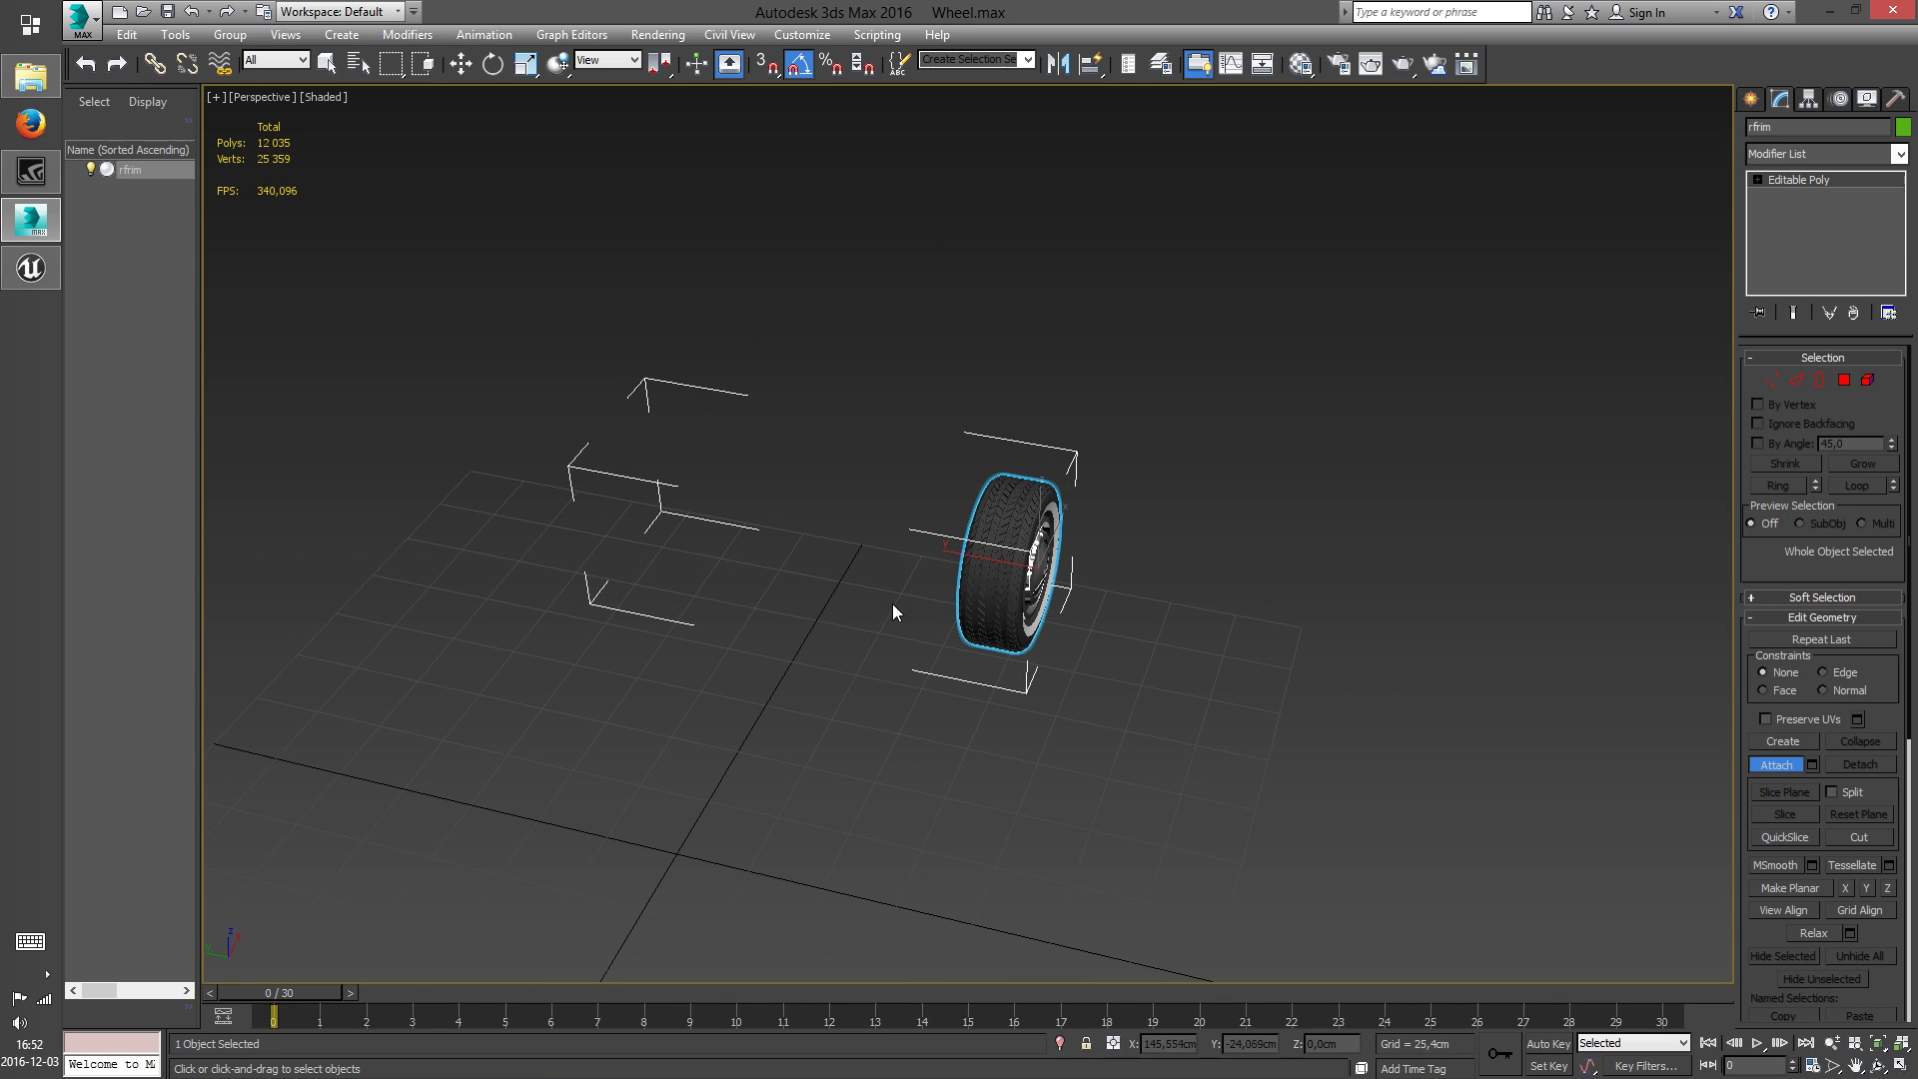
key(w)
right_click(865, 590)
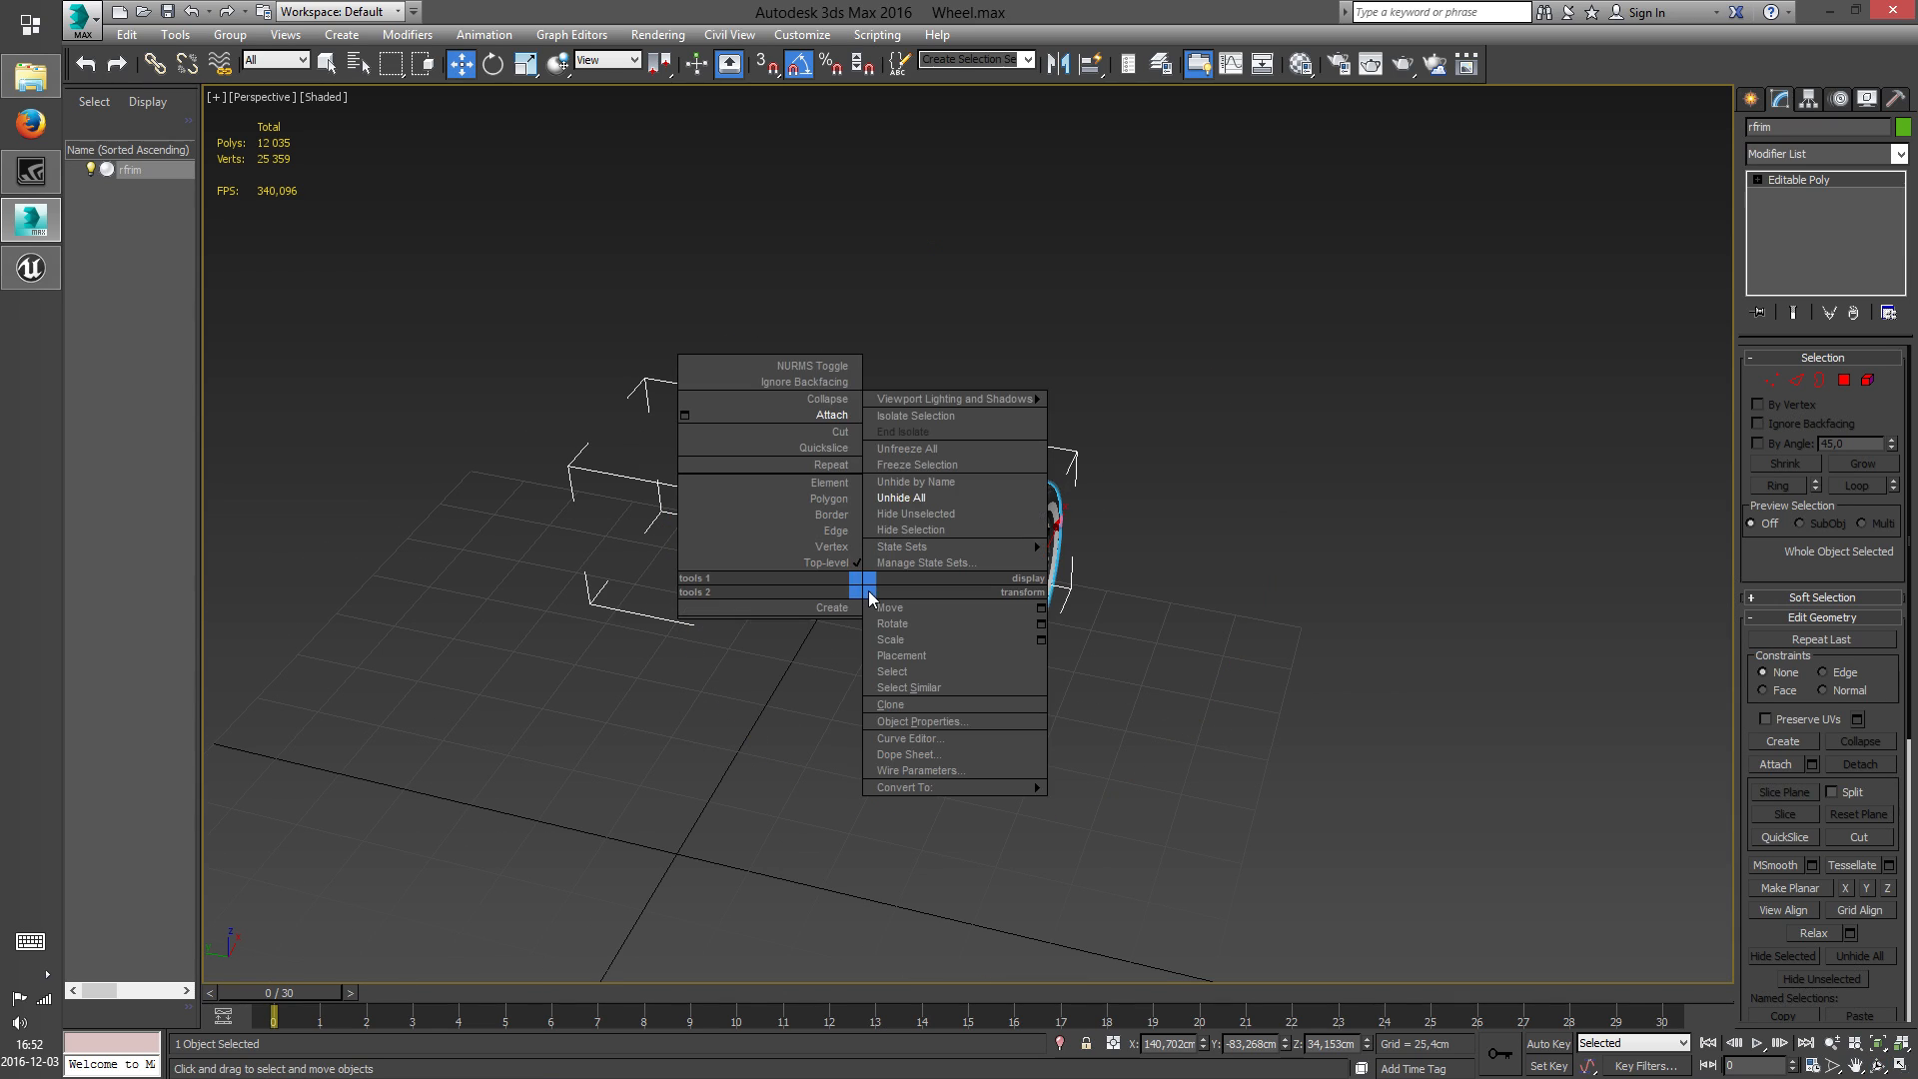
click(829, 499)
drag(449, 347, 835, 706)
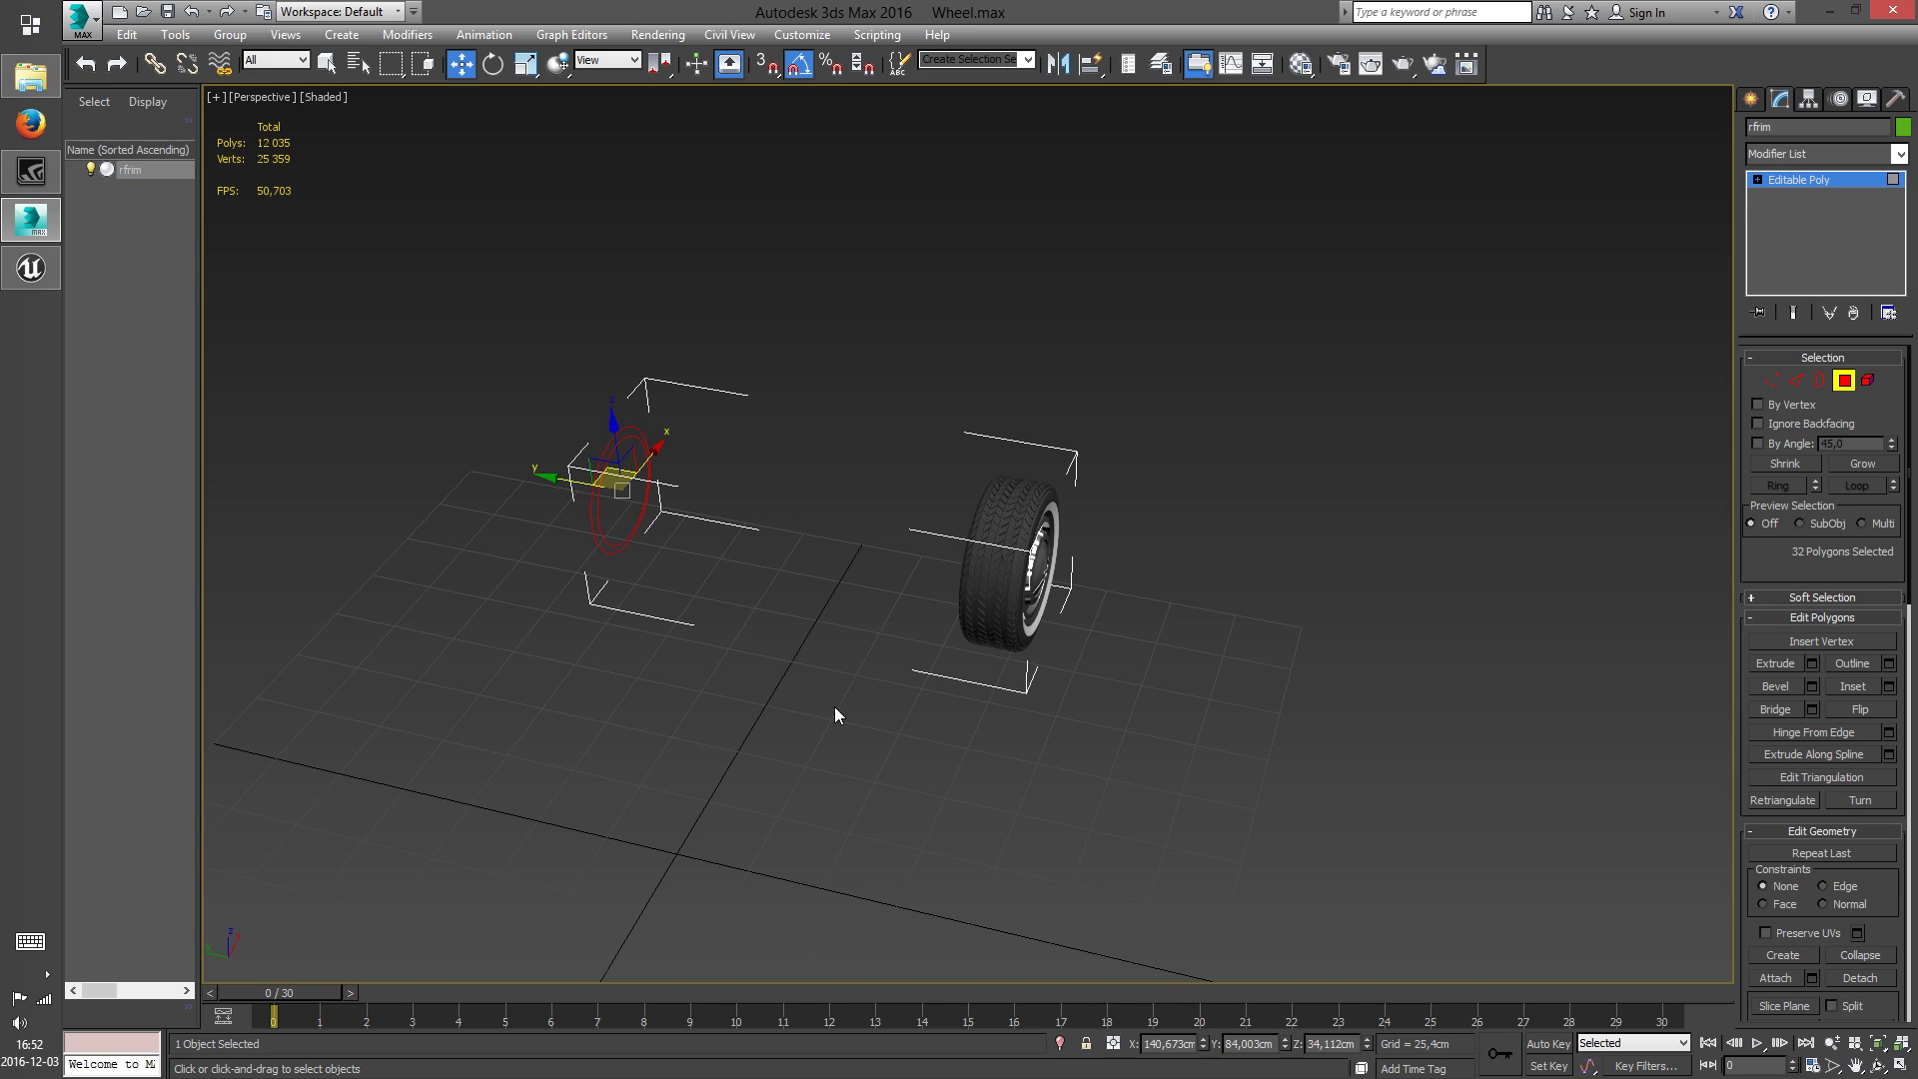
key(Delete)
right_click(902, 602)
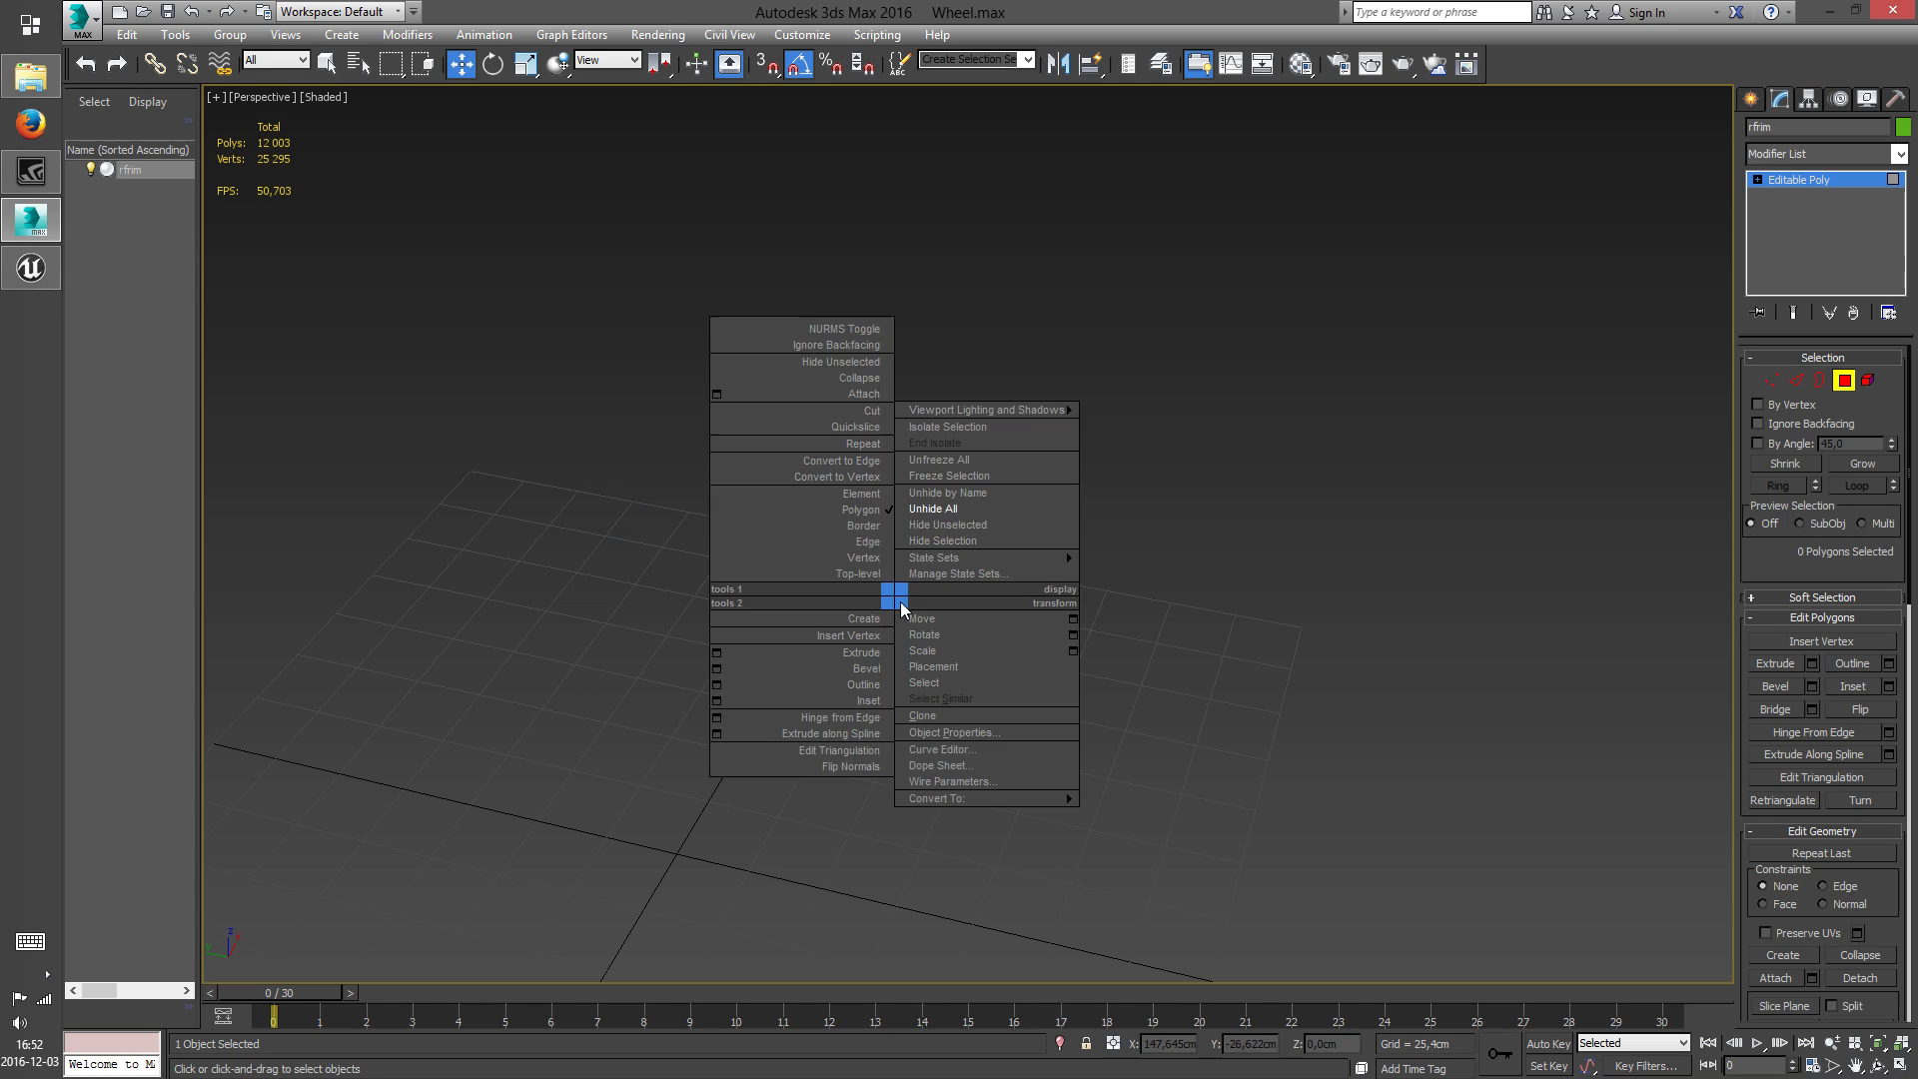
click(849, 573)
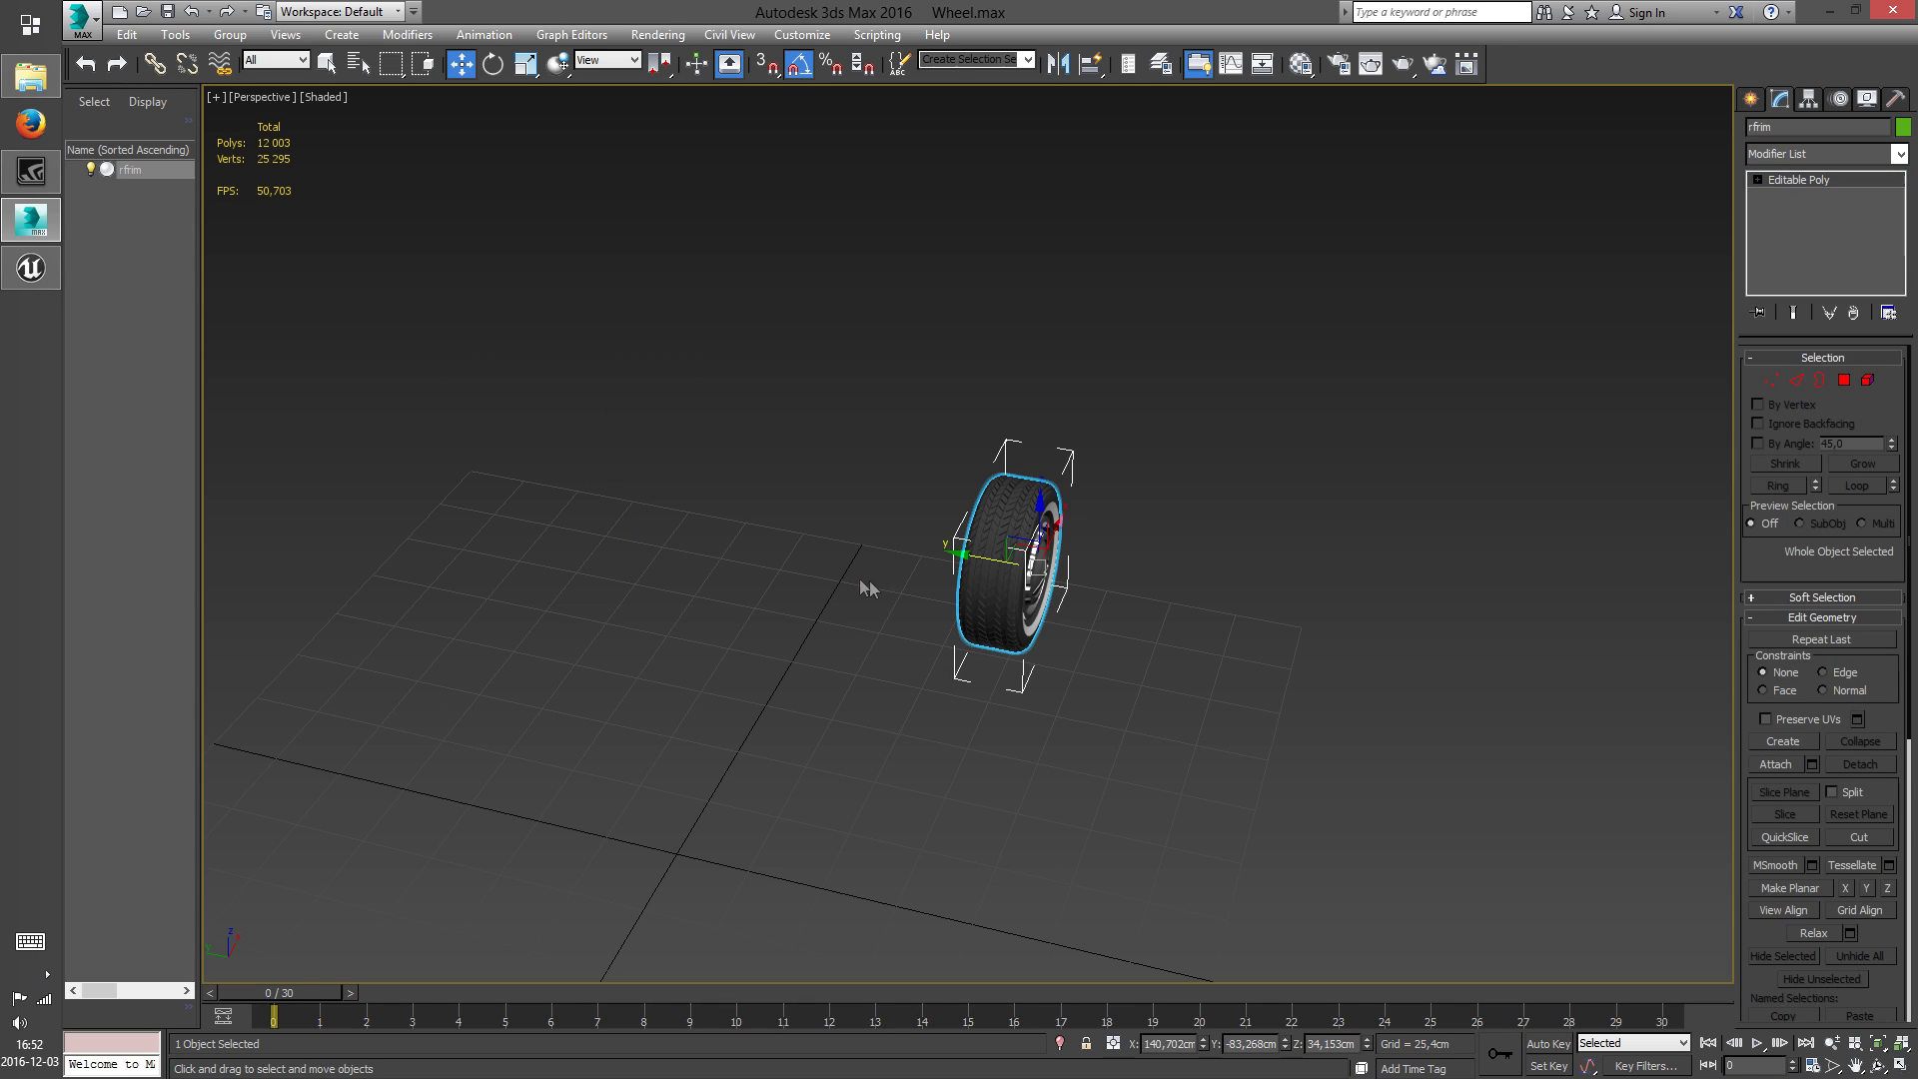
Center the wheel's pivot to the object and align it to the world axes
click(1804, 100)
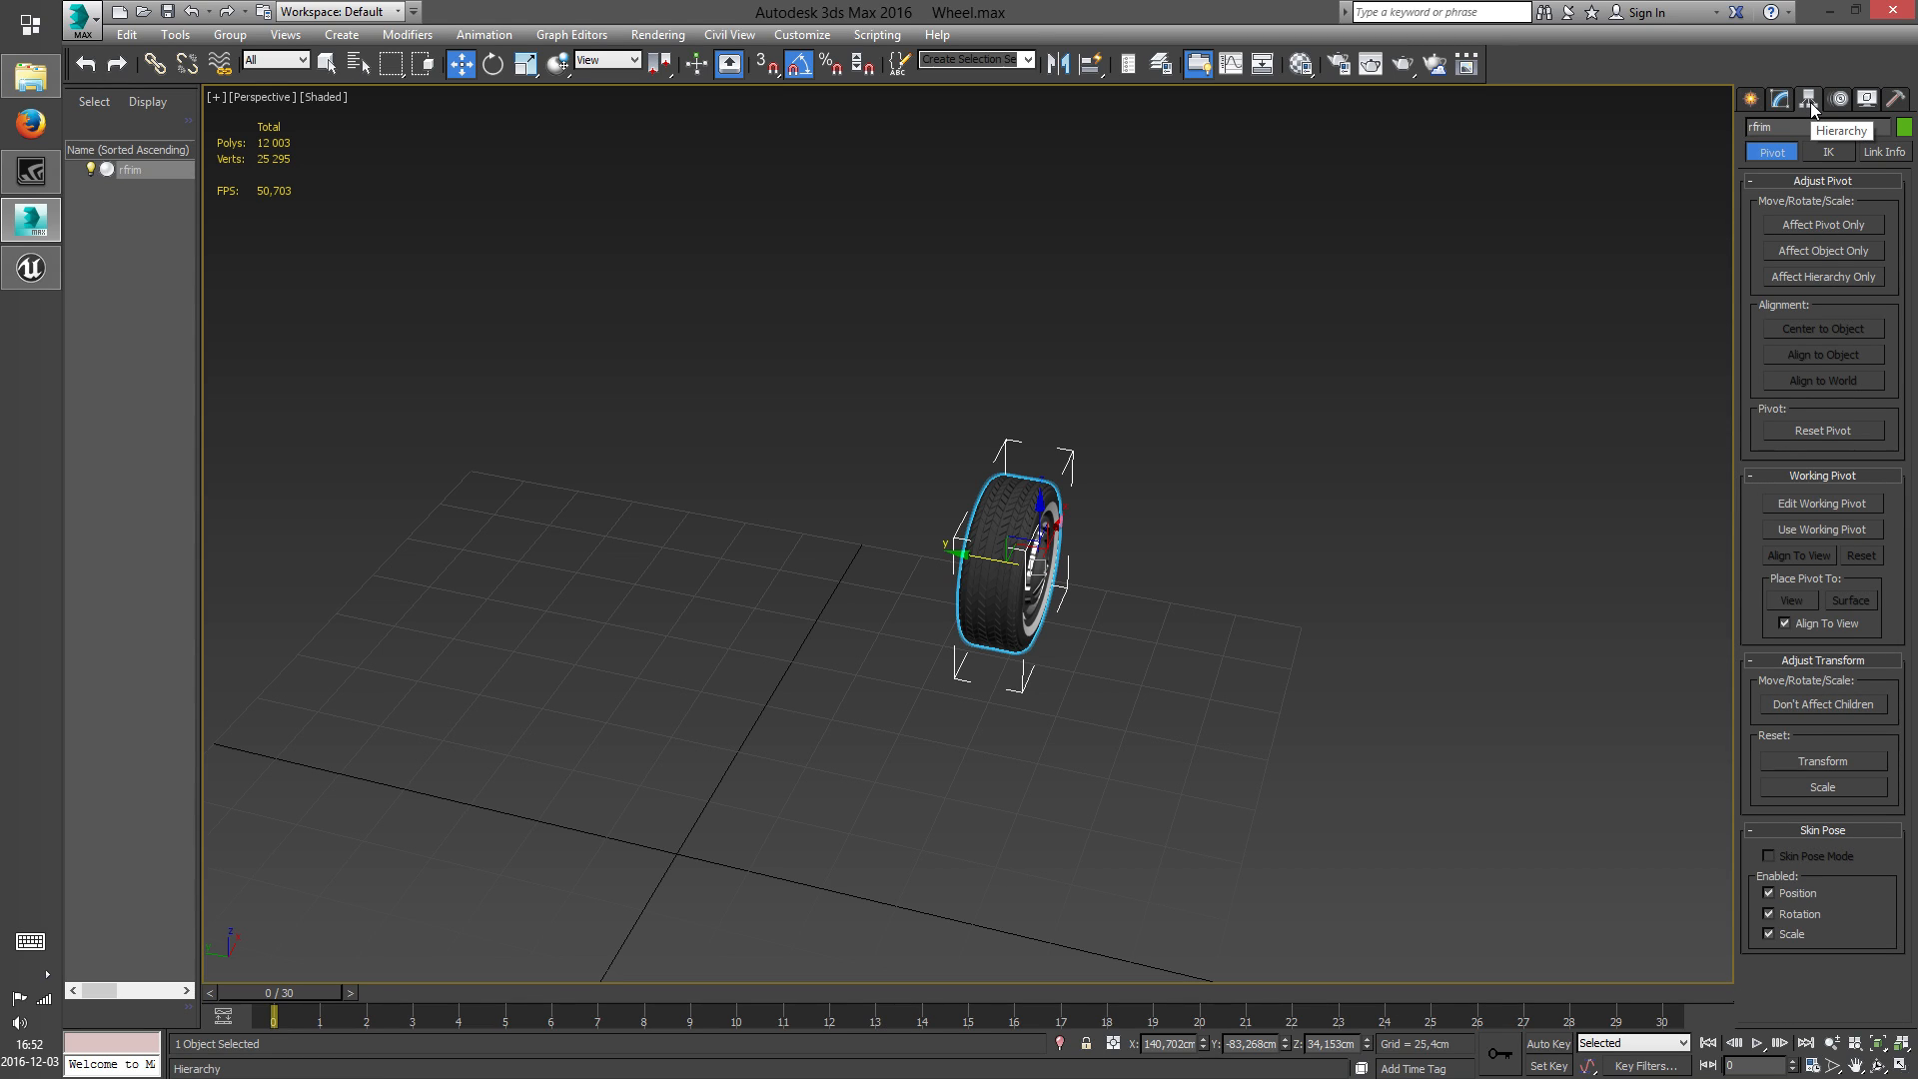
click(1823, 224)
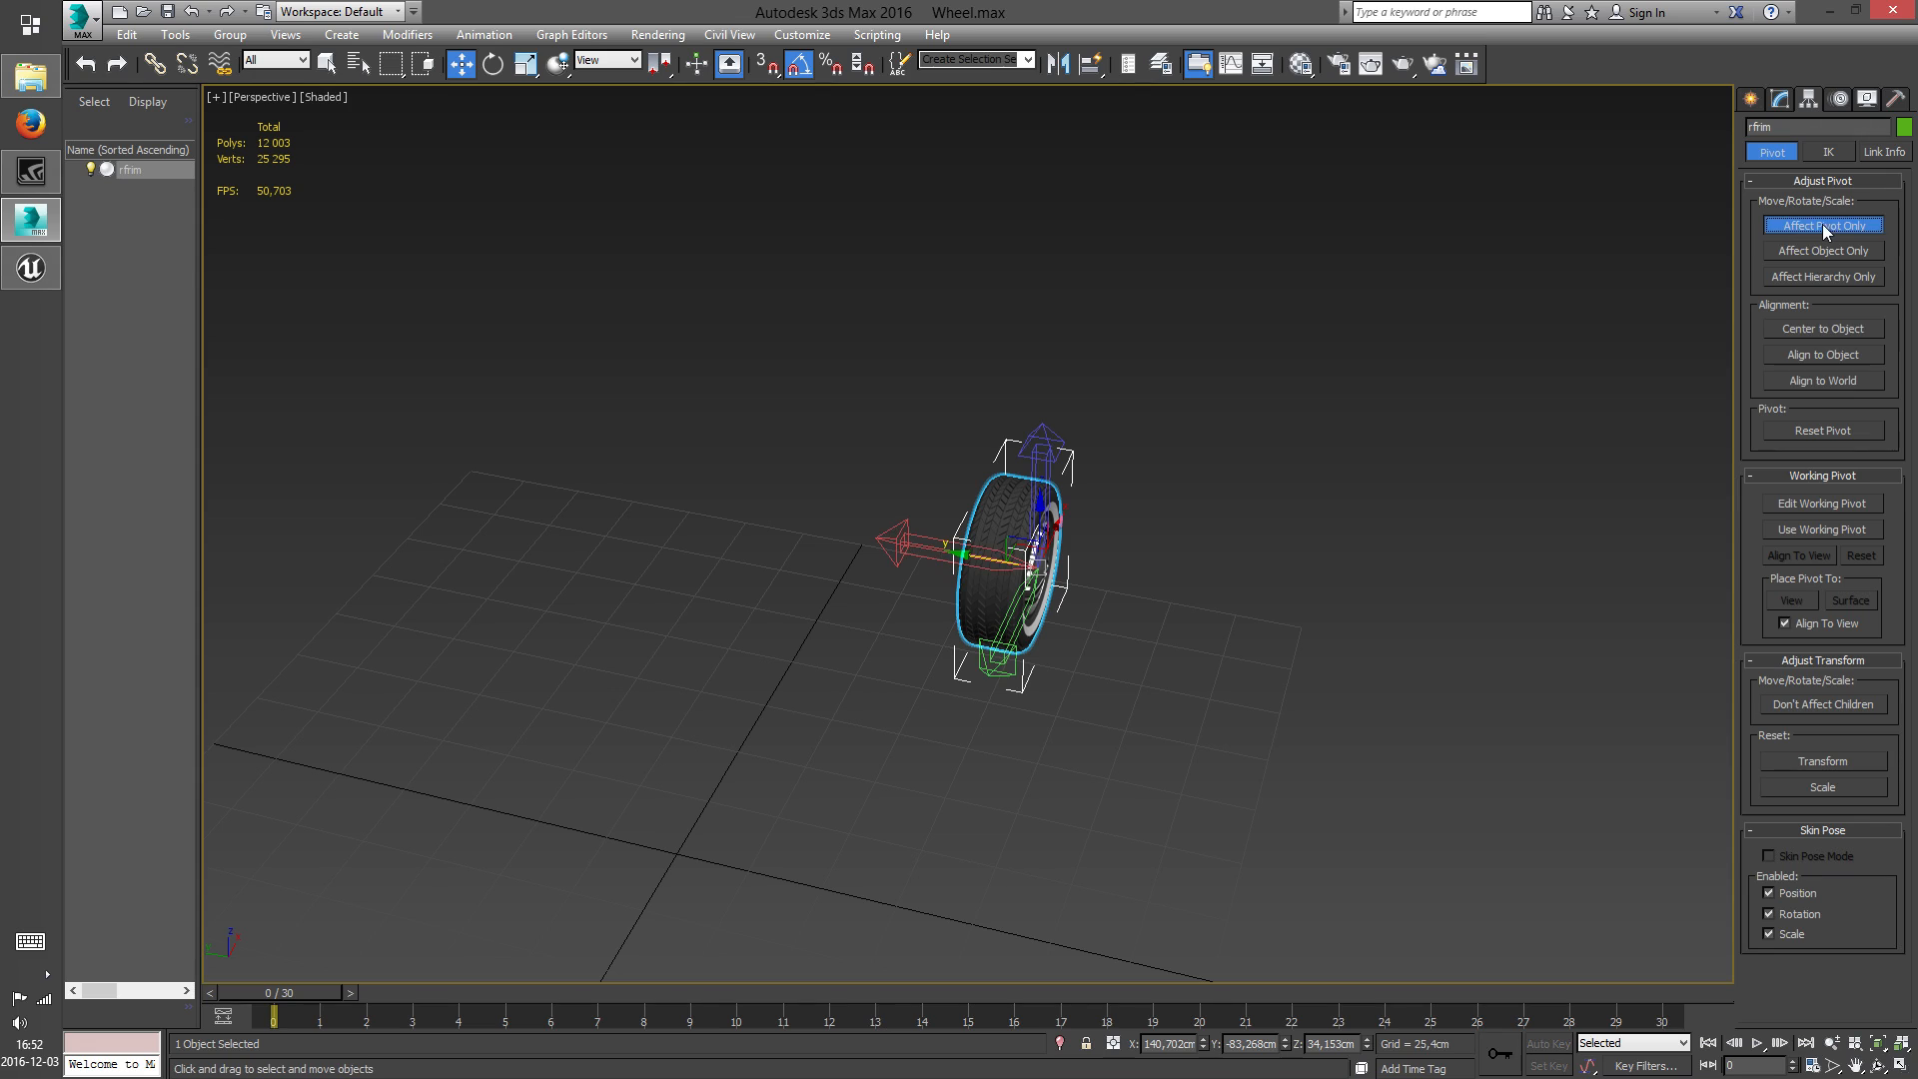
click(1818, 328)
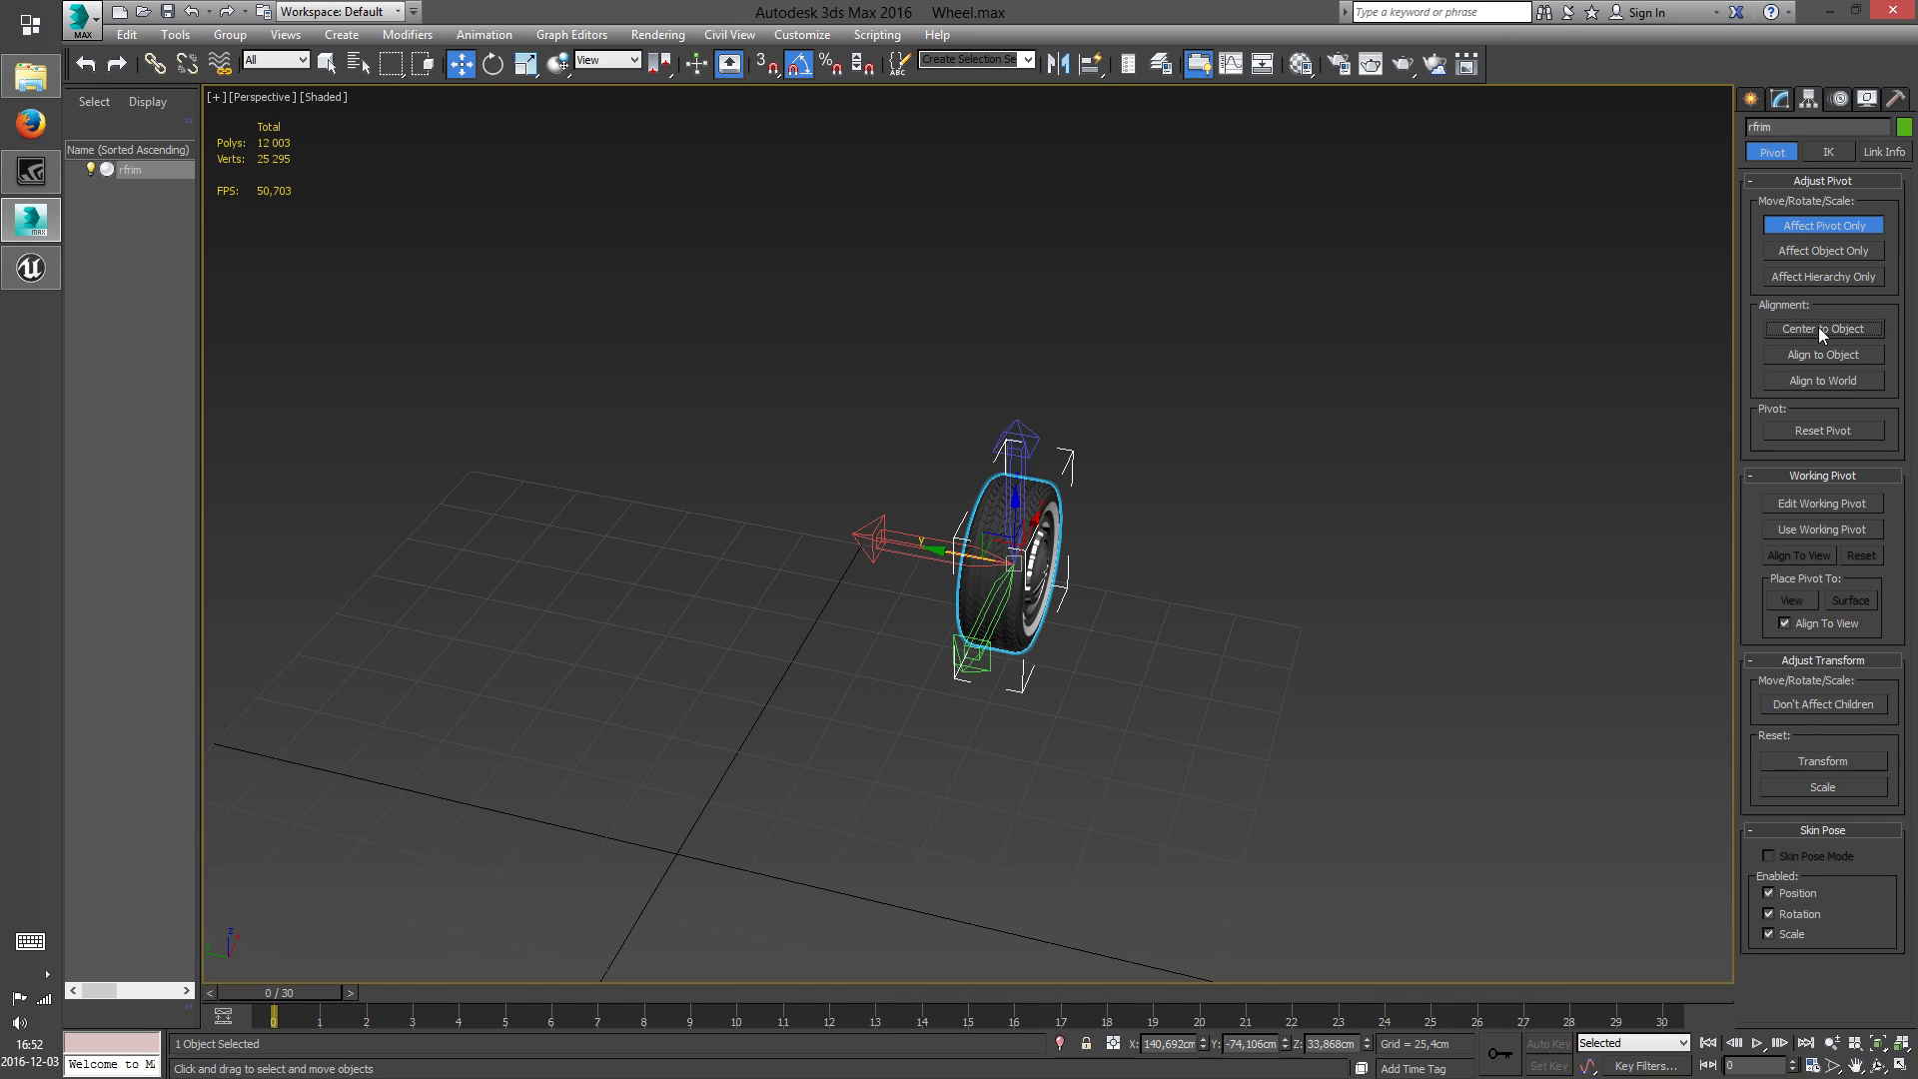
click(1829, 381)
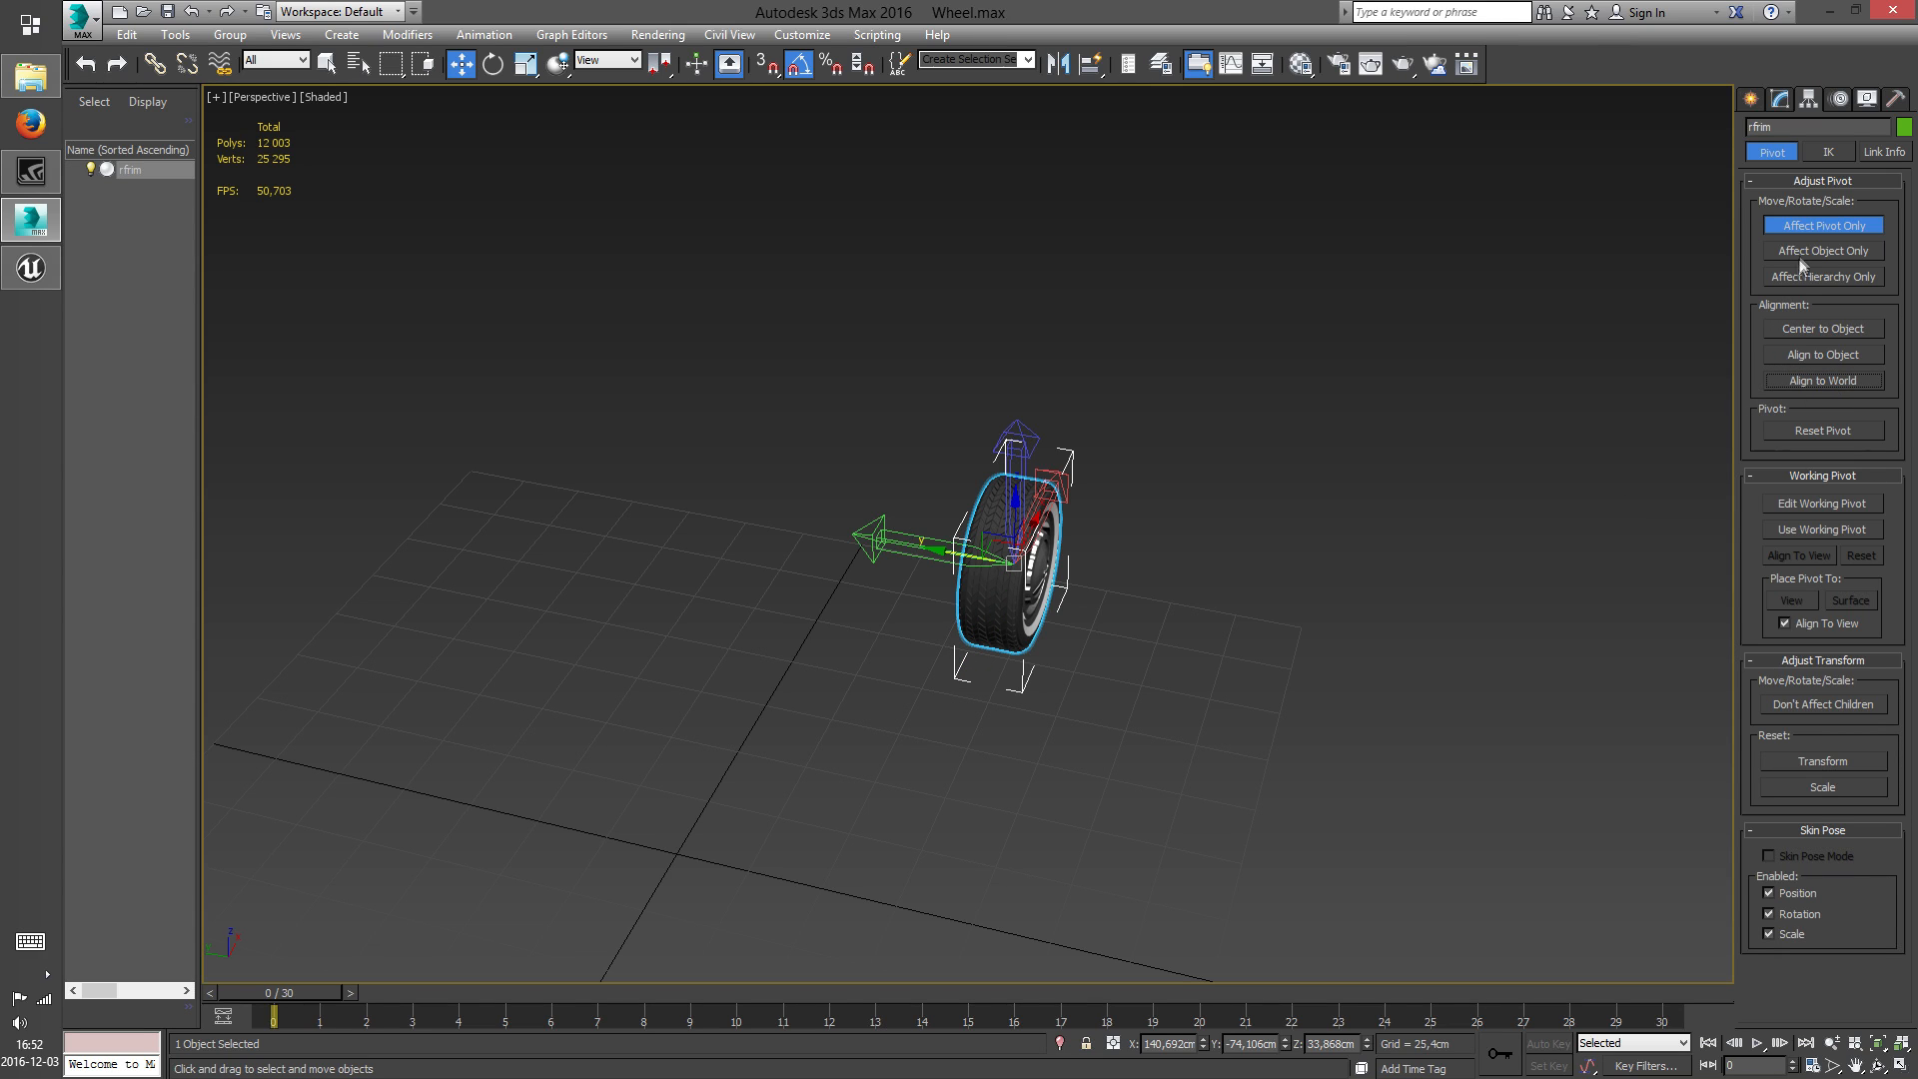
click(1820, 225)
click(1750, 98)
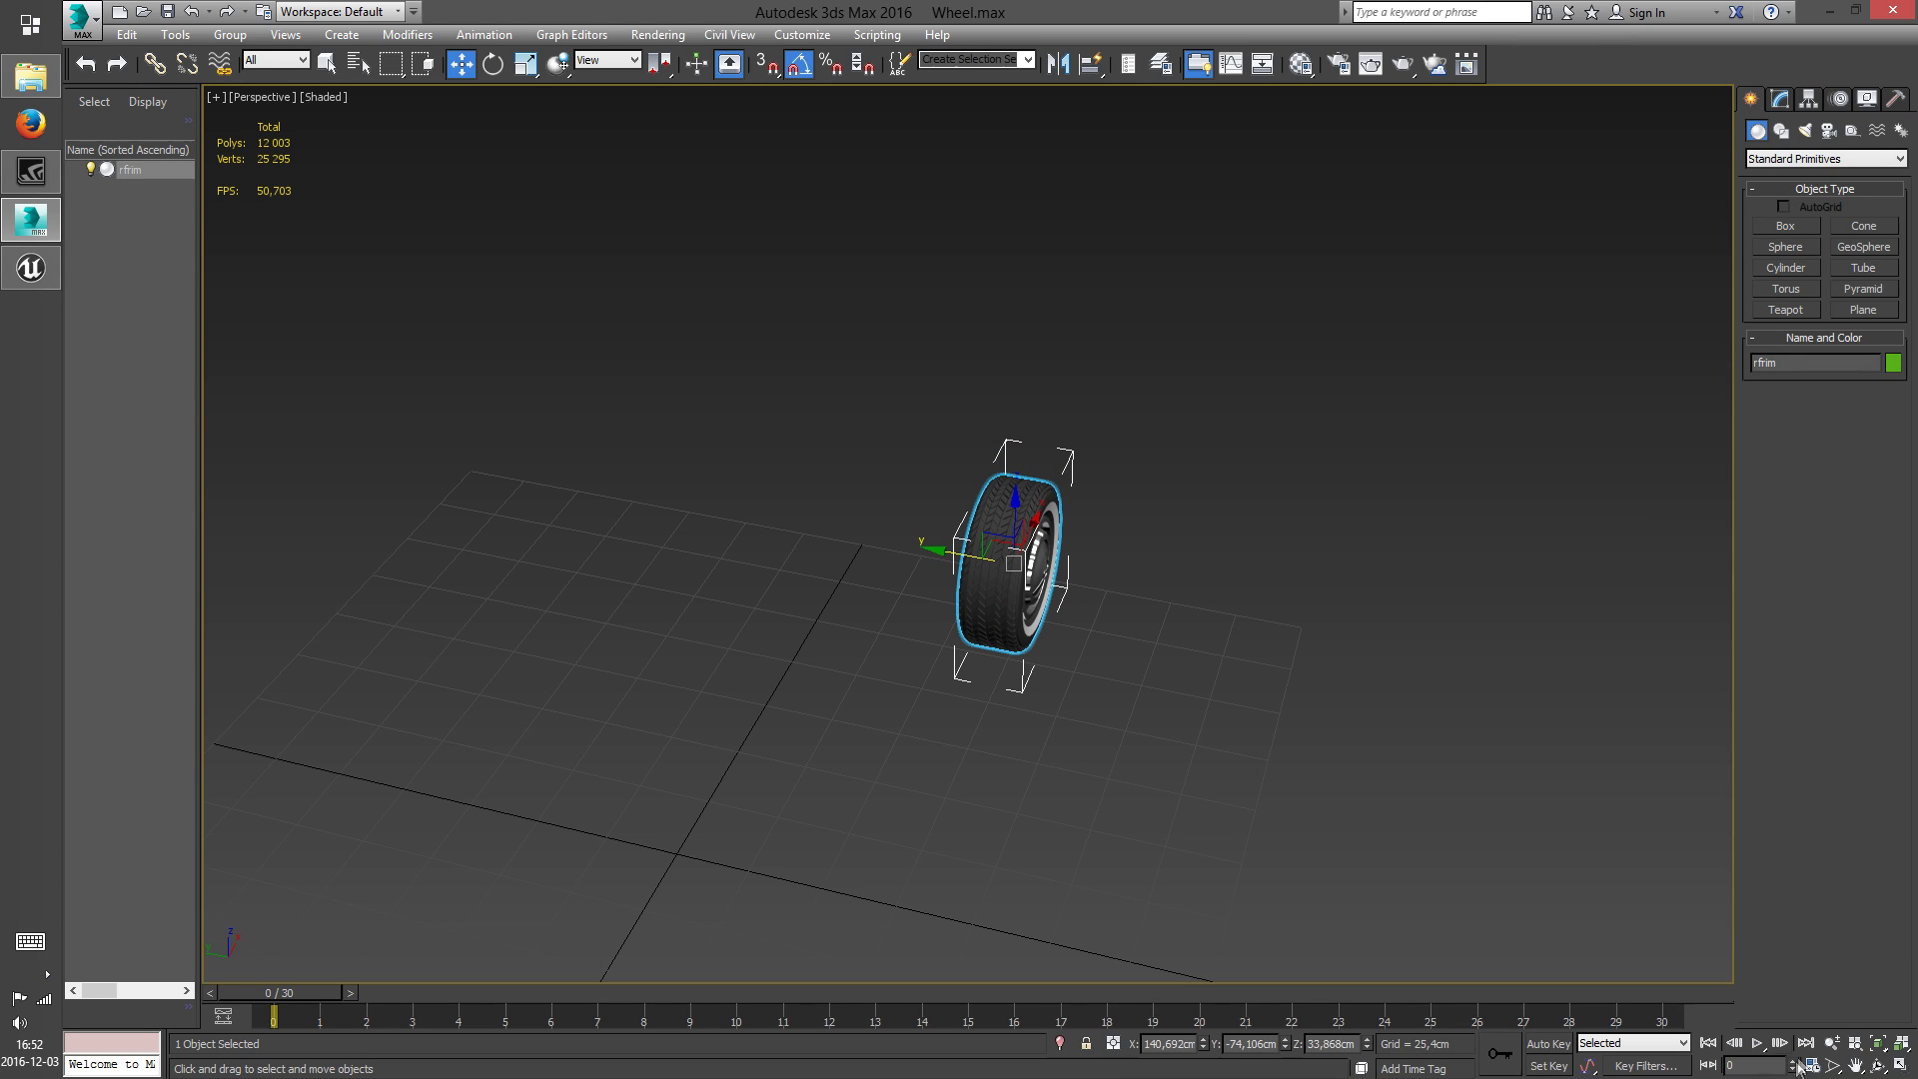
Move the wheel to the world origin by setting its X, Y and Z position to 0
middle_drag(1106, 758, 1202, 608)
scroll(1202, 608, down, 3)
drag(1180, 1042, 1118, 1045)
key(BackSpace)
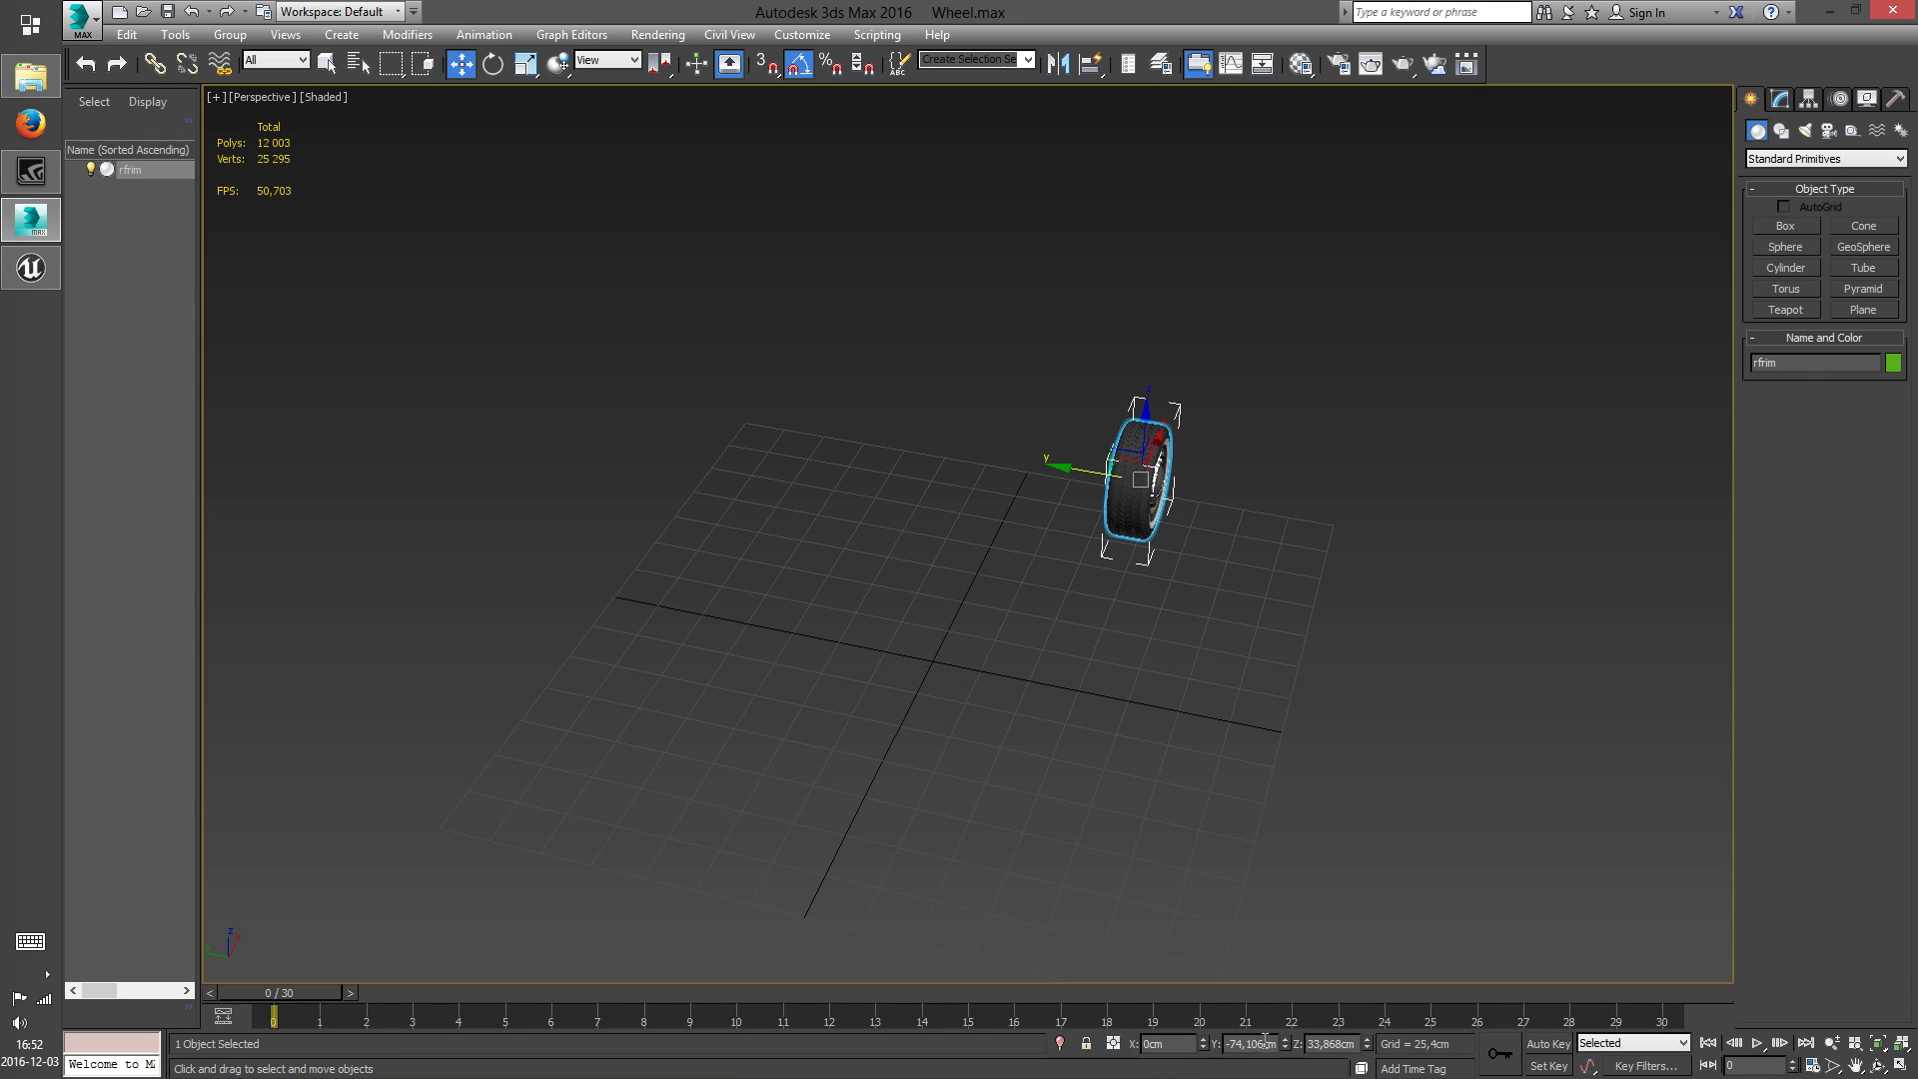
key(Tab)
text(0)
key(Tab)
text(0)
key(Return)
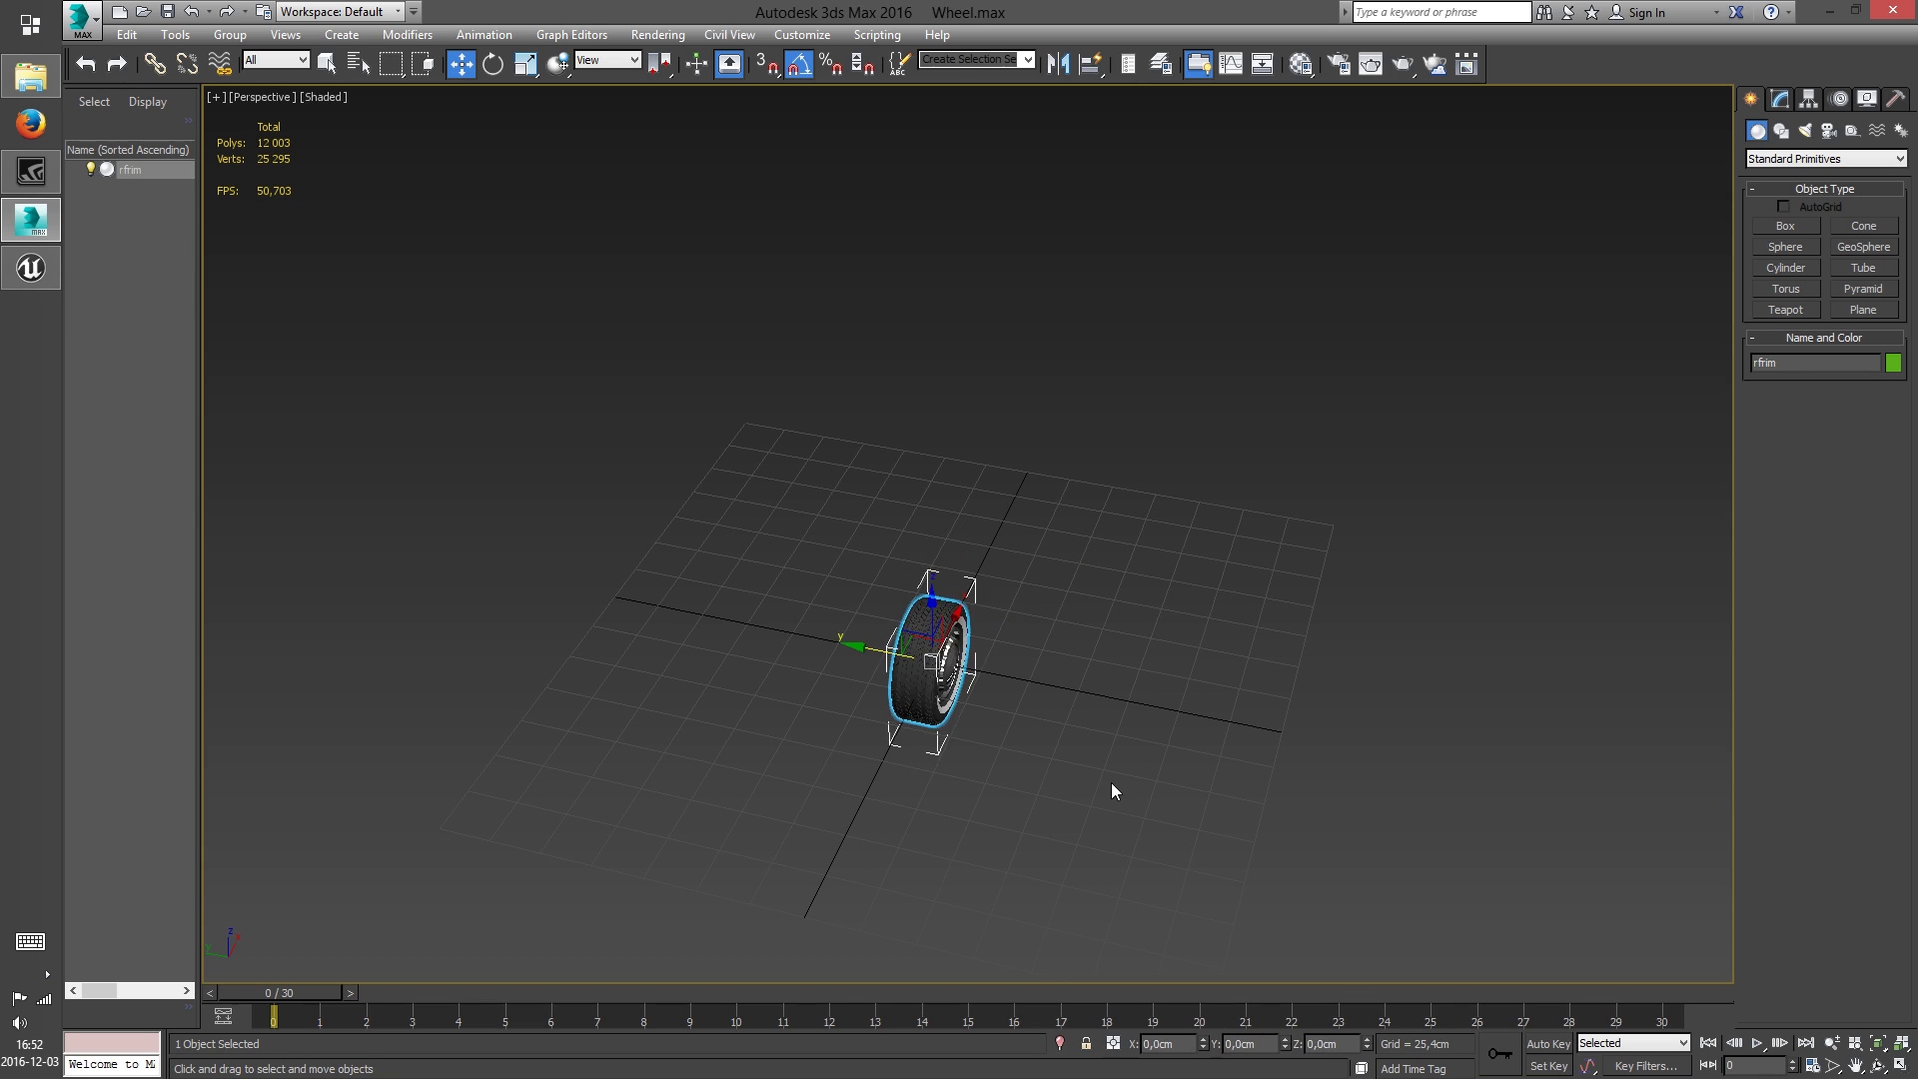
Convert the centered wheel to an Editable Poly
middle_drag(1114, 789, 1169, 668)
click(1879, 1065)
drag(1109, 651, 979, 577)
scroll(979, 577, up, 5)
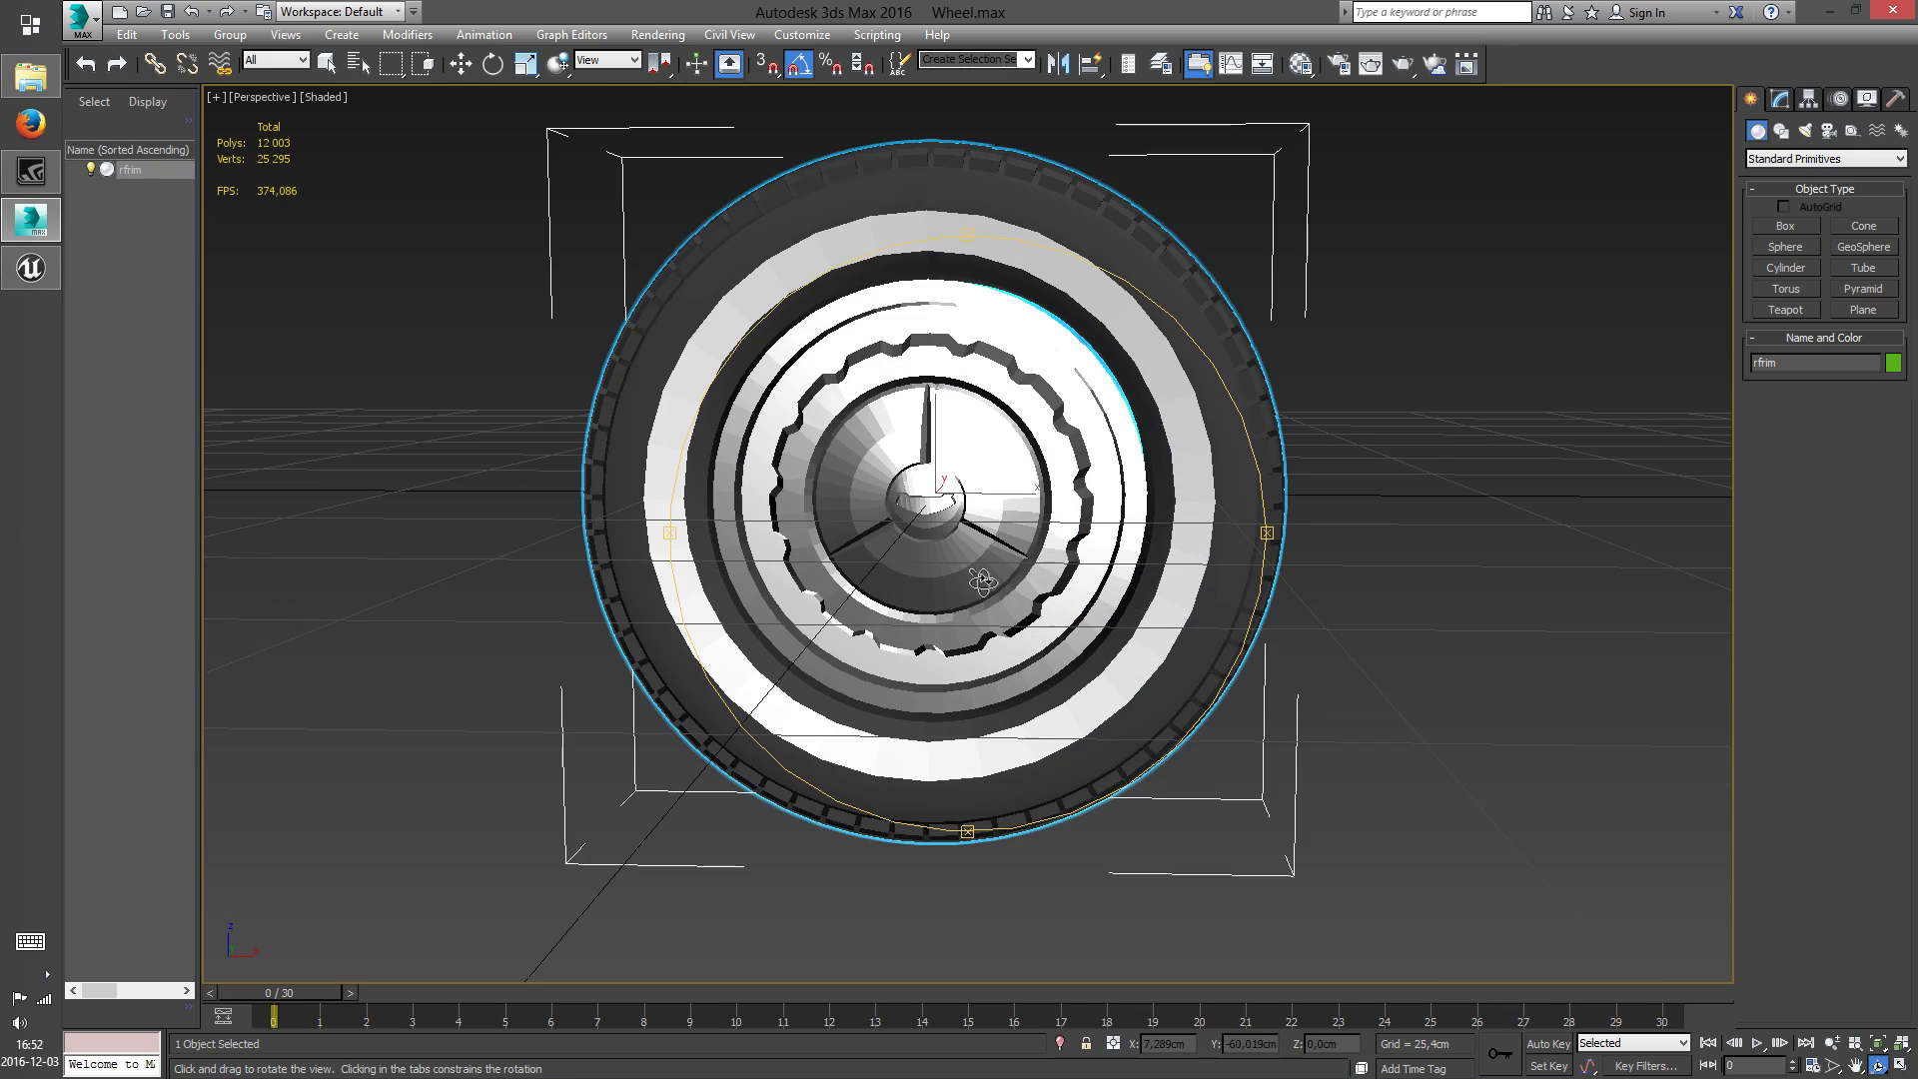
drag(1087, 609, 1015, 574)
key(w)
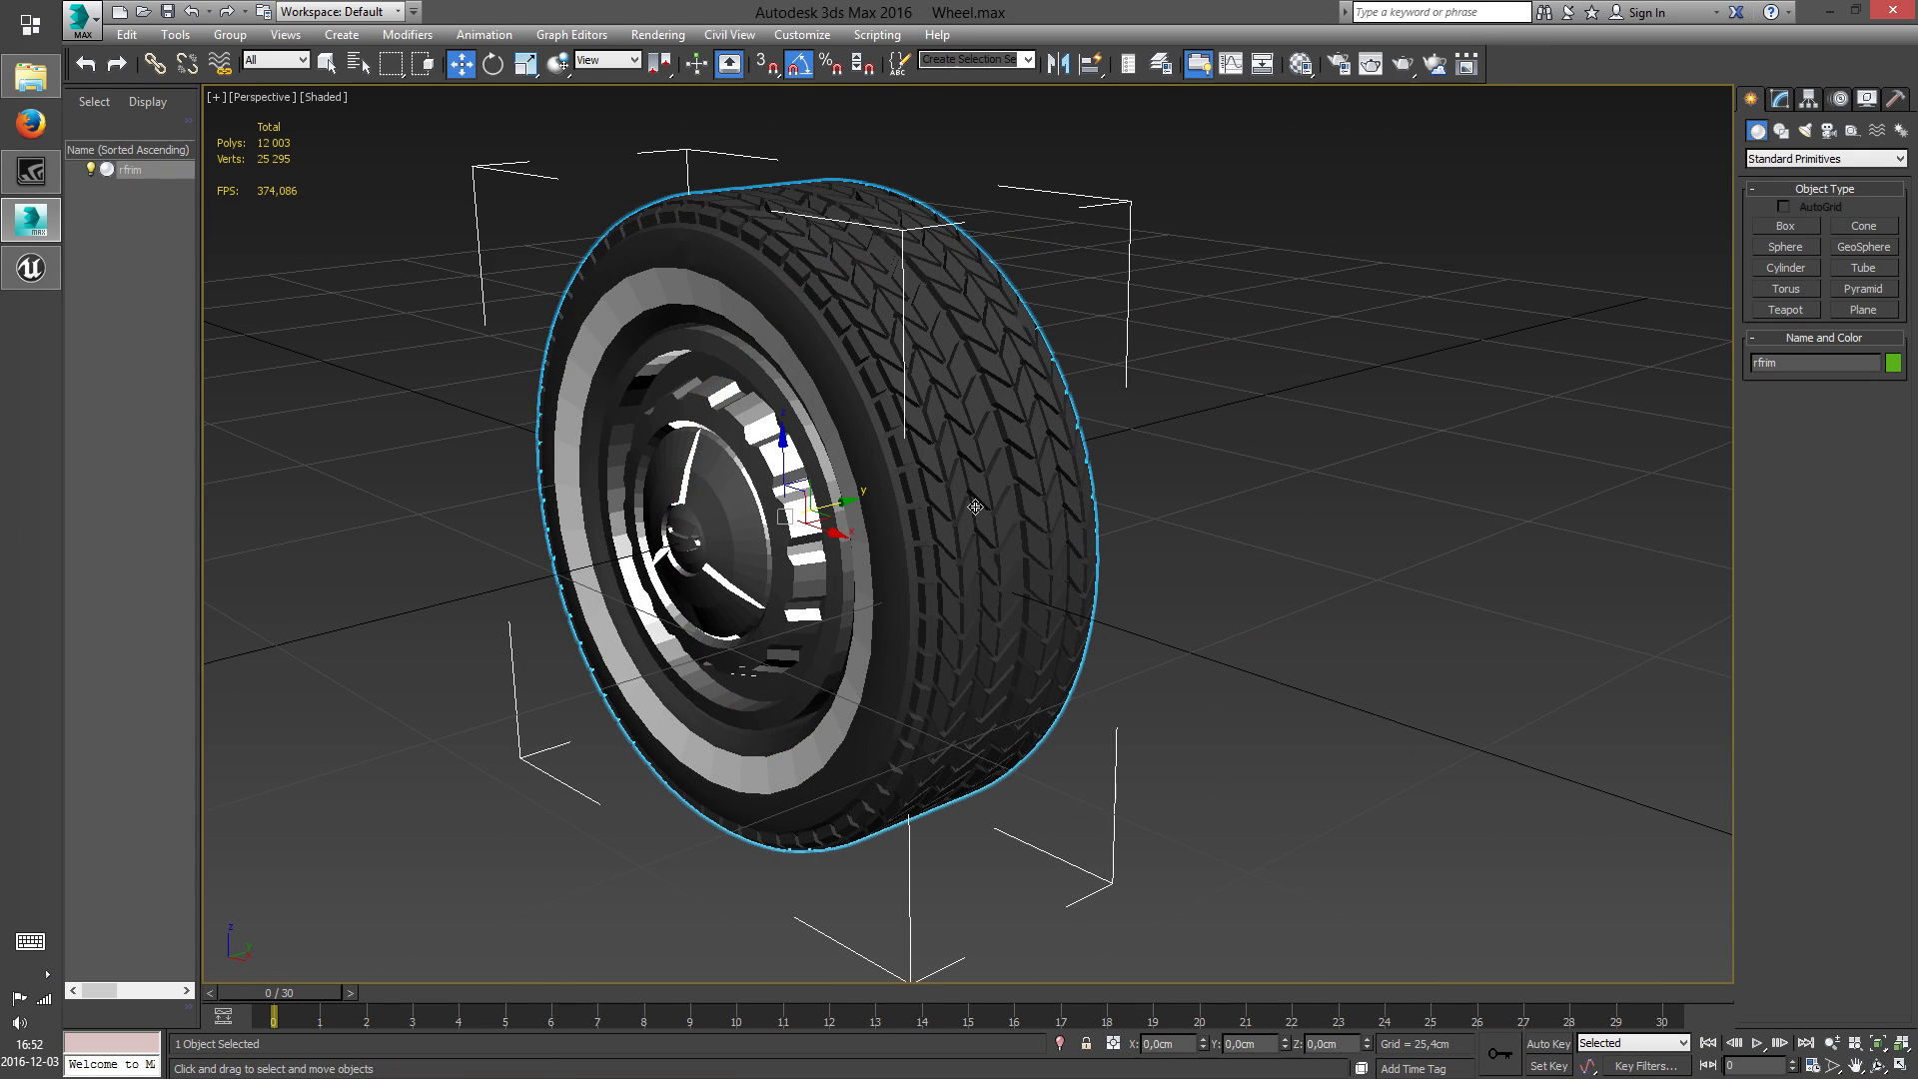
right_click(976, 506)
mouse_move(1099, 705)
click(1240, 726)
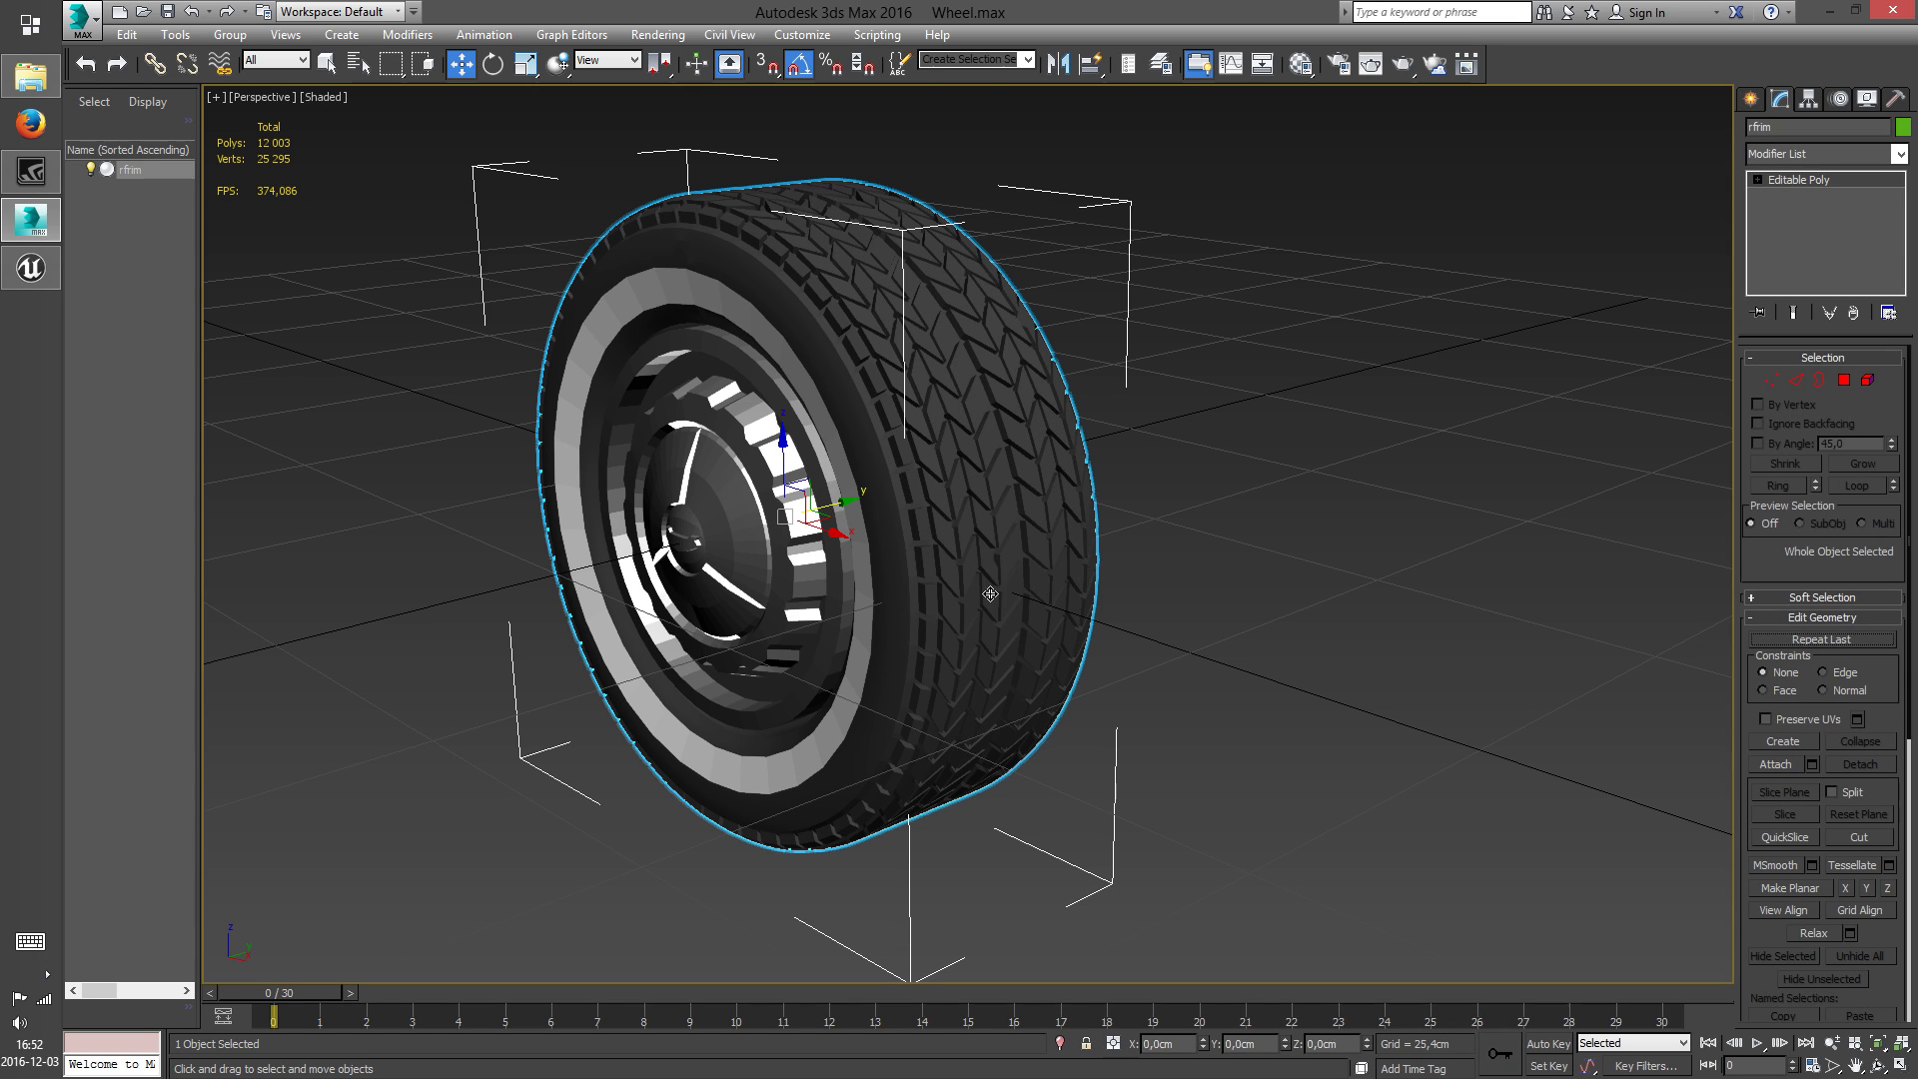
Examine the tire's tread geometry at polygon level, up close and in the four-view layout
right_click(966, 559)
click(859, 465)
click(937, 472)
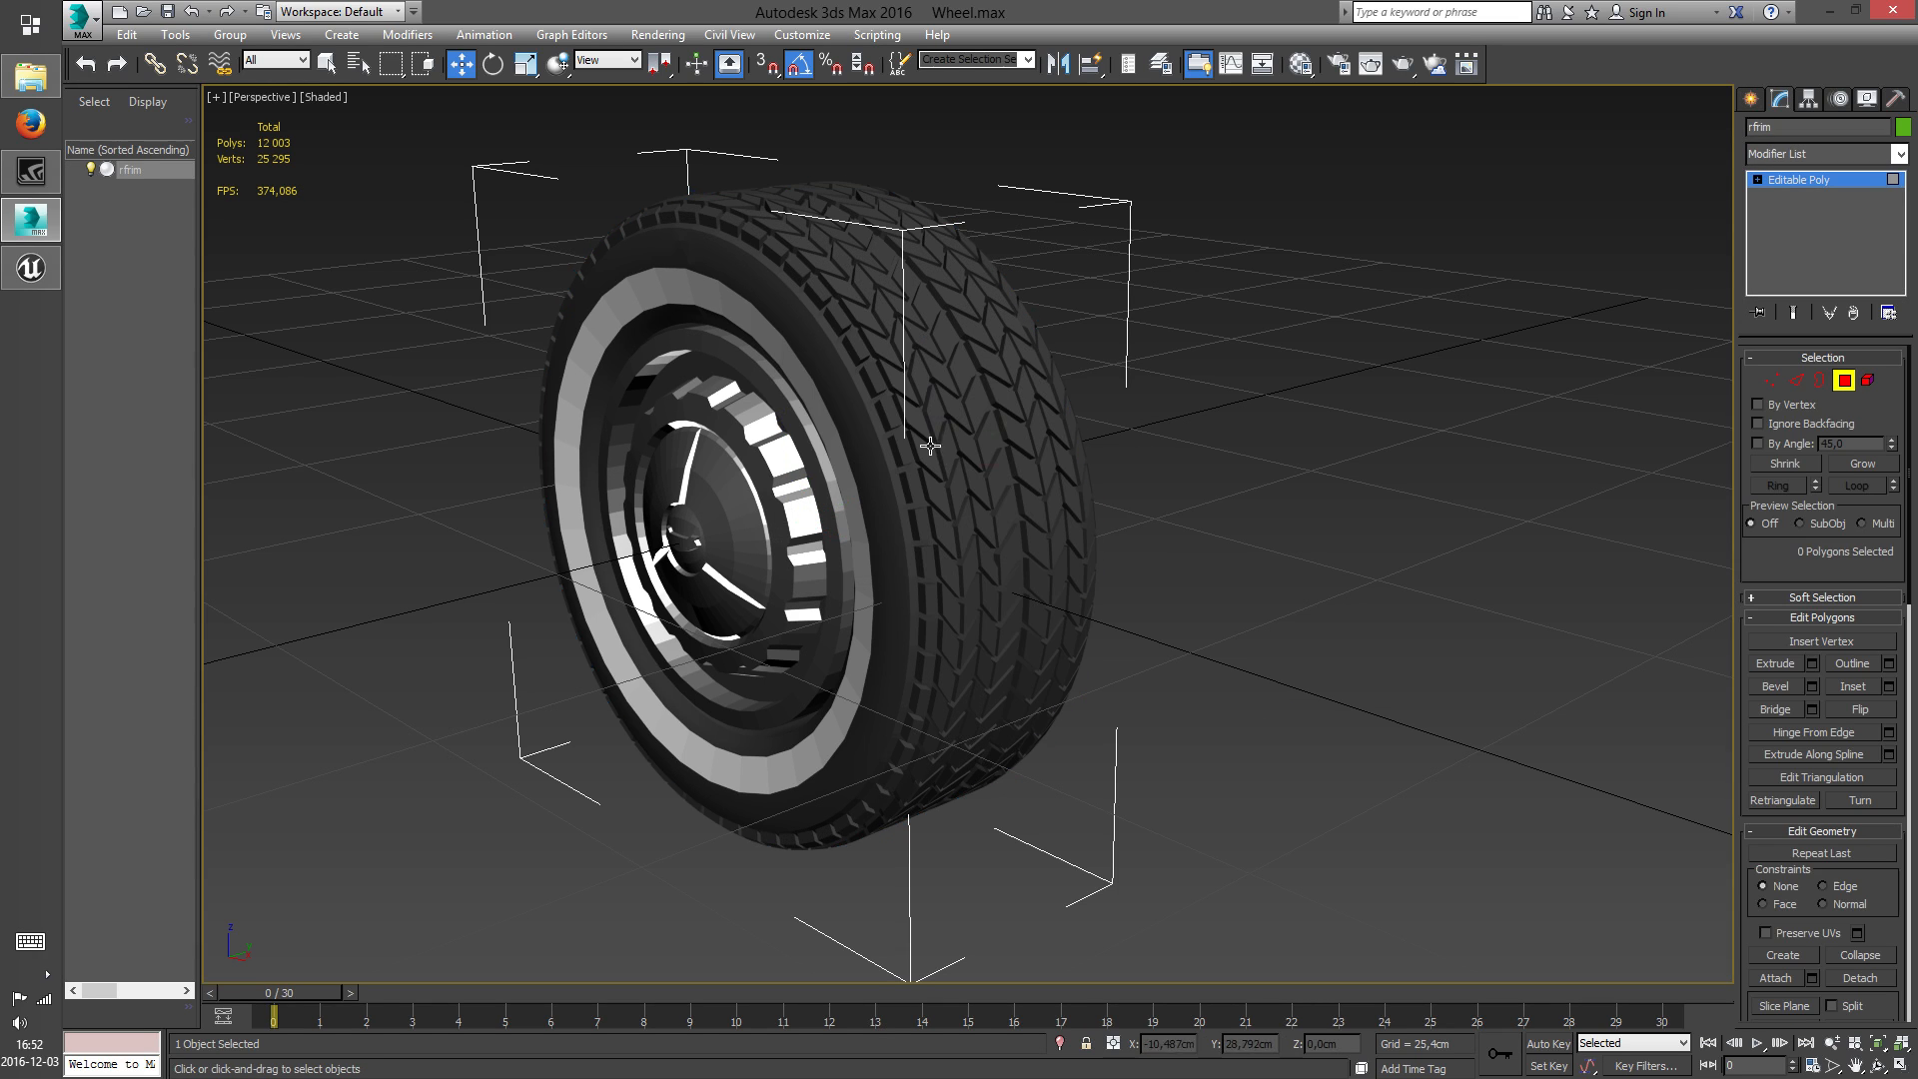
scroll(950, 574, up, 5)
middle_drag(936, 472, 929, 575)
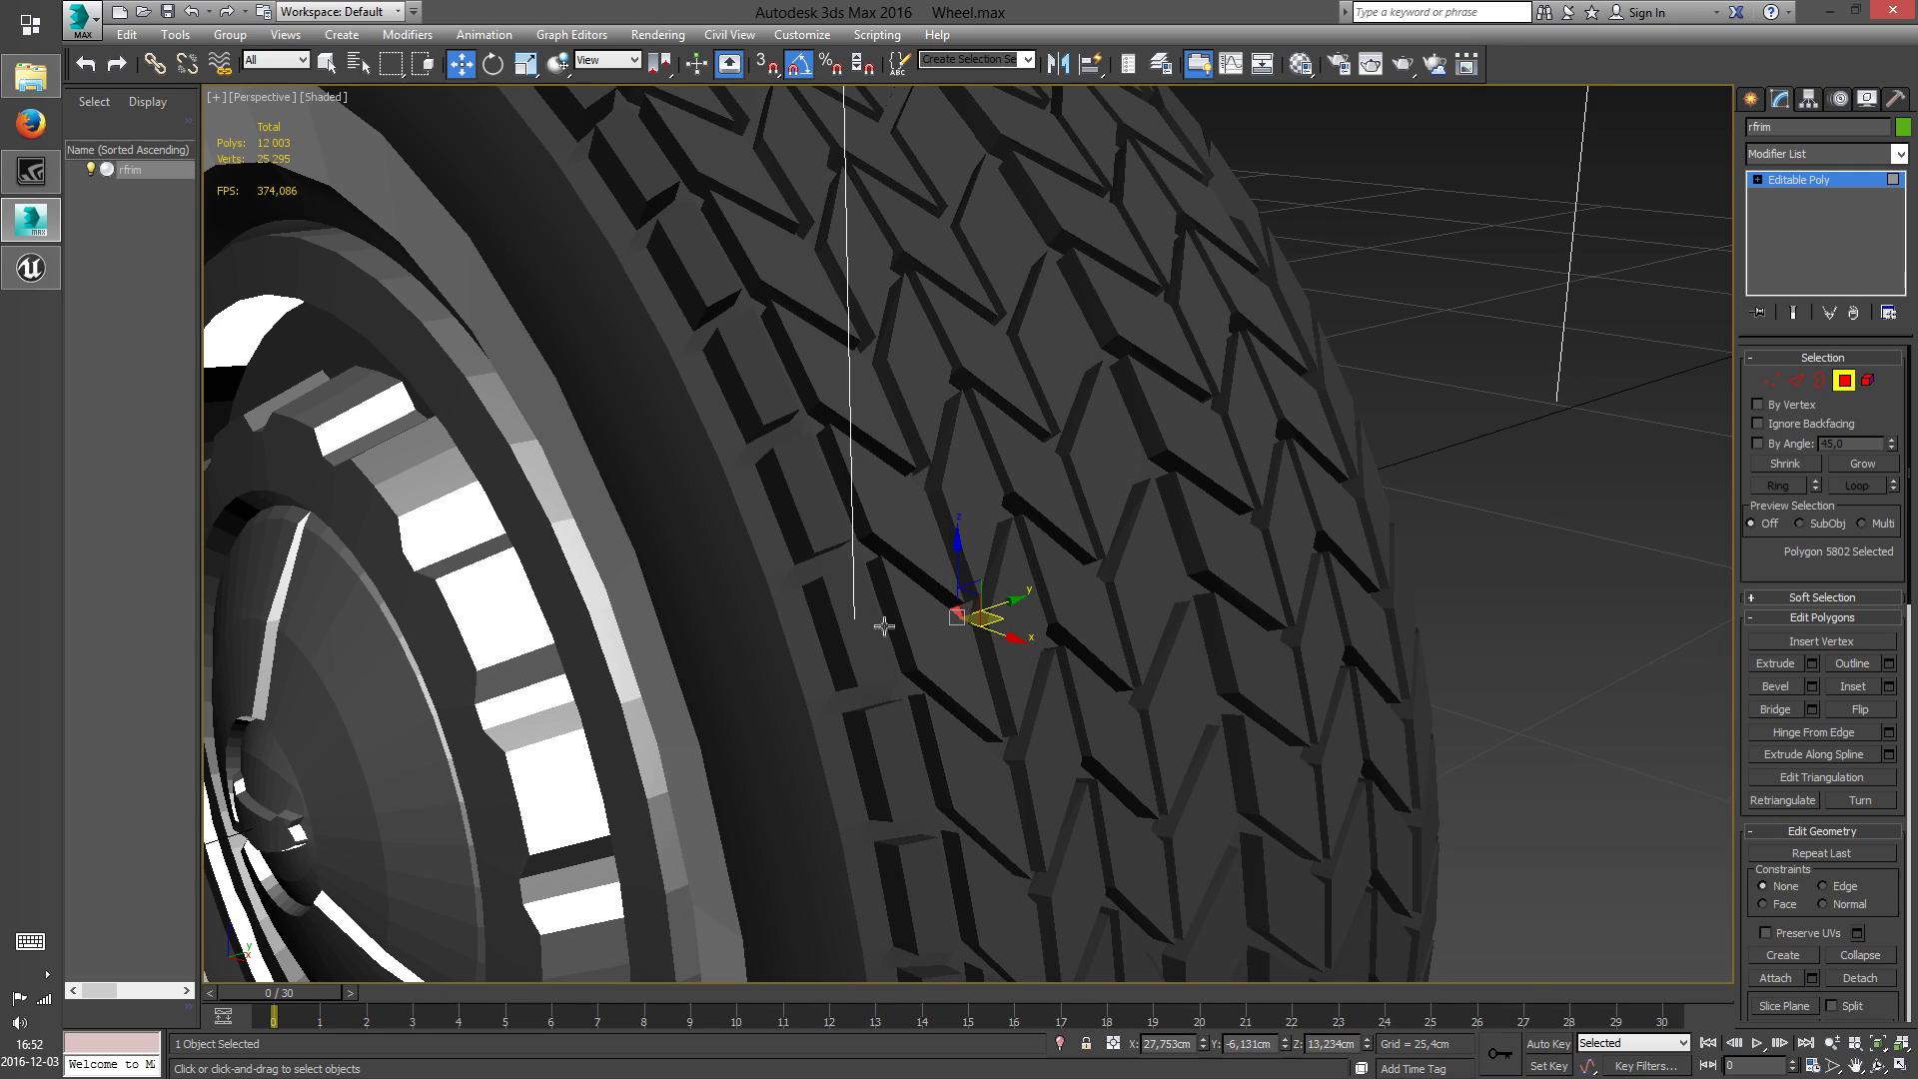
scroll(889, 604, down, 5)
scroll(889, 547, up, 3)
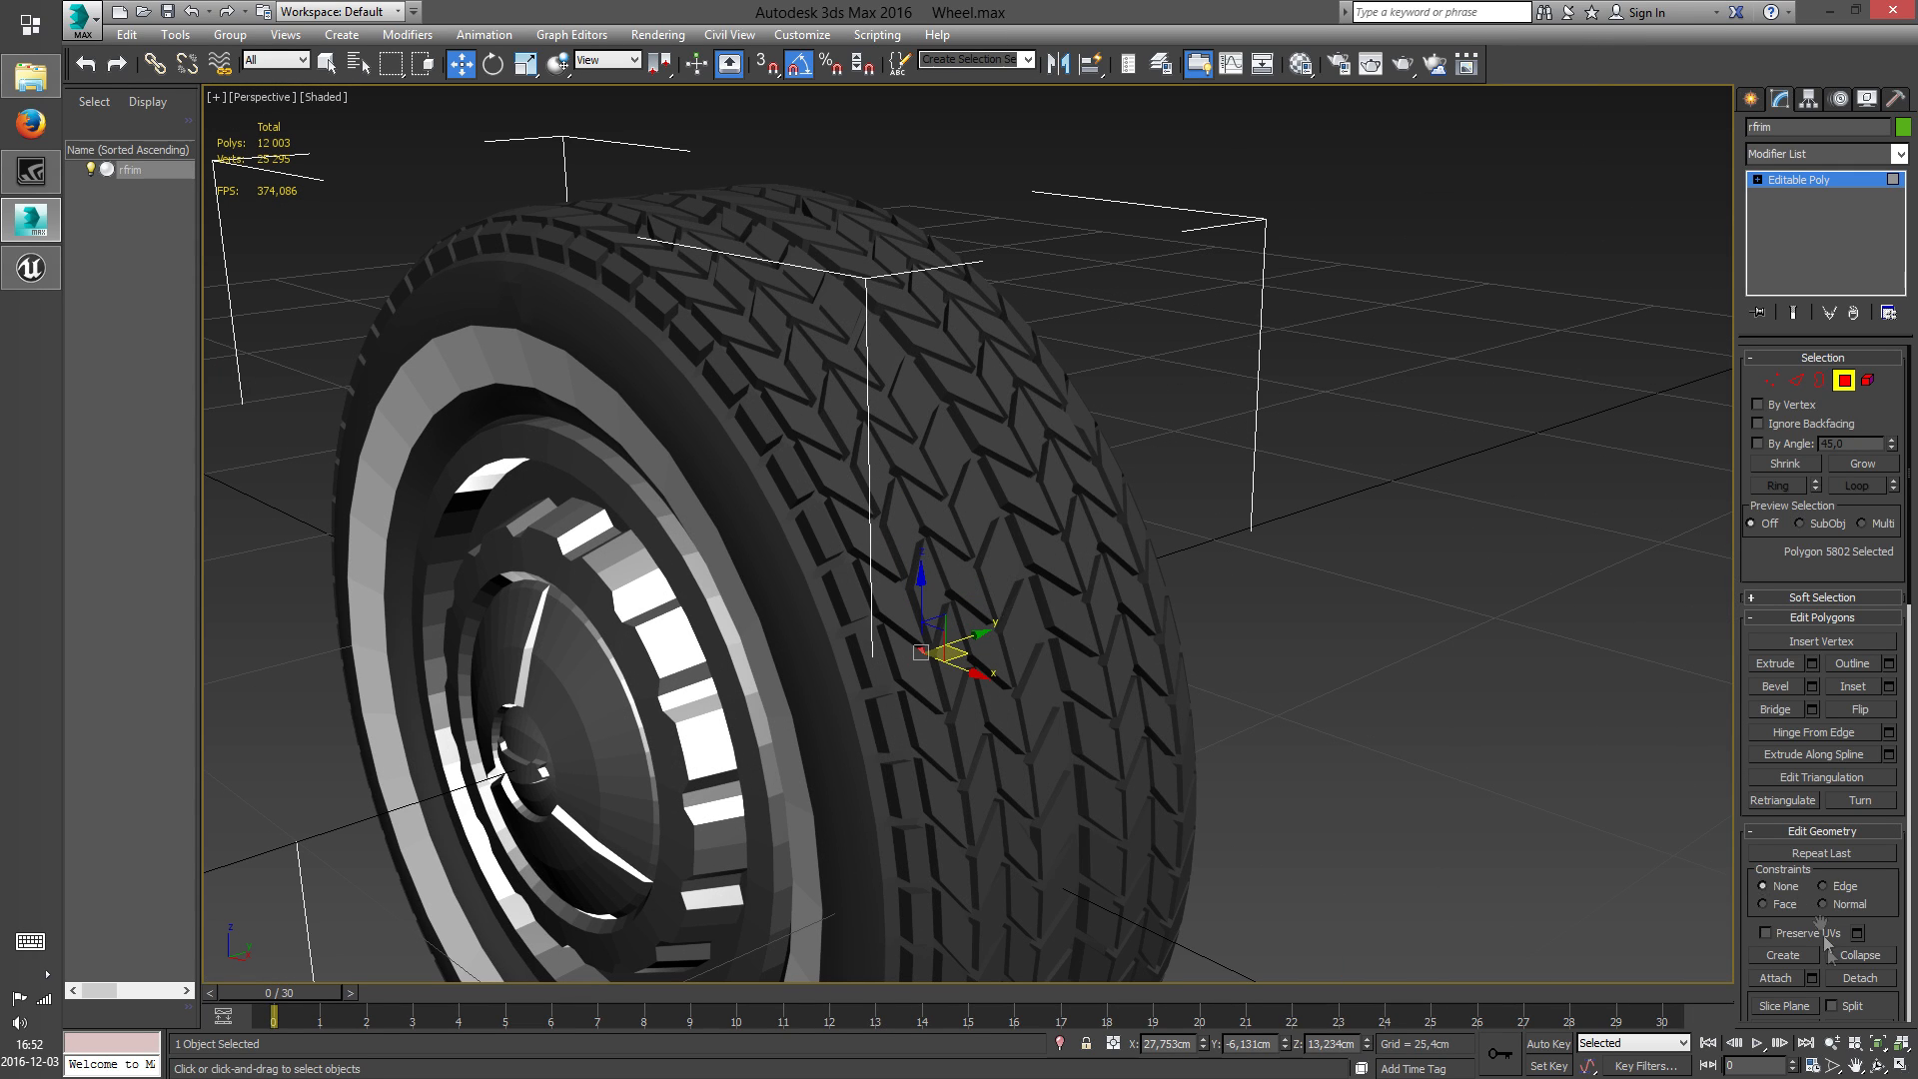
click(1902, 1066)
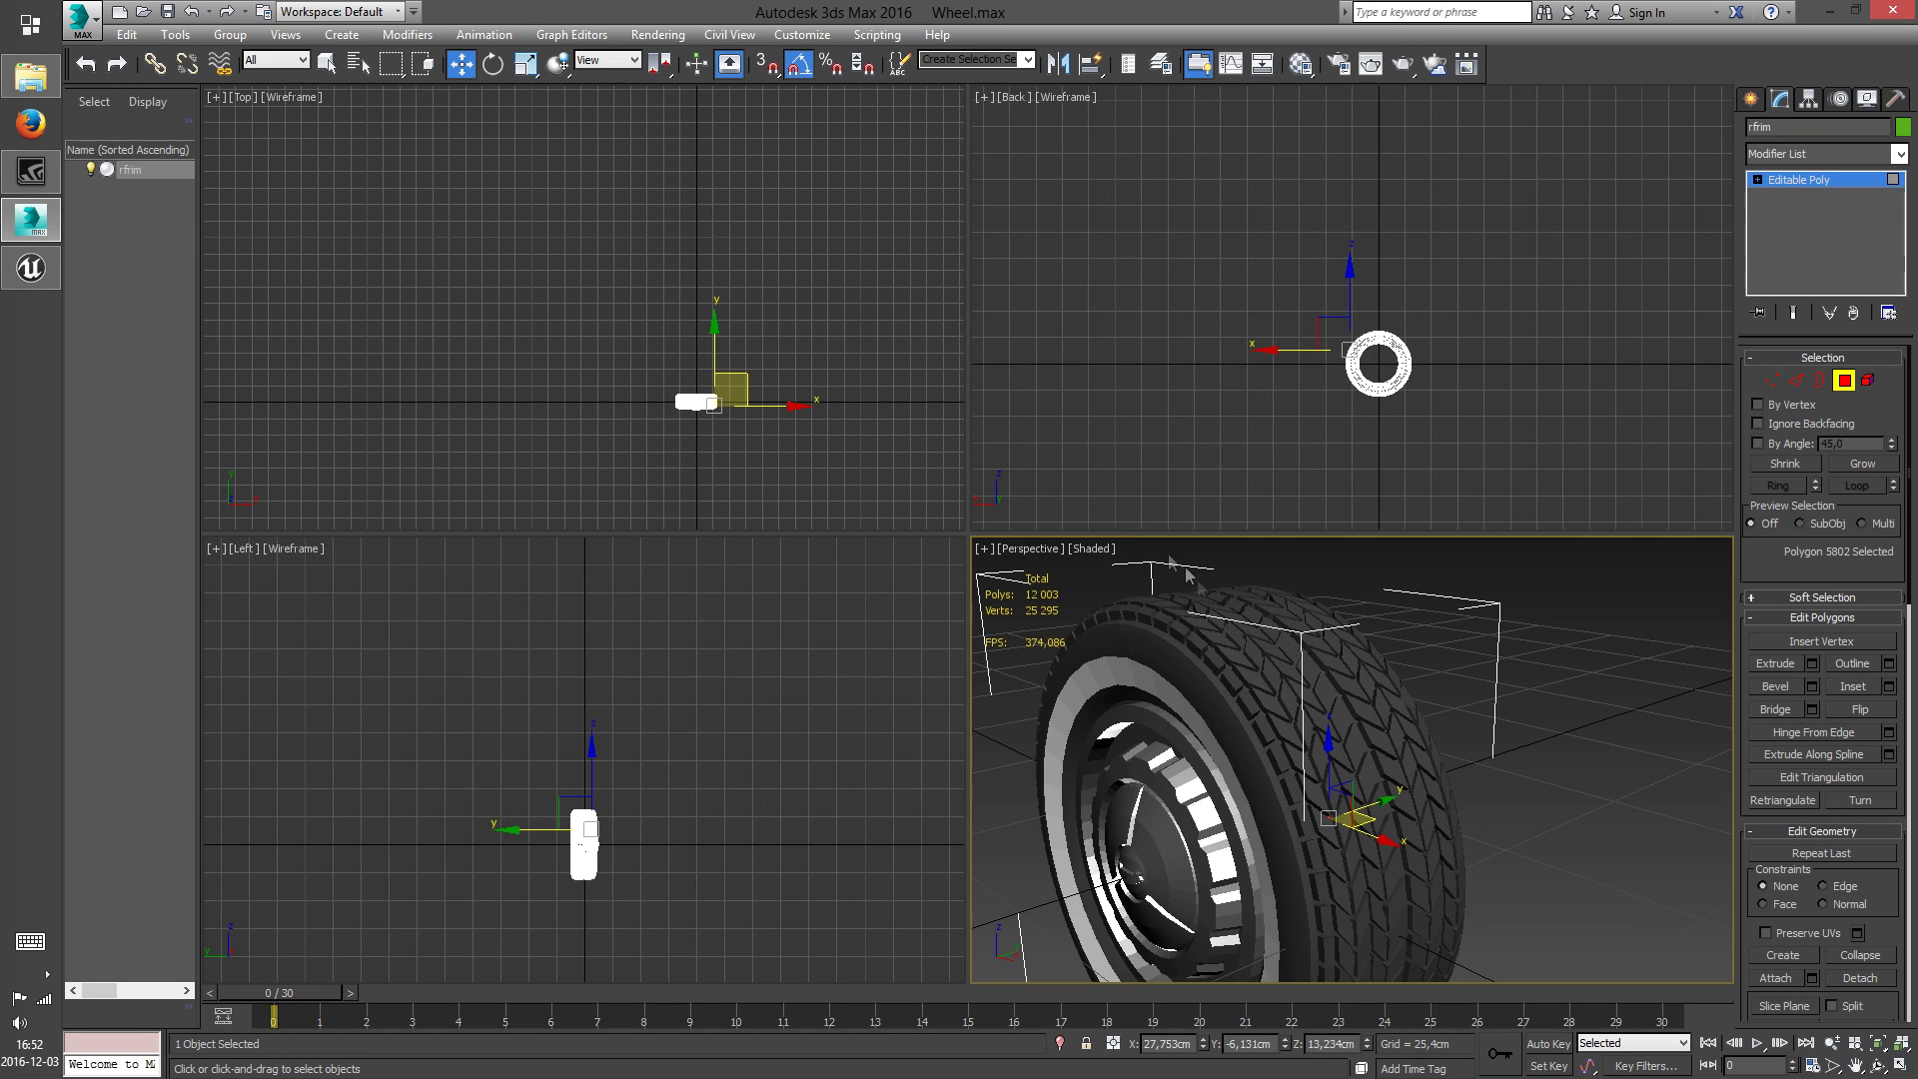
scroll(1499, 330, up, 6)
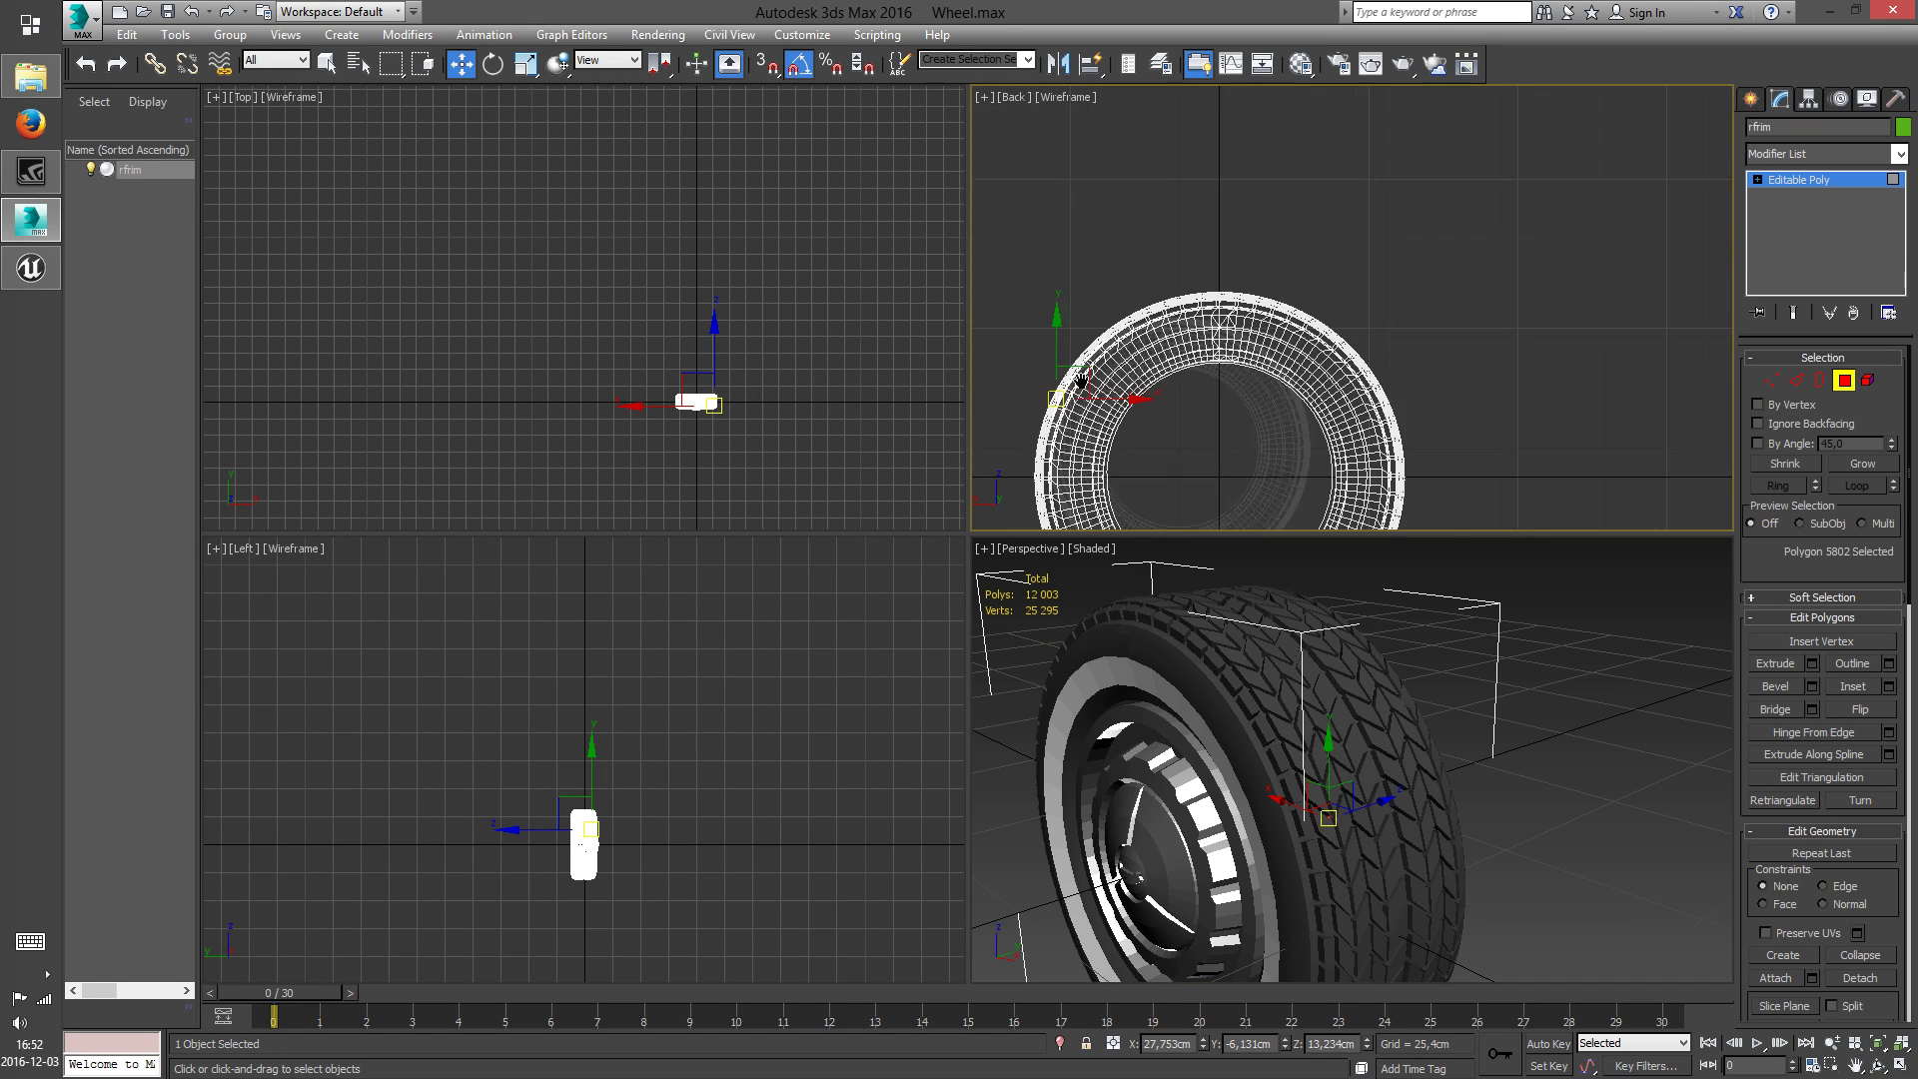
middle_drag(1301, 440, 1307, 318)
scroll(1311, 687, up, 5)
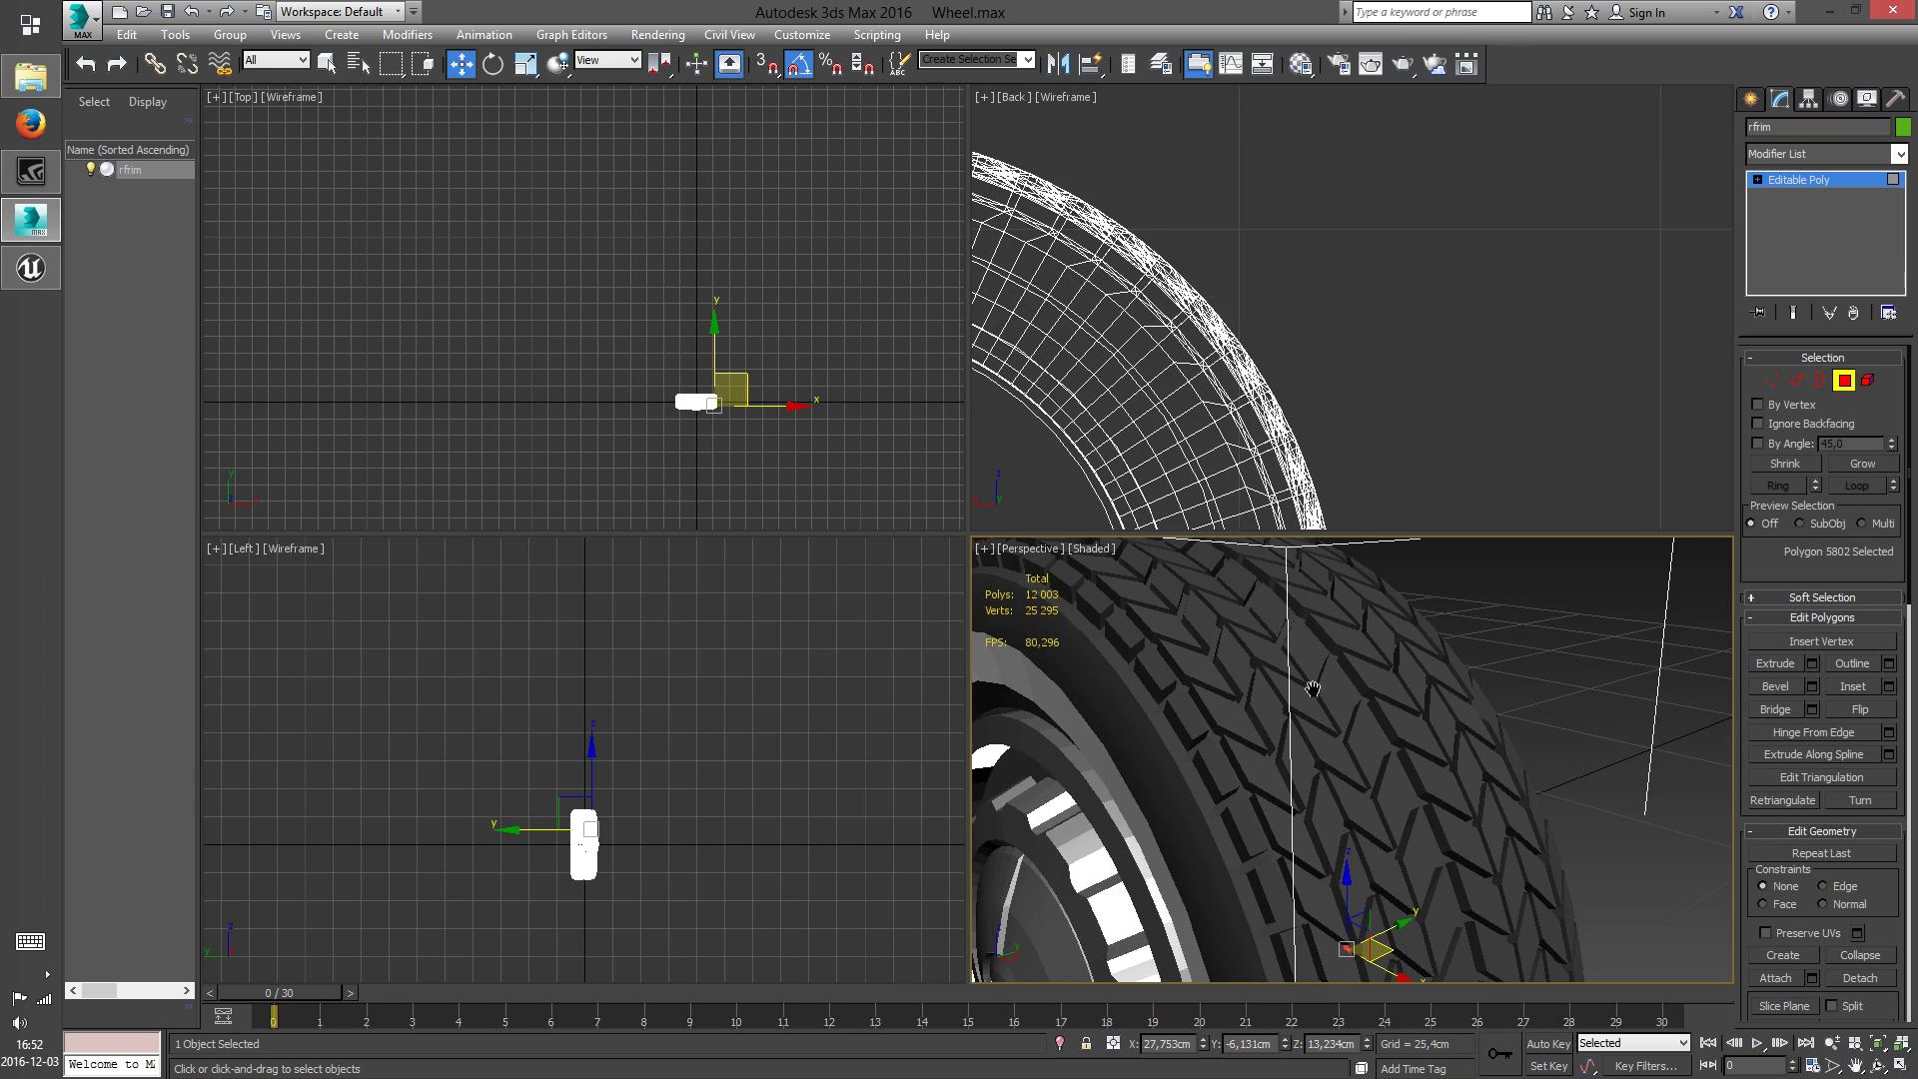
right_click(1214, 359)
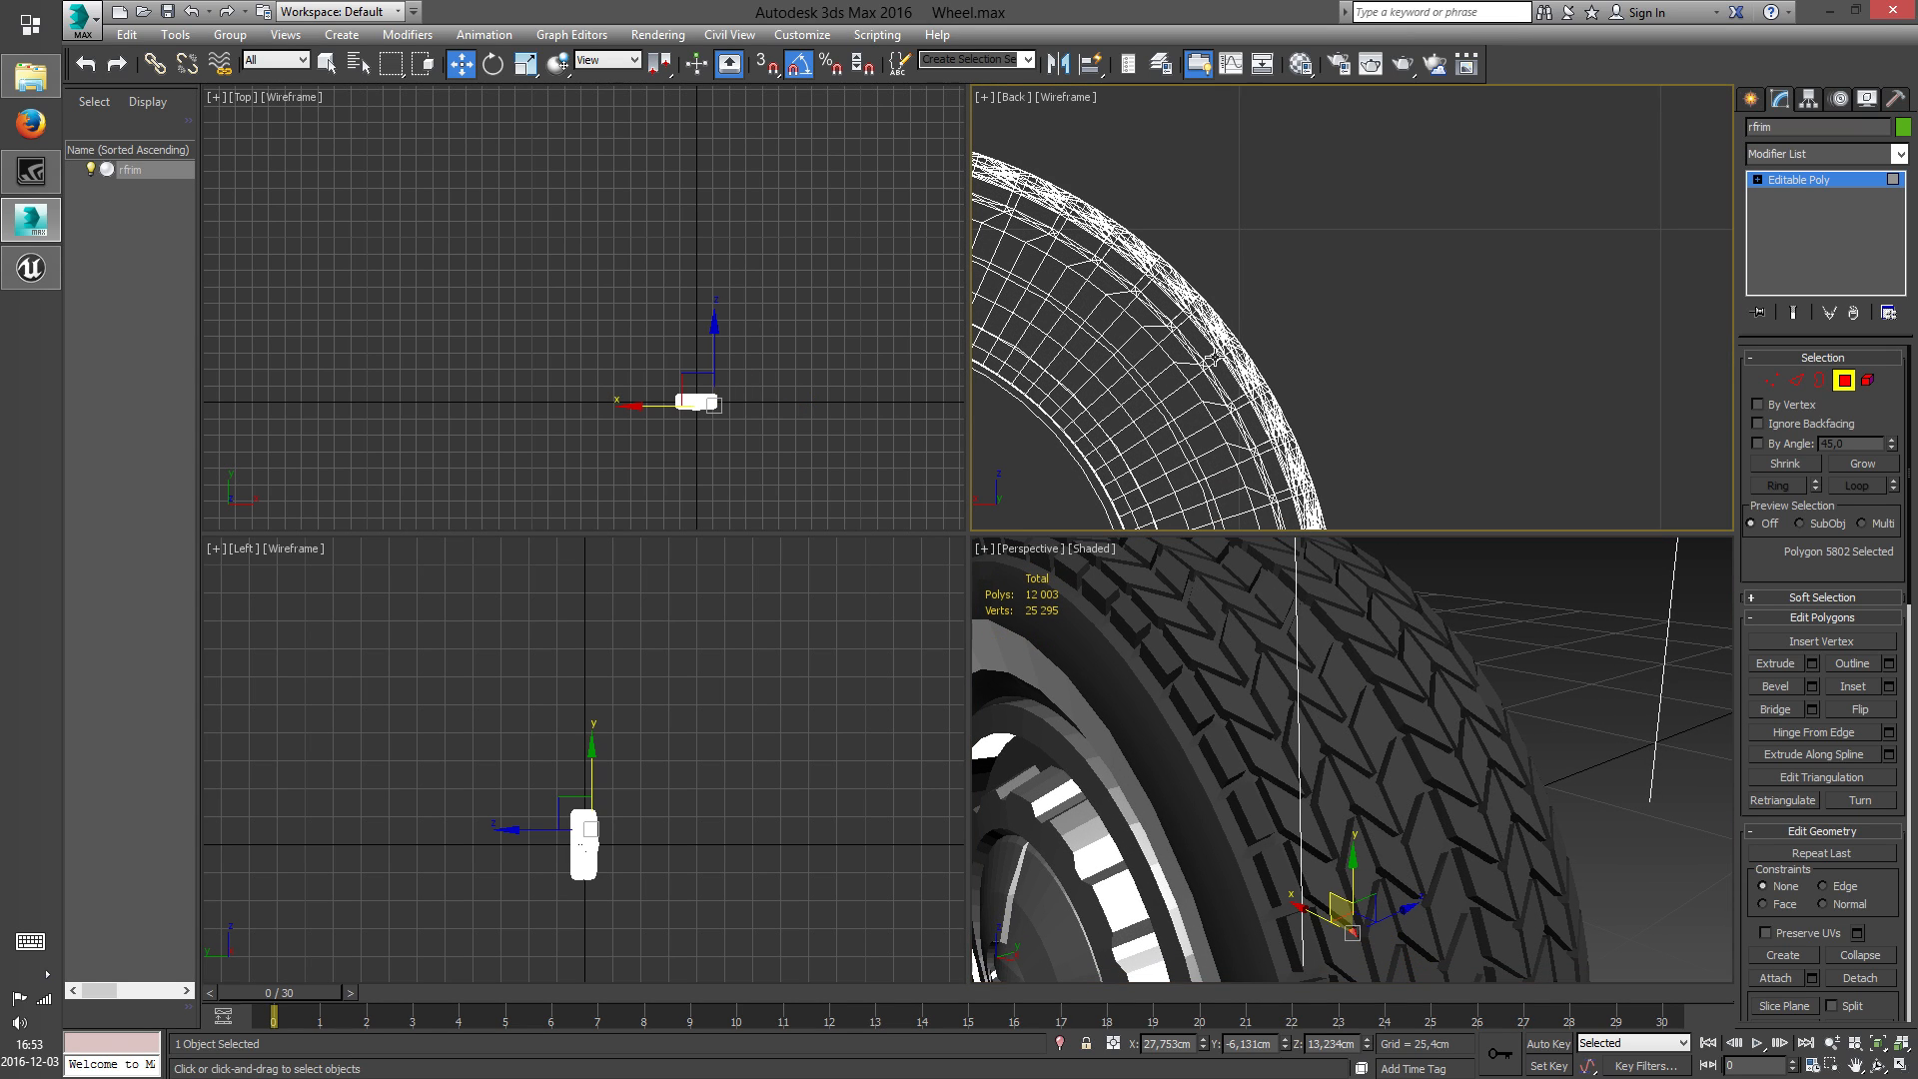
scroll(1167, 372, down, 5)
Leave polygon editing of the wheel and clear the object selection
right_click(1342, 327)
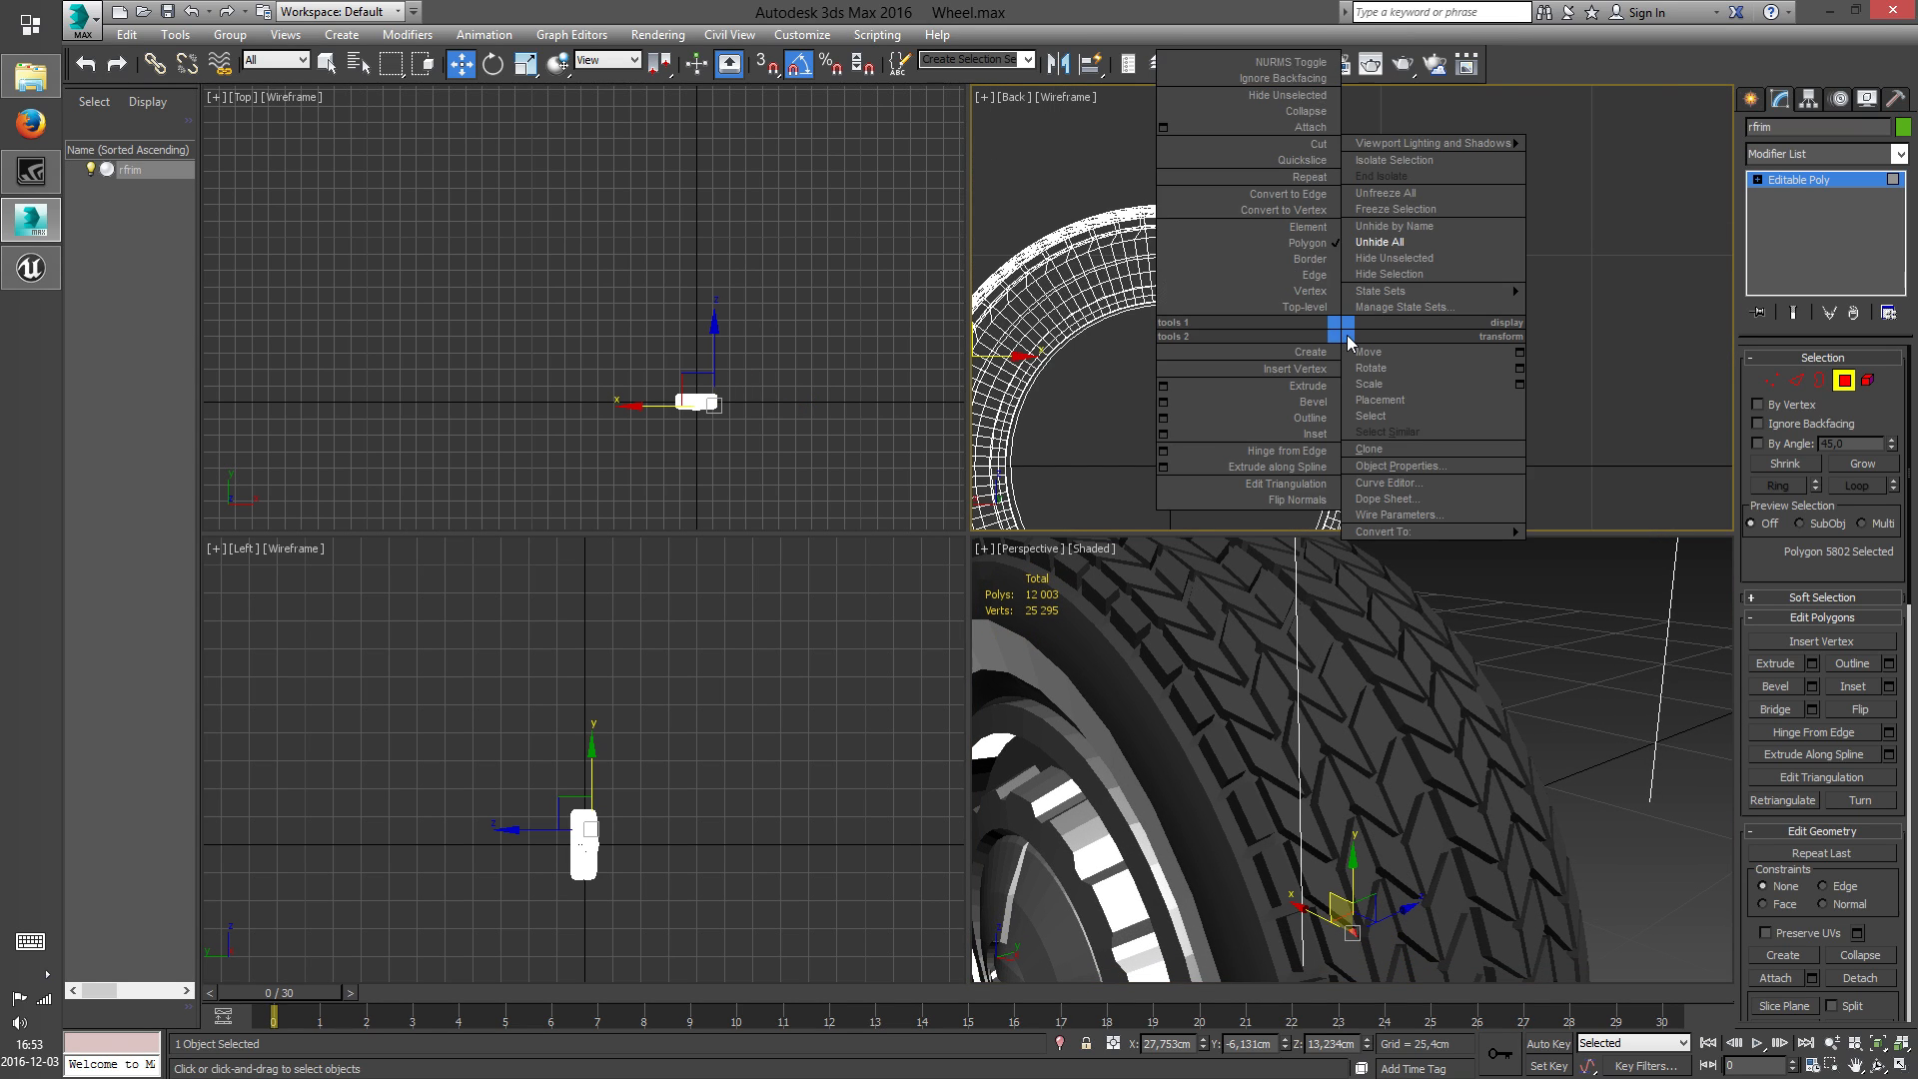
click(1322, 304)
click(1476, 308)
scroll(1392, 420, down, 4)
middle_drag(1392, 420, 1374, 372)
scroll(1285, 729, down, 7)
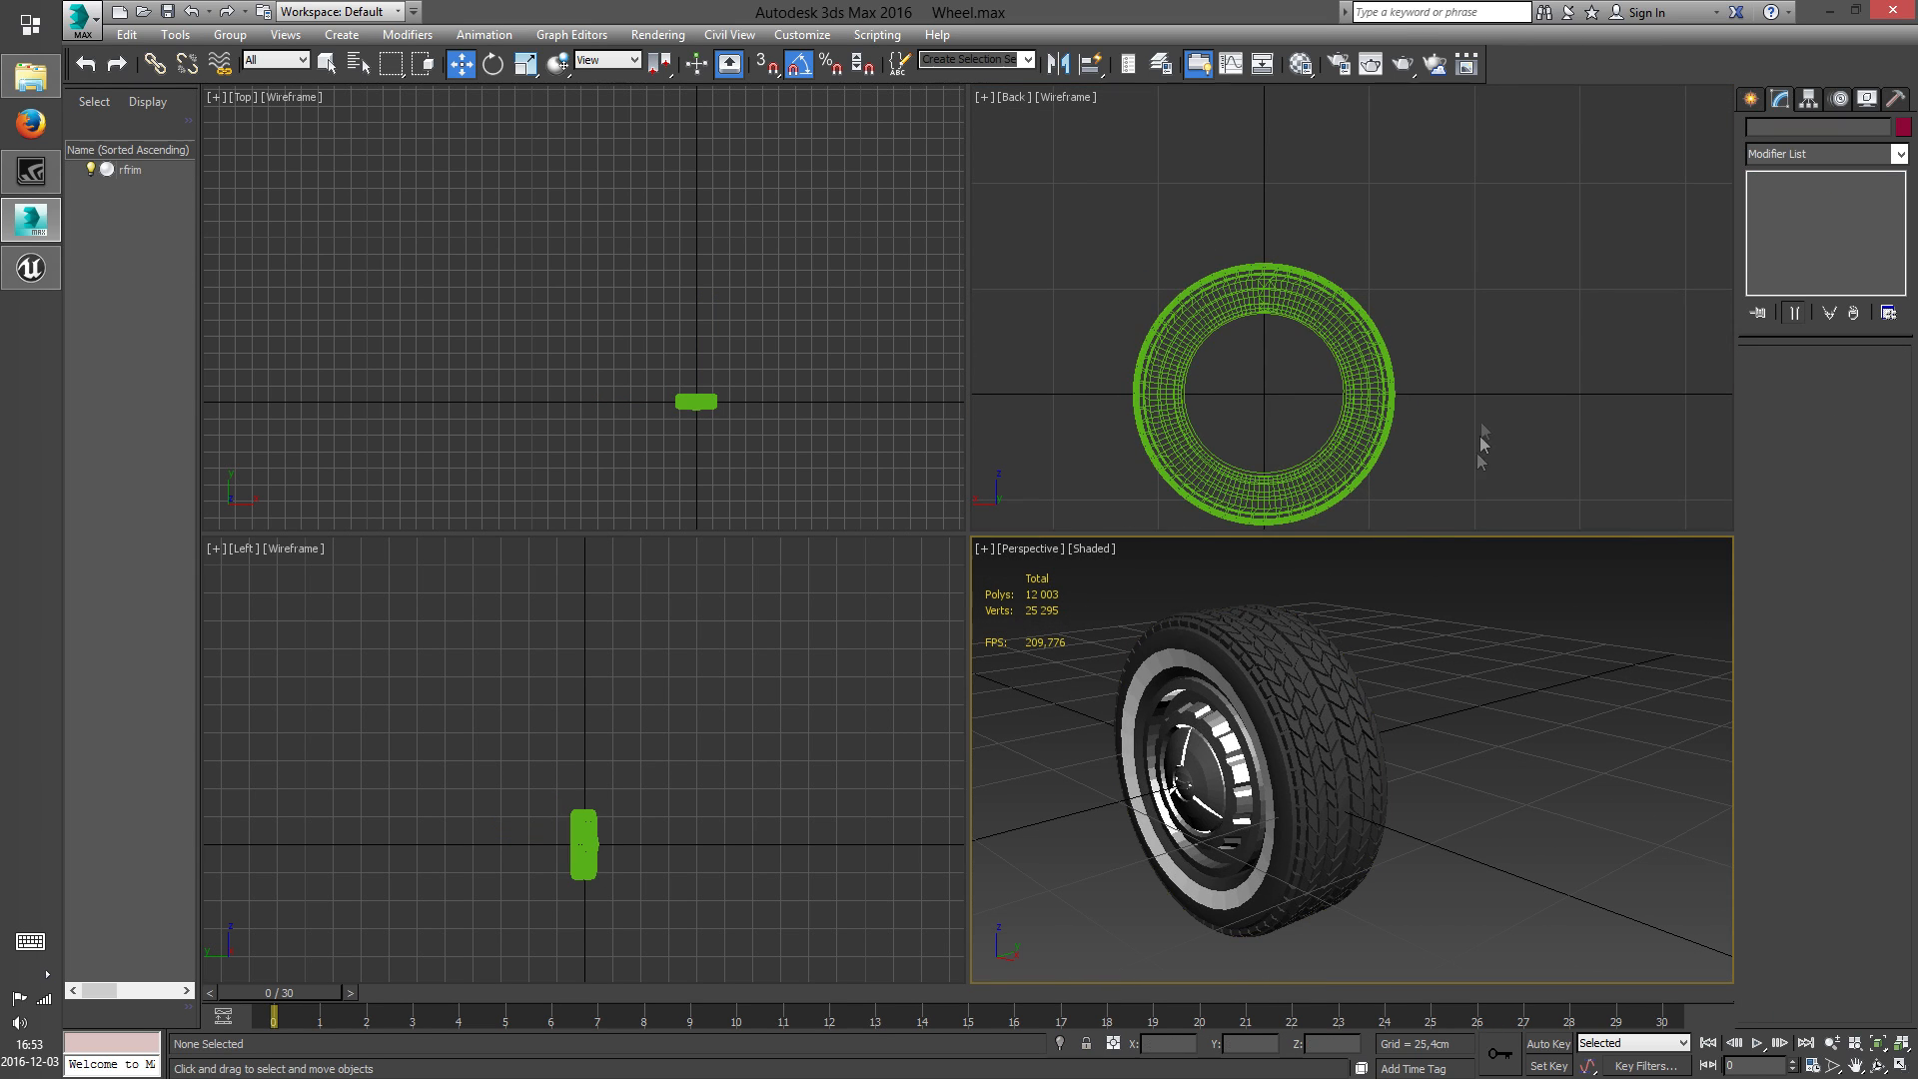
middle_drag(1463, 415, 1469, 336)
click(1239, 451)
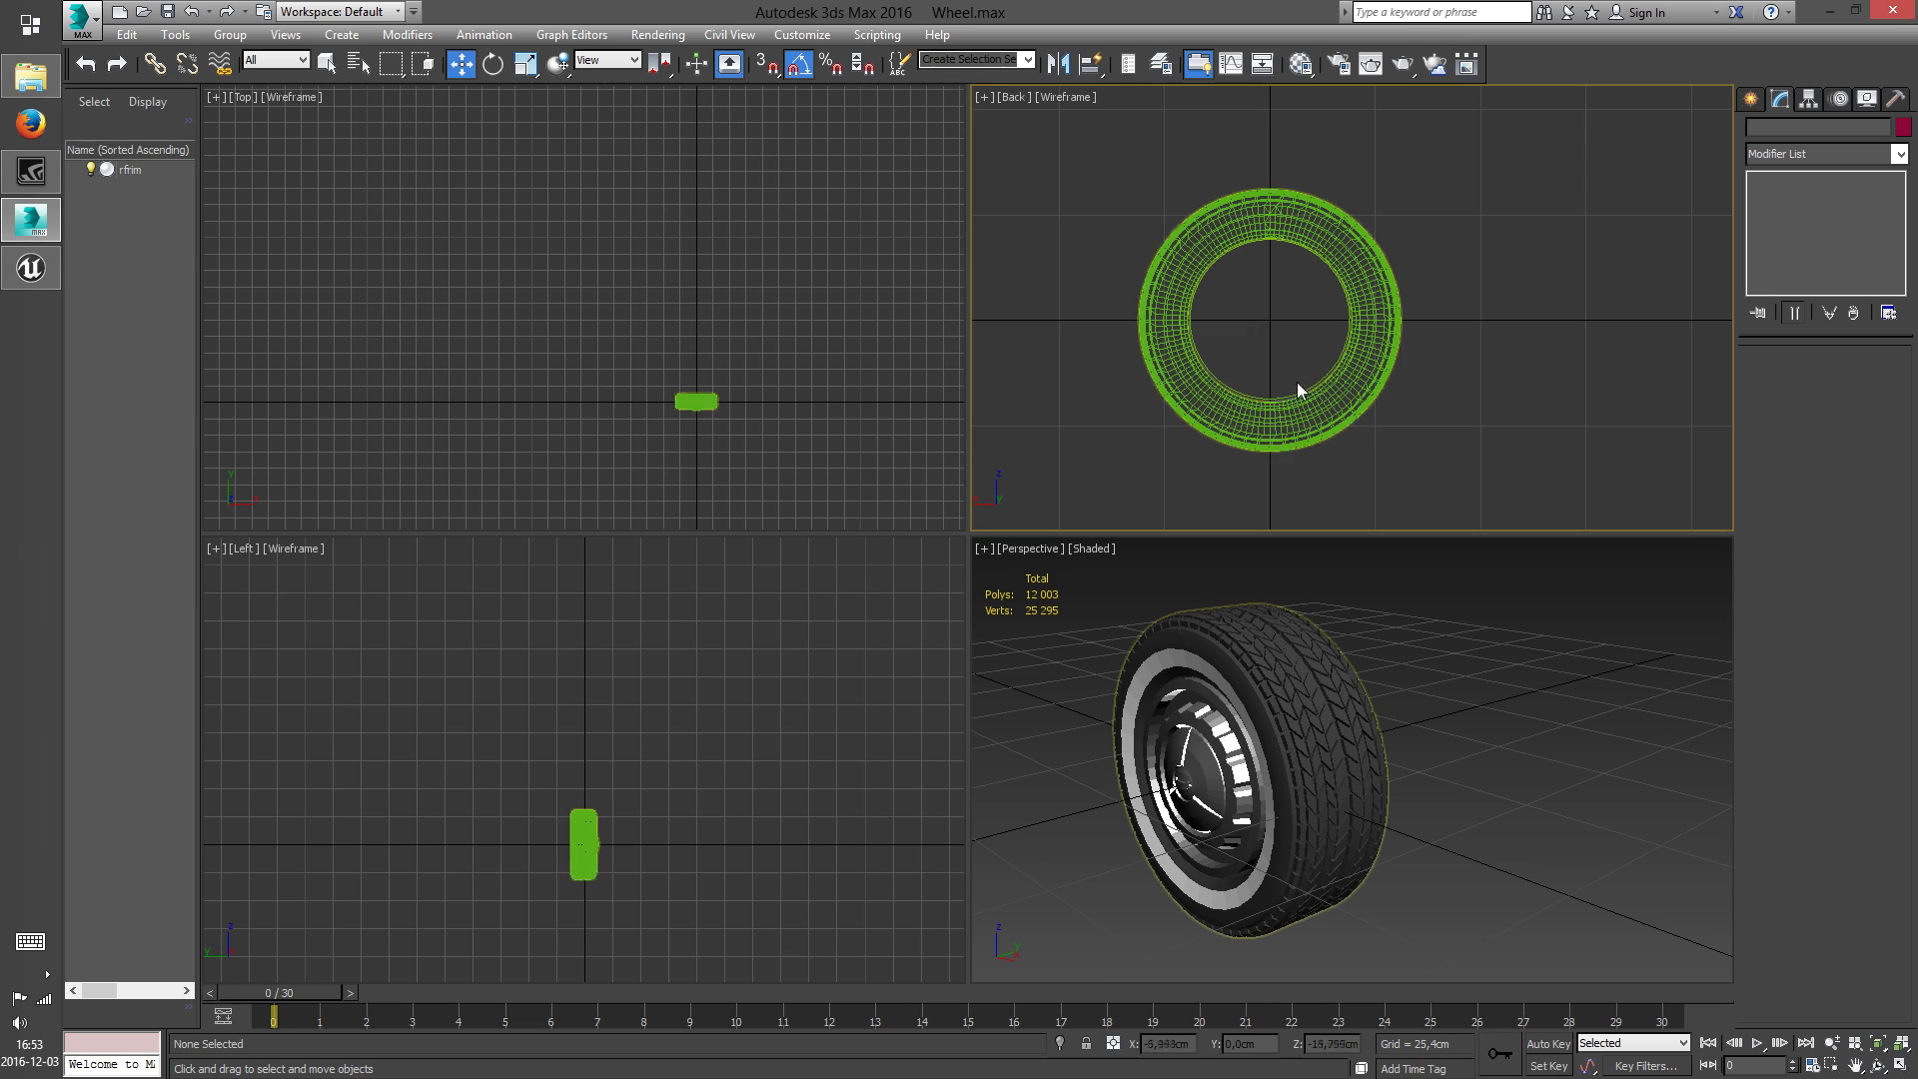
click(1429, 358)
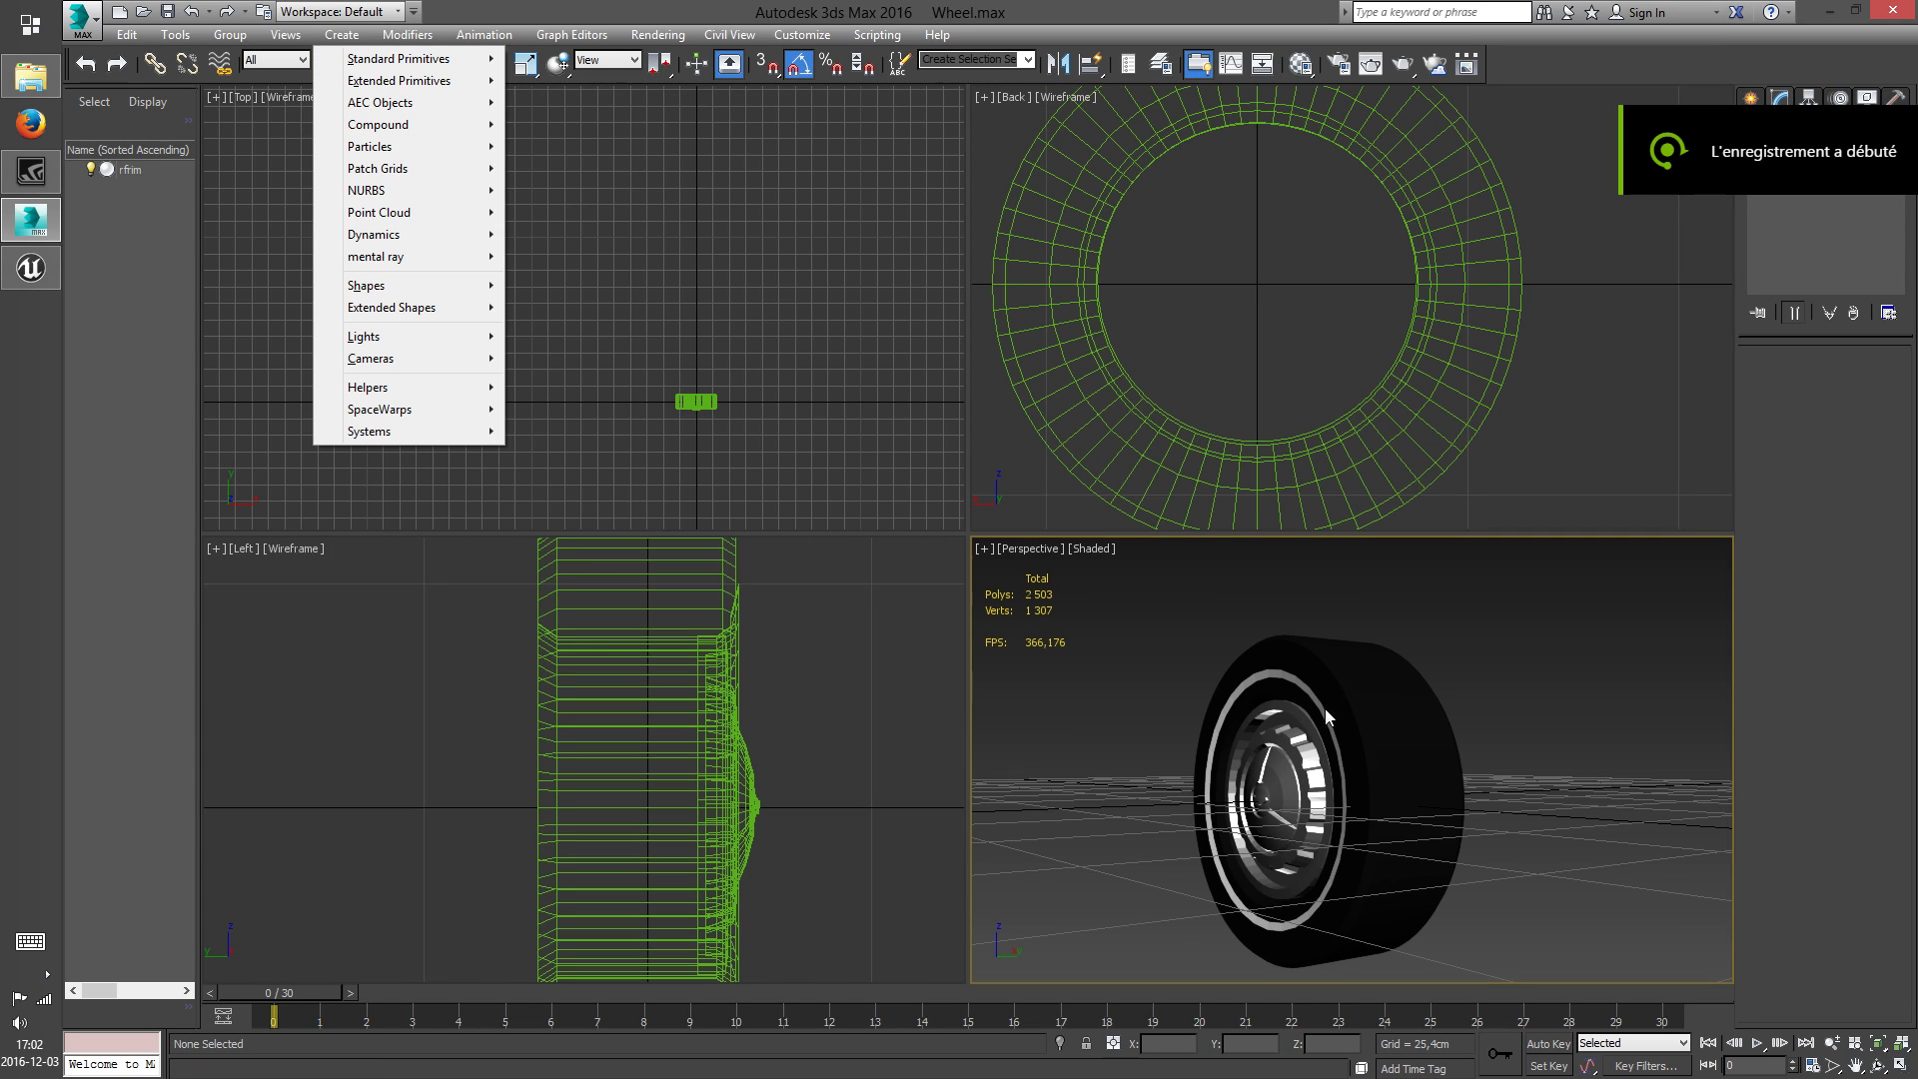
Examine the centered wheel's front face, hubcap and tire from several angles in the perspective and back views
click(1489, 693)
alt+middle_drag(1424, 767, 1430, 741)
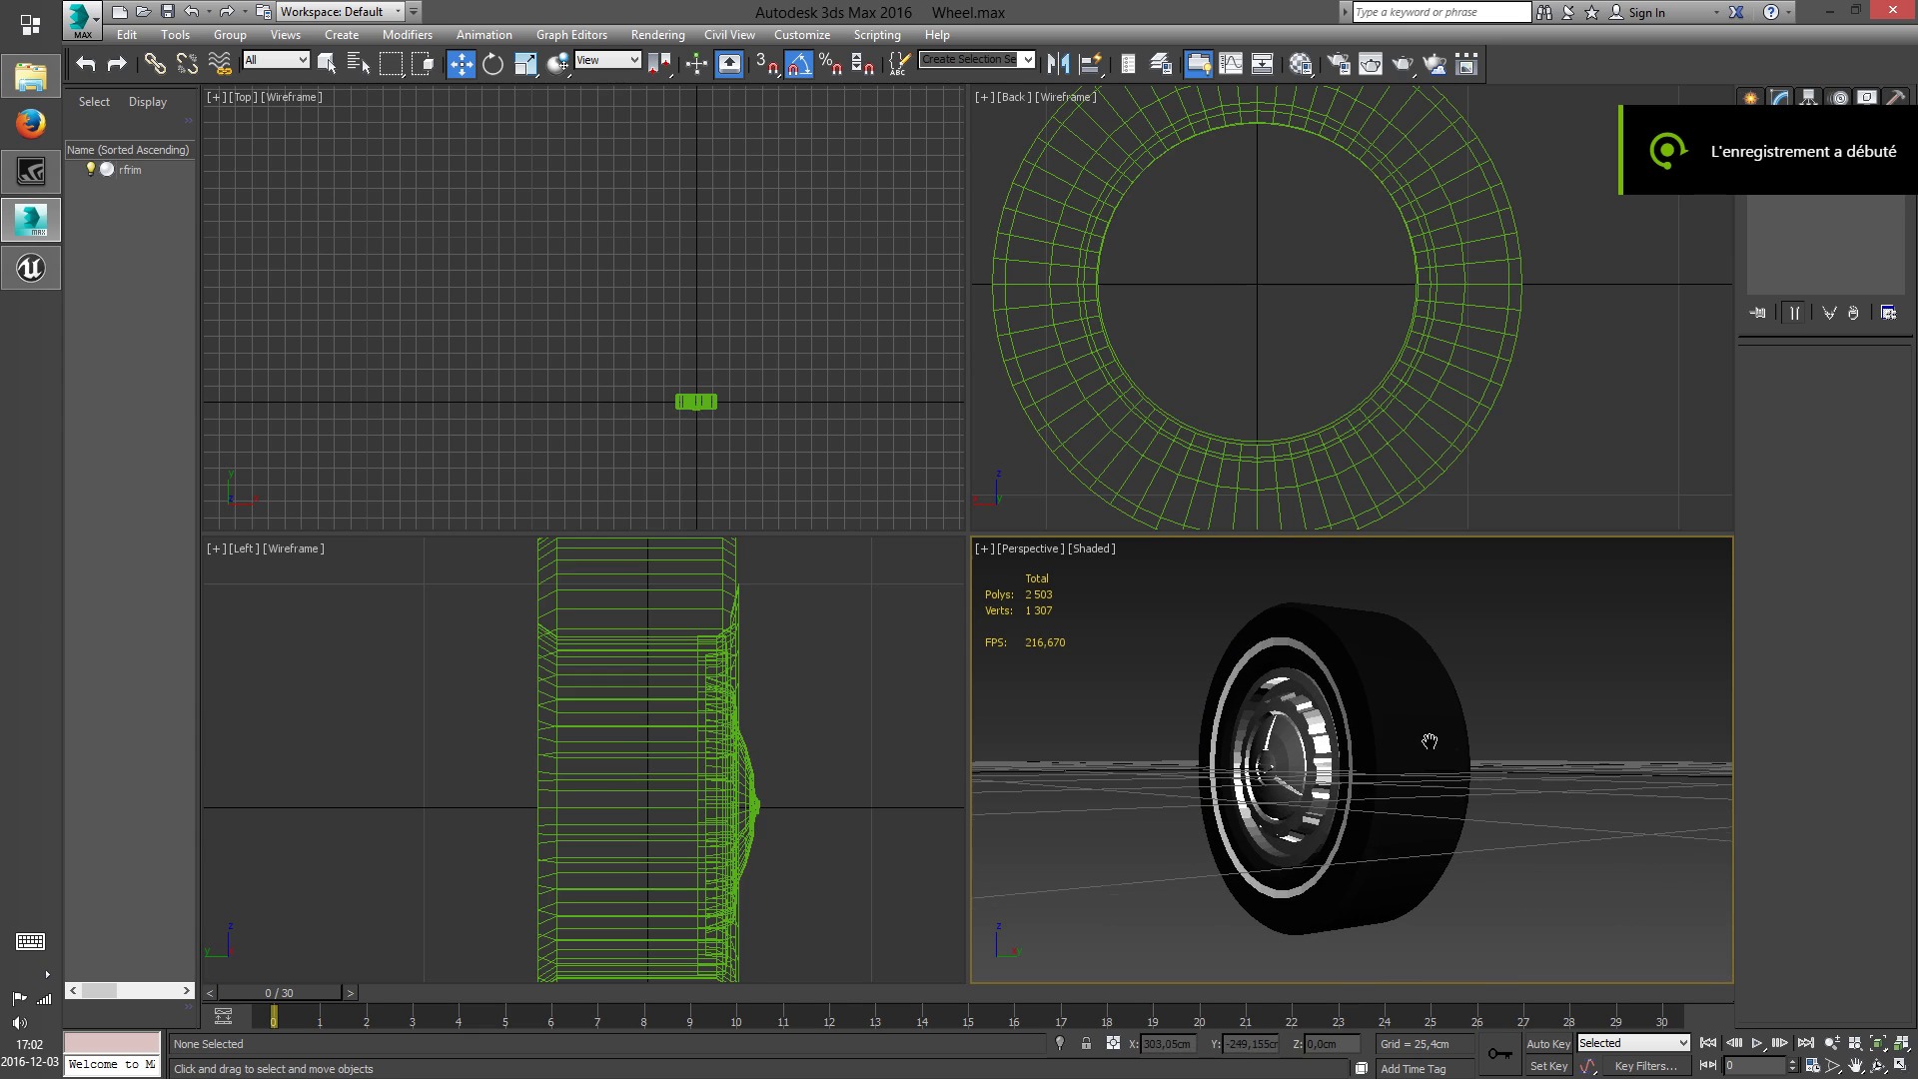
click(1879, 1066)
drag(1404, 765, 1410, 740)
scroll(1479, 345, down, 2)
middle_drag(1489, 333, 1478, 342)
key(w)
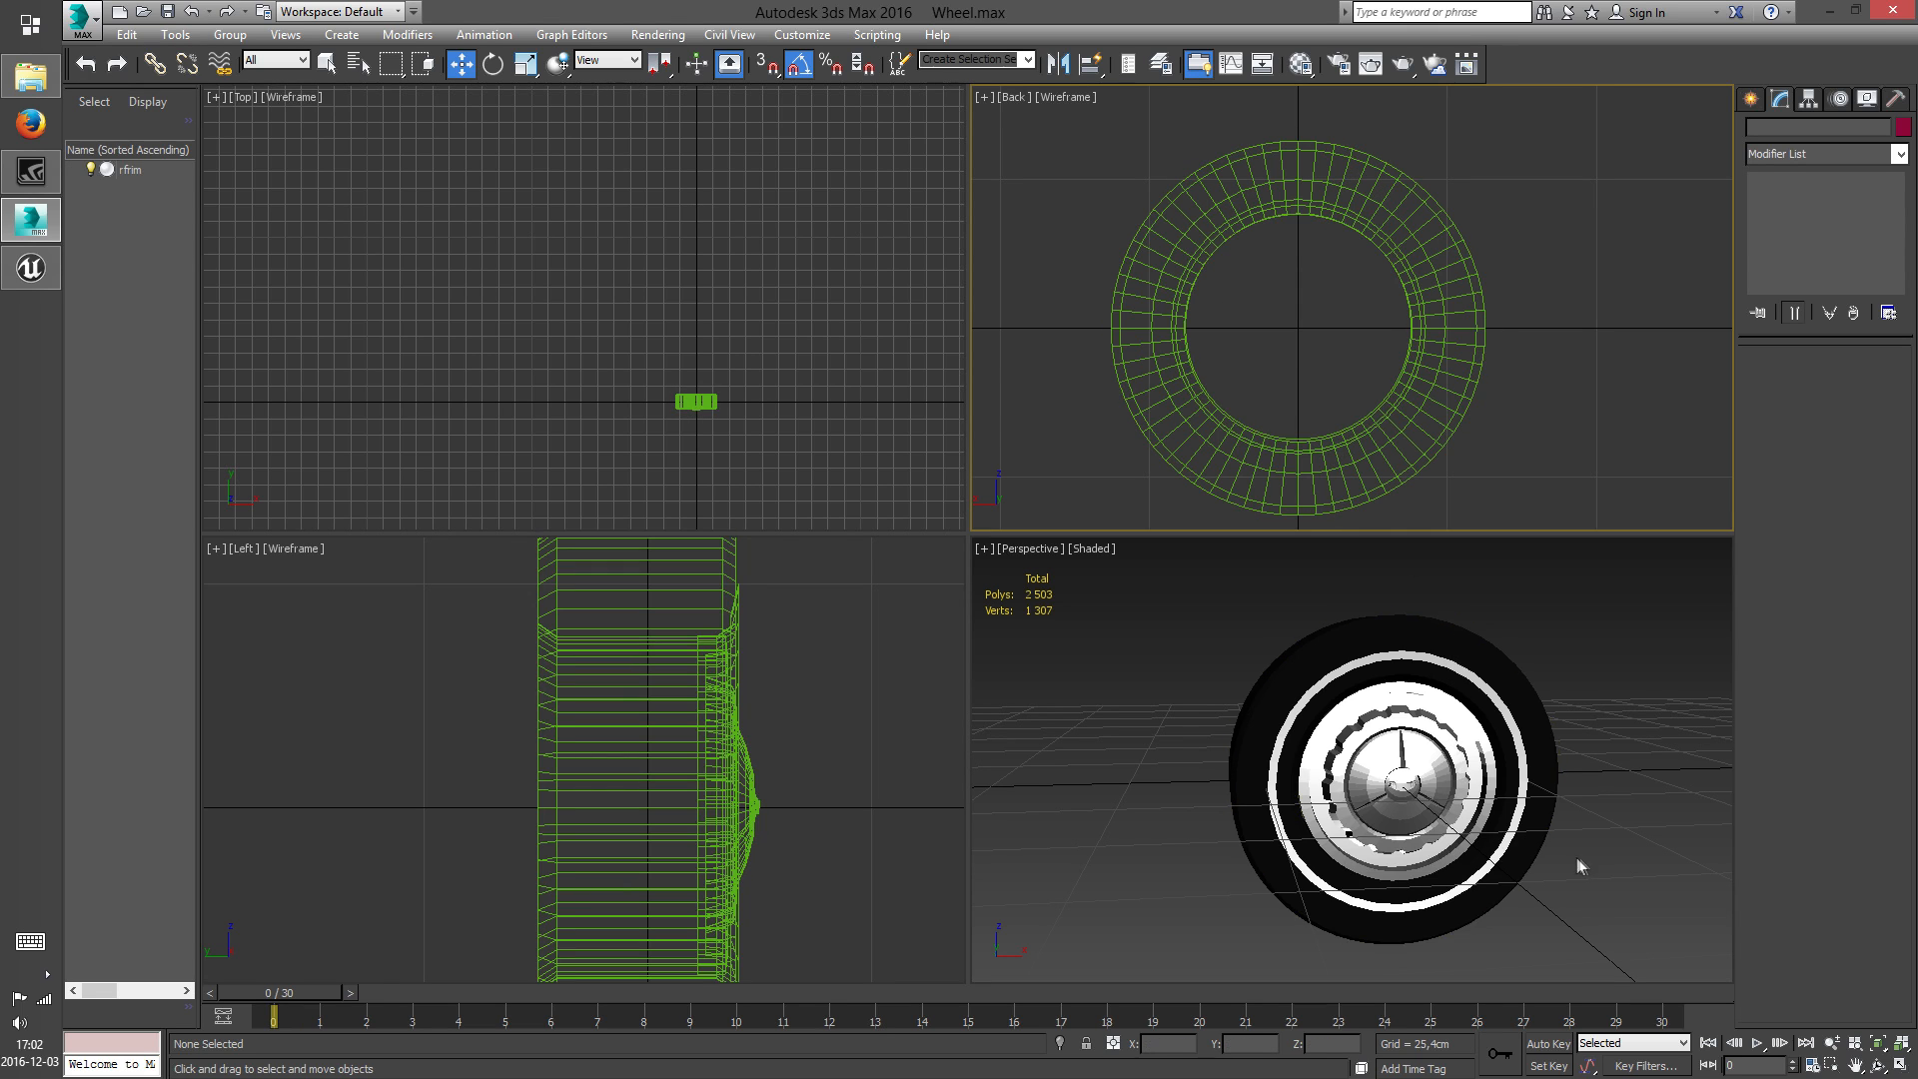
middle_drag(1579, 865, 1514, 832)
click(1874, 1066)
drag(1340, 689, 1269, 694)
middle_drag(1270, 694, 1294, 715)
scroll(1294, 716, up, 3)
key(w)
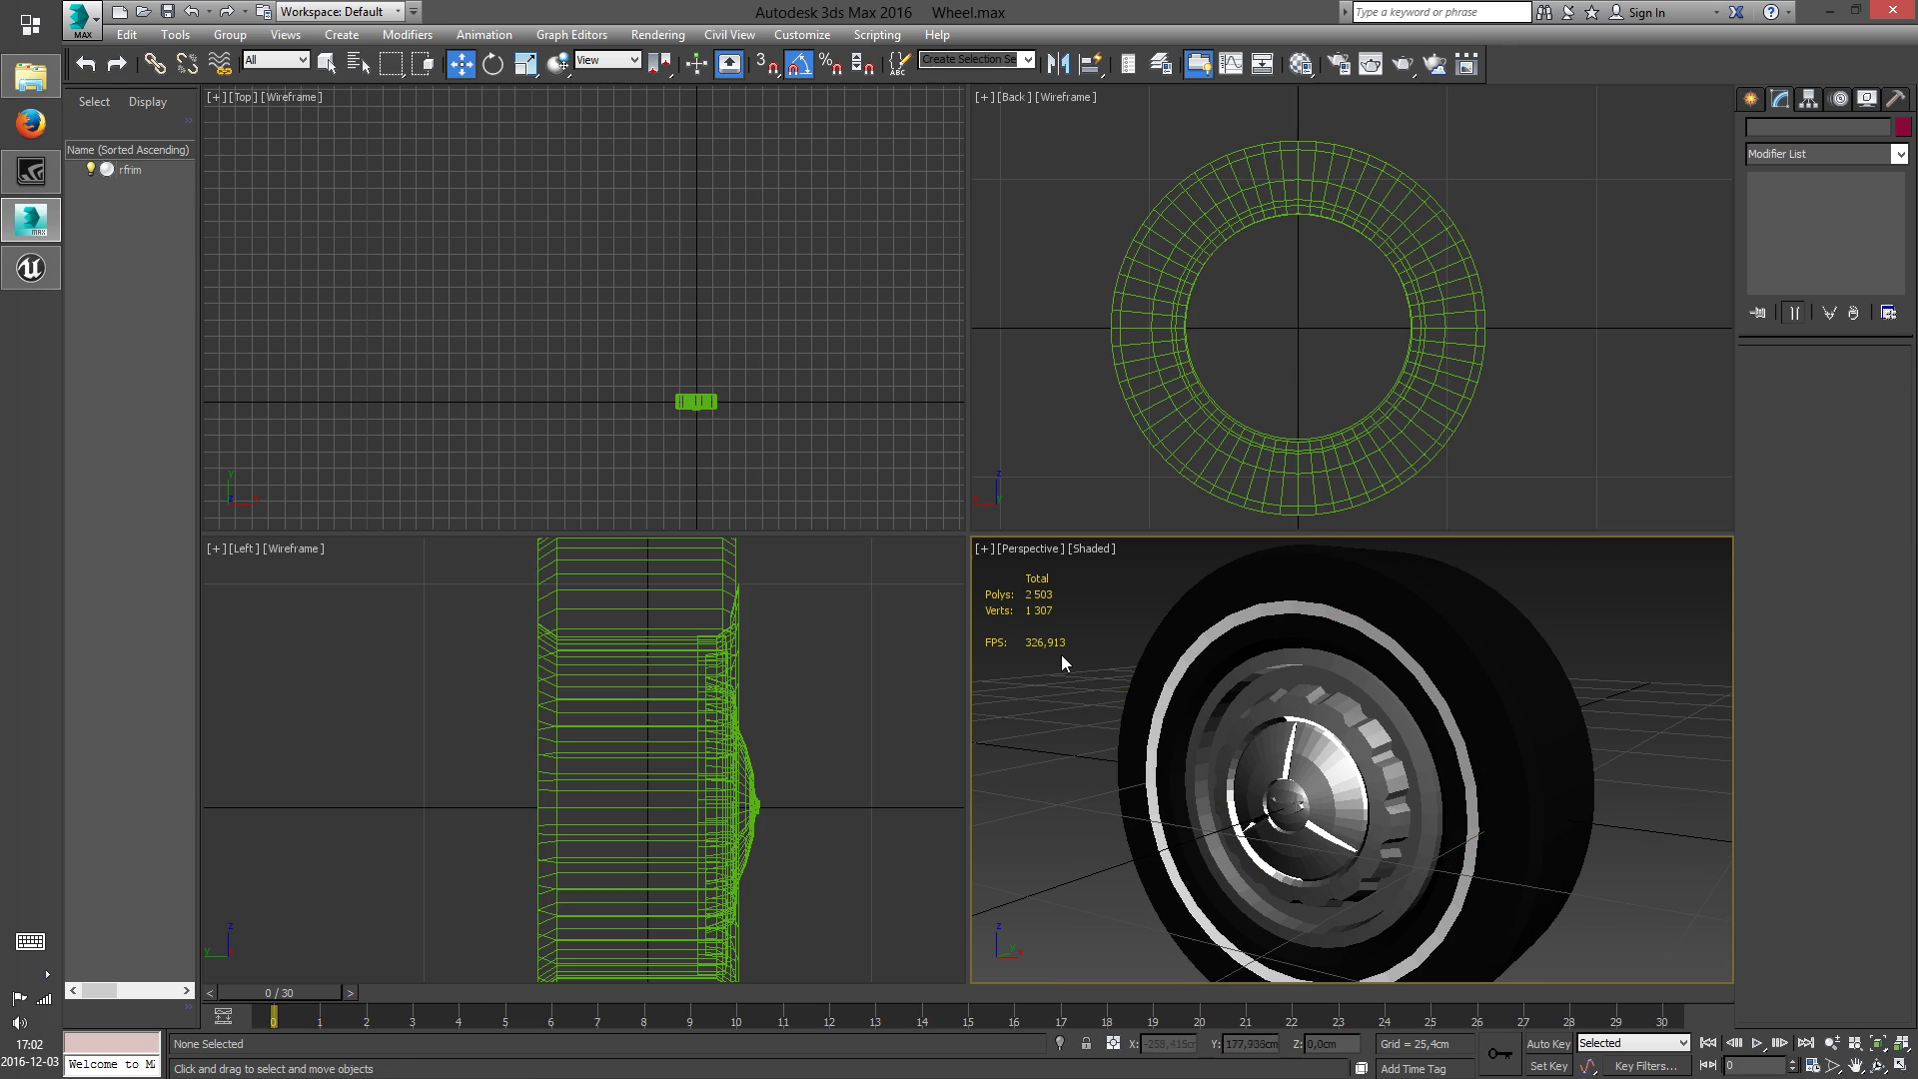
click(1126, 693)
click(1107, 626)
scroll(1359, 754, down, 4)
middle_drag(1364, 756, 1332, 748)
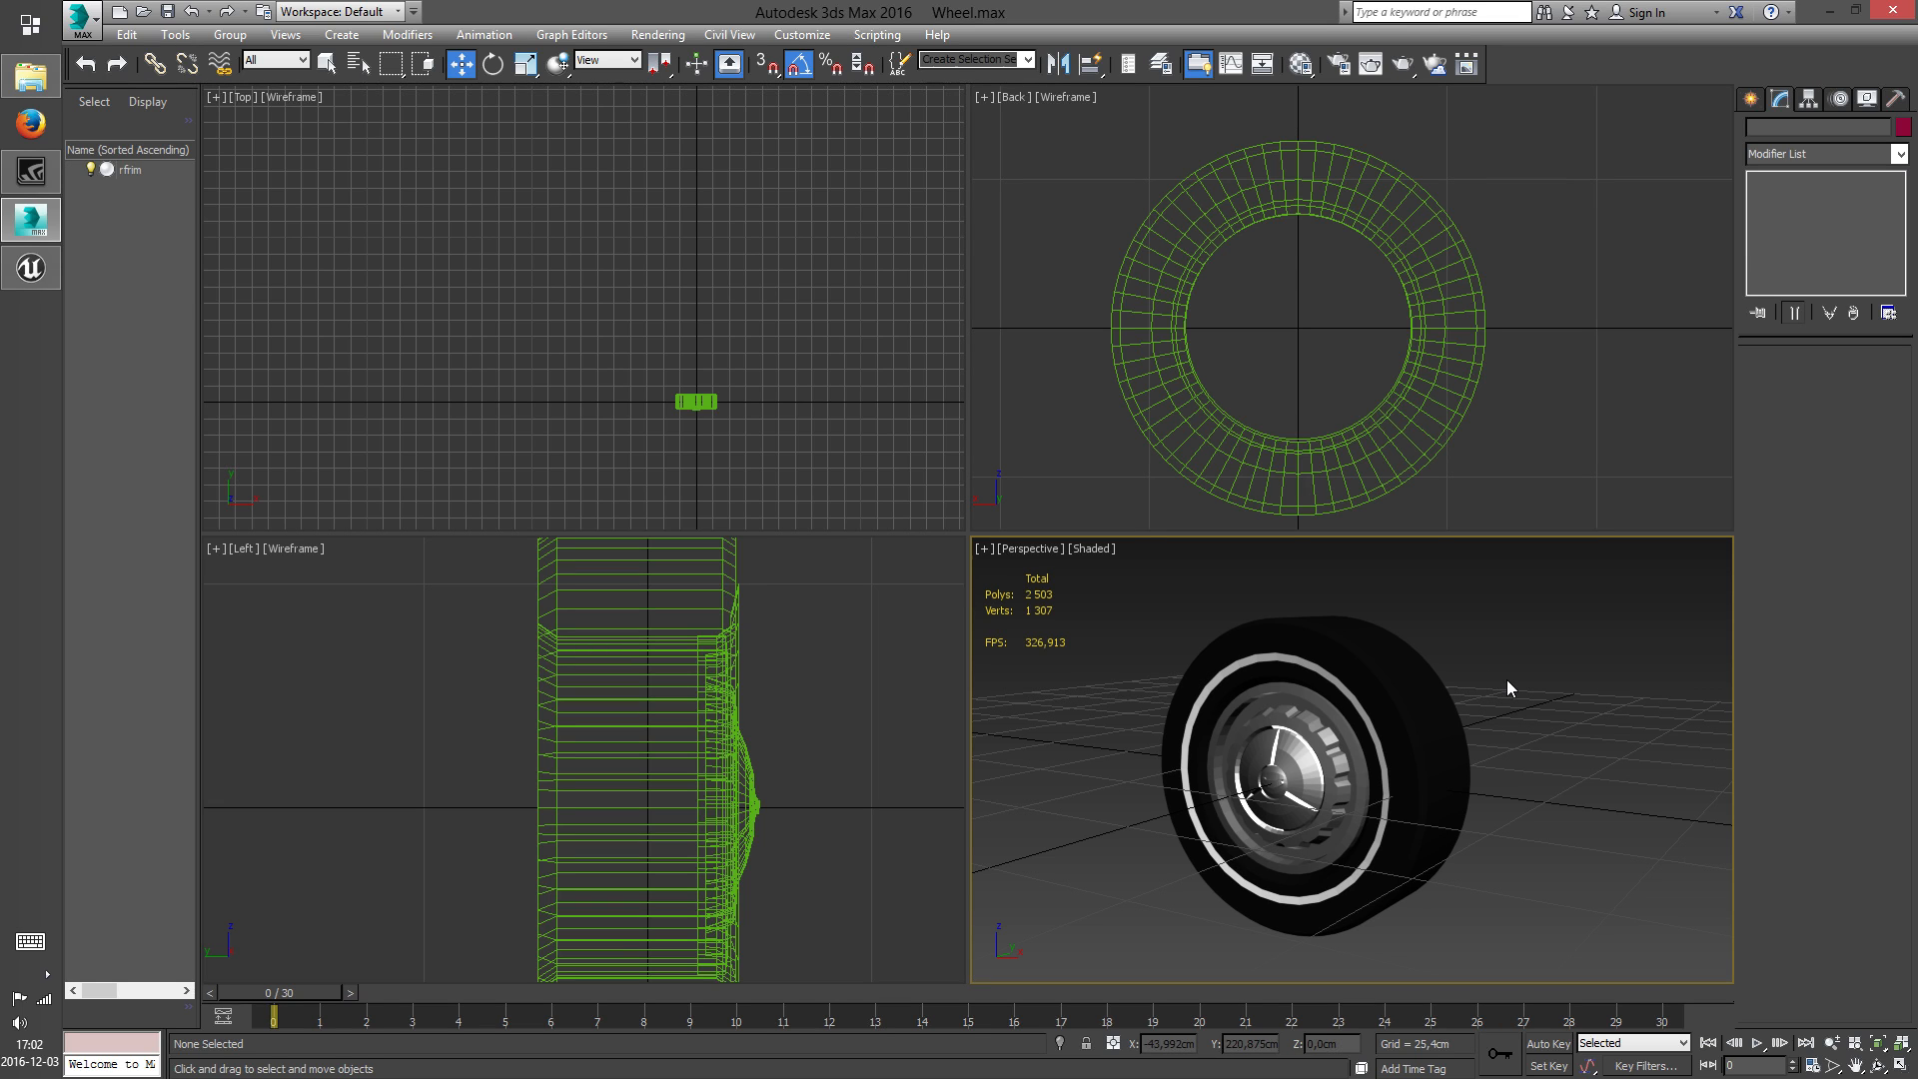
mouse_move(1497, 767)
middle_down()
mouse_move(1529, 699)
mouse_move(1516, 739)
middle_up()
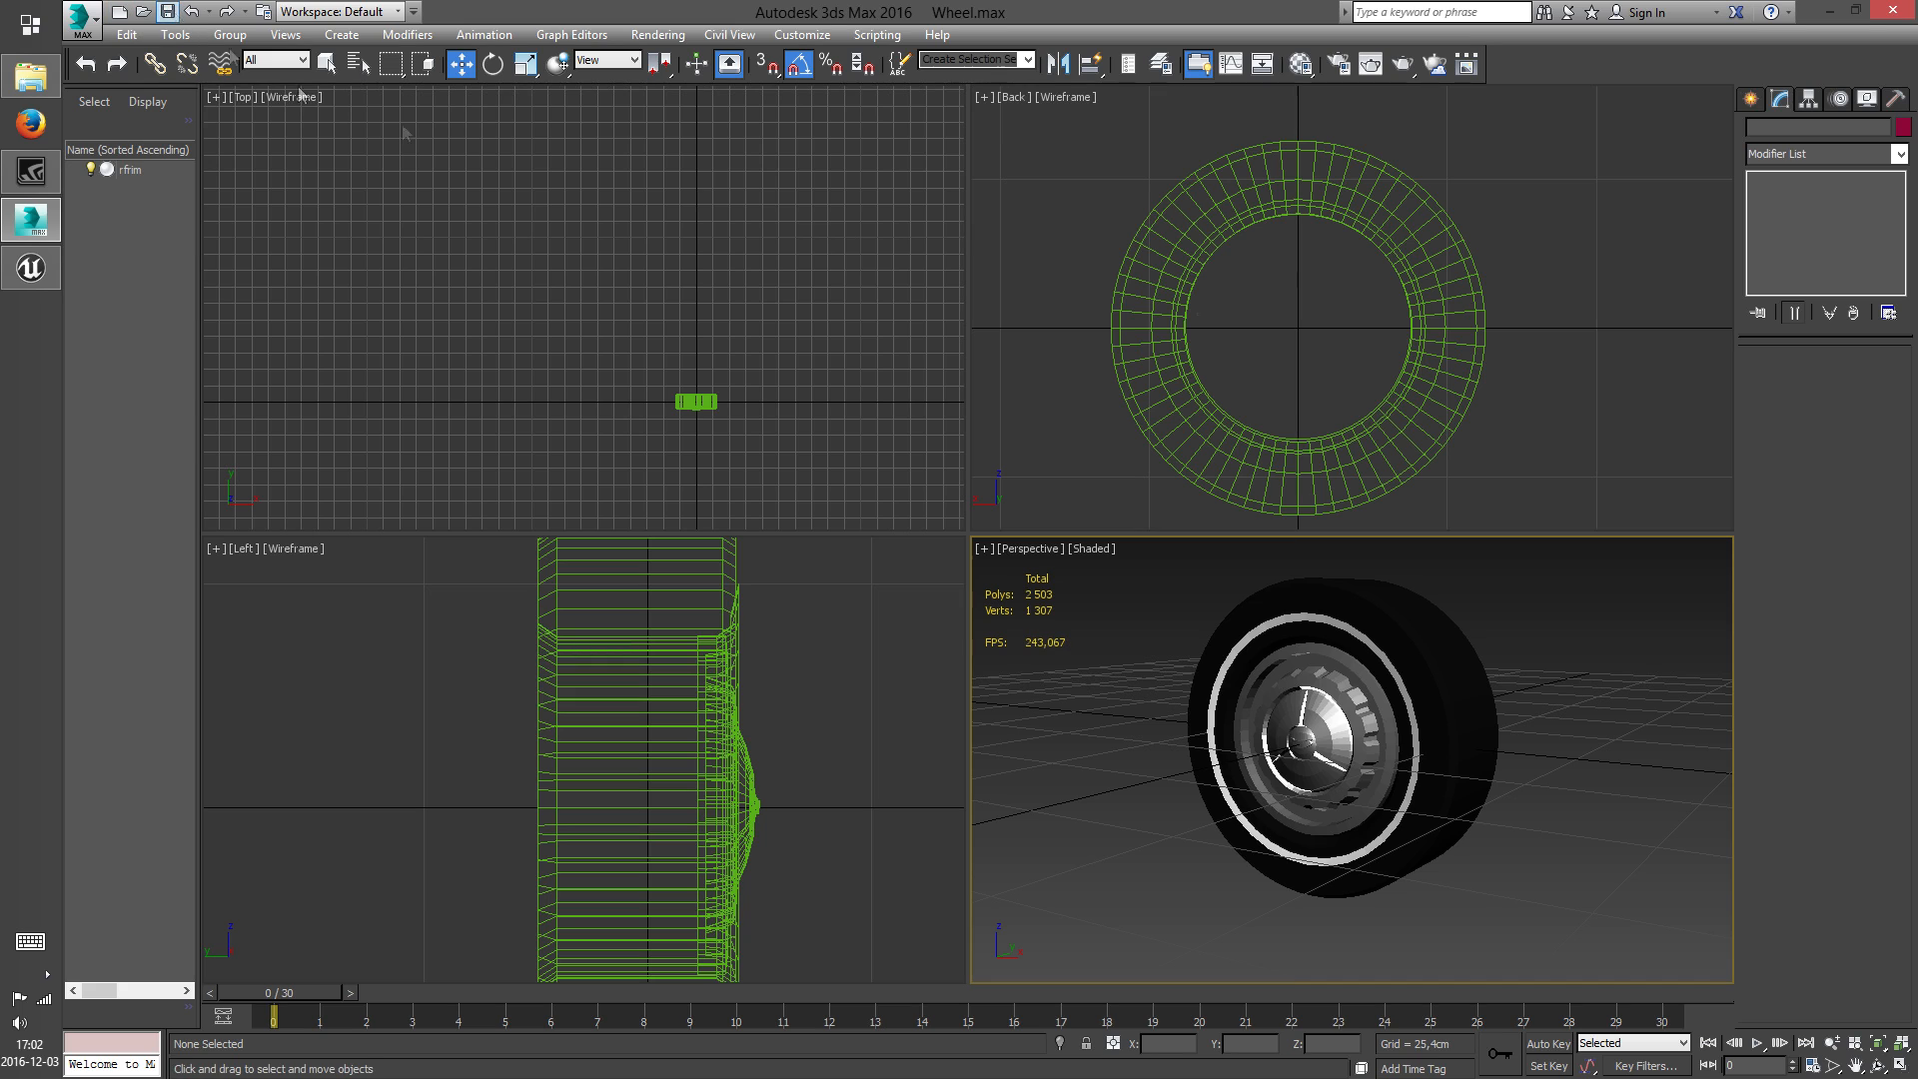
Draw a short horizontal bone with an end bone beside the wheel in the Back view
click(1459, 730)
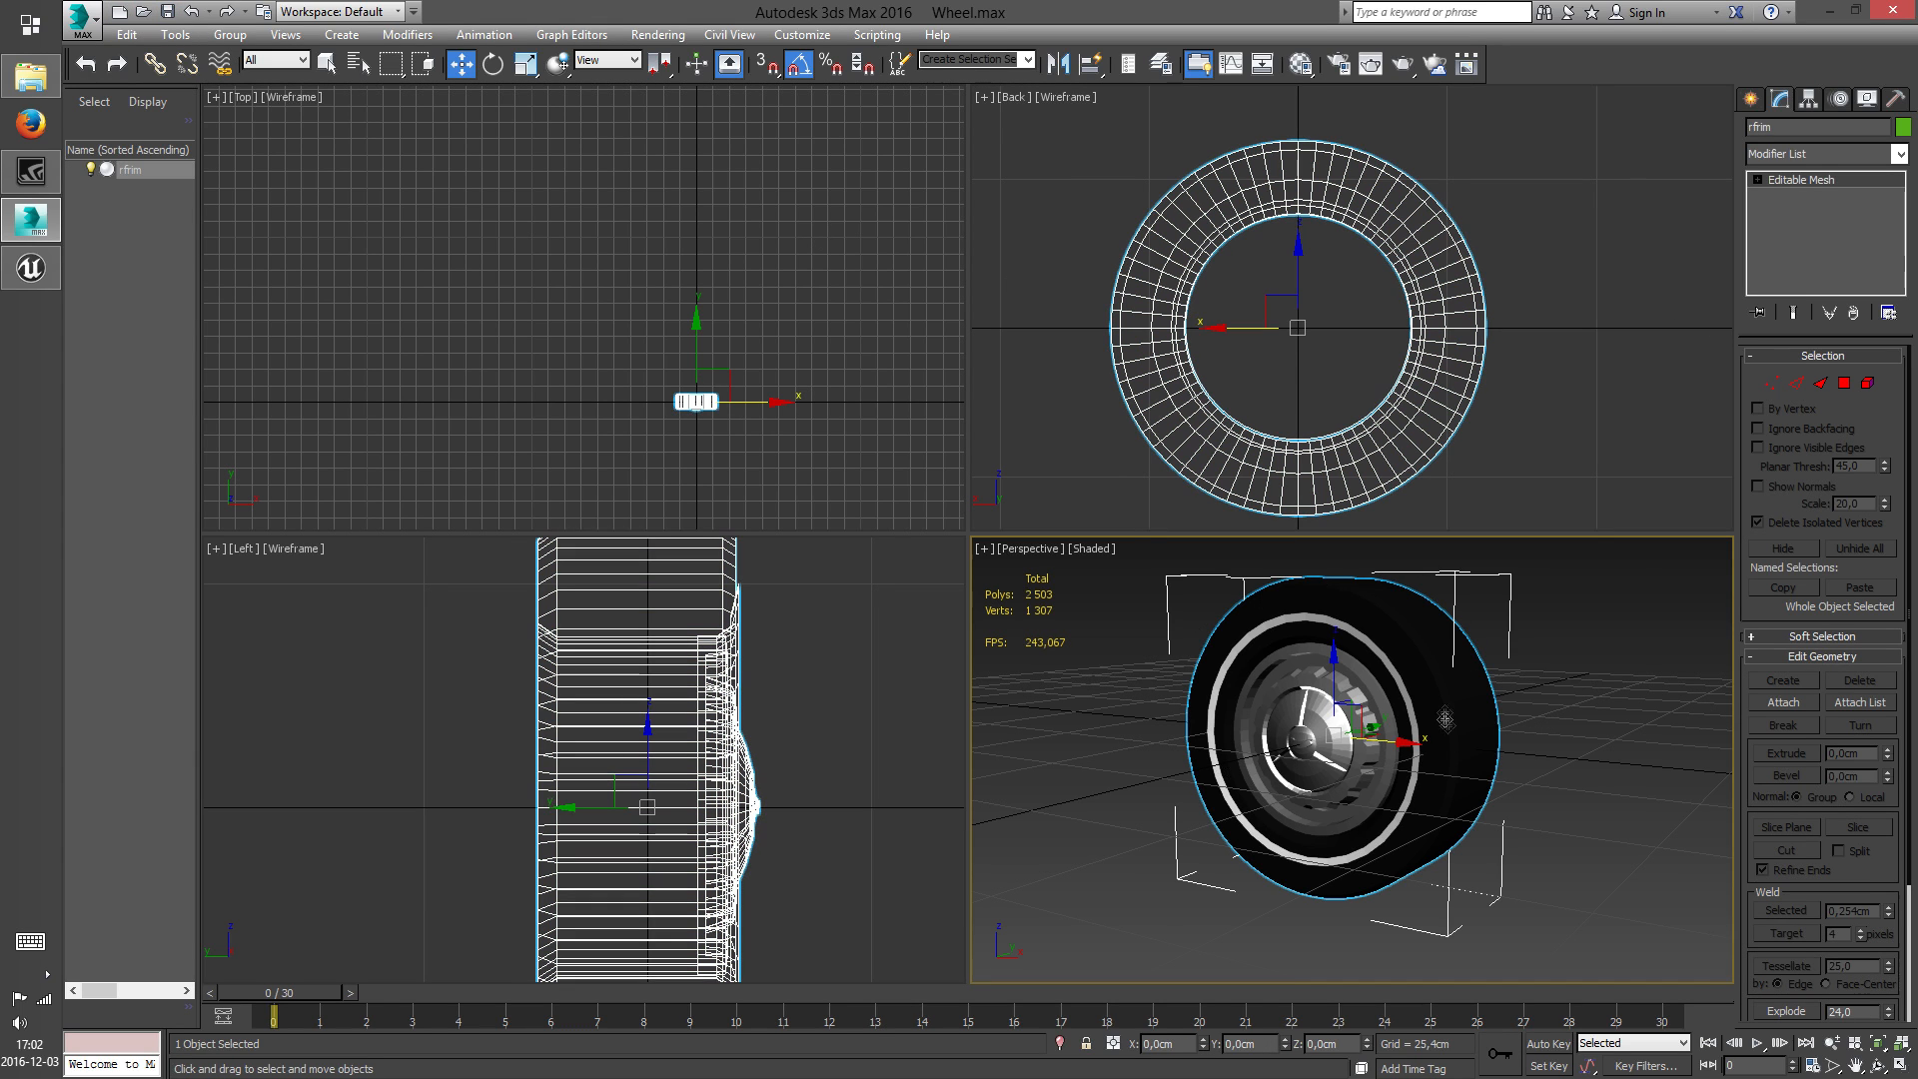
click(1751, 101)
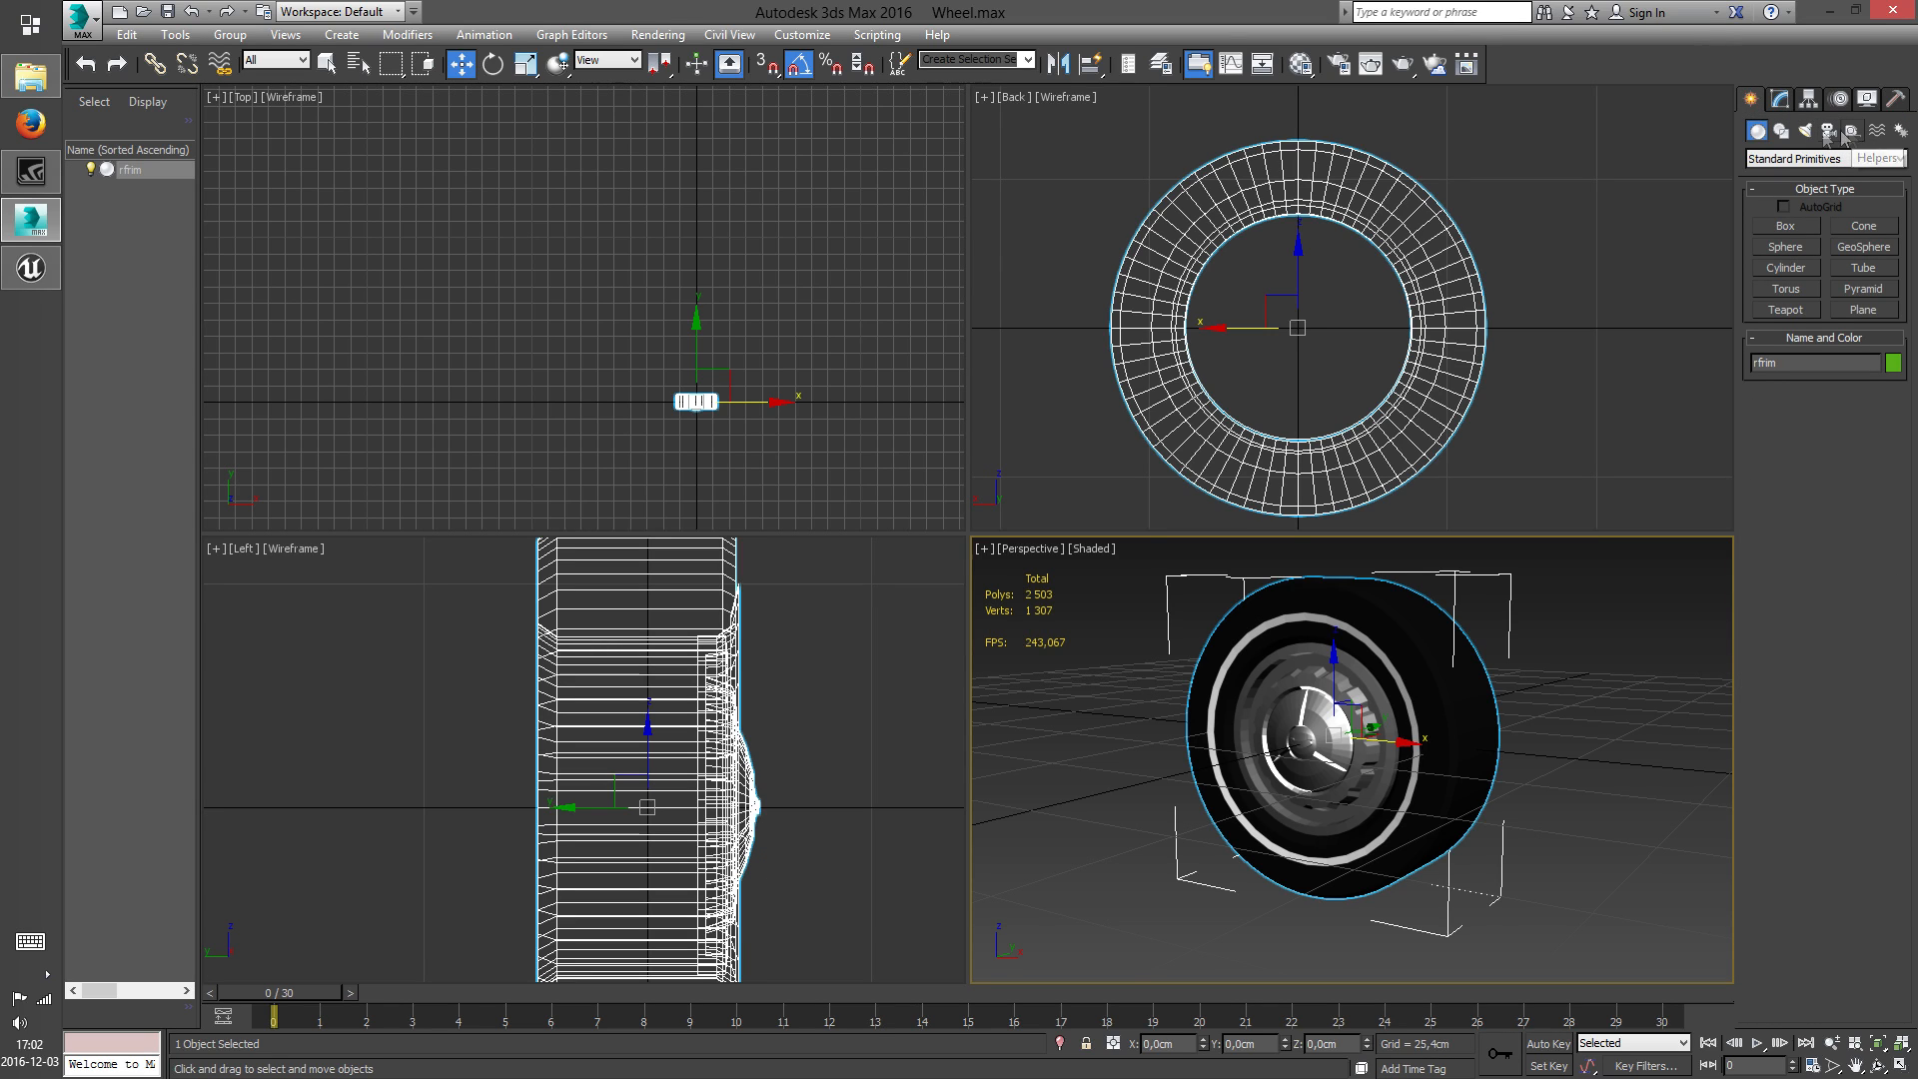
click(1900, 131)
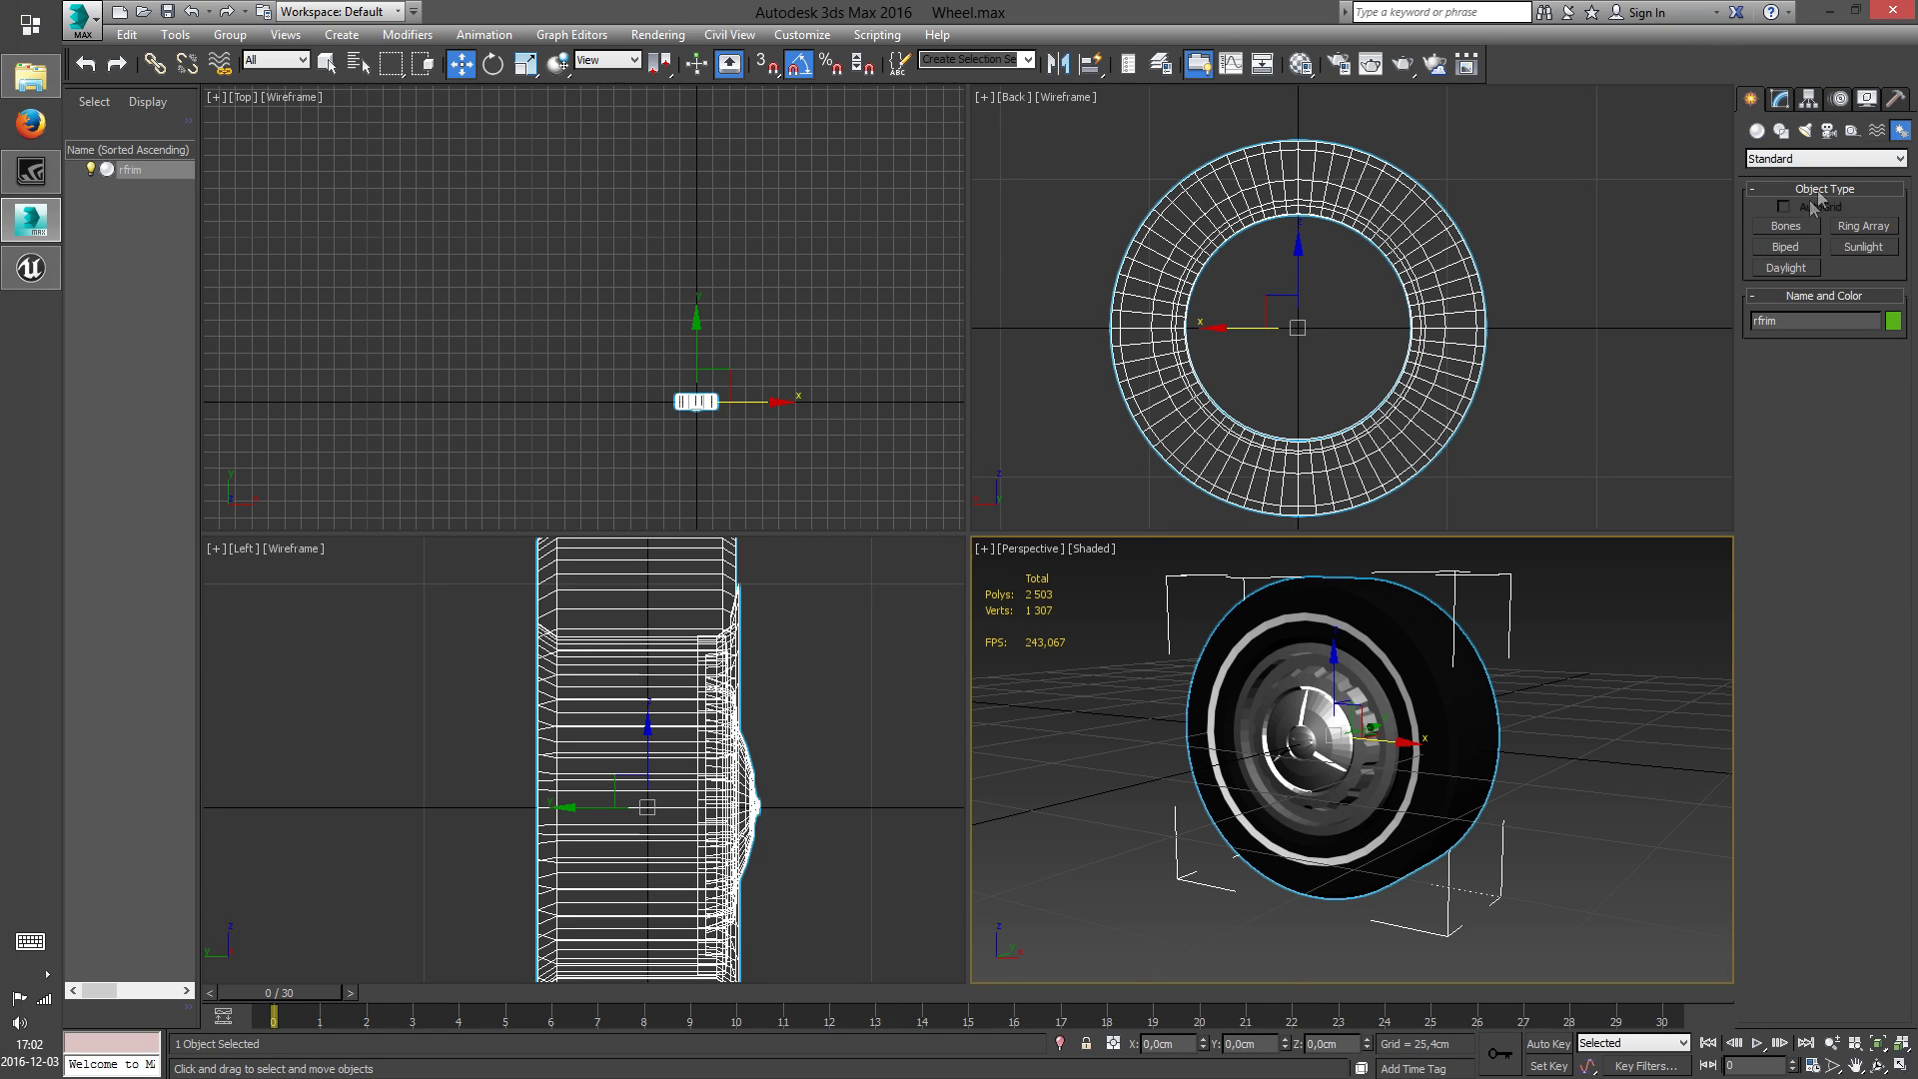
click(1787, 227)
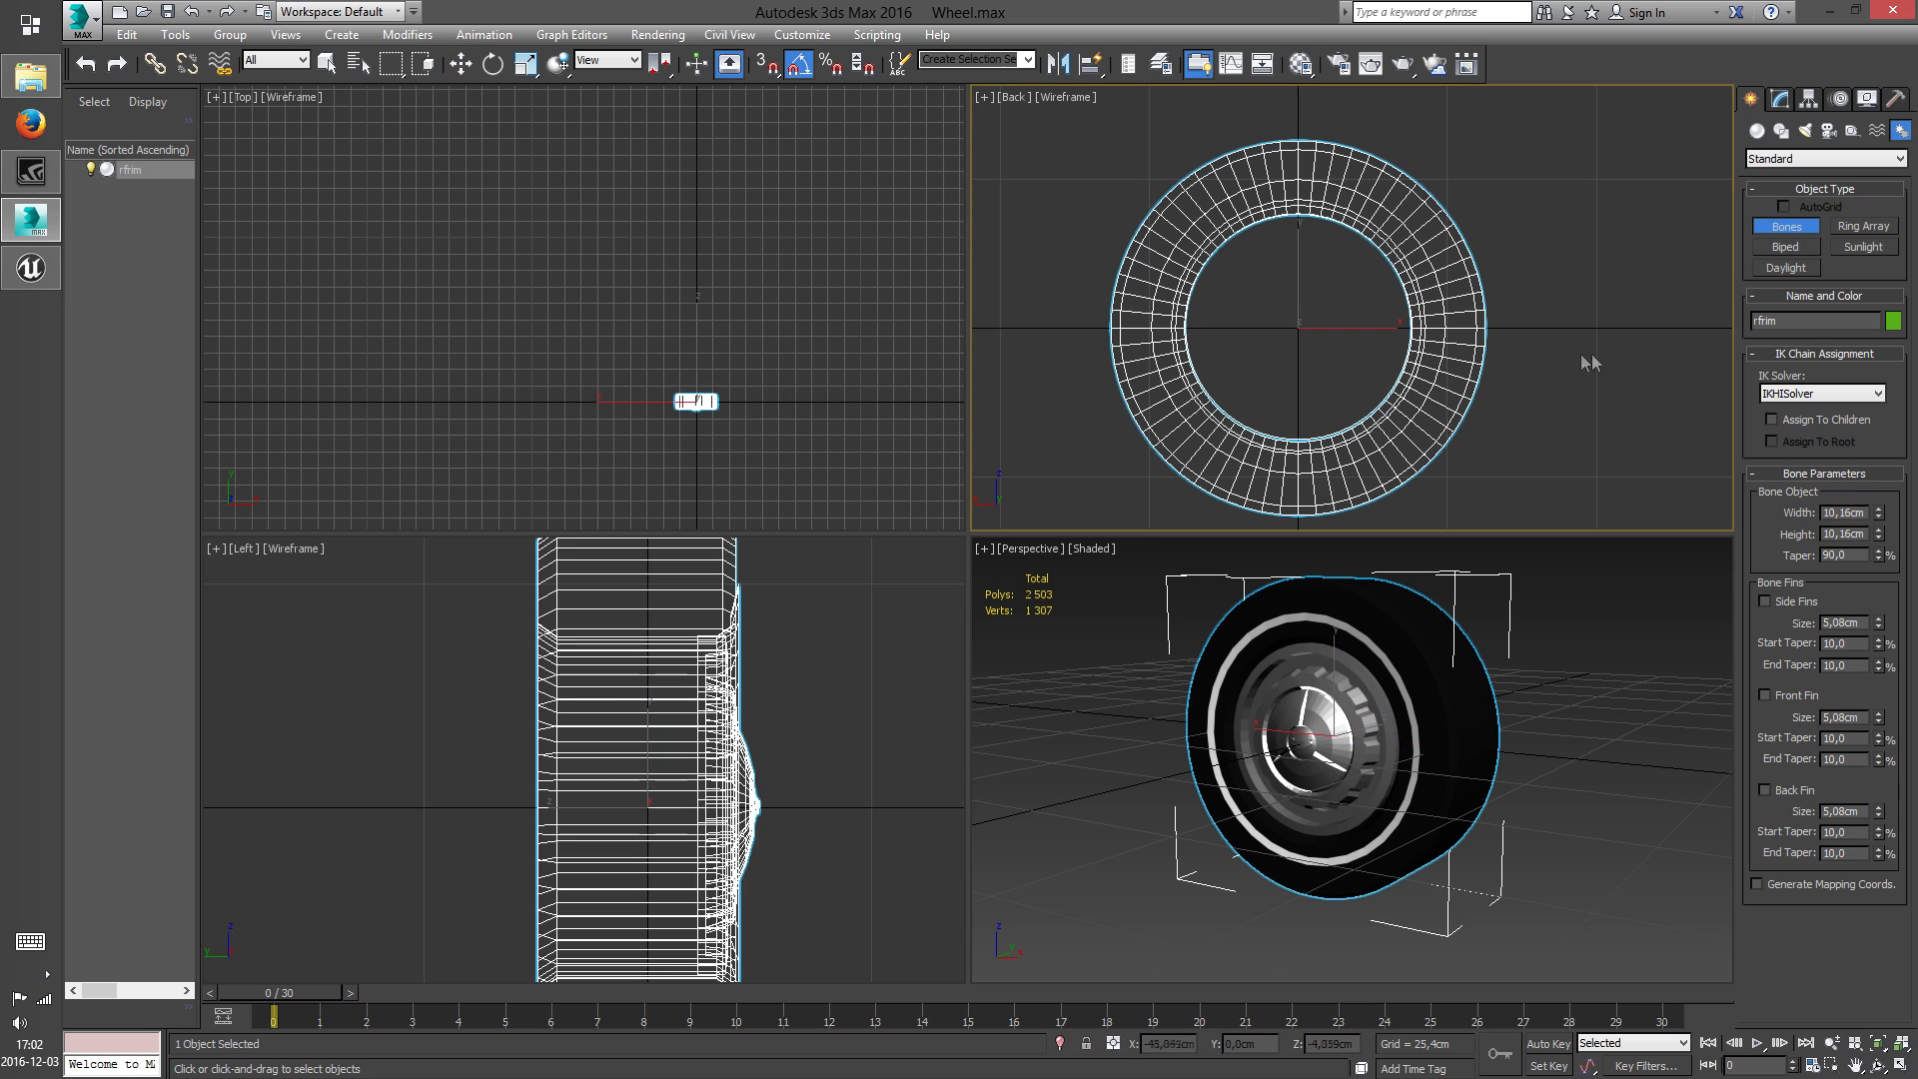
middle_drag(1547, 363, 1366, 355)
click(1385, 310)
click(1551, 308)
right_click(1638, 310)
middle_drag(1511, 353, 1470, 373)
click(1481, 375)
right_click(1461, 421)
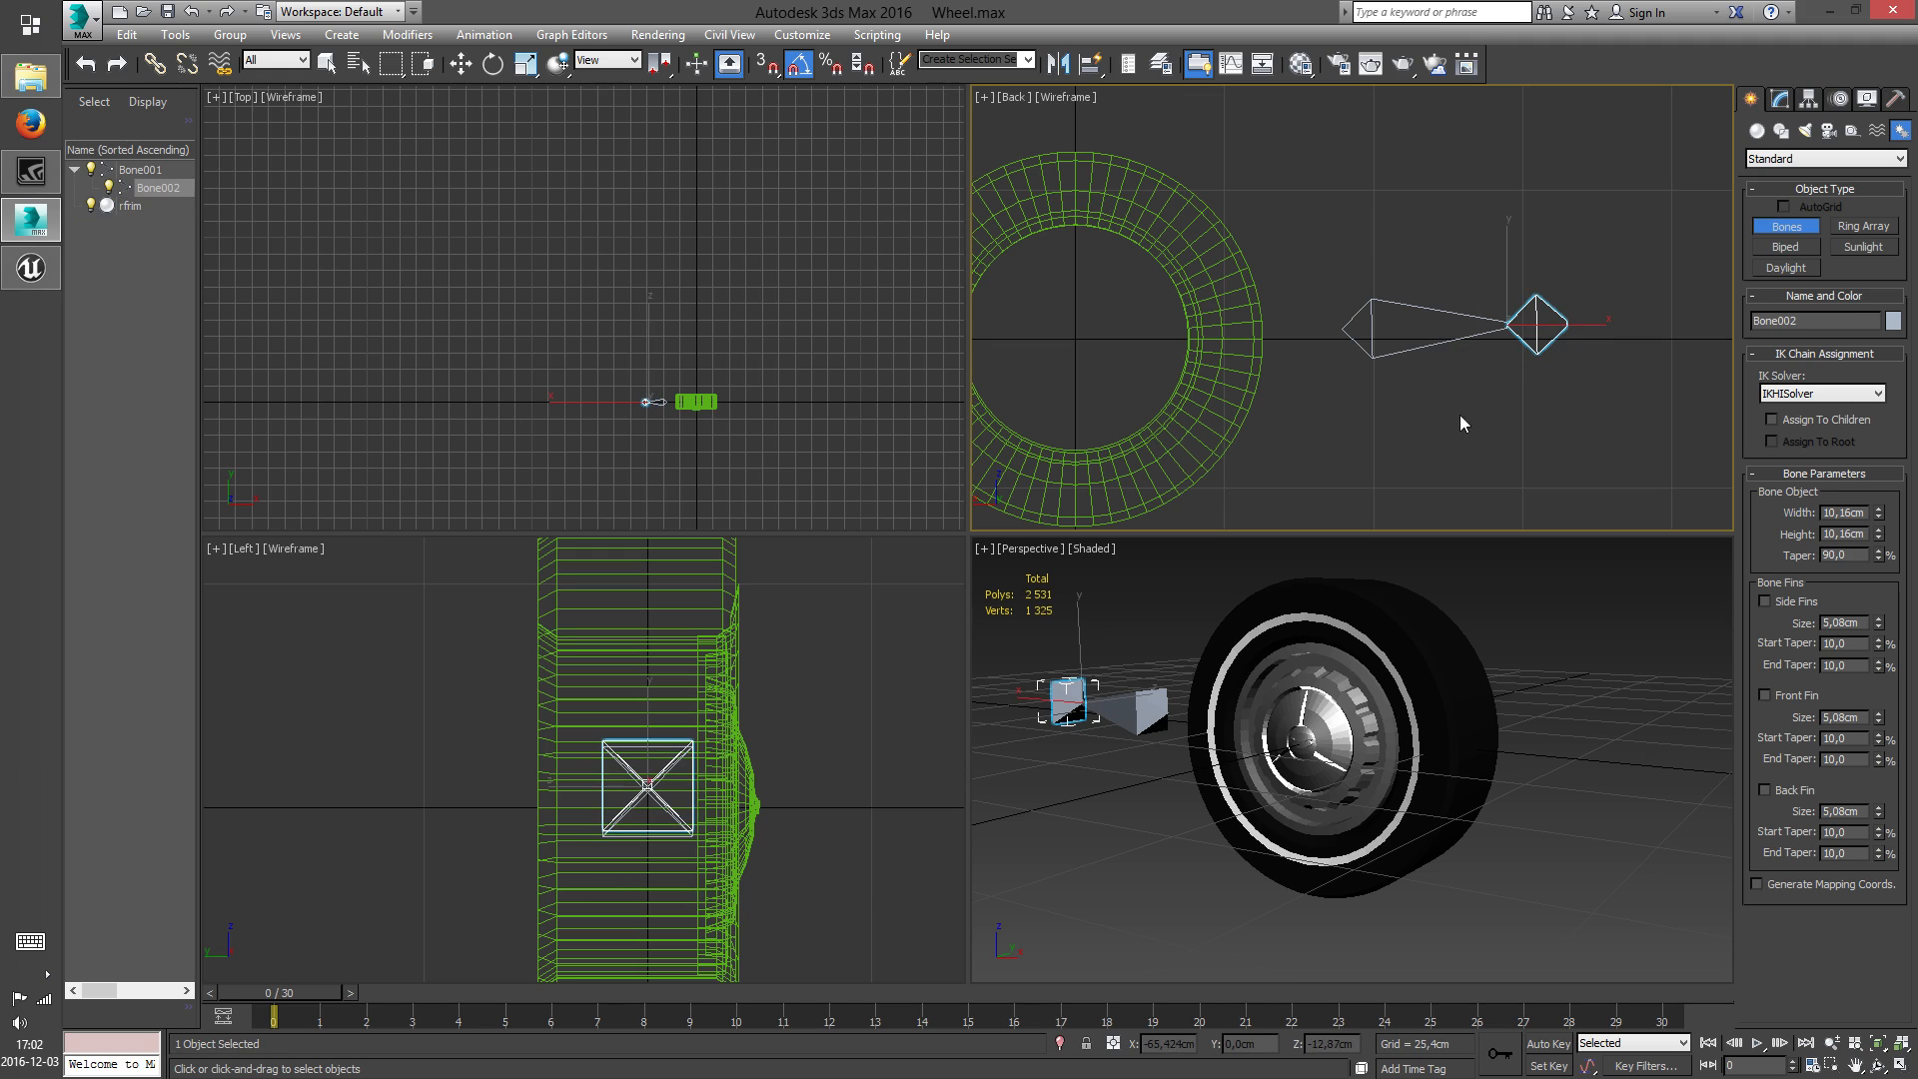
Delete the larger parent bone and move the remaining end bone to X, Y and Z position 0
click(460, 65)
click(1384, 352)
key(Delete)
click(1537, 324)
text(0)
double_click(1337, 1045)
text(0)
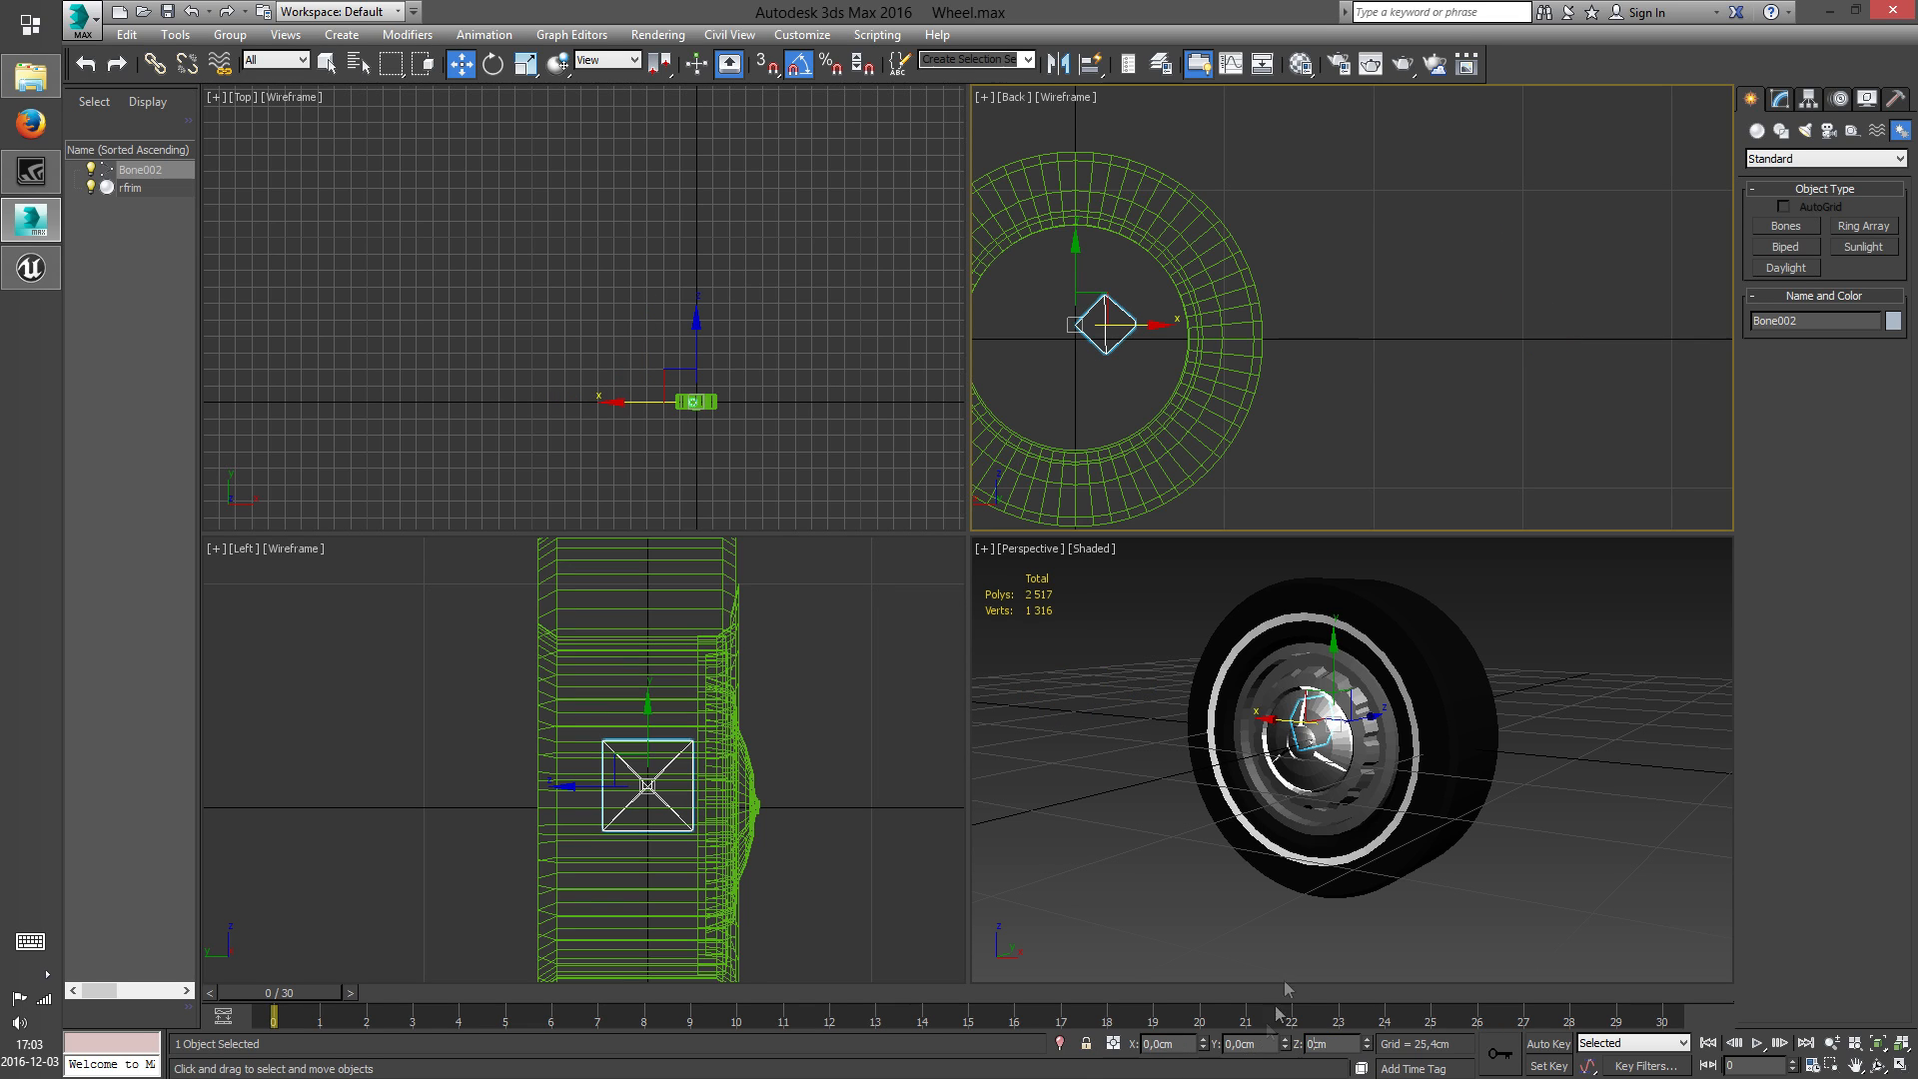
Set the bone's X, Y and Z rotation to 0
middle_drag(1346, 391, 1431, 348)
click(493, 64)
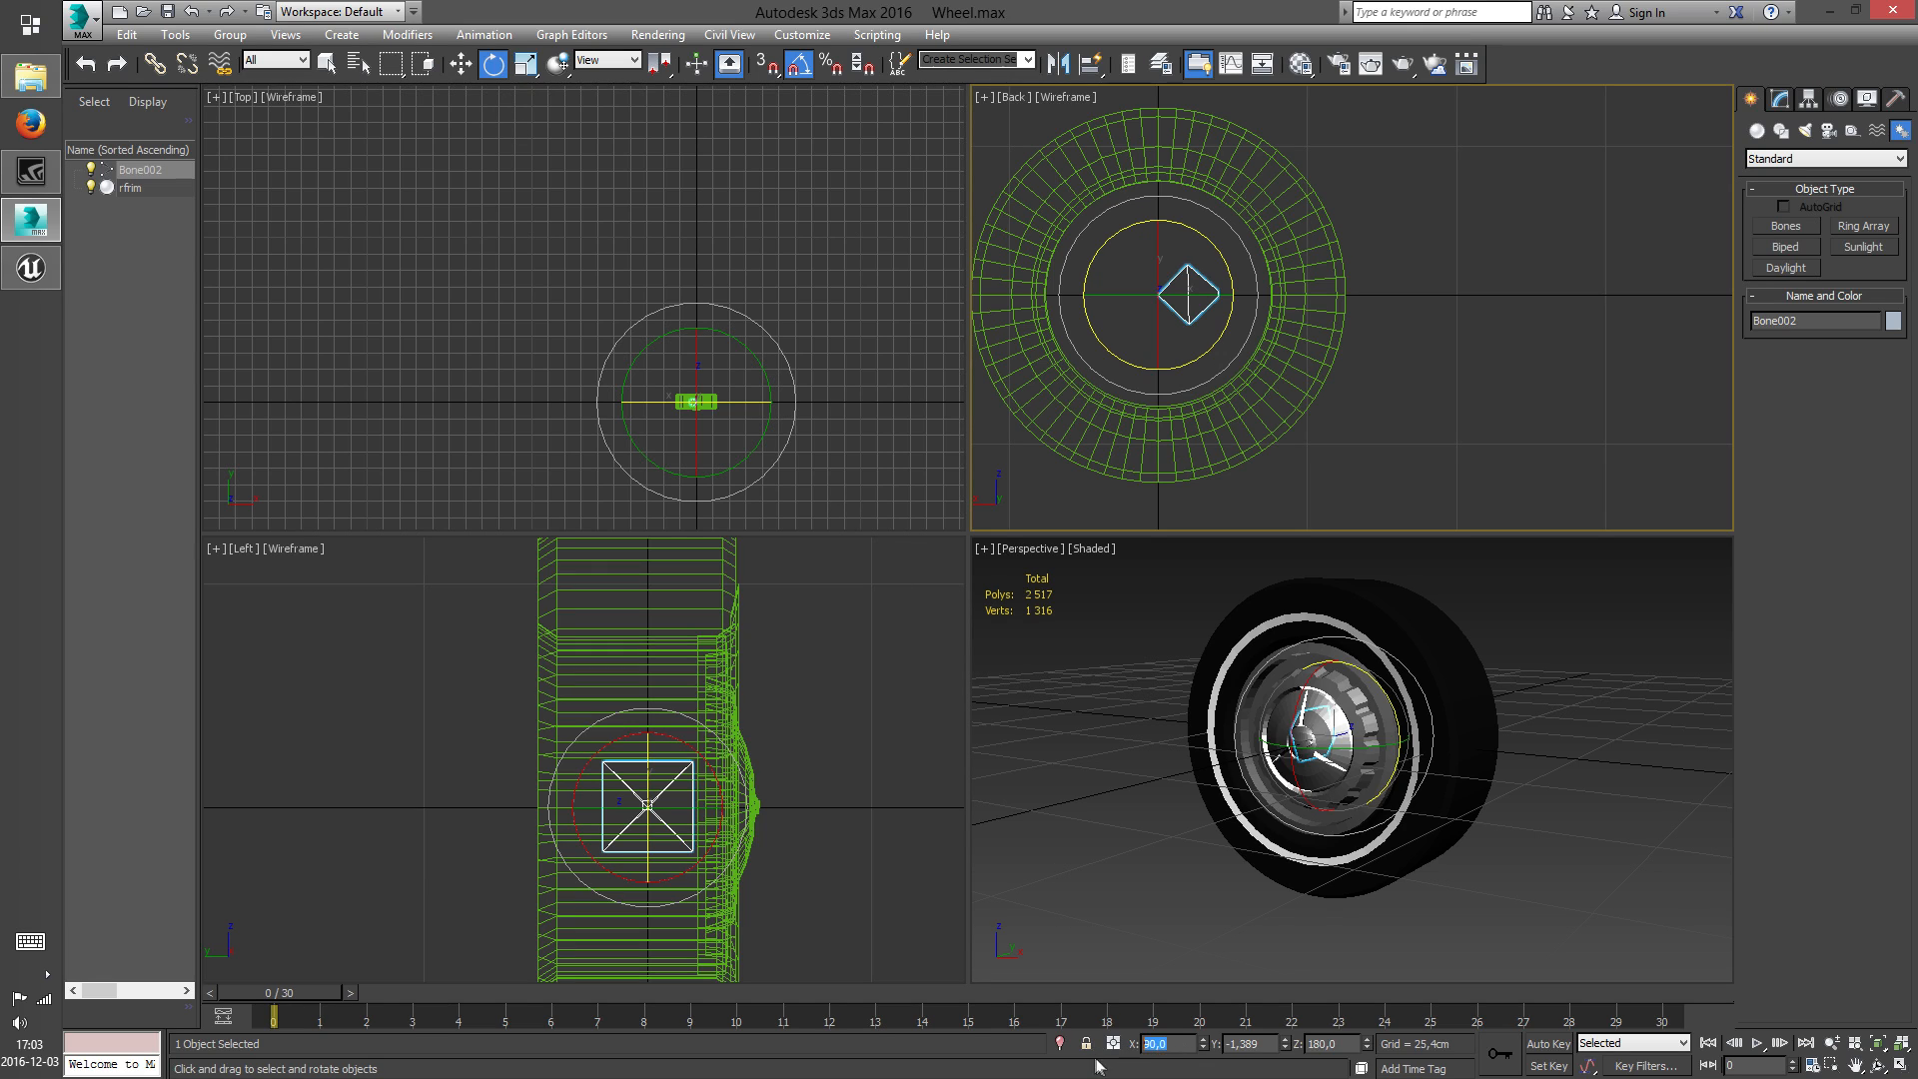
text(0)
key(Return)
text(0)
key(Return)
text(0)
key(Return)
middle_drag(1392, 399, 1469, 416)
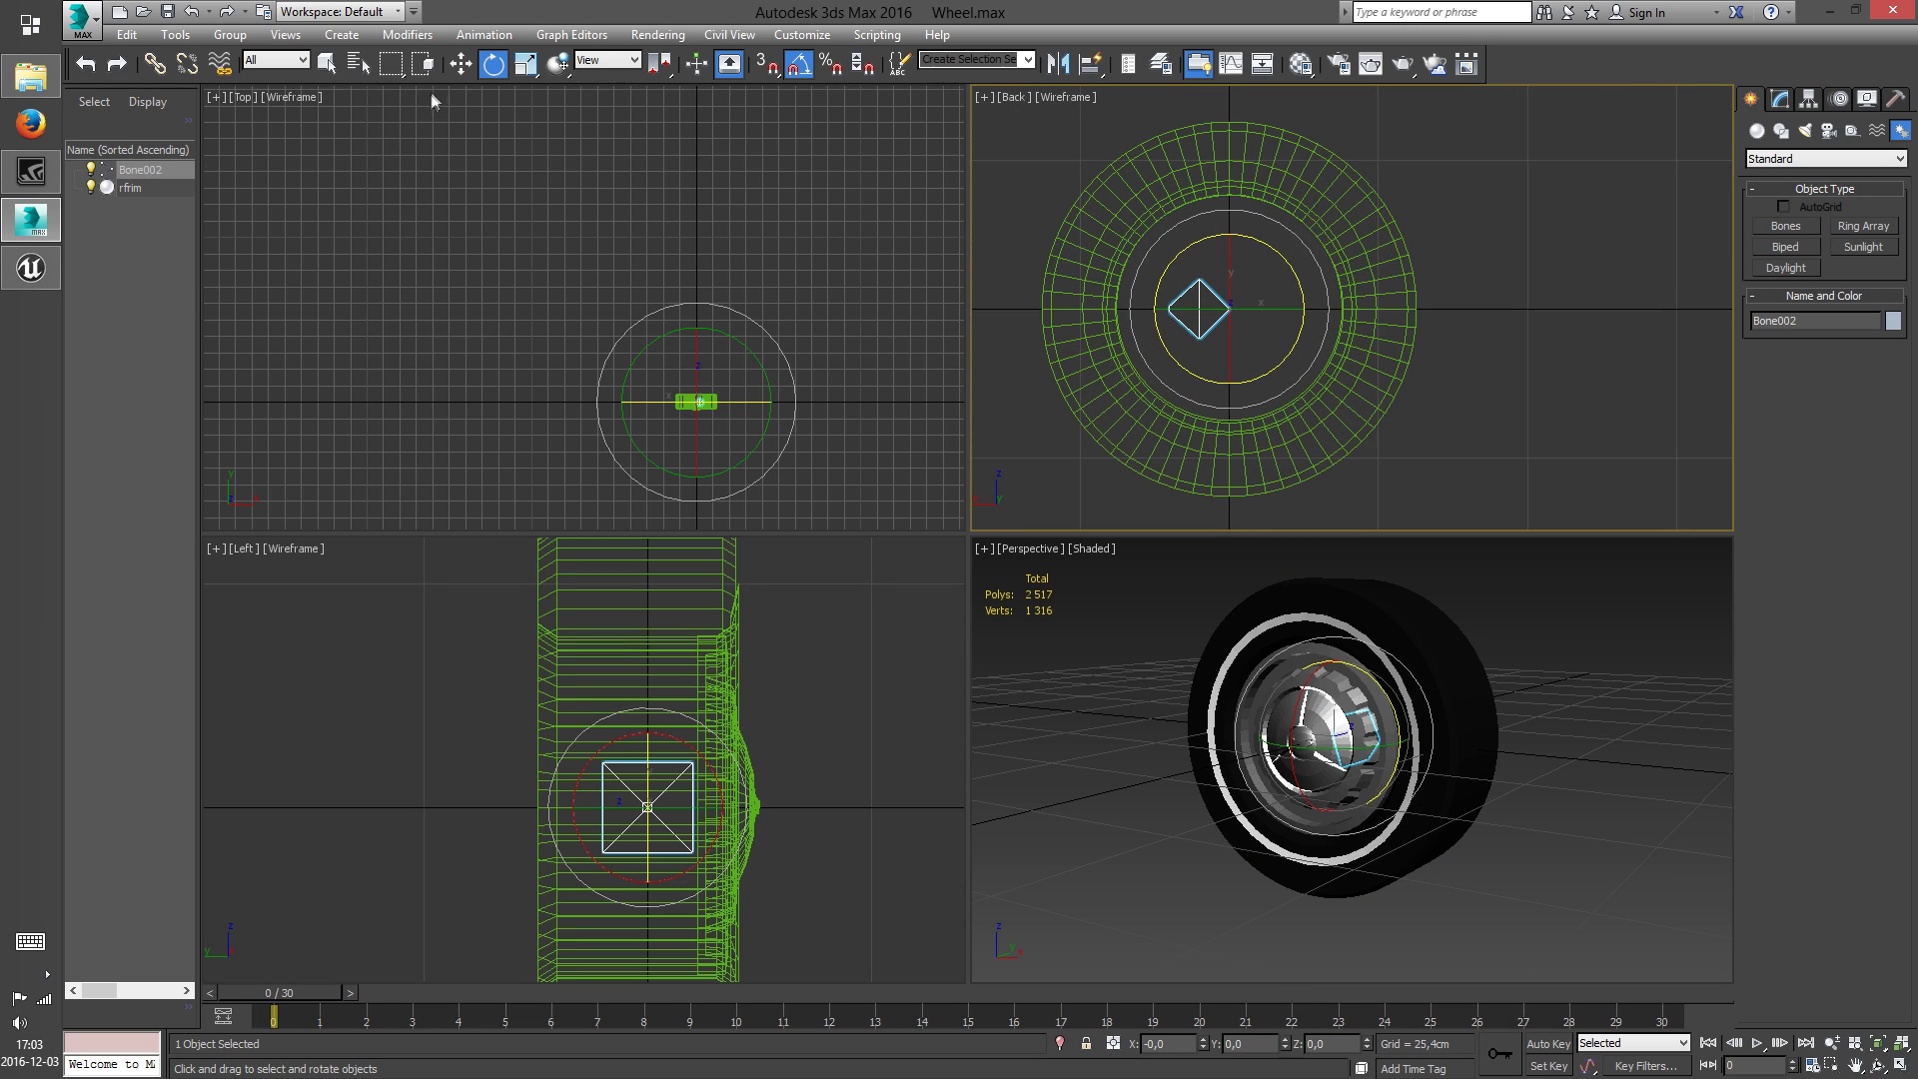
Rename the bone to Root_Bone and clear the selection
click(455, 72)
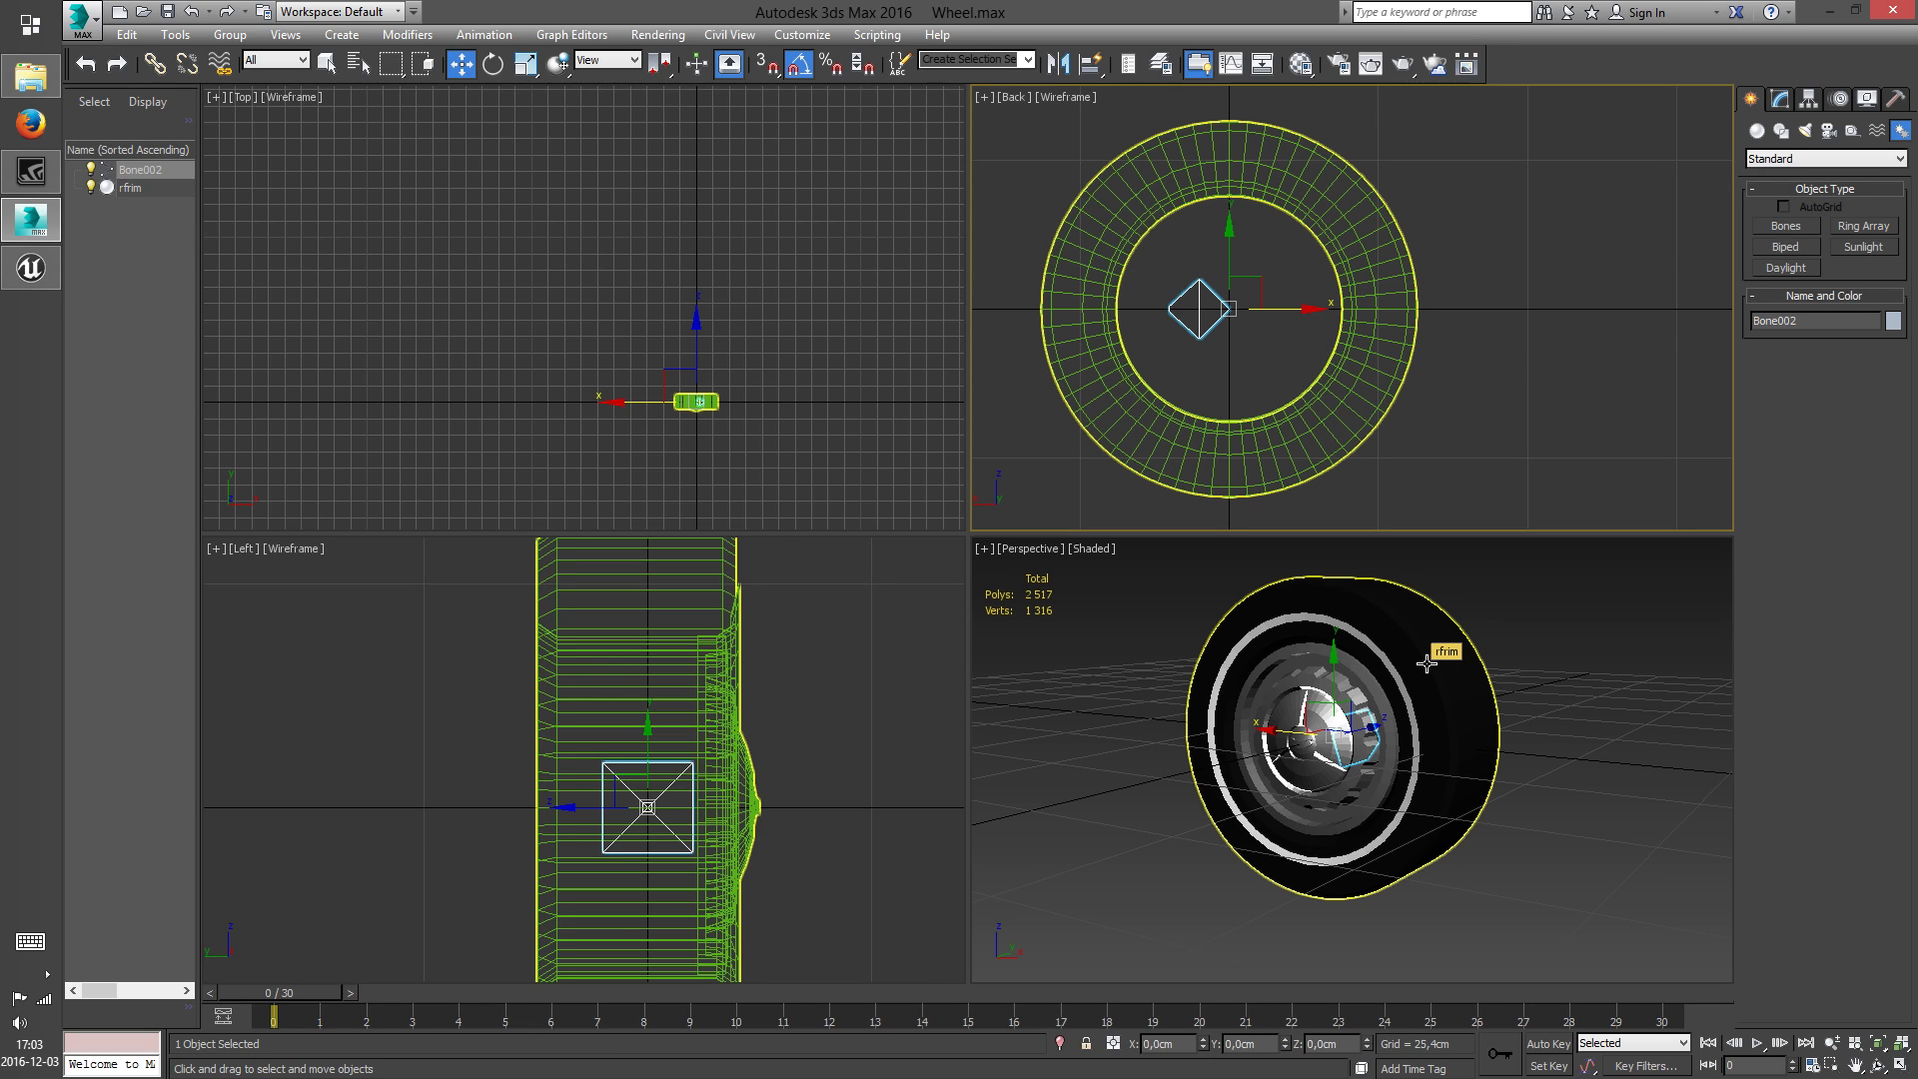
click(155, 173)
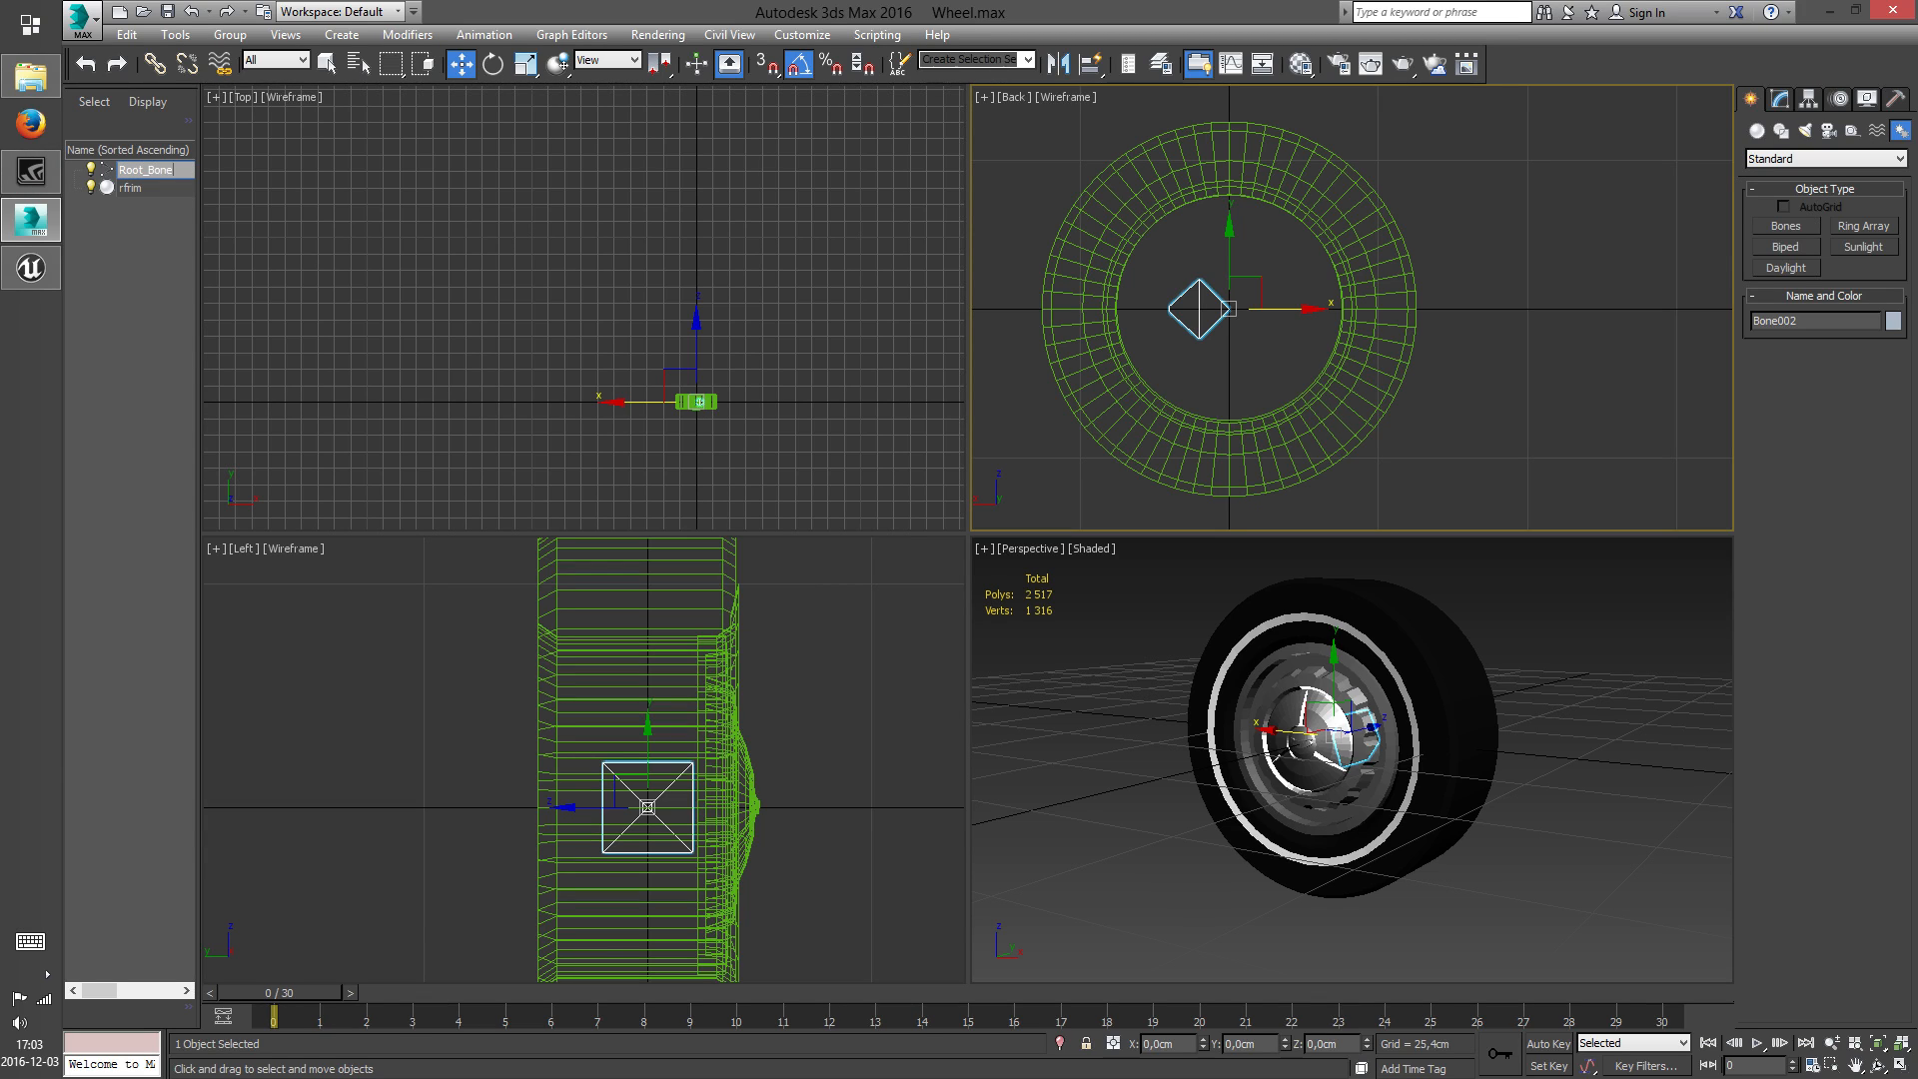
click(584, 248)
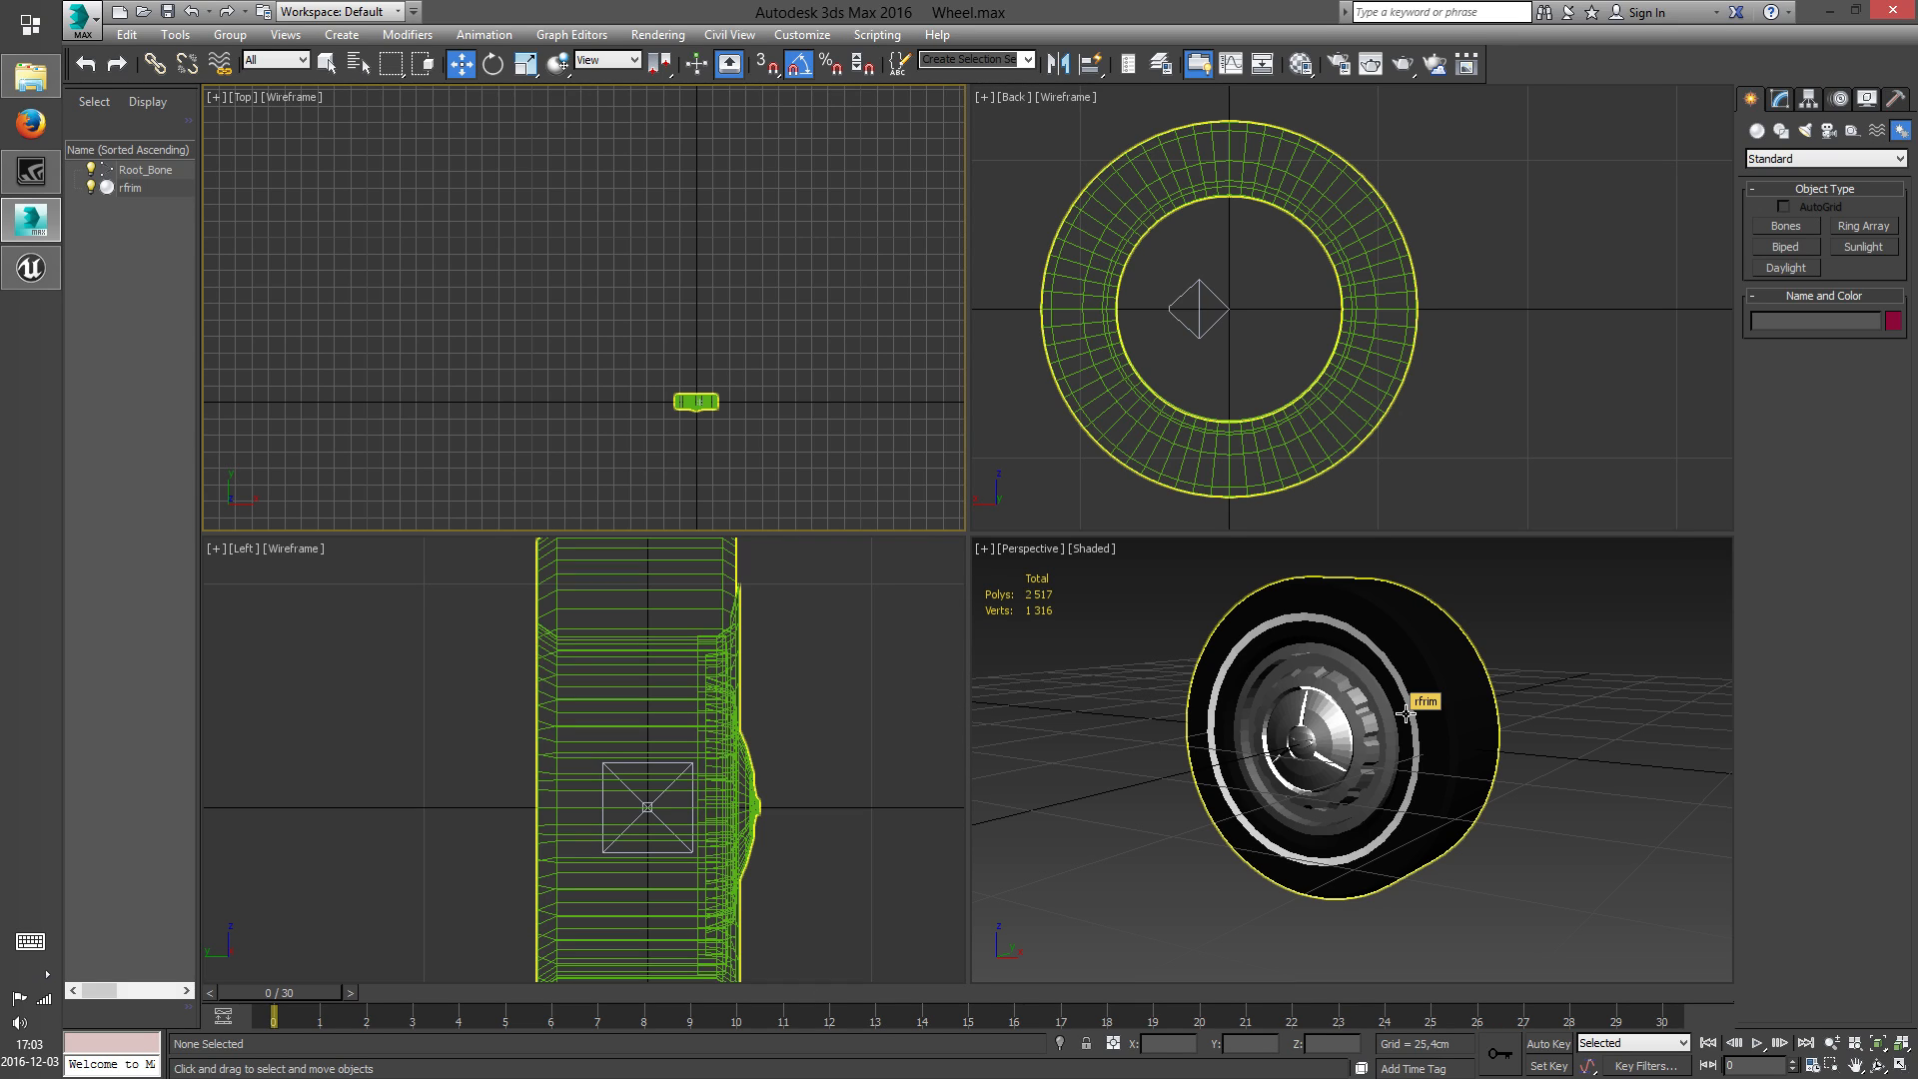
Shift the wheel sideways relative to the bone in the Left view, to about -3.622 cm on Y, and deselect it
click(740, 720)
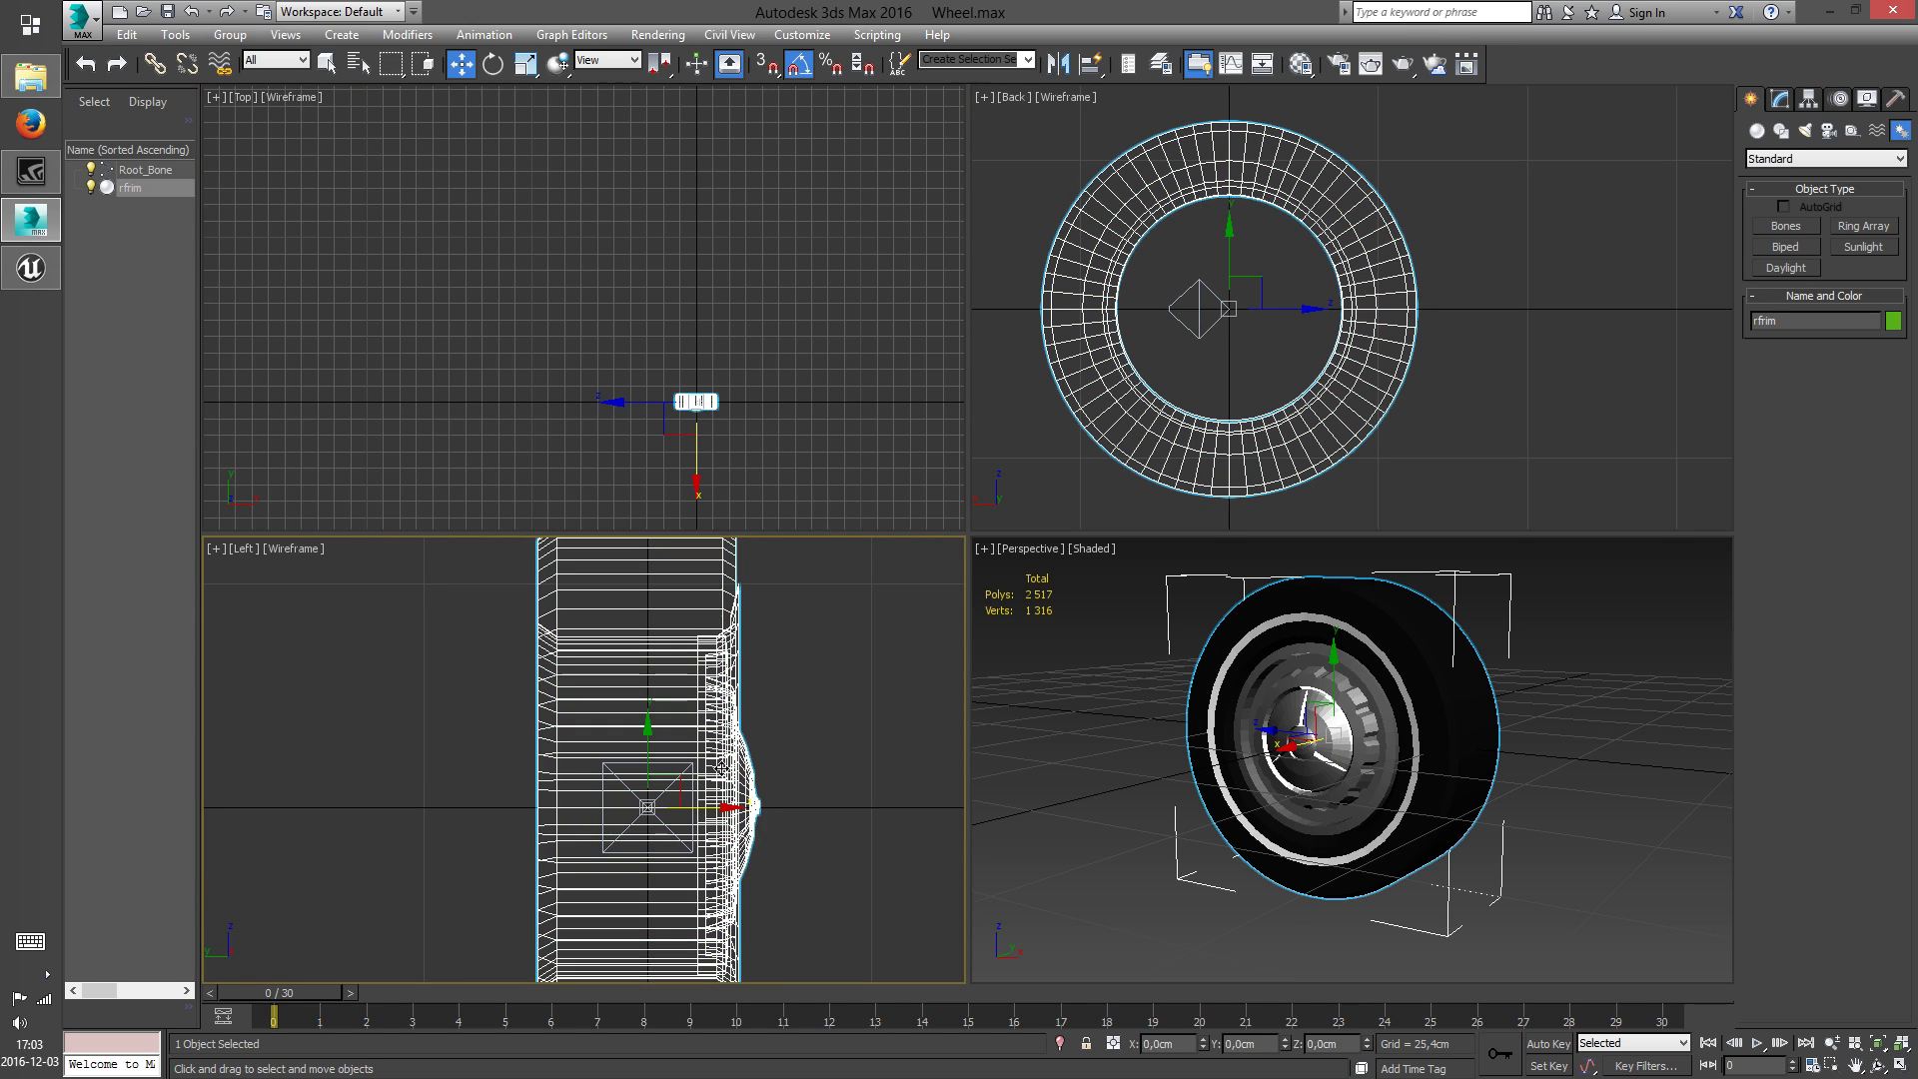
middle_drag(726, 804, 700, 748)
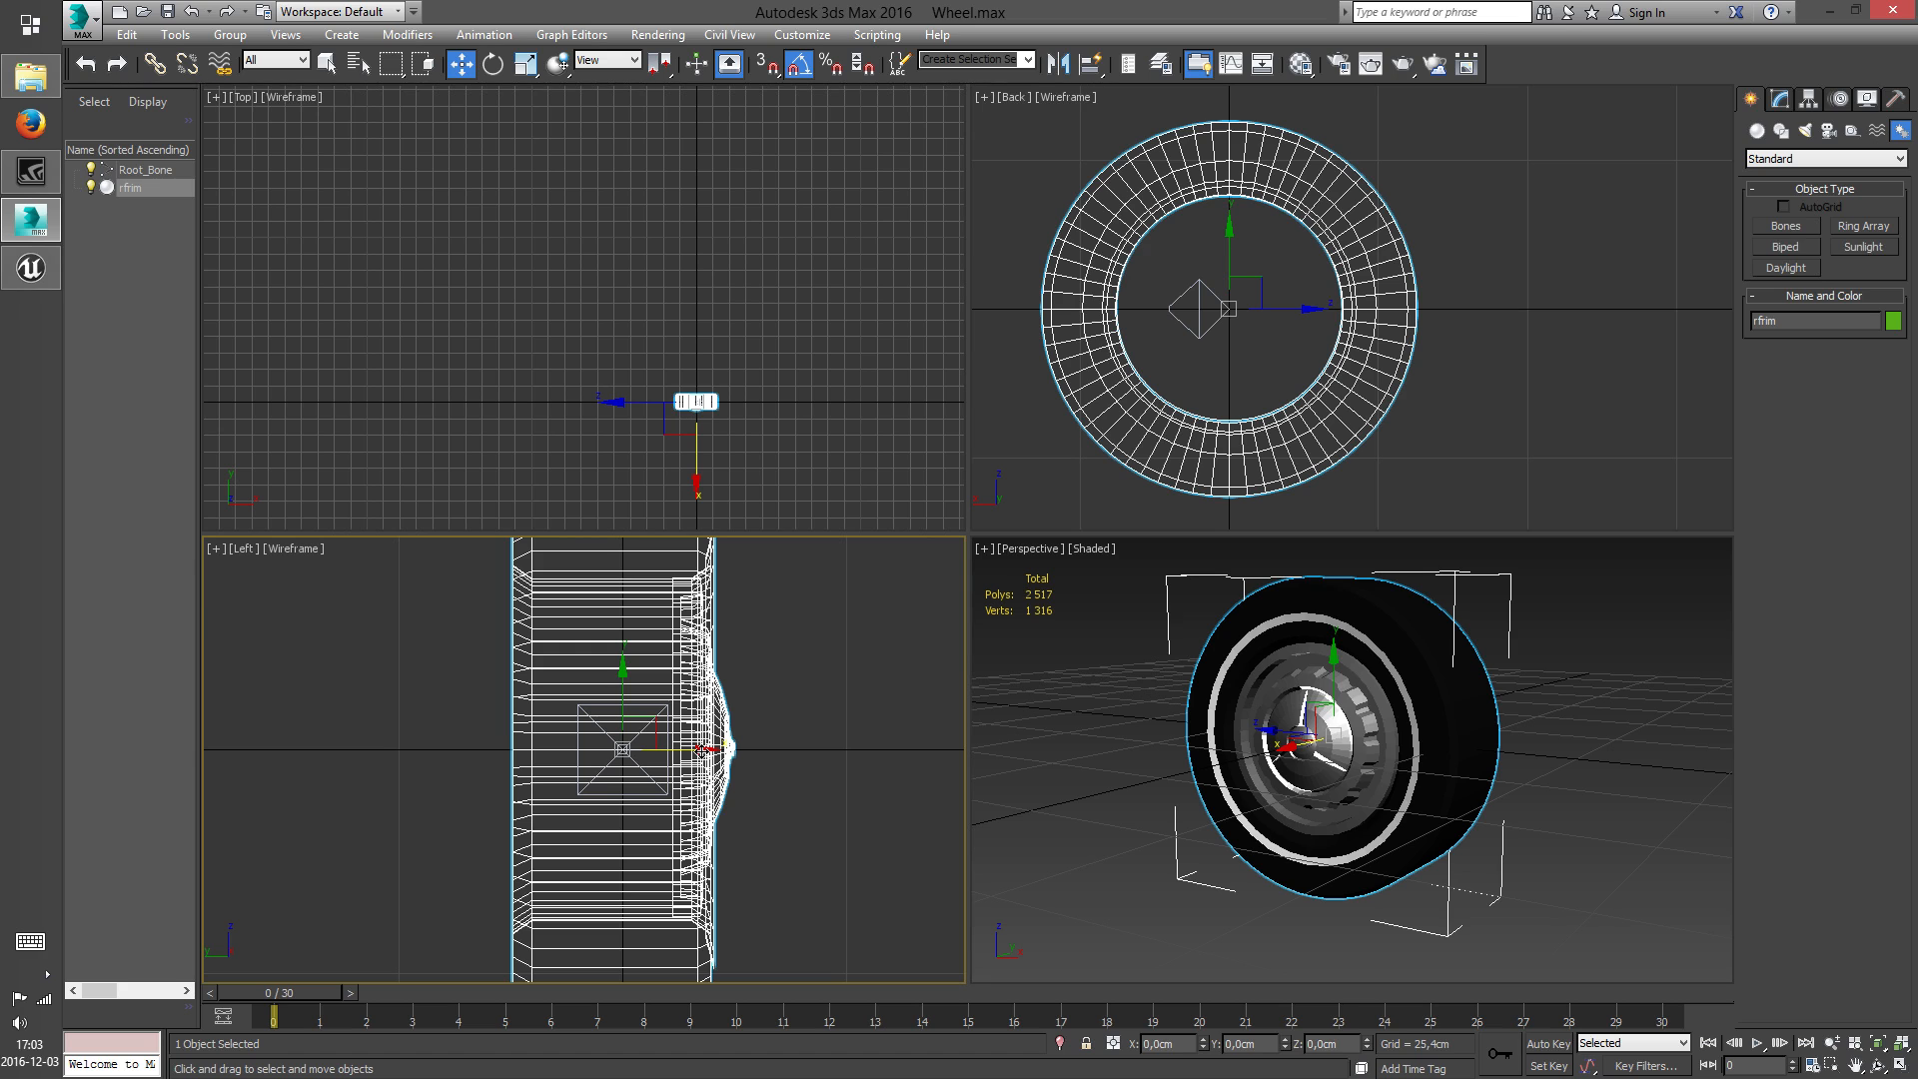
drag(699, 748, 732, 749)
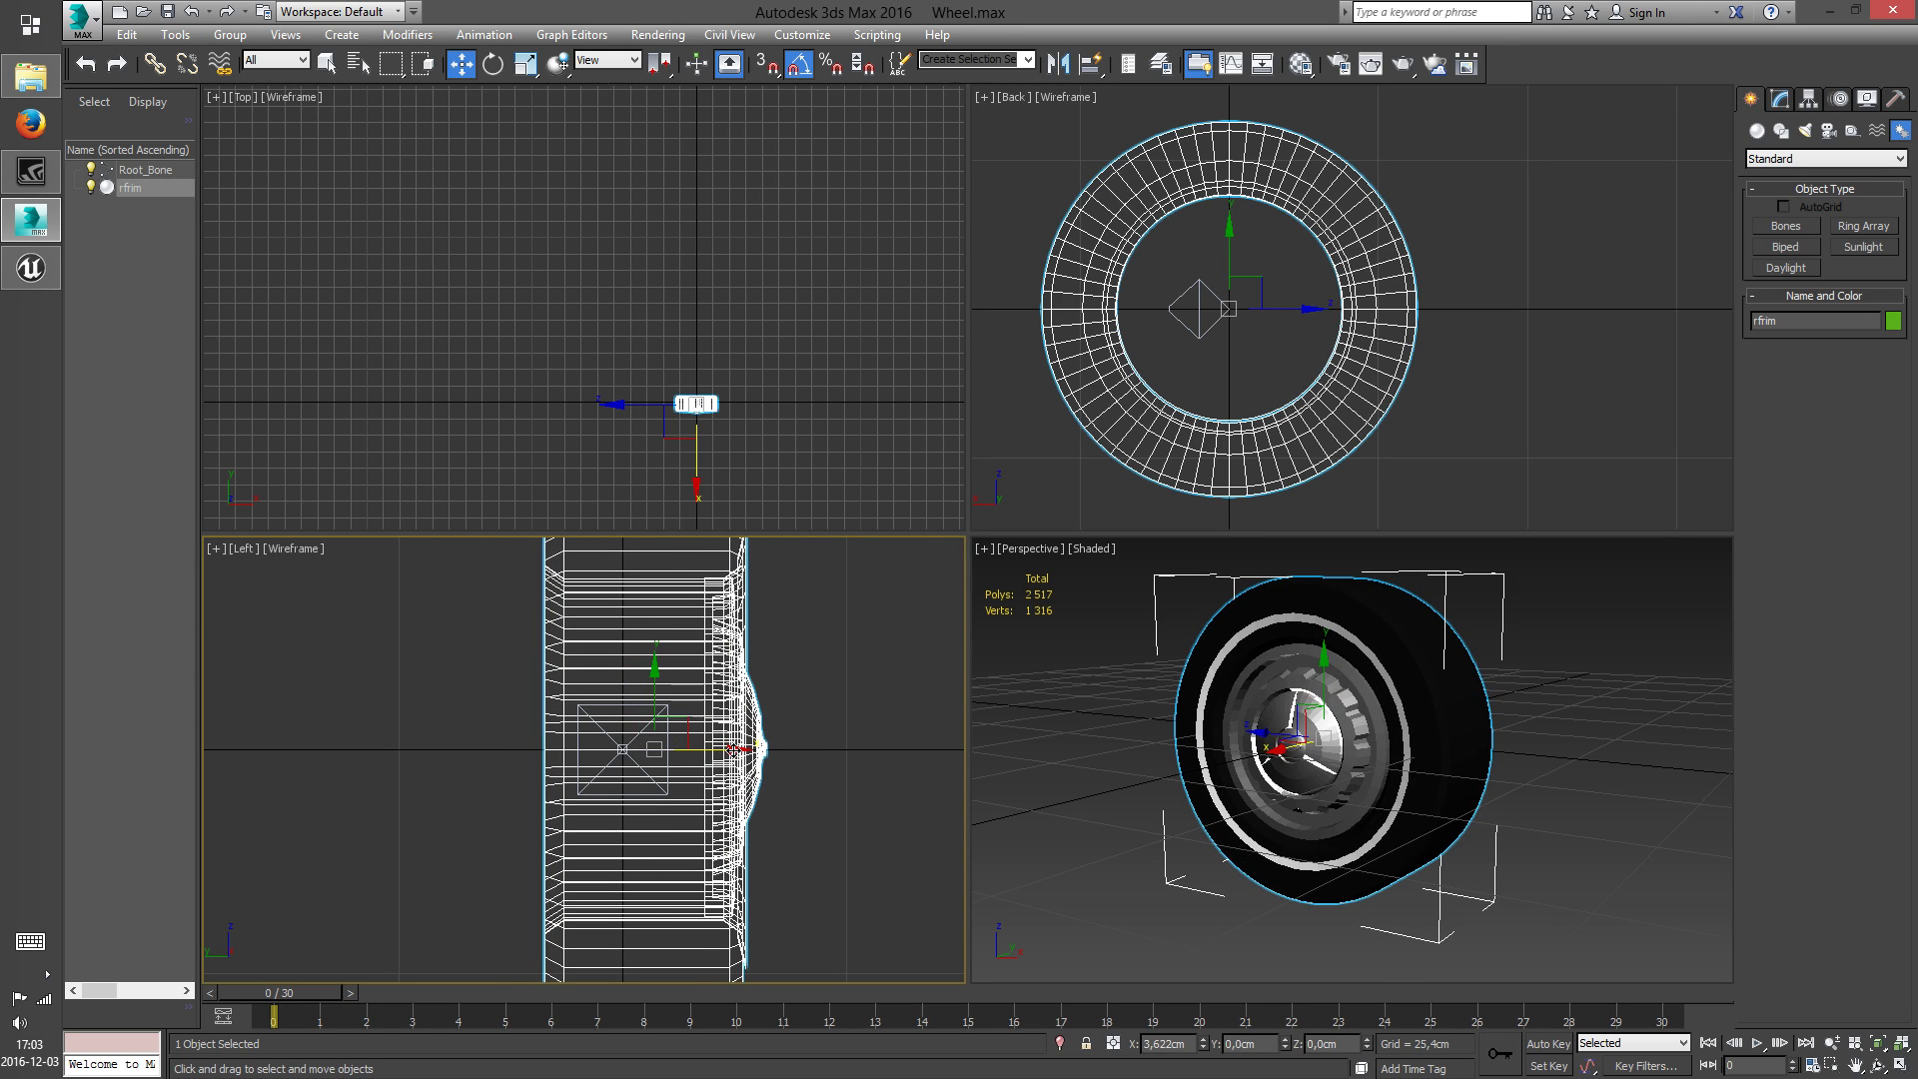
scroll(679, 799, down, 2)
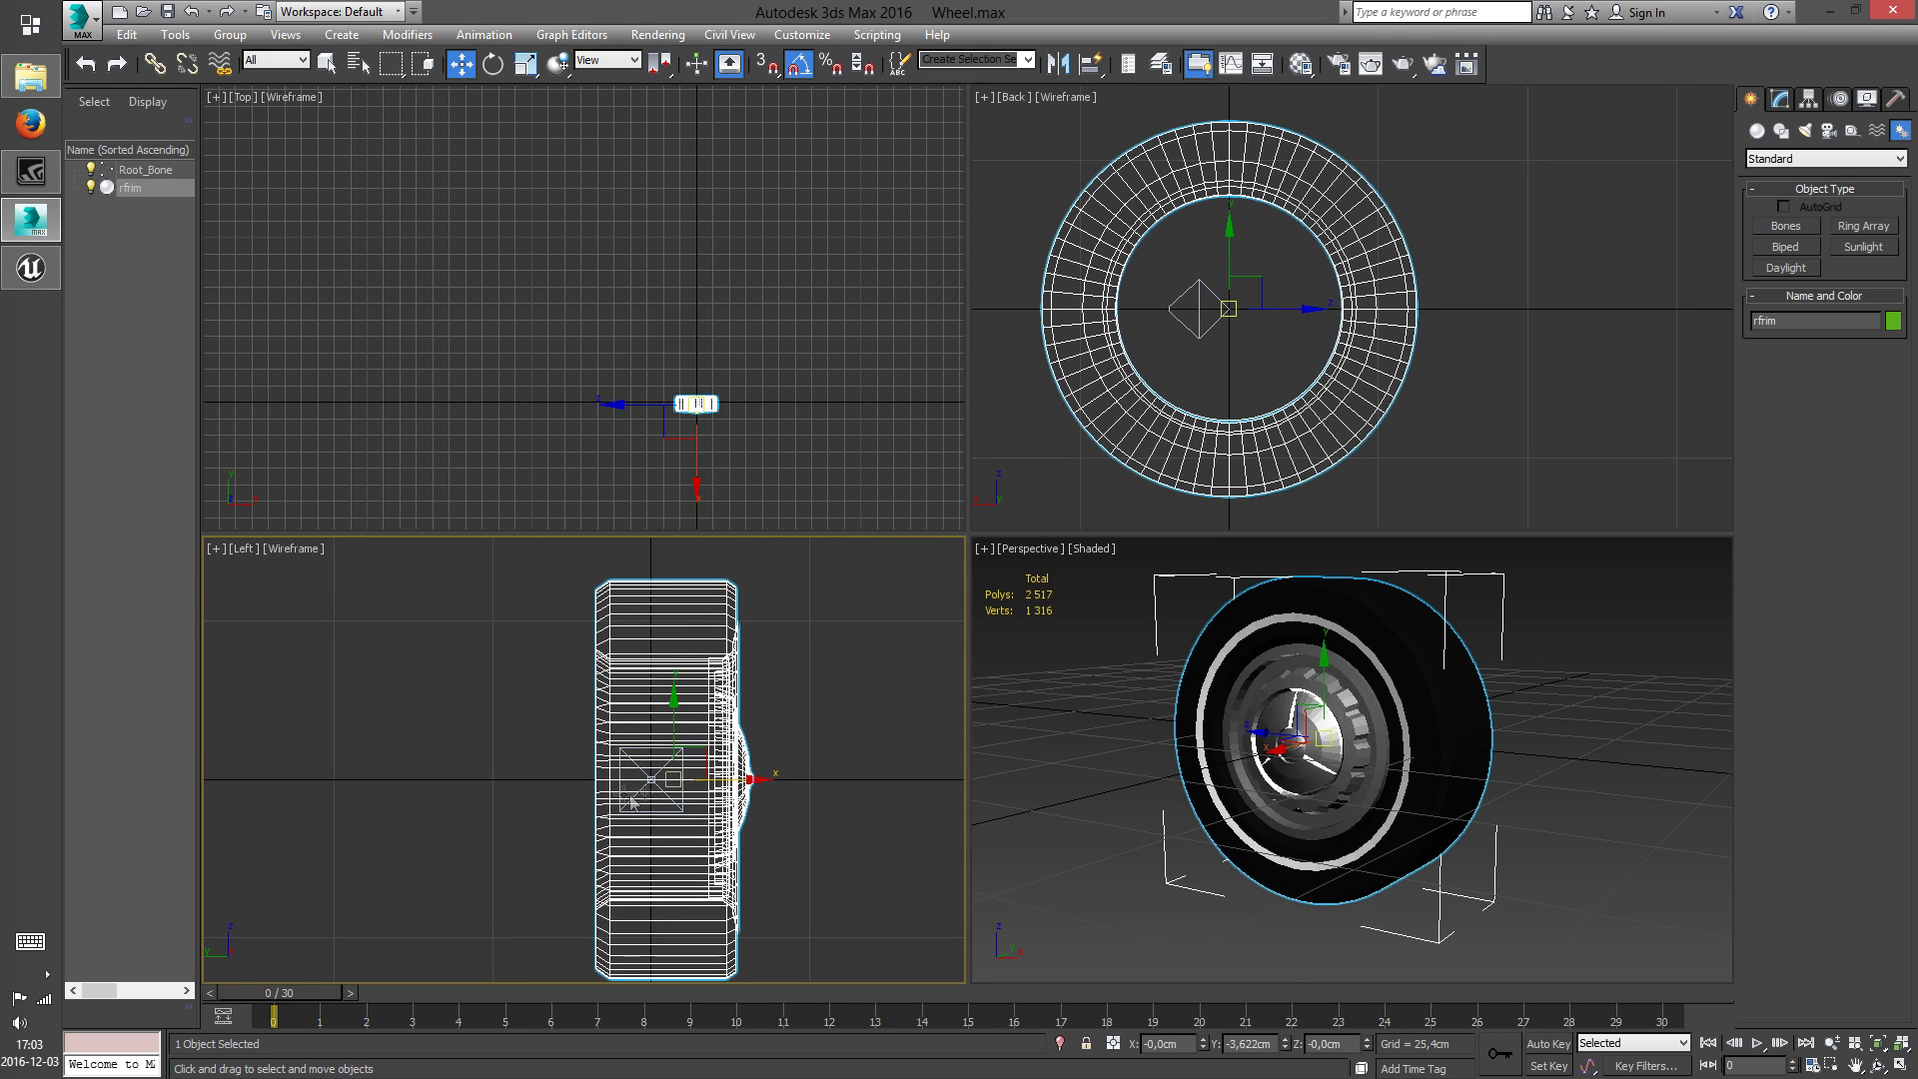
click(826, 704)
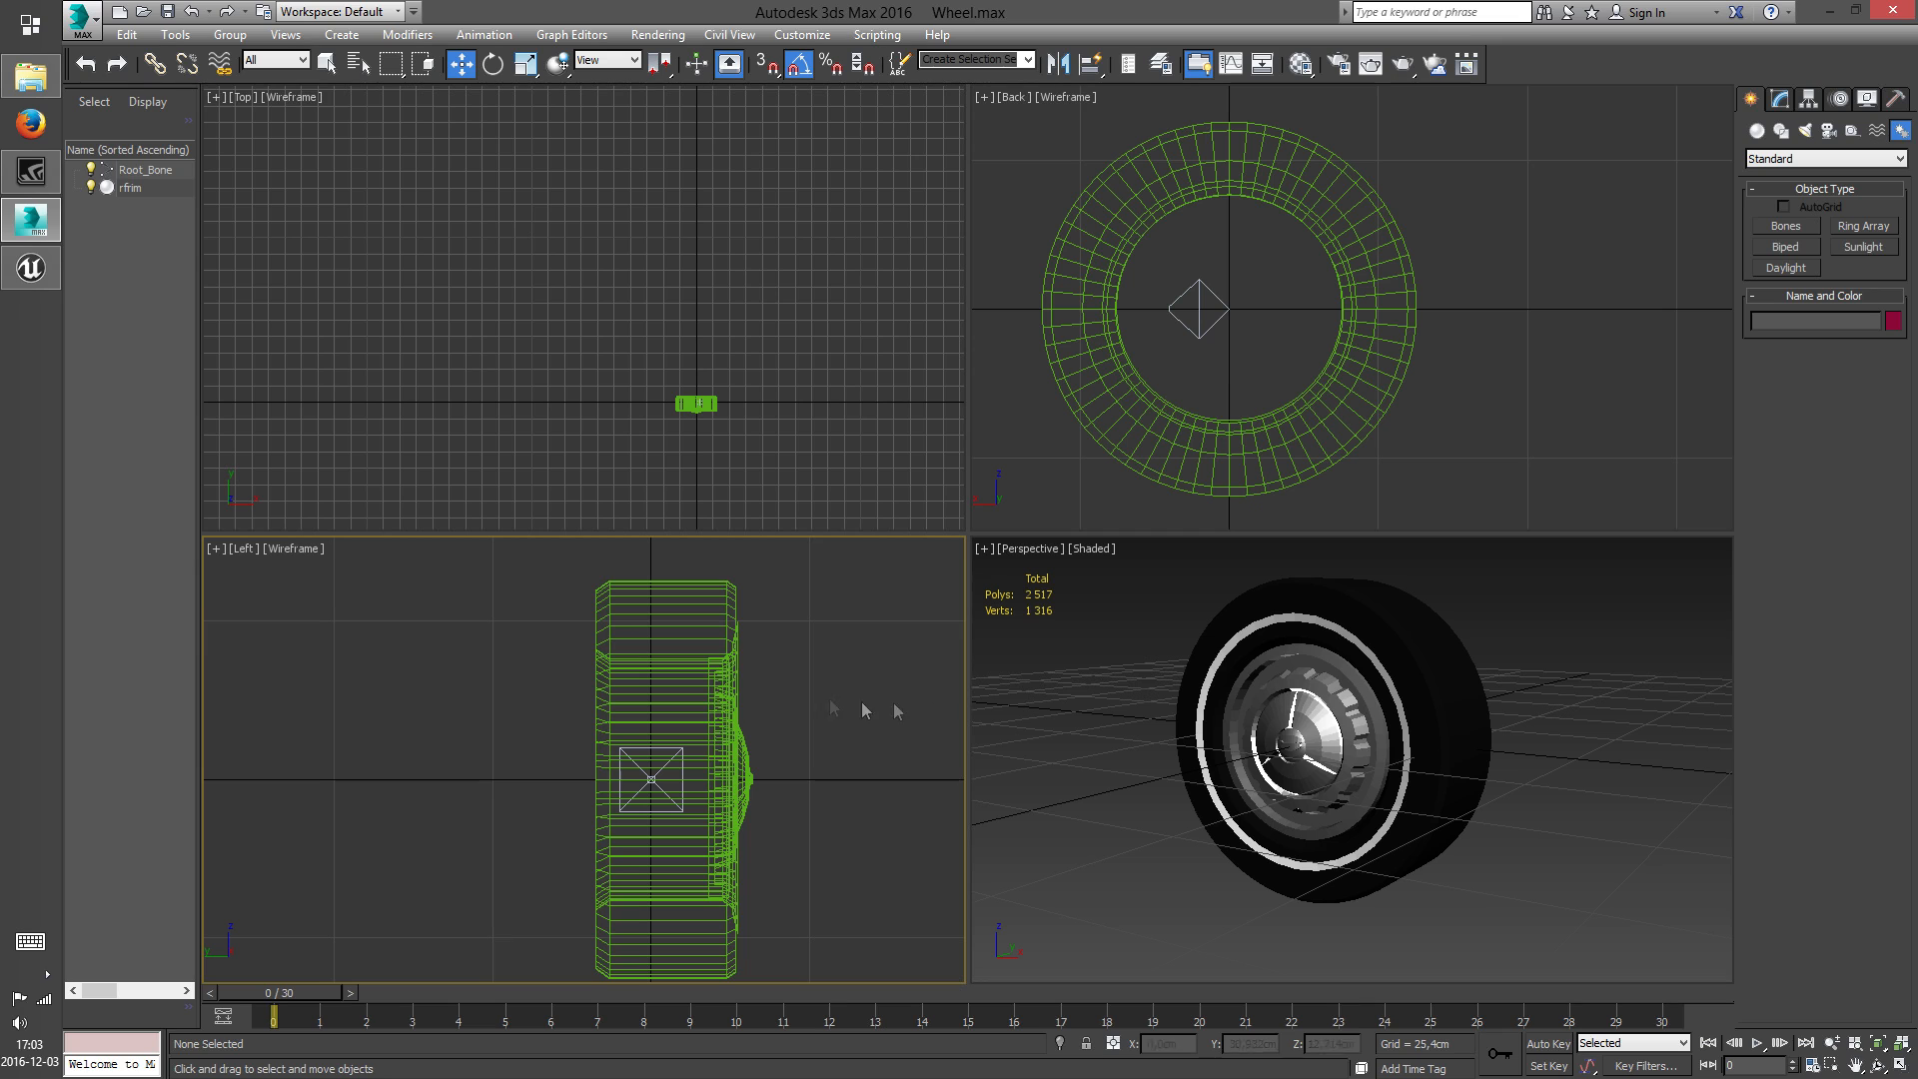
Apply a Skin modifier to the wheel mesh
click(1261, 708)
click(1779, 99)
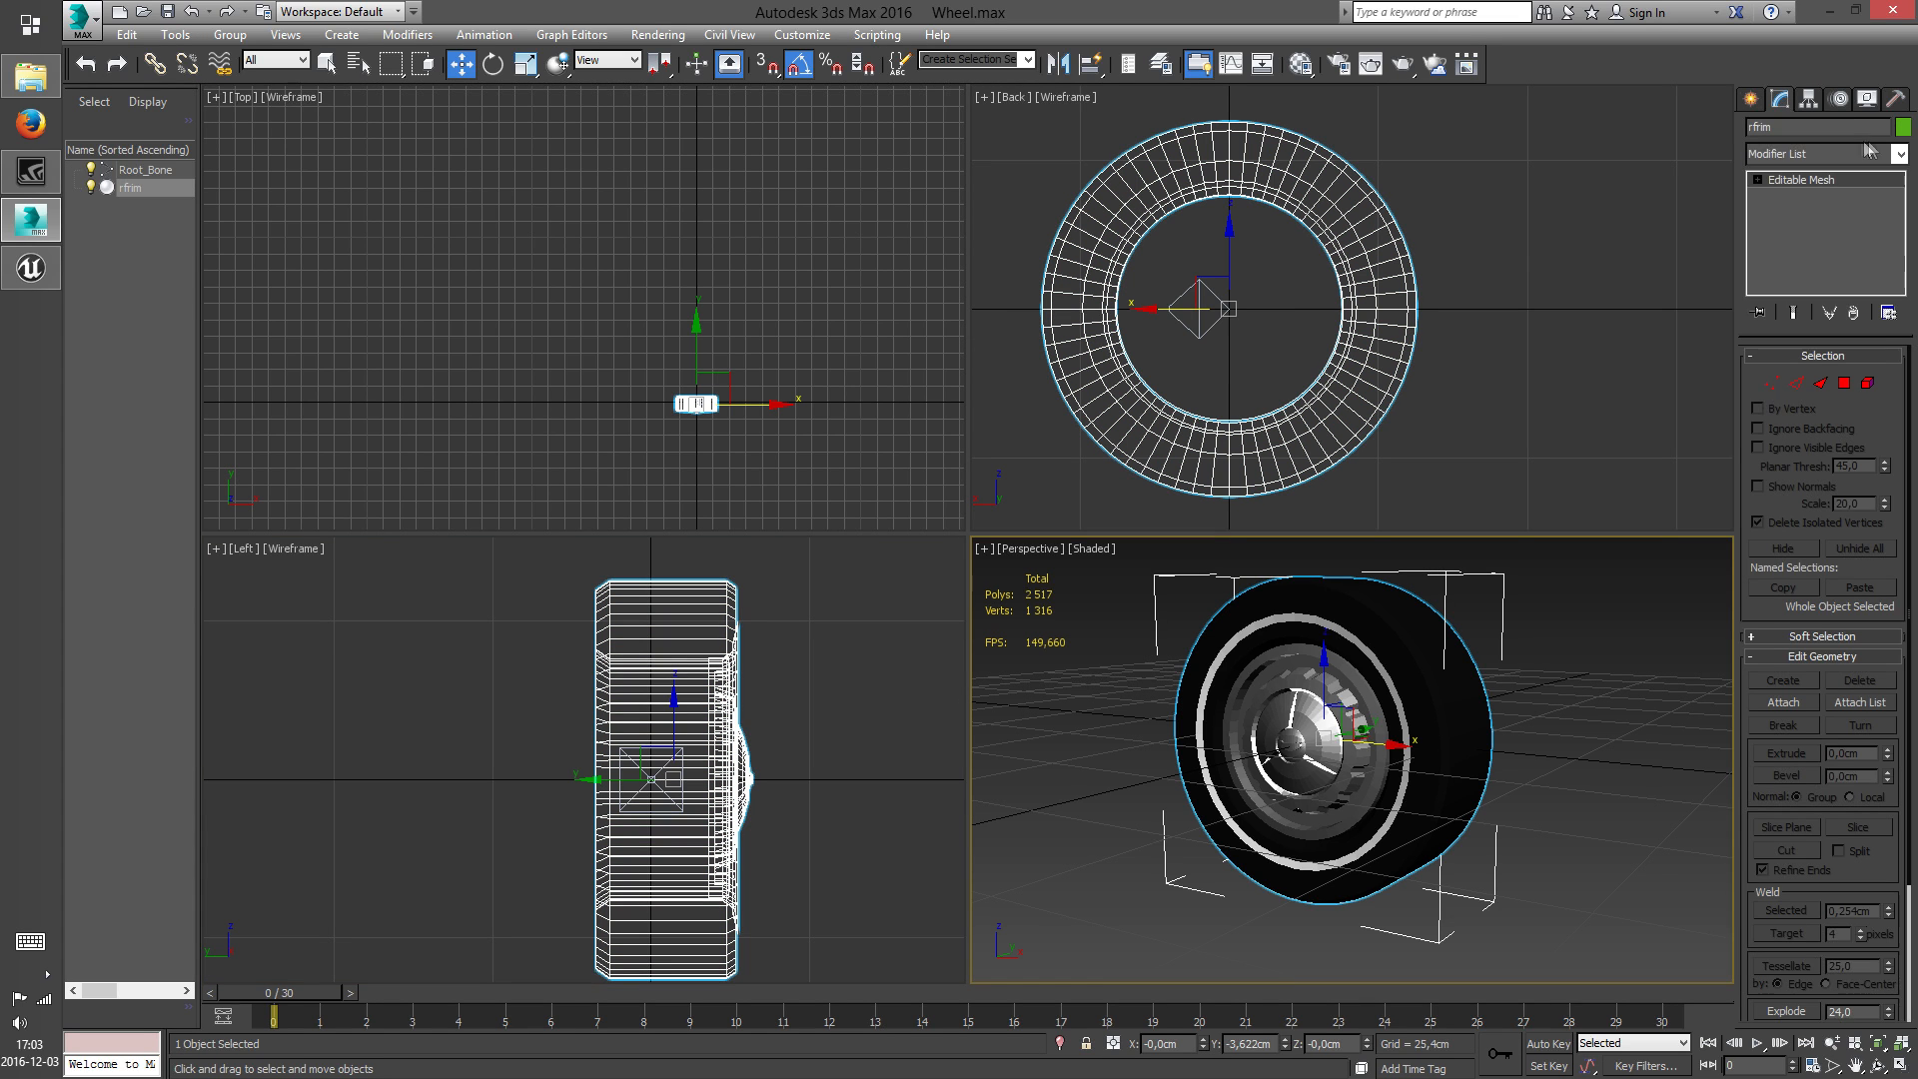
click(1900, 154)
text(skin)
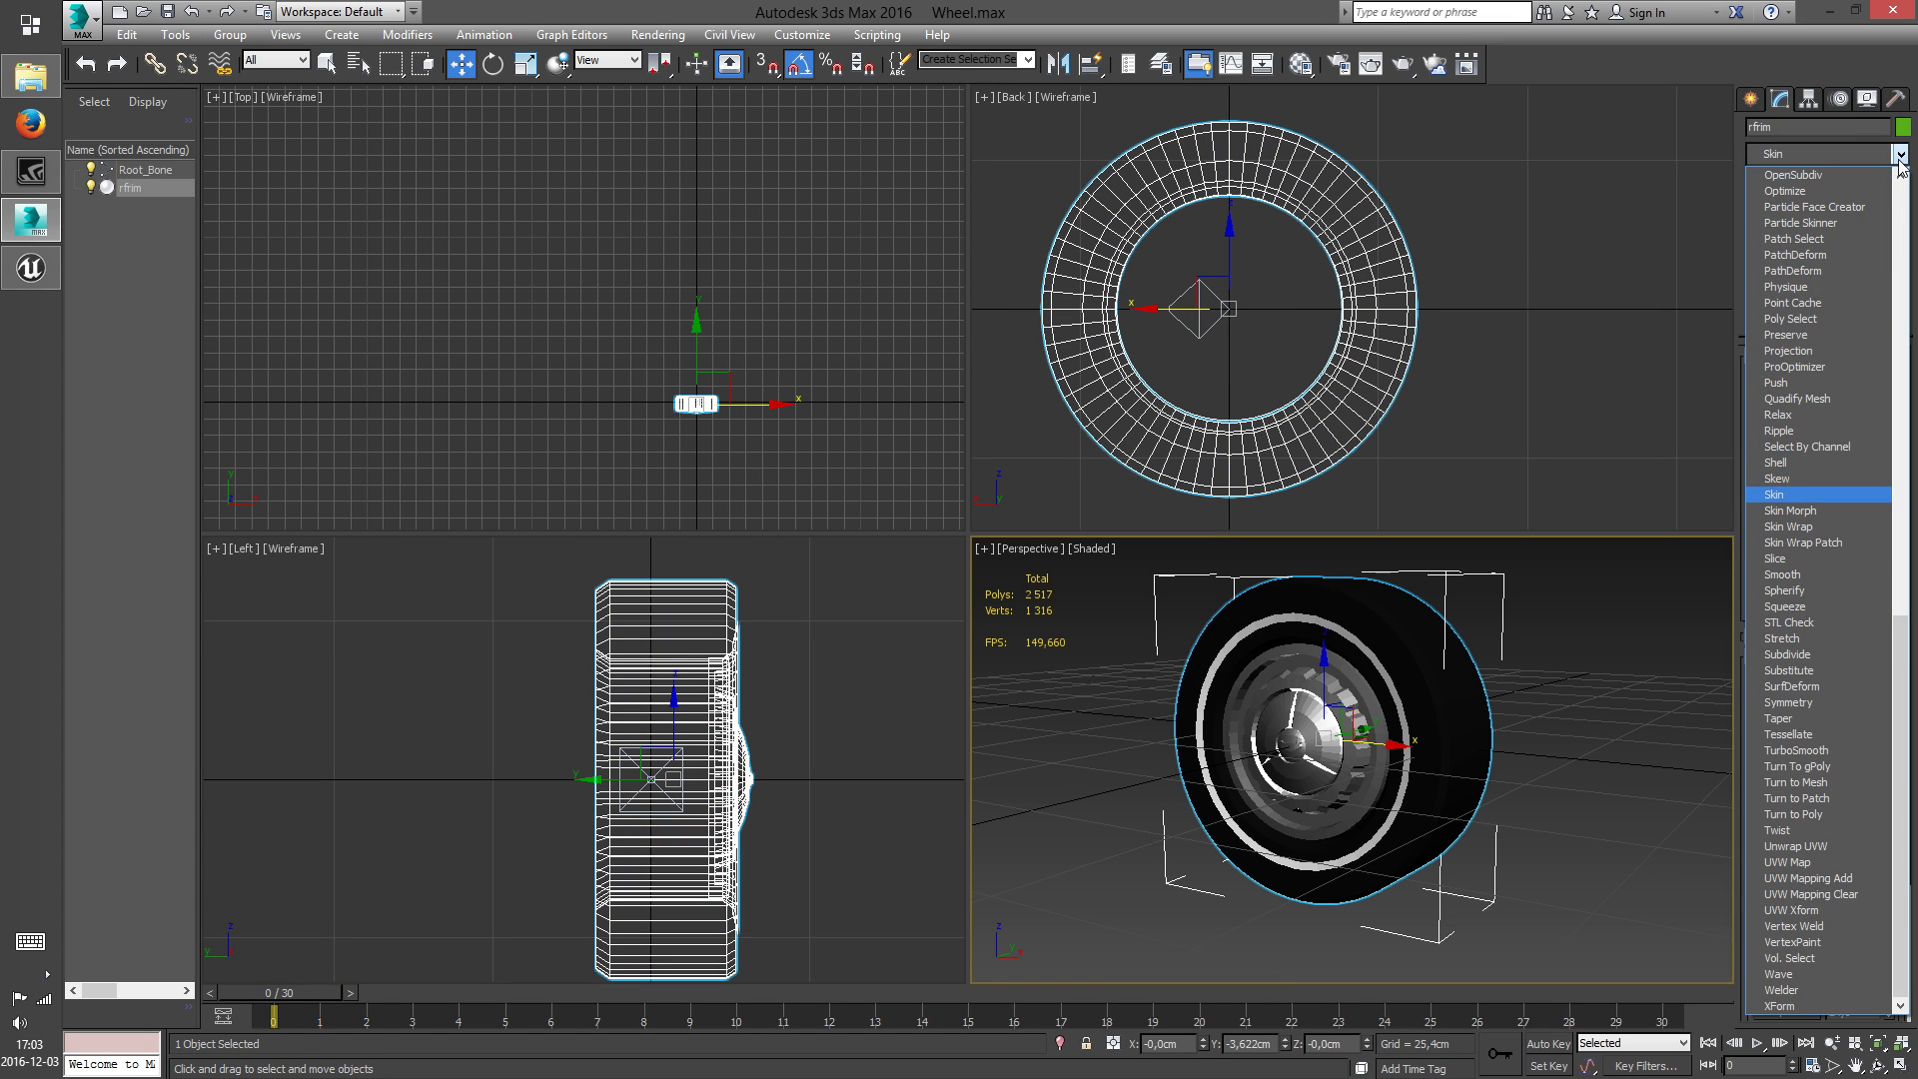
click(1783, 495)
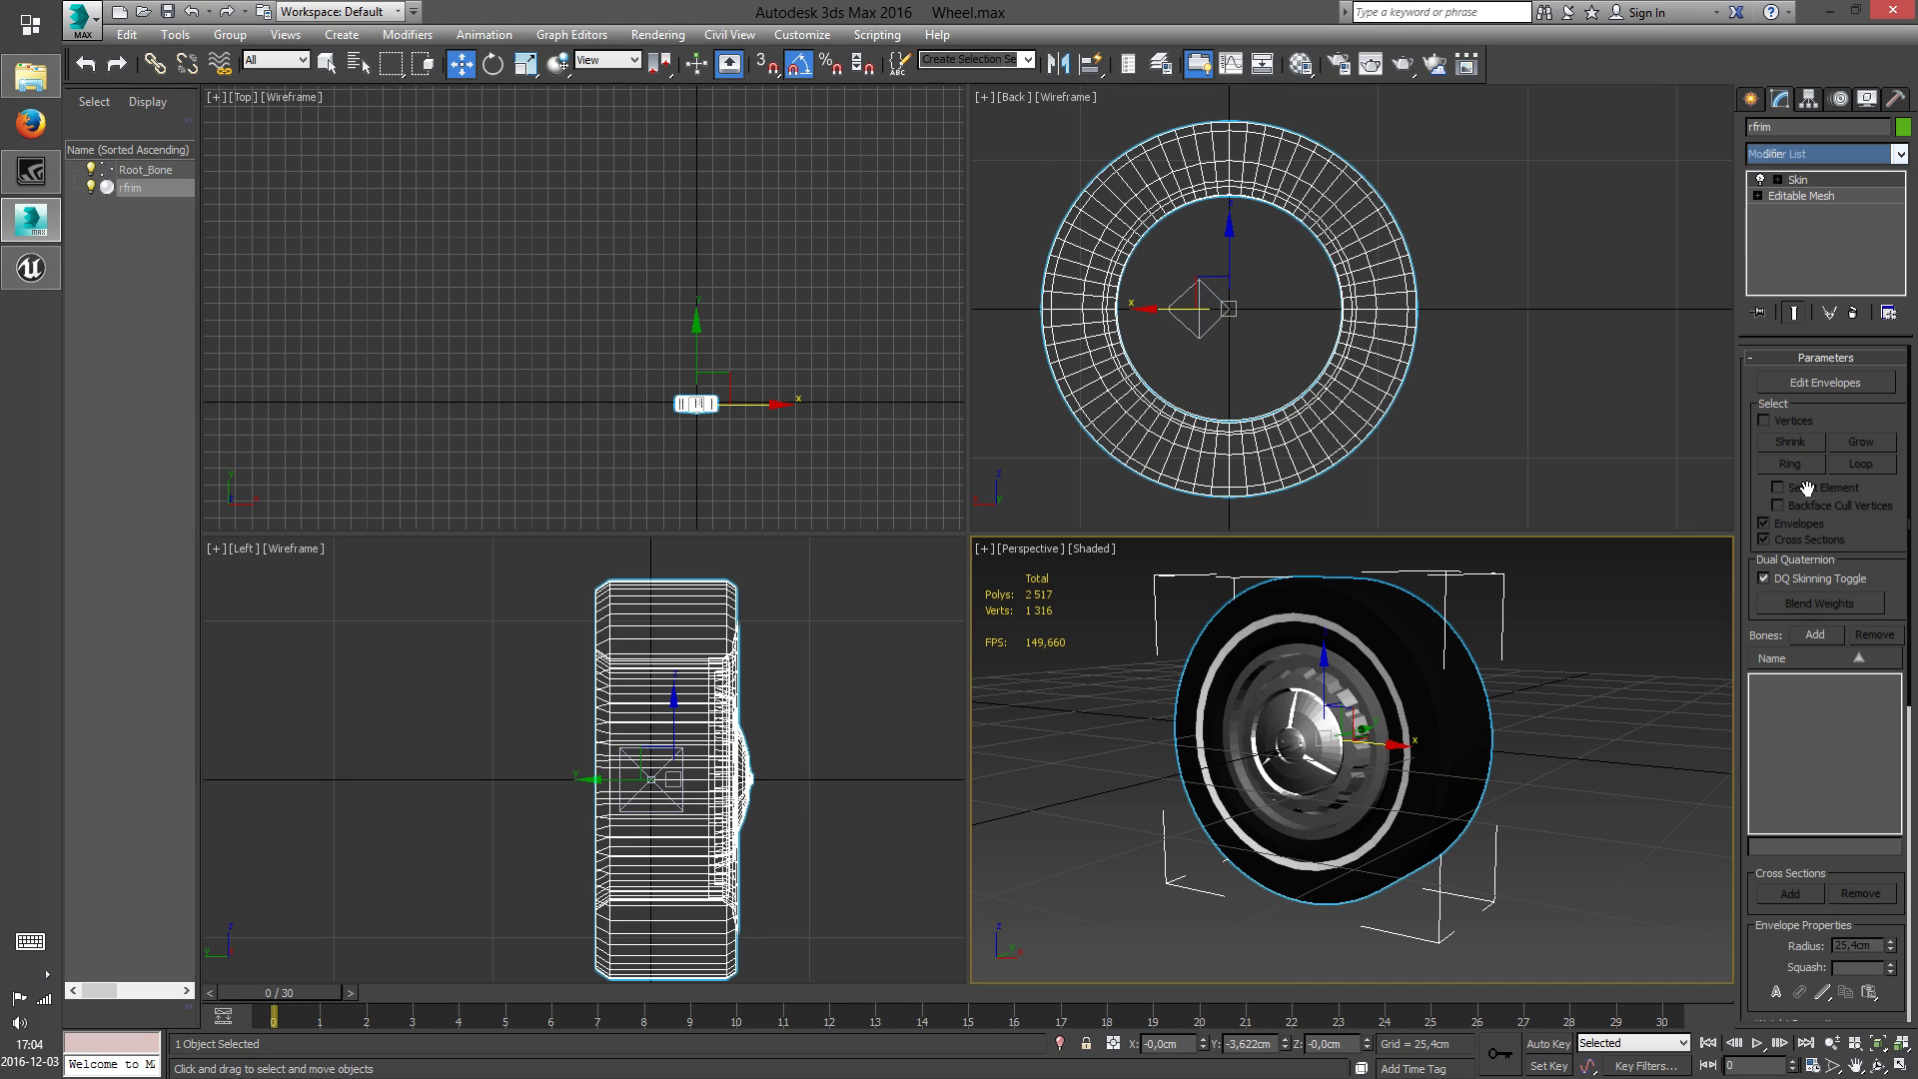
Add Root_Bone to the bones of the wheel's Skin modifier
click(1816, 635)
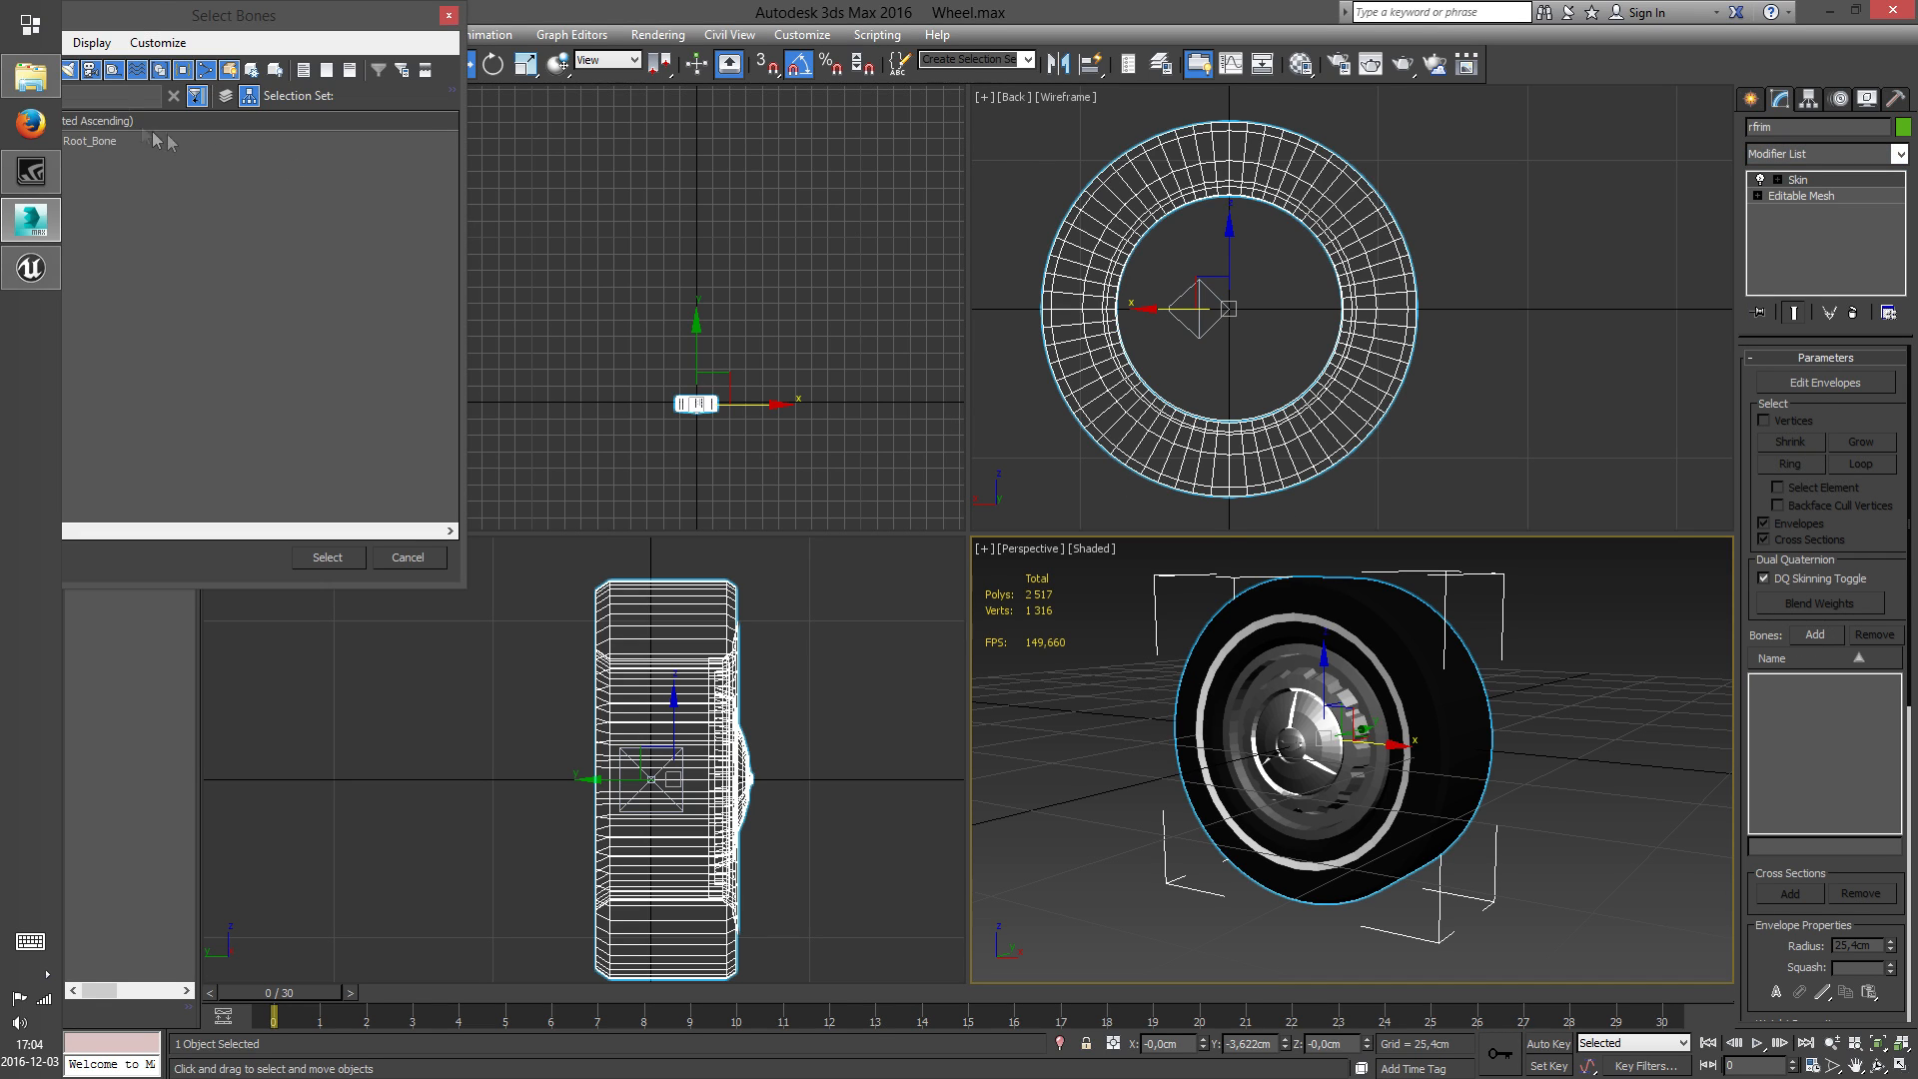
drag(196, 22, 478, 67)
click(378, 188)
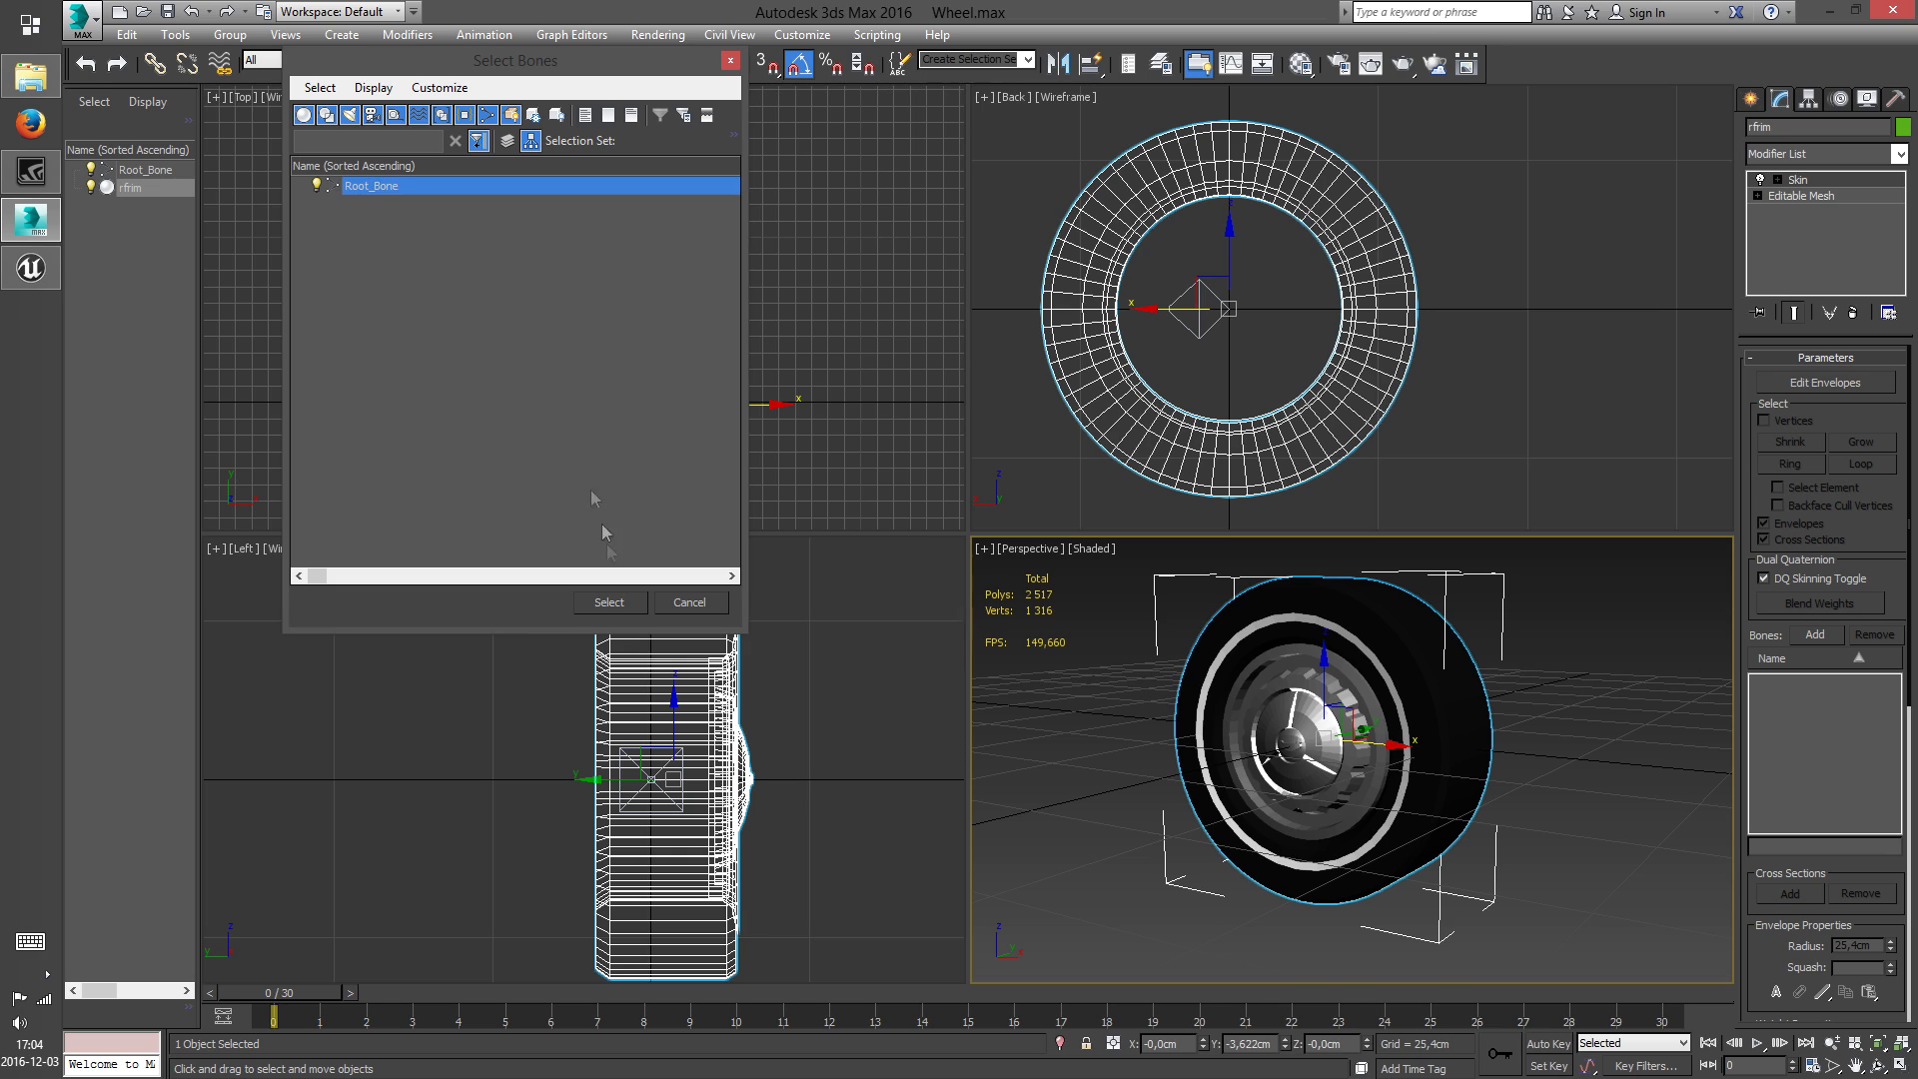
click(610, 603)
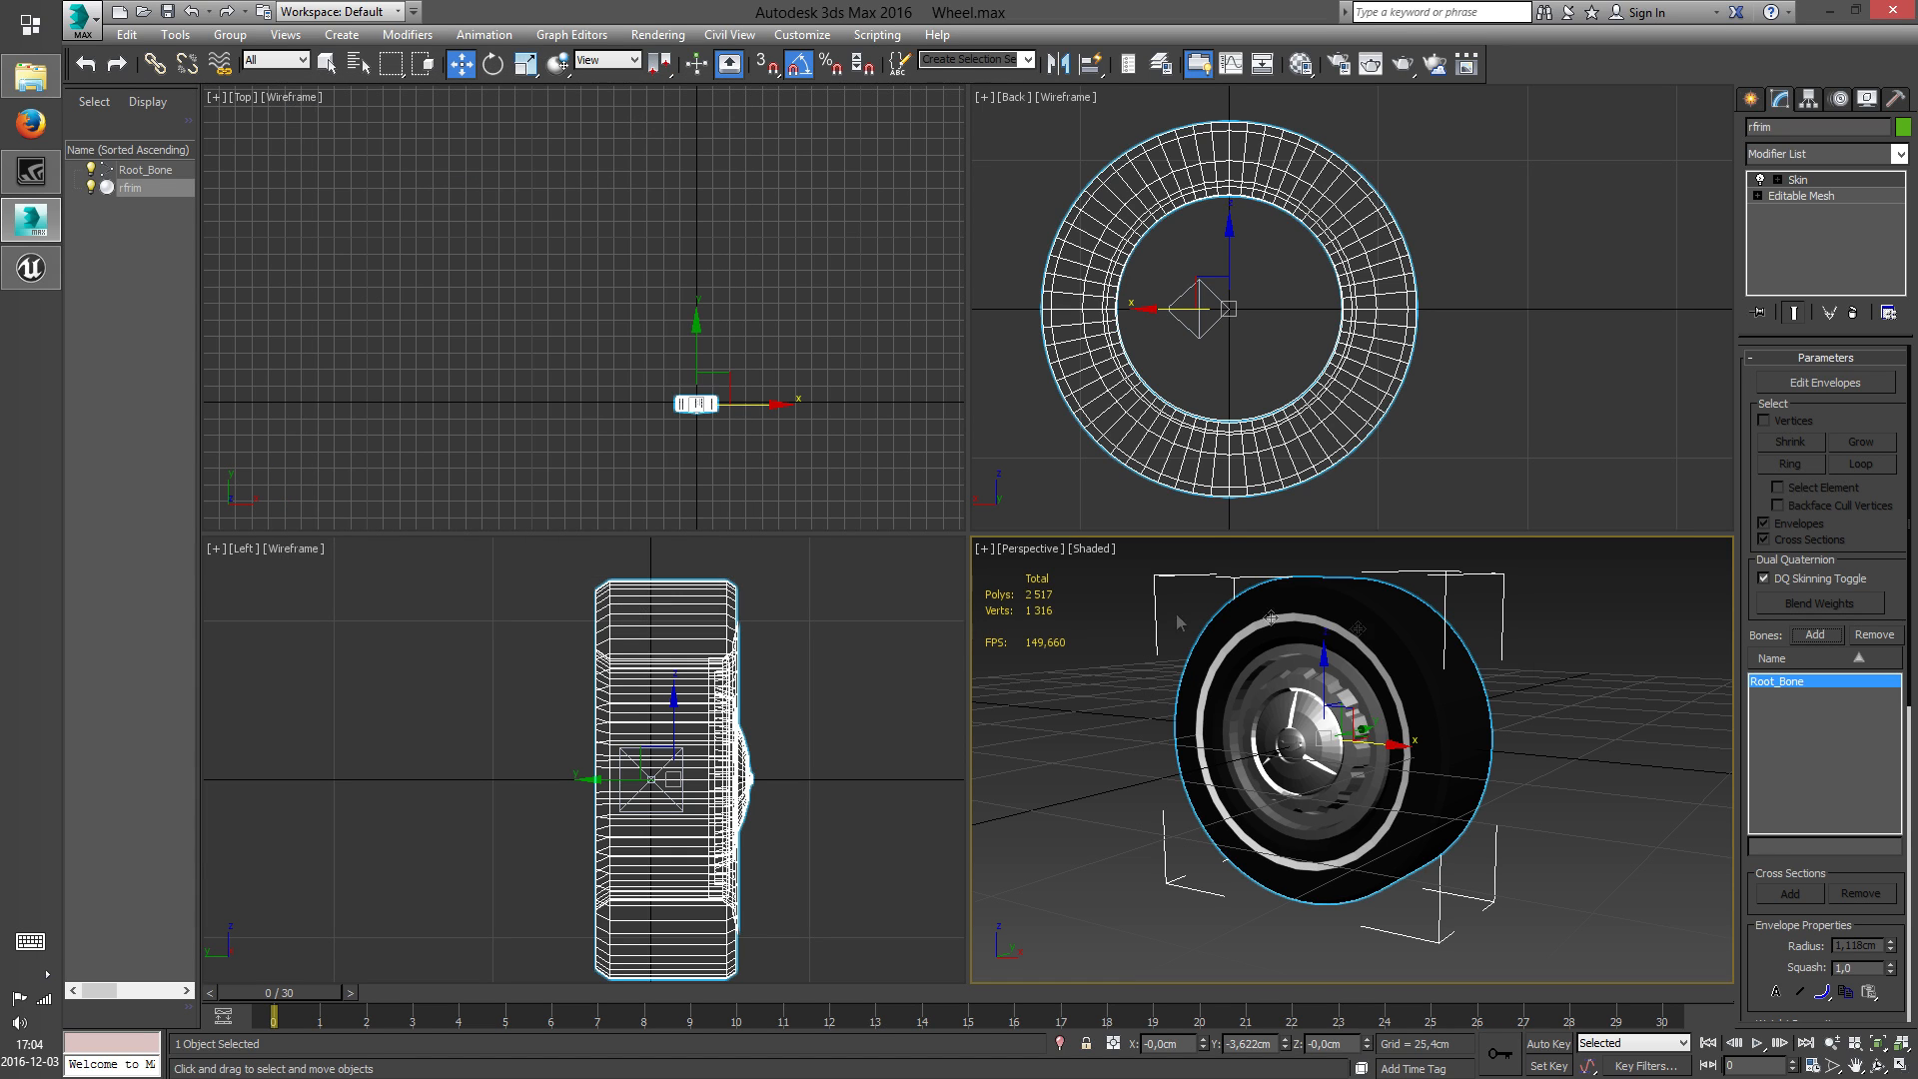
Inspect Root_Bone's skin envelope and vertex weighting on the wheel, and leave envelope editing
click(1823, 385)
middle_drag(1214, 675, 1129, 700)
scroll(1220, 711, up, 5)
scroll(1036, 613, down, 2)
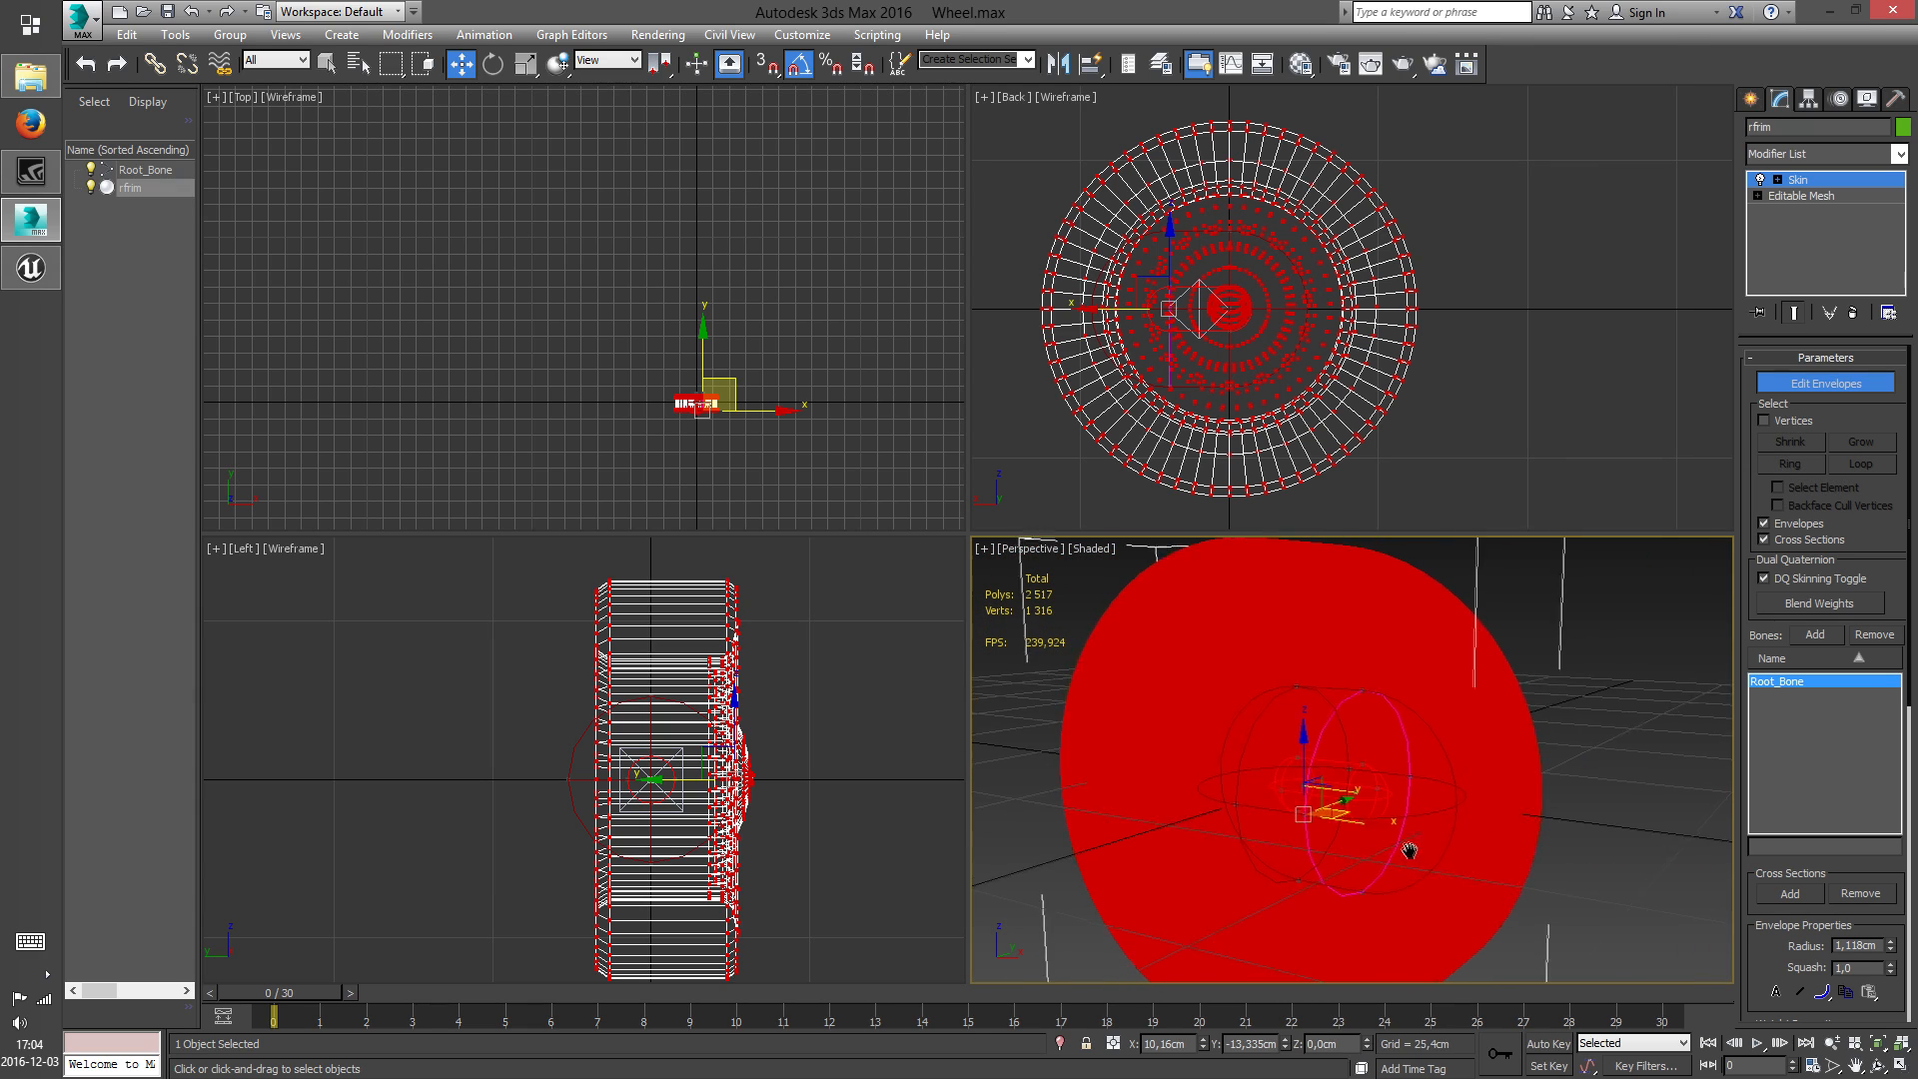
scroll(1499, 808, down, 3)
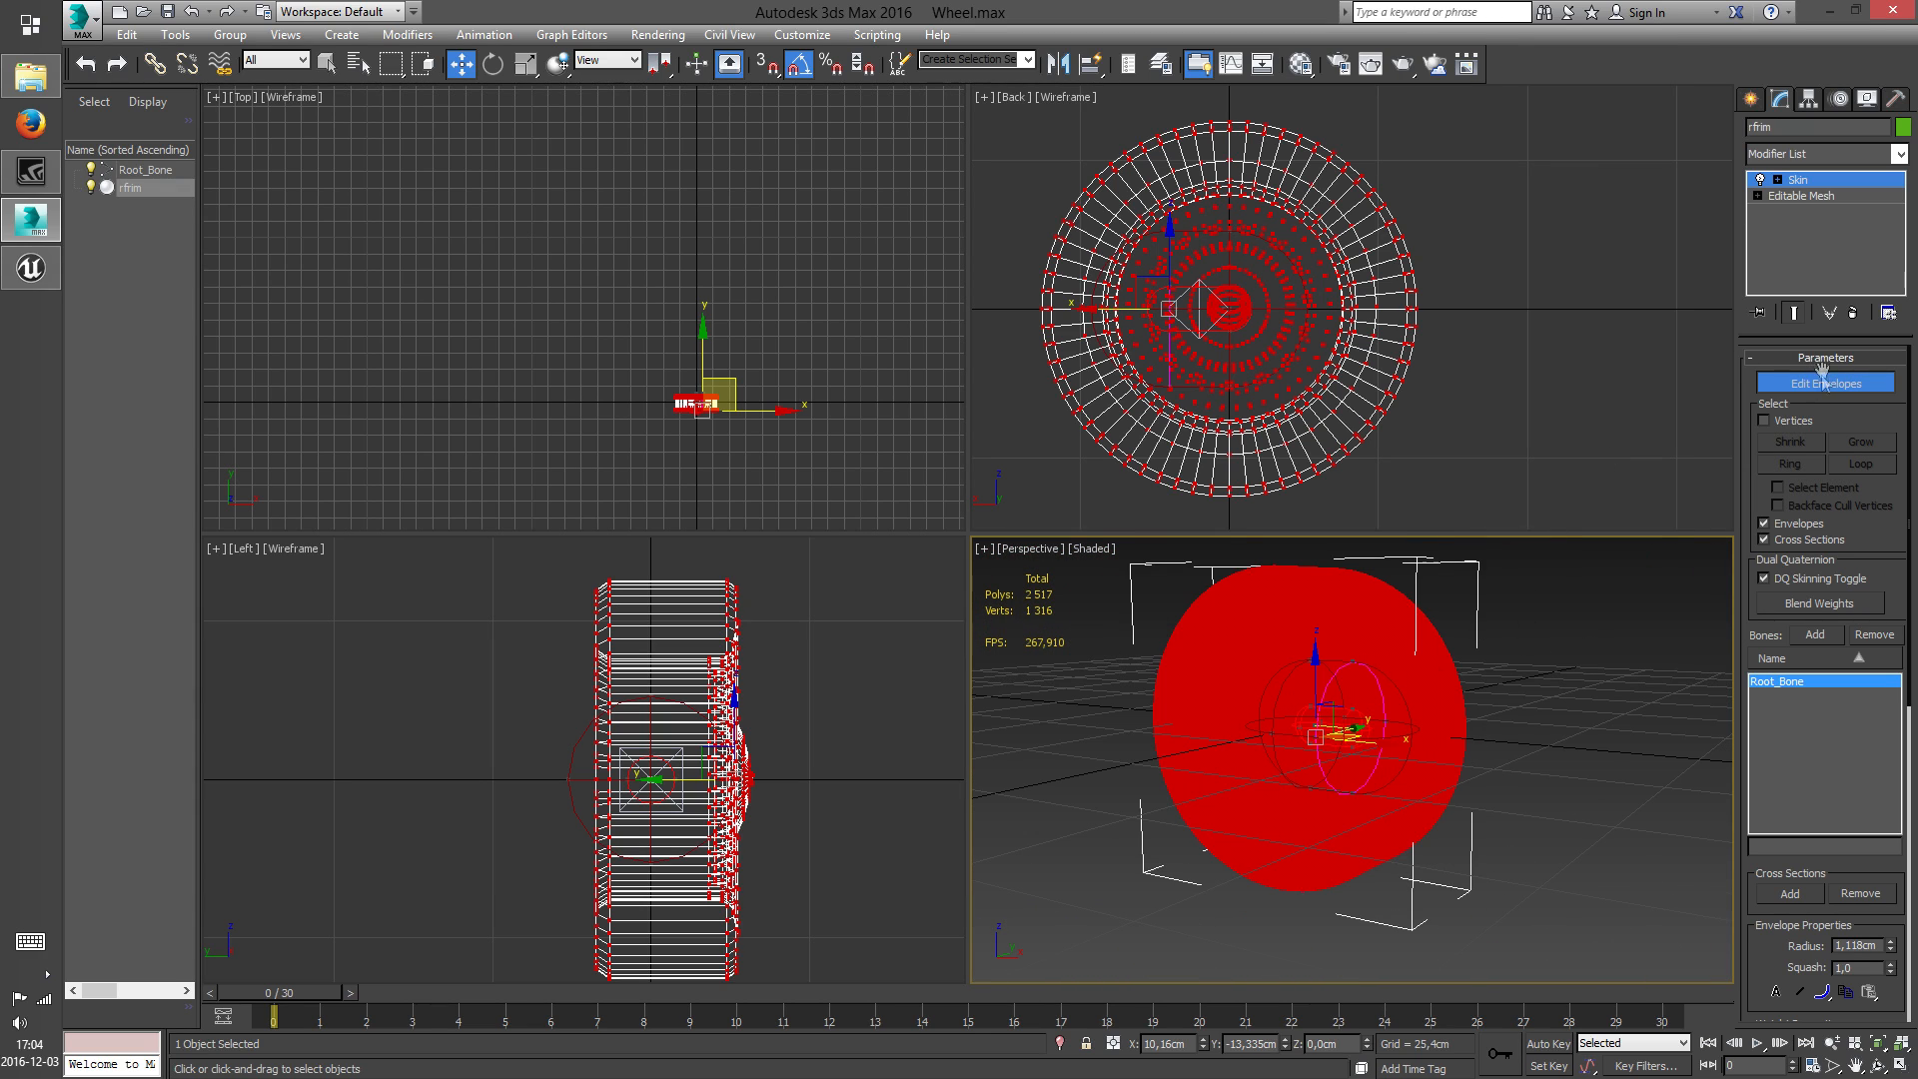
middle_drag(1475, 651, 1463, 659)
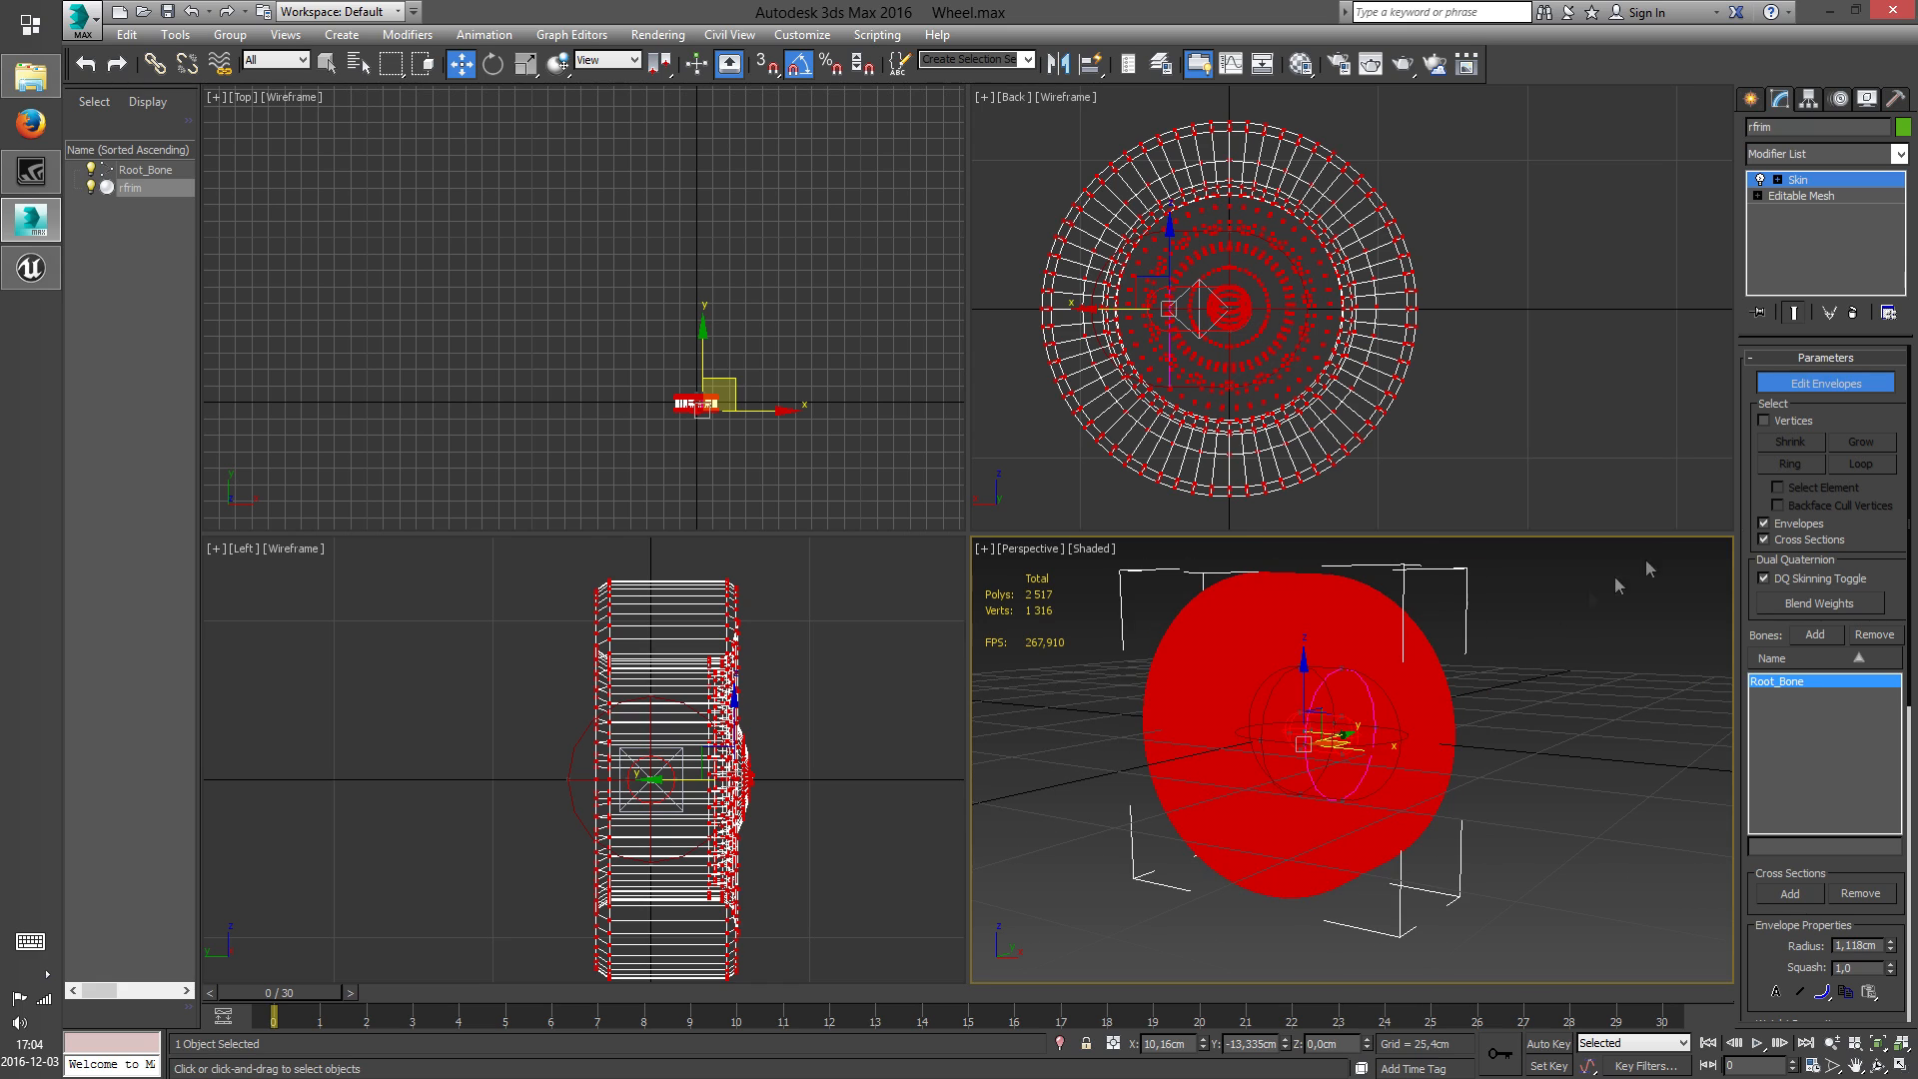
click(1837, 385)
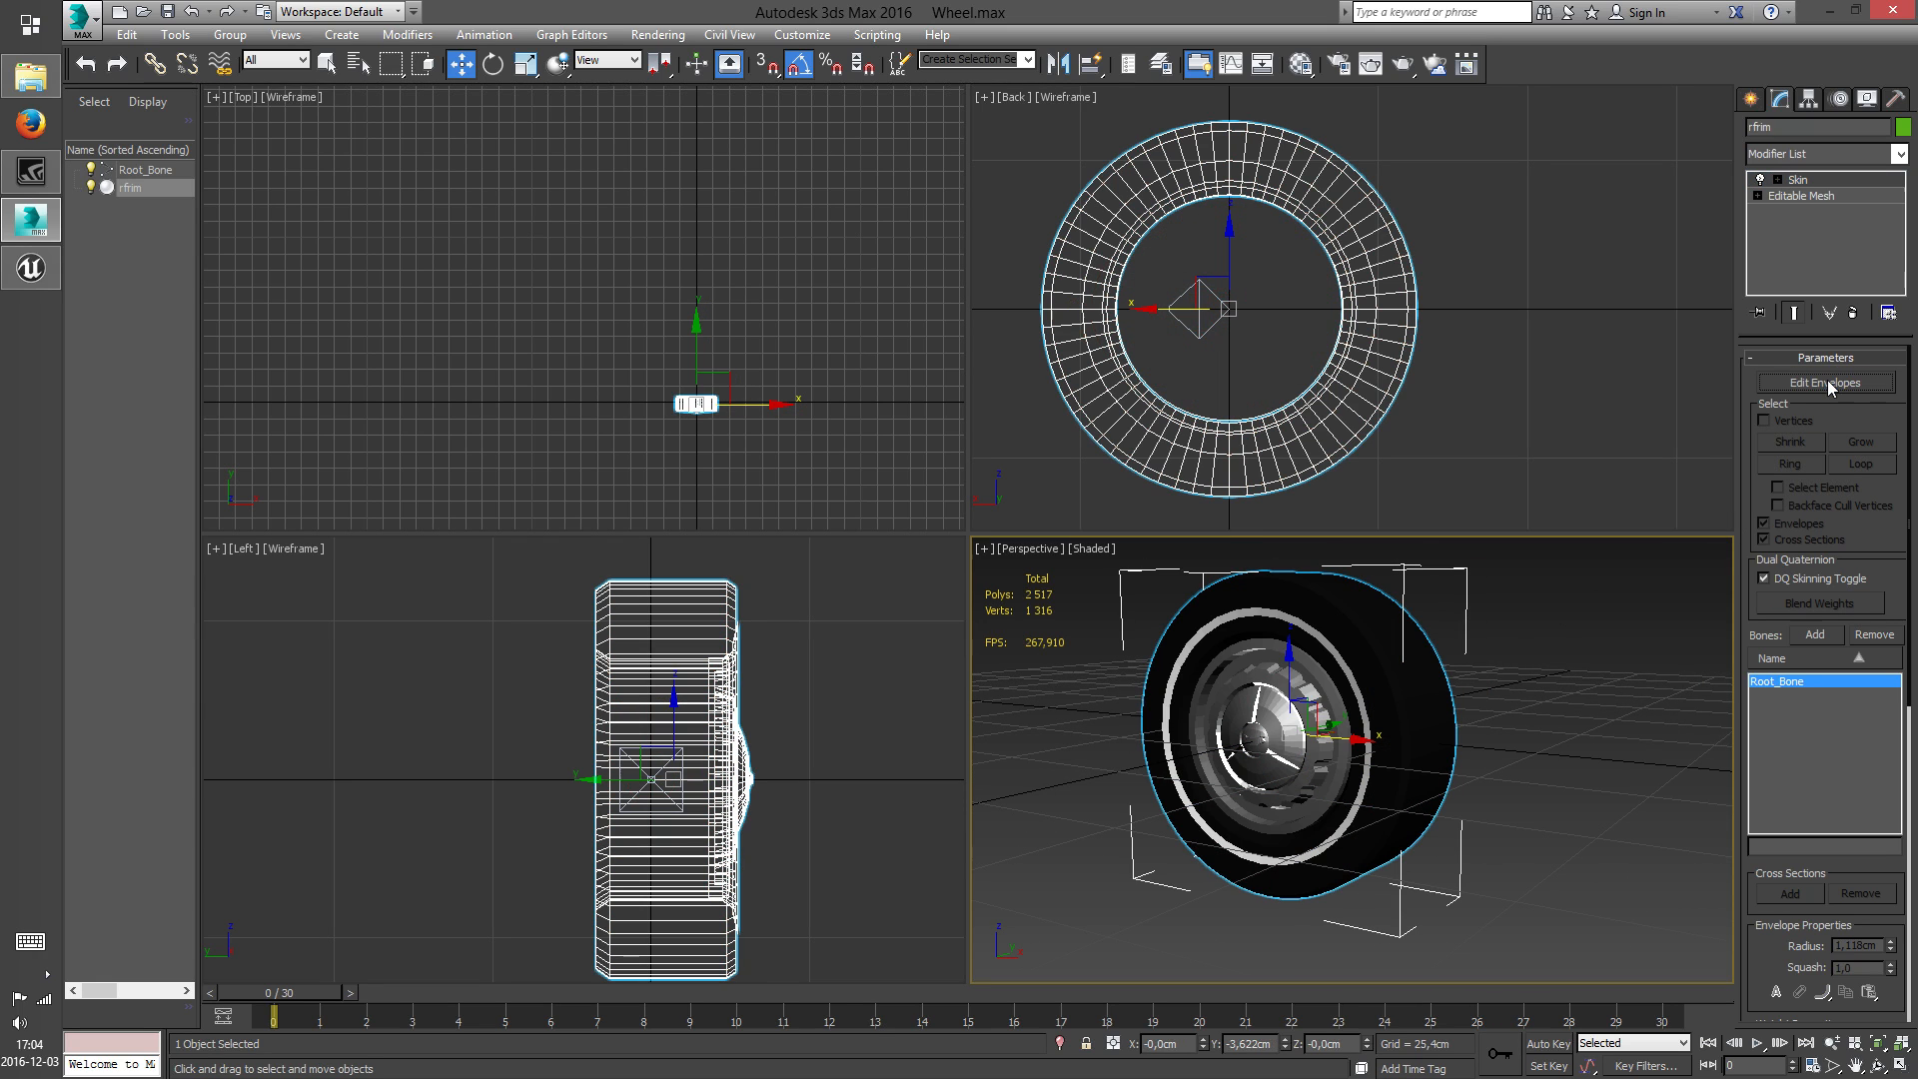
Test the skinning by rotating Root_Bone in the Back view to about 175° on Y, and undo the rotation
click(1755, 97)
click(1526, 700)
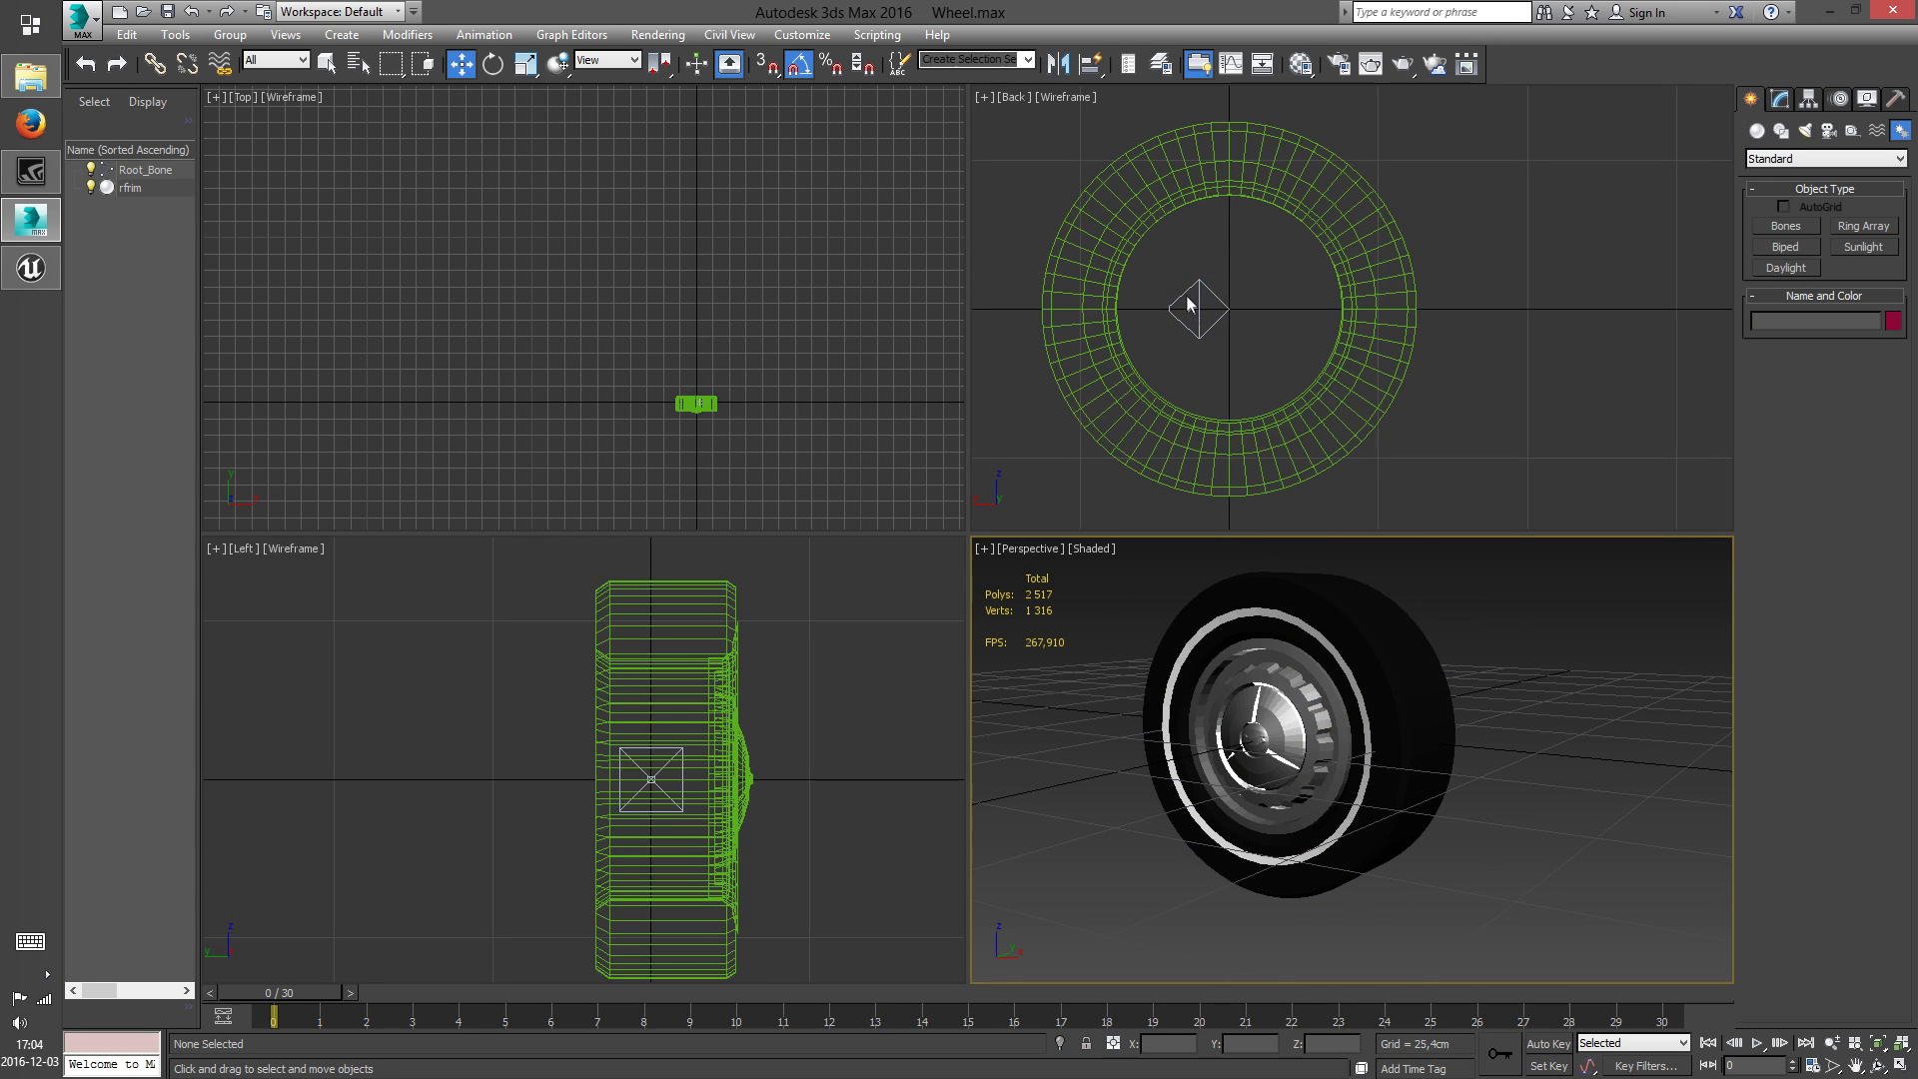
click(1192, 318)
click(494, 64)
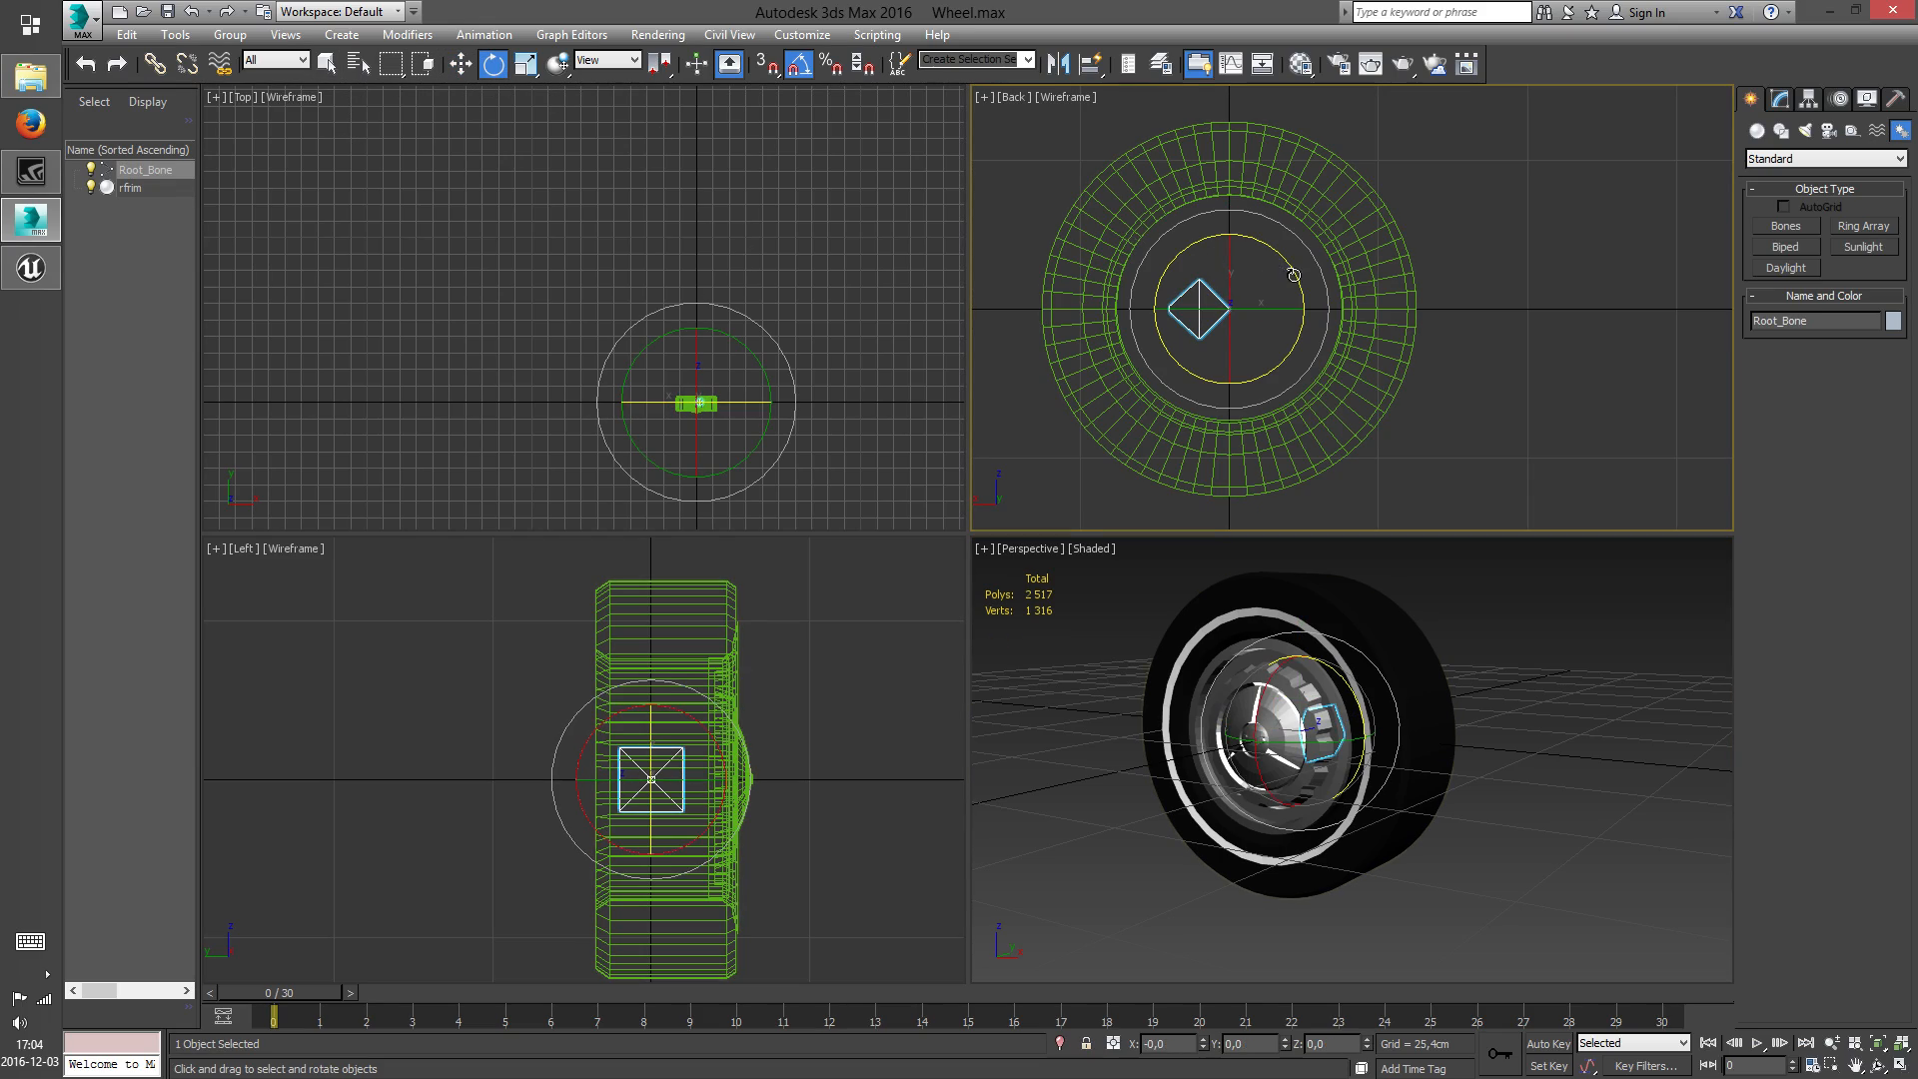
drag(1287, 270, 1069, 256)
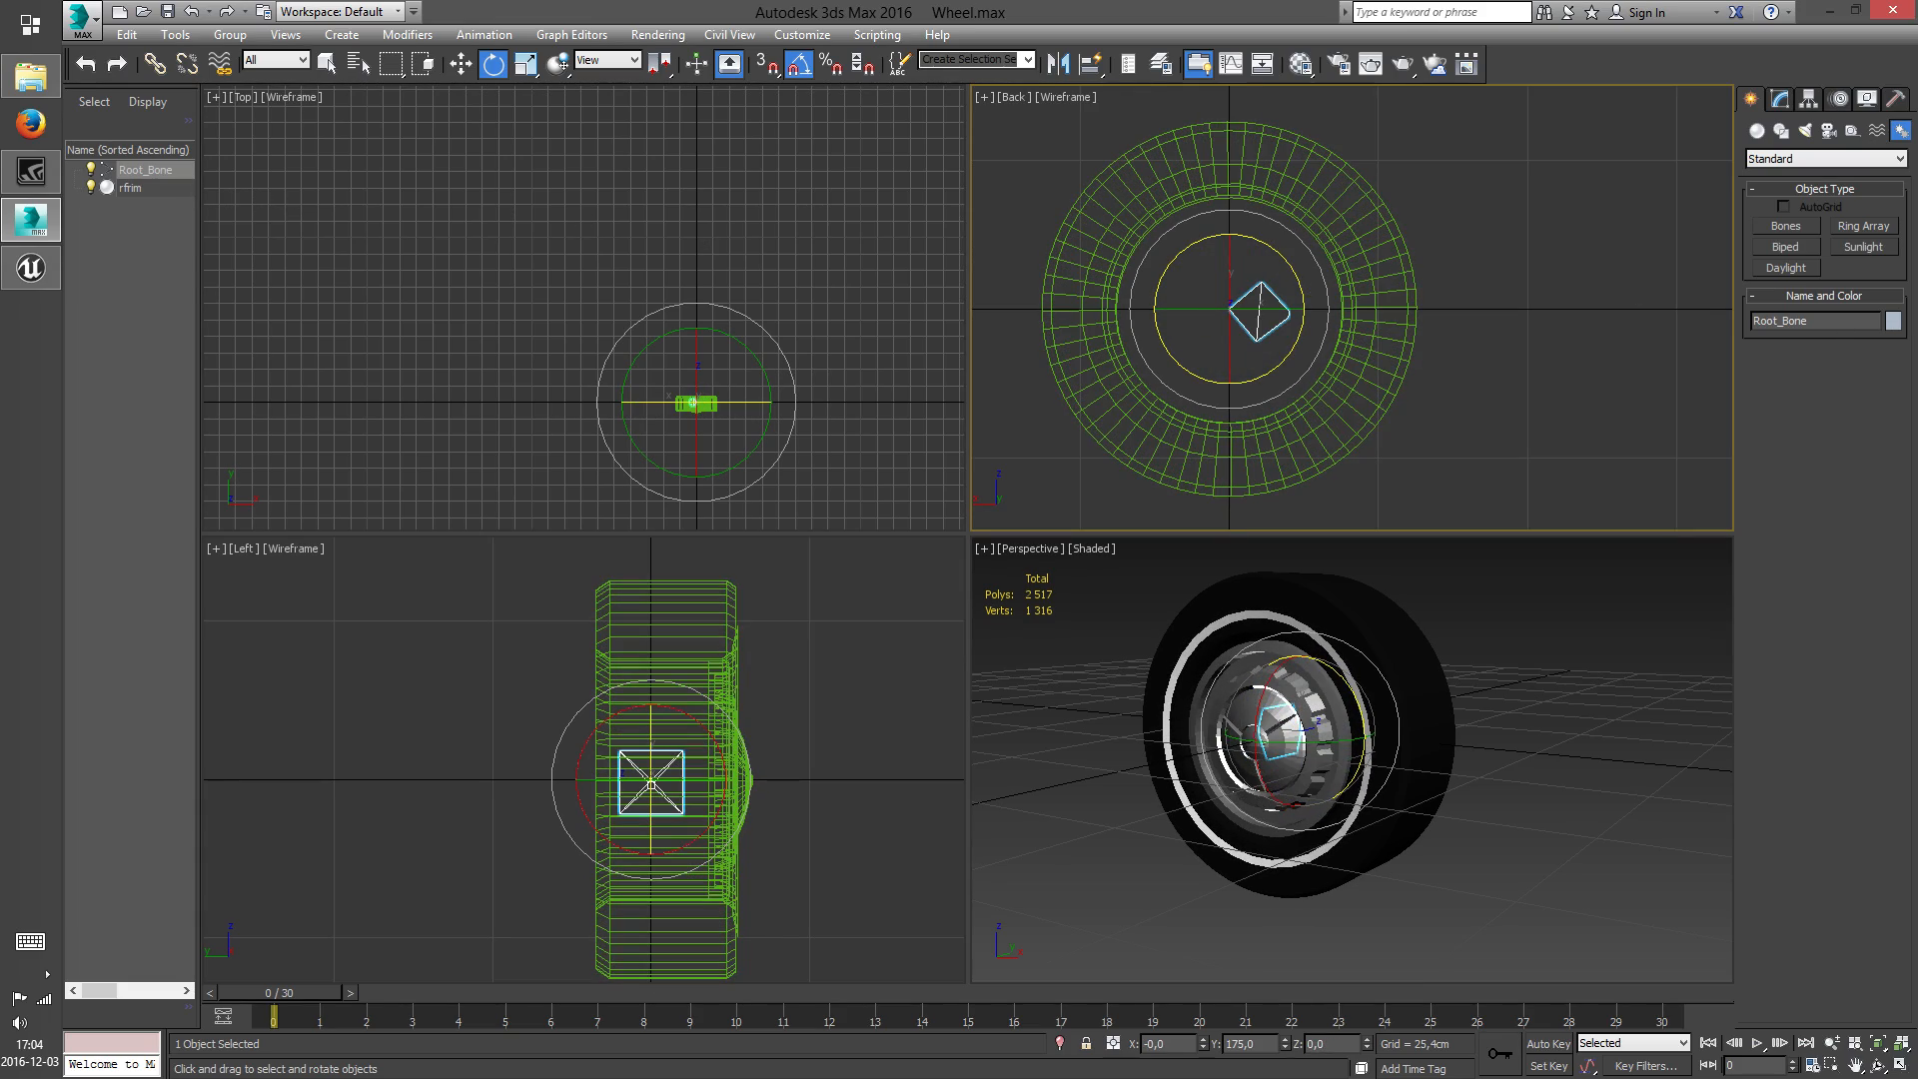
key(ctrl+z)
scroll(1459, 279, down, 3)
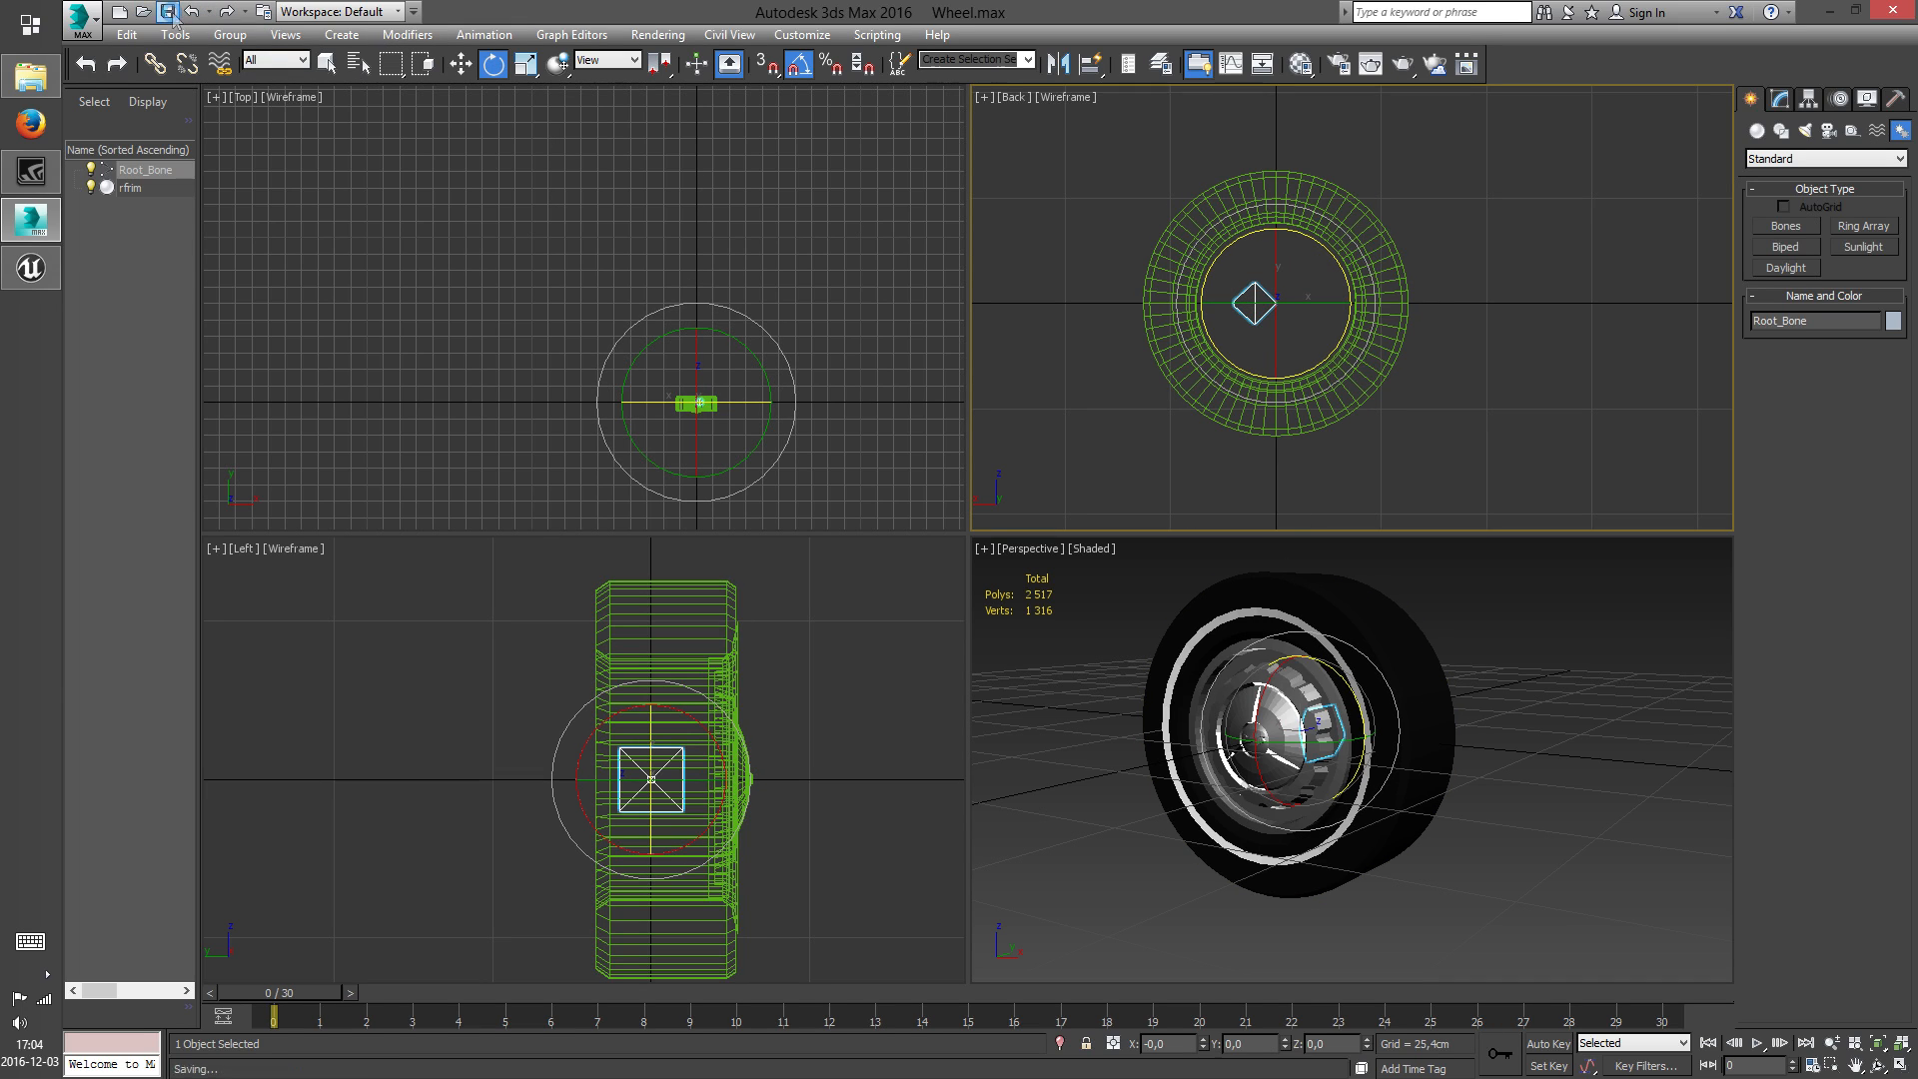
Export the wheel scene to the Desktop as SM_CBA57_Wheel.FBX with the current FBX export settings
click(82, 18)
click(133, 341)
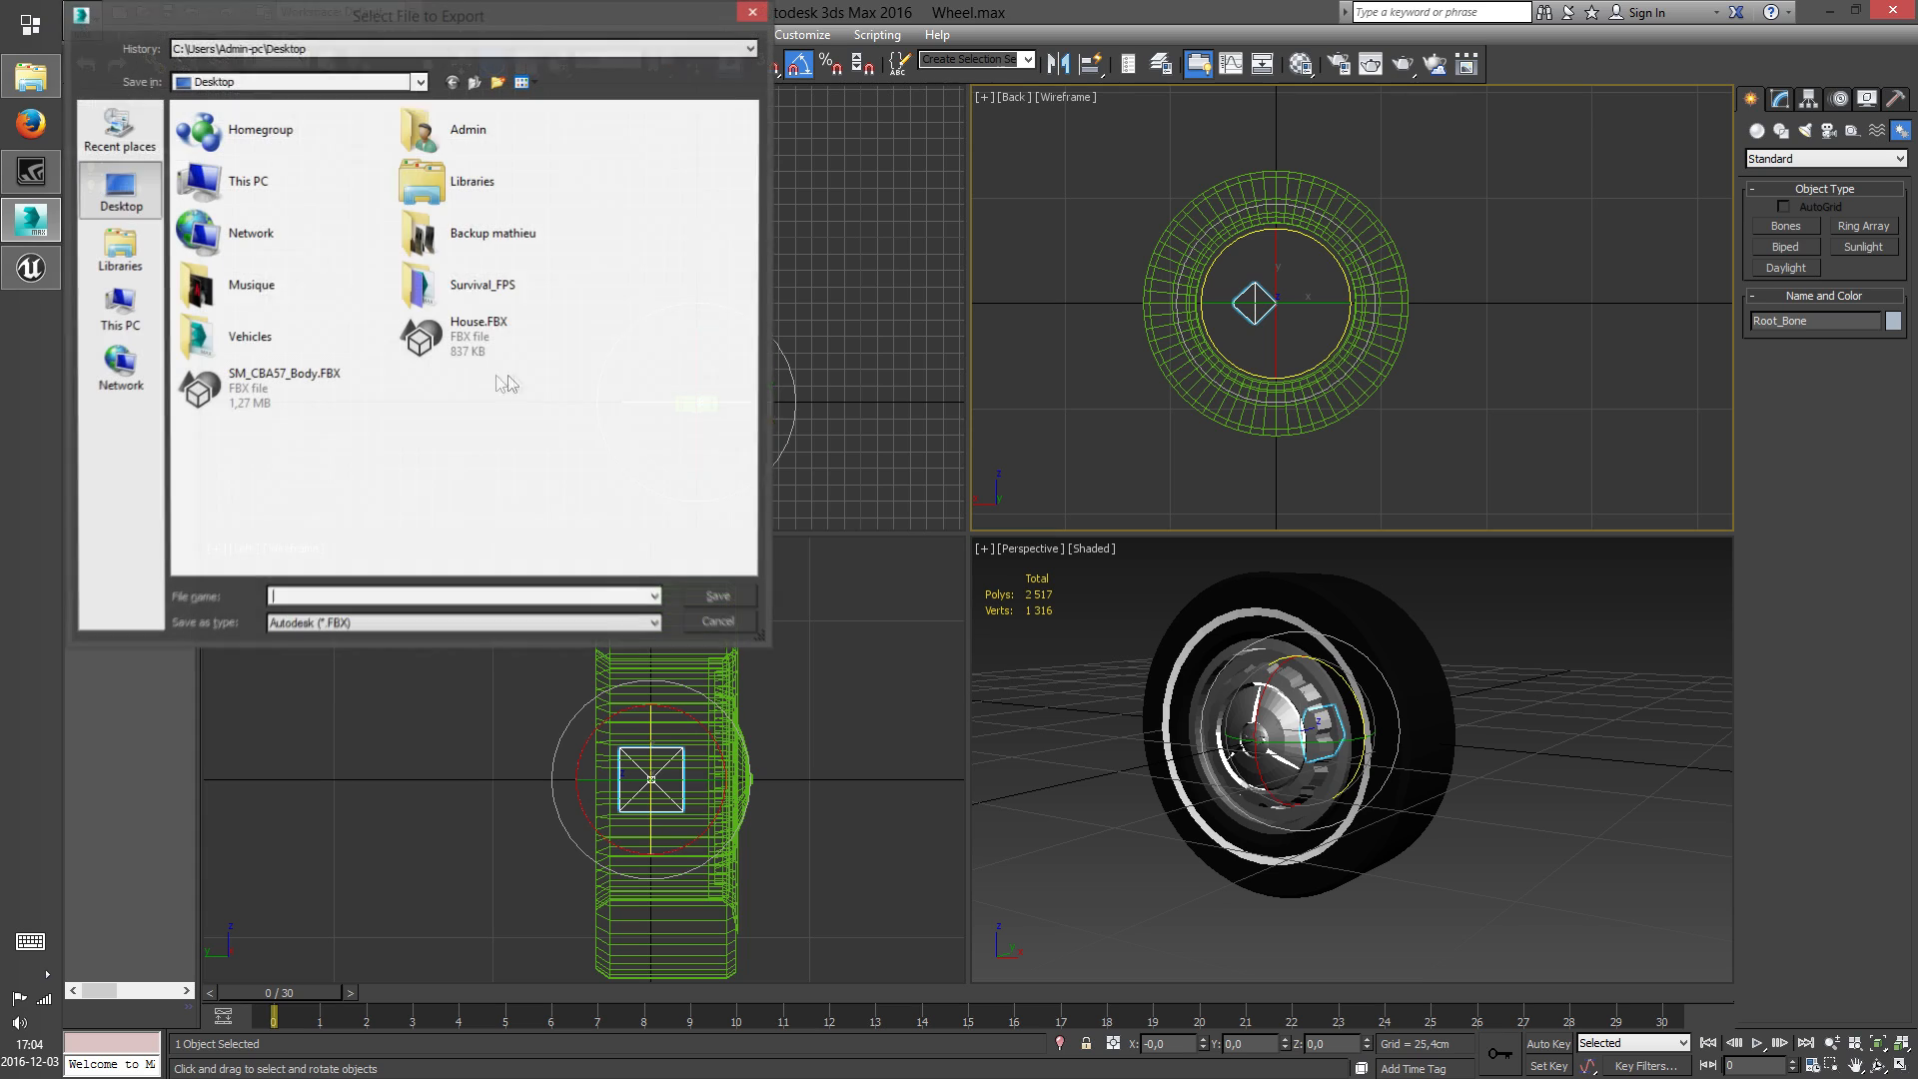
click(286, 384)
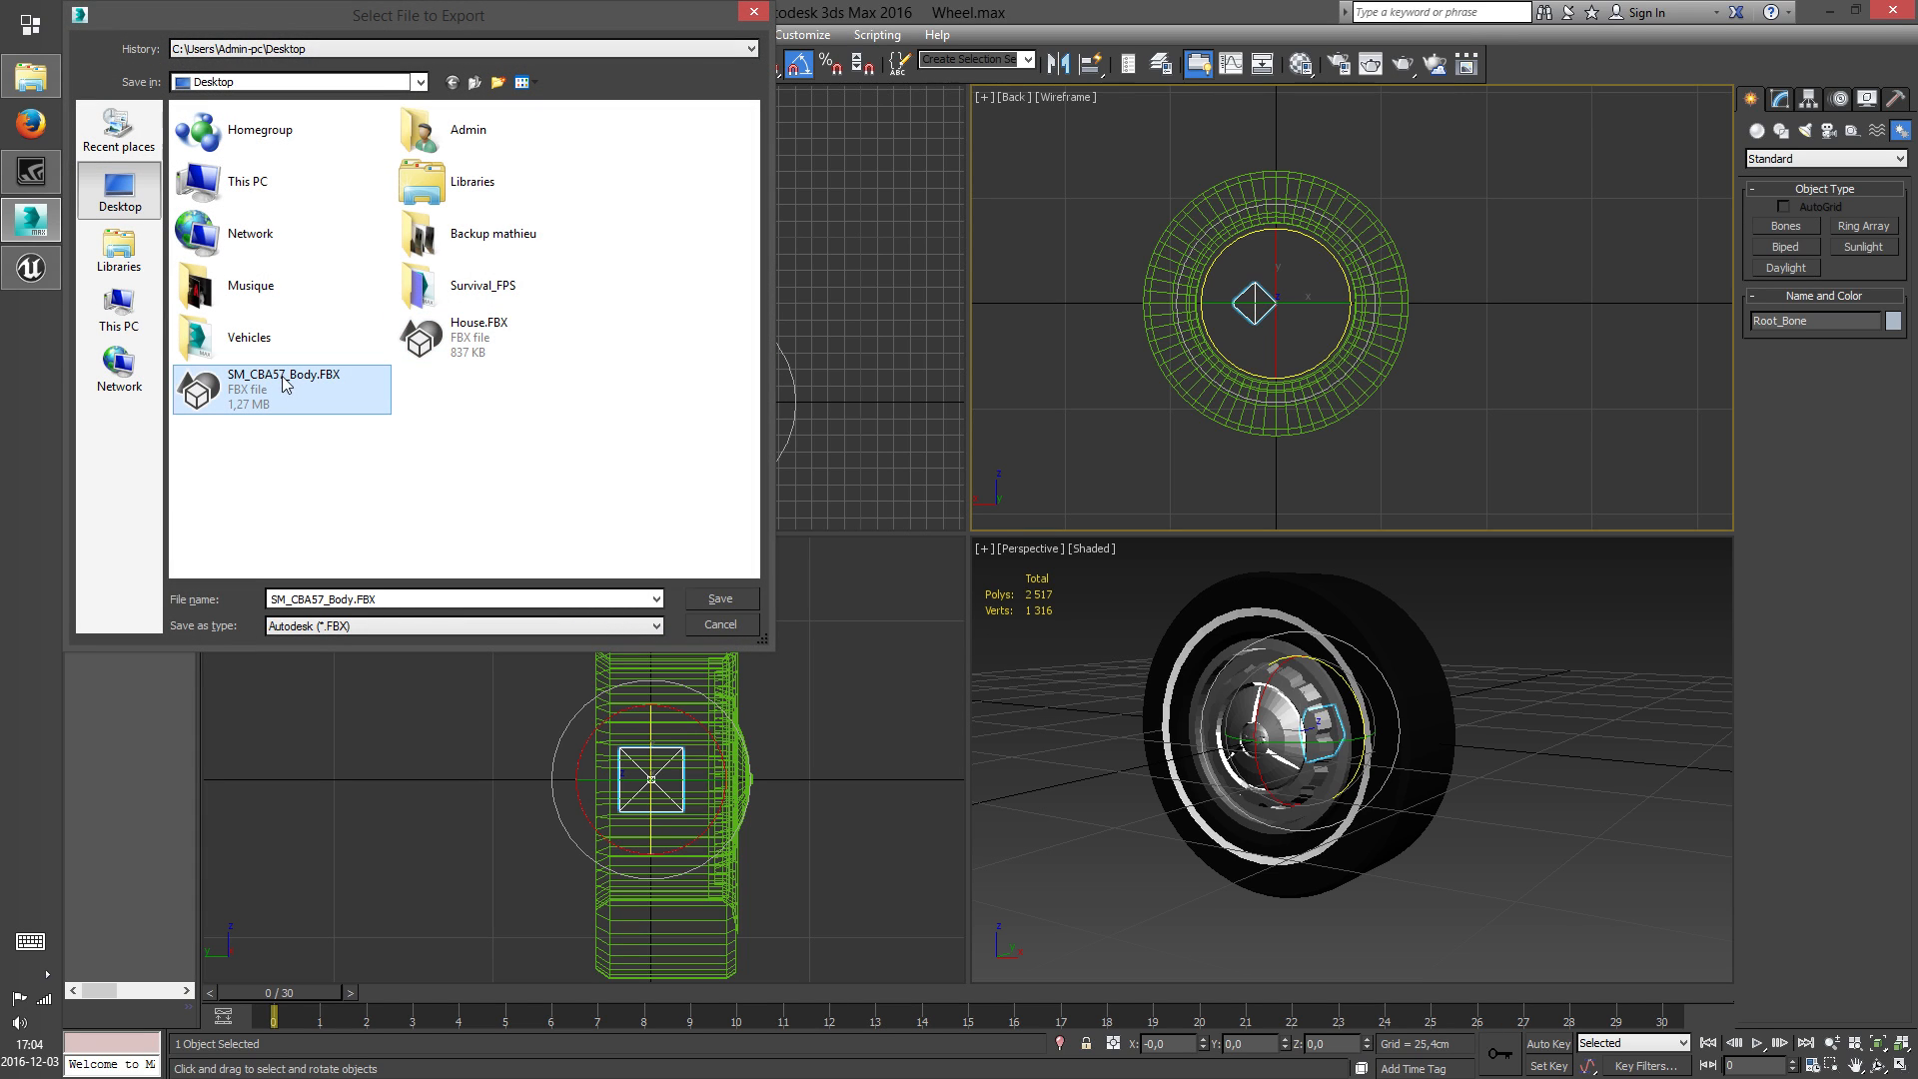
click(330, 601)
drag(329, 600, 336, 601)
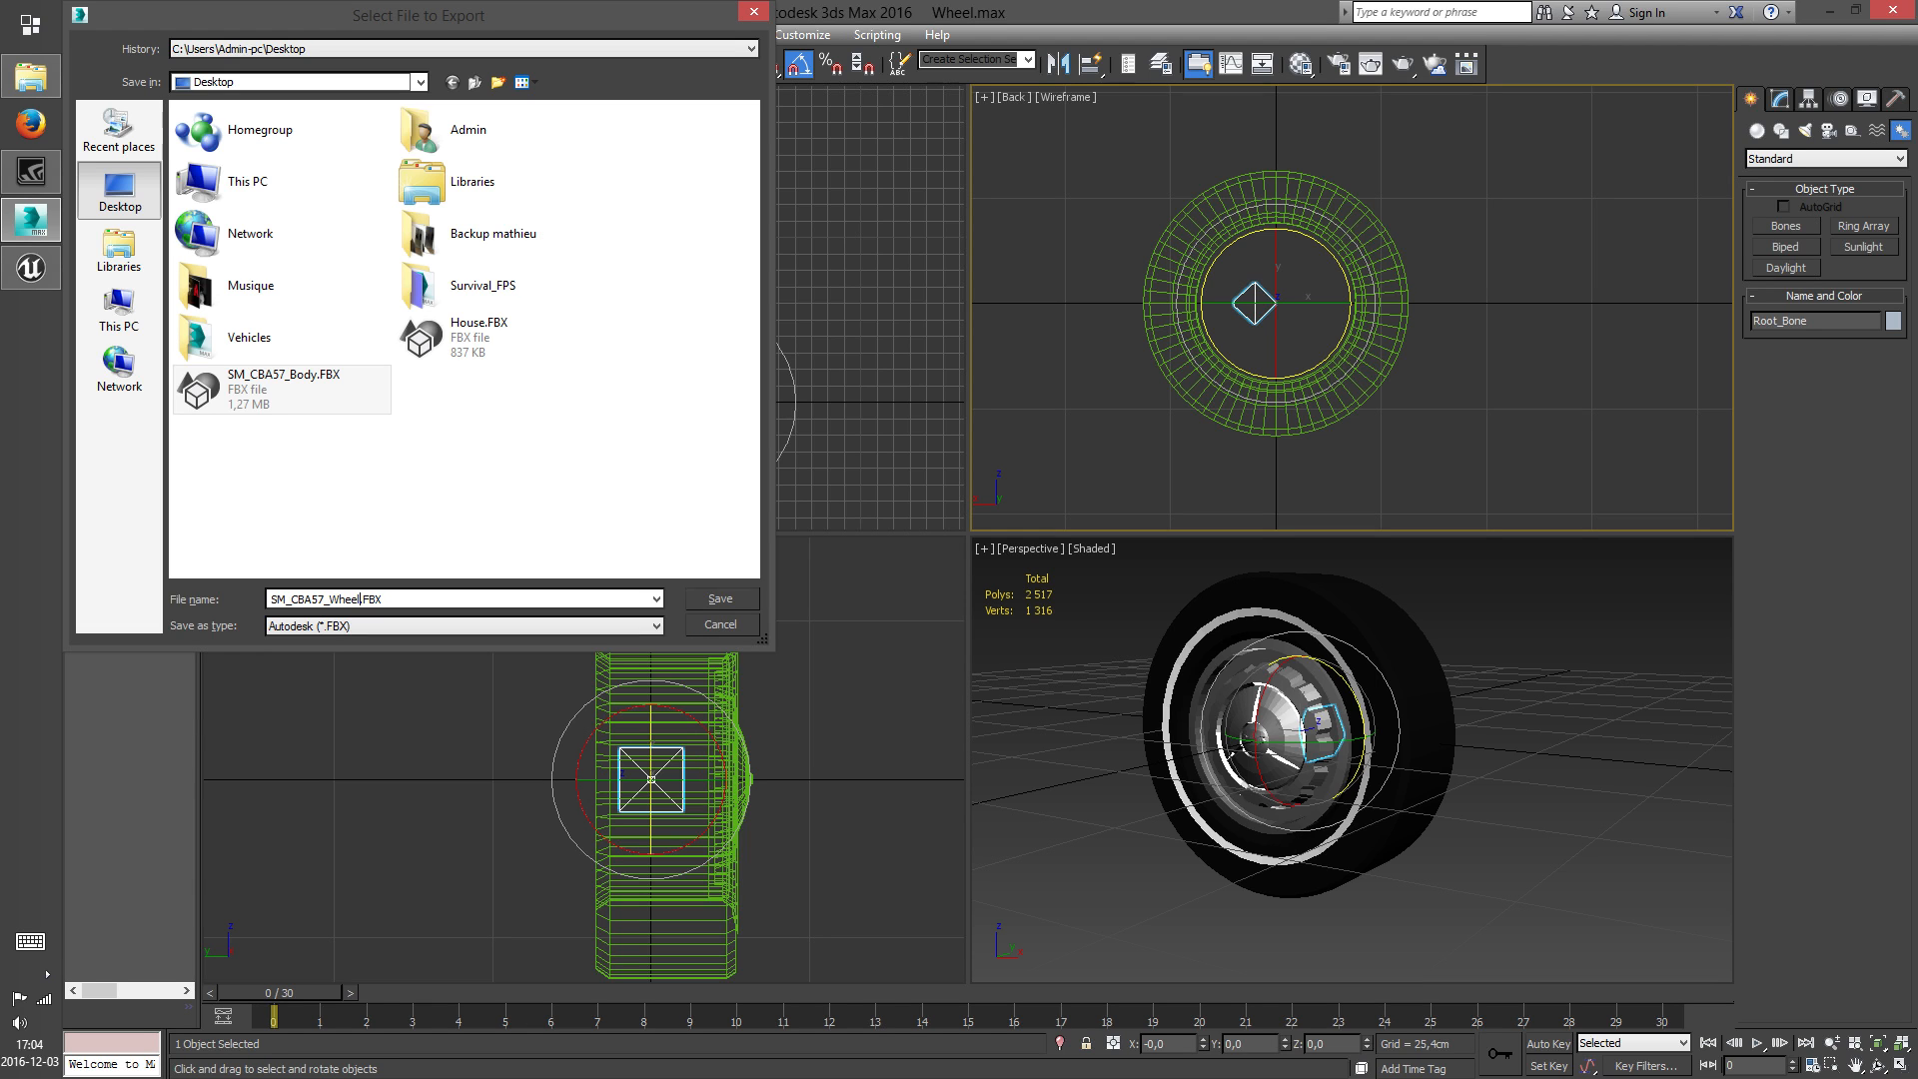
click(721, 599)
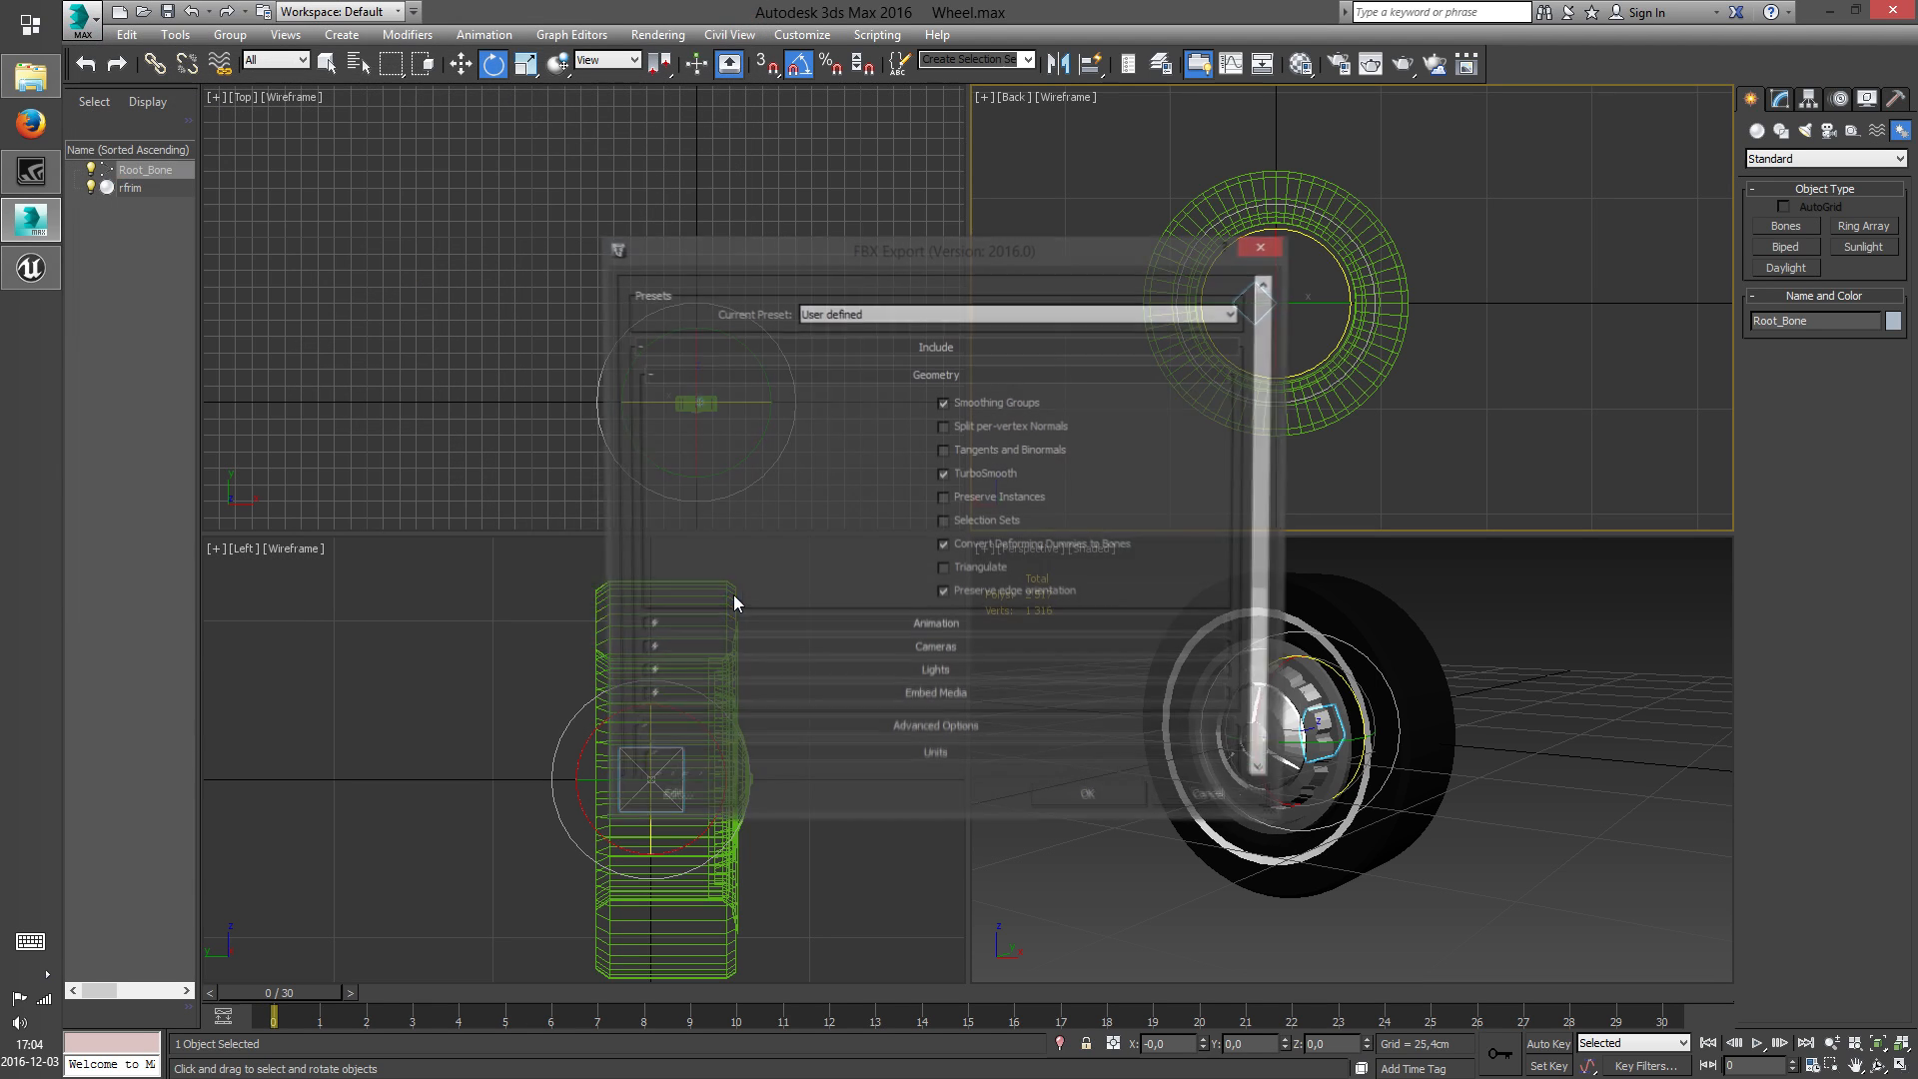
click(1088, 809)
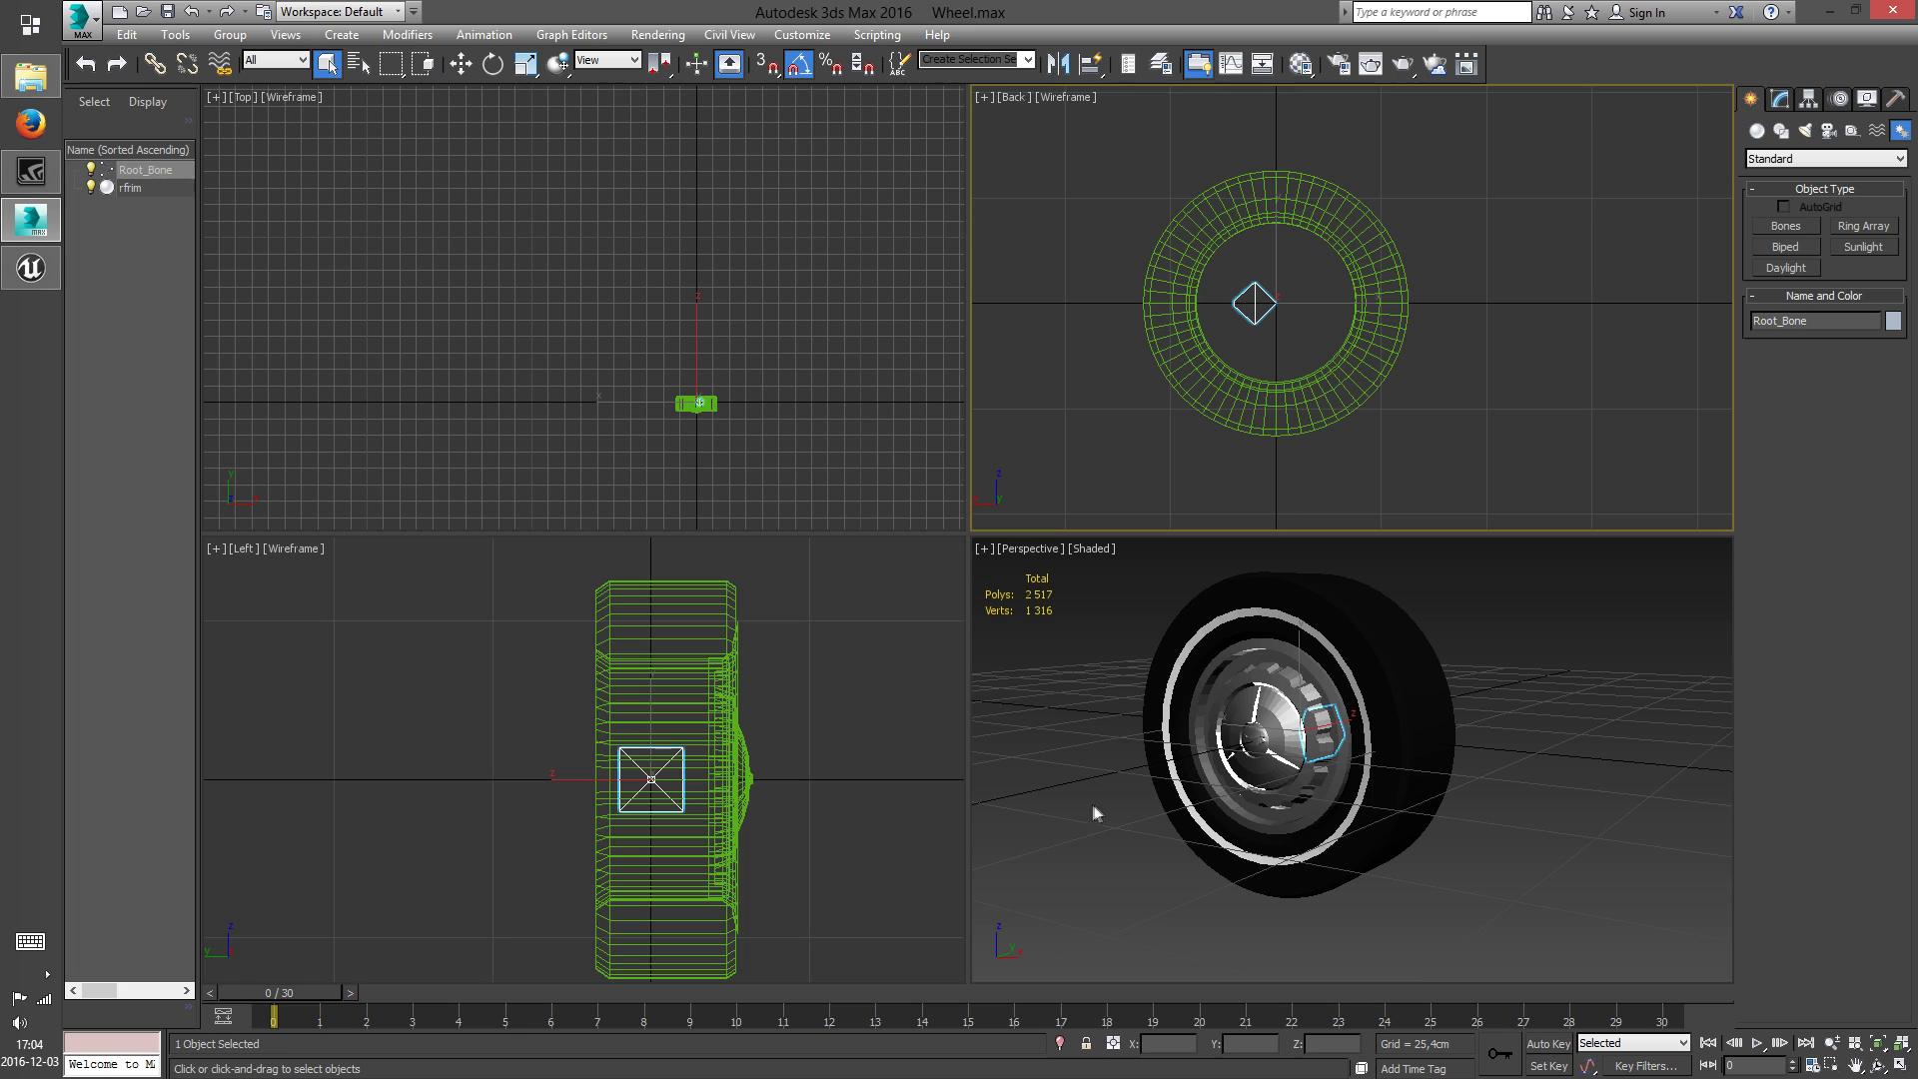
Save the changes to the wheel scene and open SteeringWheel.max from the Chevrolet Bel Air 1957 folder
click(1104, 682)
scroll(1199, 677, down, 3)
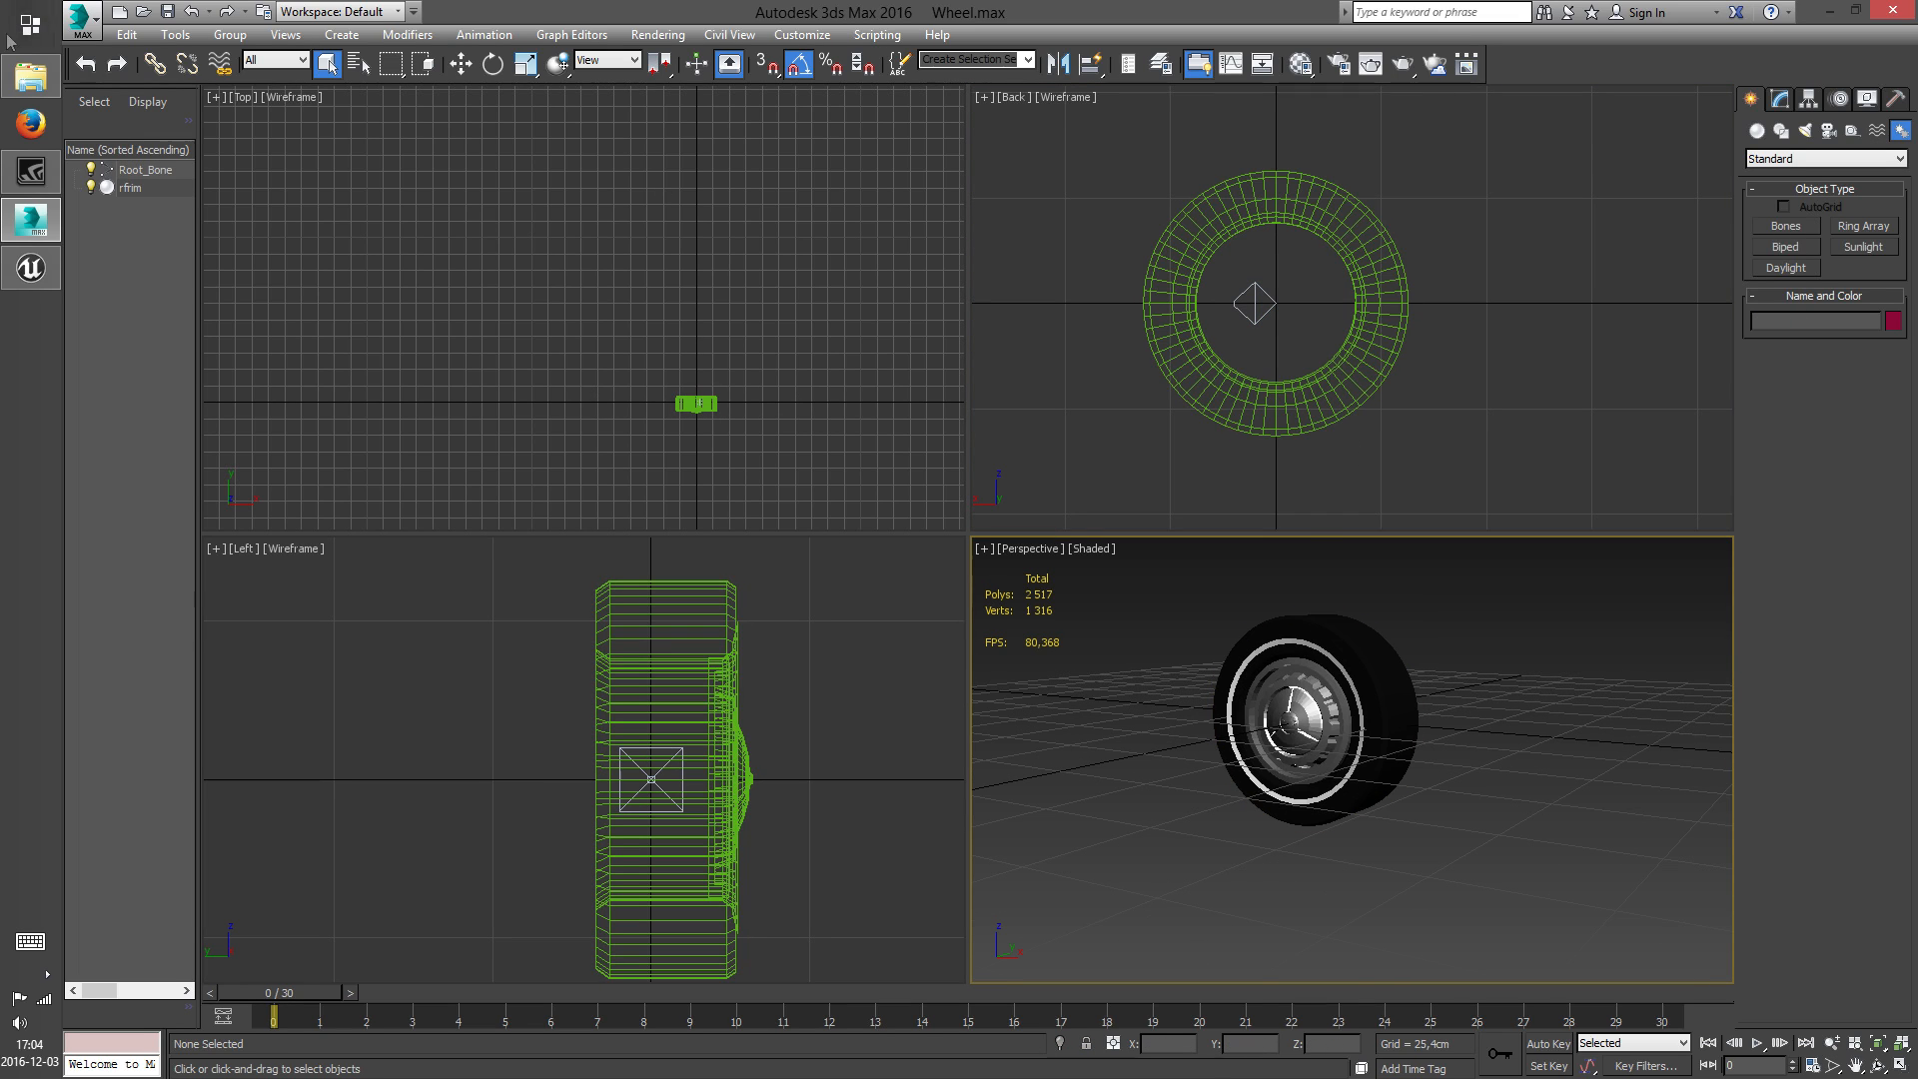
click(145, 13)
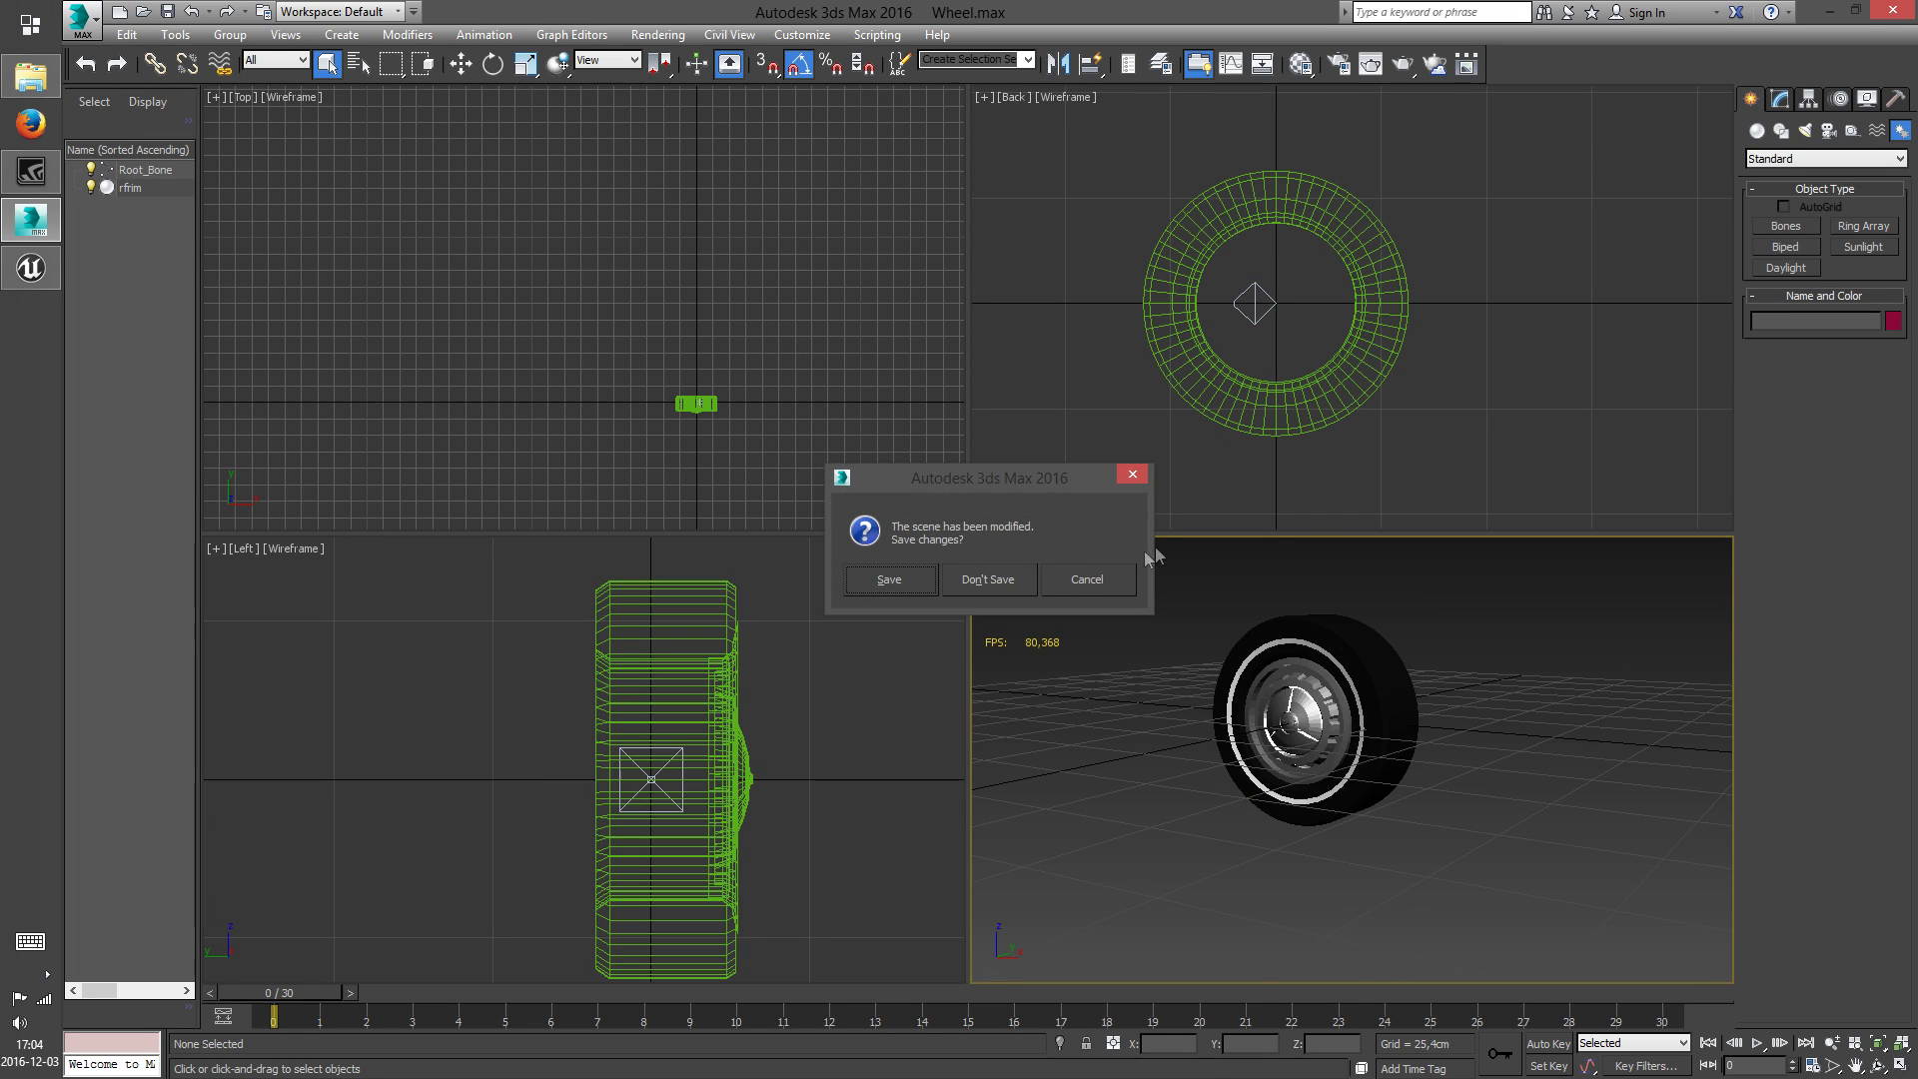
click(890, 581)
click(272, 155)
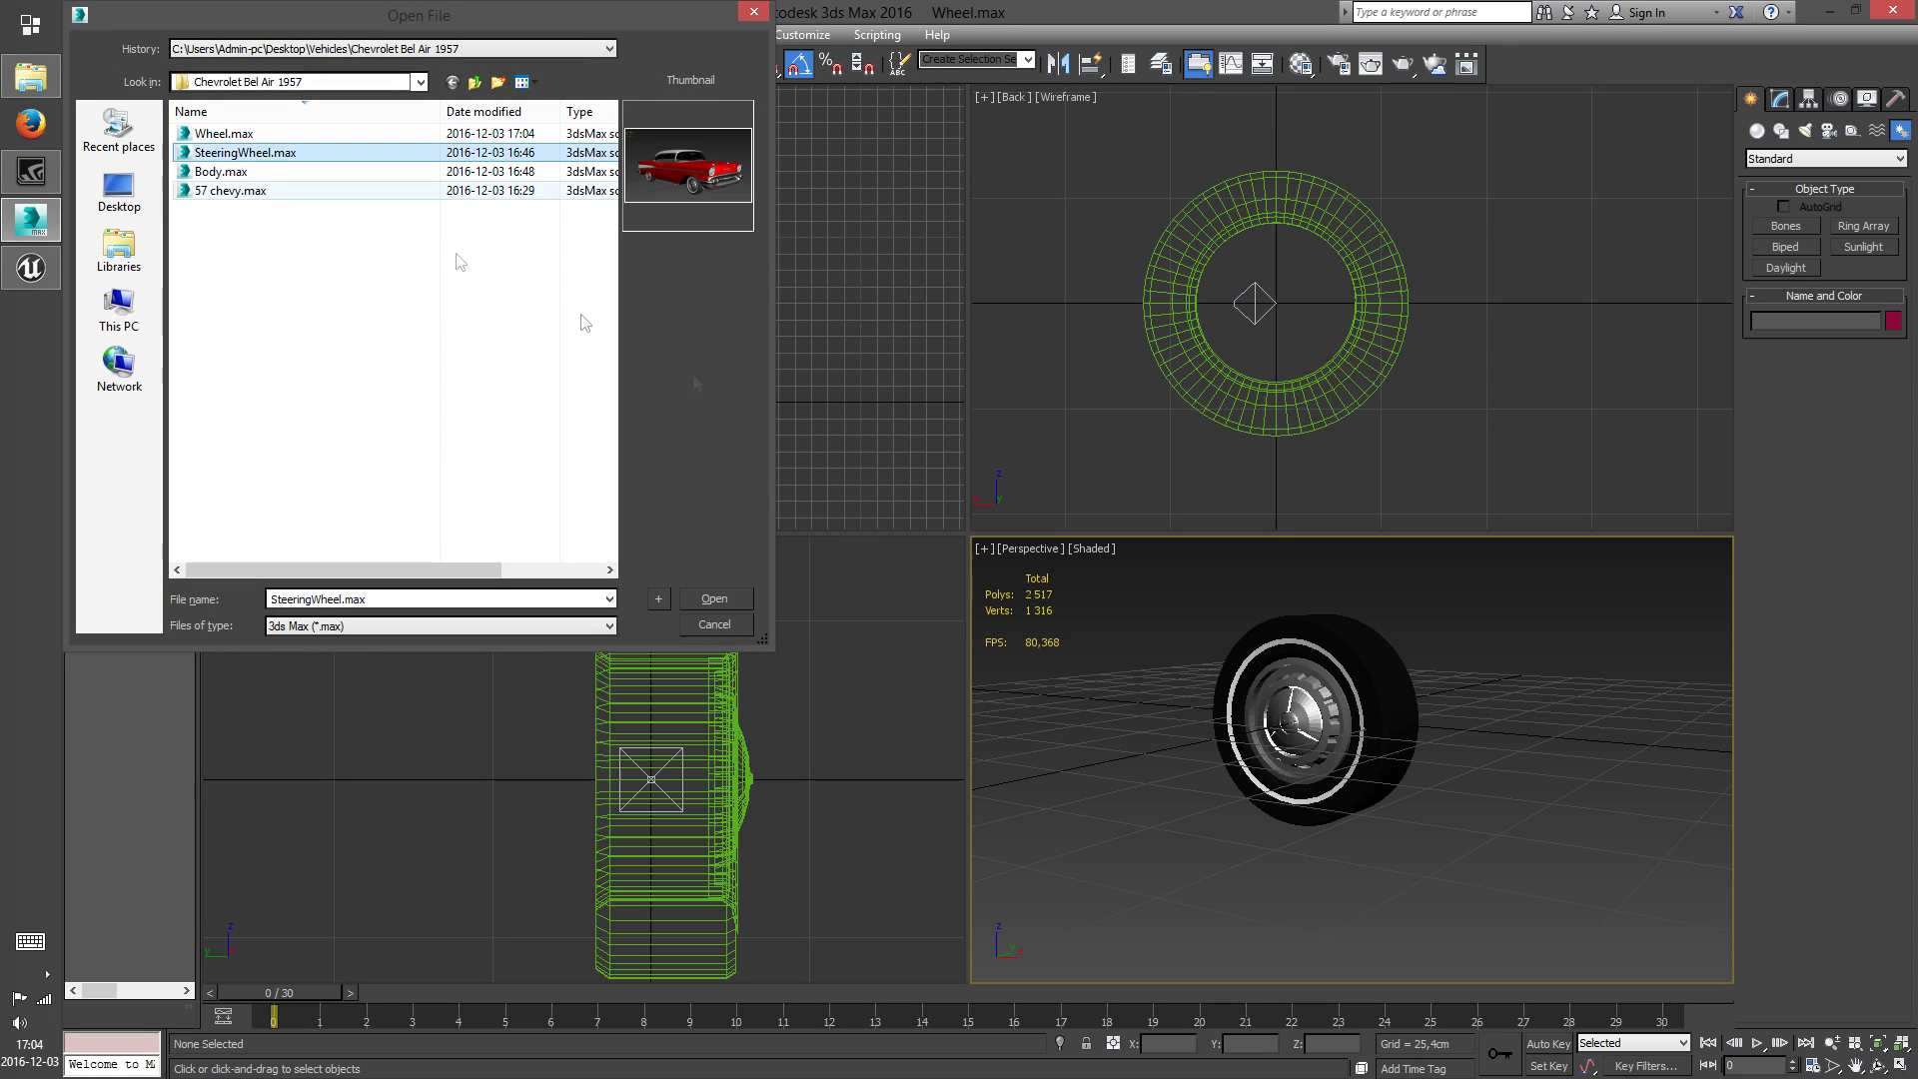
click(729, 603)
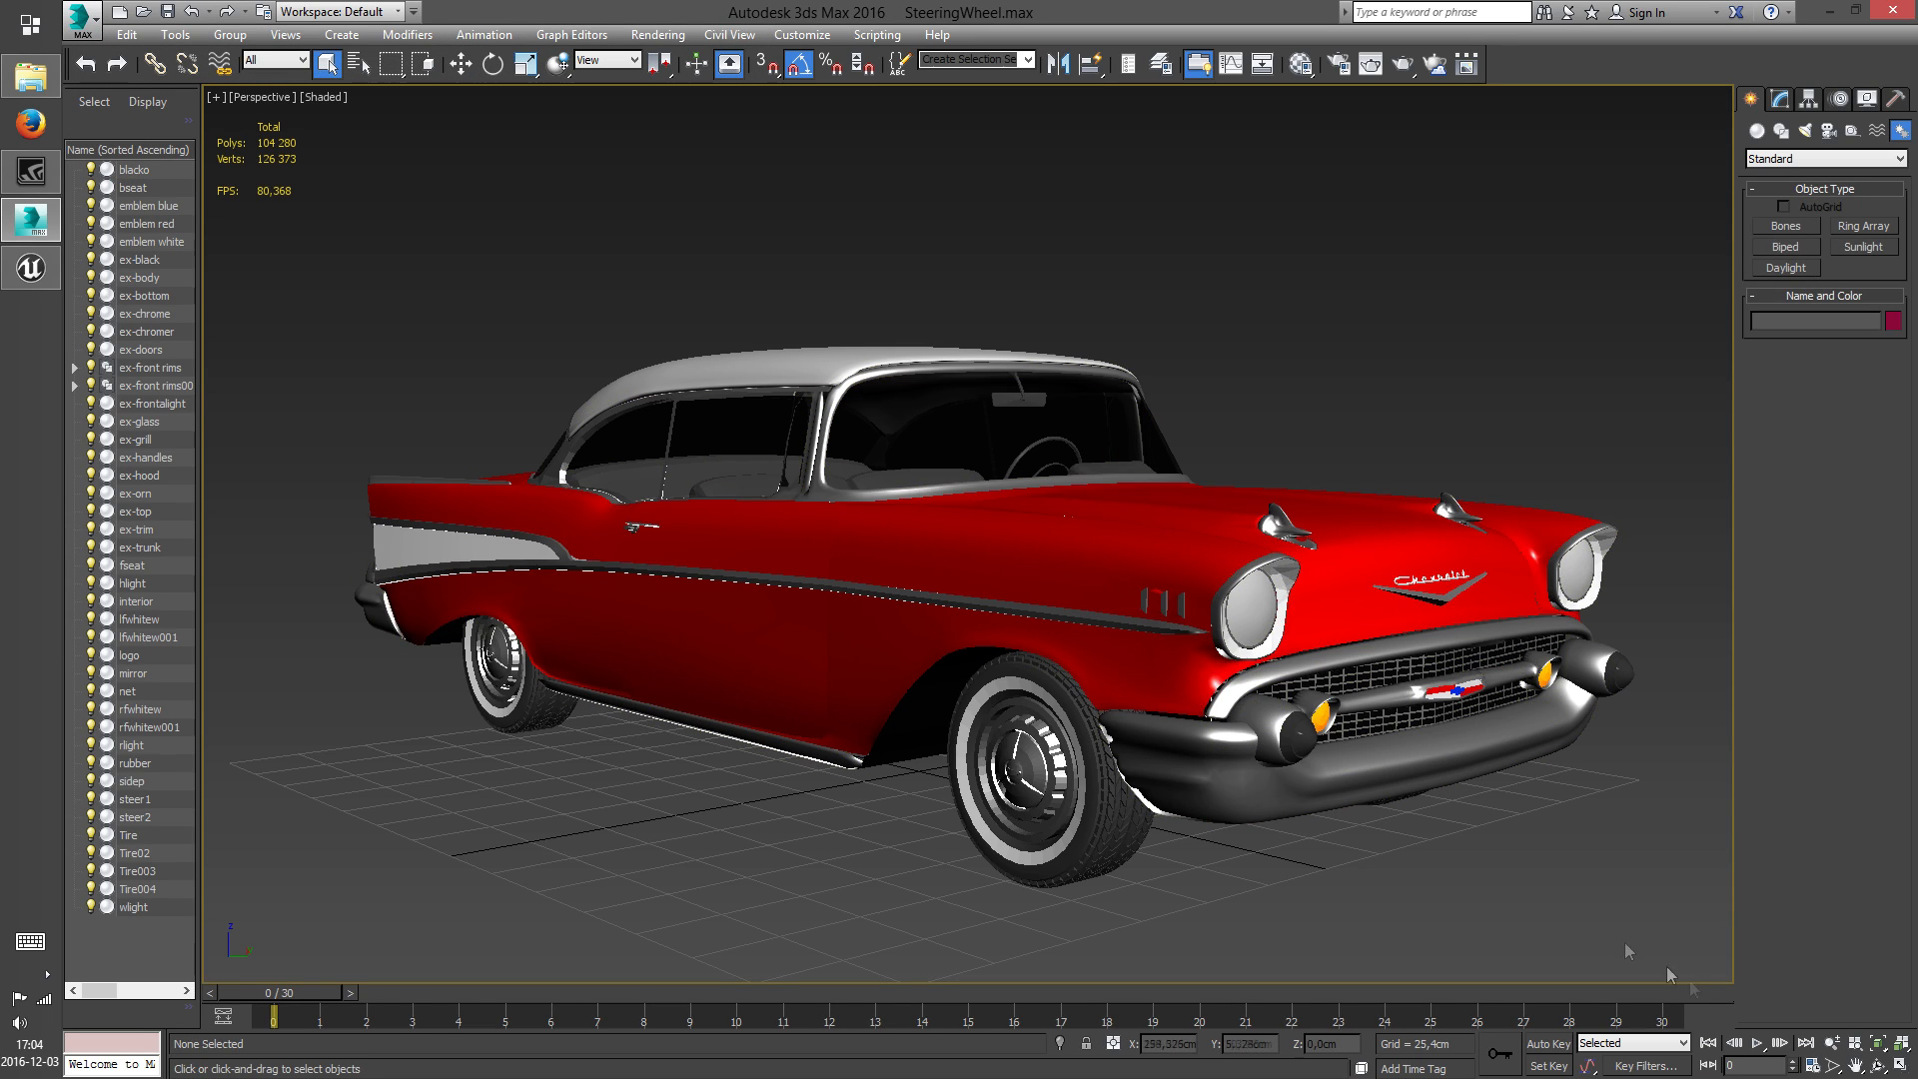
Delete the car's roof and window glass to expose the steering wheel inside the cabin
click(1877, 1067)
drag(1049, 650, 1390, 692)
right_click(1454, 768)
drag(1448, 779, 1356, 706)
drag(1070, 432, 1070, 430)
scroll(1023, 464, up, 8)
middle_drag(880, 512, 809, 428)
scroll(809, 428, down, 8)
click(784, 372)
key(Delete)
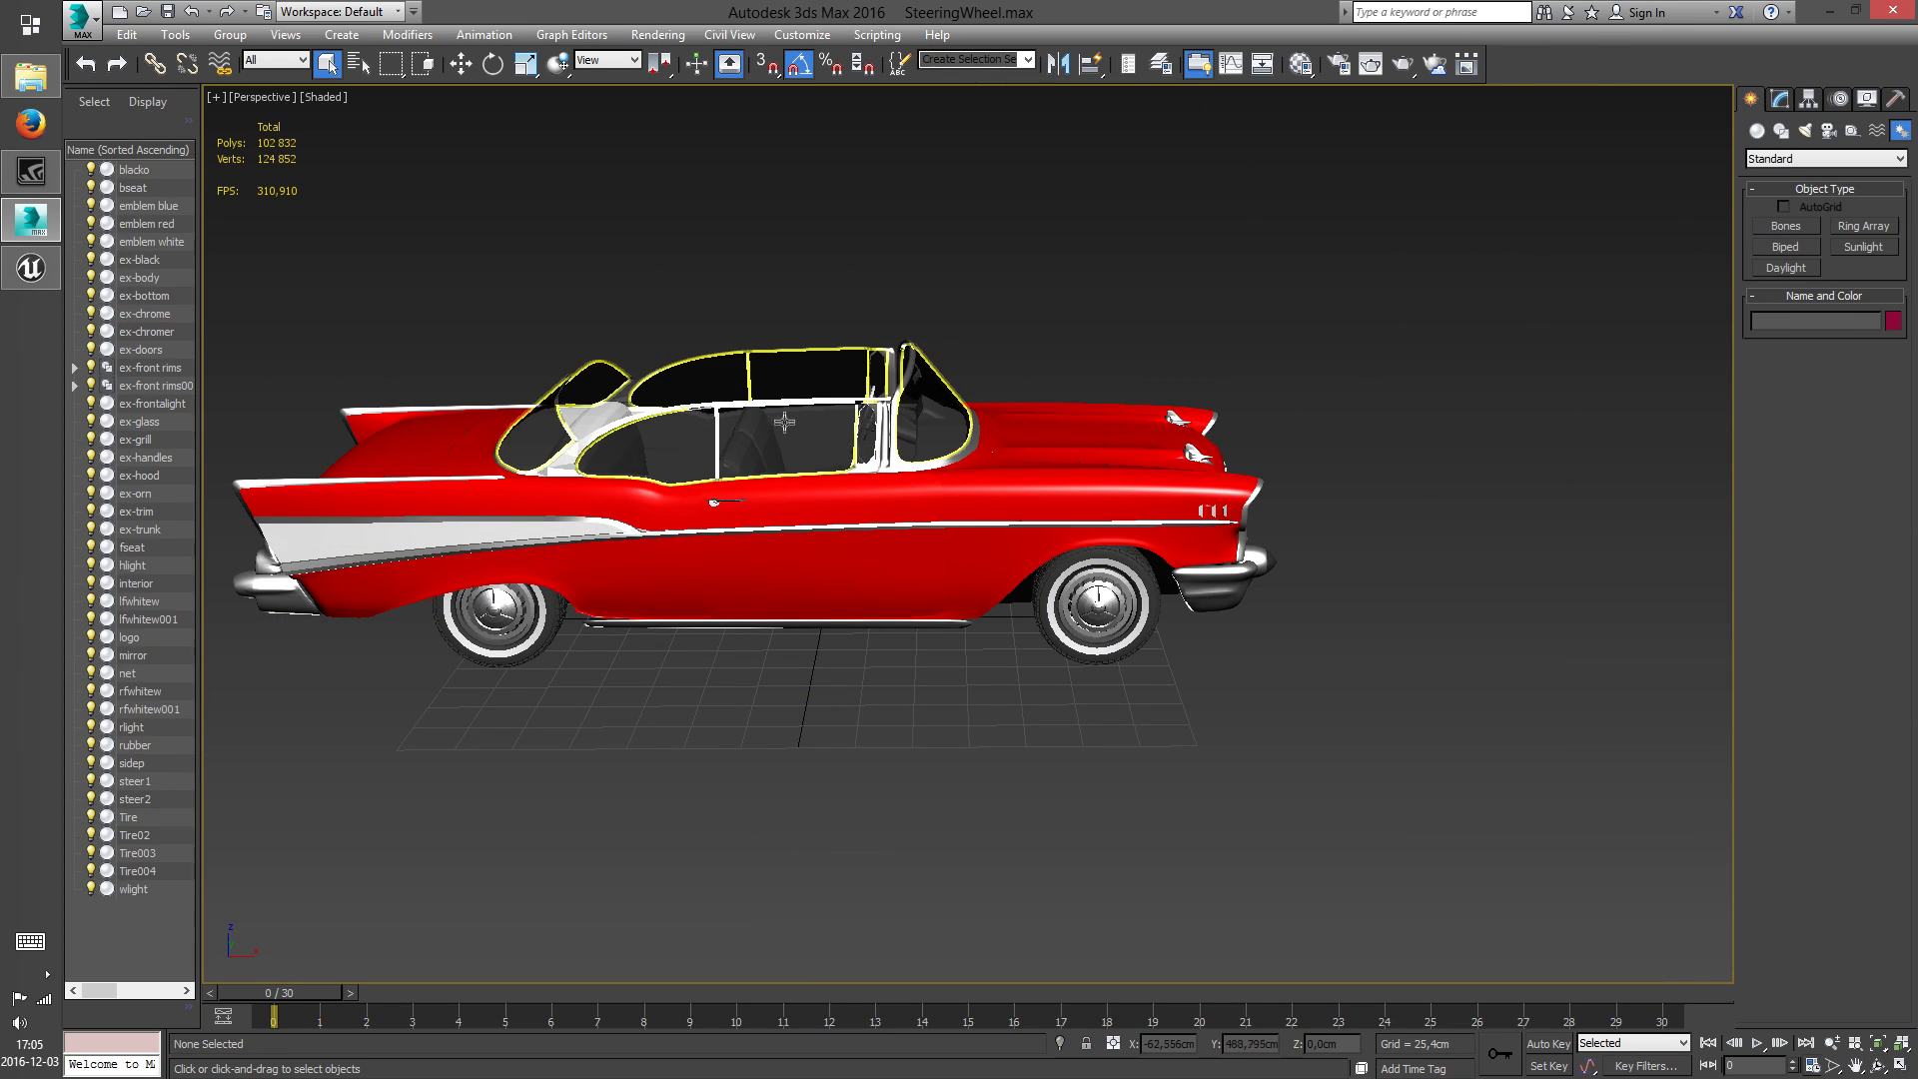
click(784, 419)
key(Delete)
Hide the two steering wheel objects, steer1 and steer2
scroll(1057, 551, up, 10)
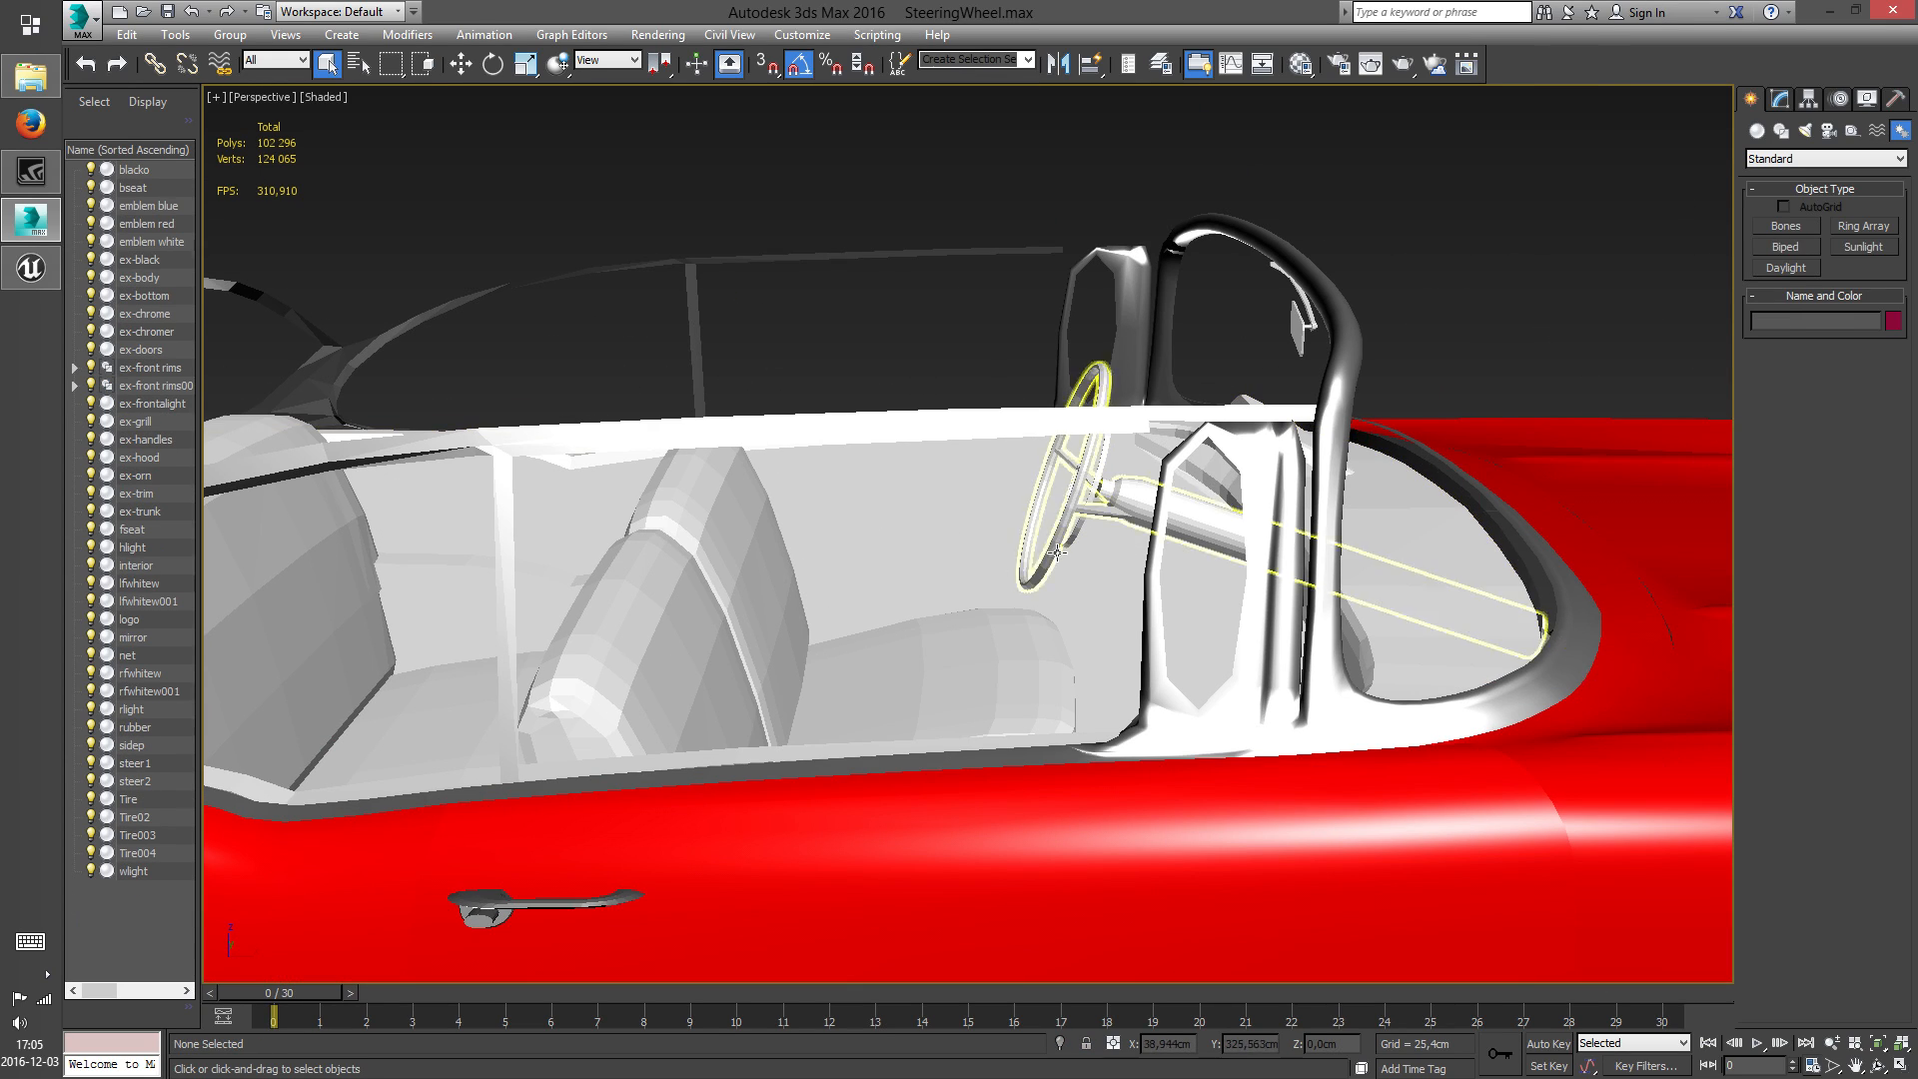
click(1056, 552)
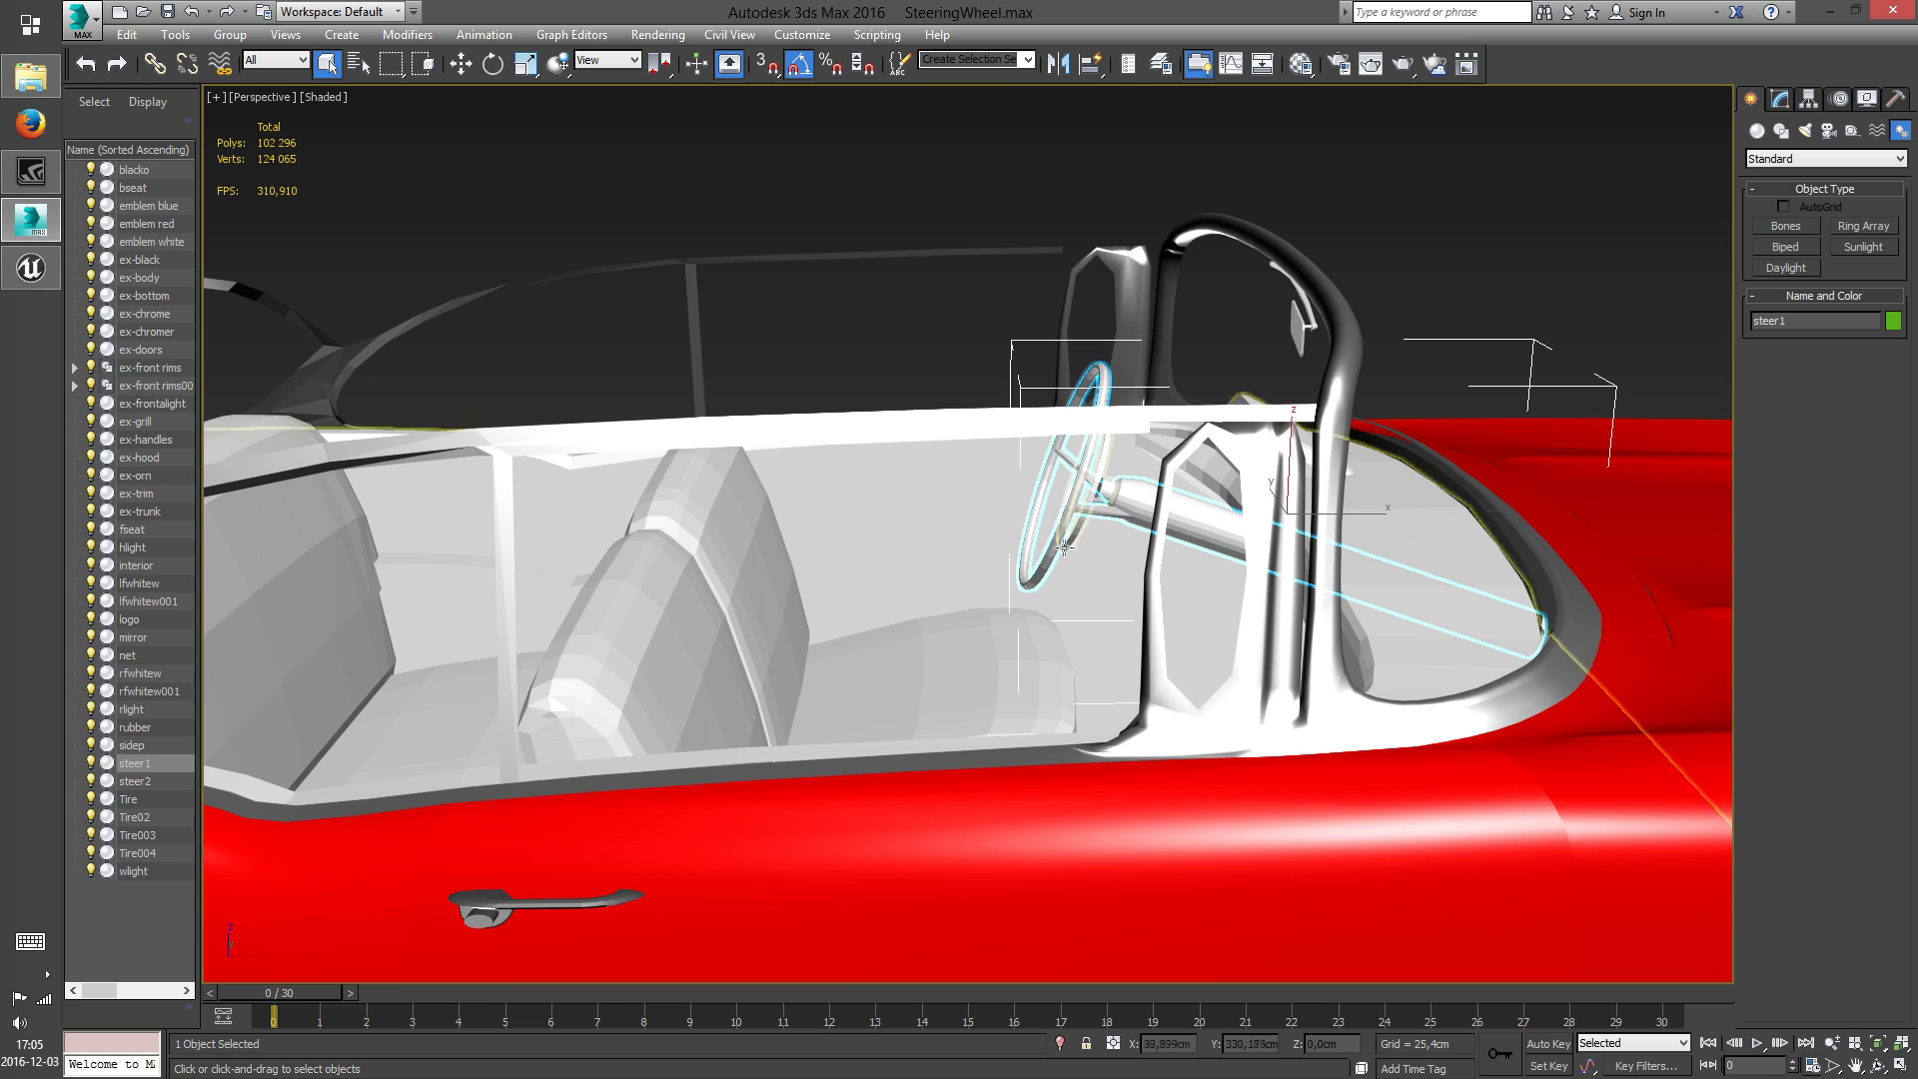
ctrl+click(1070, 542)
right_click(1065, 538)
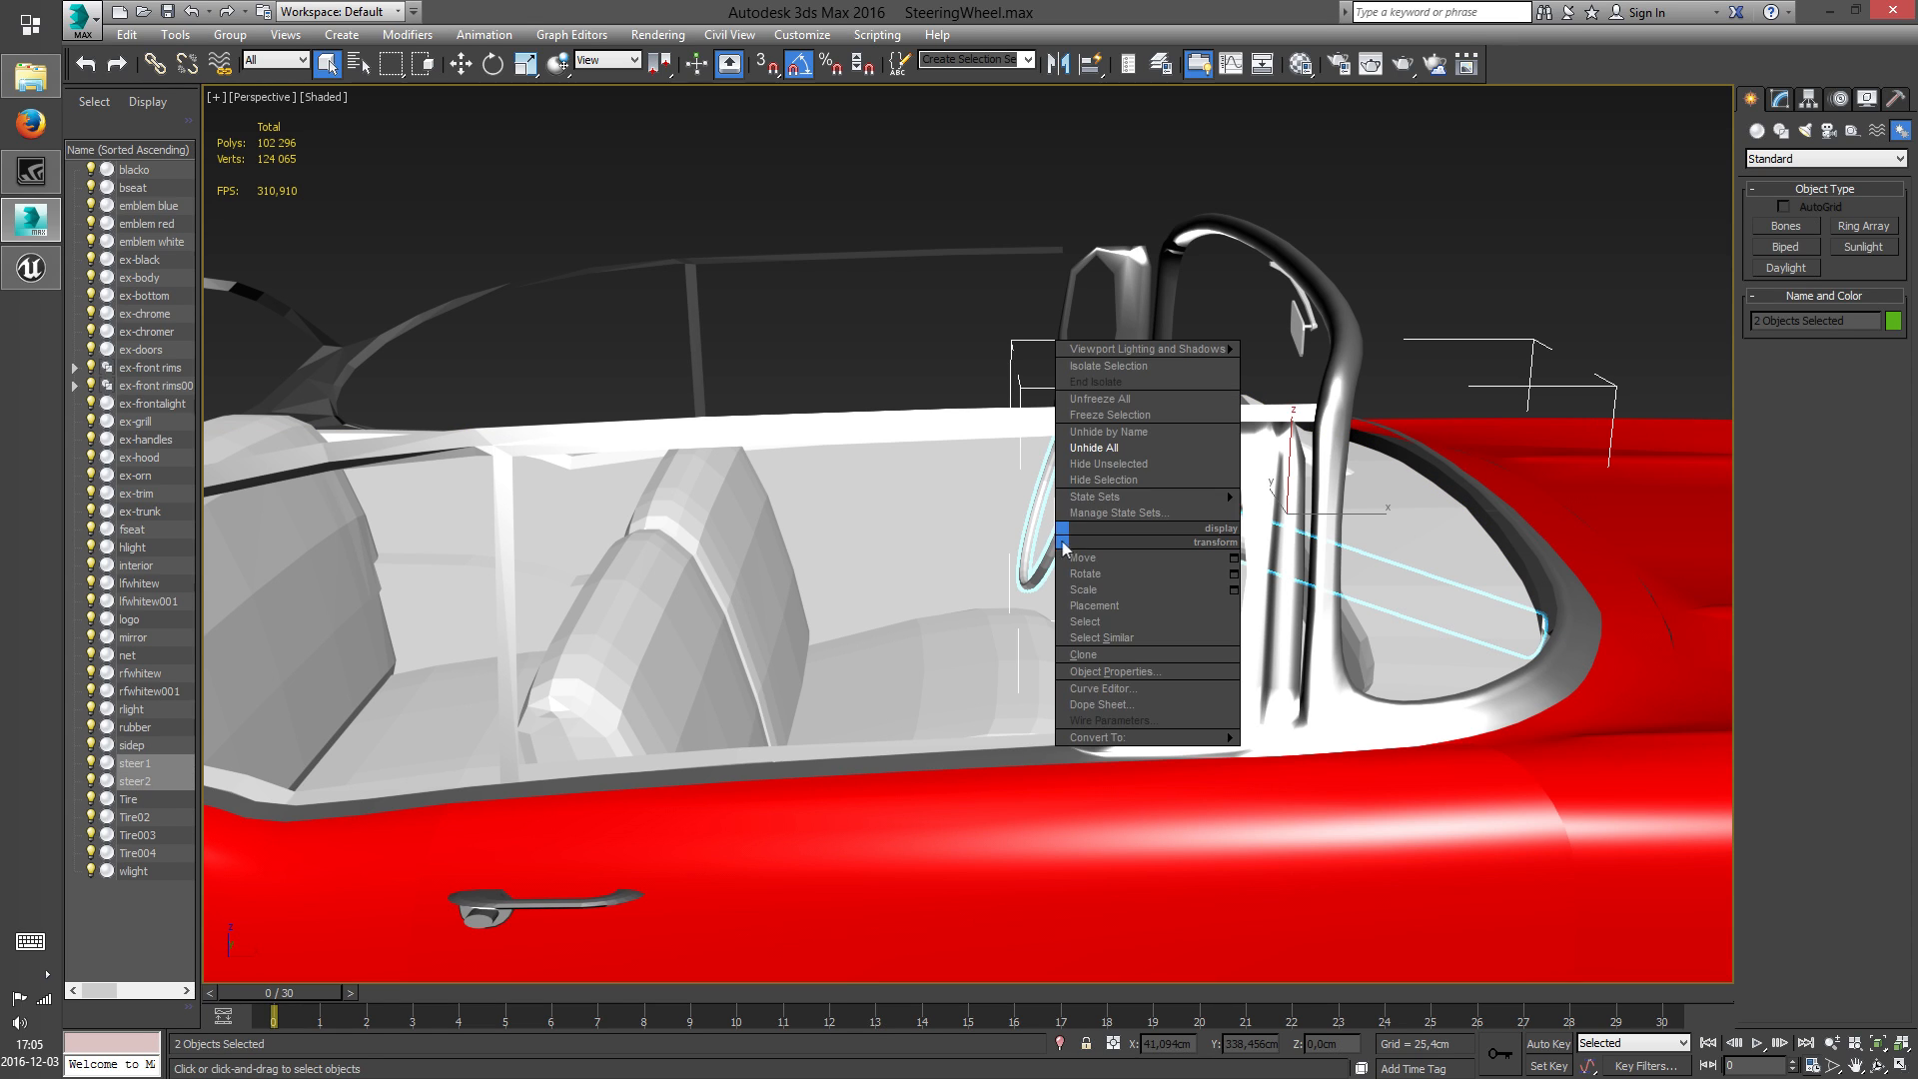
click(1108, 480)
scroll(1108, 481, down, 10)
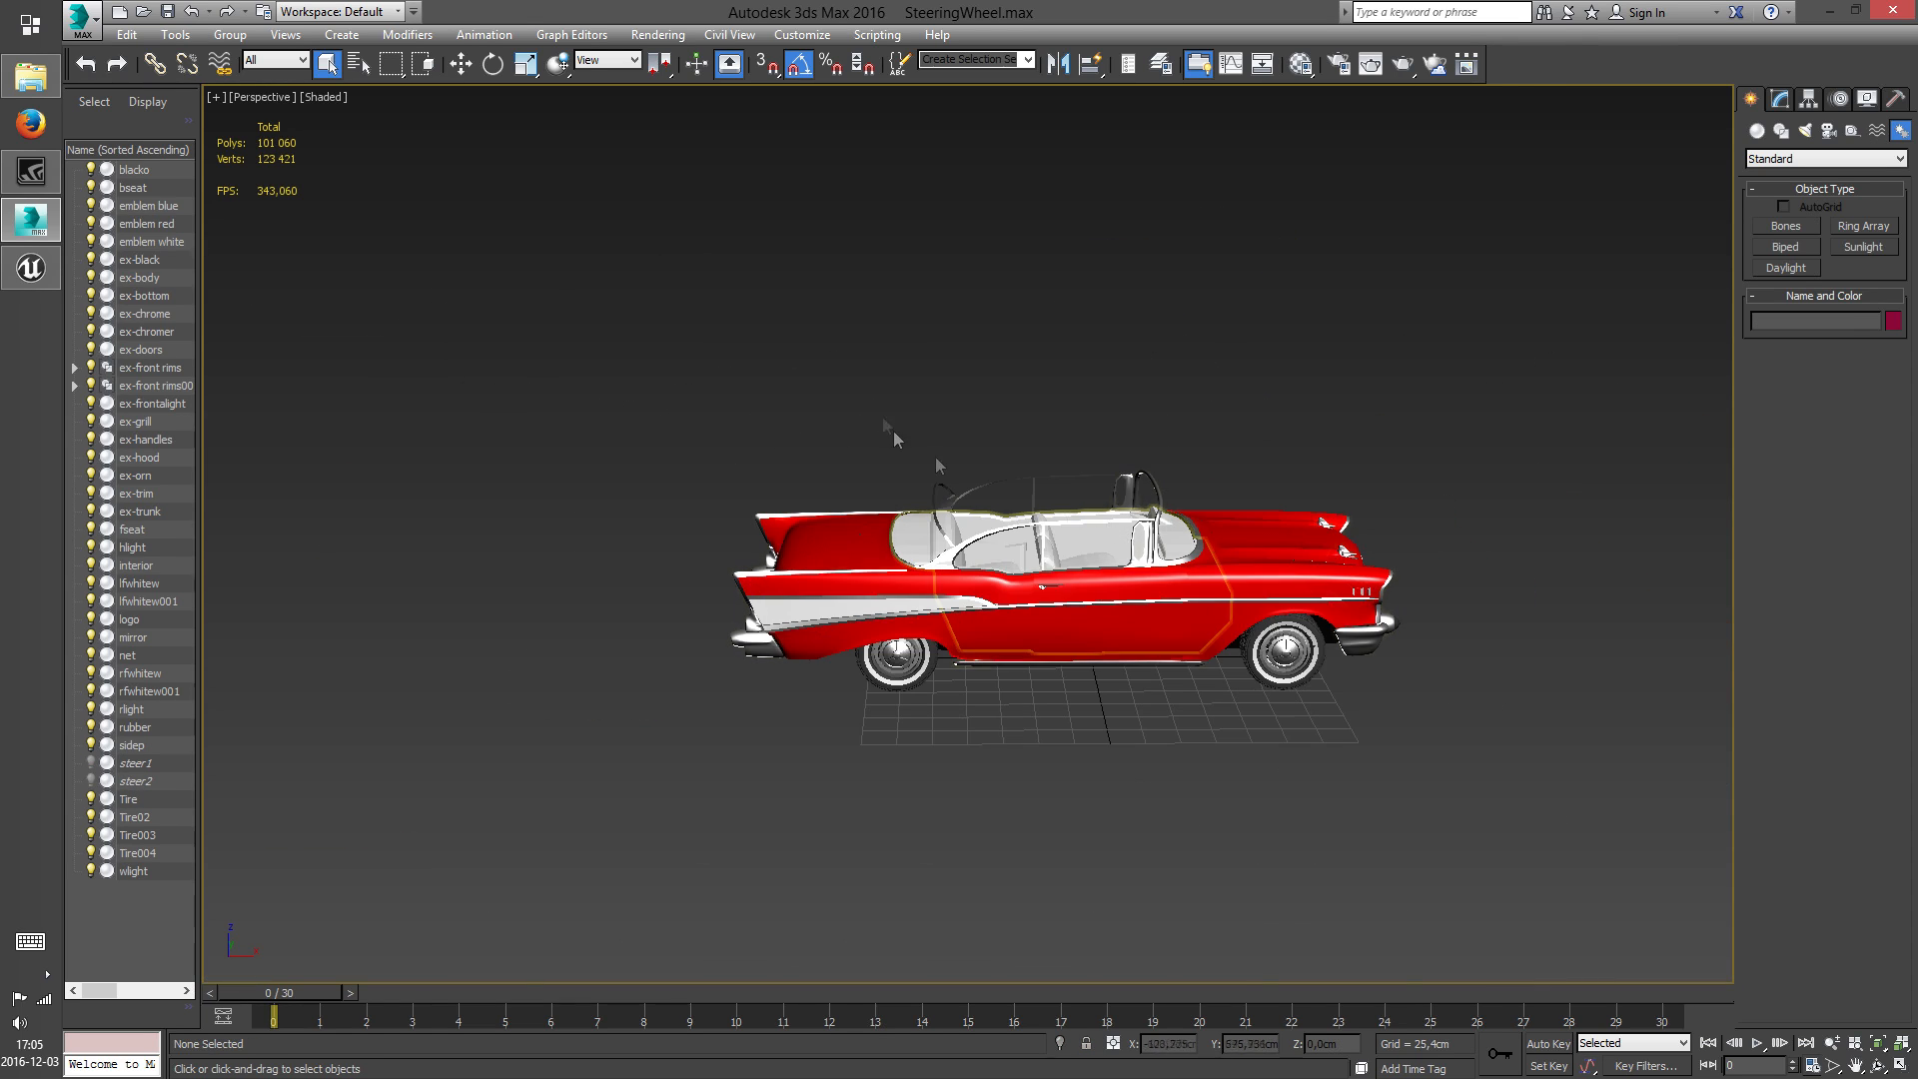
Delete all the remaining visible car parts, and unhide steer1 and steer2
drag(1600, 772, 1599, 773)
key(Delete)
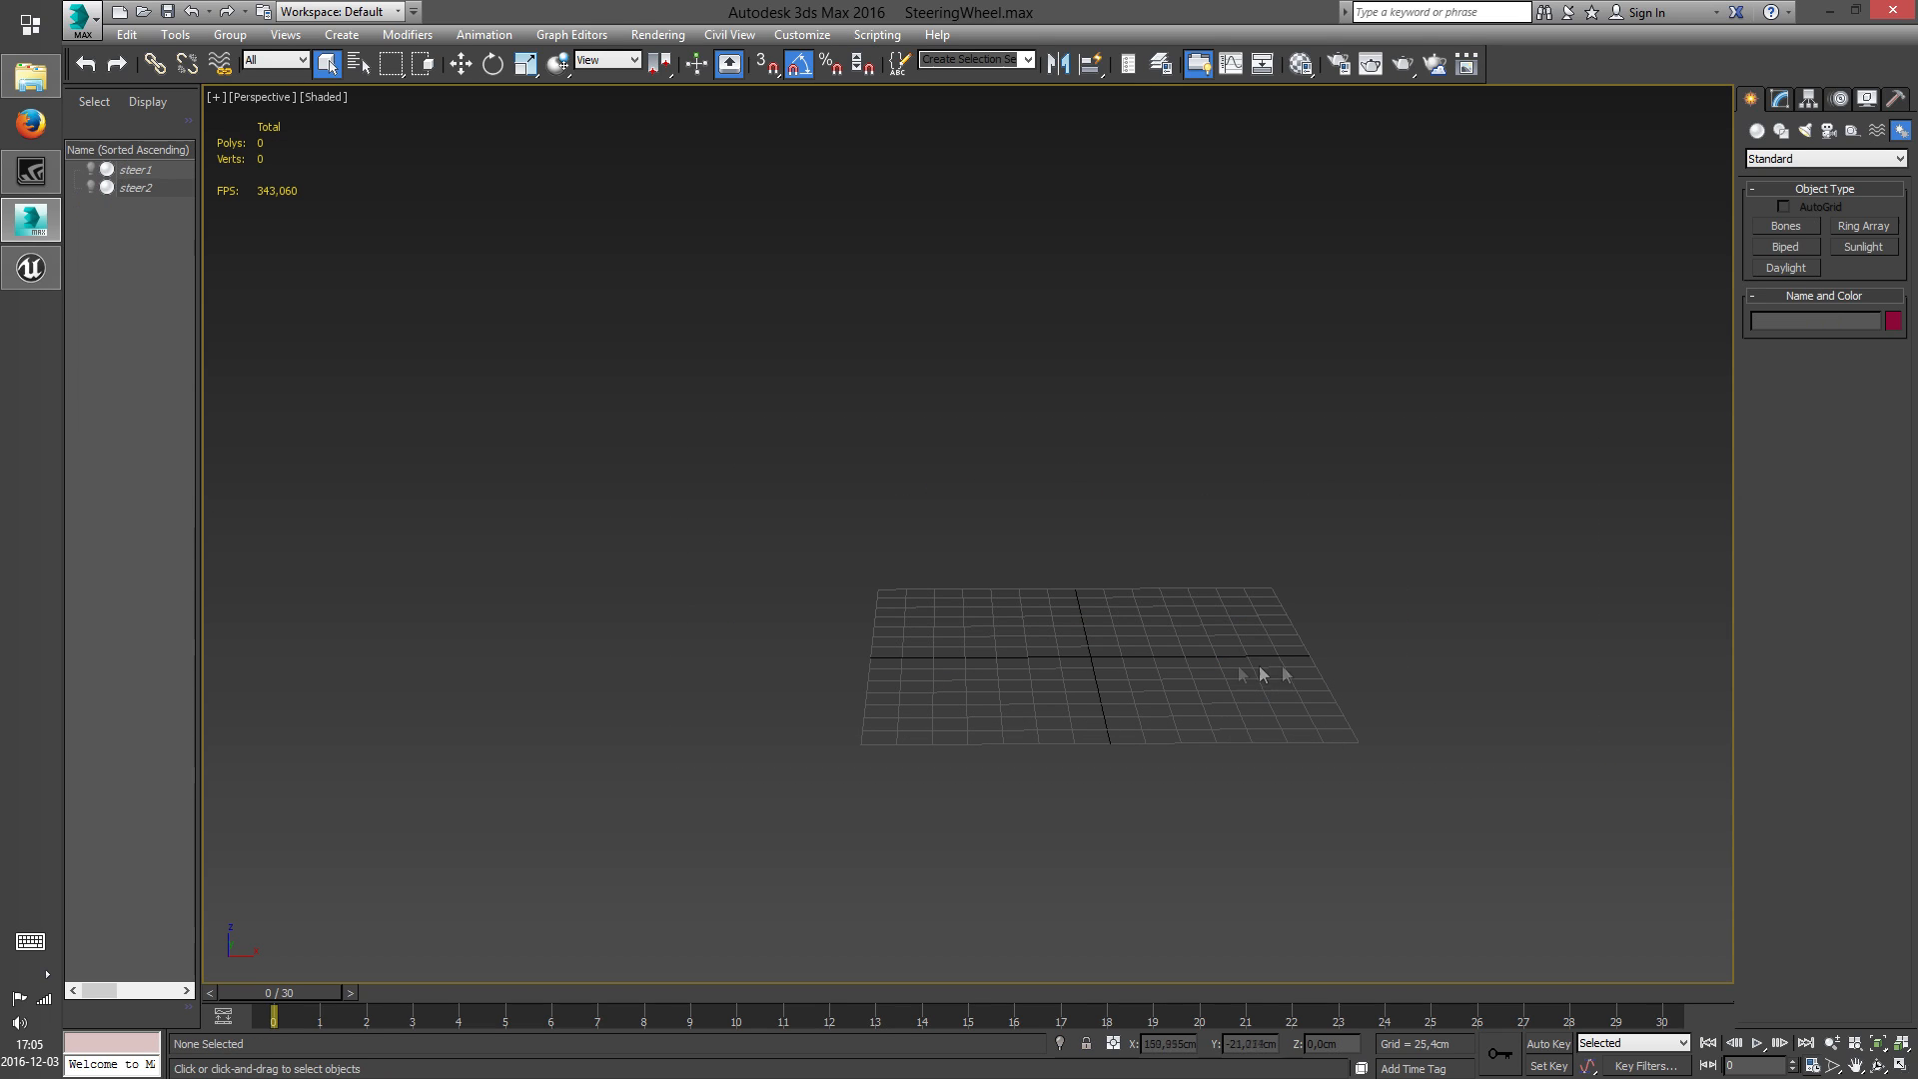
right_click(1237, 661)
click(1296, 581)
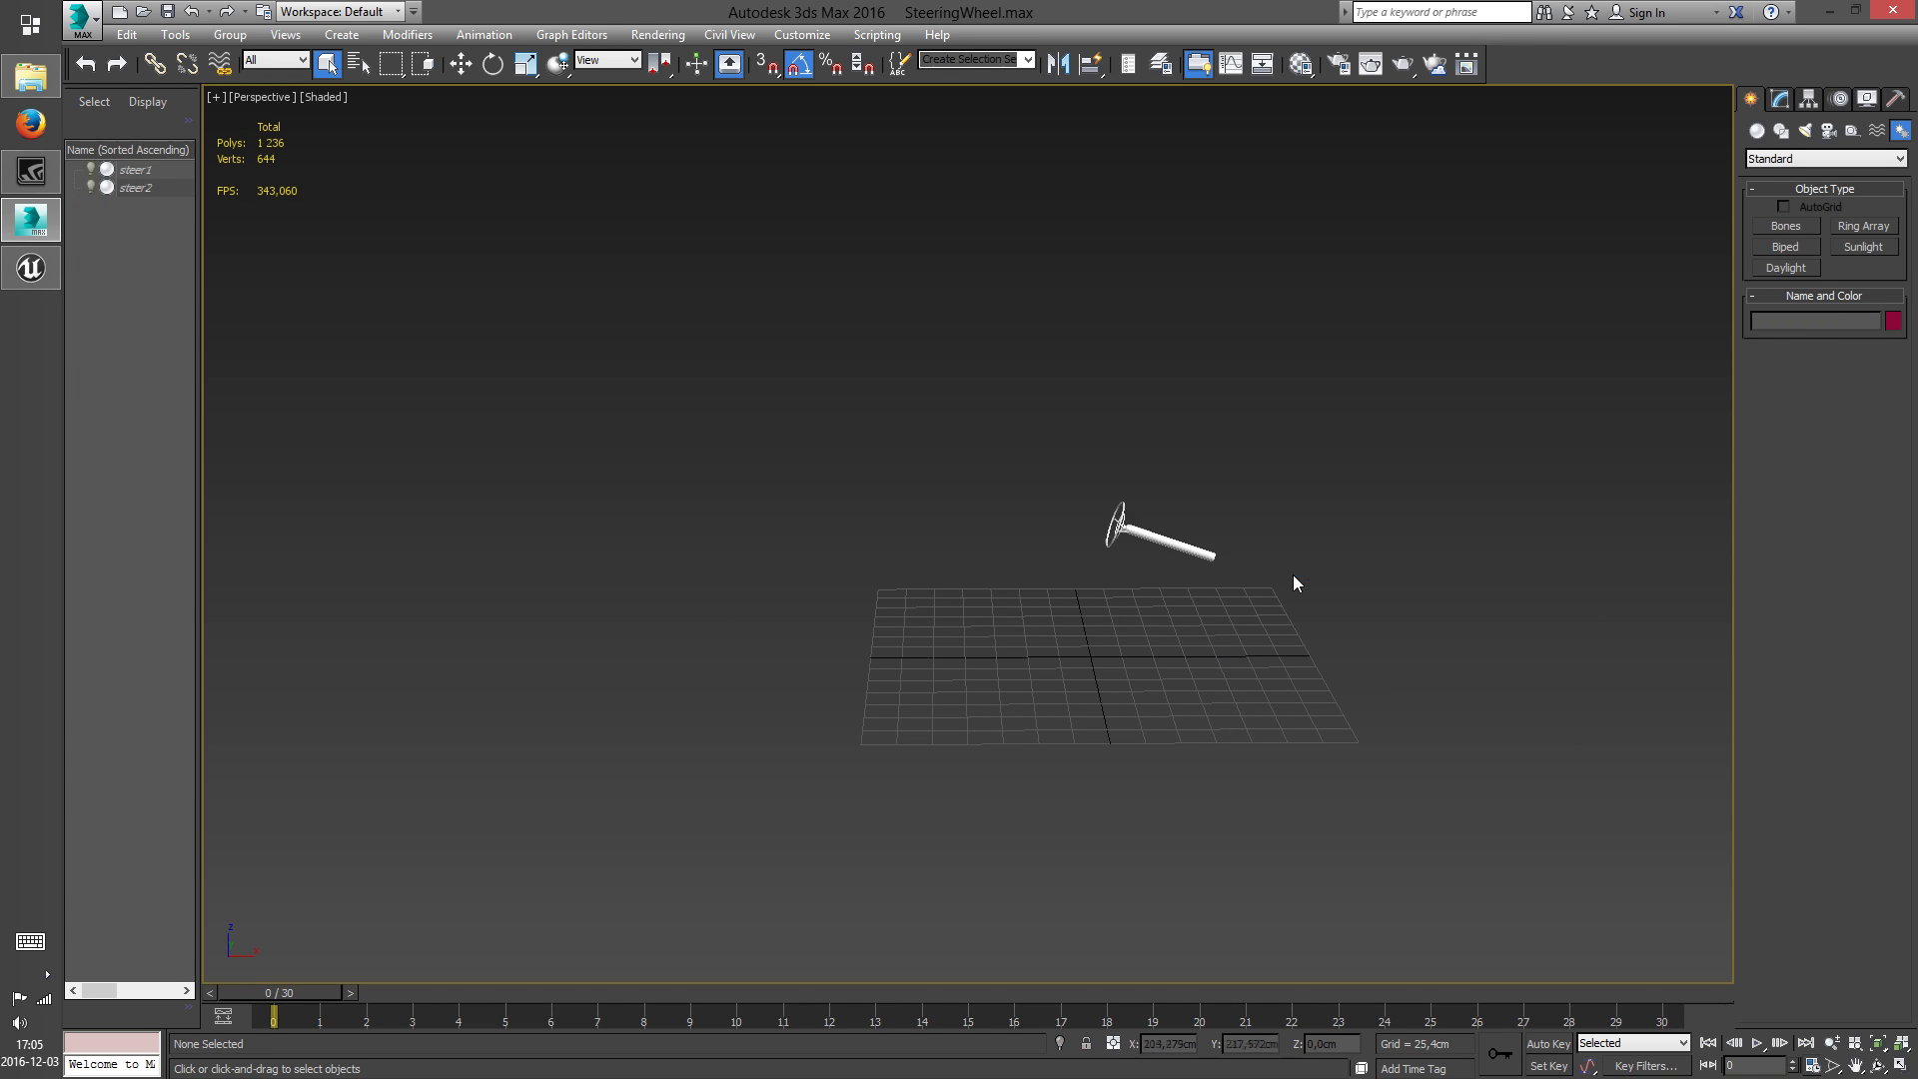
key(z)
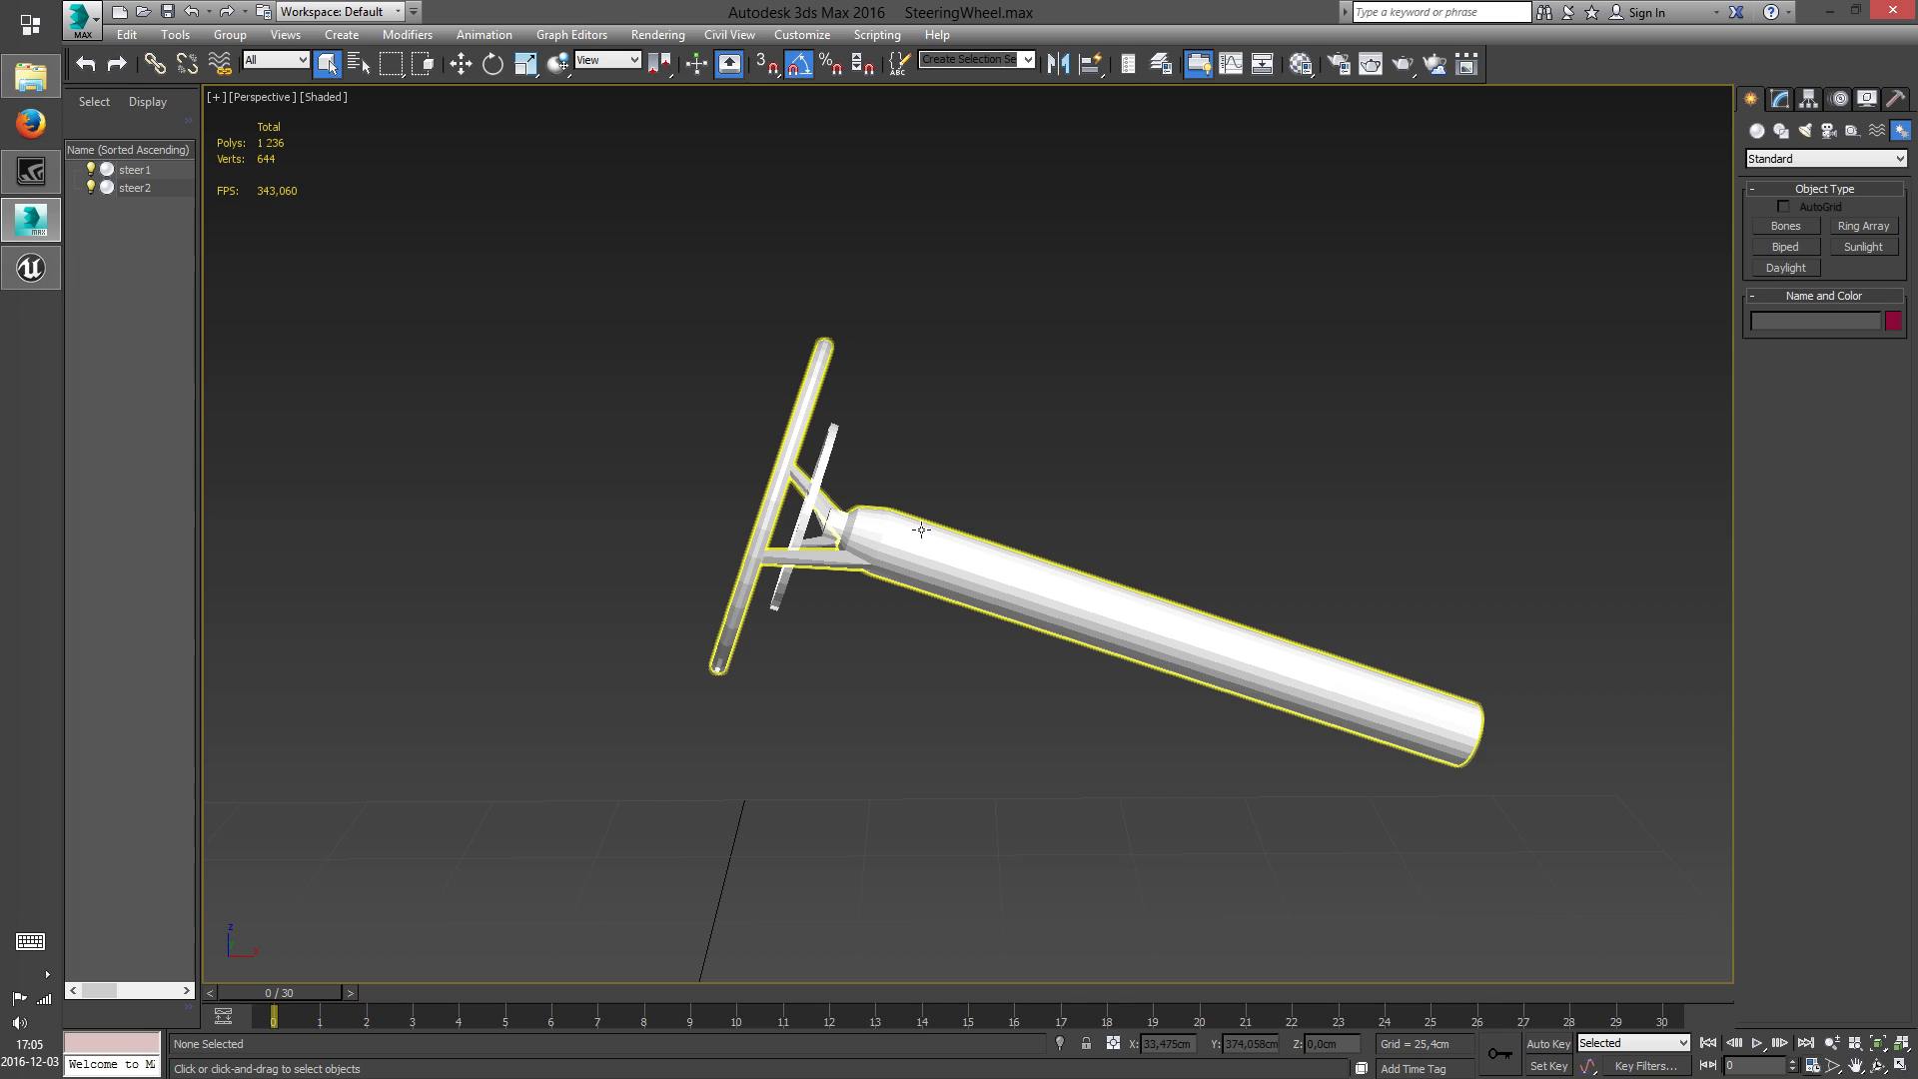
Convert steer1 to an Editable Poly
click(921, 530)
right_click(941, 553)
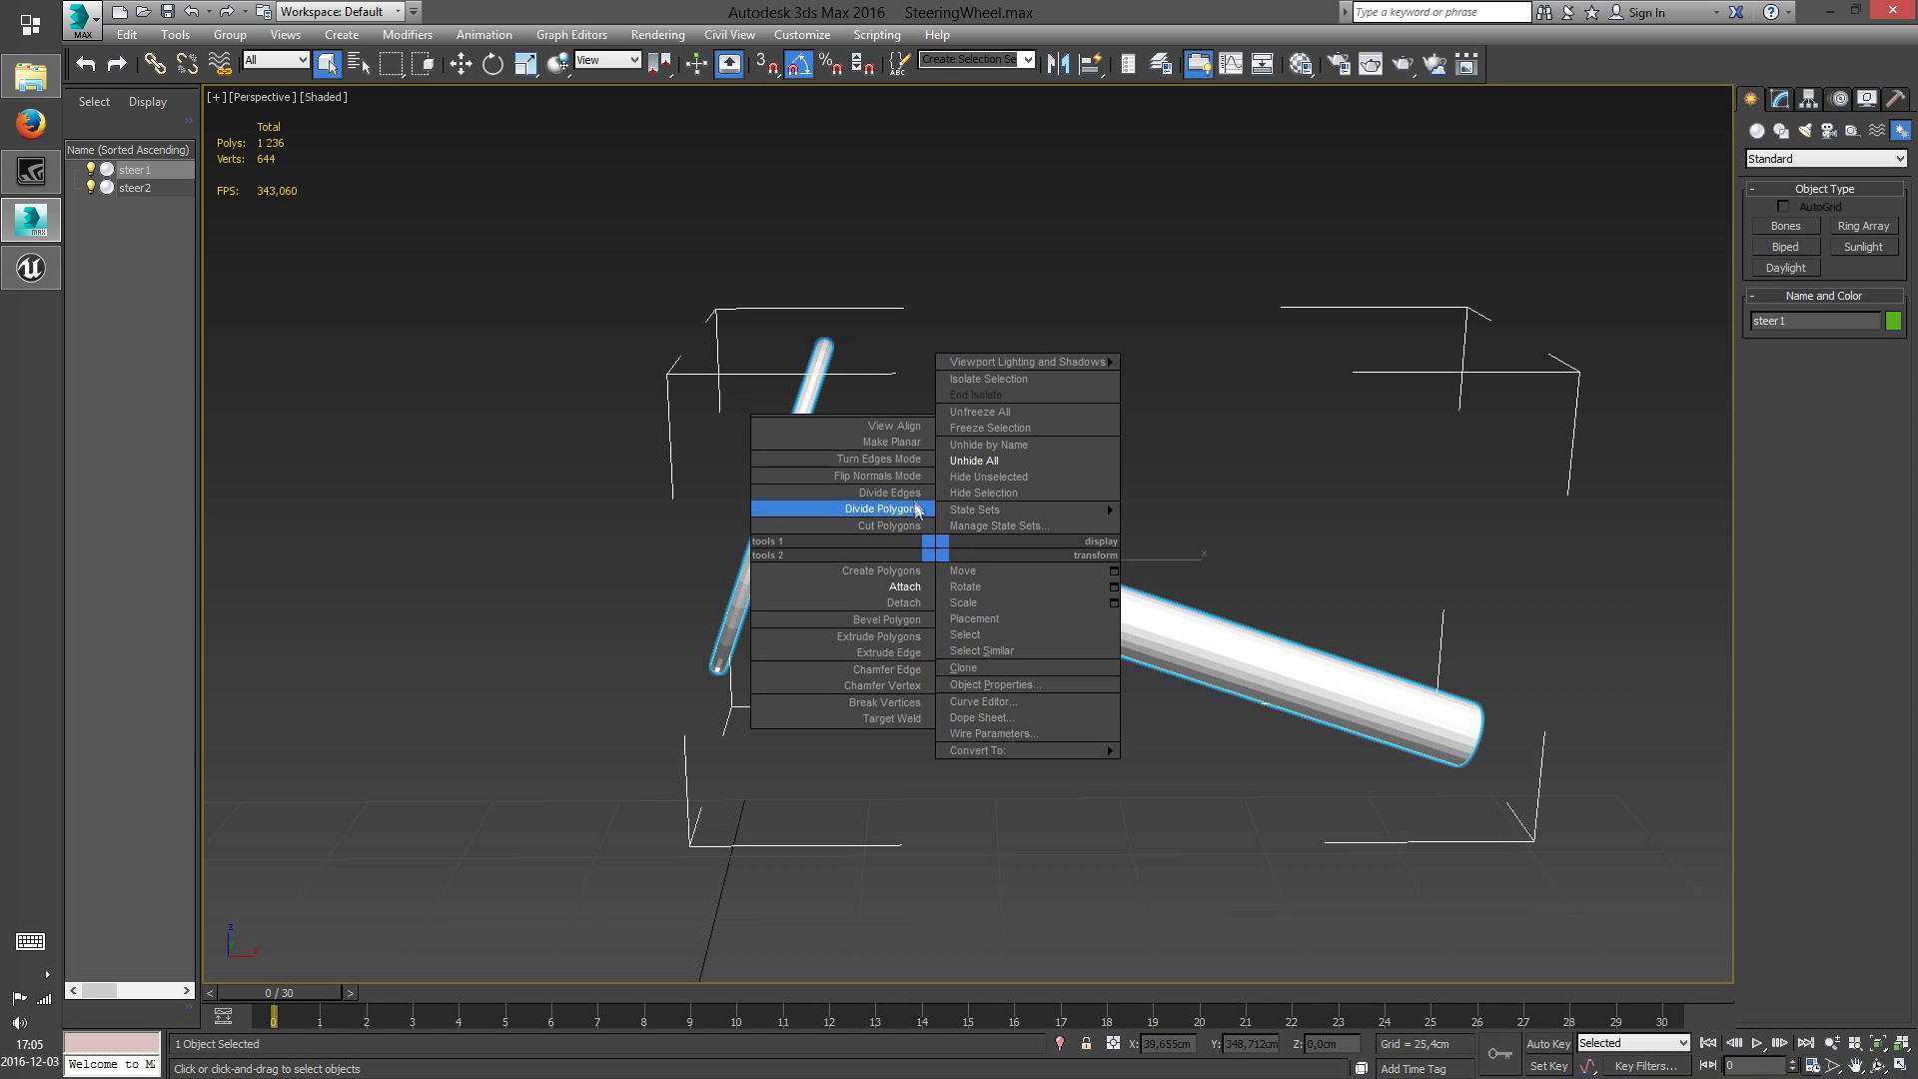
mouse_move(1067, 750)
click(1203, 766)
Delete the polygons of the long steering column from steer1, keeping the wheel and its hub
right_click(1139, 607)
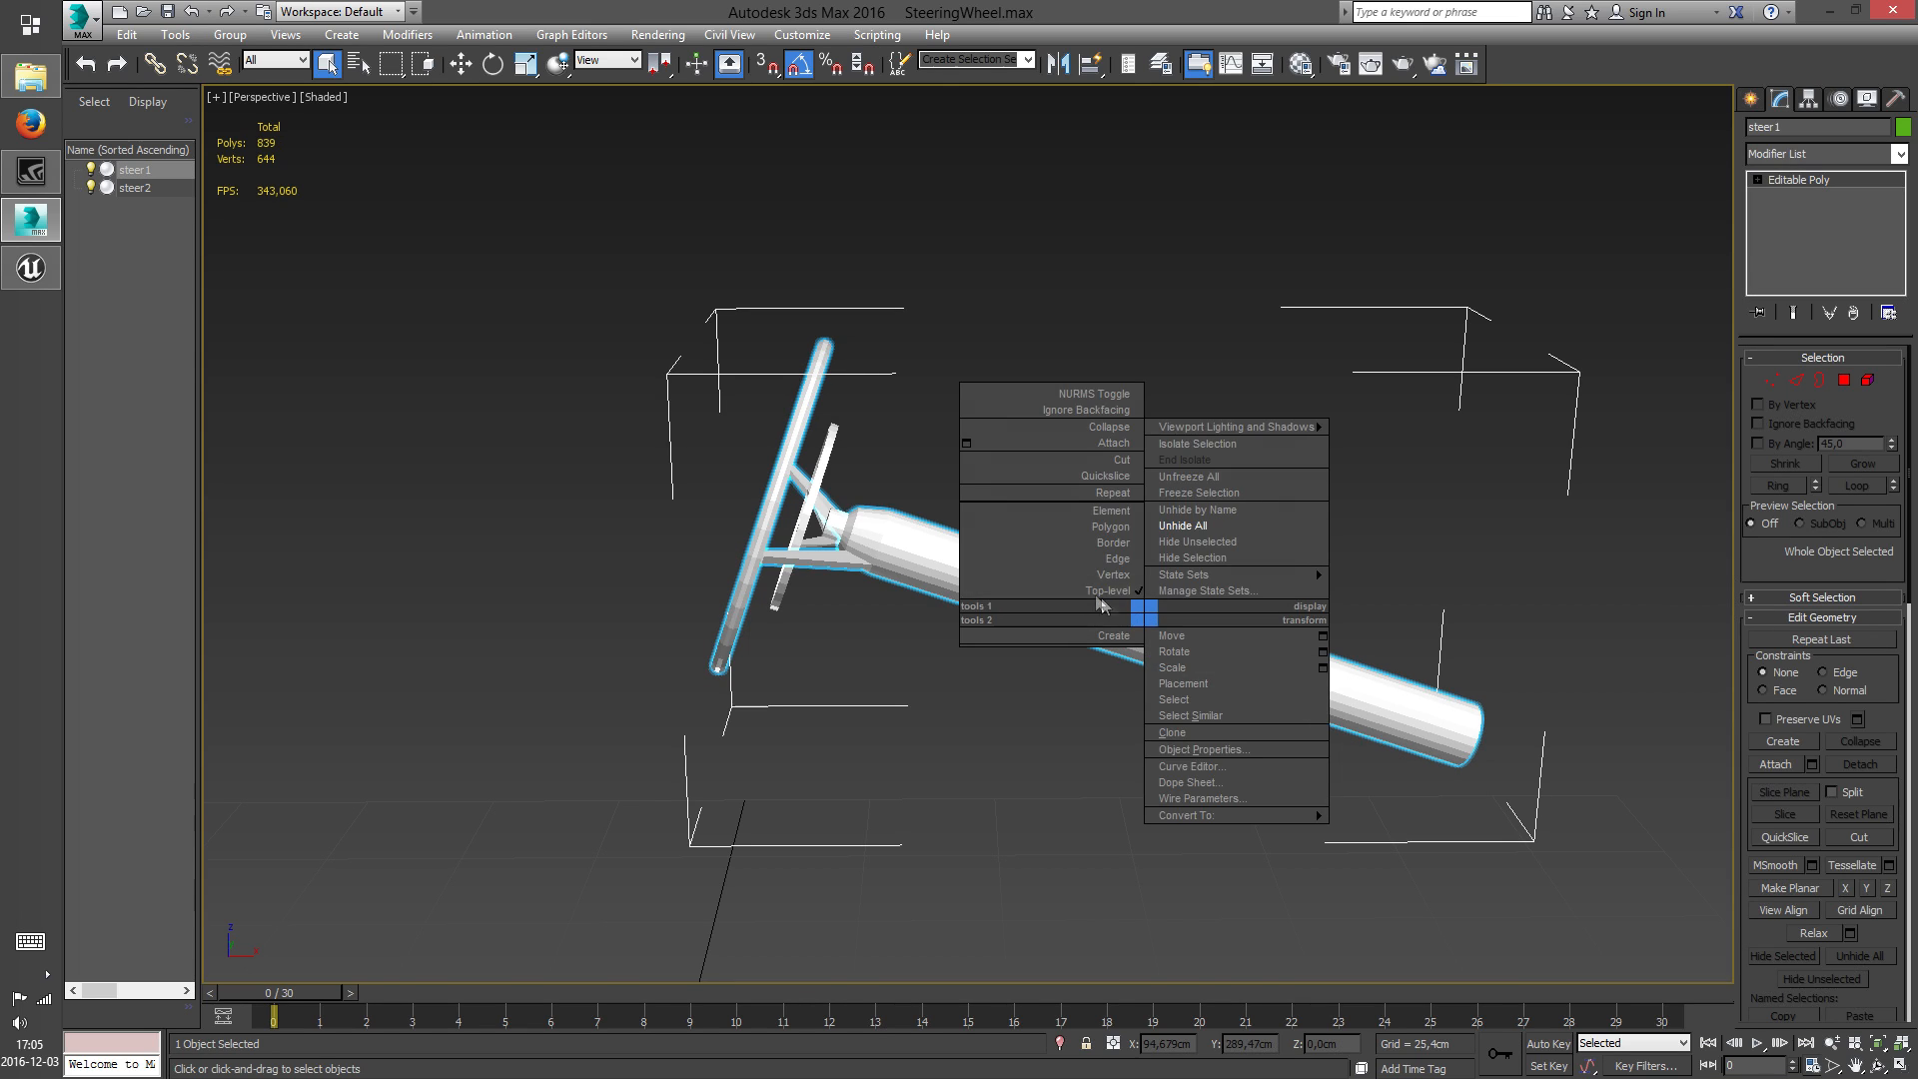
click(1107, 522)
drag(1549, 852, 958, 512)
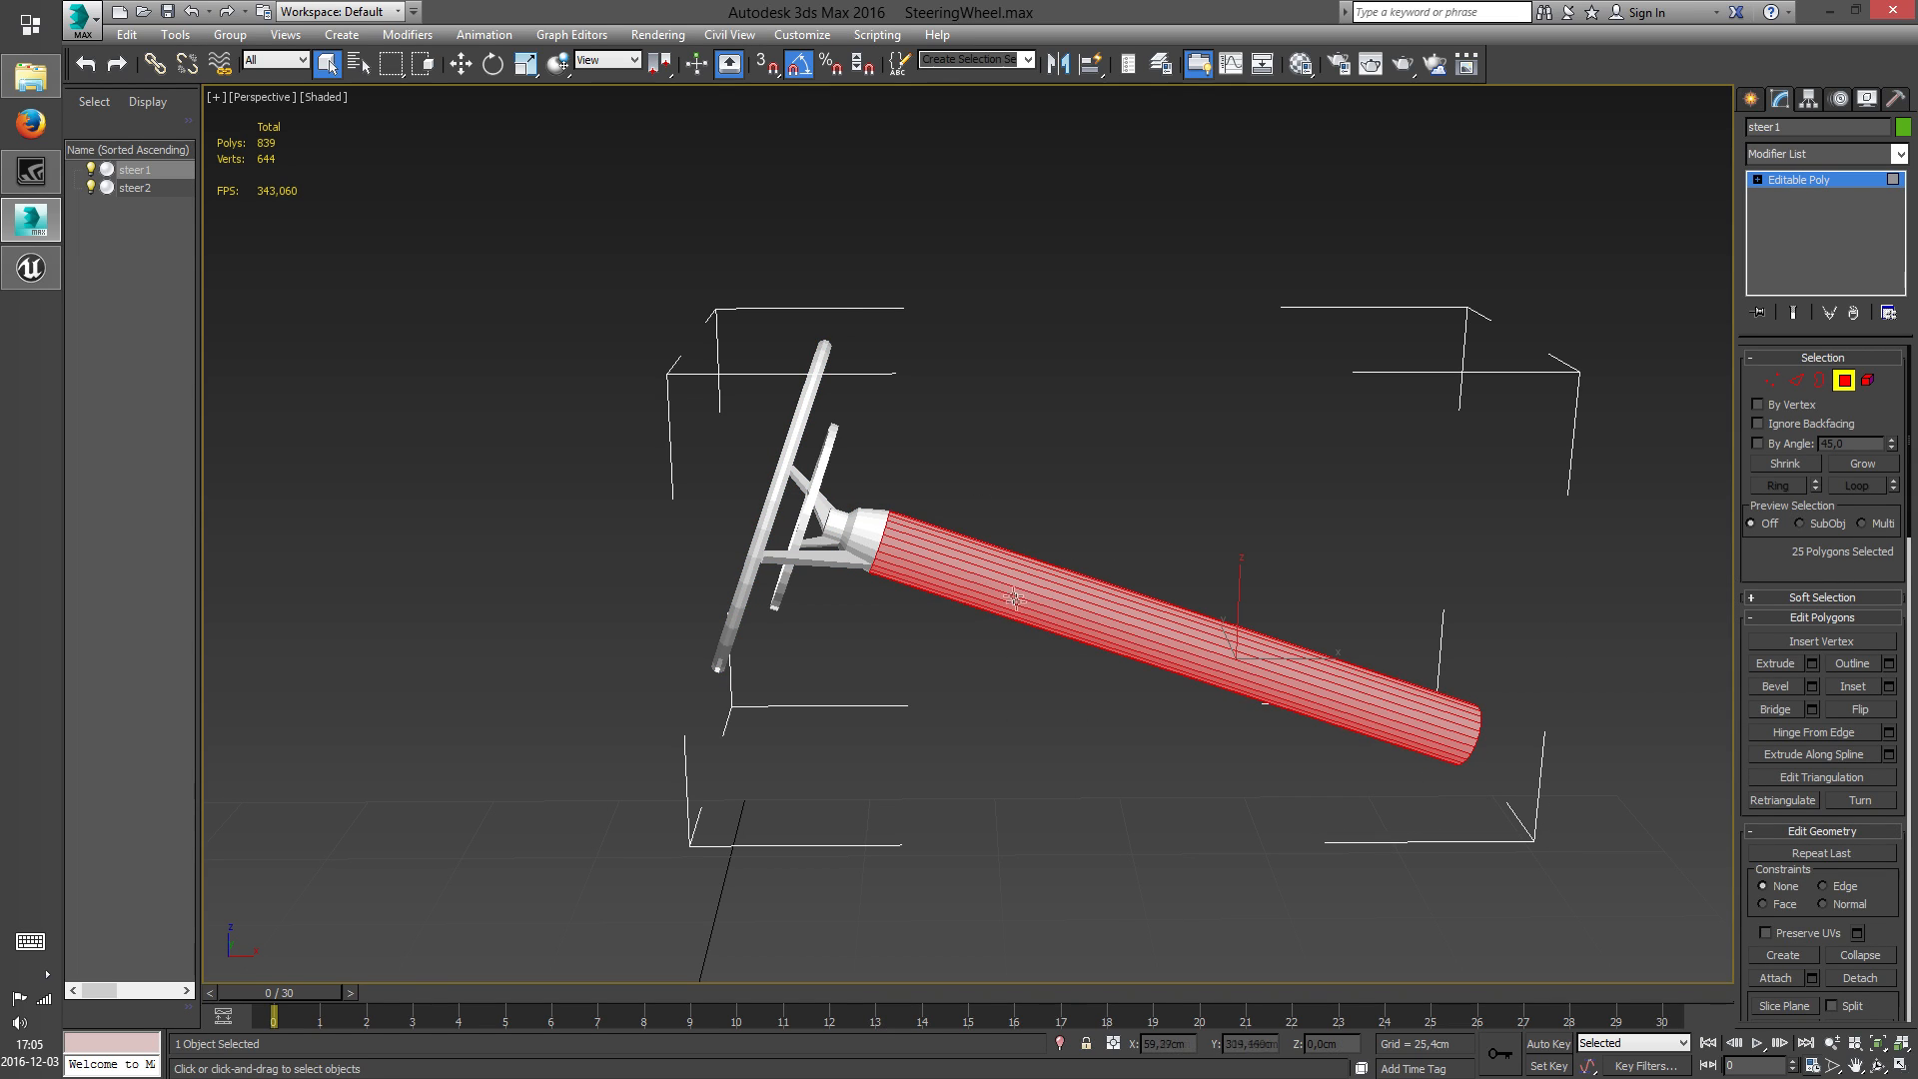
key(Delete)
scroll(960, 592, up, 4)
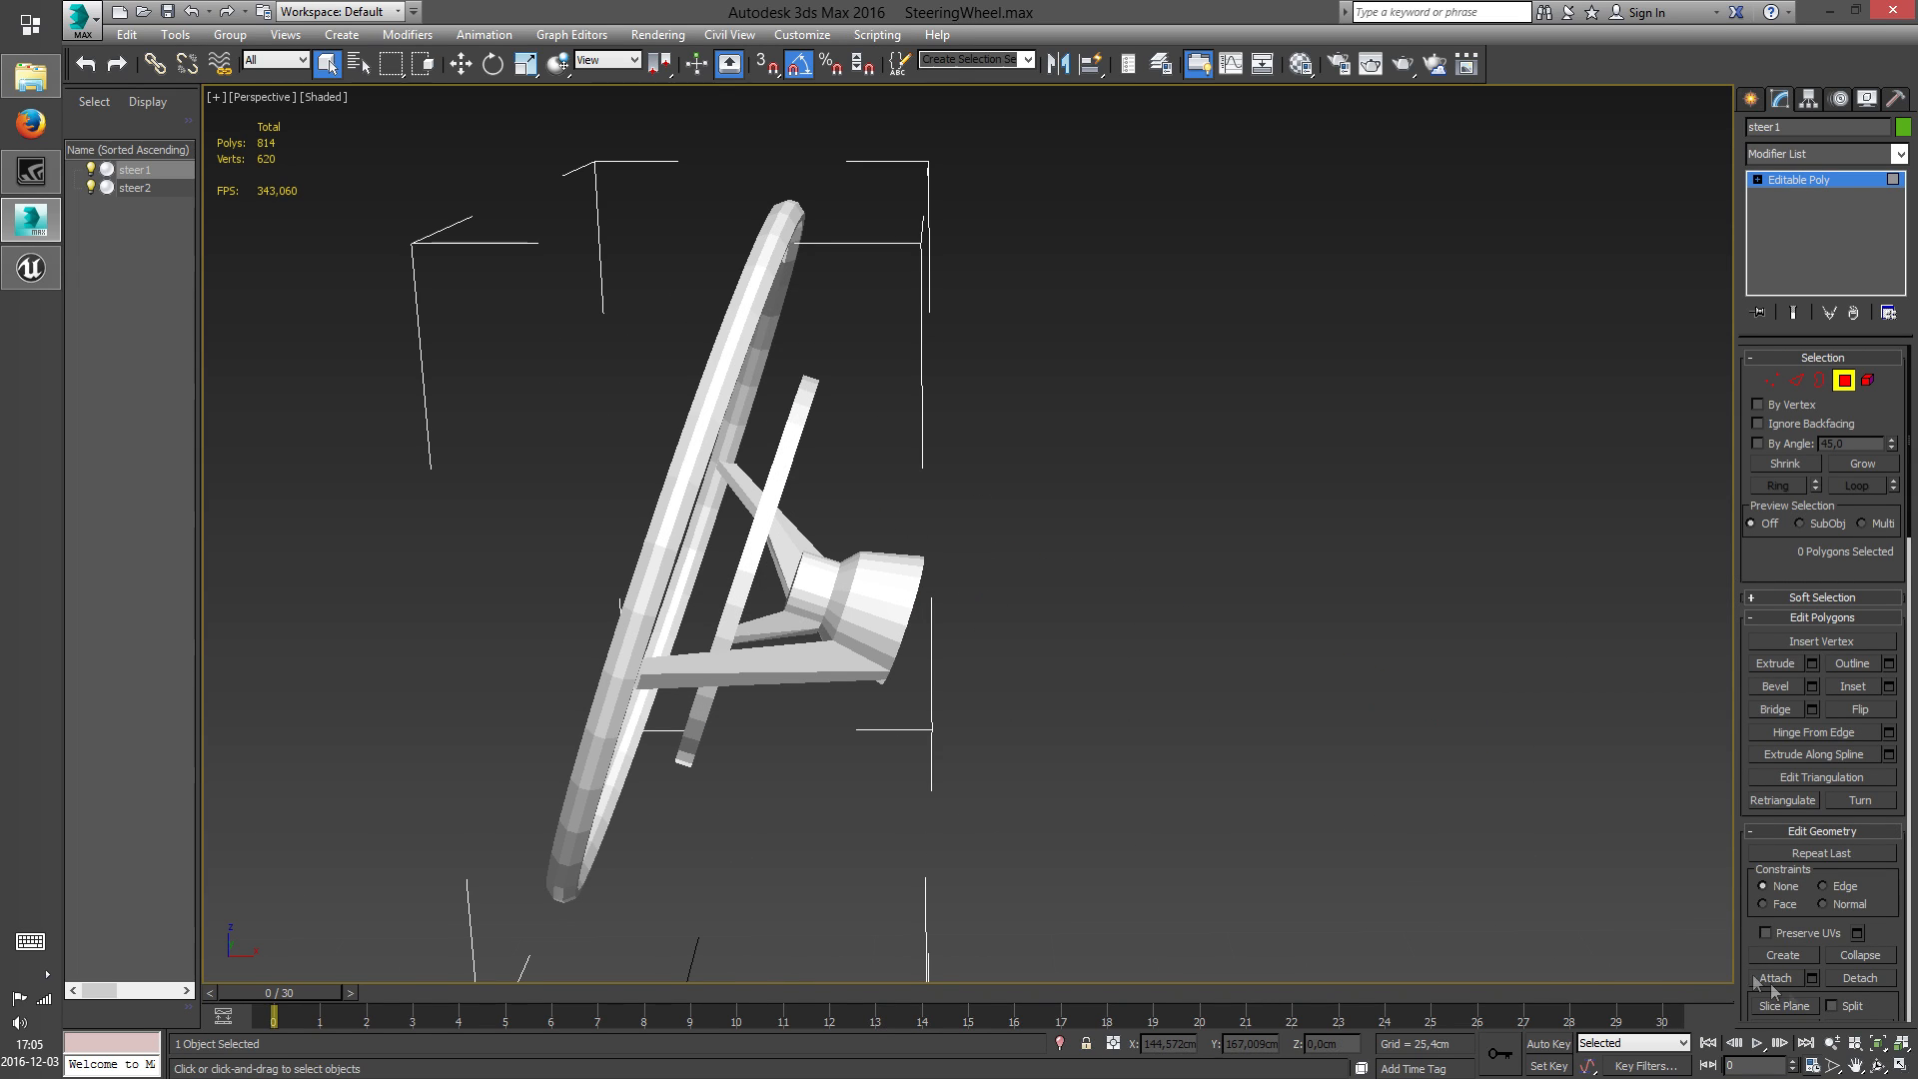
Leave polygon editing on steer1 and attach steer2 to it in the Back view
click(1879, 1065)
drag(959, 650, 930, 605)
right_click(929, 605)
middle_drag(1005, 680, 954, 662)
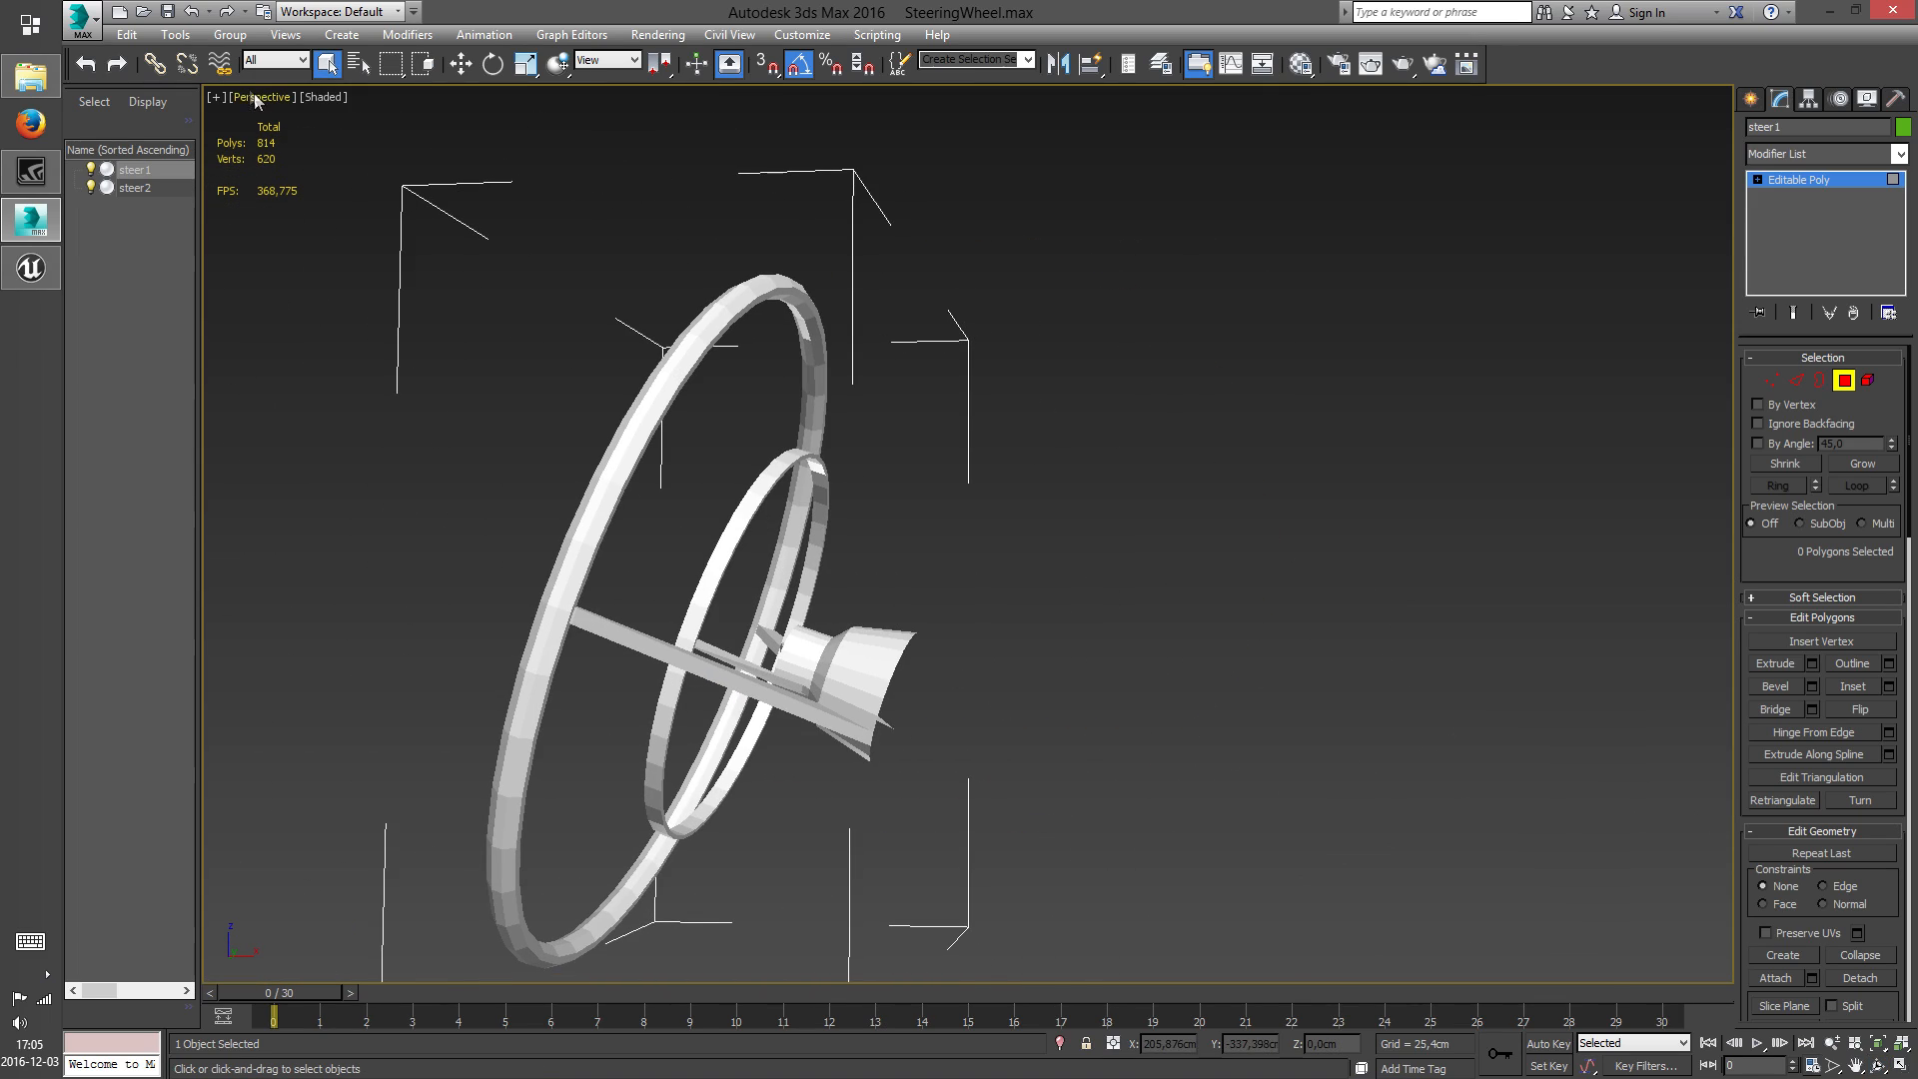
scroll(854, 627, down, 5)
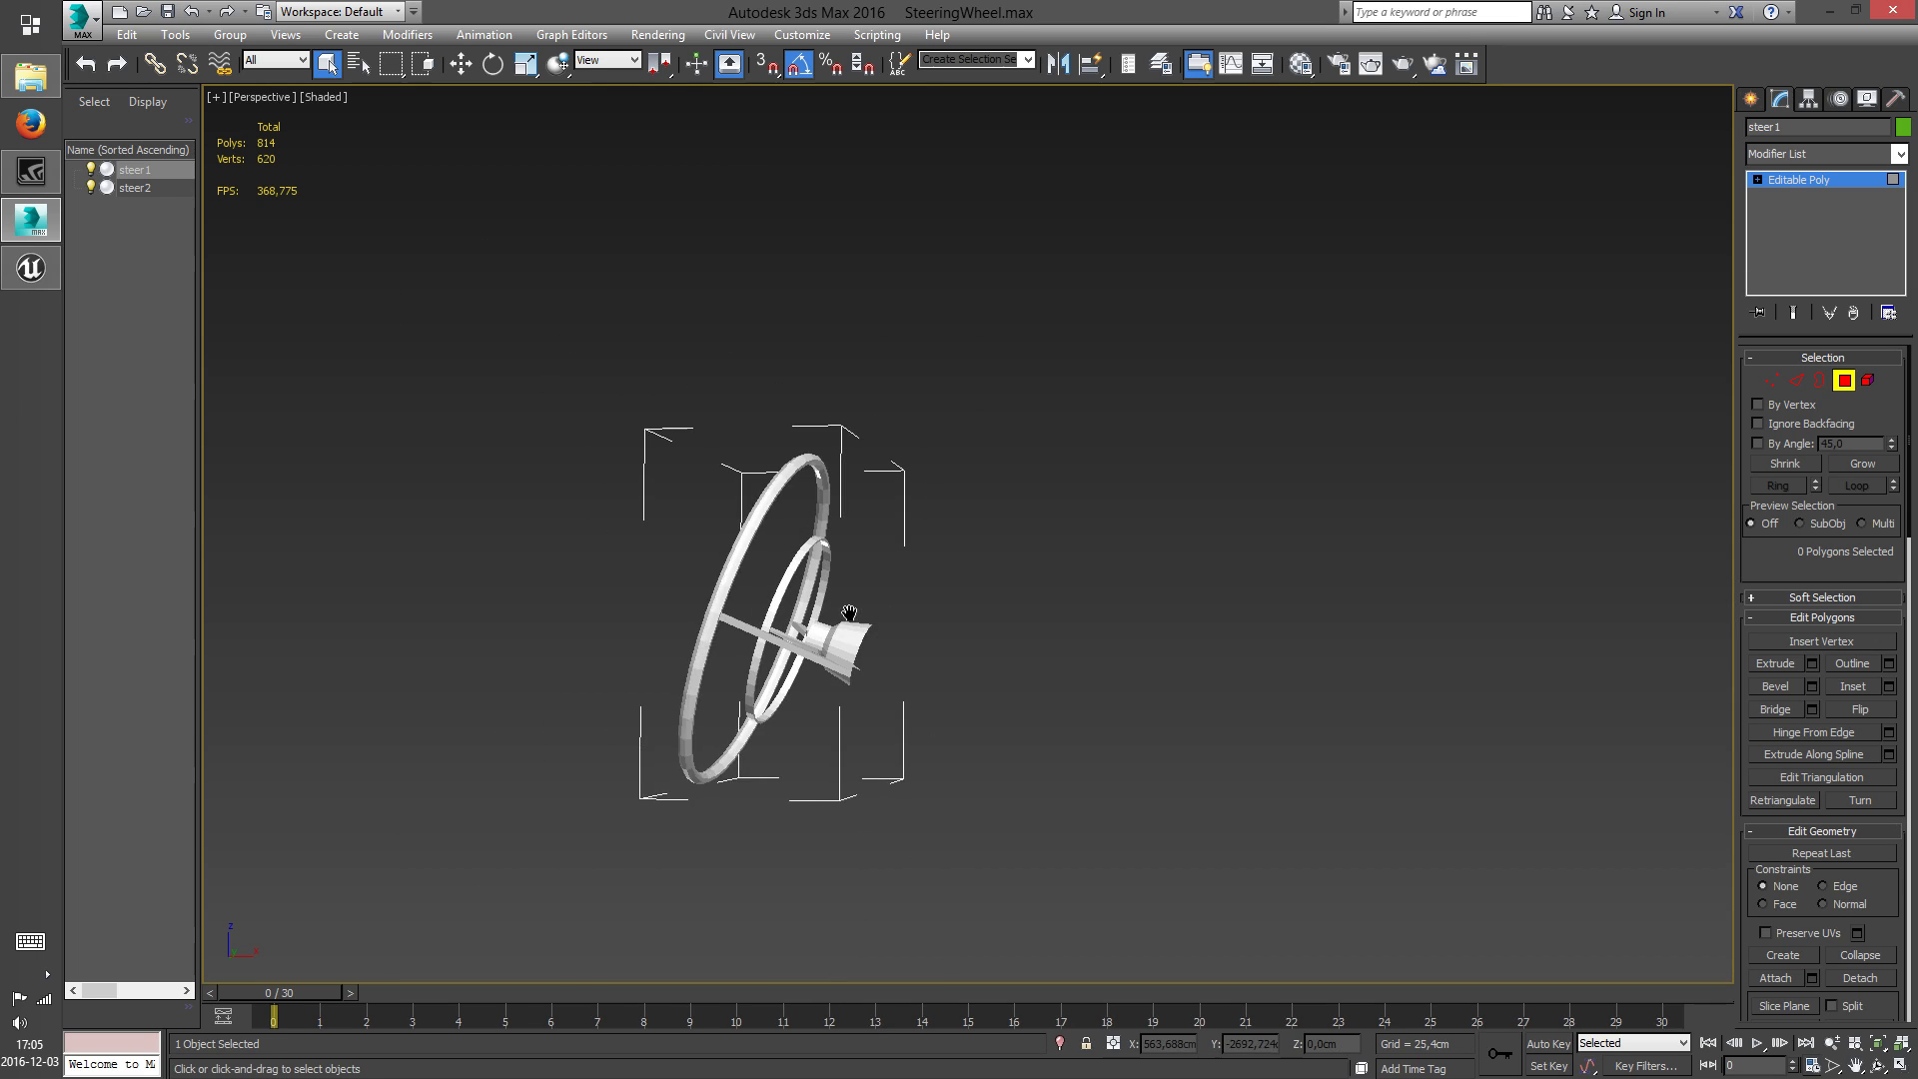
click(1899, 1066)
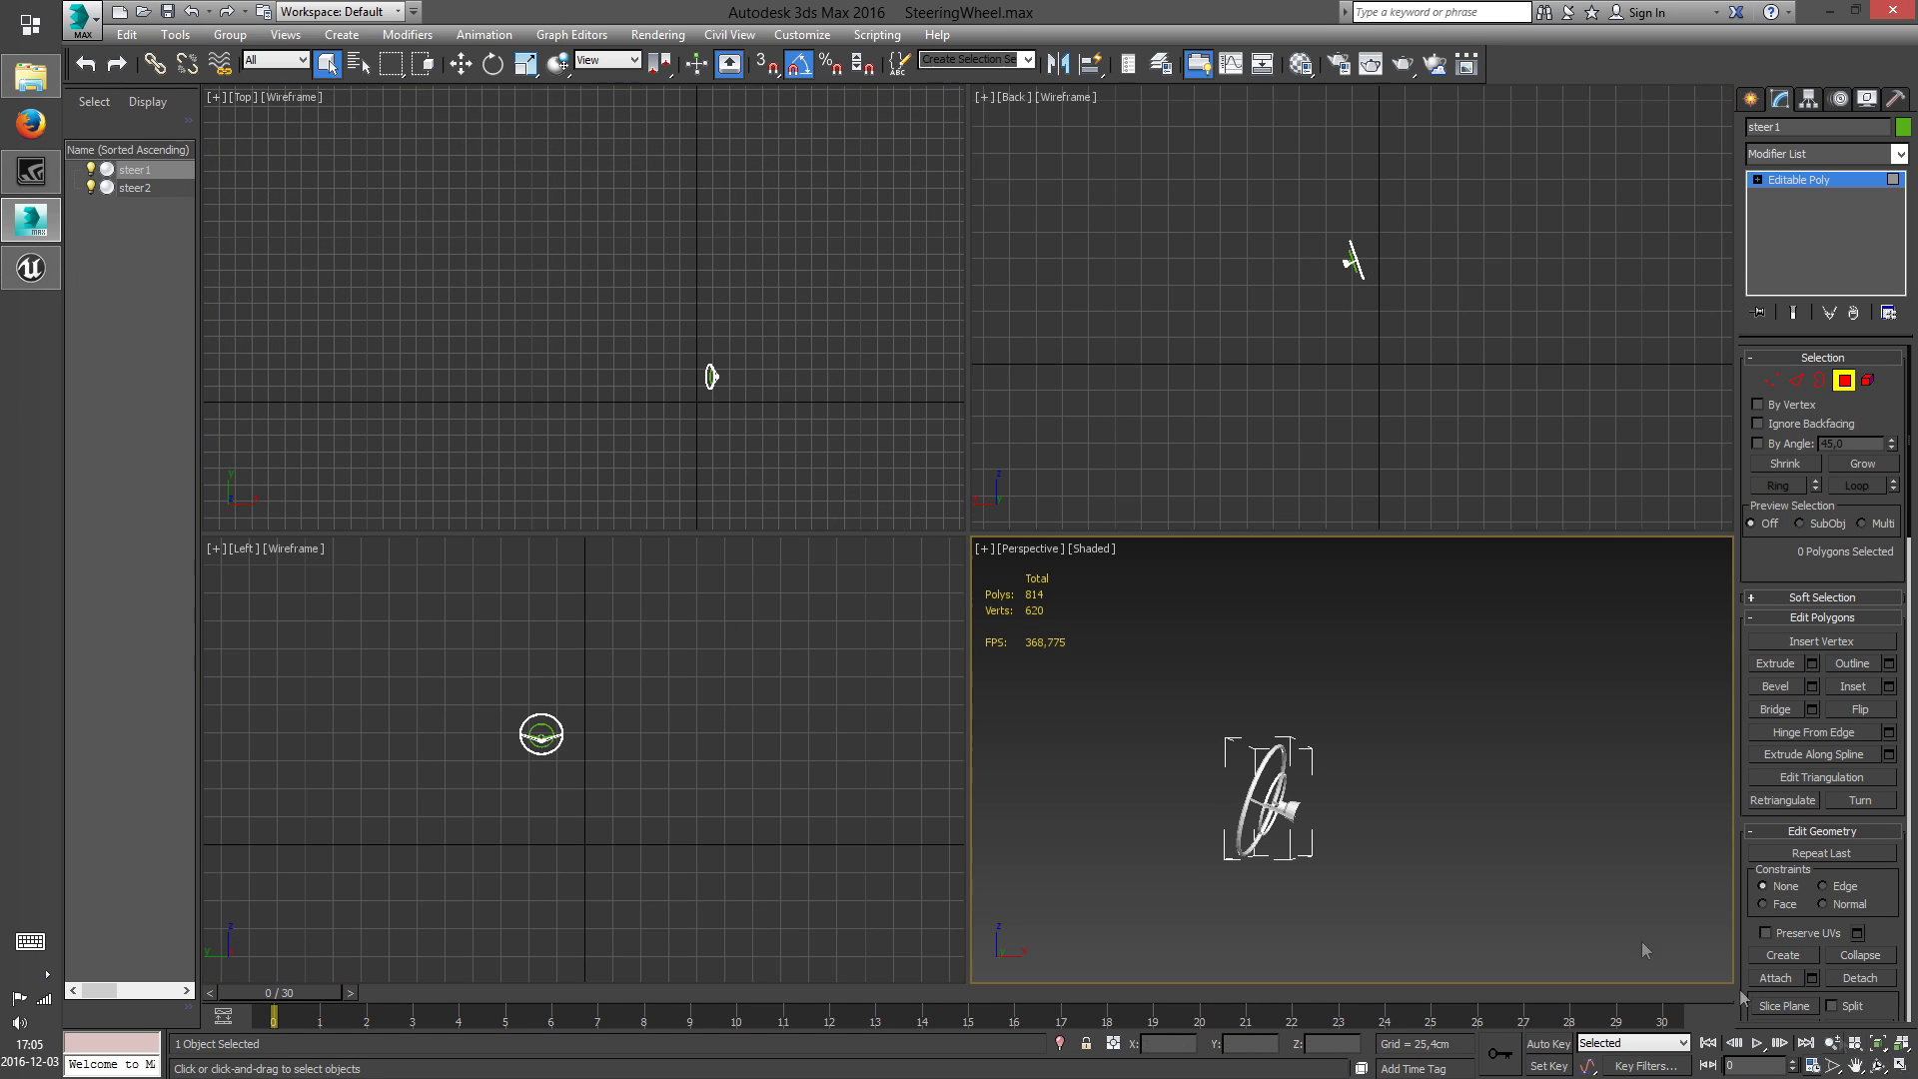
scroll(1280, 314, up, 10)
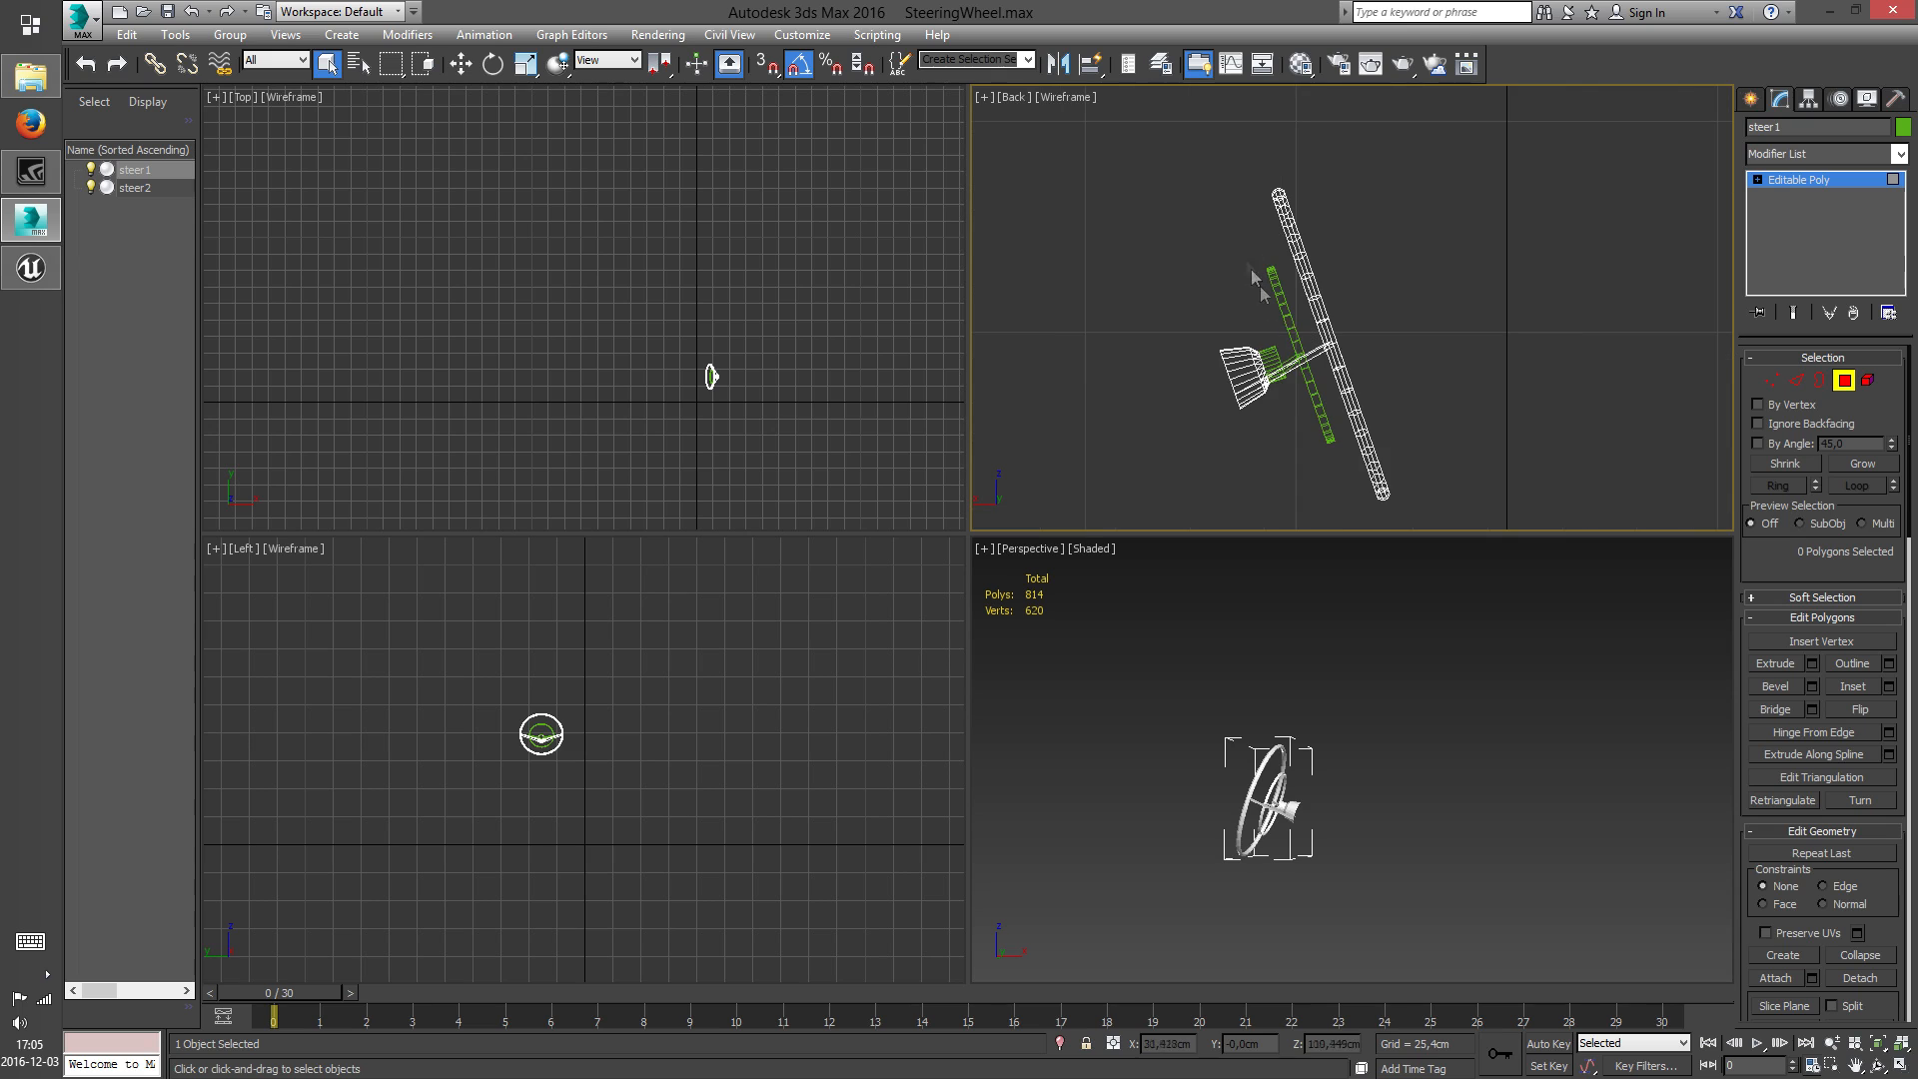
click(1323, 307)
right_click(1321, 309)
click(1316, 315)
right_click(1316, 316)
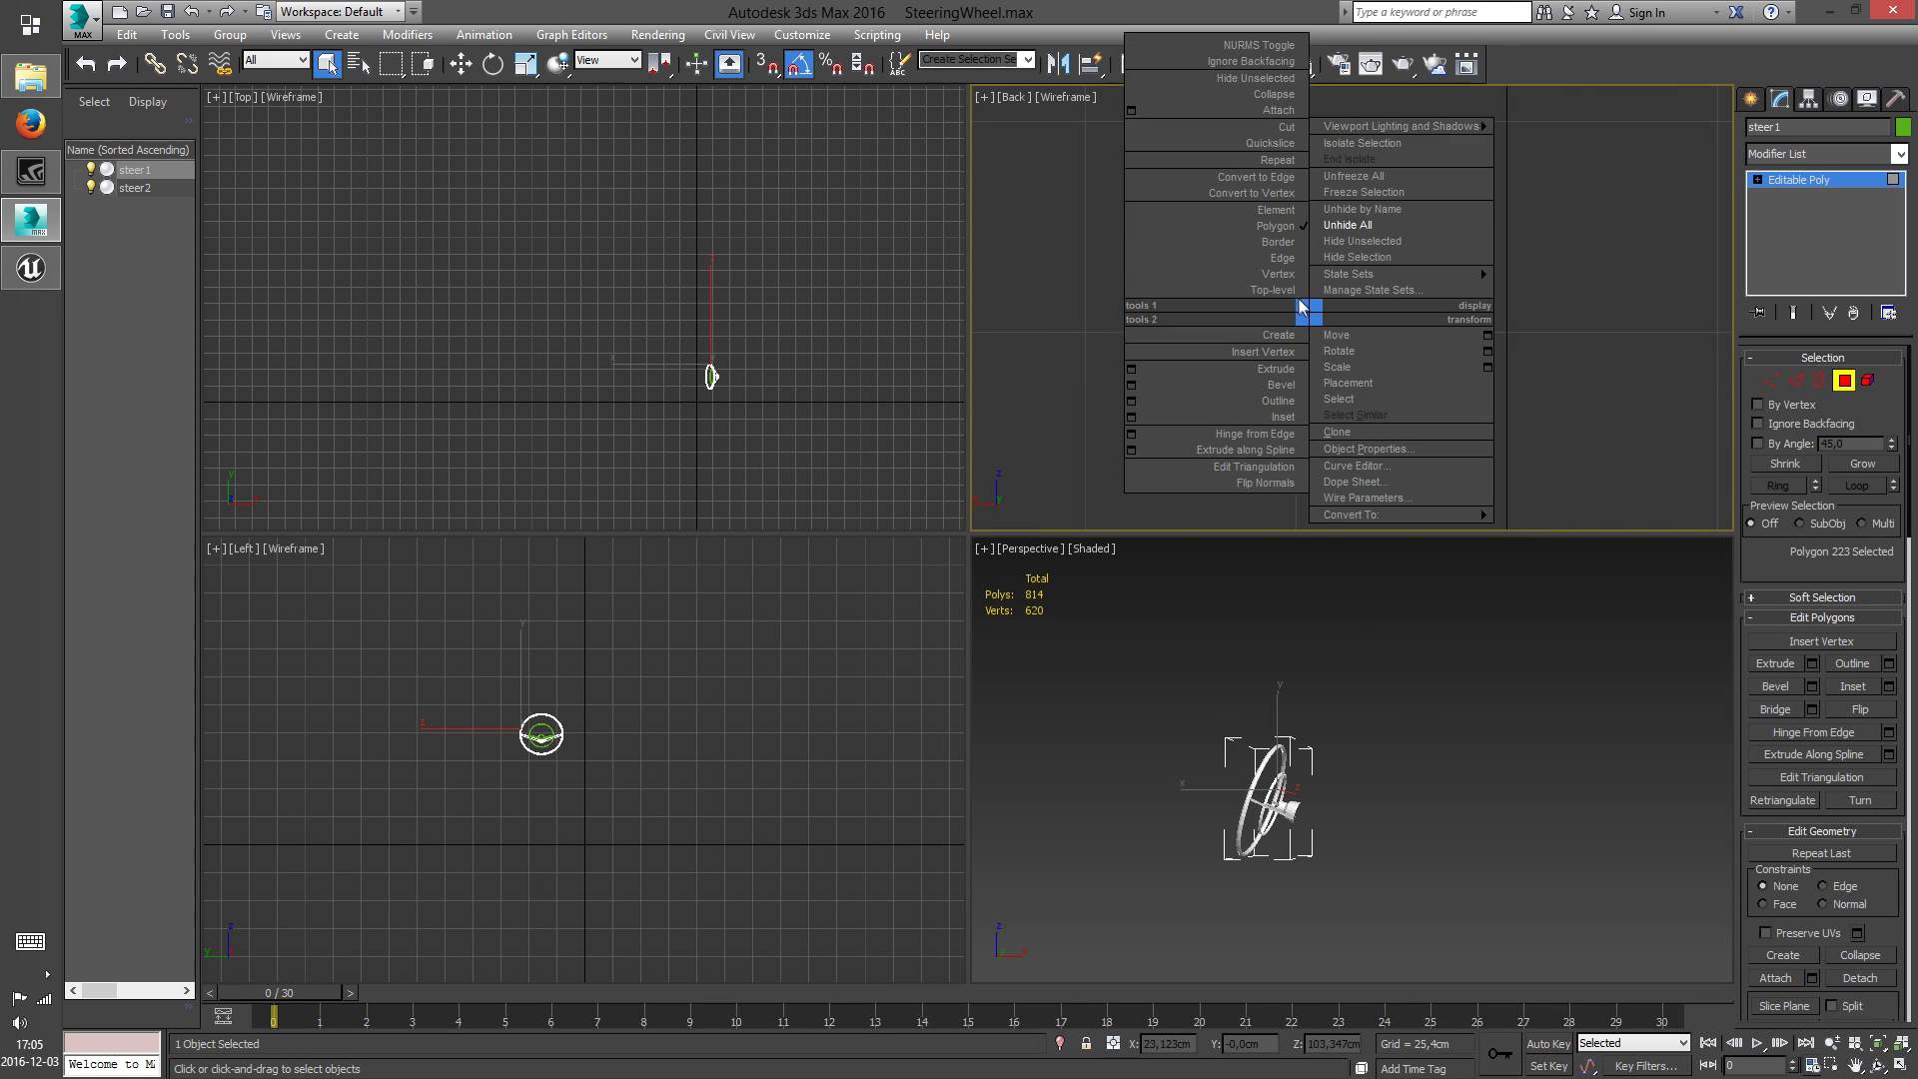
click(1289, 306)
right_click(1337, 360)
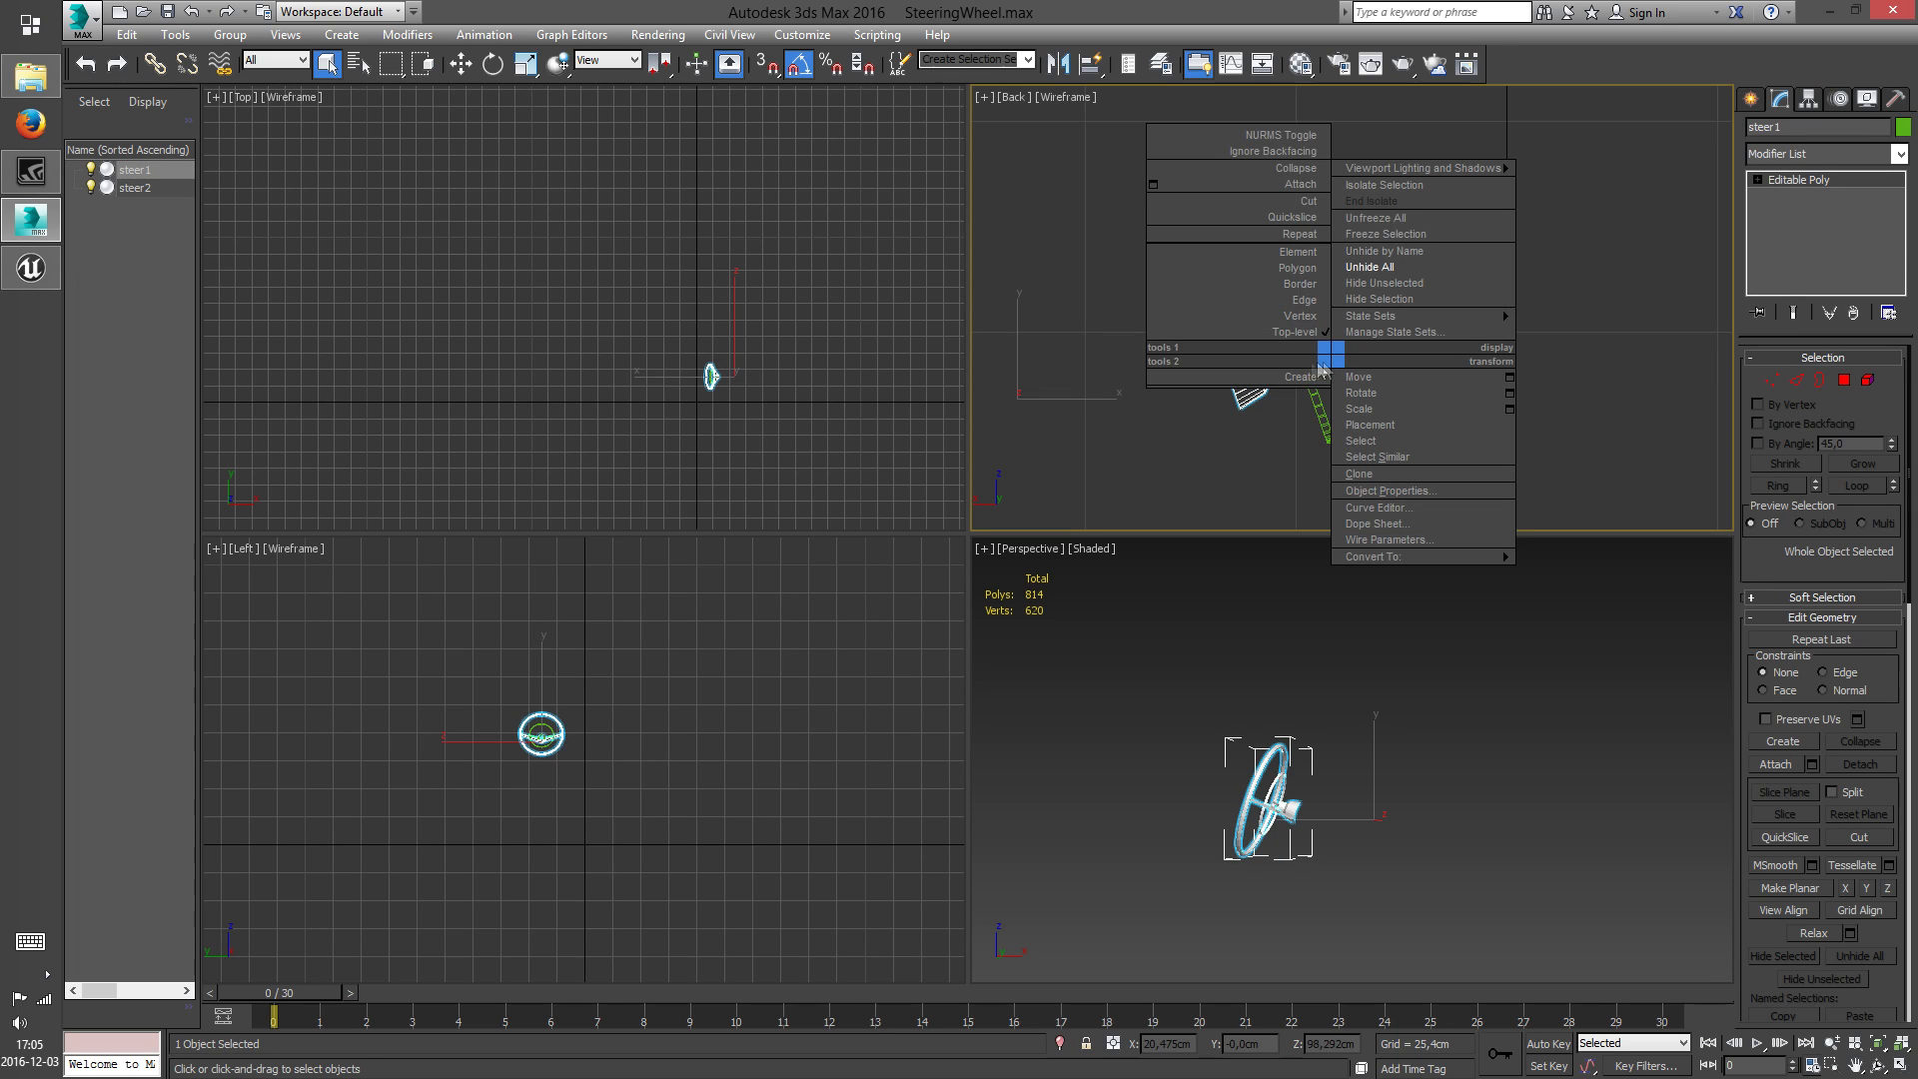
click(1303, 185)
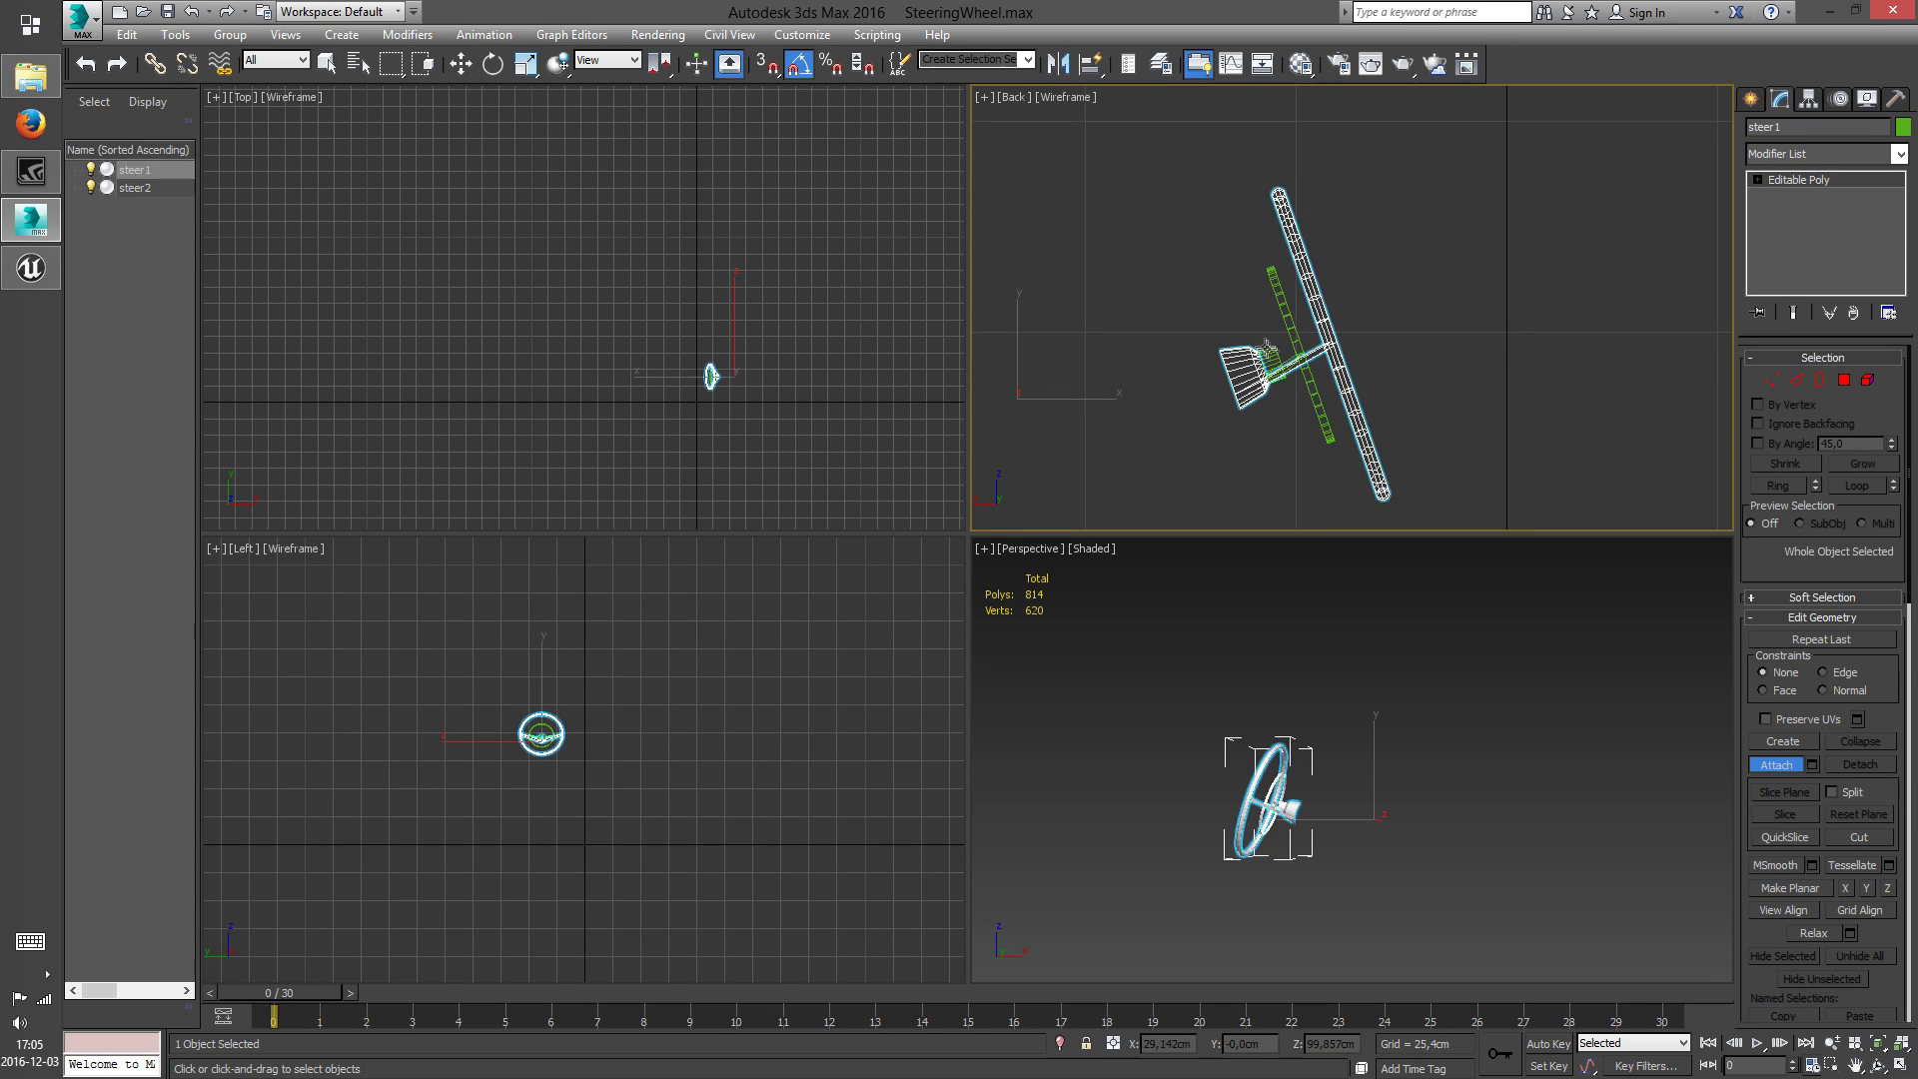
click(1298, 350)
Center the pivot of steer1 to the object
key(w)
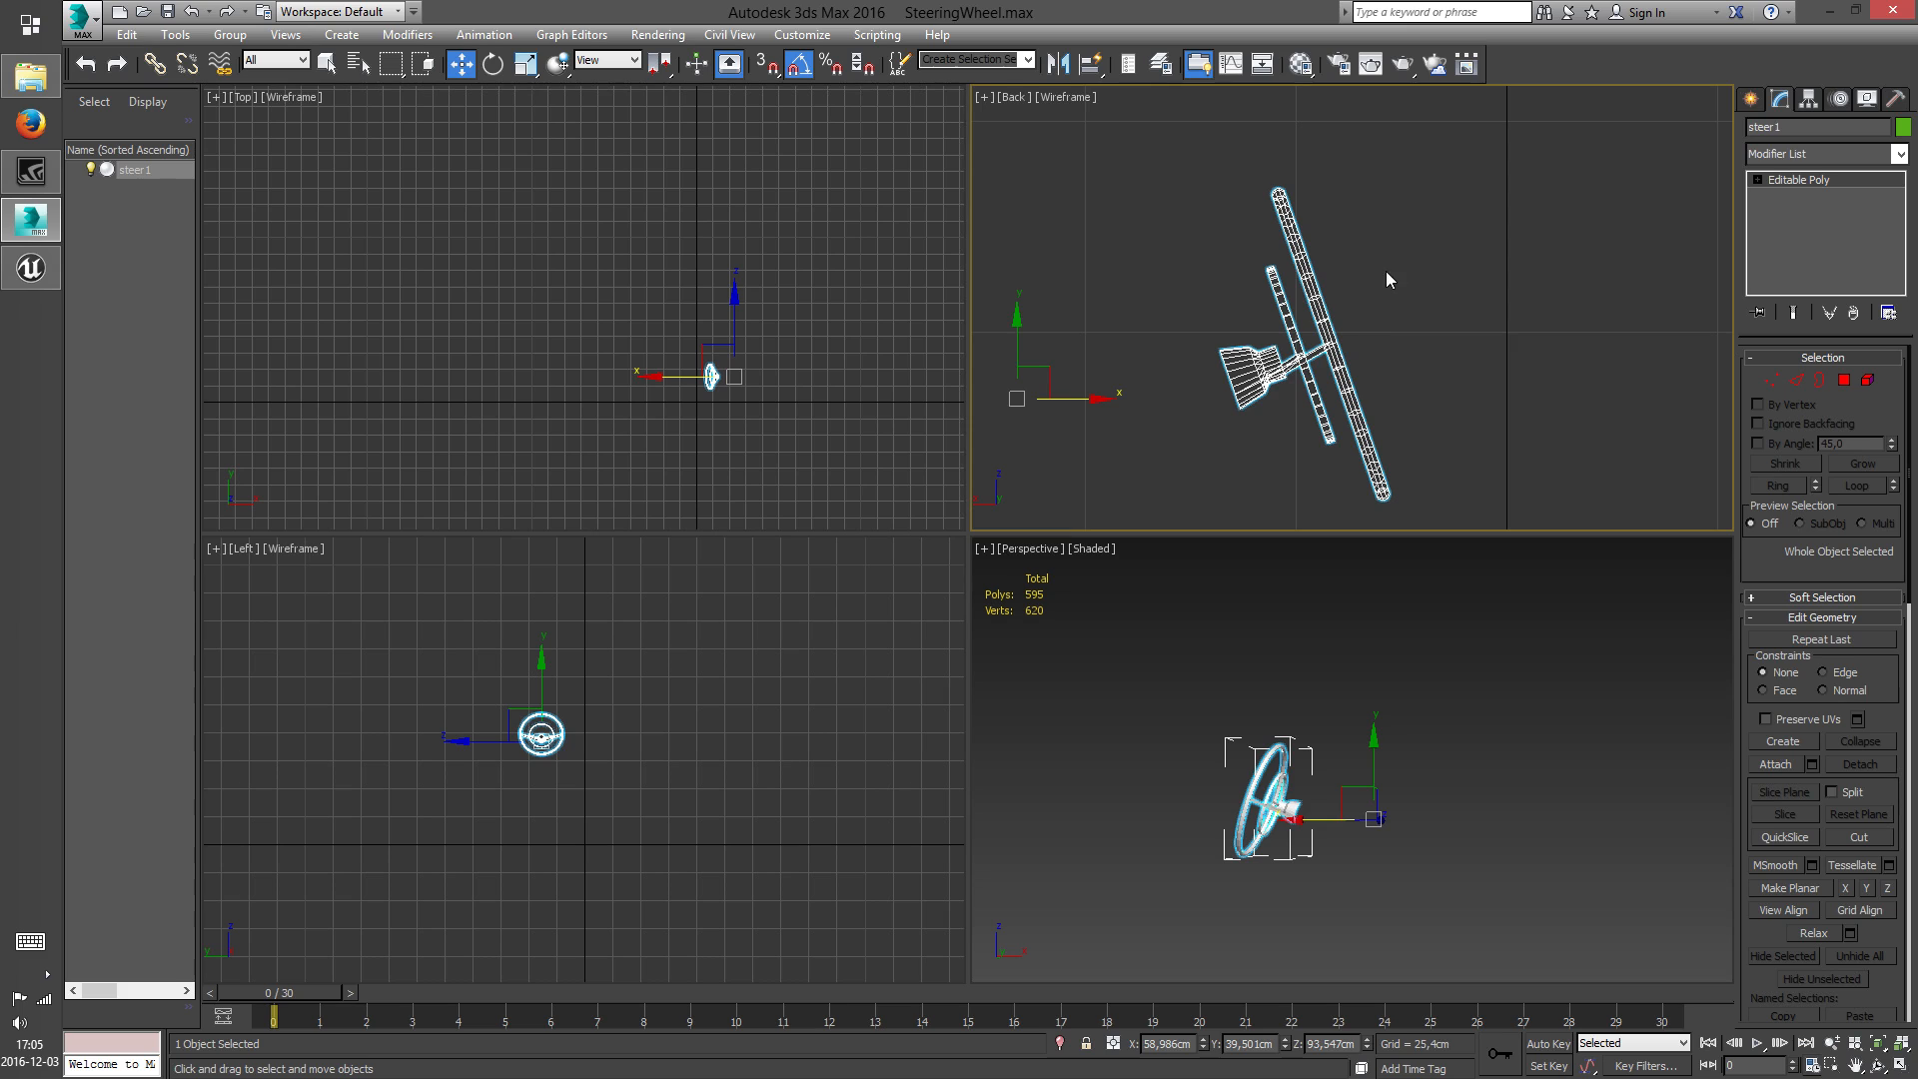
click(1809, 97)
click(1824, 225)
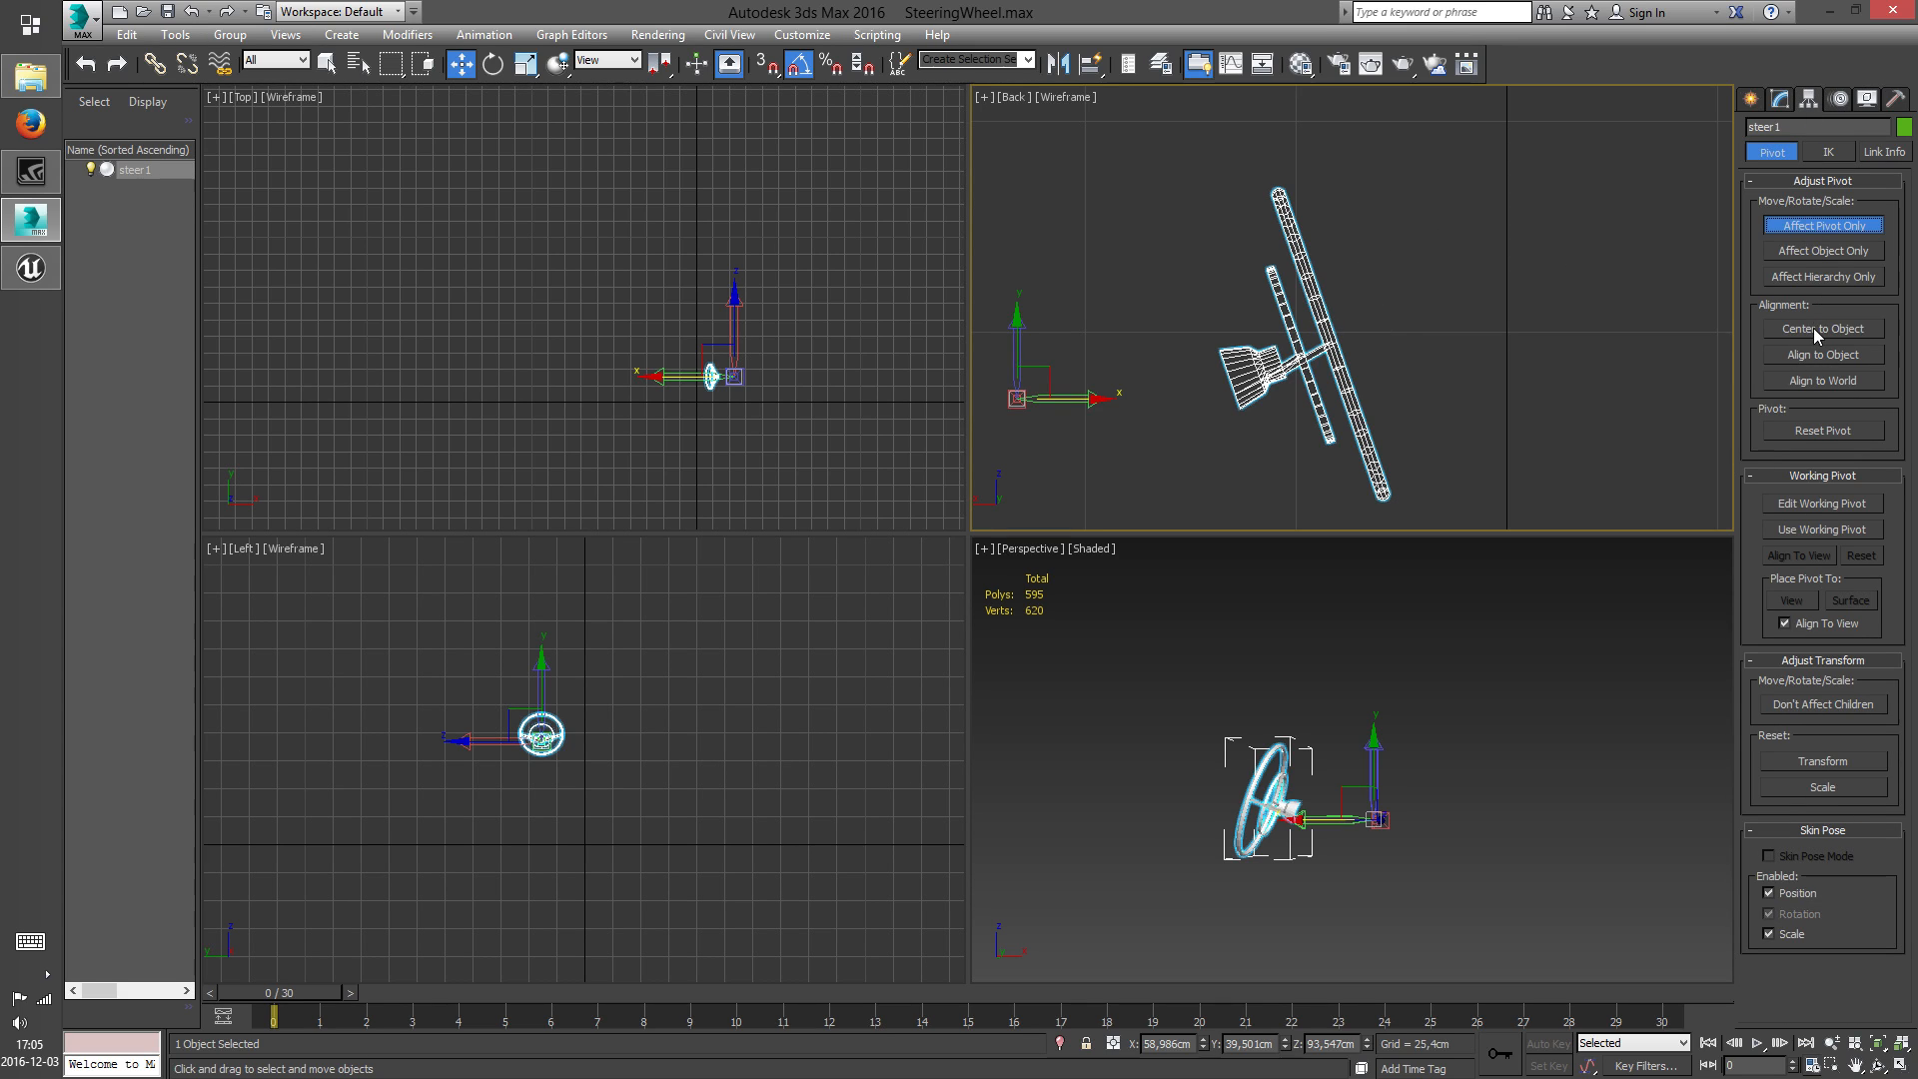
click(1818, 335)
click(1798, 229)
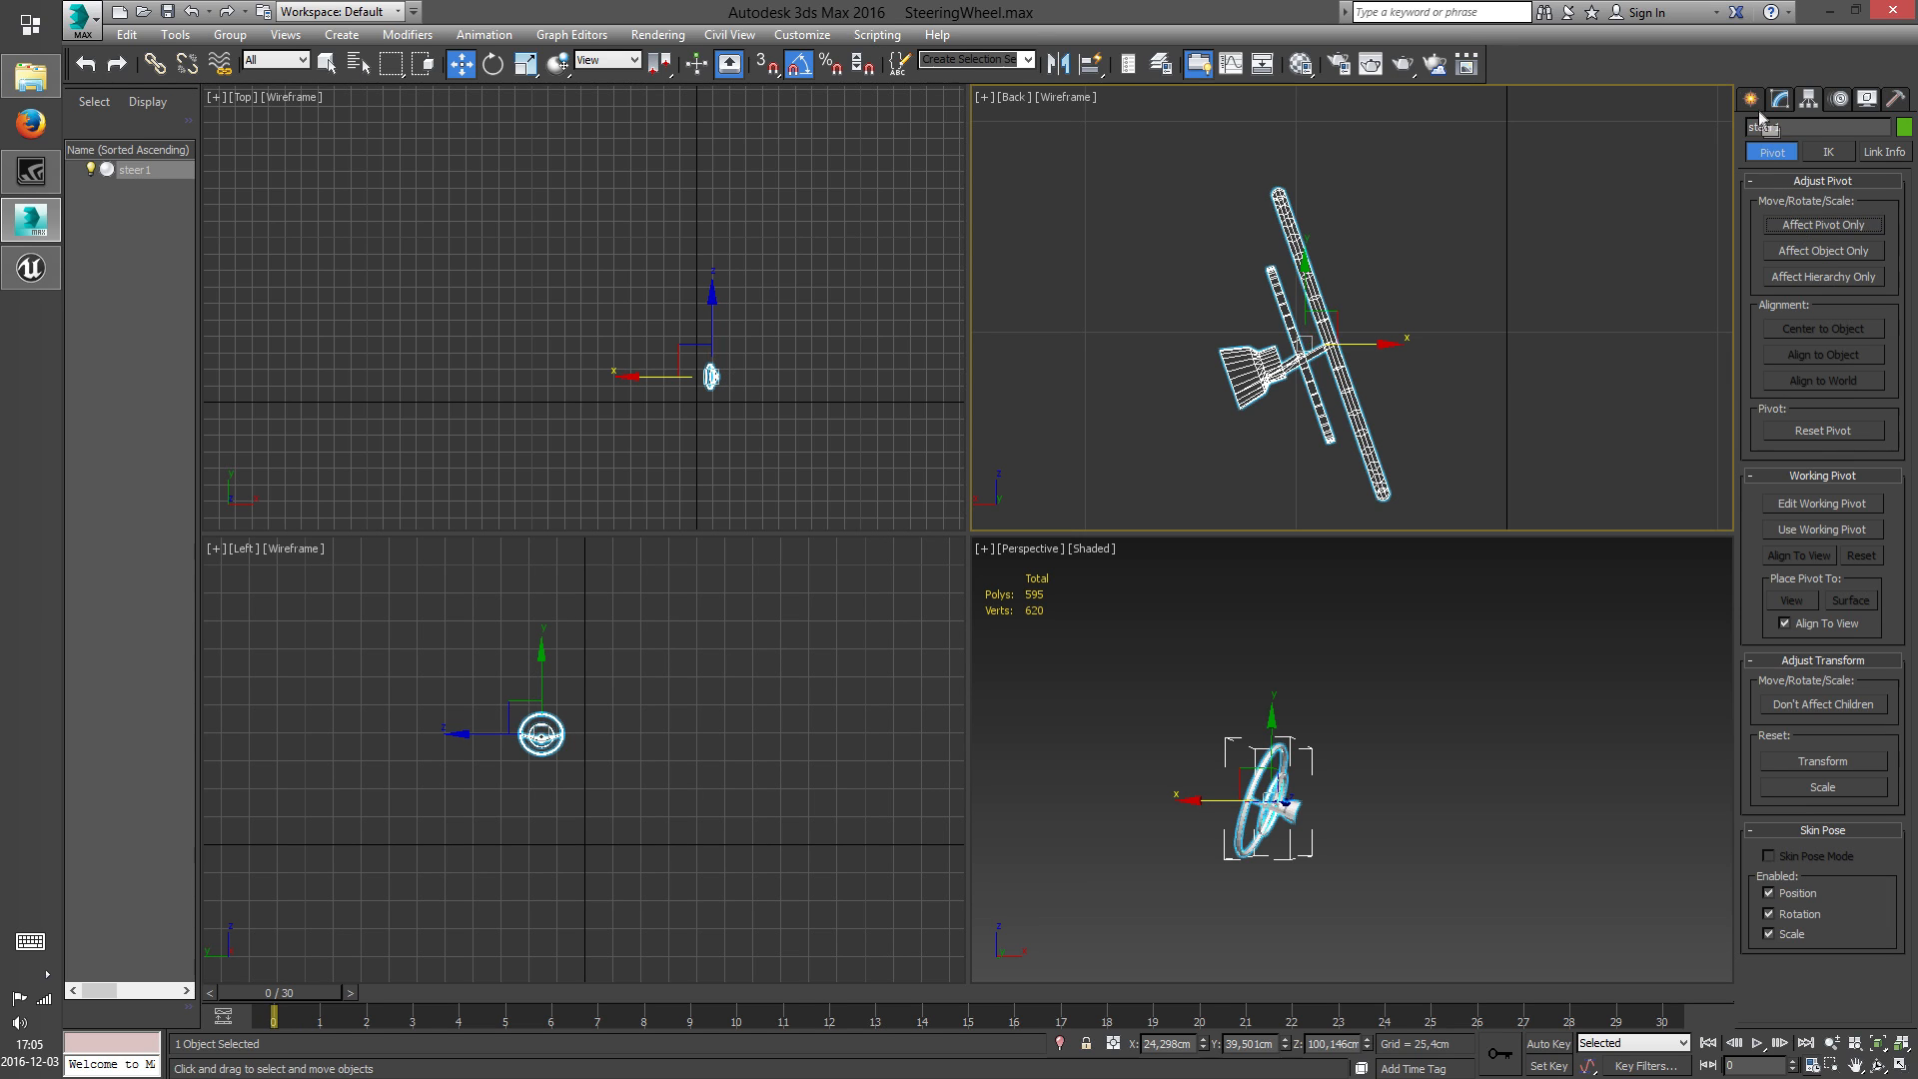
Rotate the steering wheel 70° in the Back view so that its rim lies nearly horizontal
click(1750, 98)
key(e)
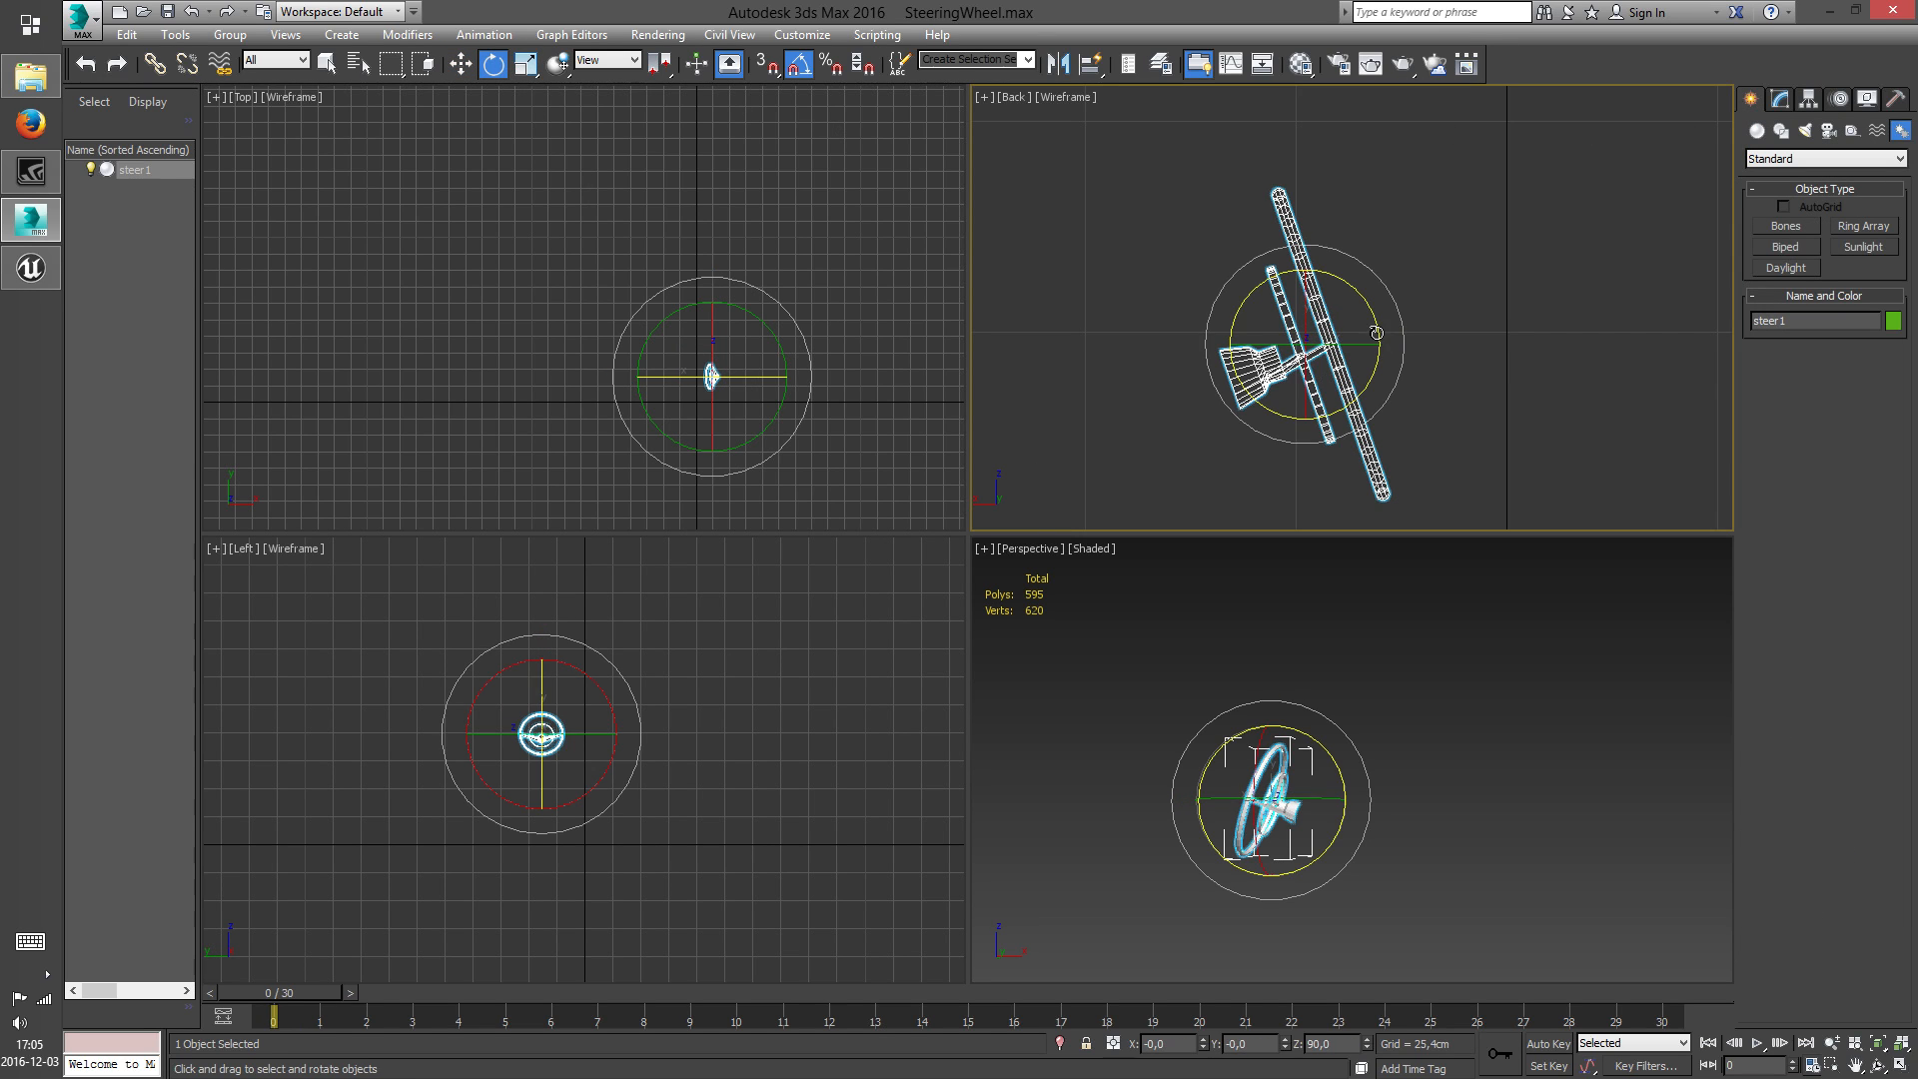
scroll(1377, 333, up, 4)
drag(1289, 299, 1224, 263)
Turn off angle snapping and fine-tune the steering wheel's rotation in the Back view until the rim is level
click(799, 72)
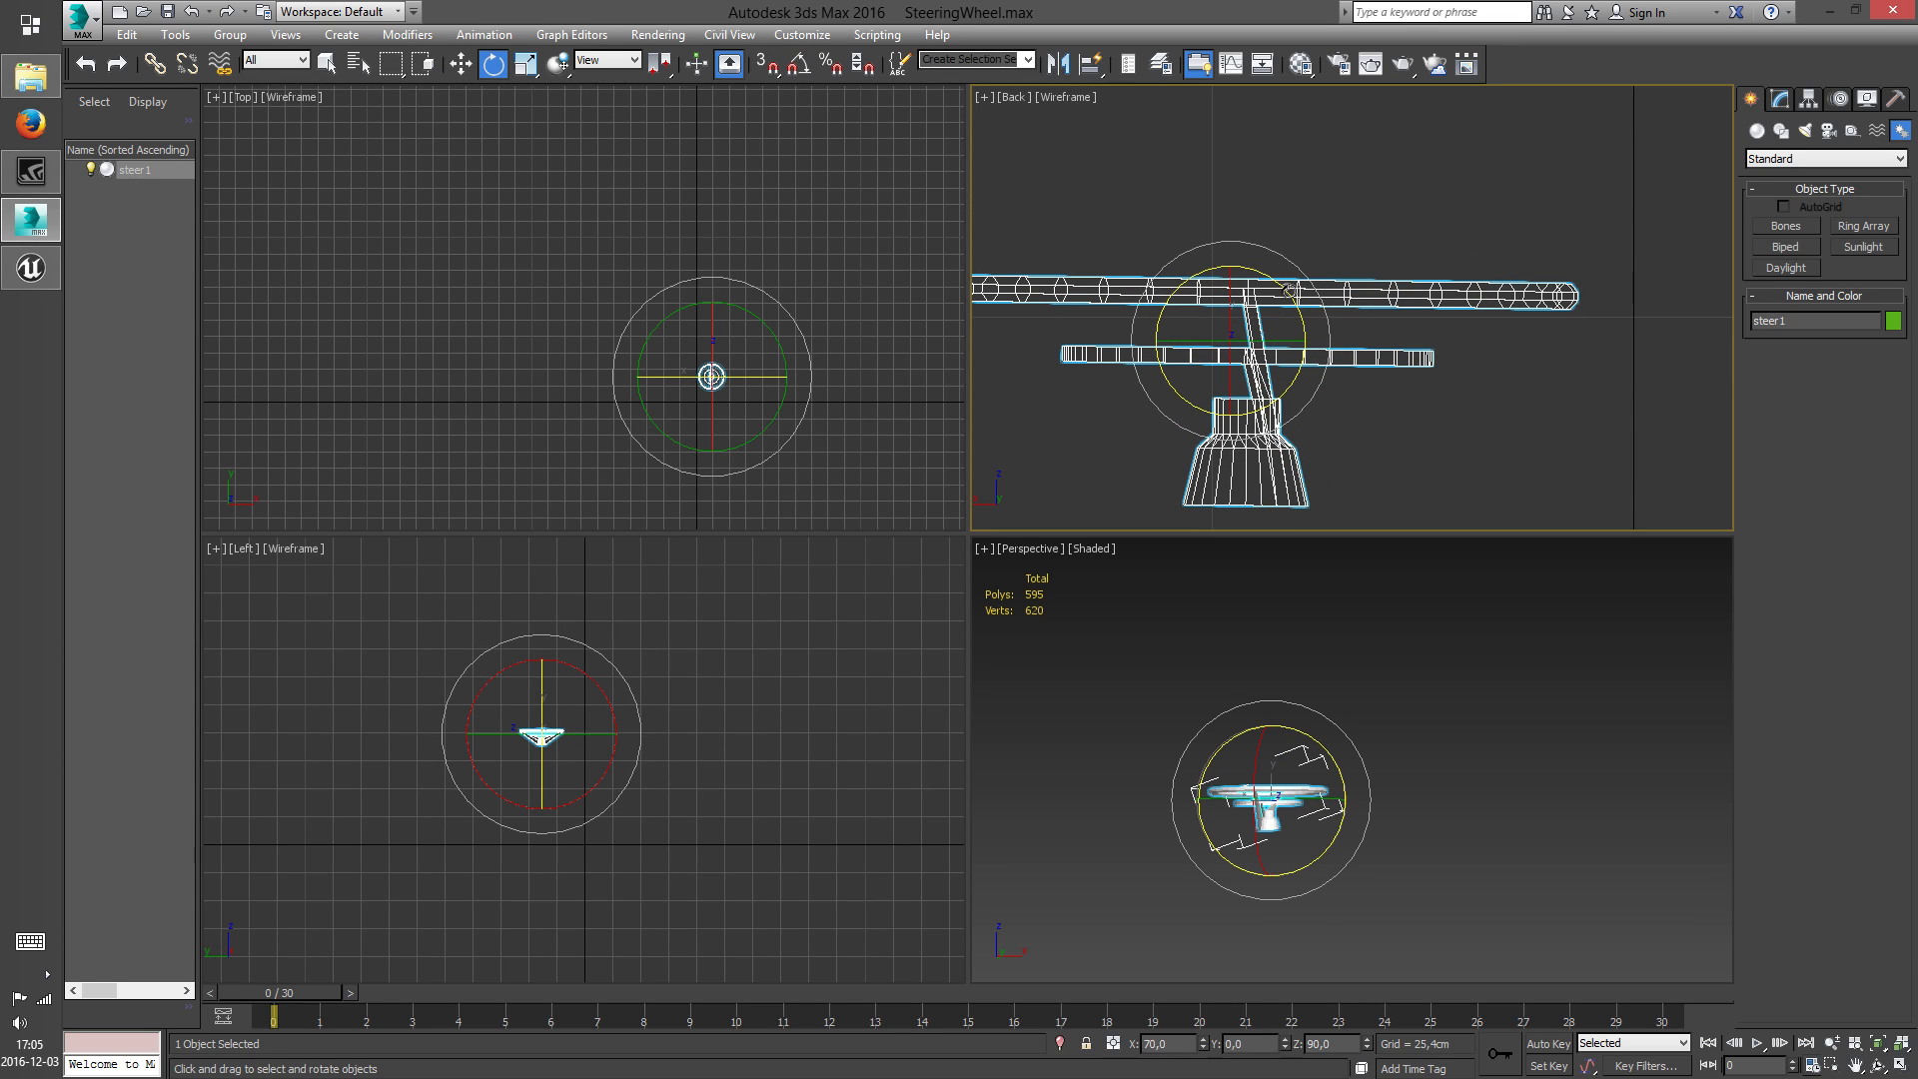
drag(1286, 293, 1284, 290)
middle_drag(1181, 322, 1257, 310)
drag(1356, 276, 1356, 276)
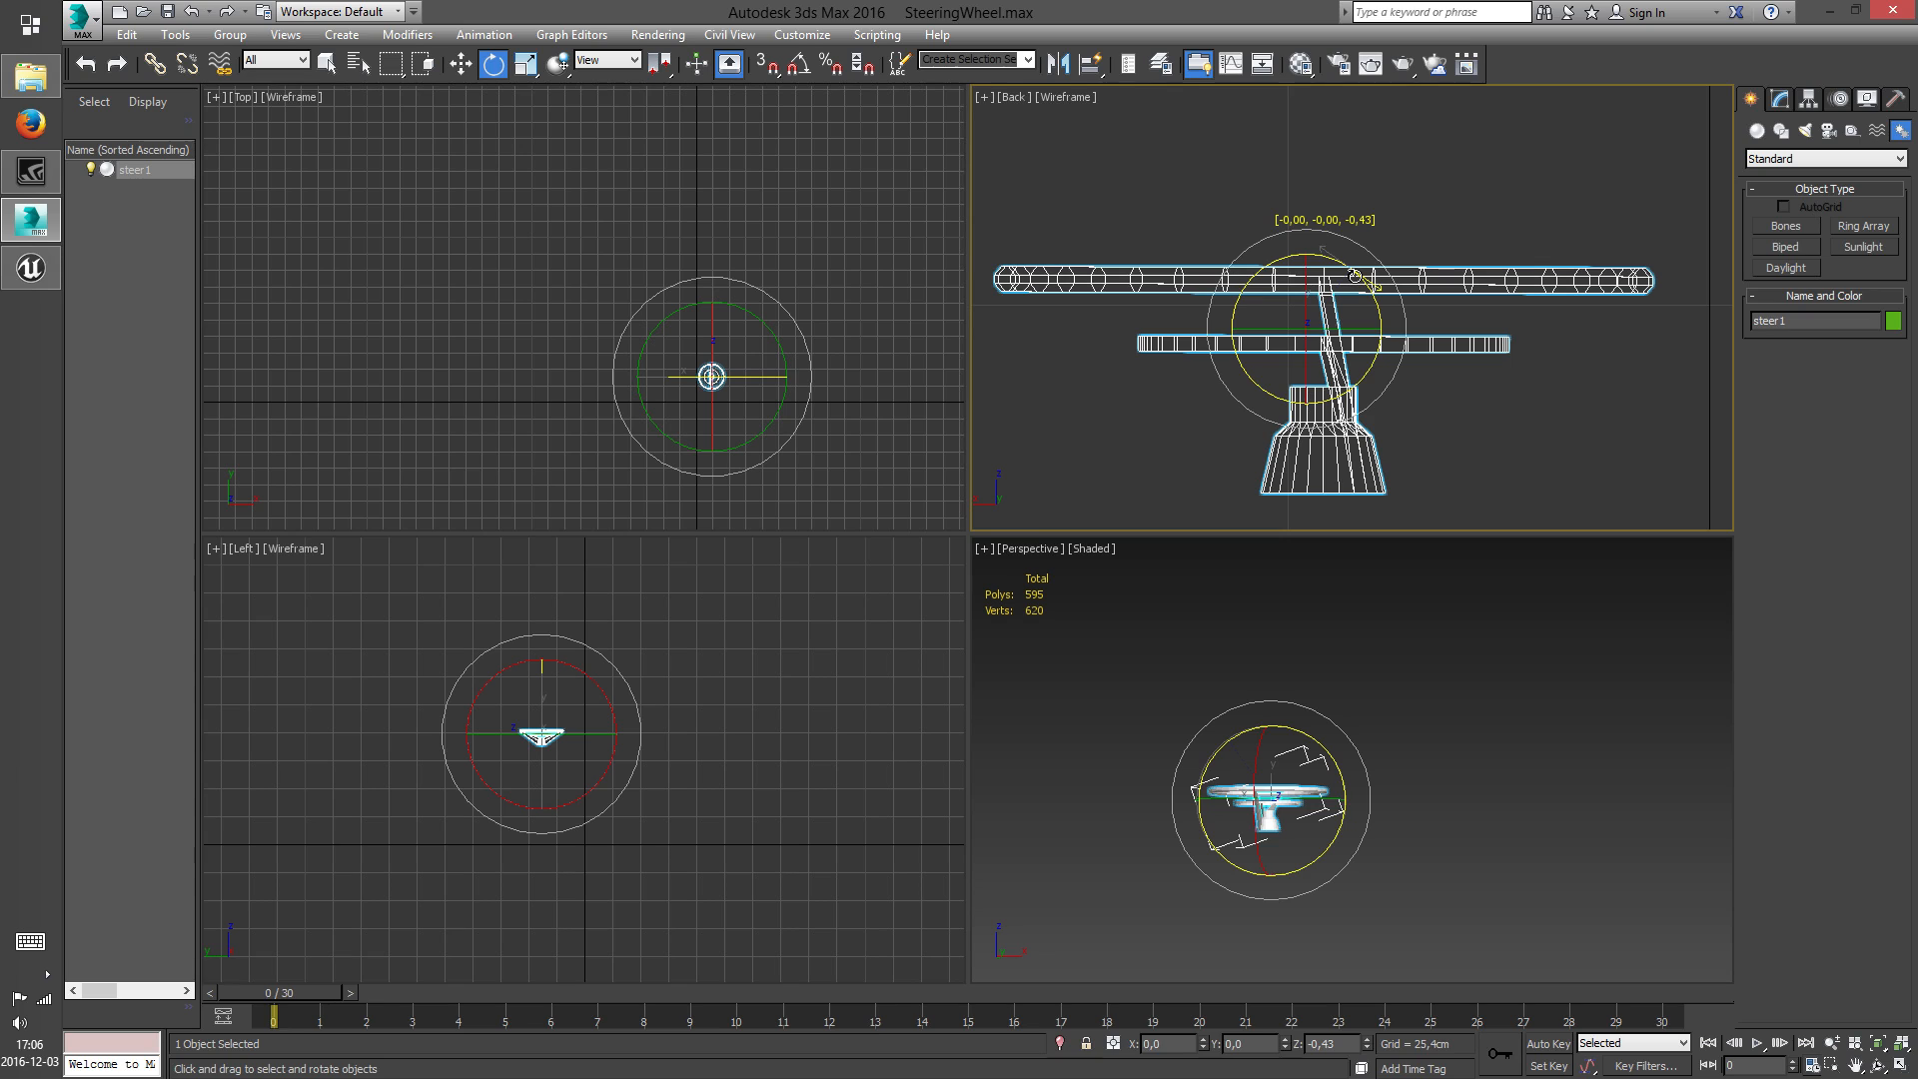
drag(1355, 276, 1354, 276)
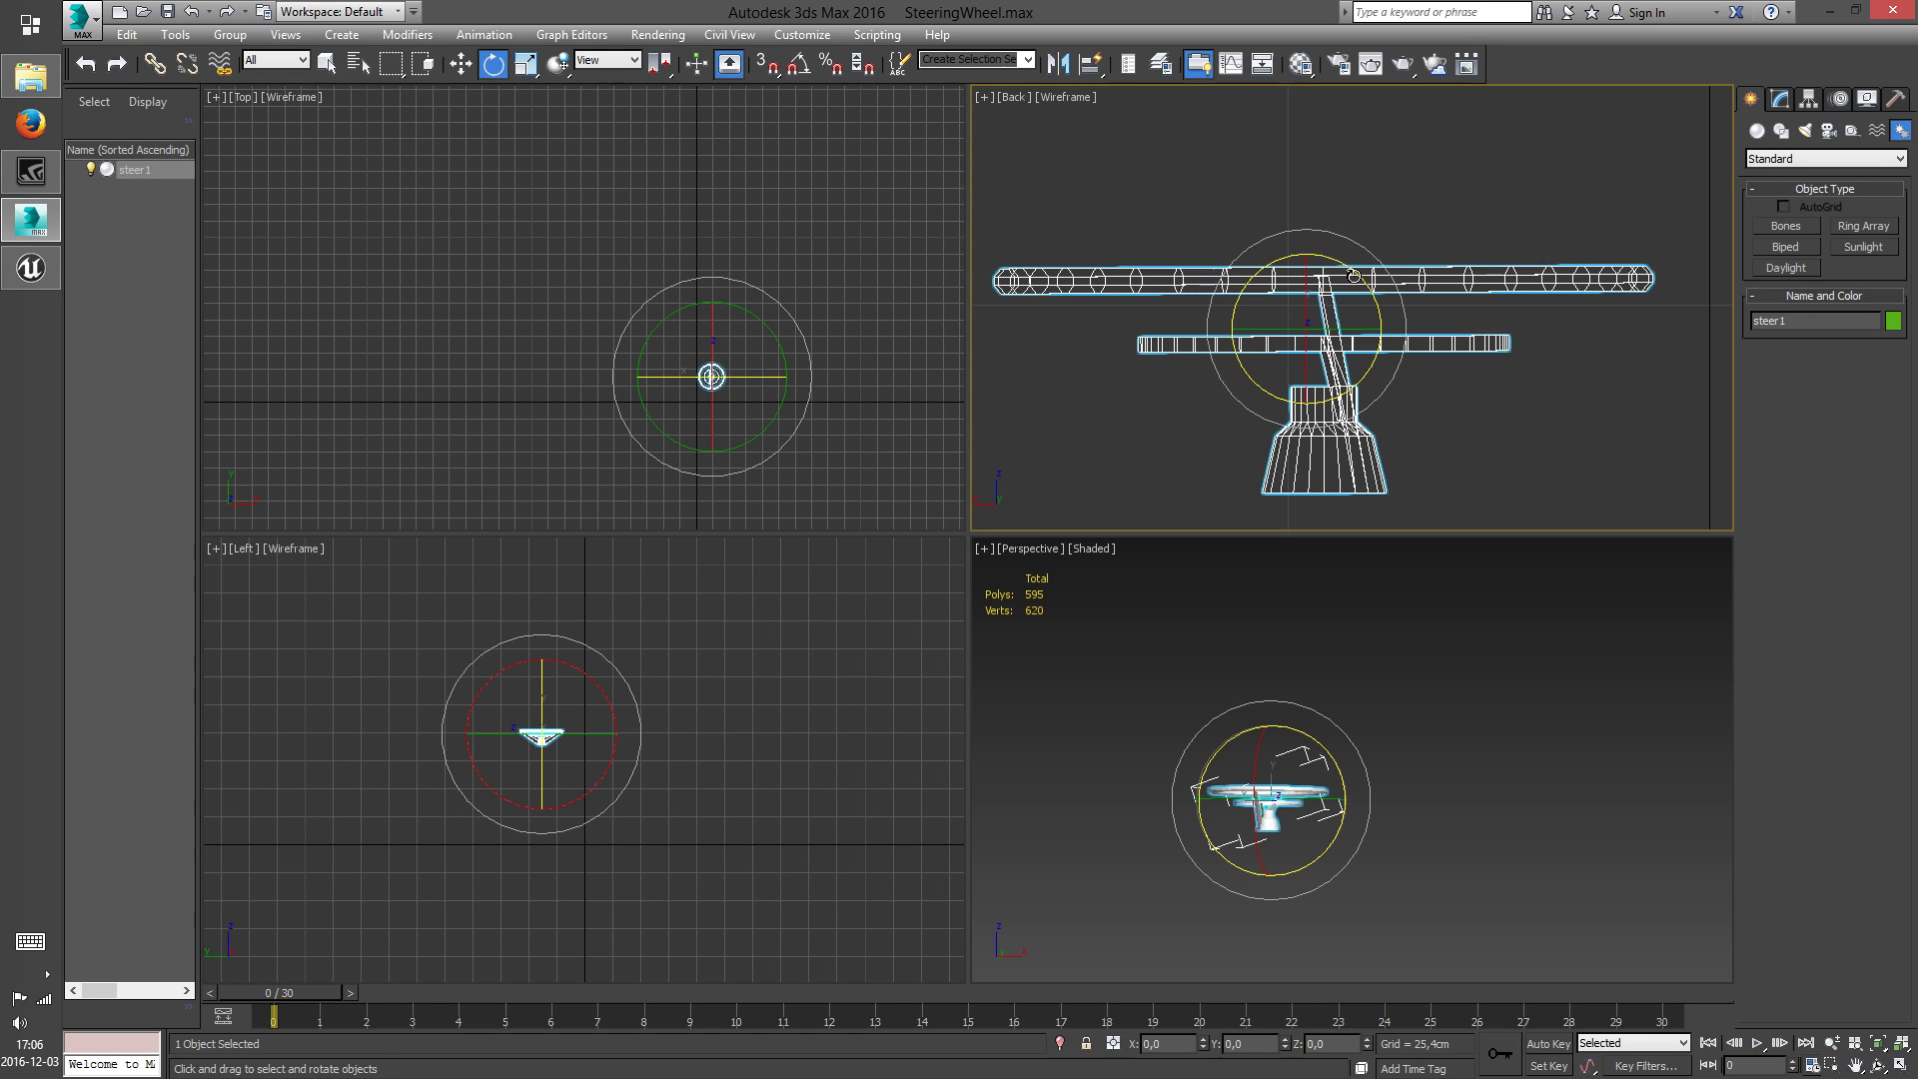
Switch to the Move tool and reselect the steering wheel for repositioning its pivot
click(1420, 193)
scroll(1399, 320, down, 5)
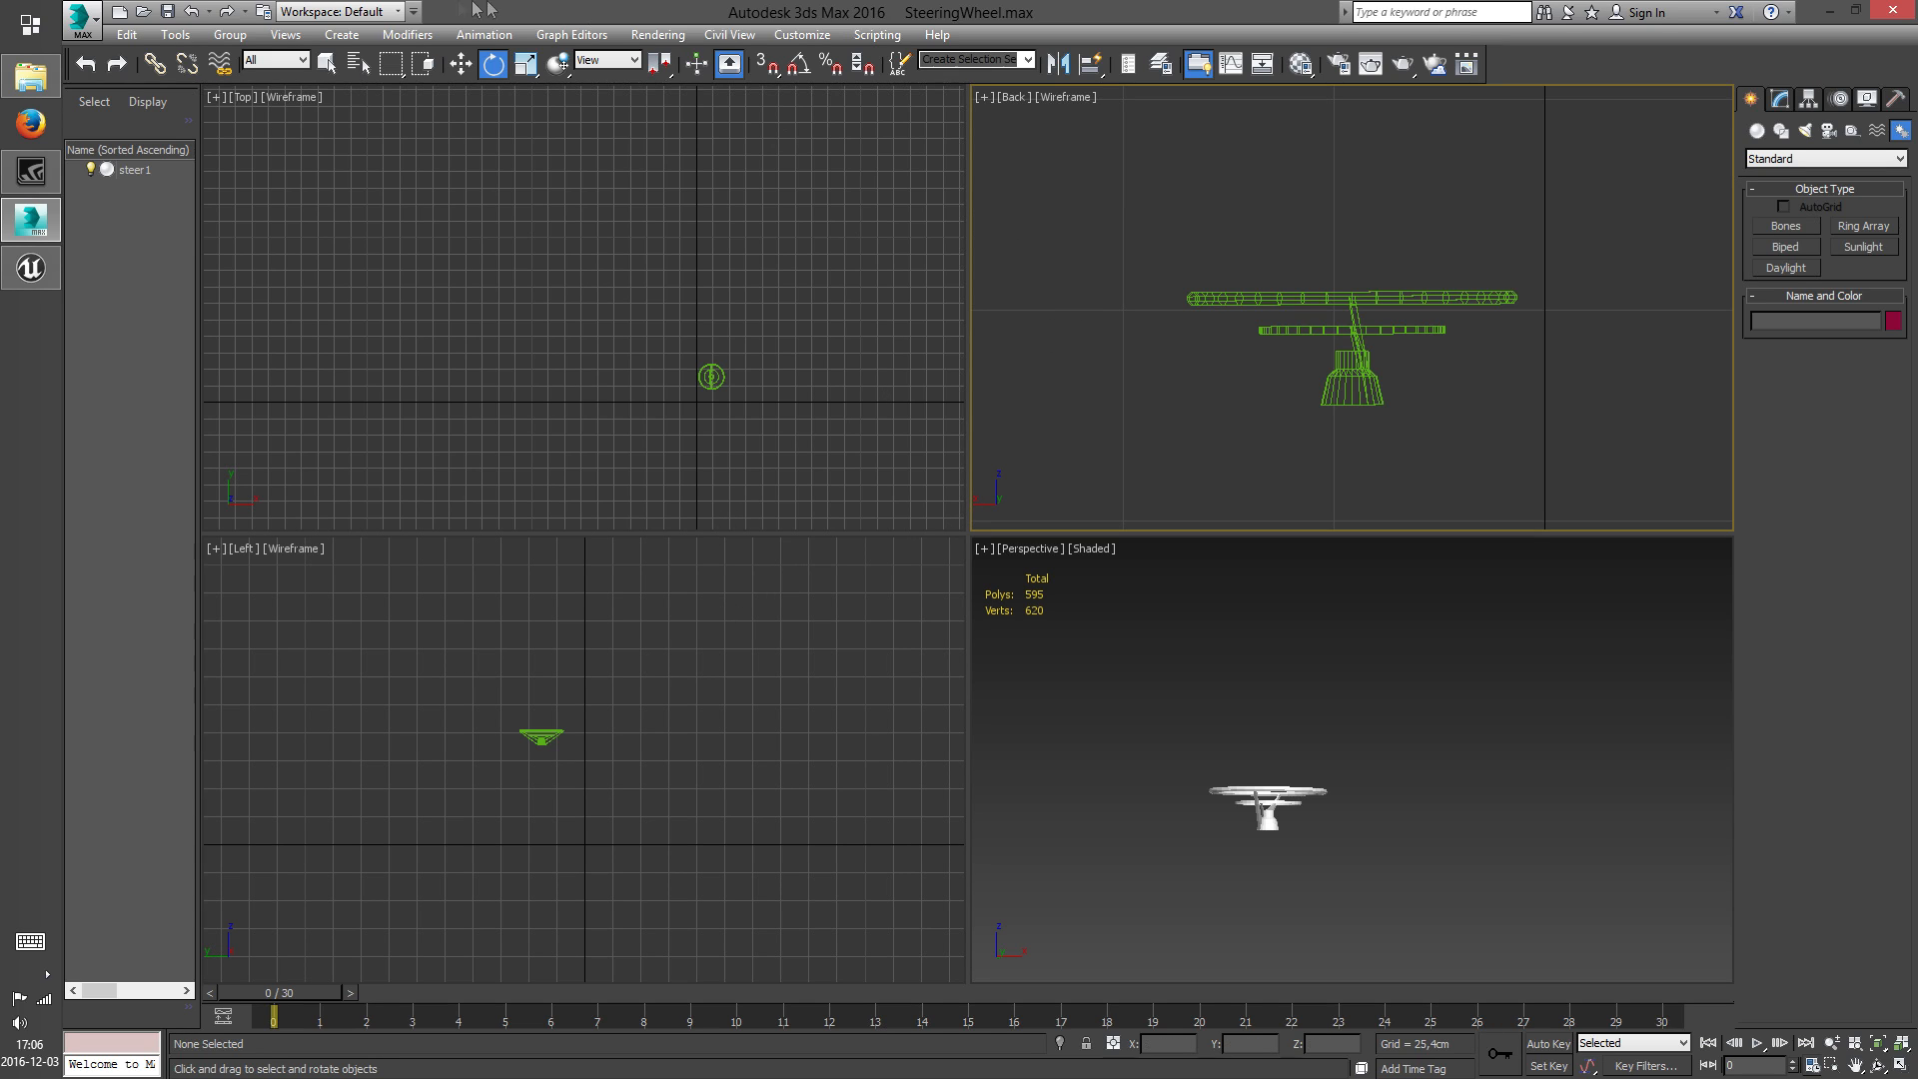
click(460, 64)
click(1361, 372)
scroll(1459, 394, up, 4)
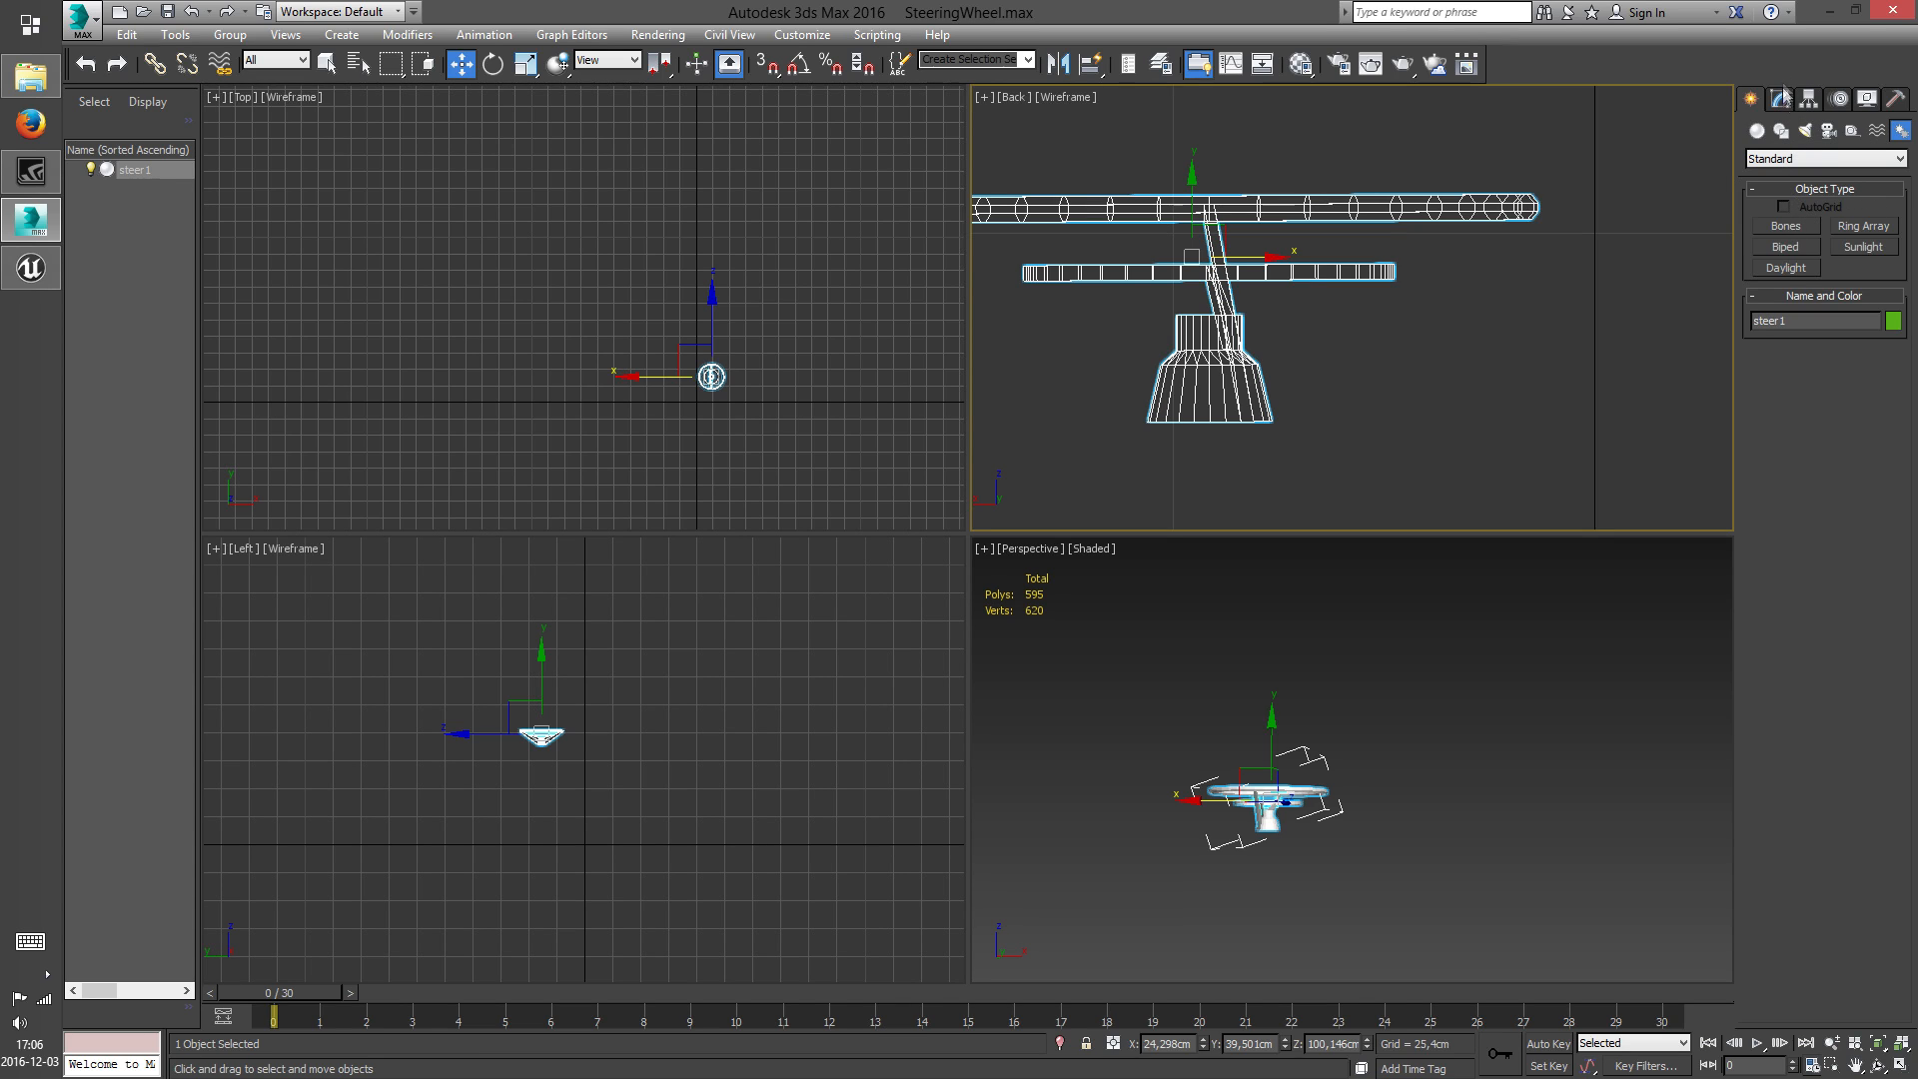
scroll(643, 357, up, 12)
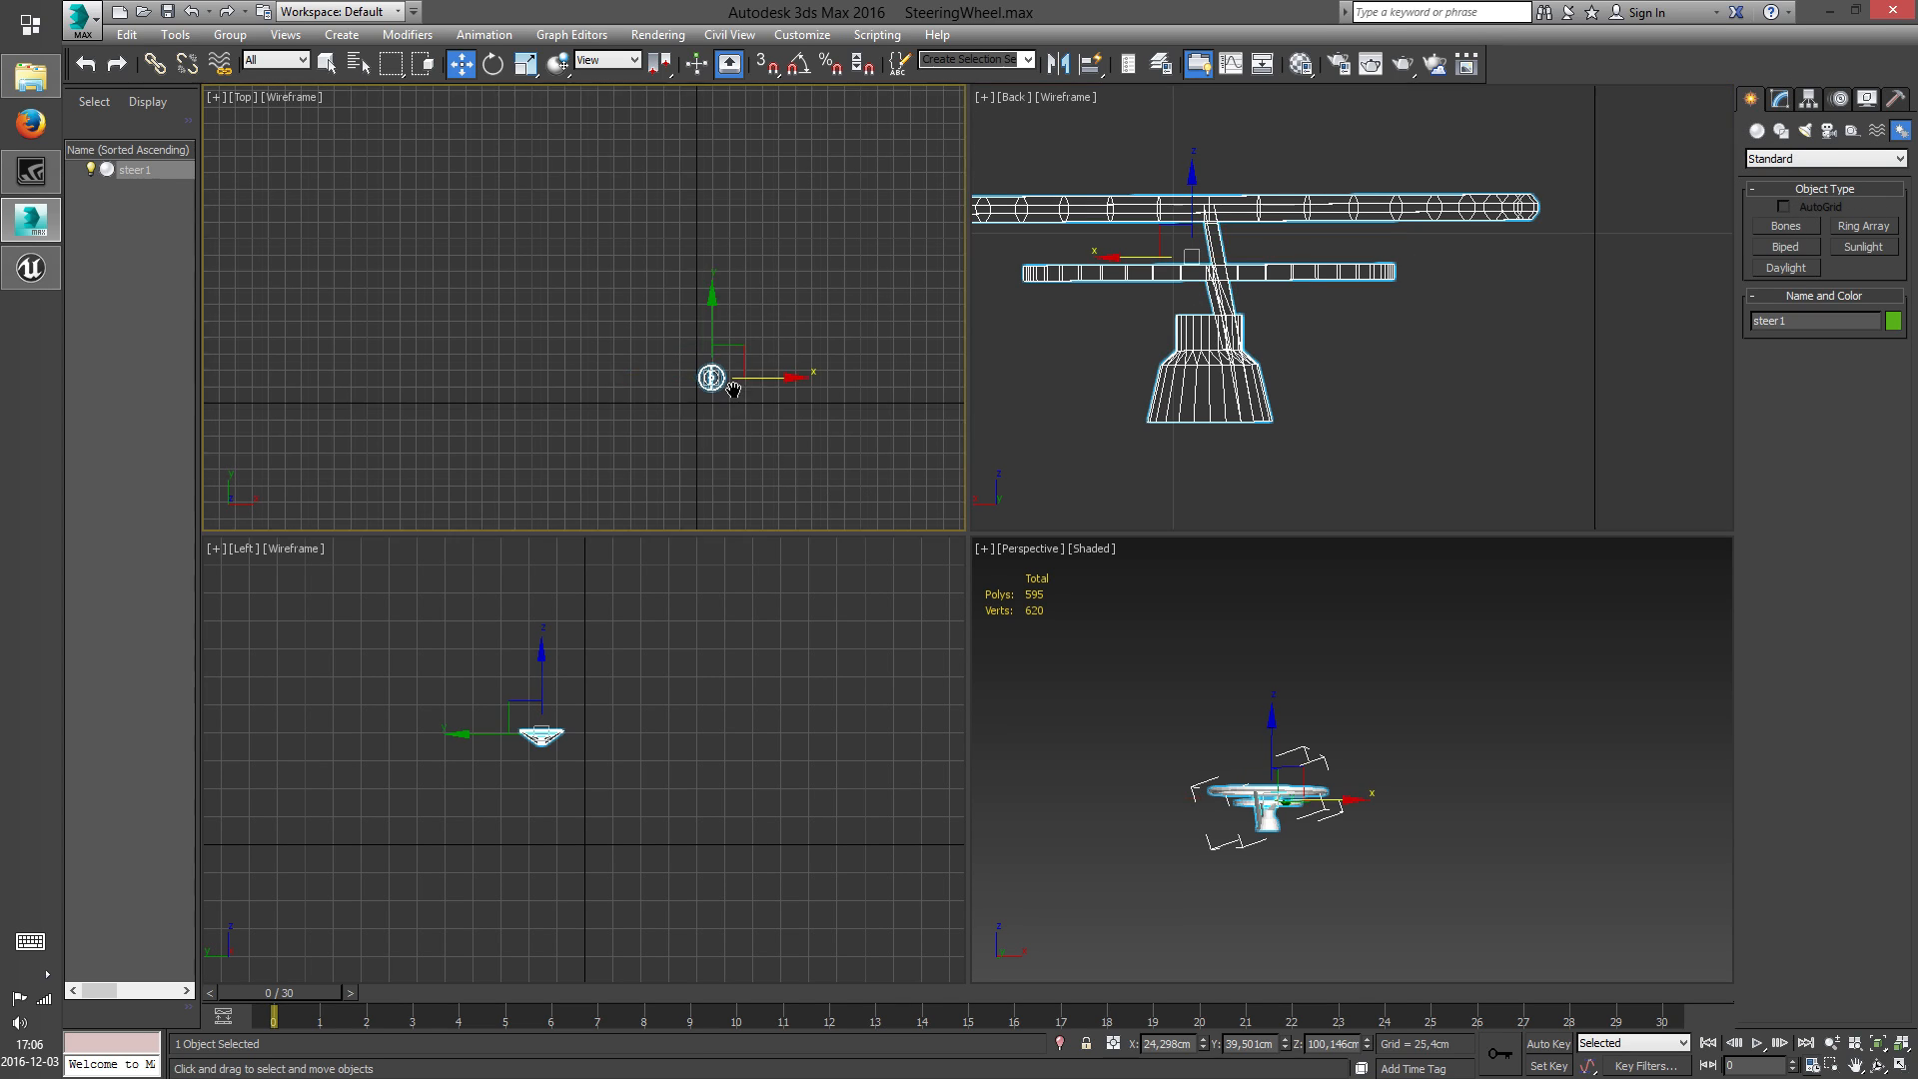
scroll(643, 356, down, 3)
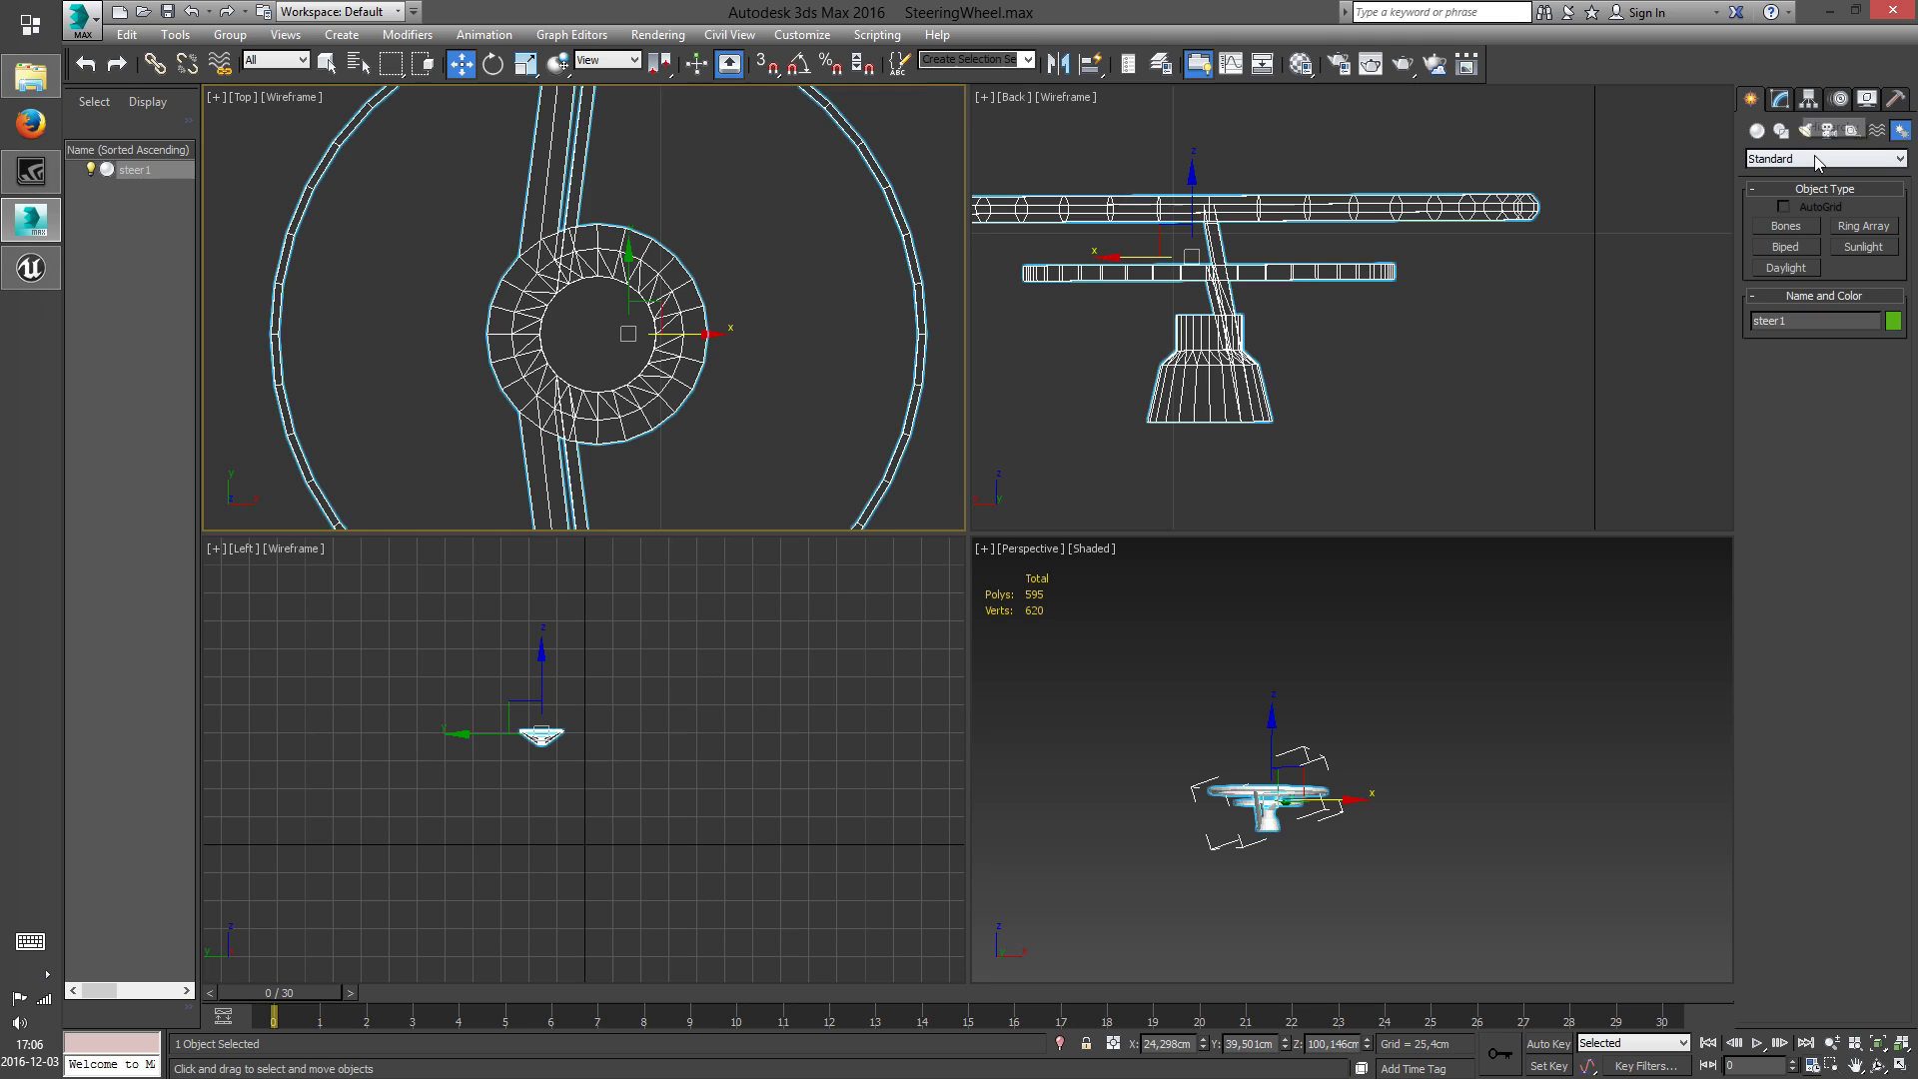
Move only steer1's pivot along X in the Top view to the centre of the hub, at X about 23.23 cm
click(1809, 100)
click(1810, 228)
mouse_move(447, 358)
middle_down()
mouse_move(600, 353)
mouse_move(470, 341)
middle_up()
scroll(601, 356, up, 2)
drag(800, 299, 755, 304)
scroll(1705, 782, up, 5)
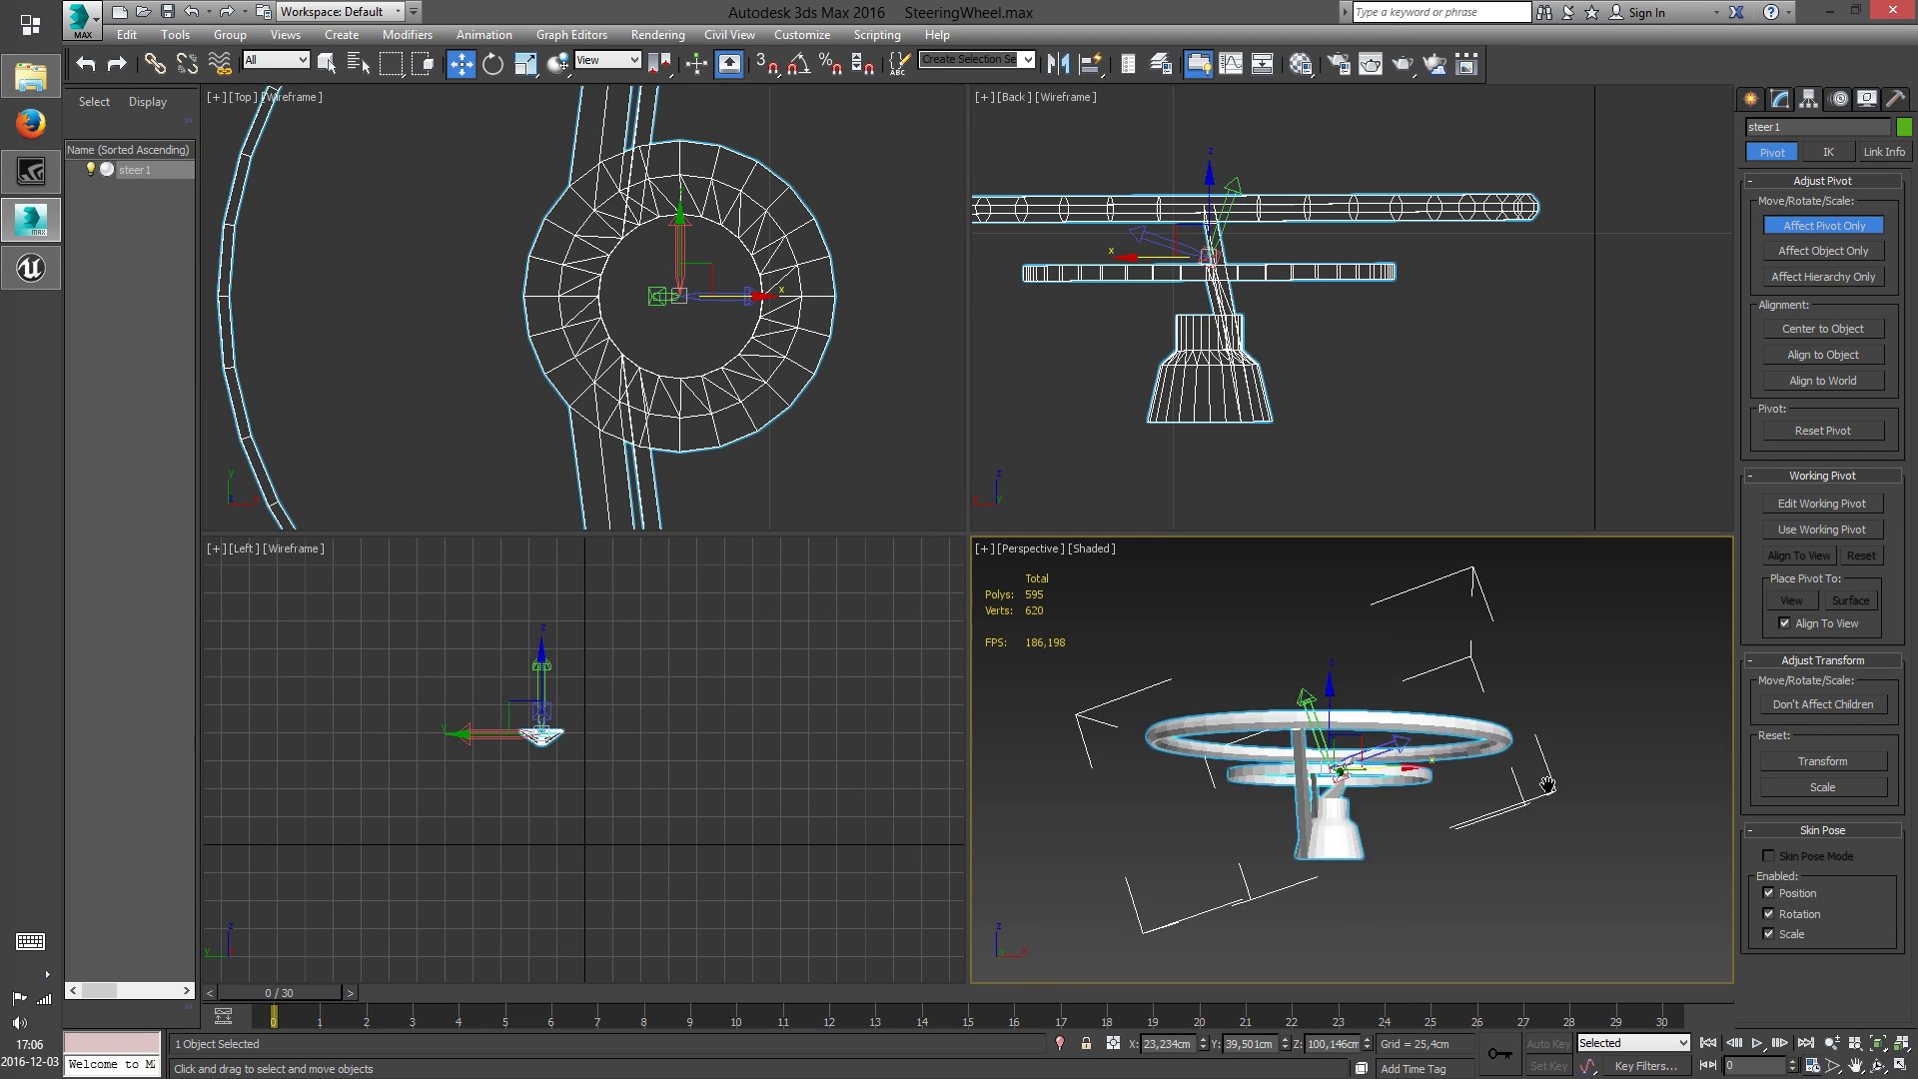
scroll(1359, 857, up, 3)
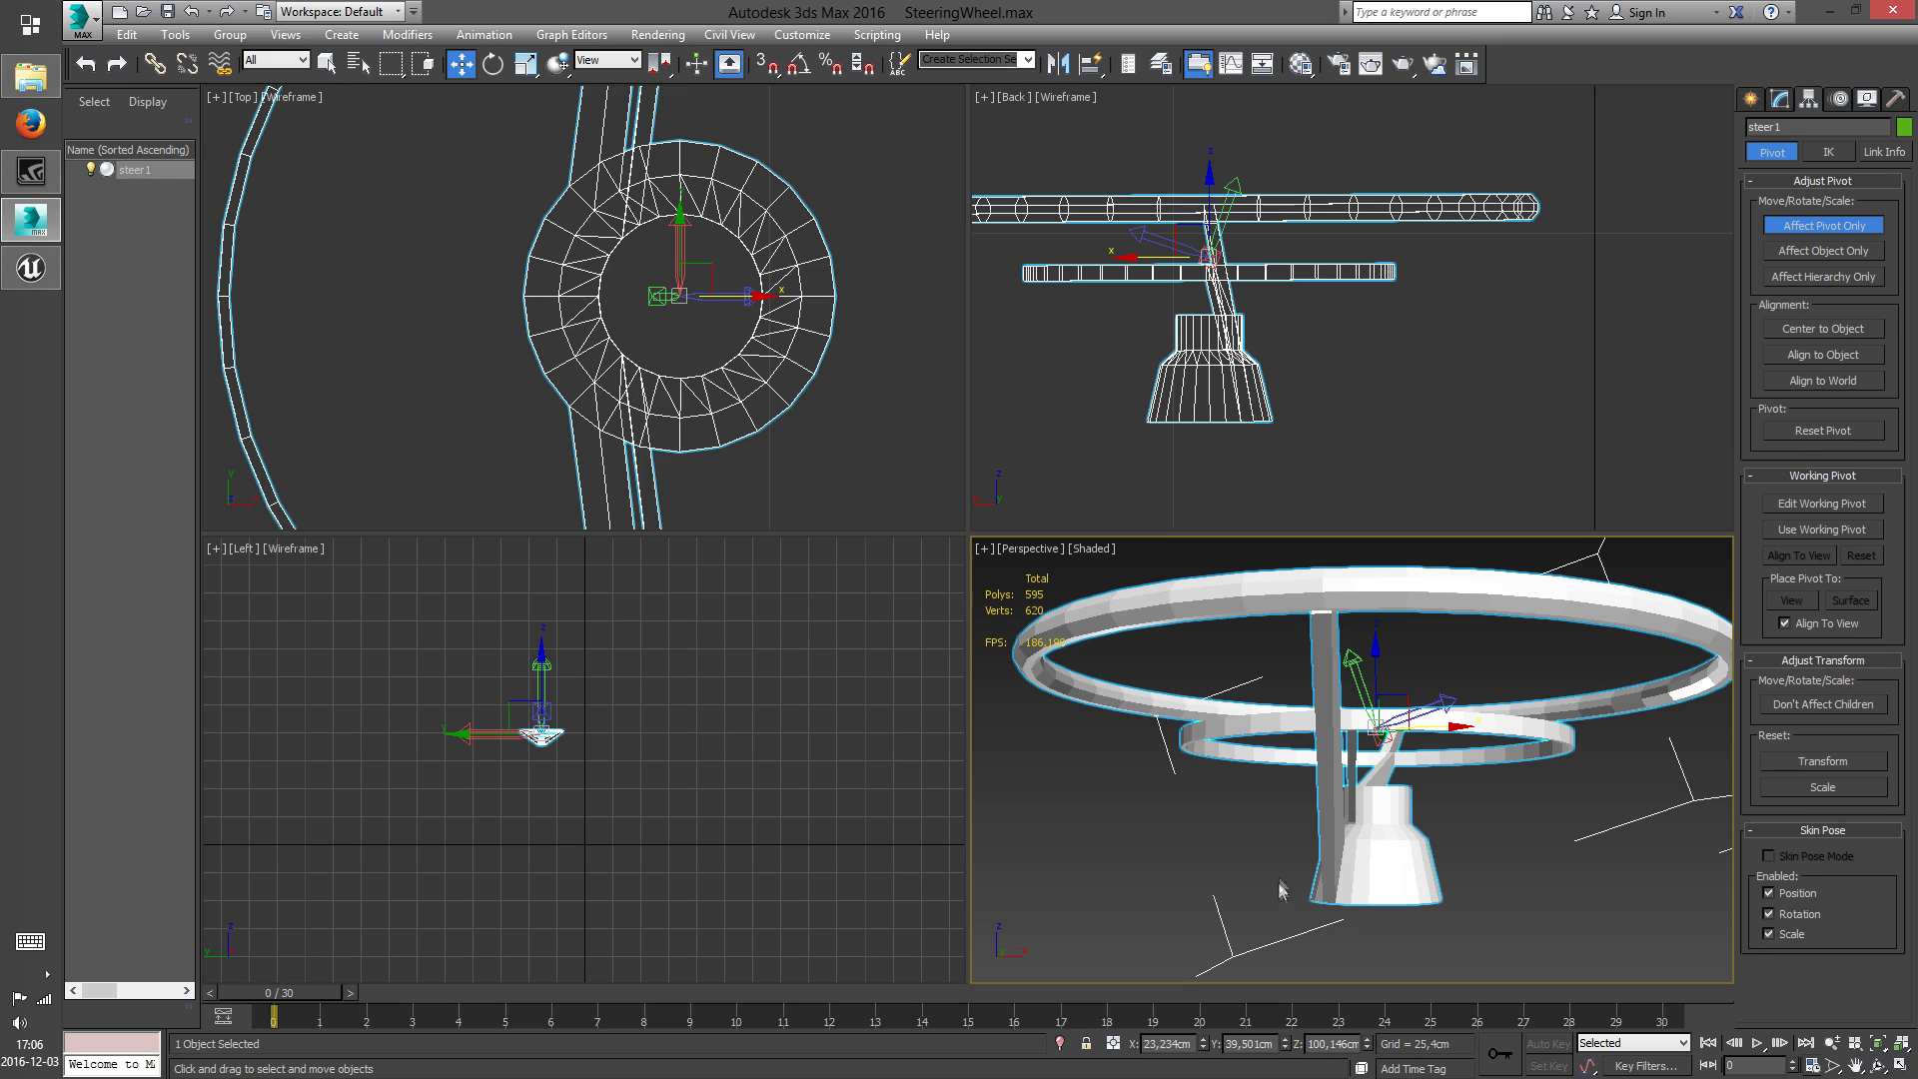
scroll(717, 312, up, 1)
scroll(717, 309, down, 3)
scroll(723, 322, up, 4)
scroll(724, 322, down, 2)
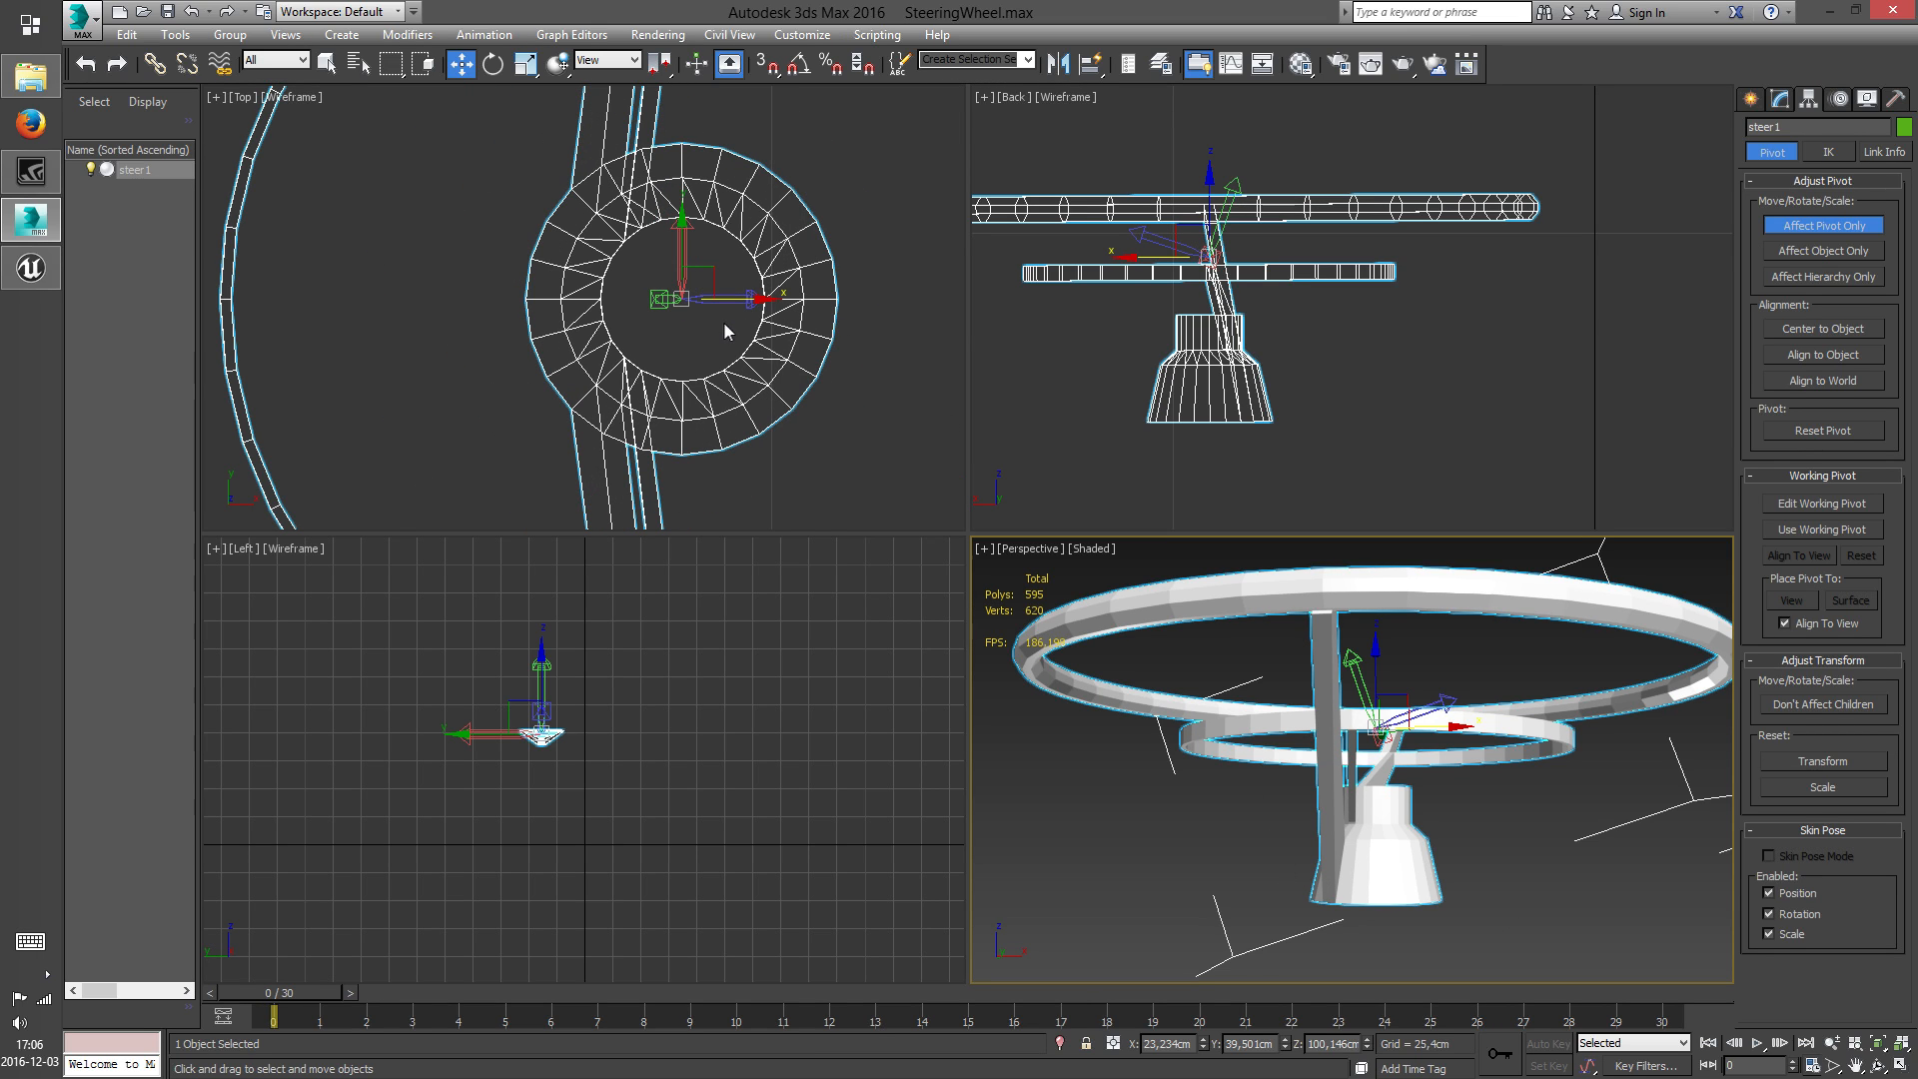
click(1810, 230)
click(1755, 101)
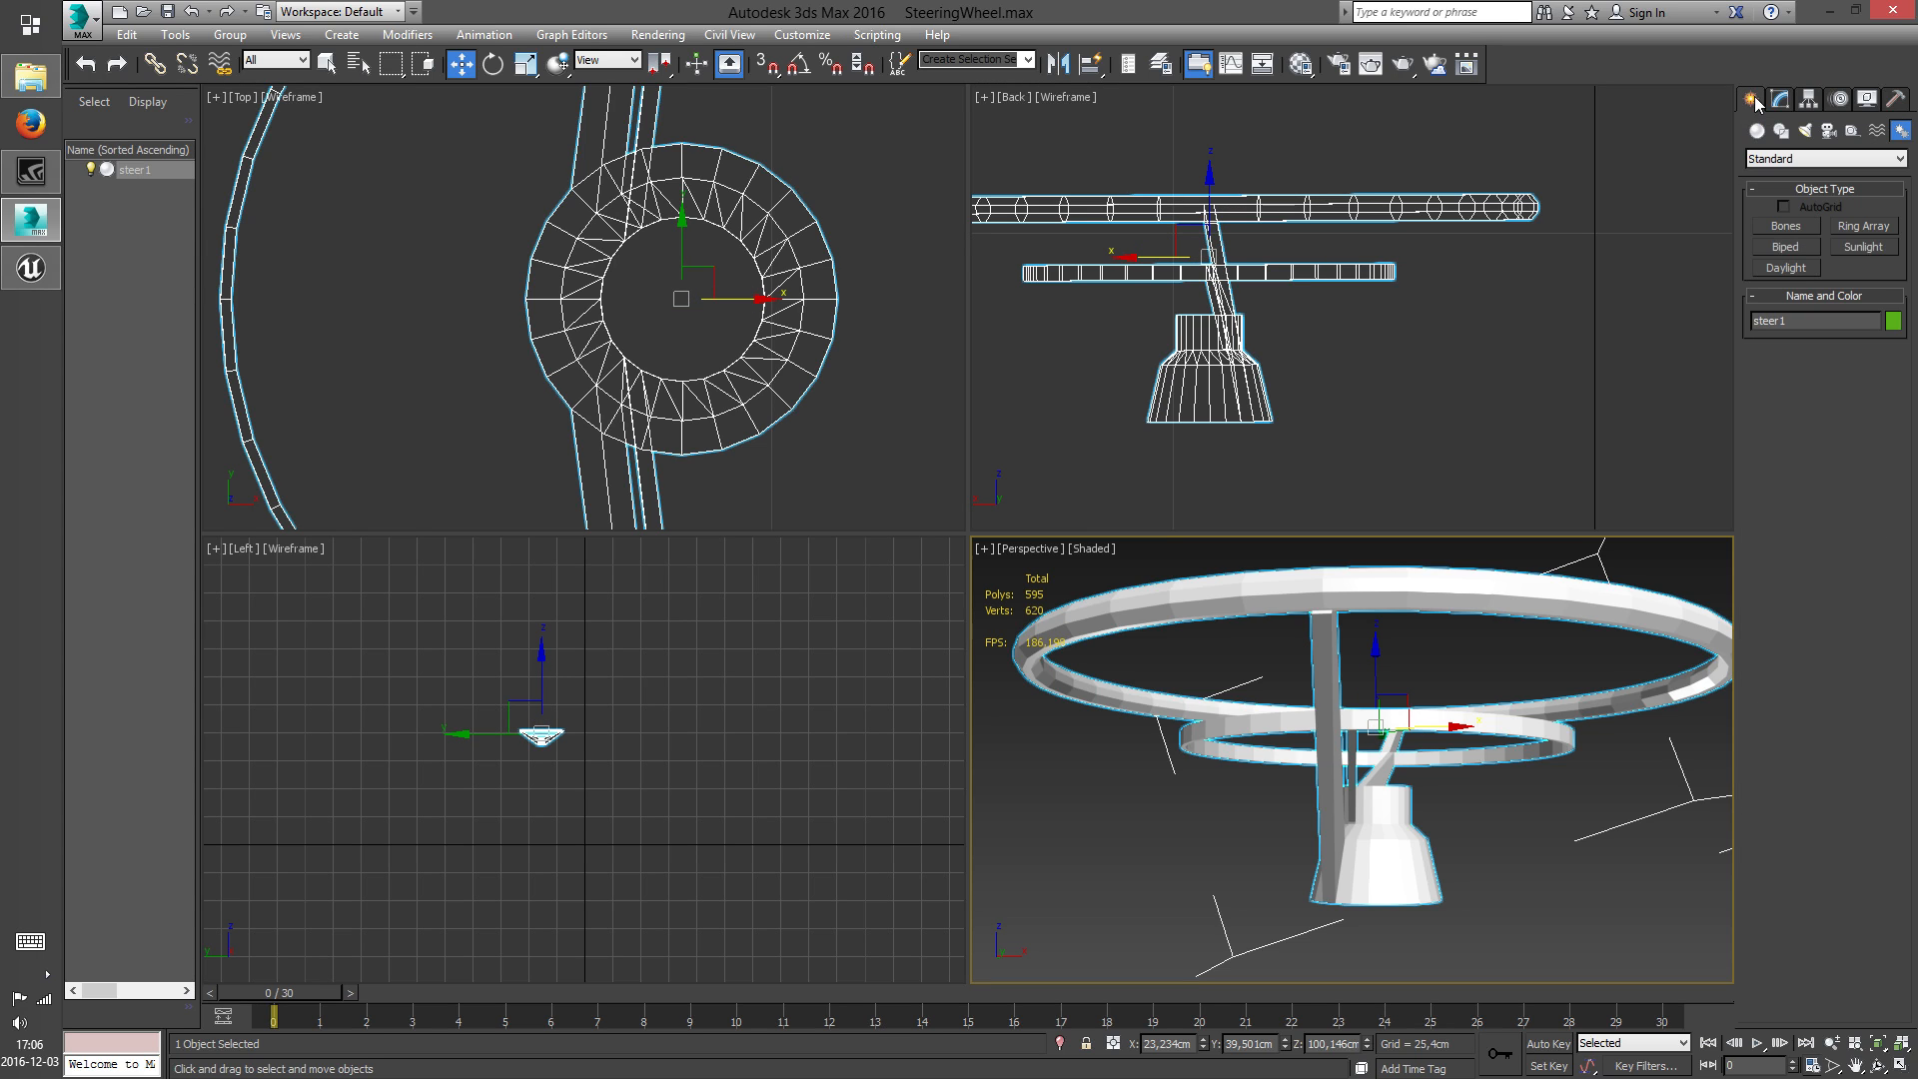
Align the steering wheel's pivot to the world axes
scroll(656, 350, down, 3)
scroll(1156, 325, up, 3)
click(1809, 100)
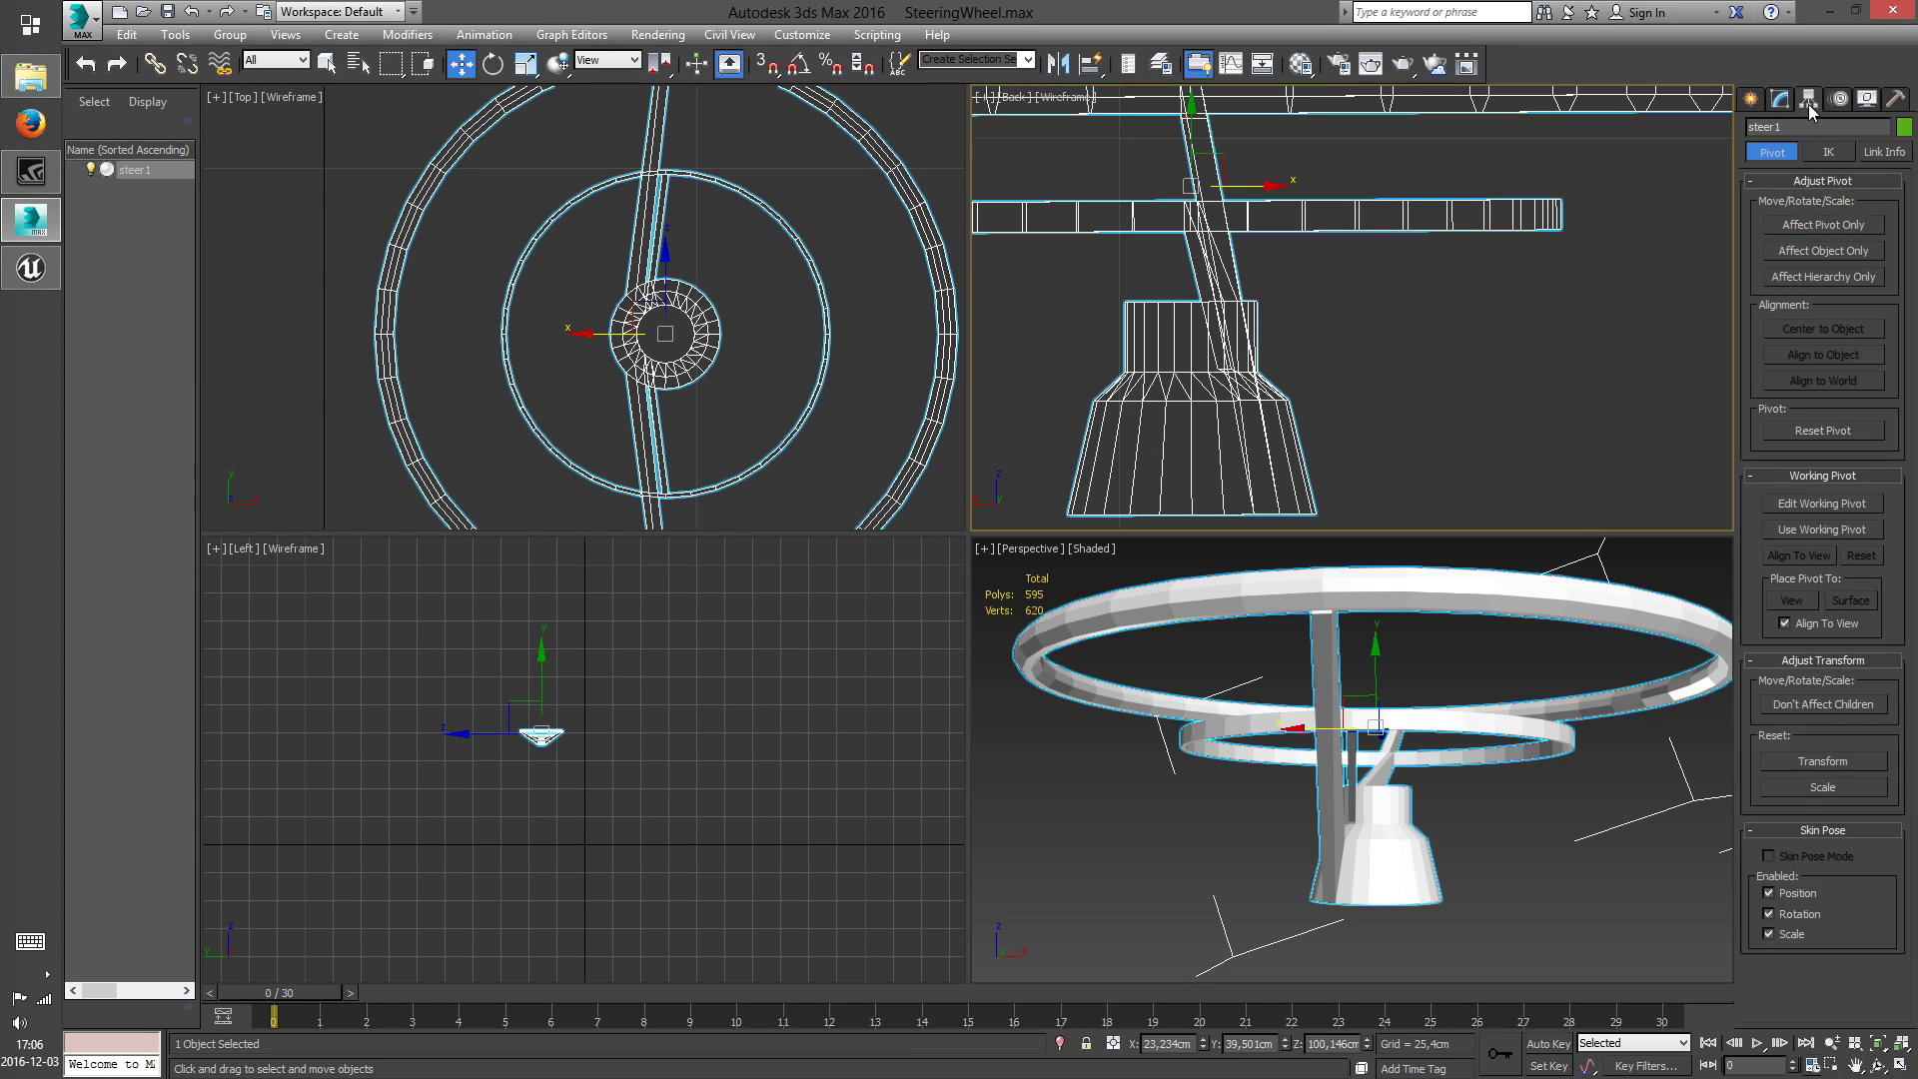
click(1834, 227)
scroll(1343, 291, down, 3)
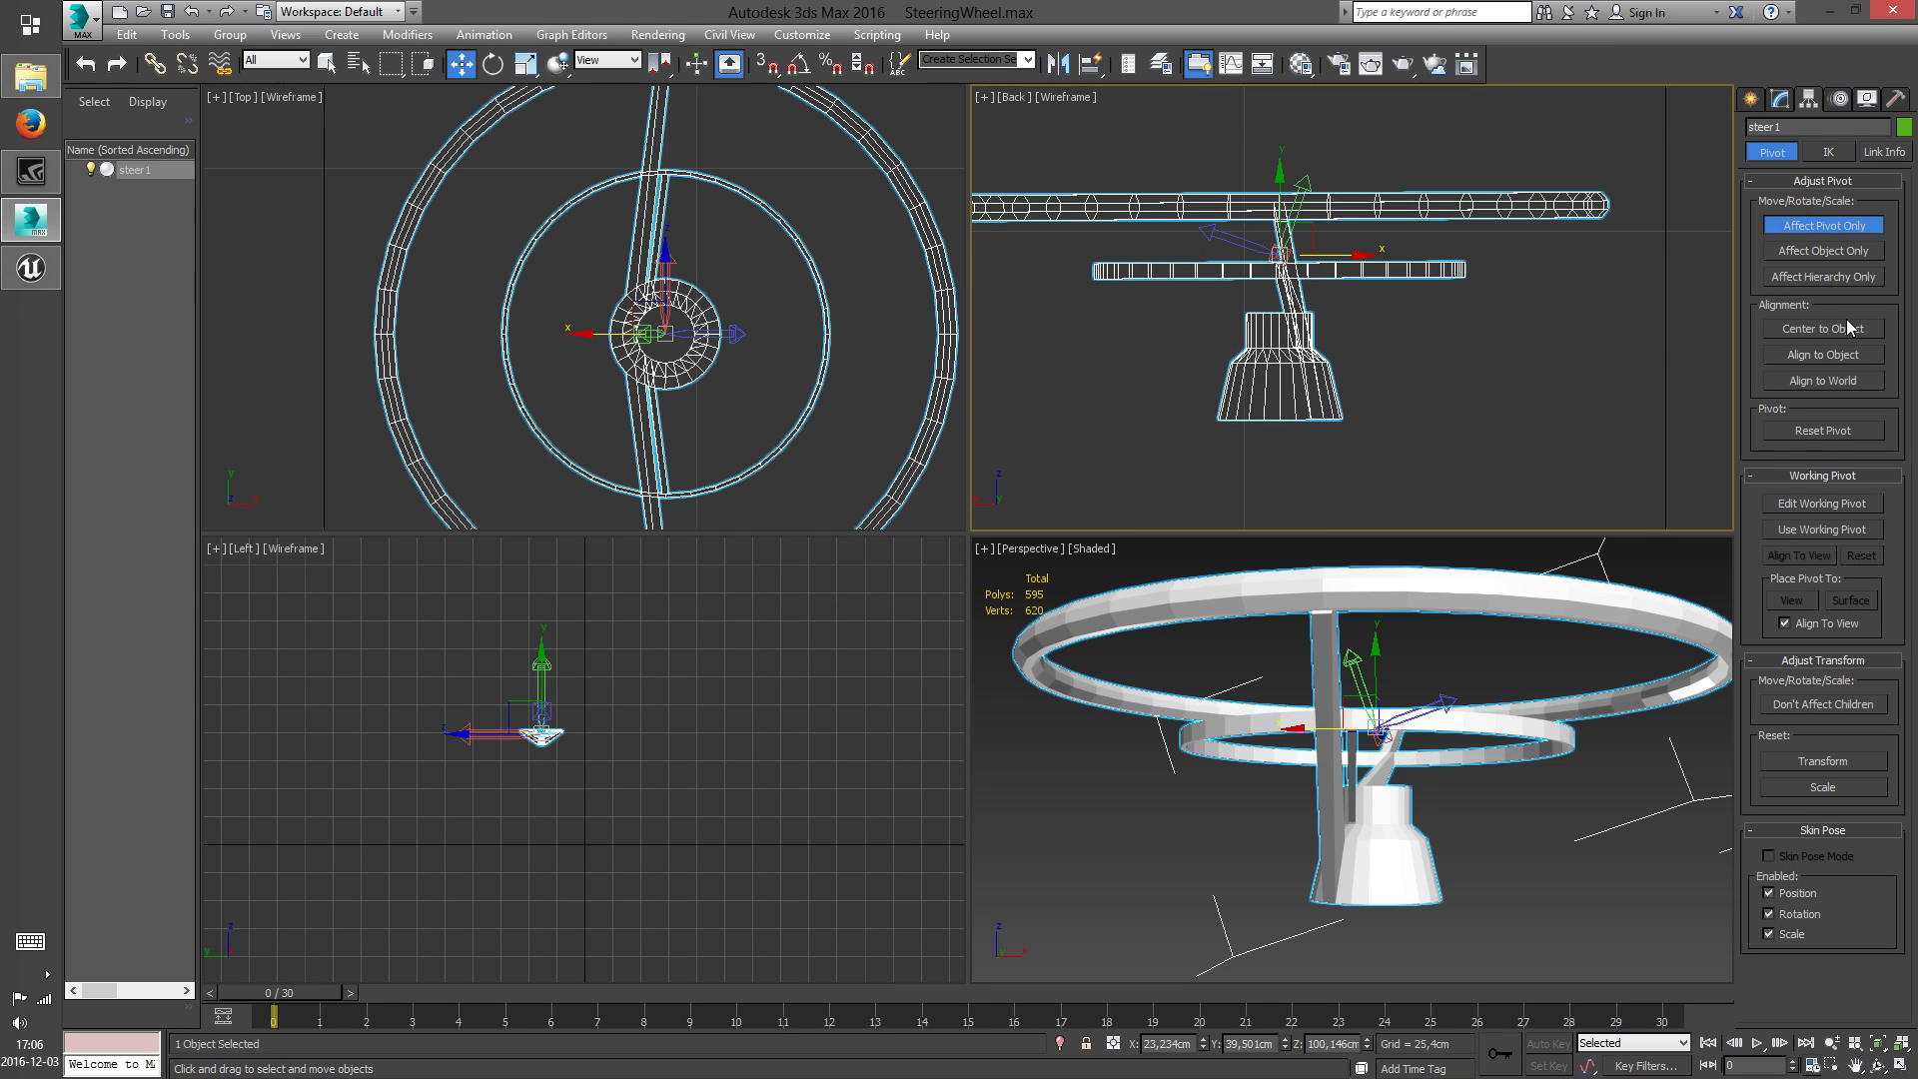
click(1841, 381)
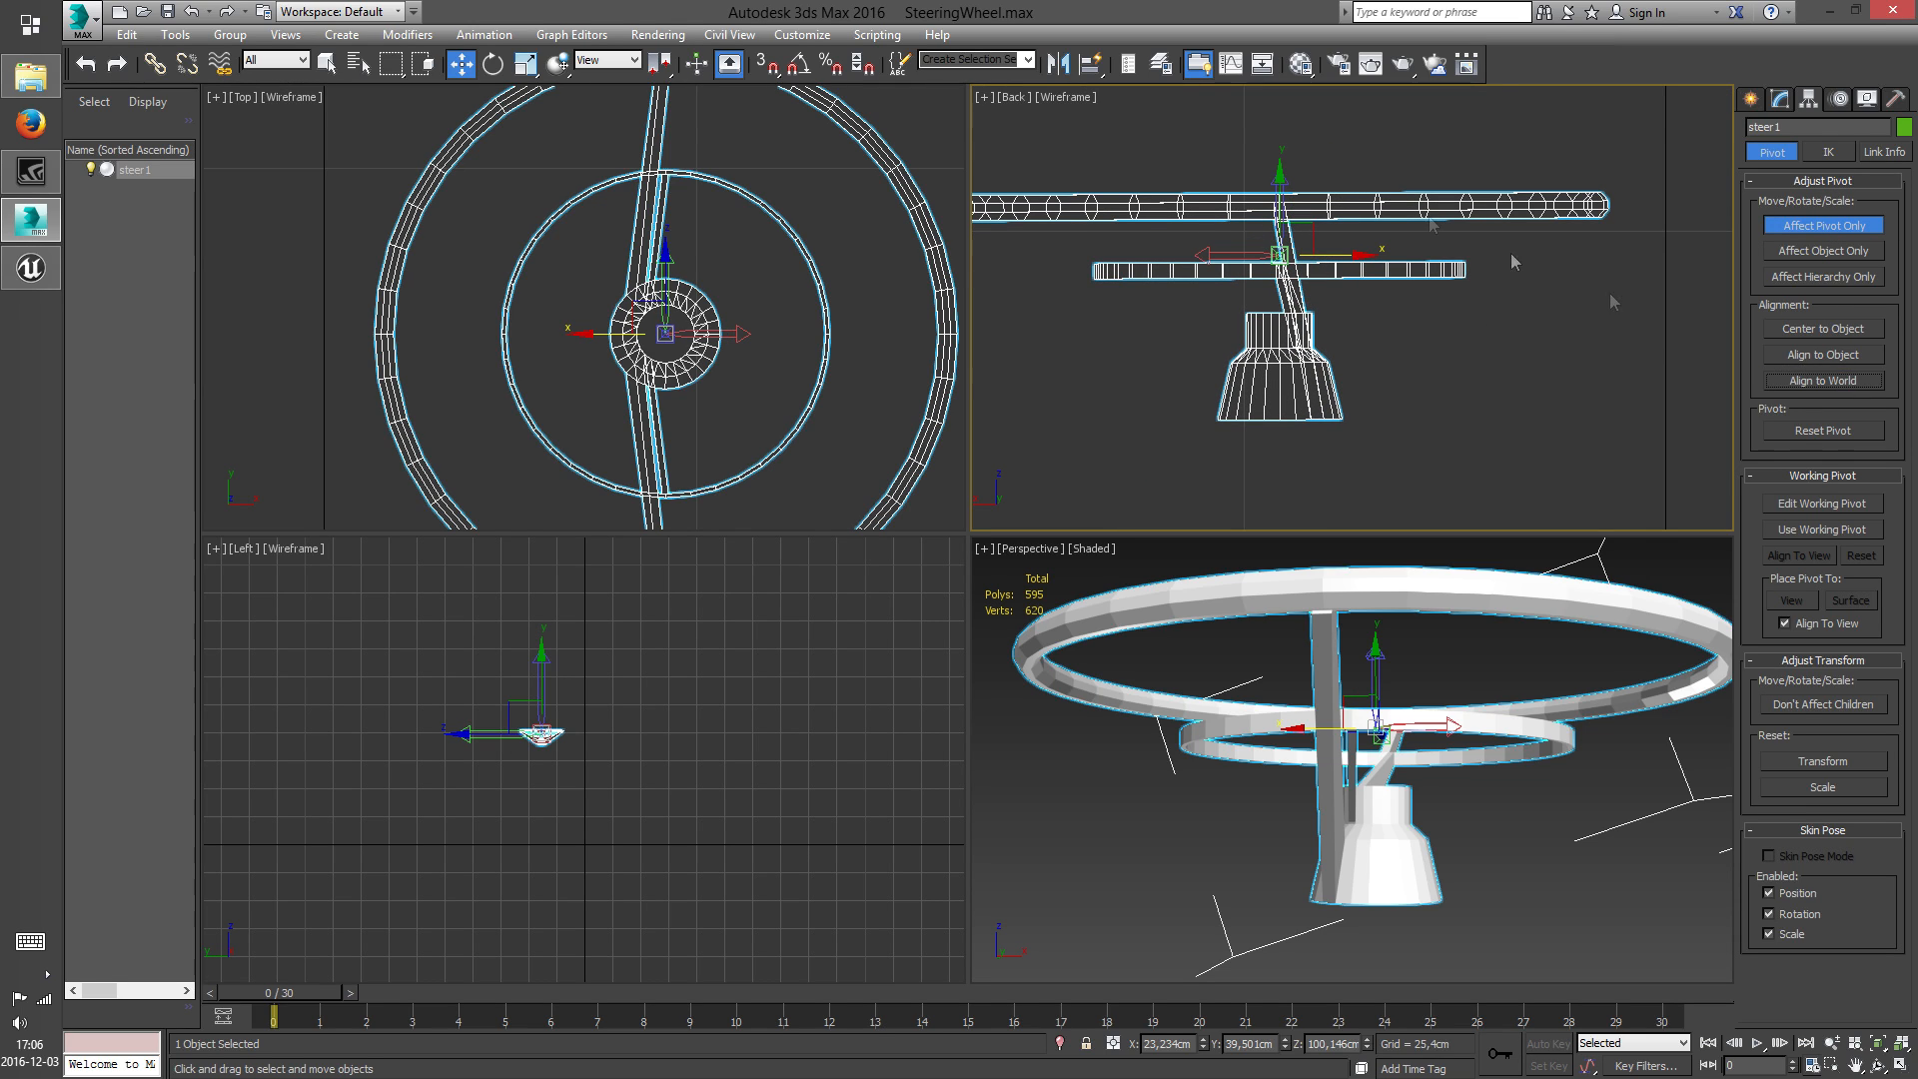
Lower the pivot to the hub's base at Z about 90.23 cm using vertex snapping, and leave pivot adjustment
drag(1282, 190, 1281, 345)
click(766, 63)
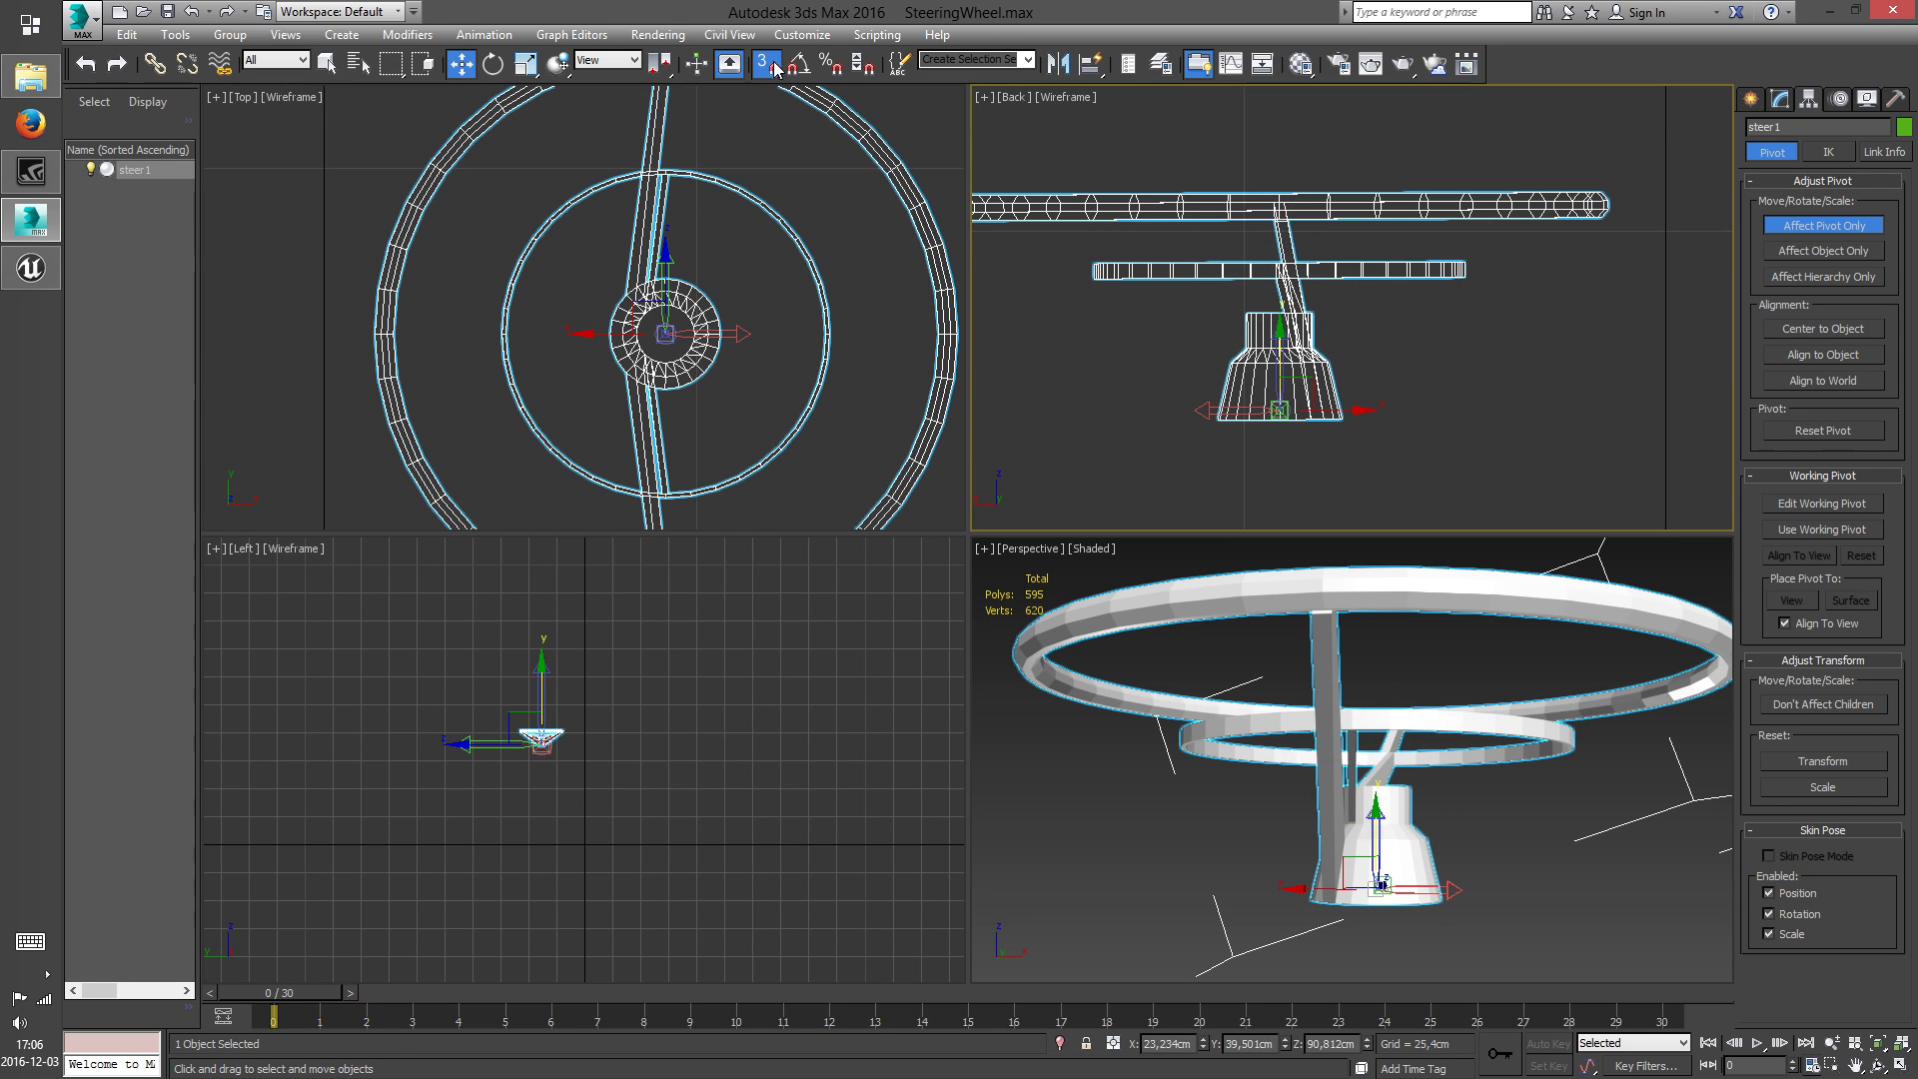
scroll(1287, 448, up, 4)
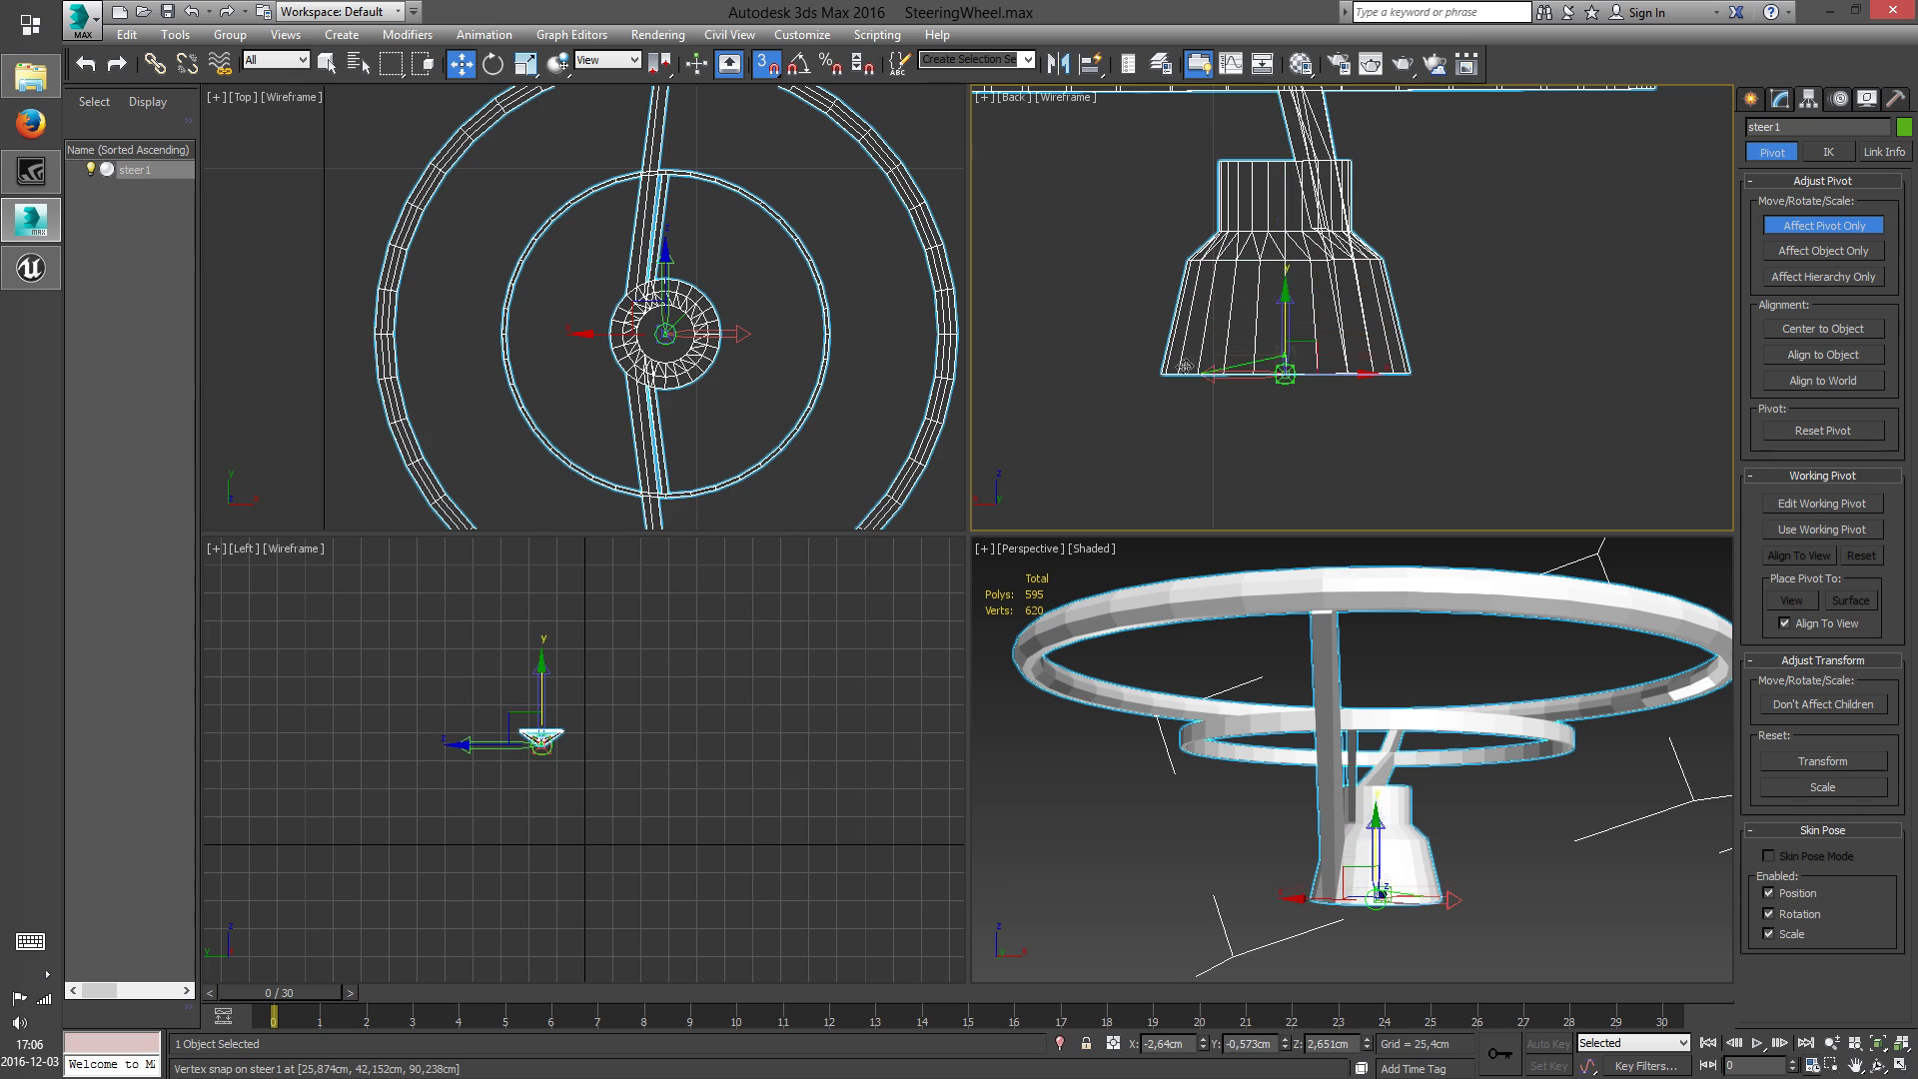
click(1356, 448)
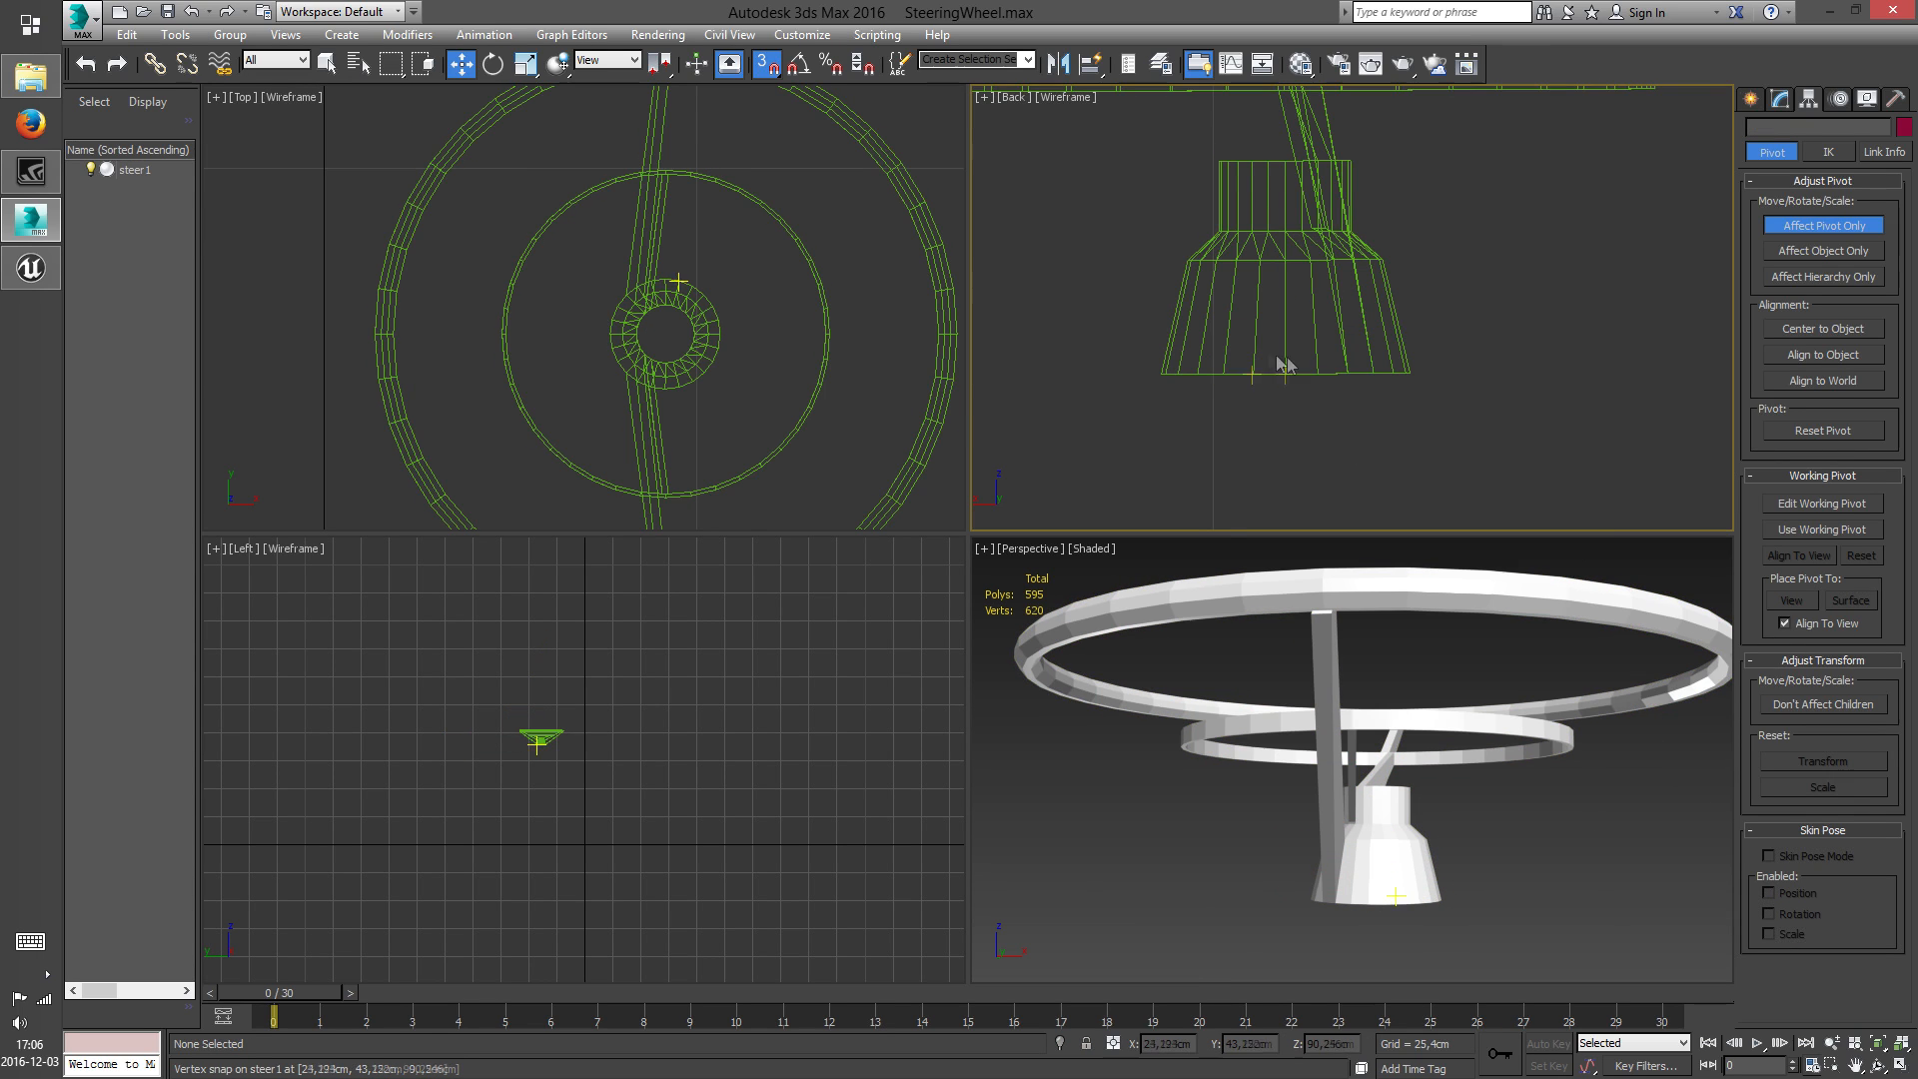
click(1829, 224)
click(1751, 99)
Turn off snapping and place the steering wheel at the world origin with X, Y and Z set to 0, and deselect it
click(1402, 288)
click(767, 63)
middle_drag(785, 679, 811, 643)
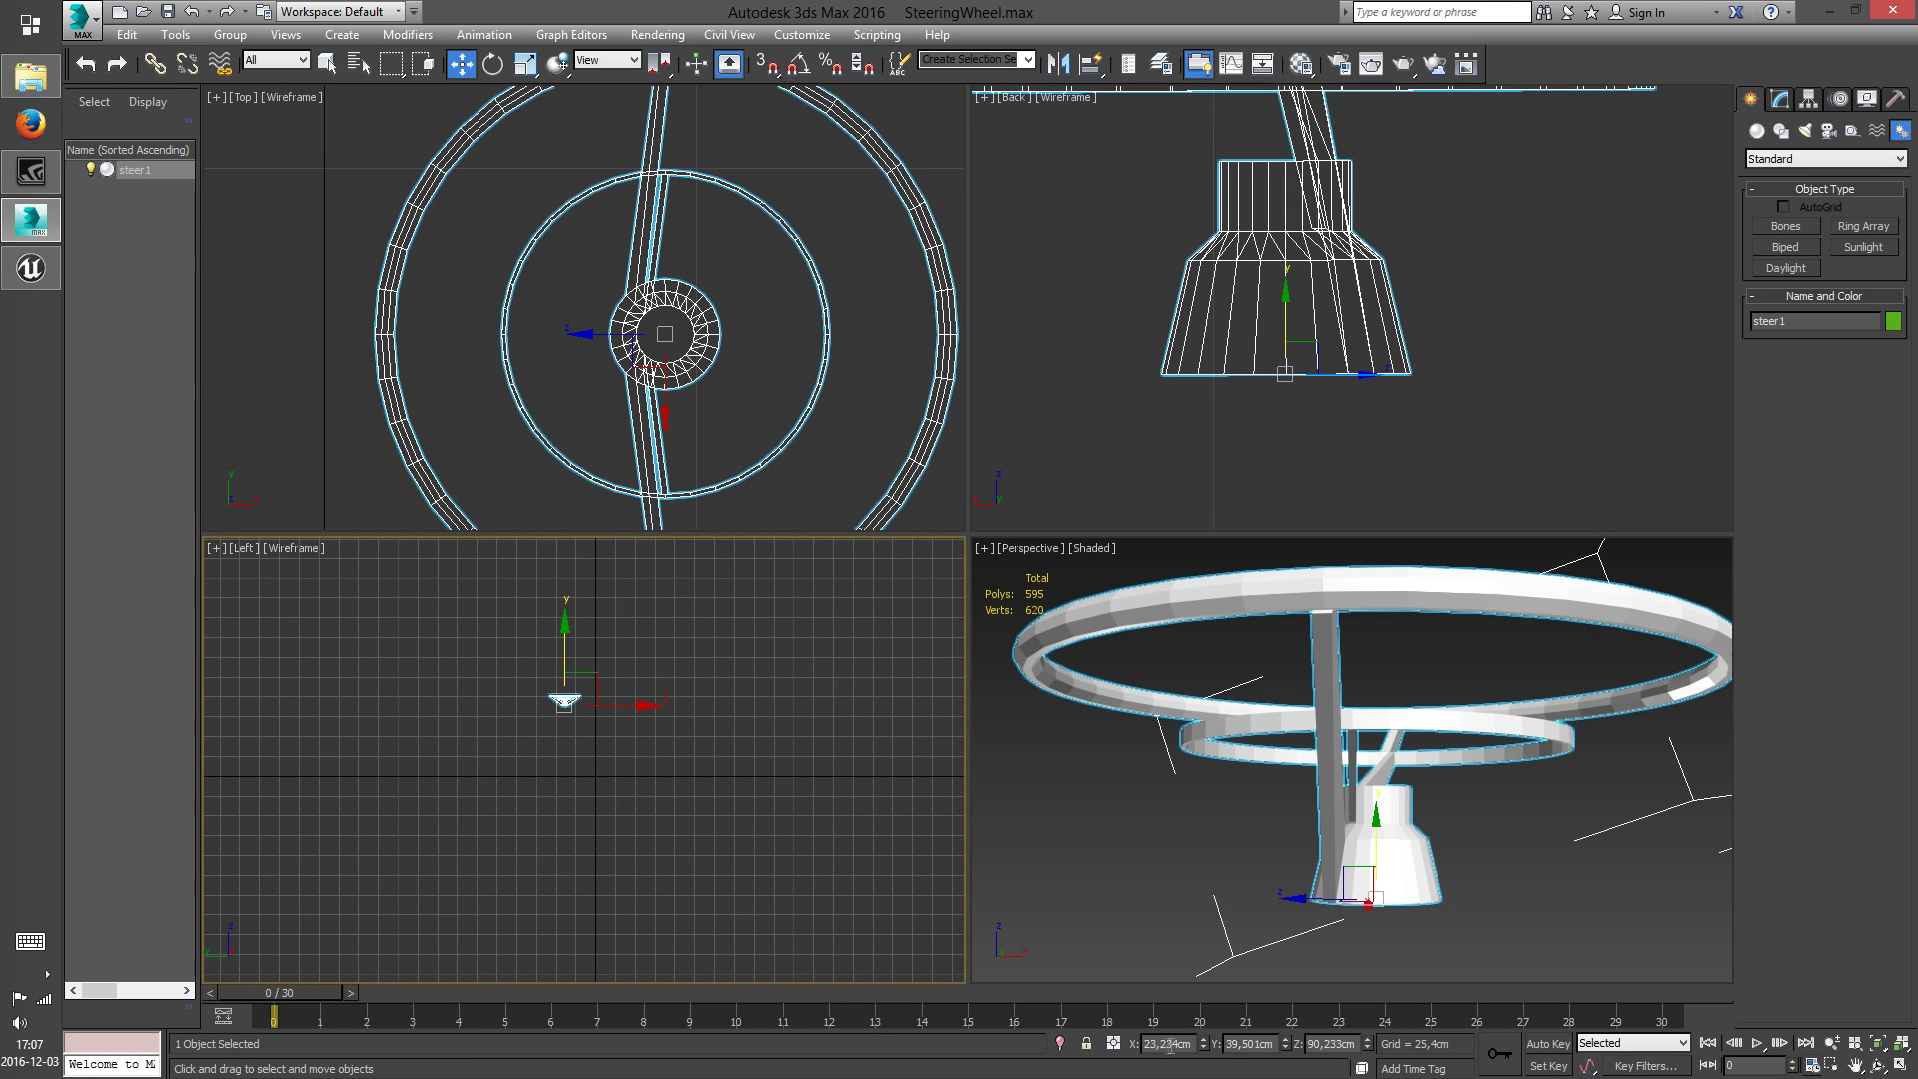
text(0)
key(Tab)
text(0)
key(Tab)
text(0)
middle_drag(1354, 865, 1375, 784)
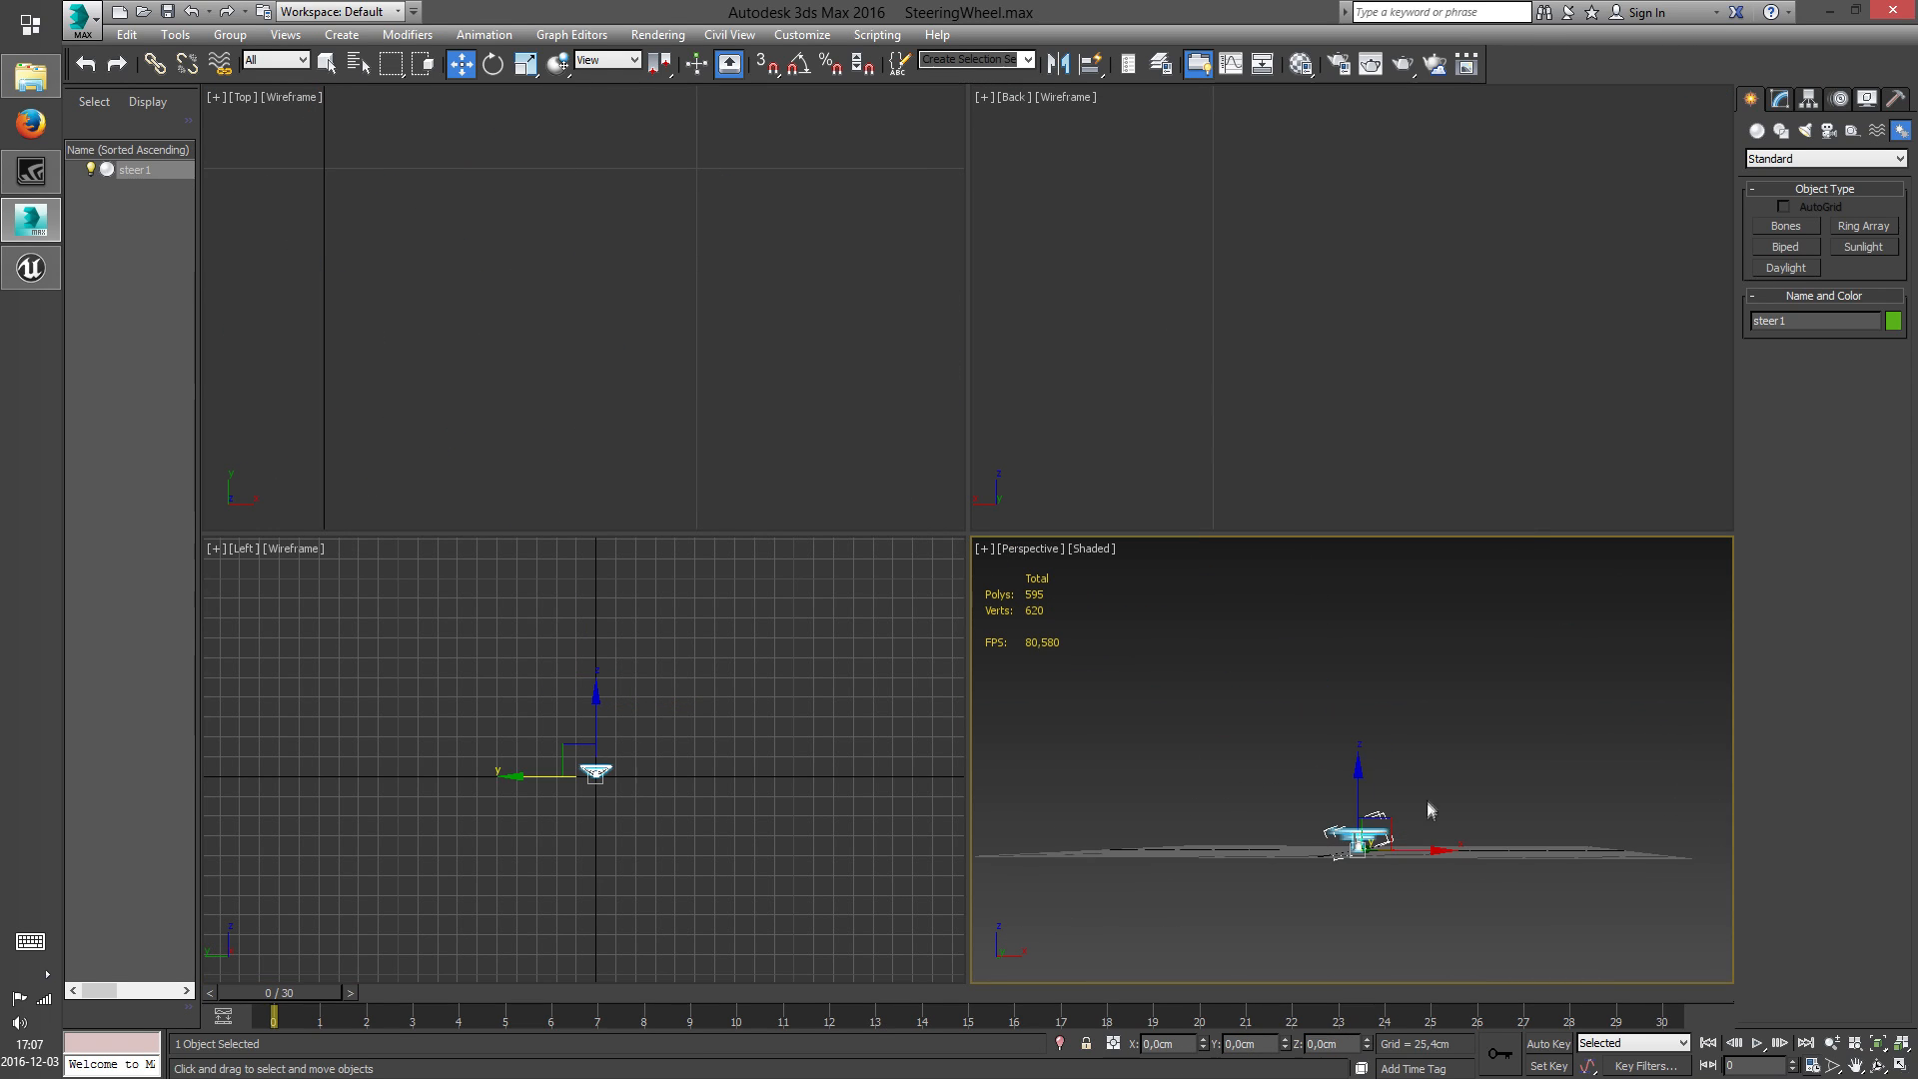
click(1878, 1065)
drag(1364, 879, 1389, 739)
right_click(1389, 739)
click(1538, 711)
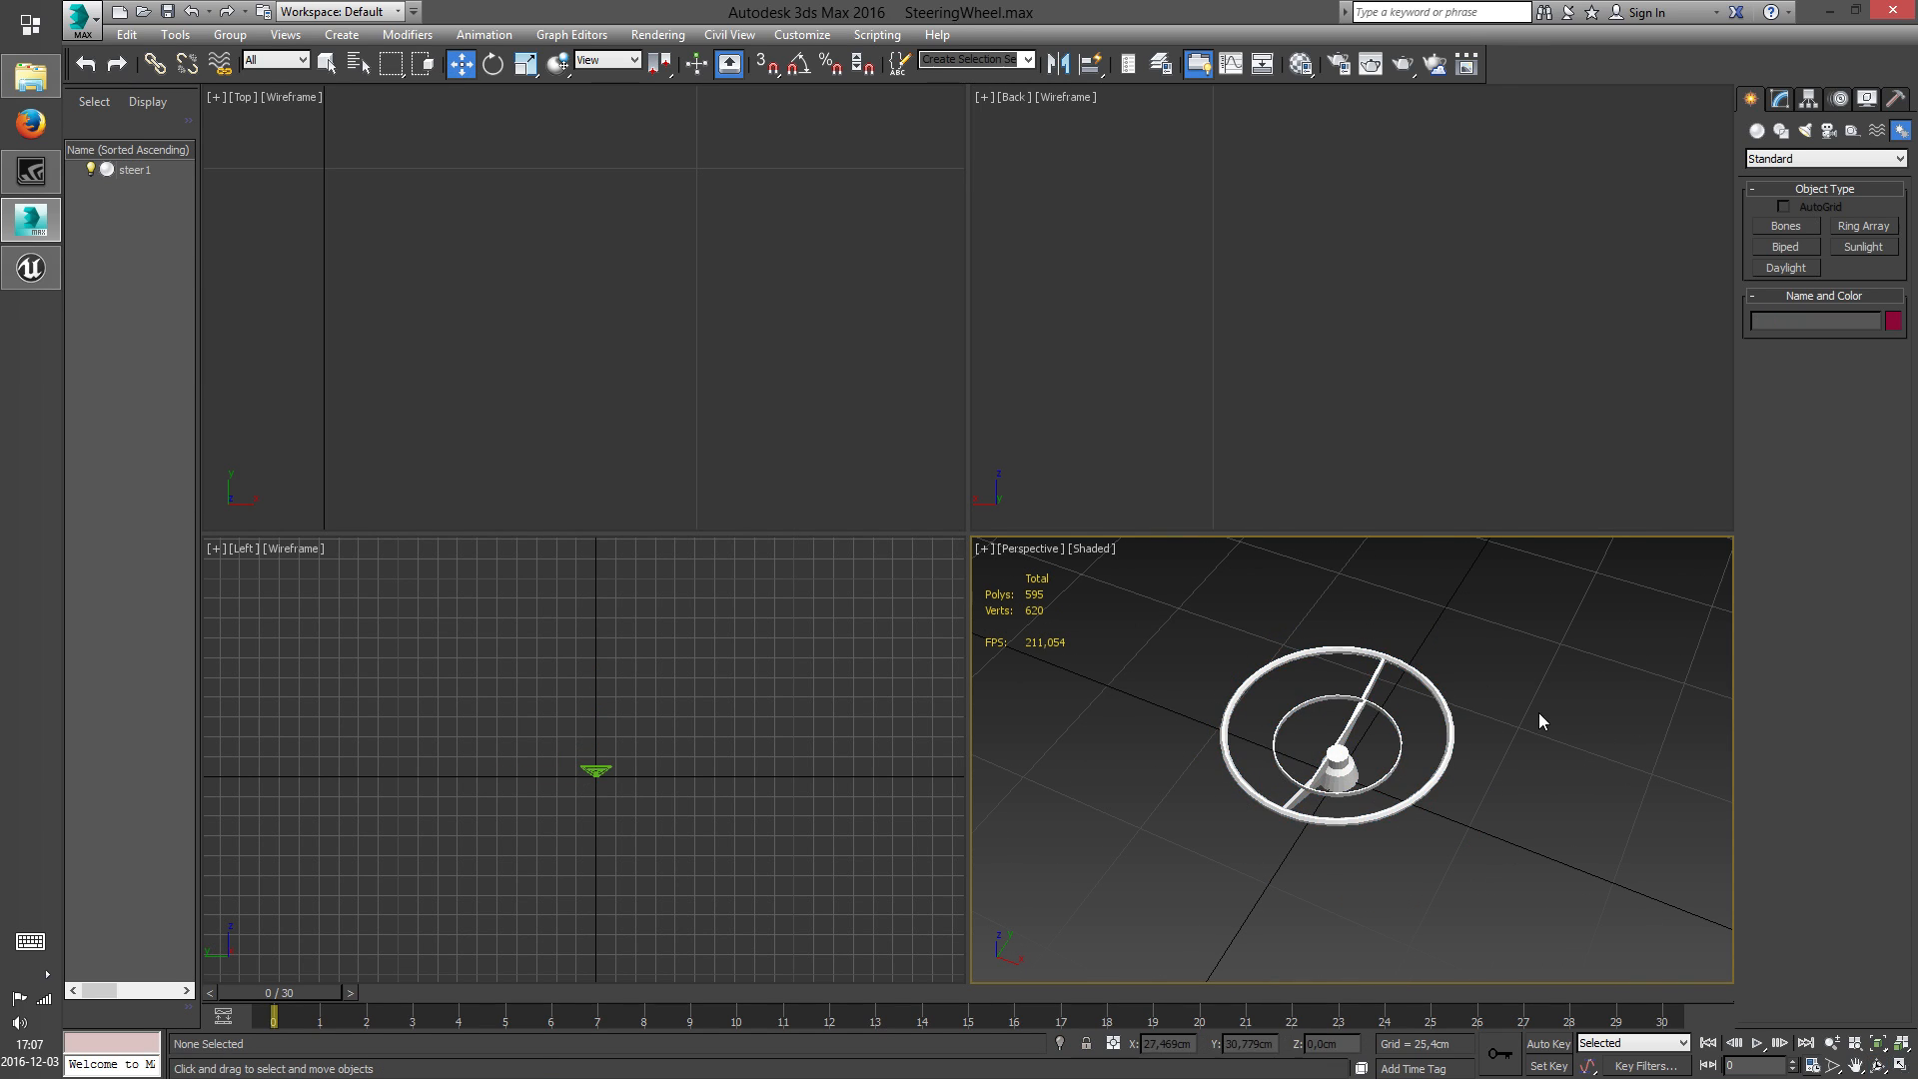
Export the steering wheel to the Desktop as SM_CBA57_SteeringWheel.FBX
click(82, 18)
click(133, 341)
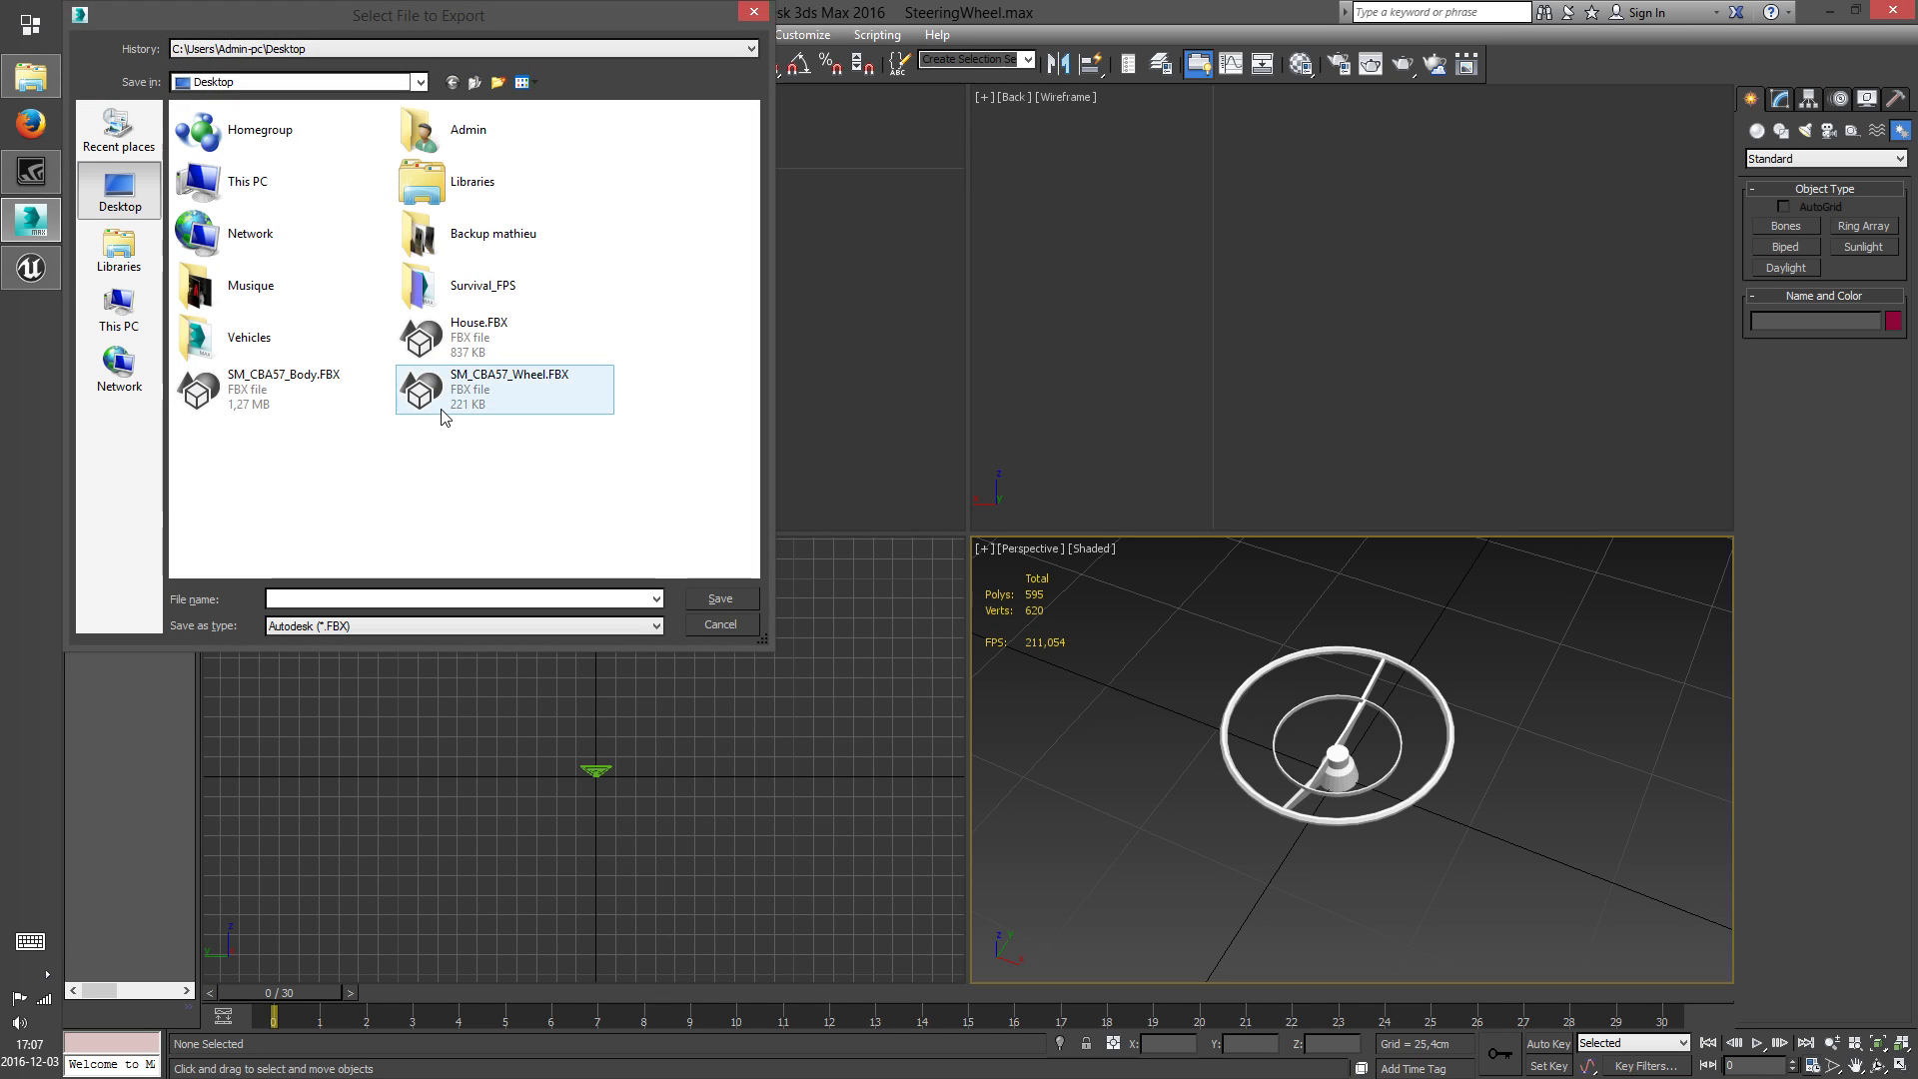
click(430, 391)
click(331, 600)
click(330, 600)
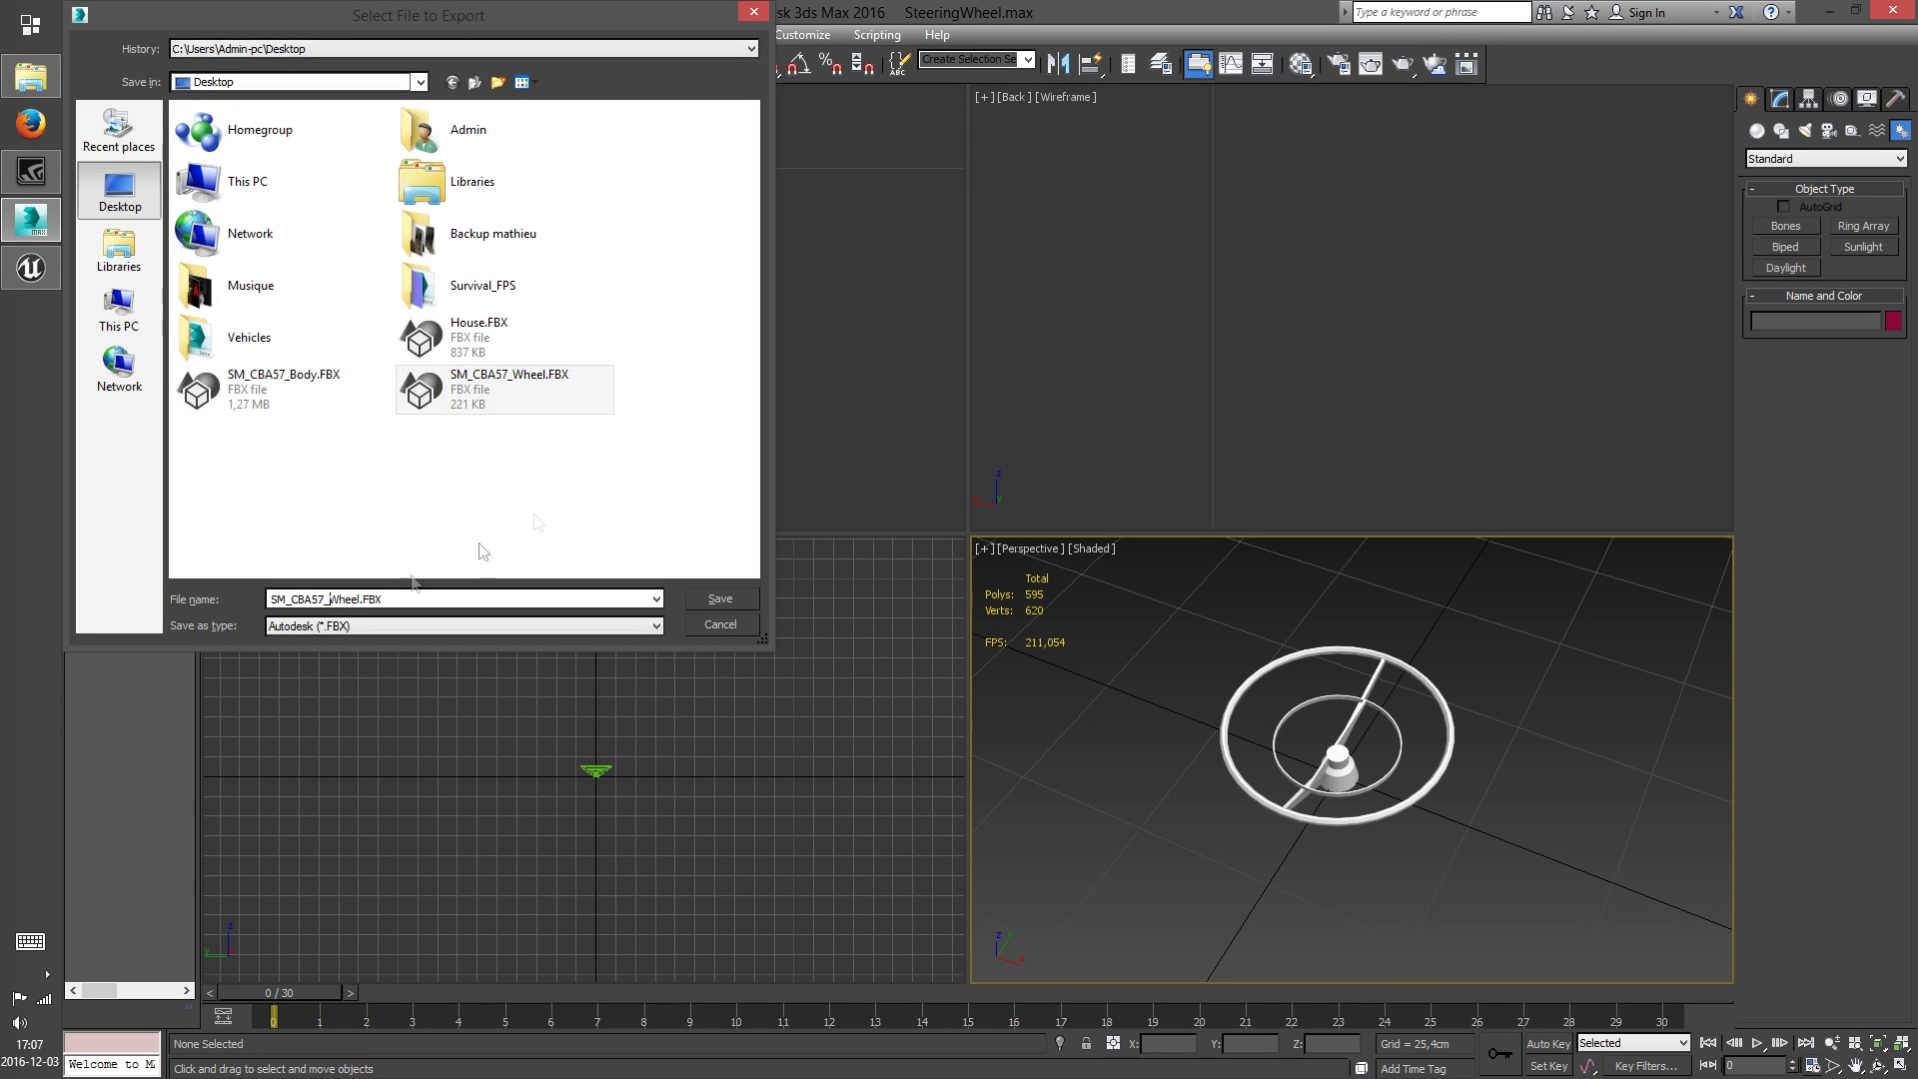
text(Steering)
click(727, 600)
click(1099, 801)
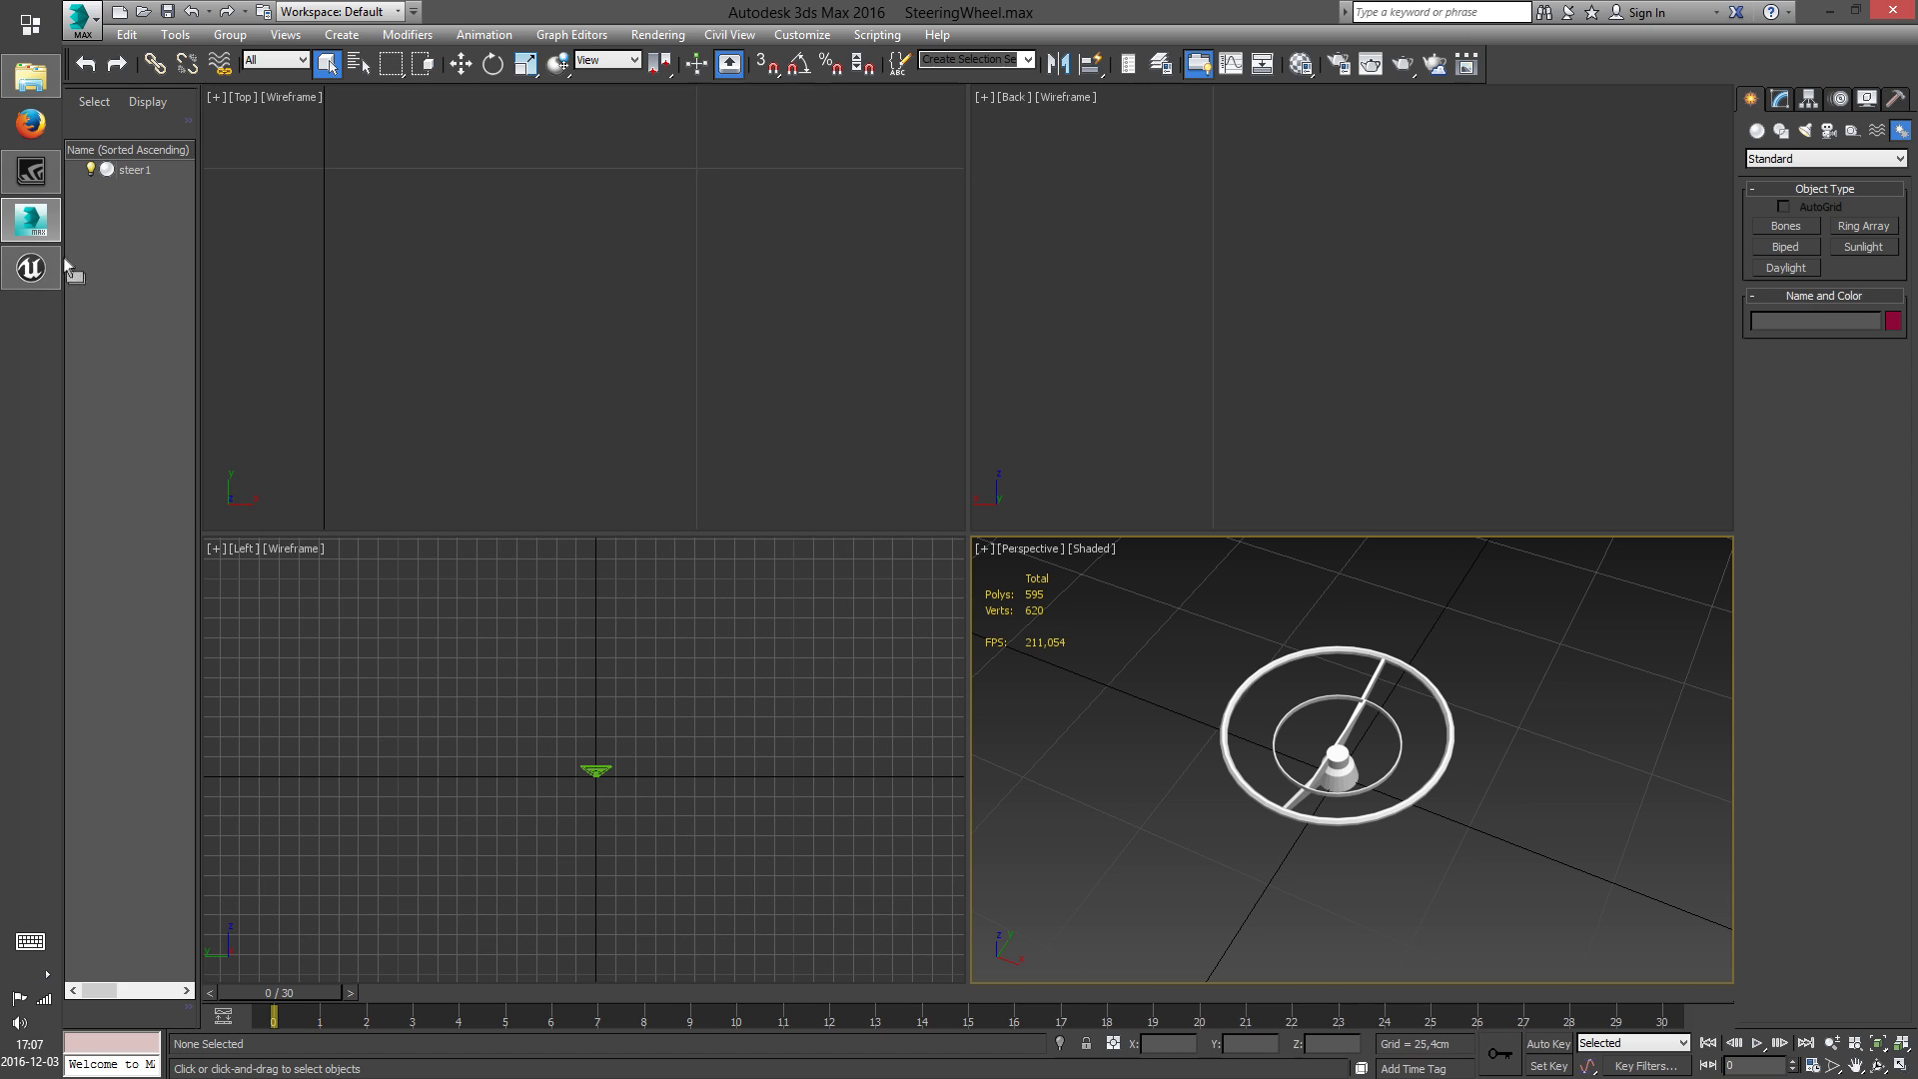
Switch to the Unreal Editor and create a folder named Chevrolet_Bel_Air_1957 inside Vehicles
click(47, 279)
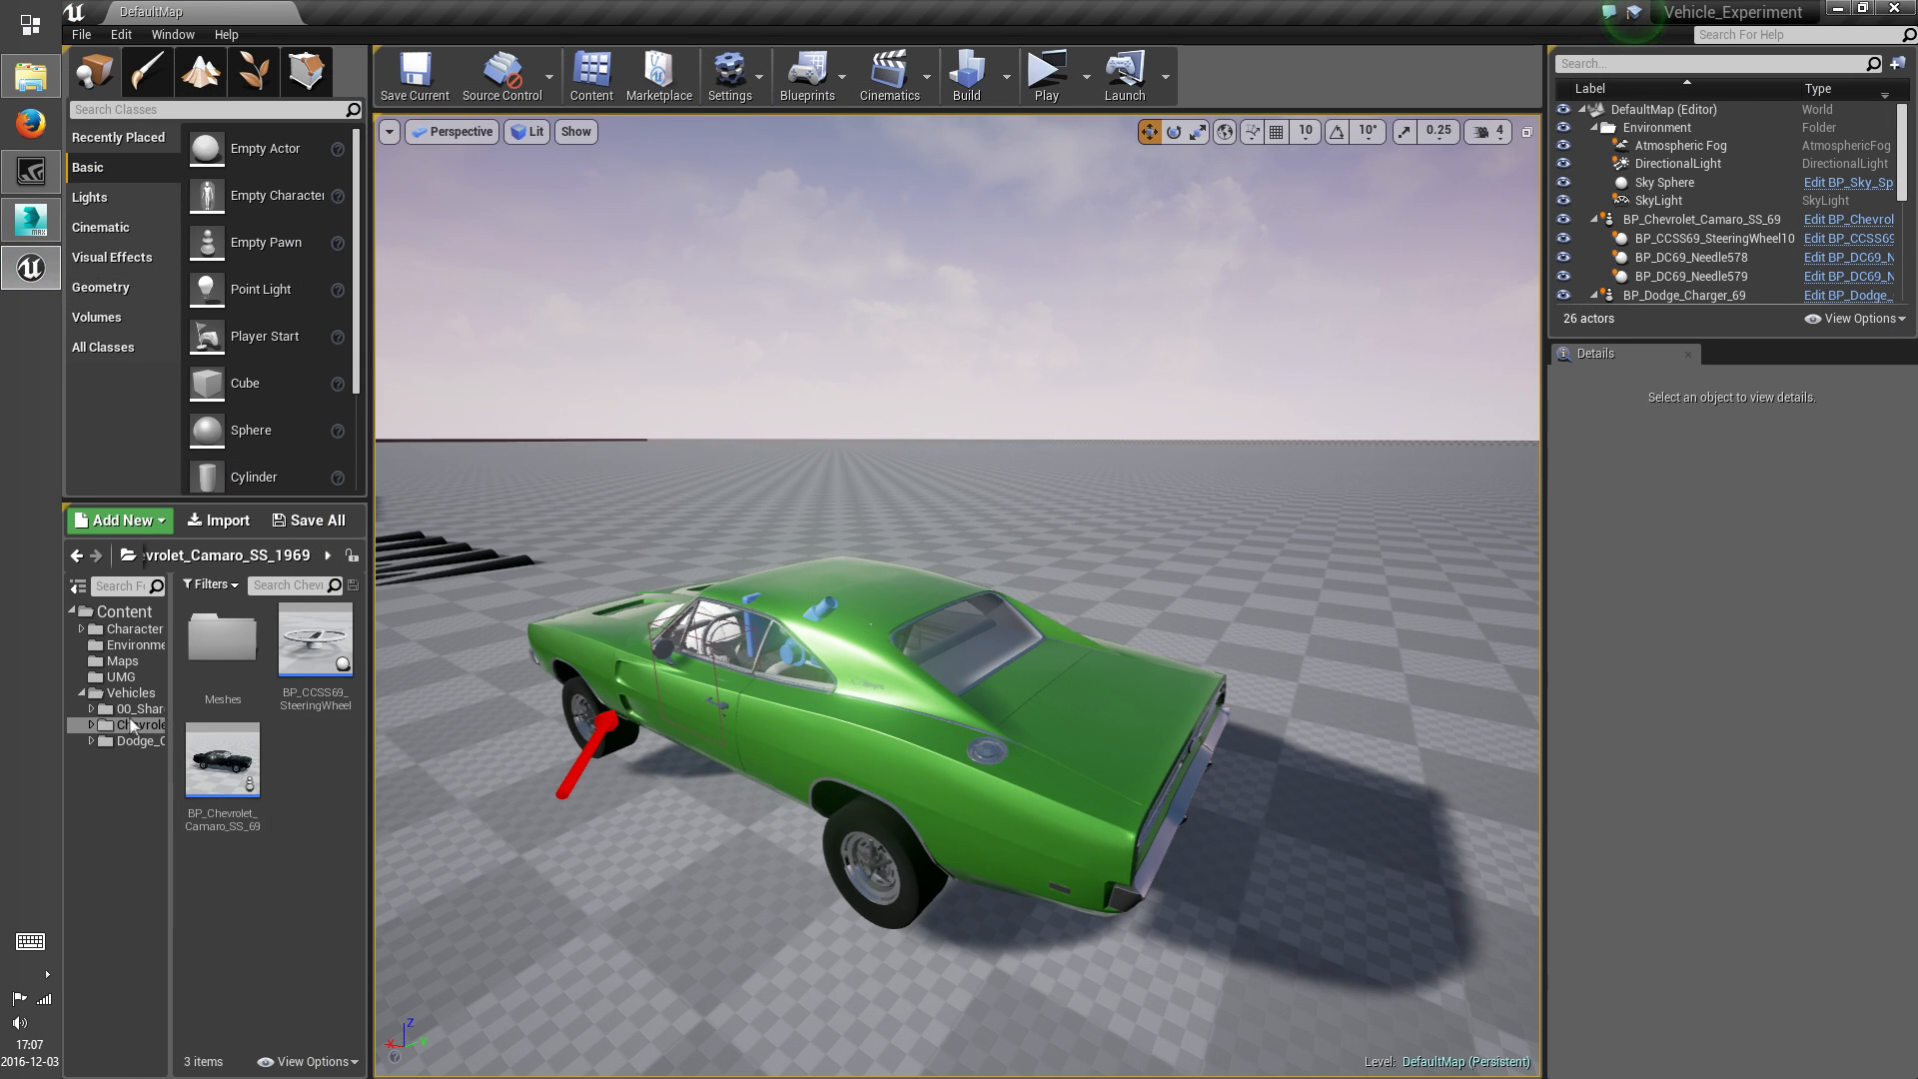
click(132, 739)
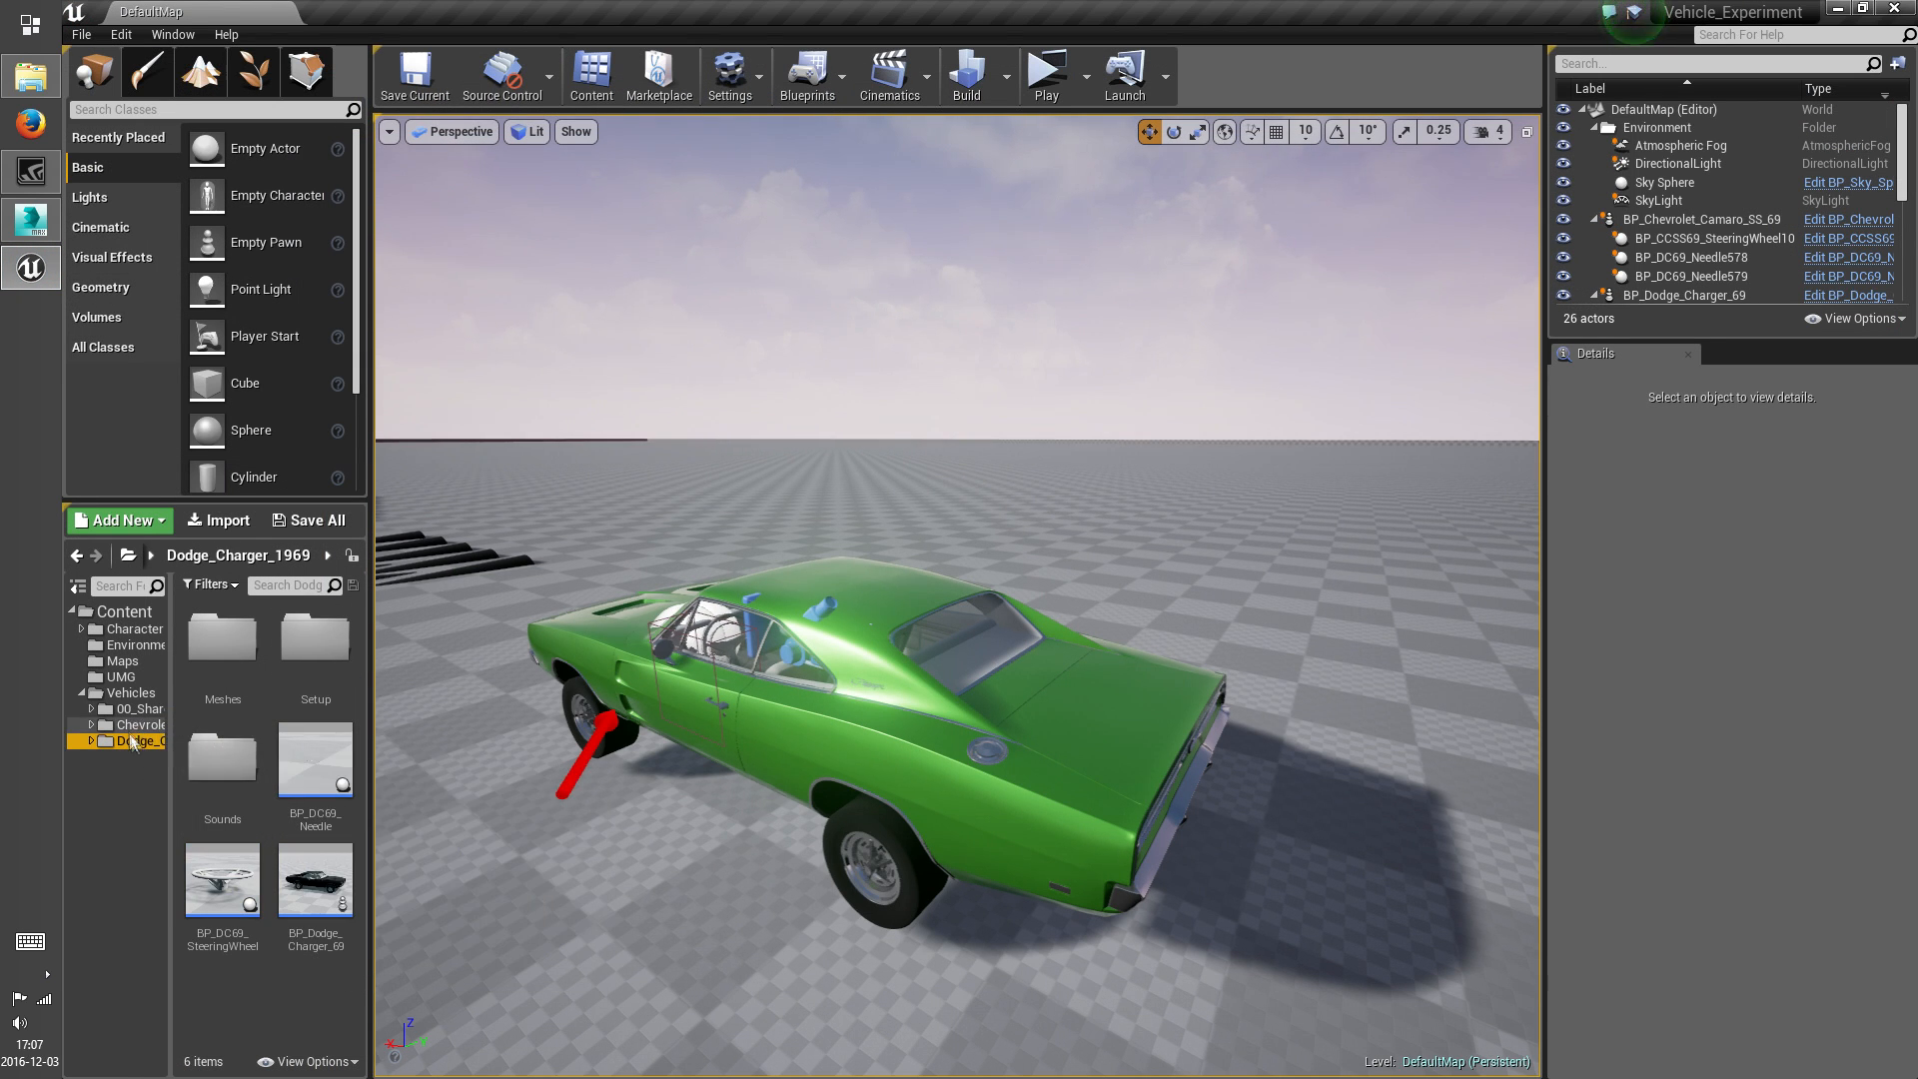
click(131, 693)
right_click(314, 794)
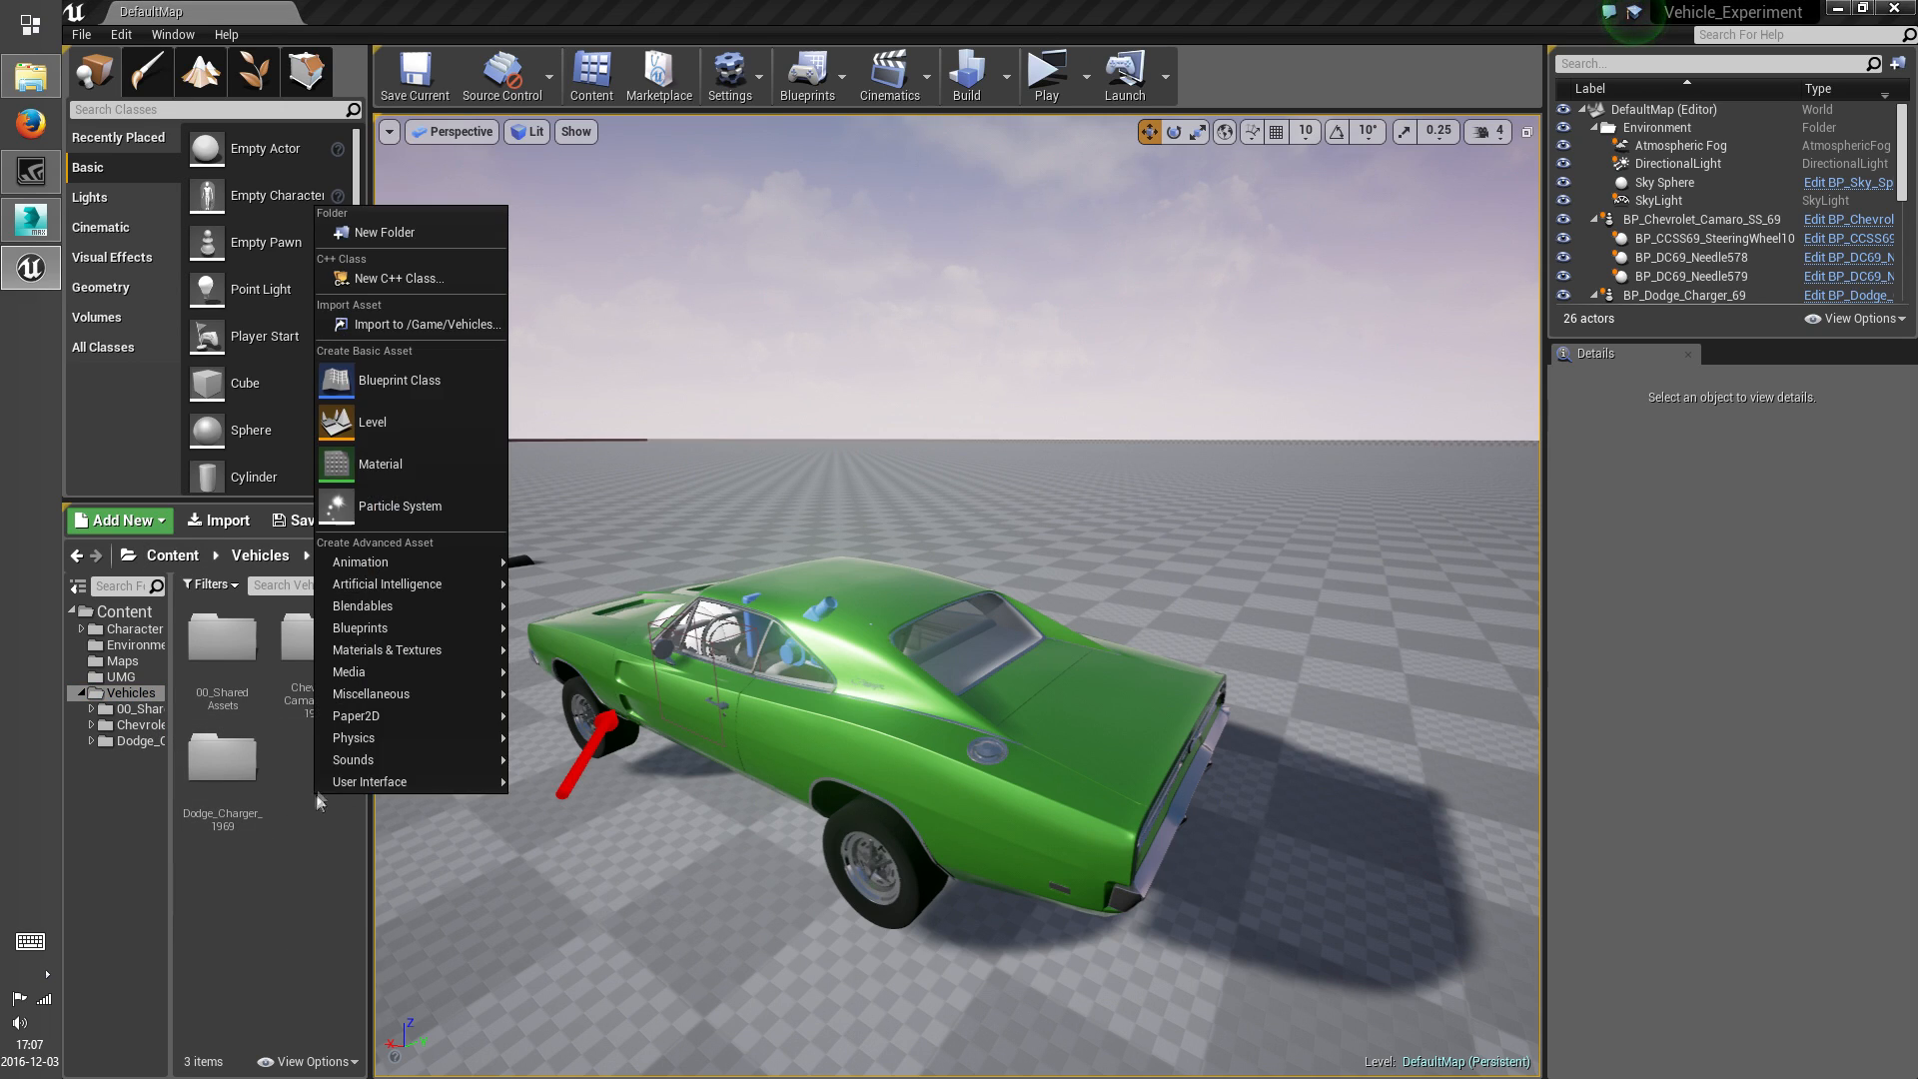
click(370, 233)
text(Chevrolet_)
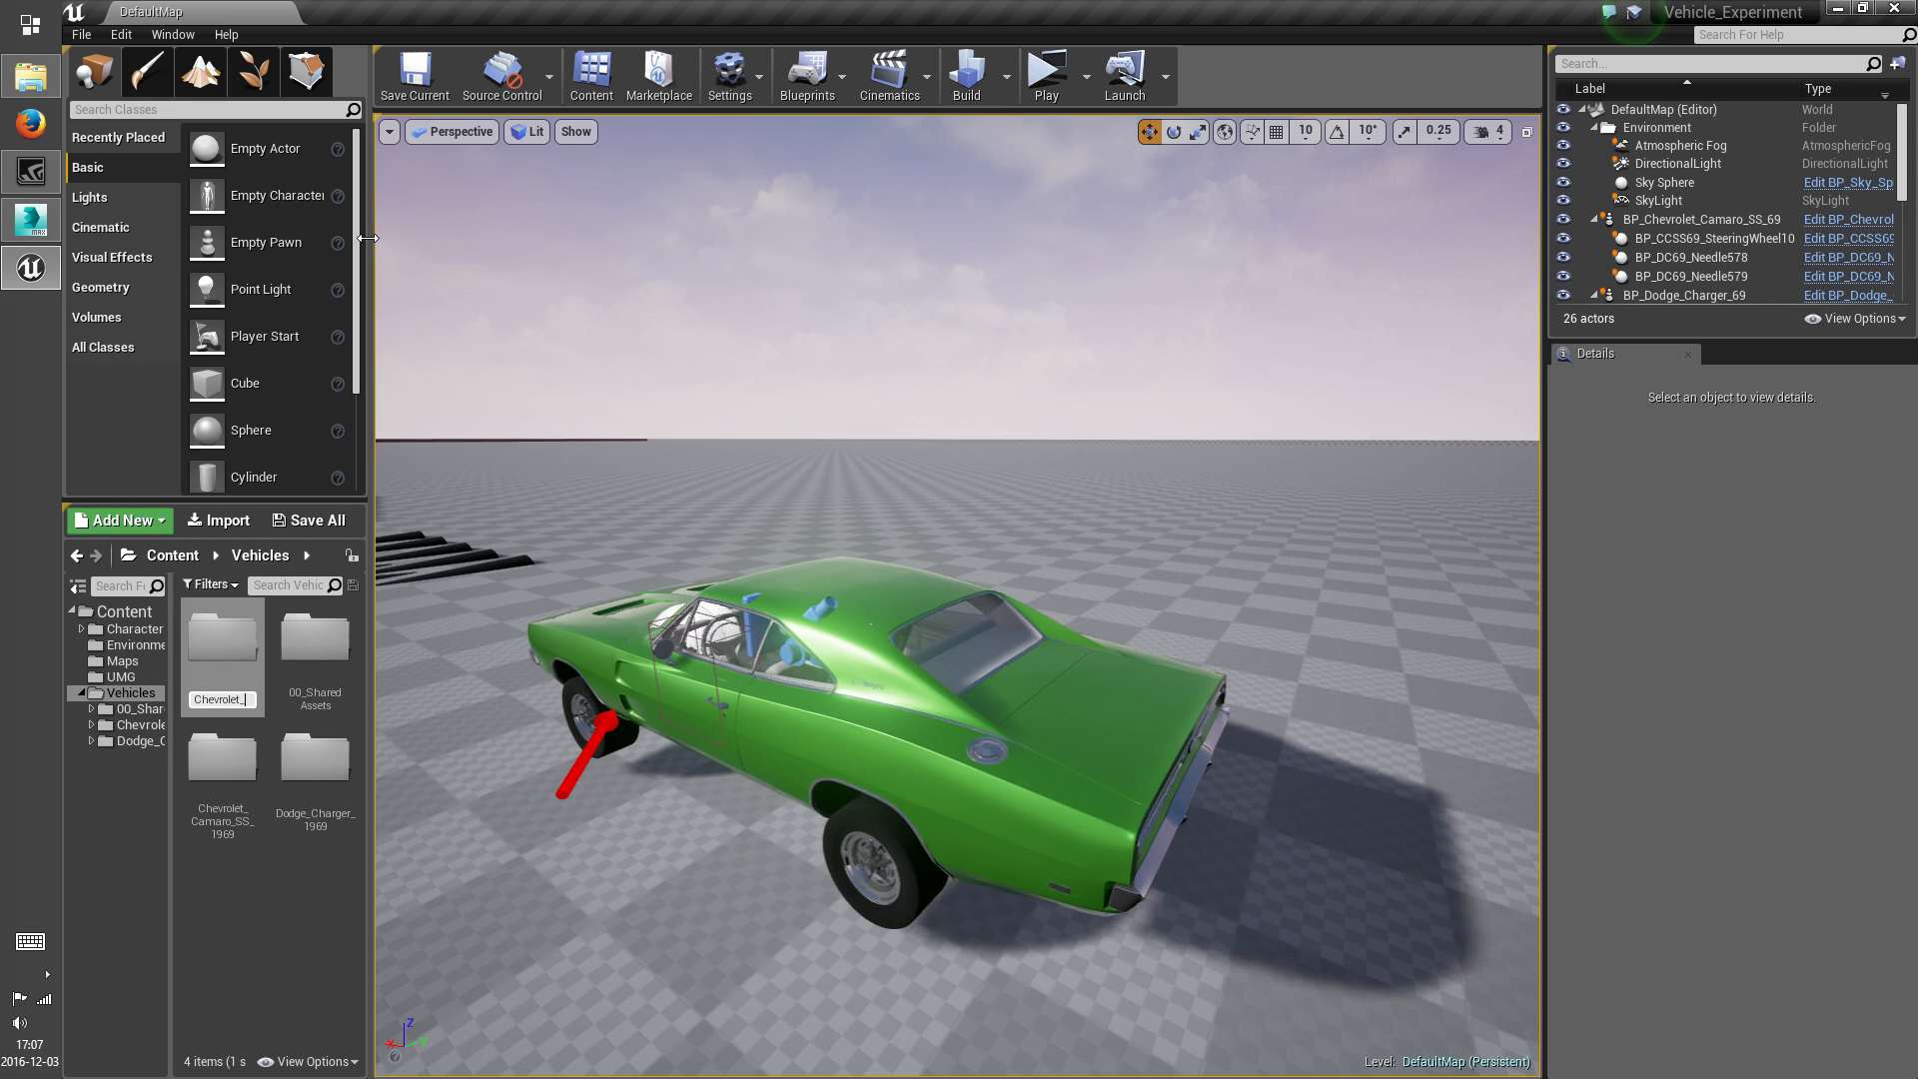
text(B)
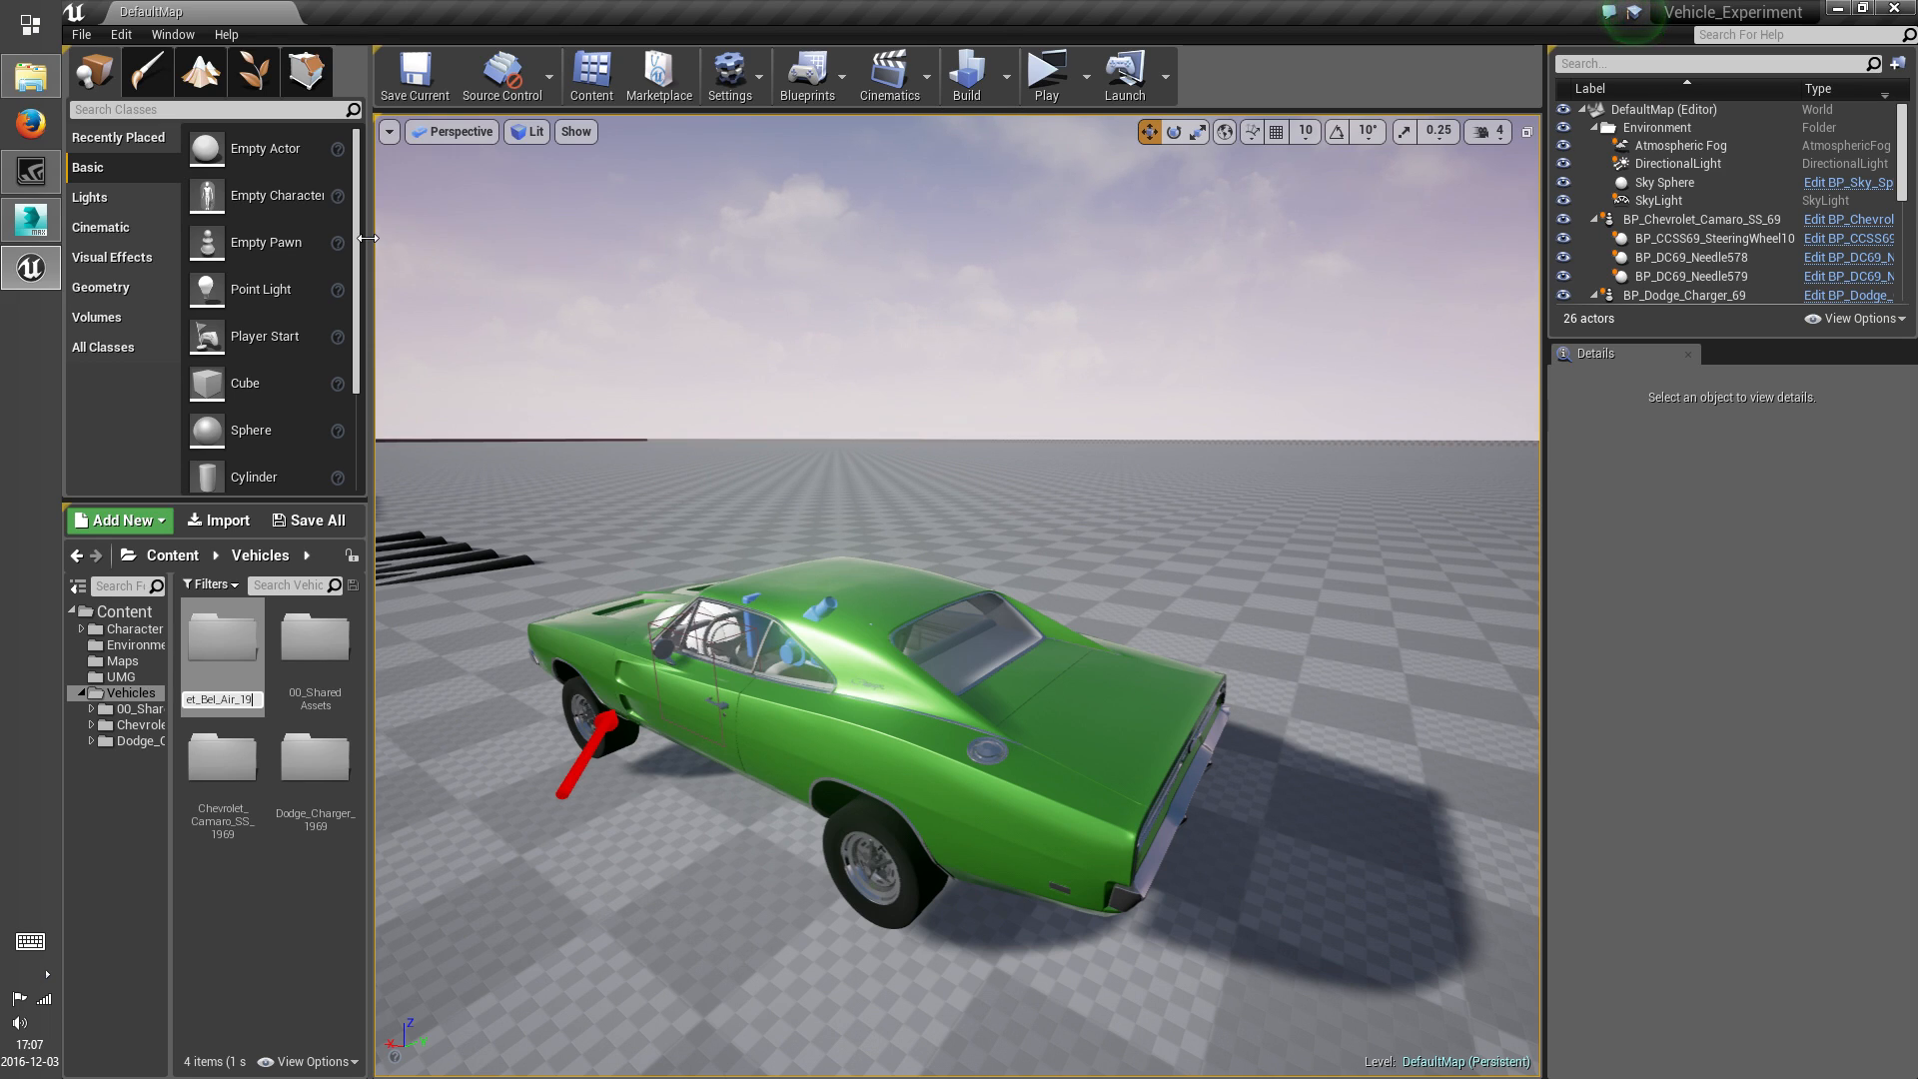
text(el_Air_1957)
key(Return)
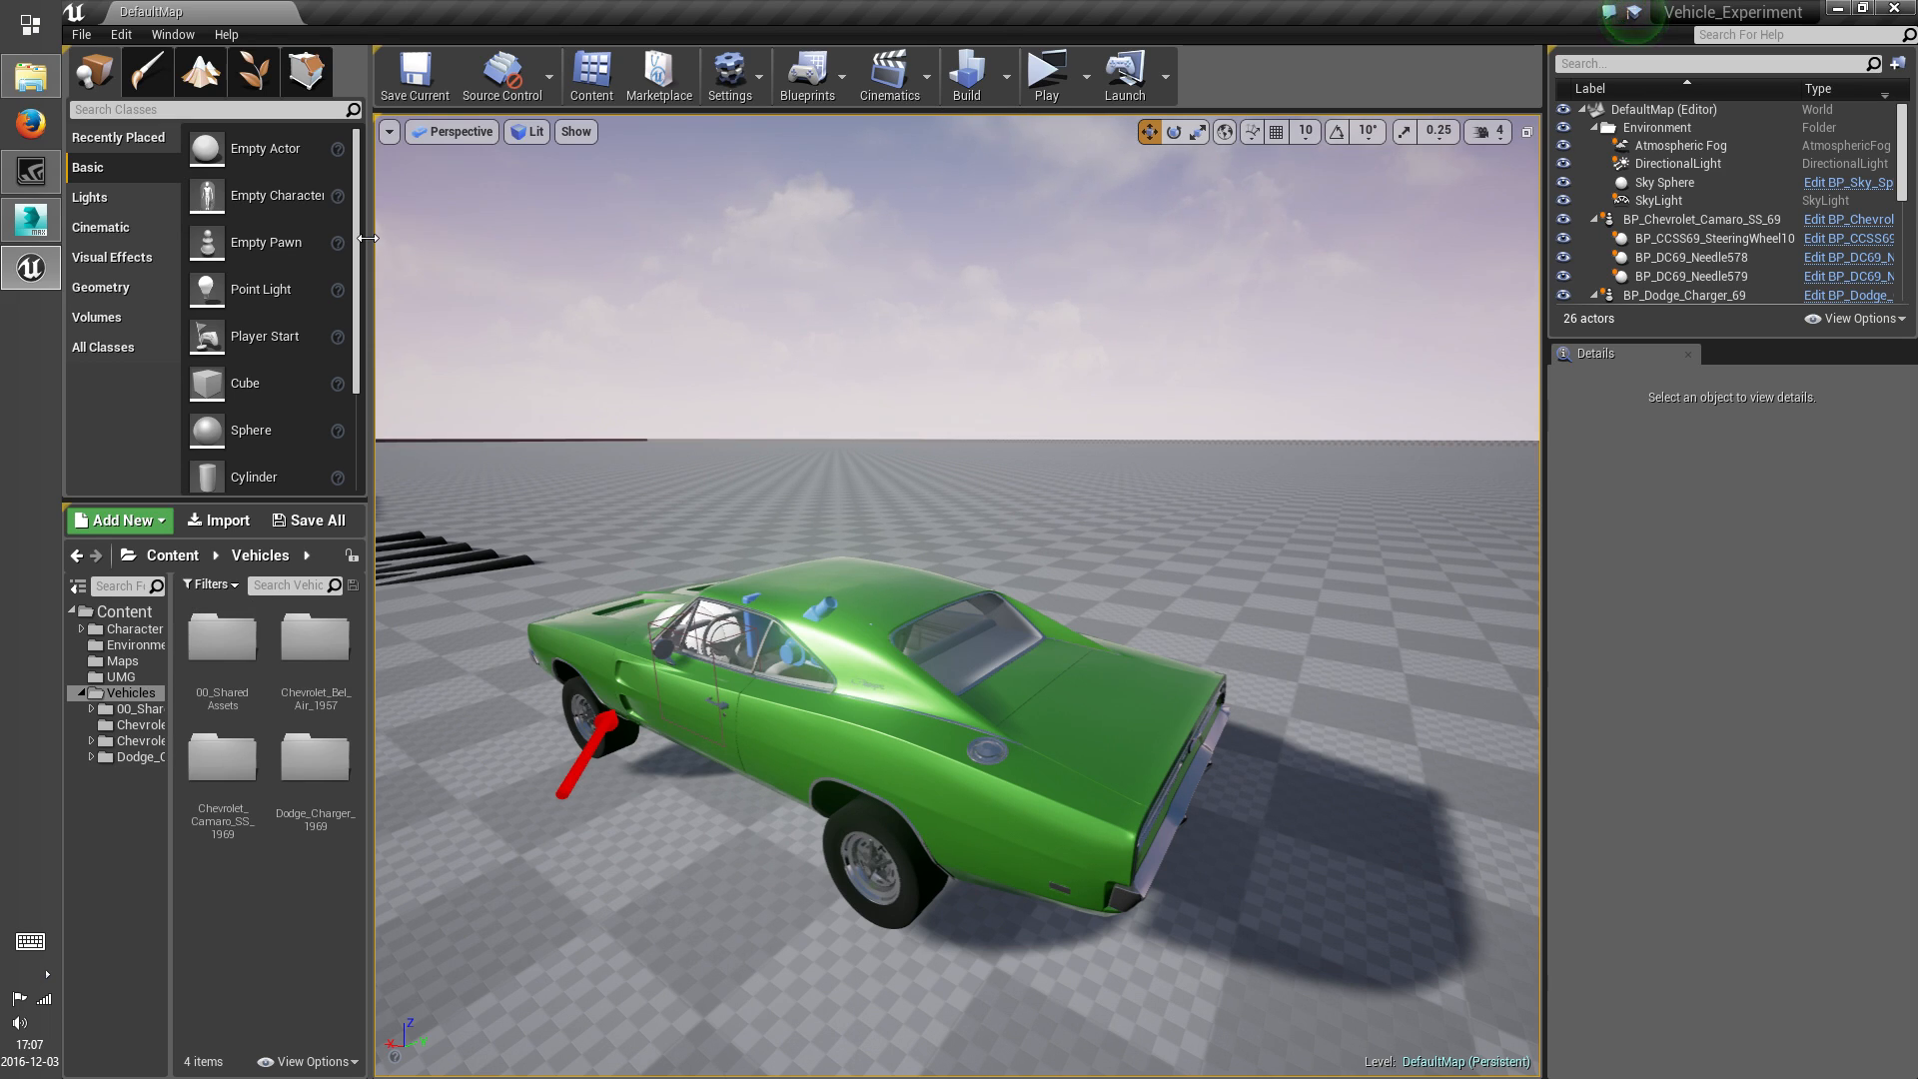
Create a Meshes folder inside Chevrolet_Bel_Air_1957
double_click(337, 651)
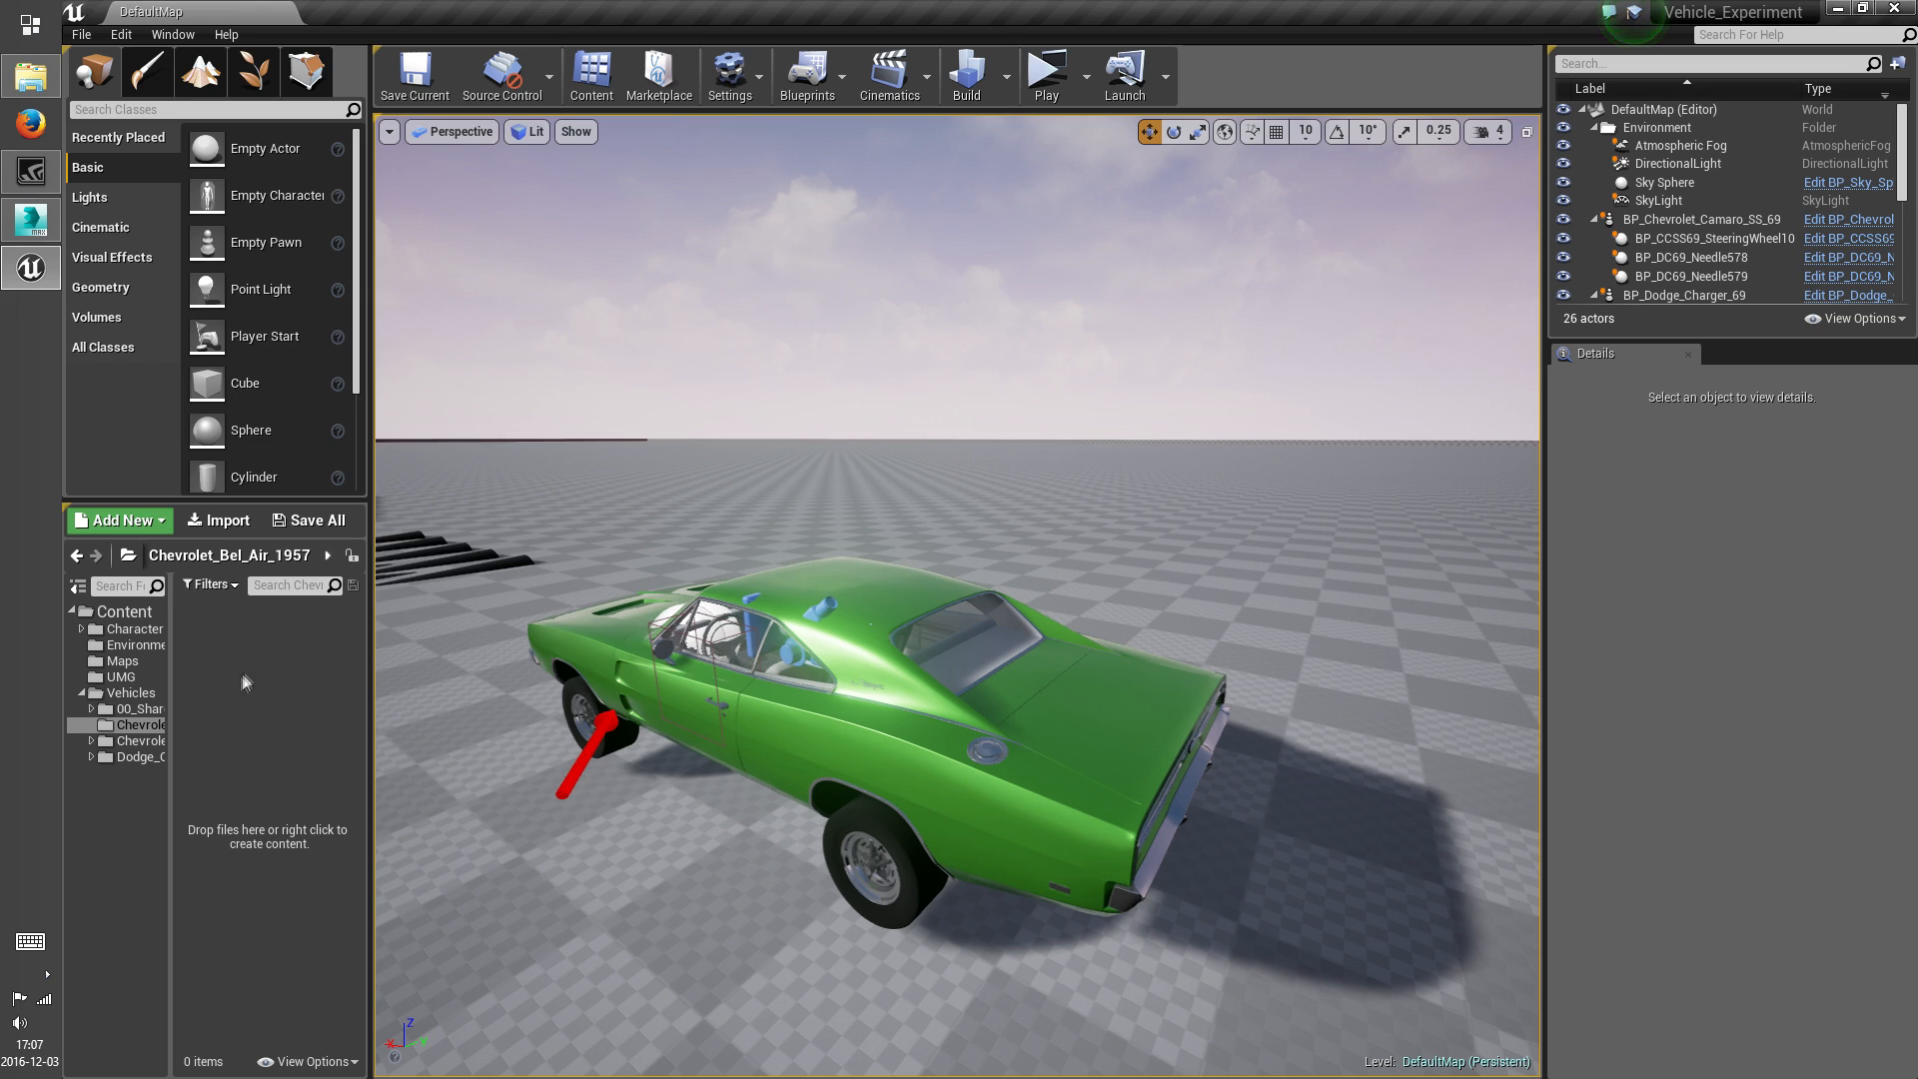
right_click(237, 678)
click(345, 118)
text(Meshes)
key(Return)
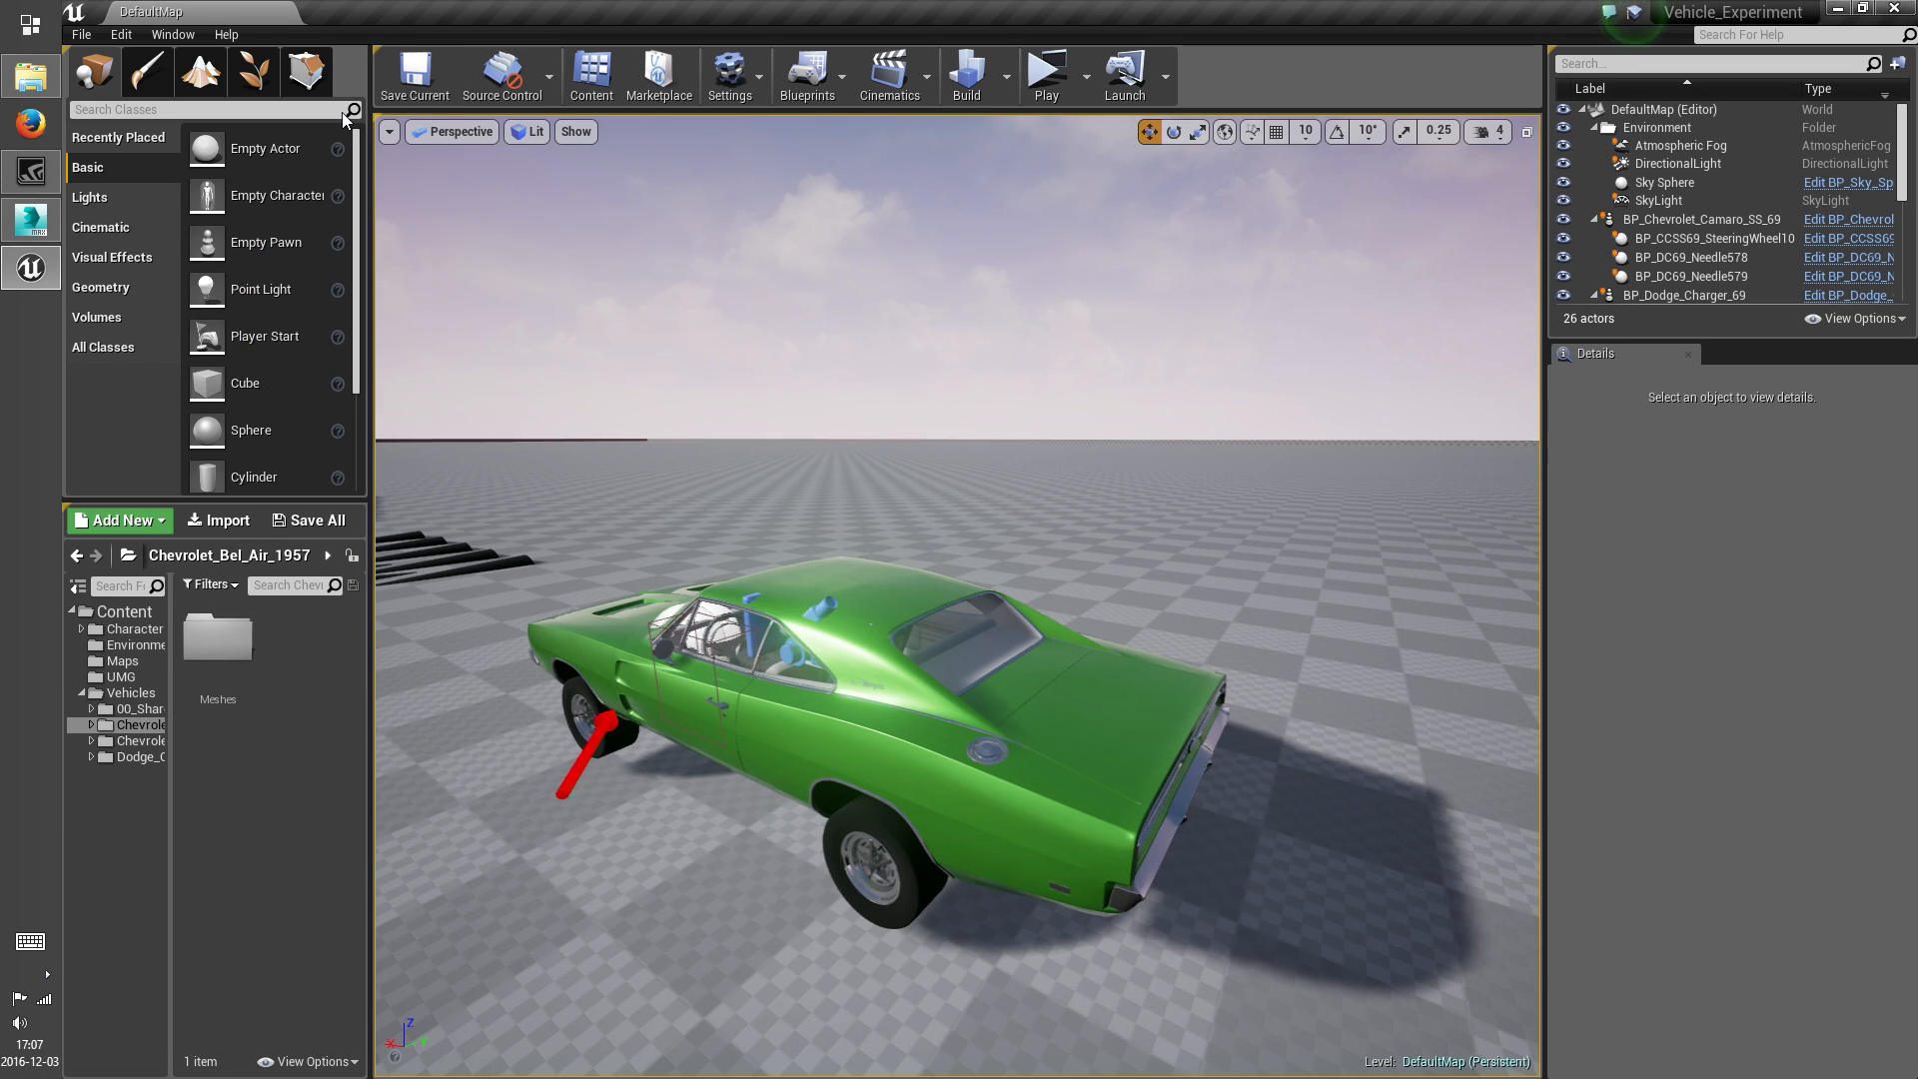
Start importing SM_CBA57_Body.FBX into the new Meshes folder and expand the advanced mesh options down to Combine Meshes
double_click(222, 649)
click(217, 519)
drag(497, 200, 497, 385)
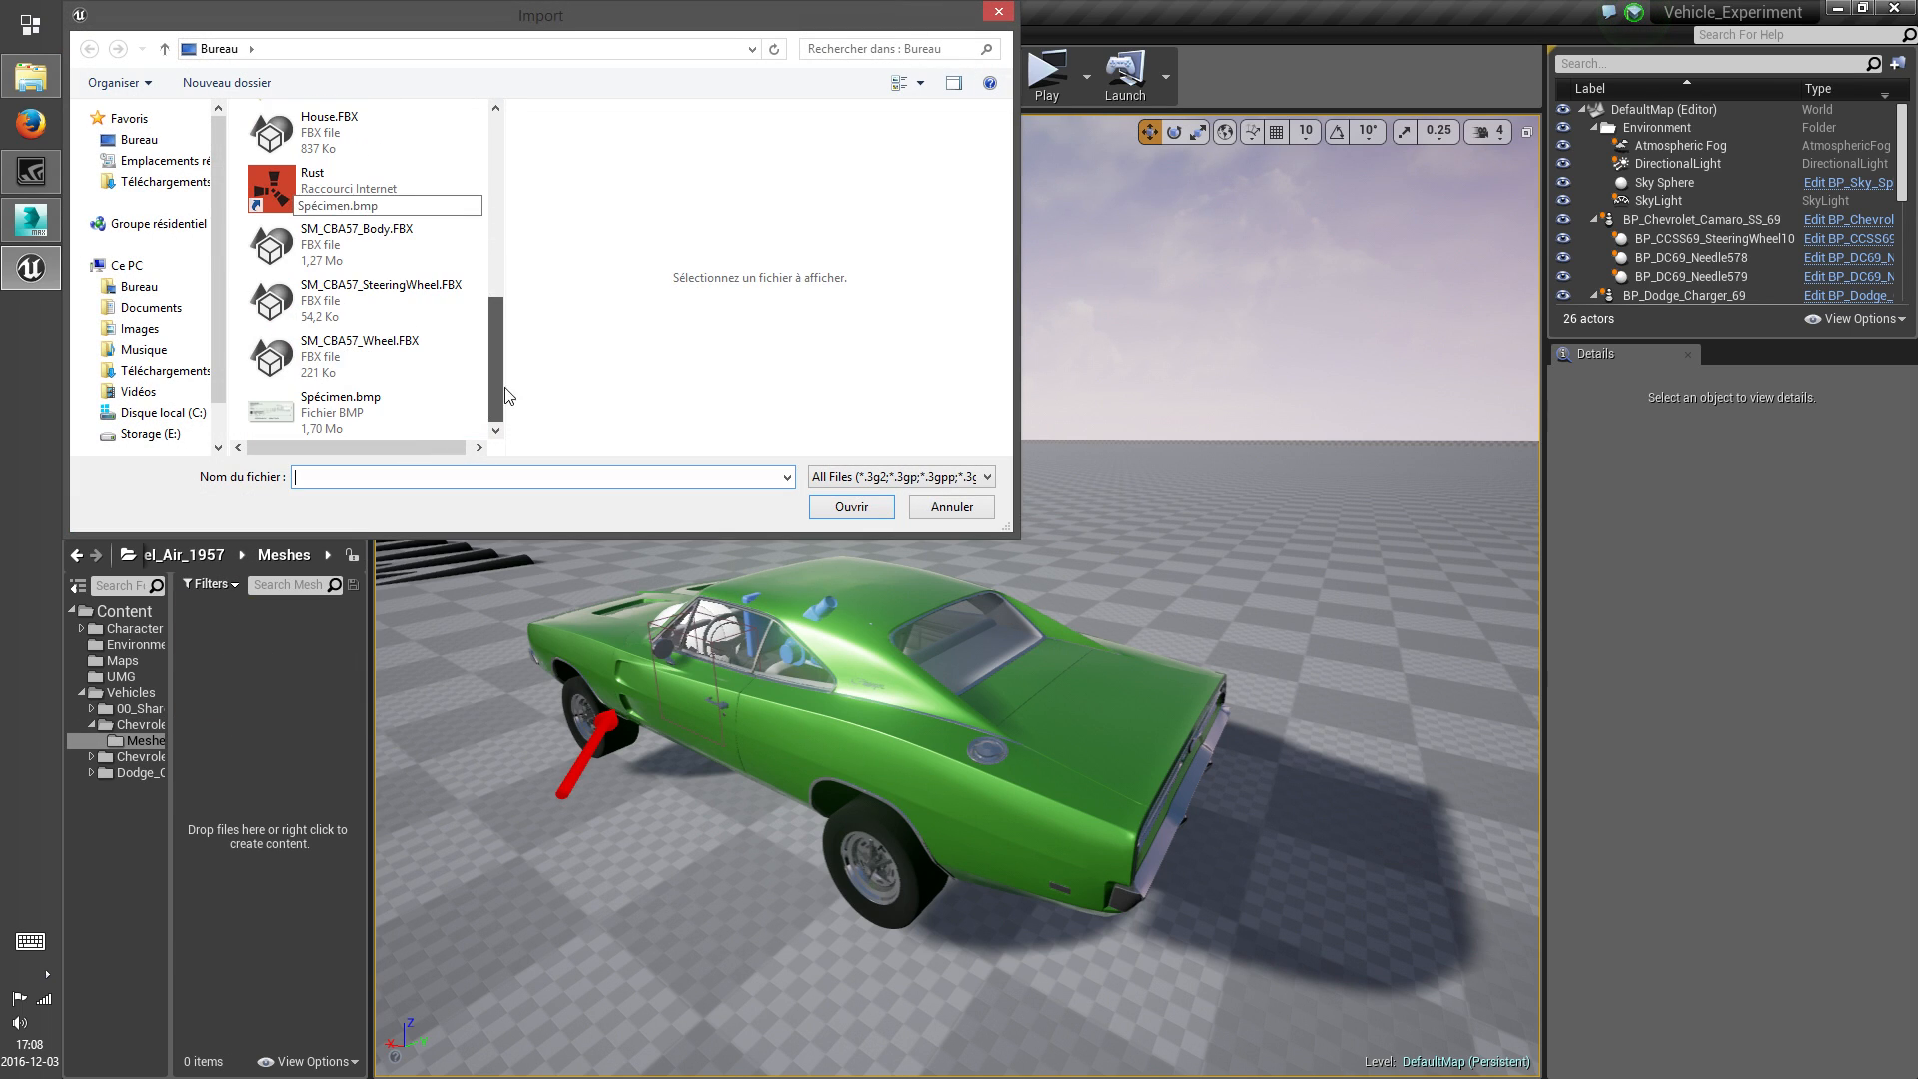
click(375, 245)
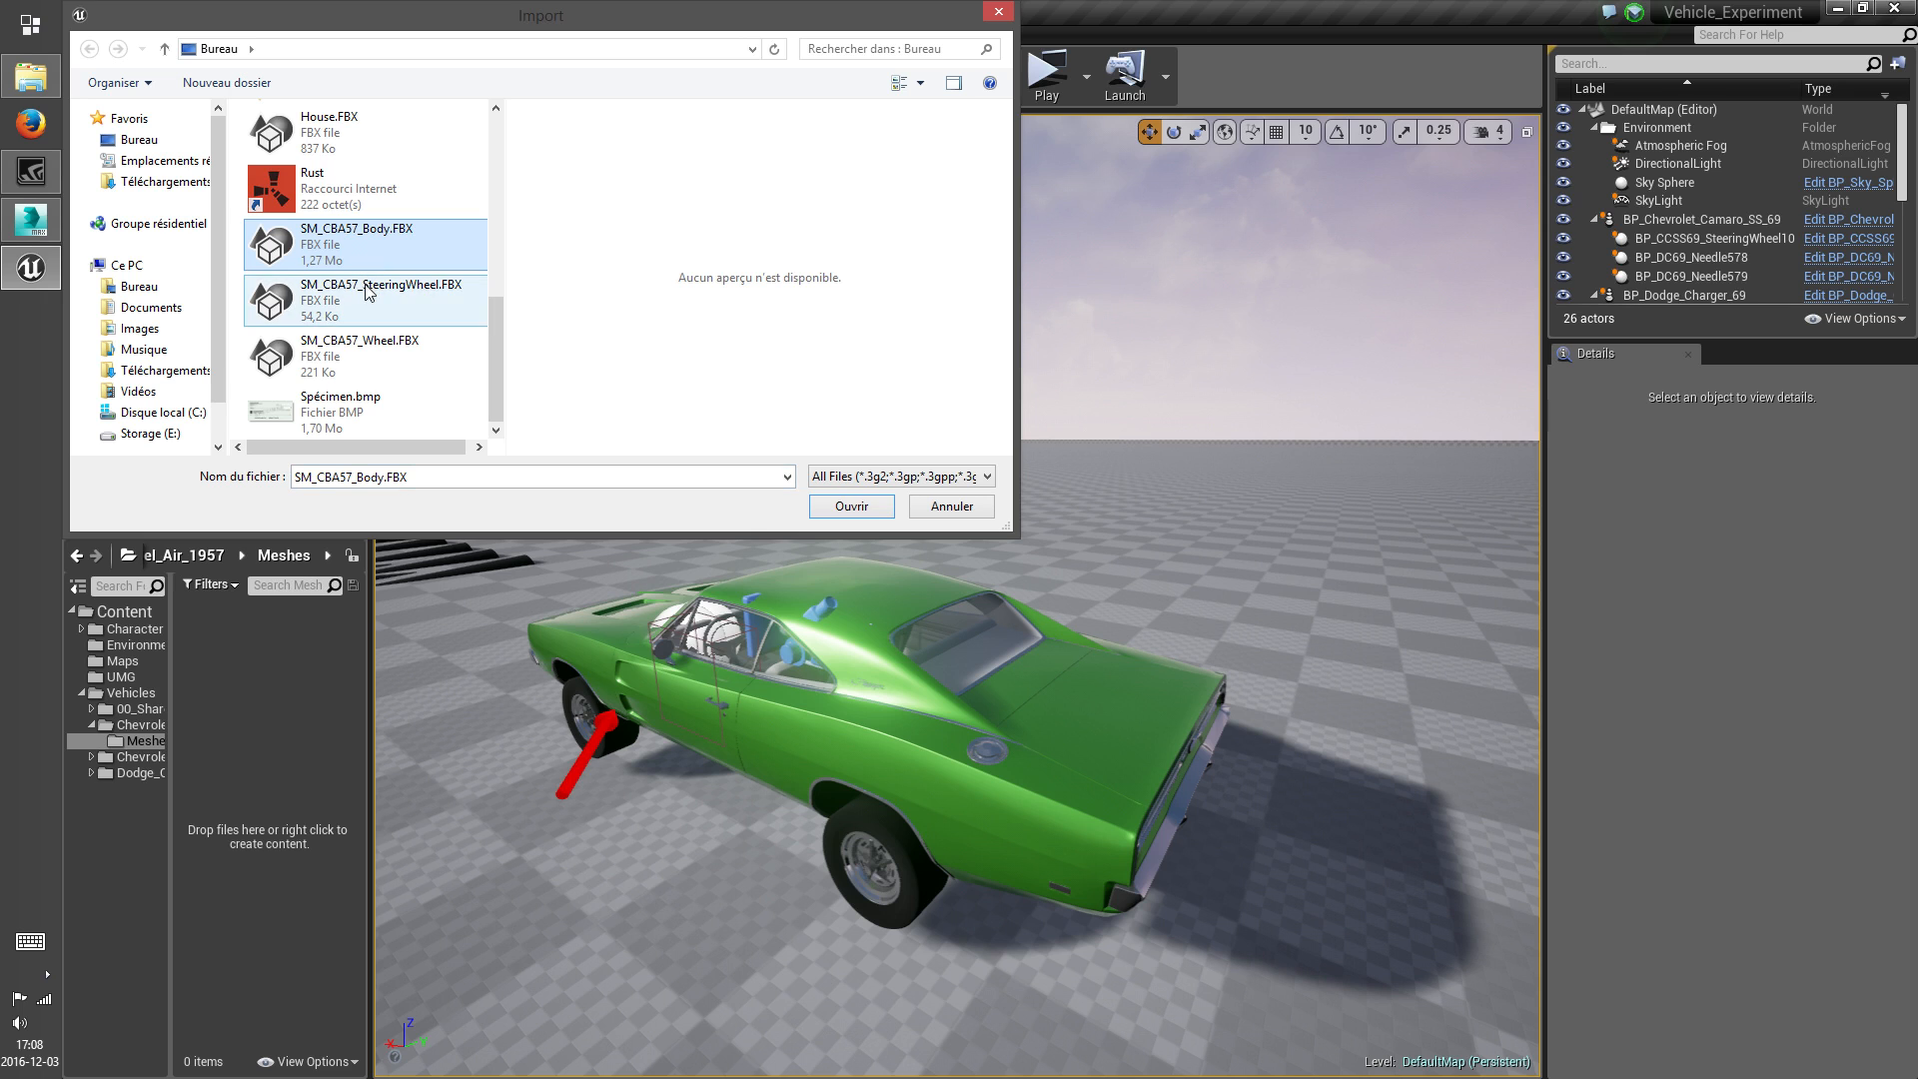
click(852, 507)
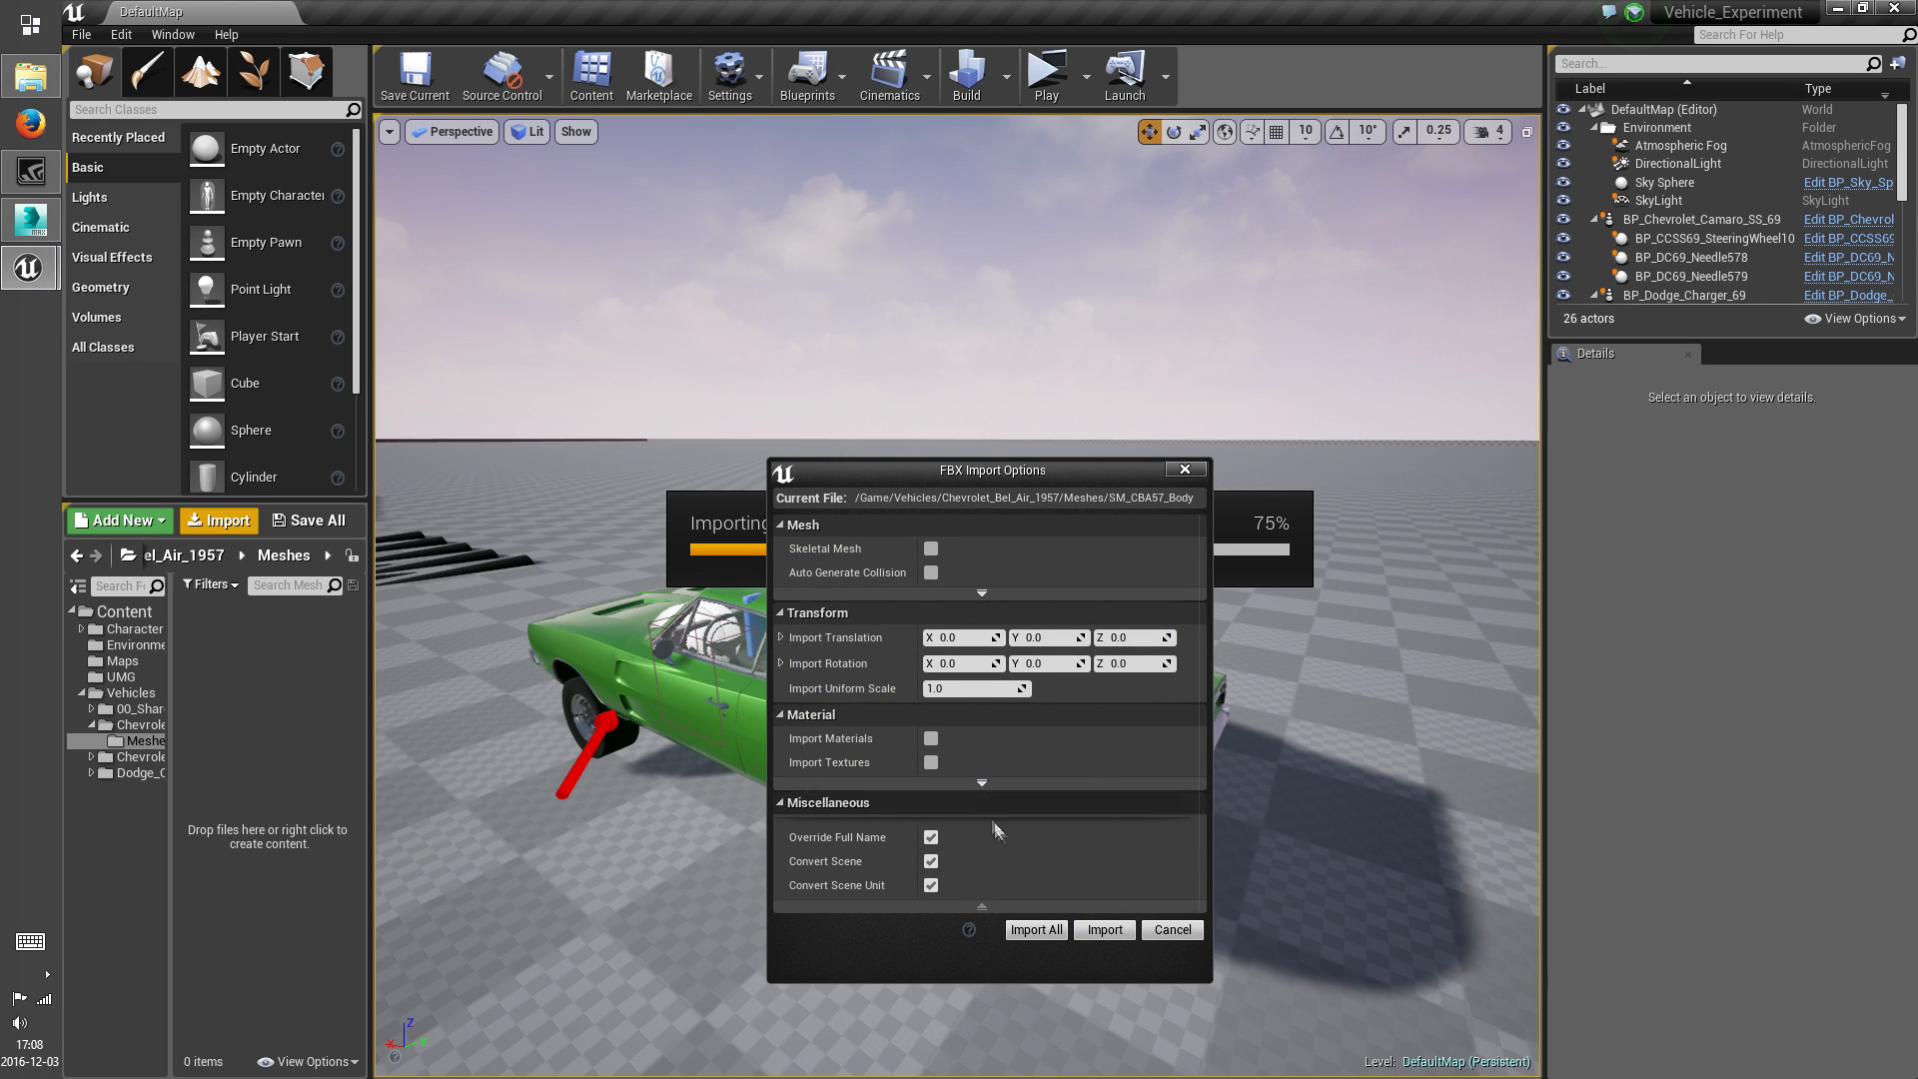
click(980, 593)
scroll(981, 825, down, 3)
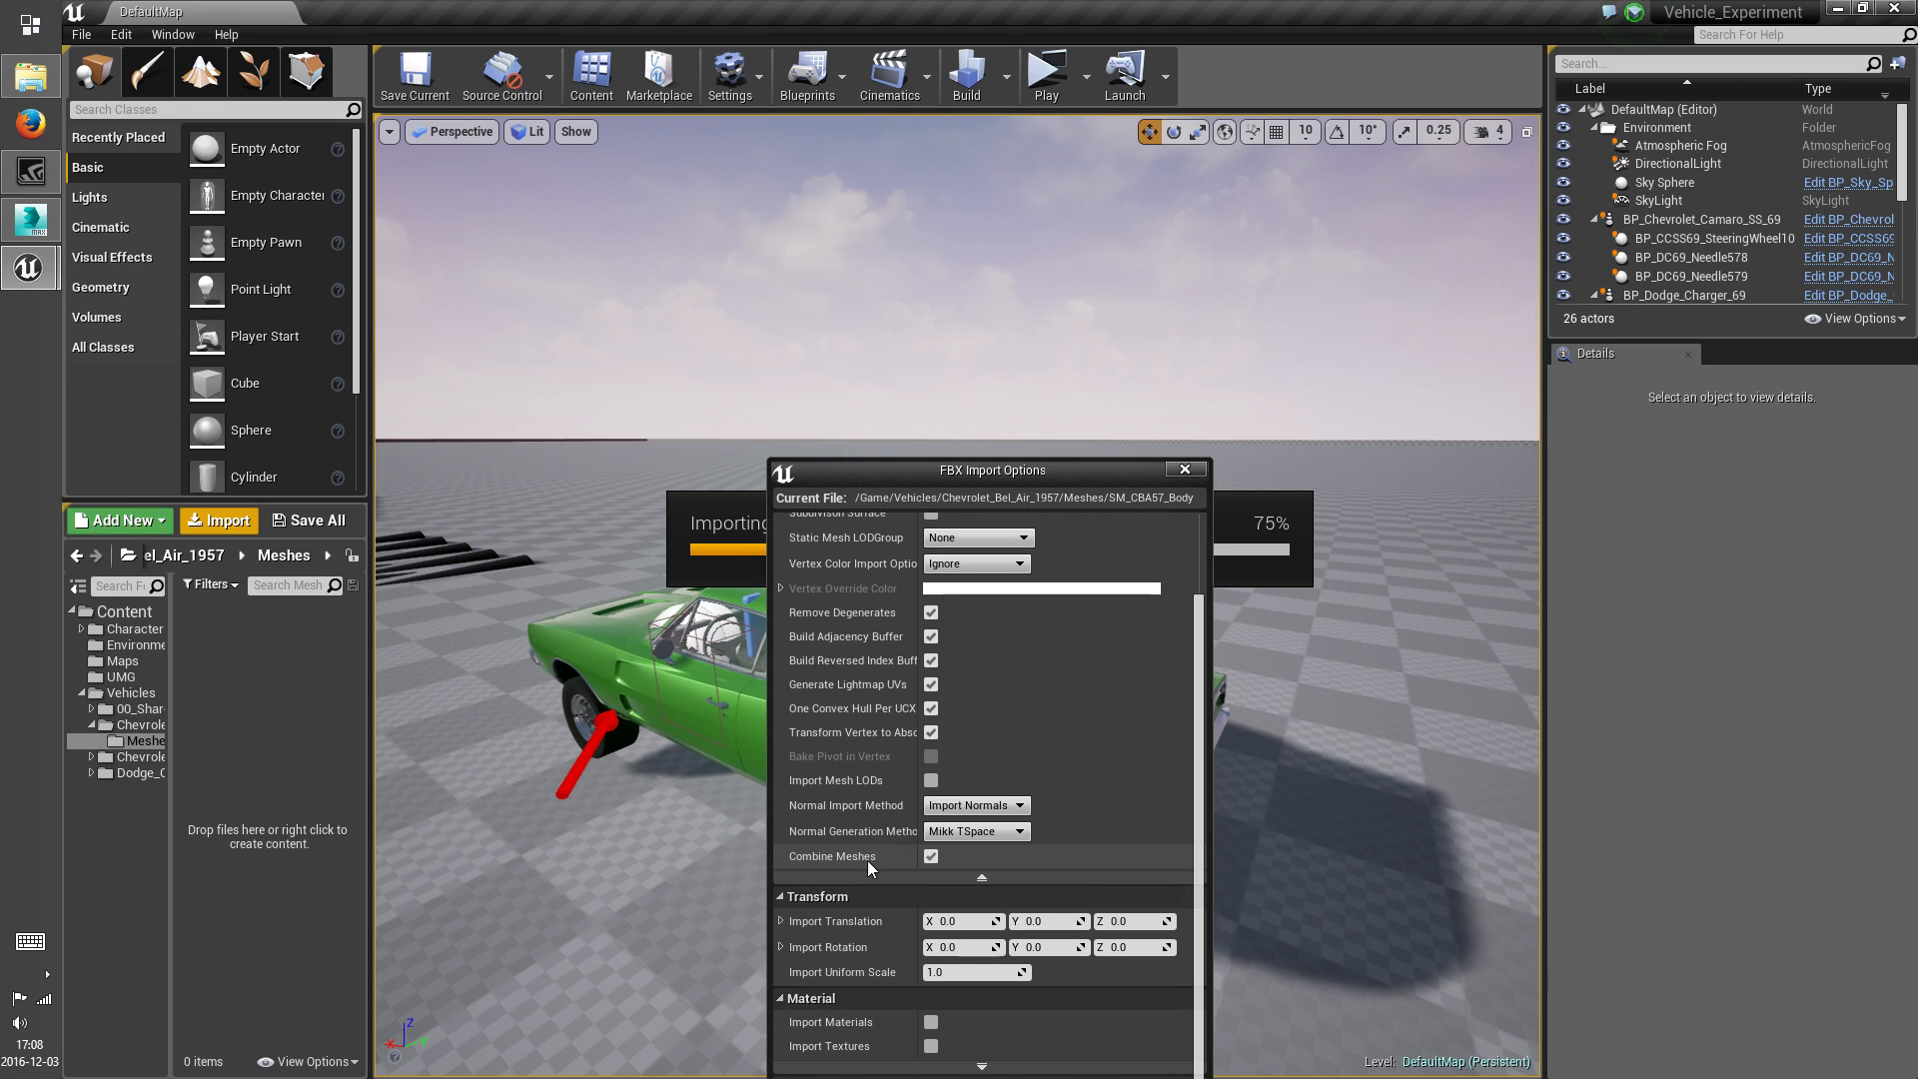
Switch to 3ds Max, open Body.max from the Chevrolet Bel Air 1957 folder and select the car's white roof
click(57, 233)
click(143, 12)
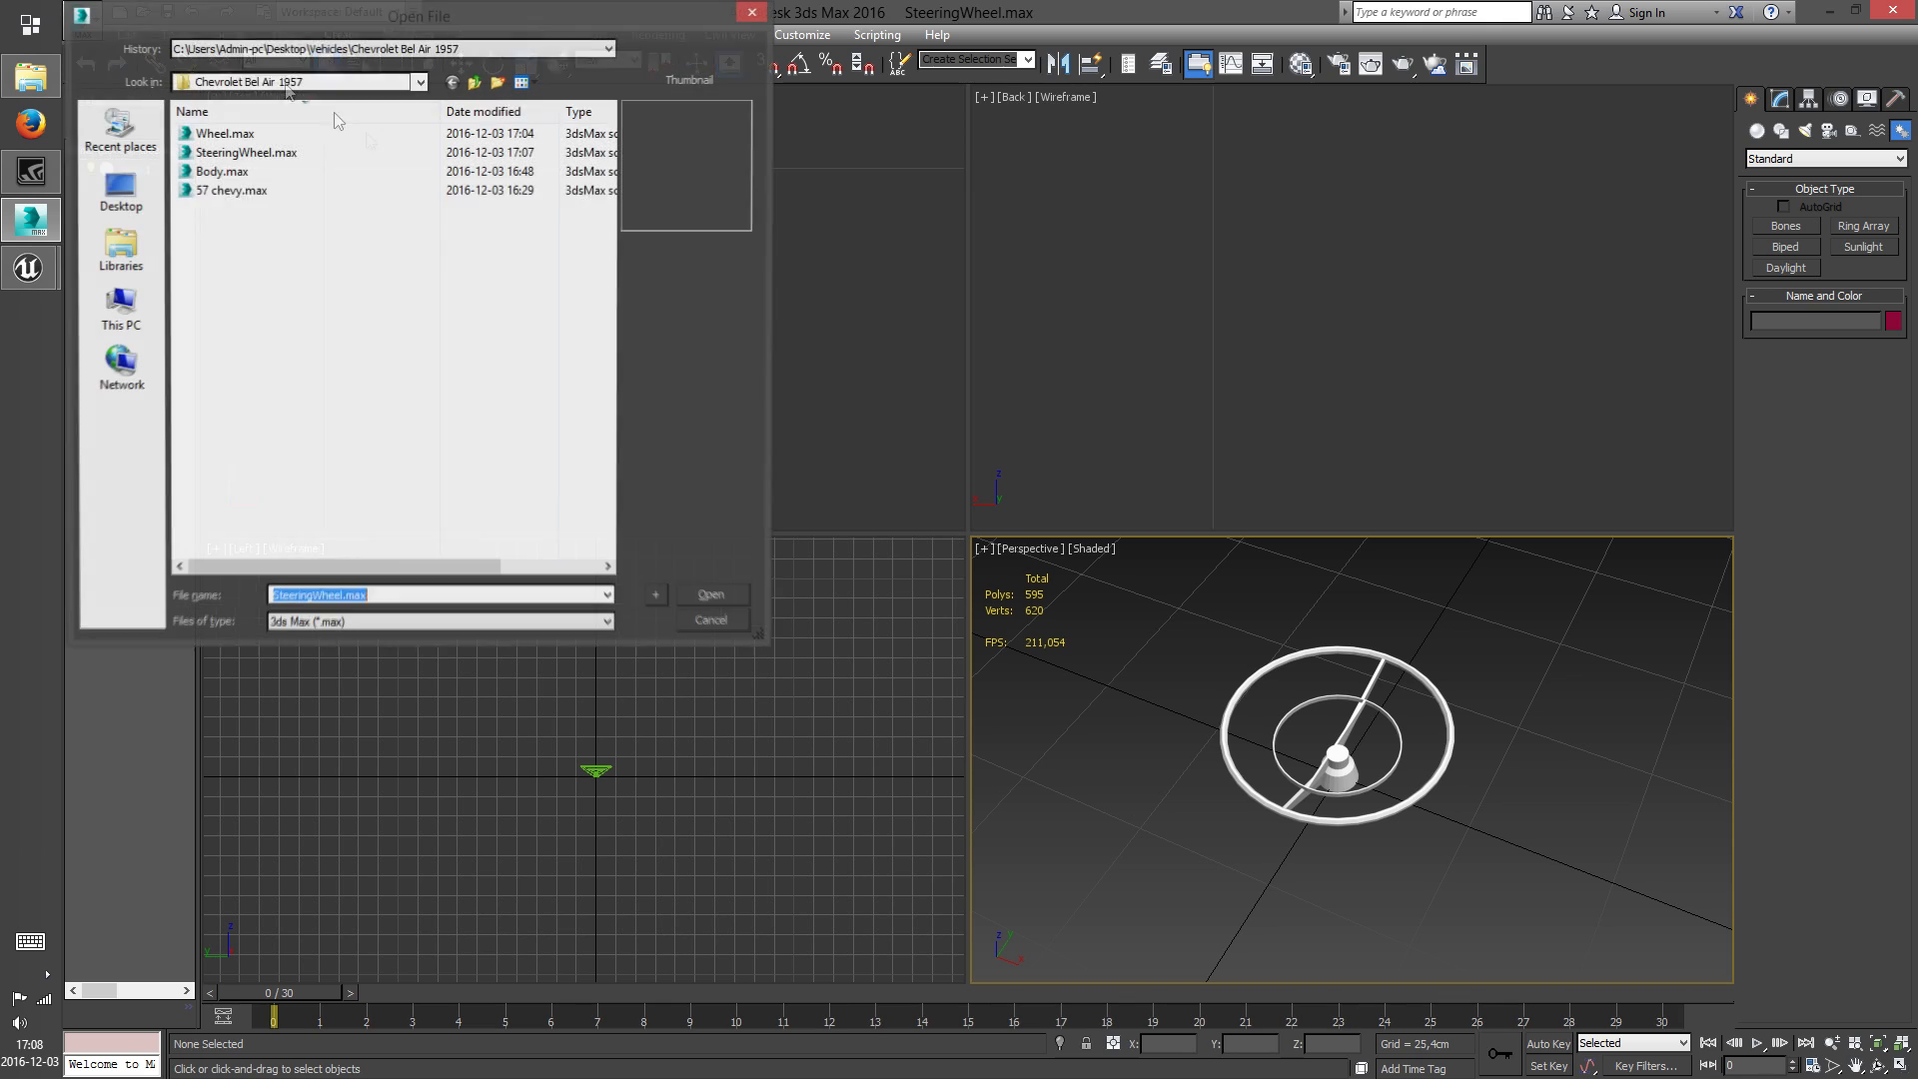
click(708, 598)
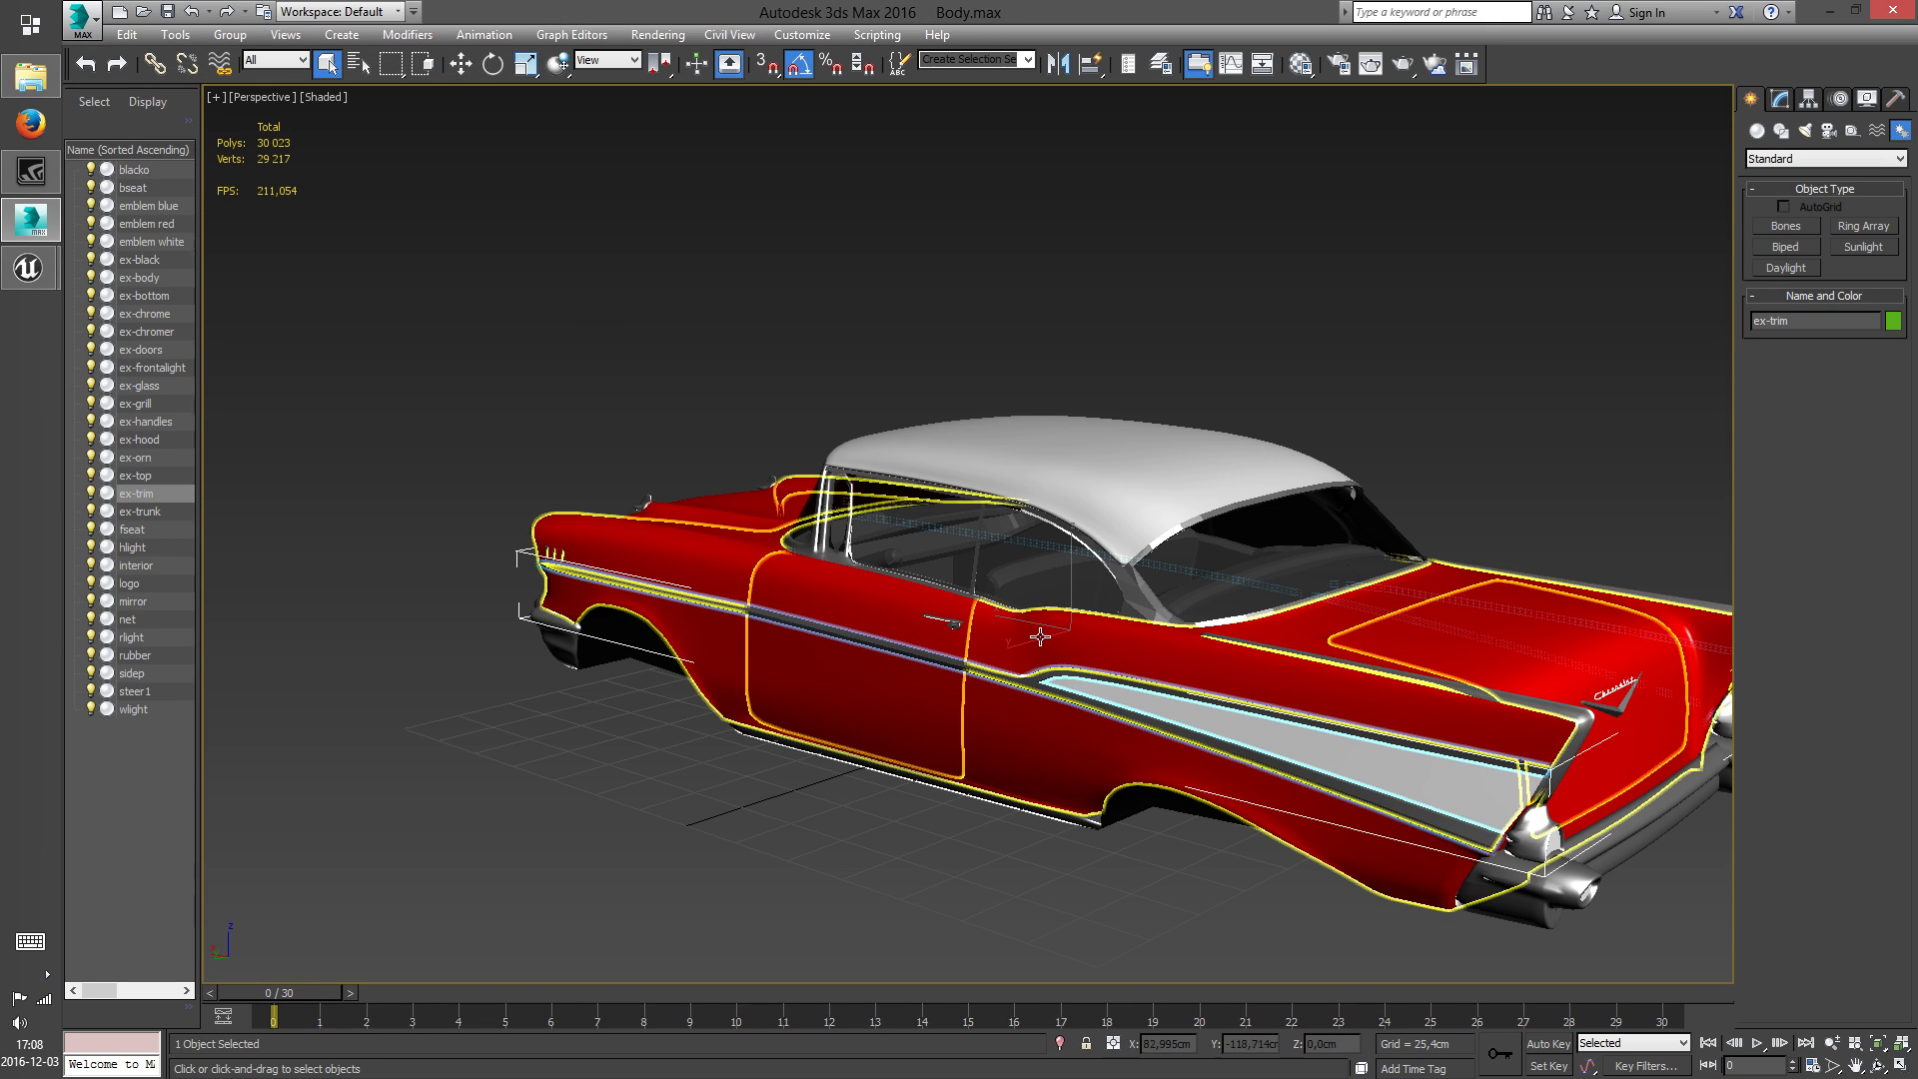
click(1059, 508)
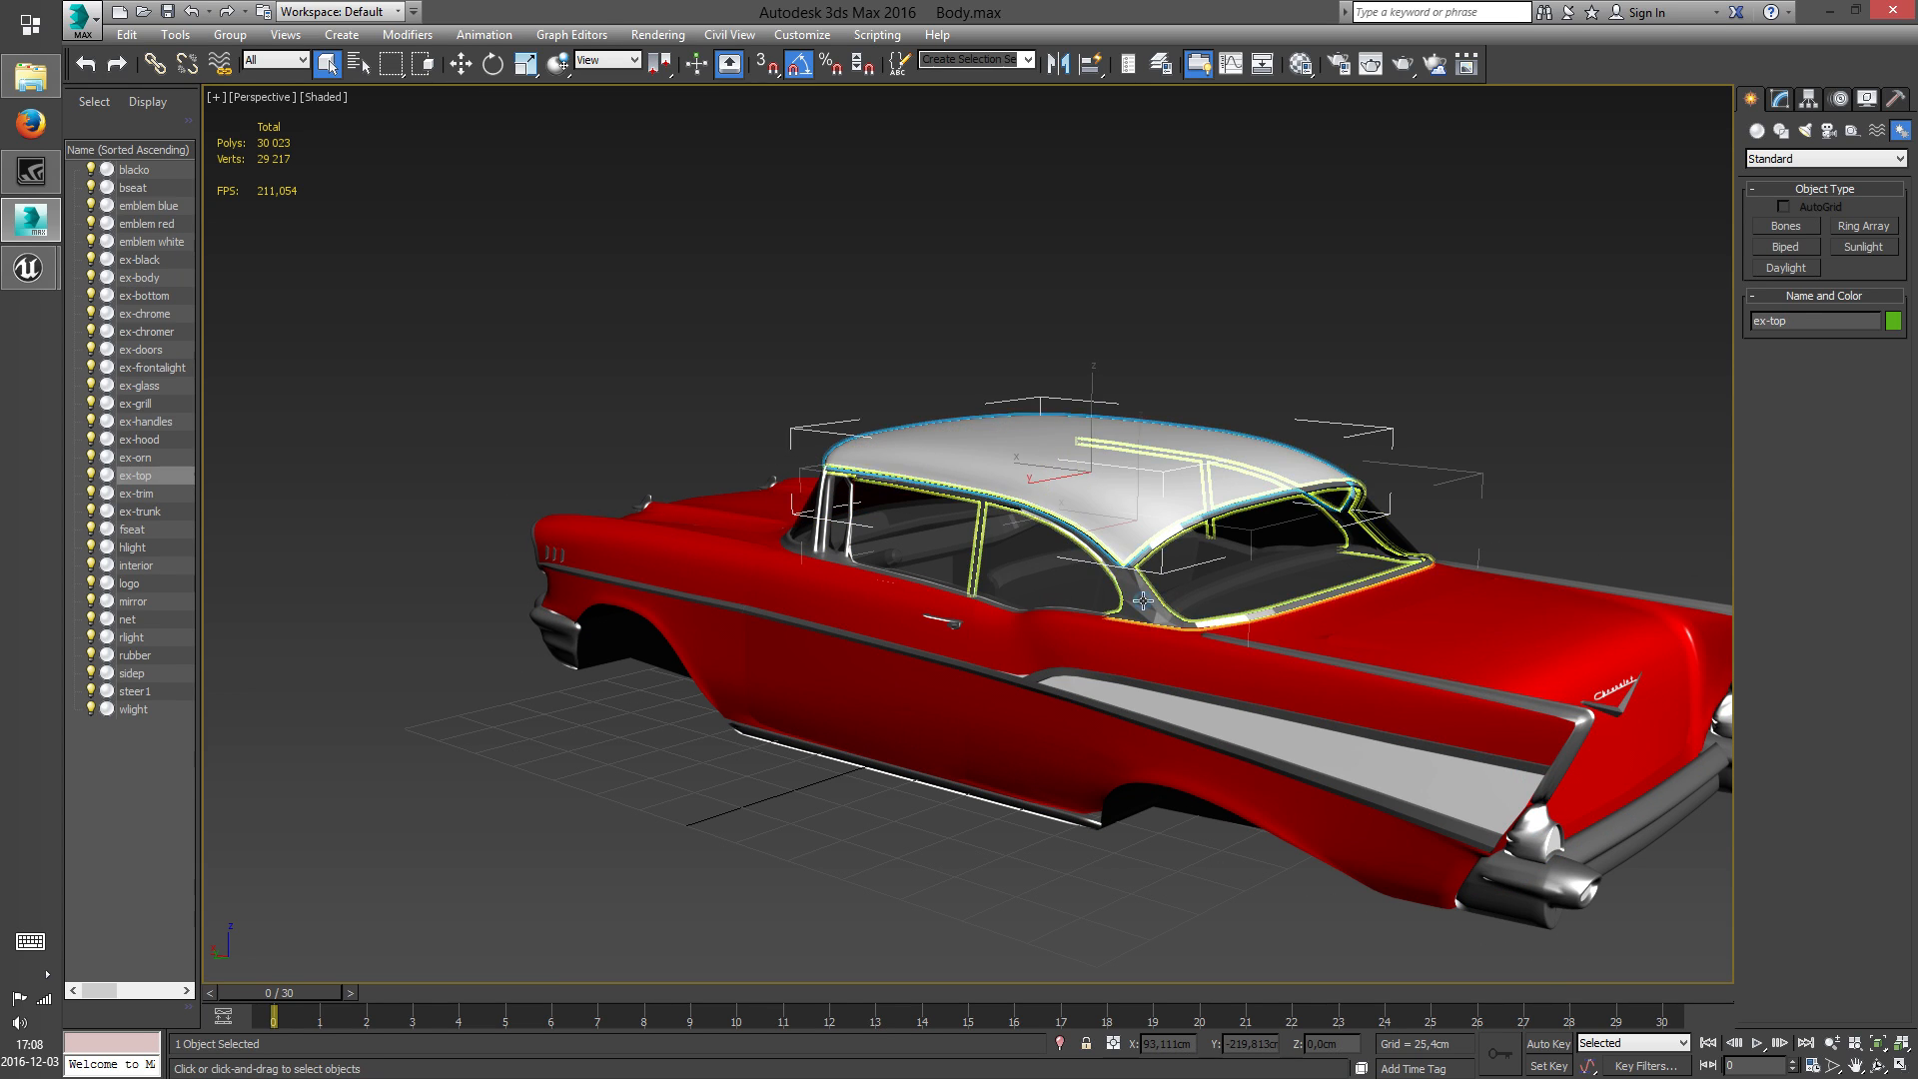
Return to the Unreal Editor, collapse the advanced mesh options and import SM_CBA57_Body into the Meshes folder
scroll(1173, 611, up, 6)
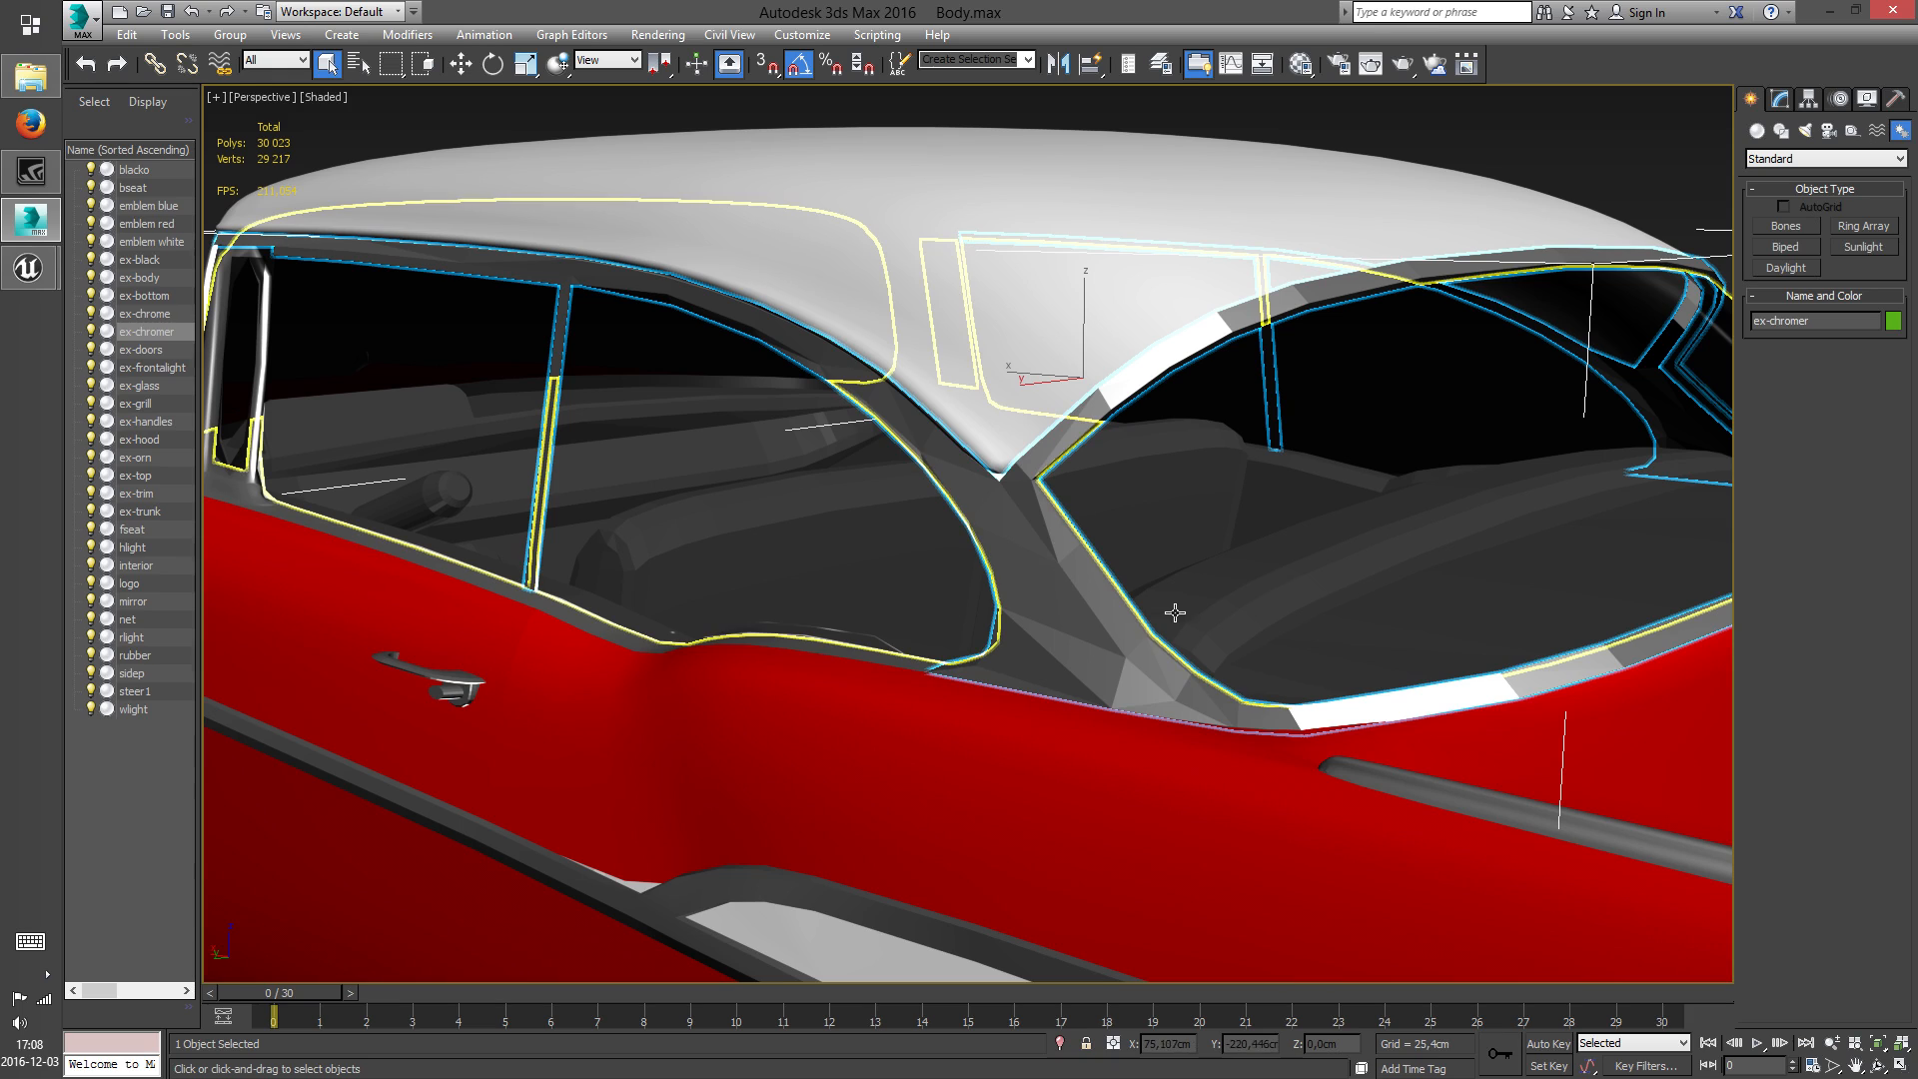
scroll(1226, 588, down, 6)
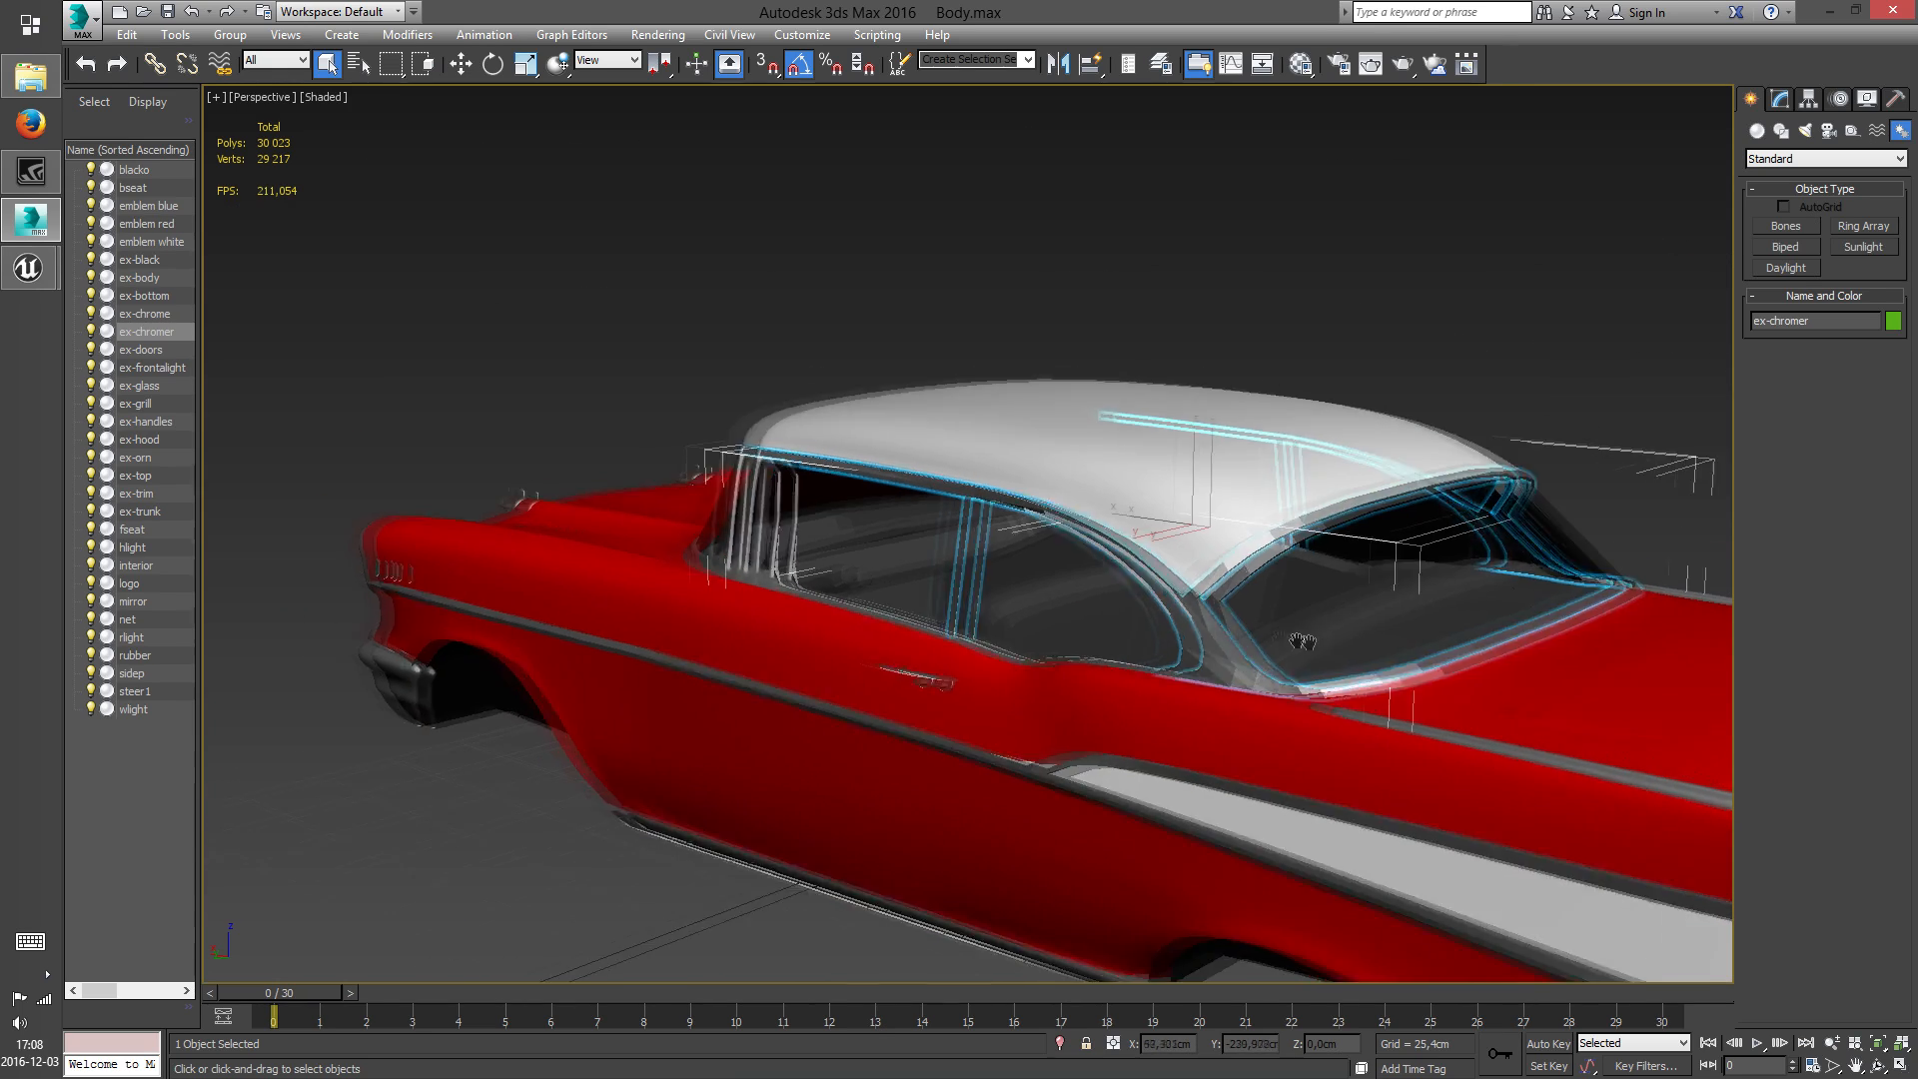
scroll(1330, 650, down, 7)
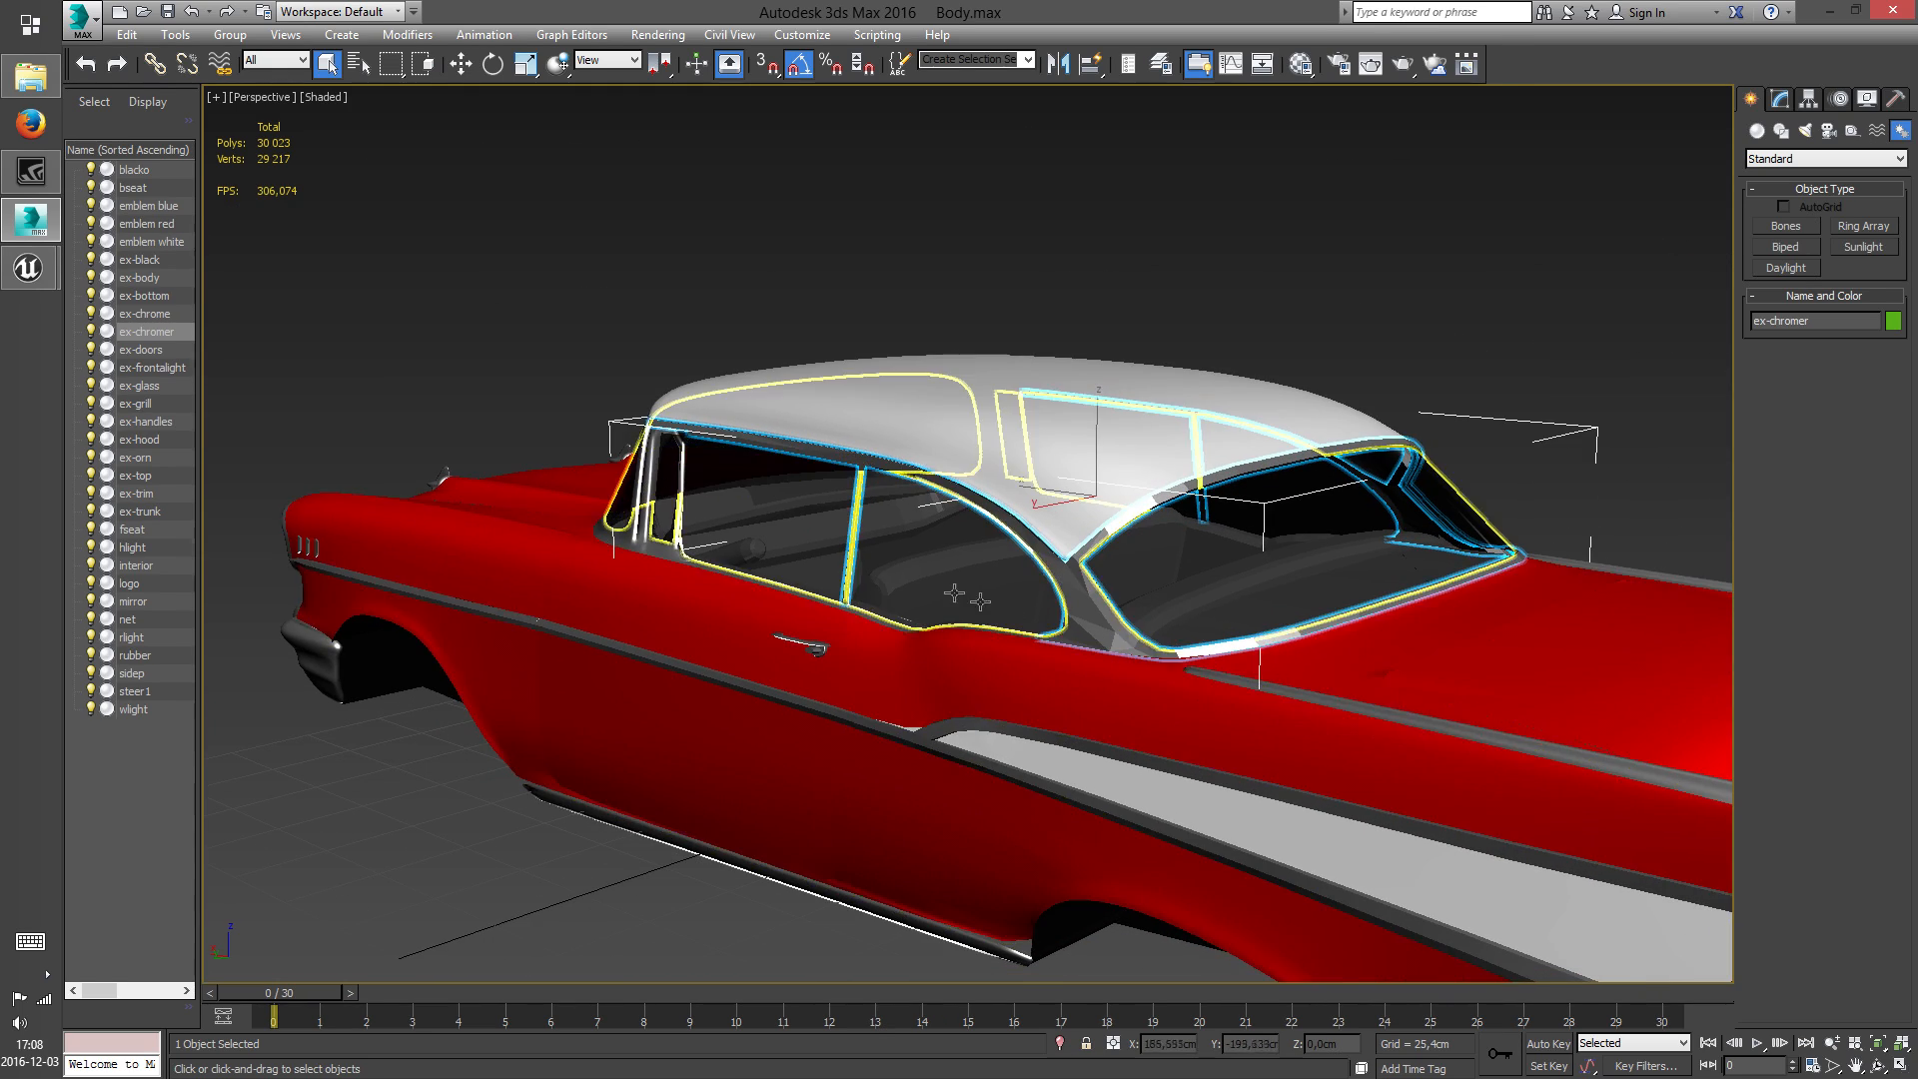
click(1826, 12)
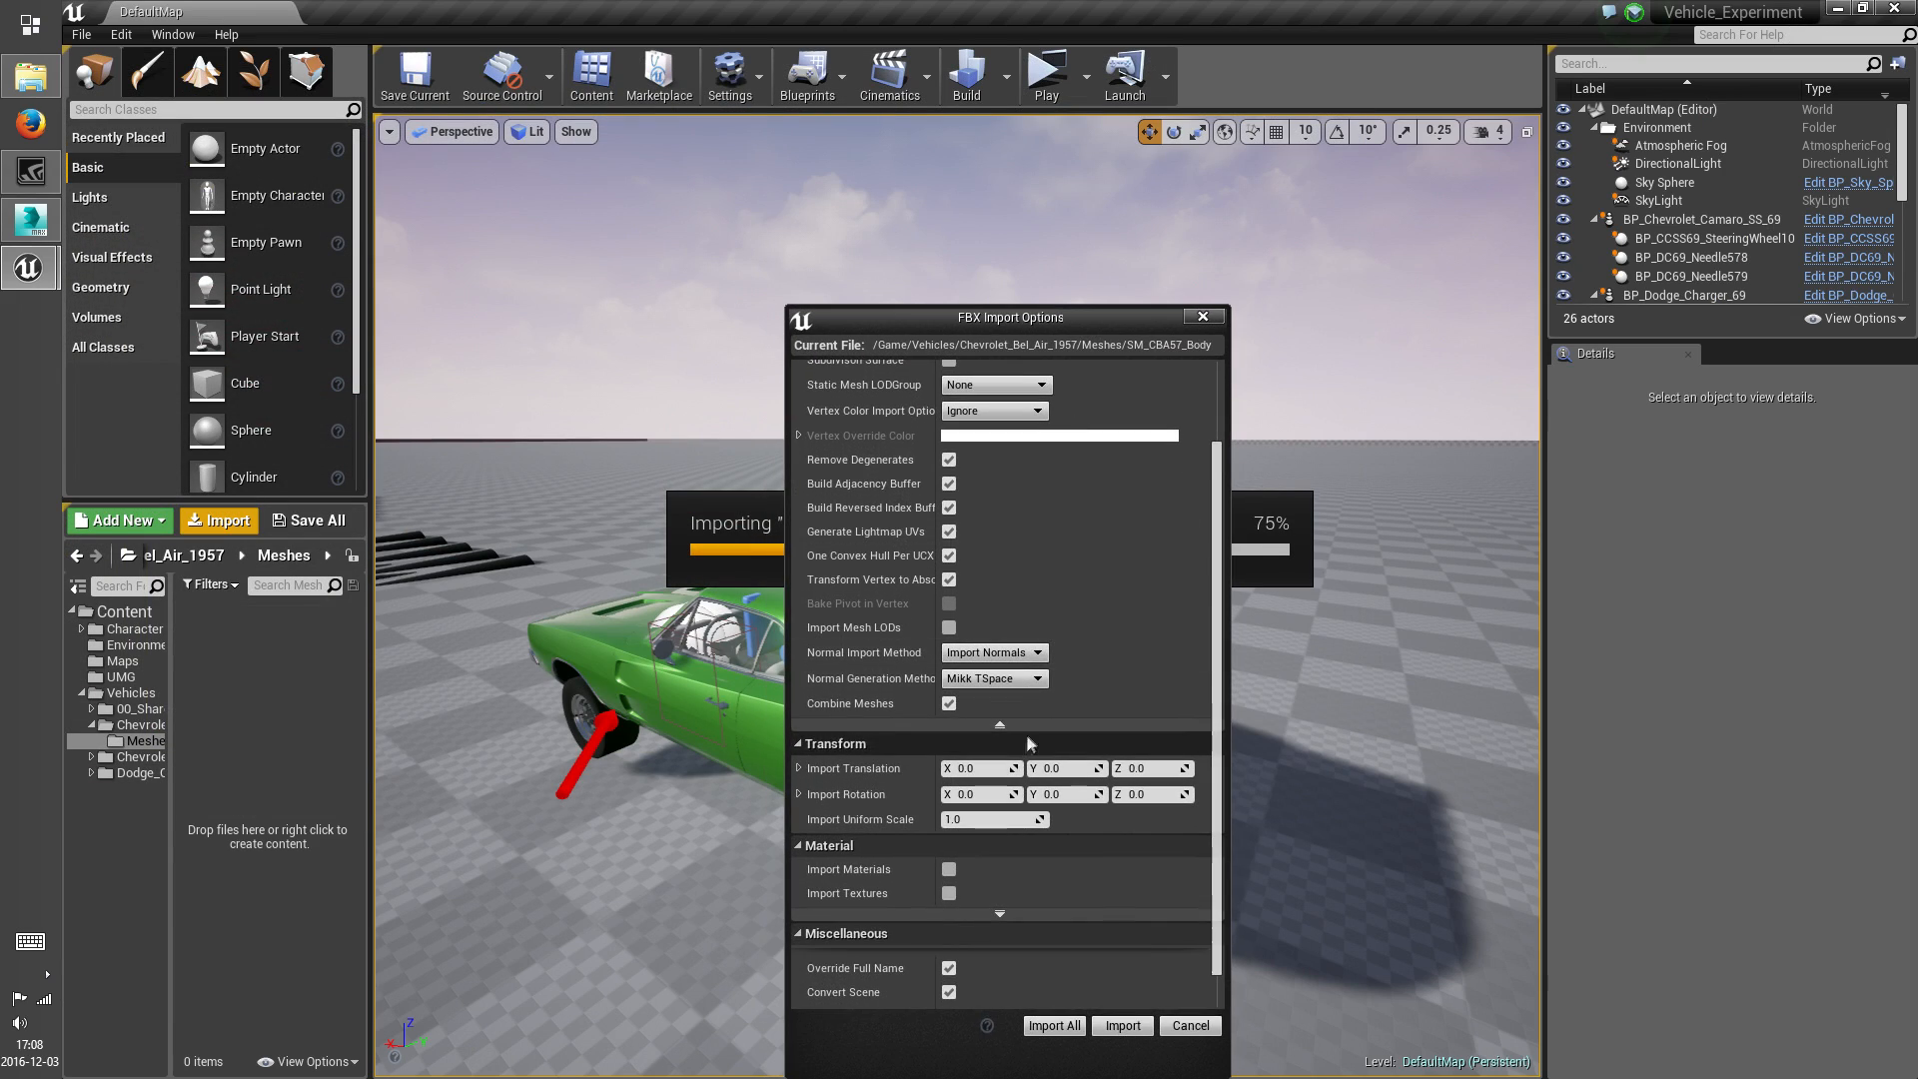
click(1001, 724)
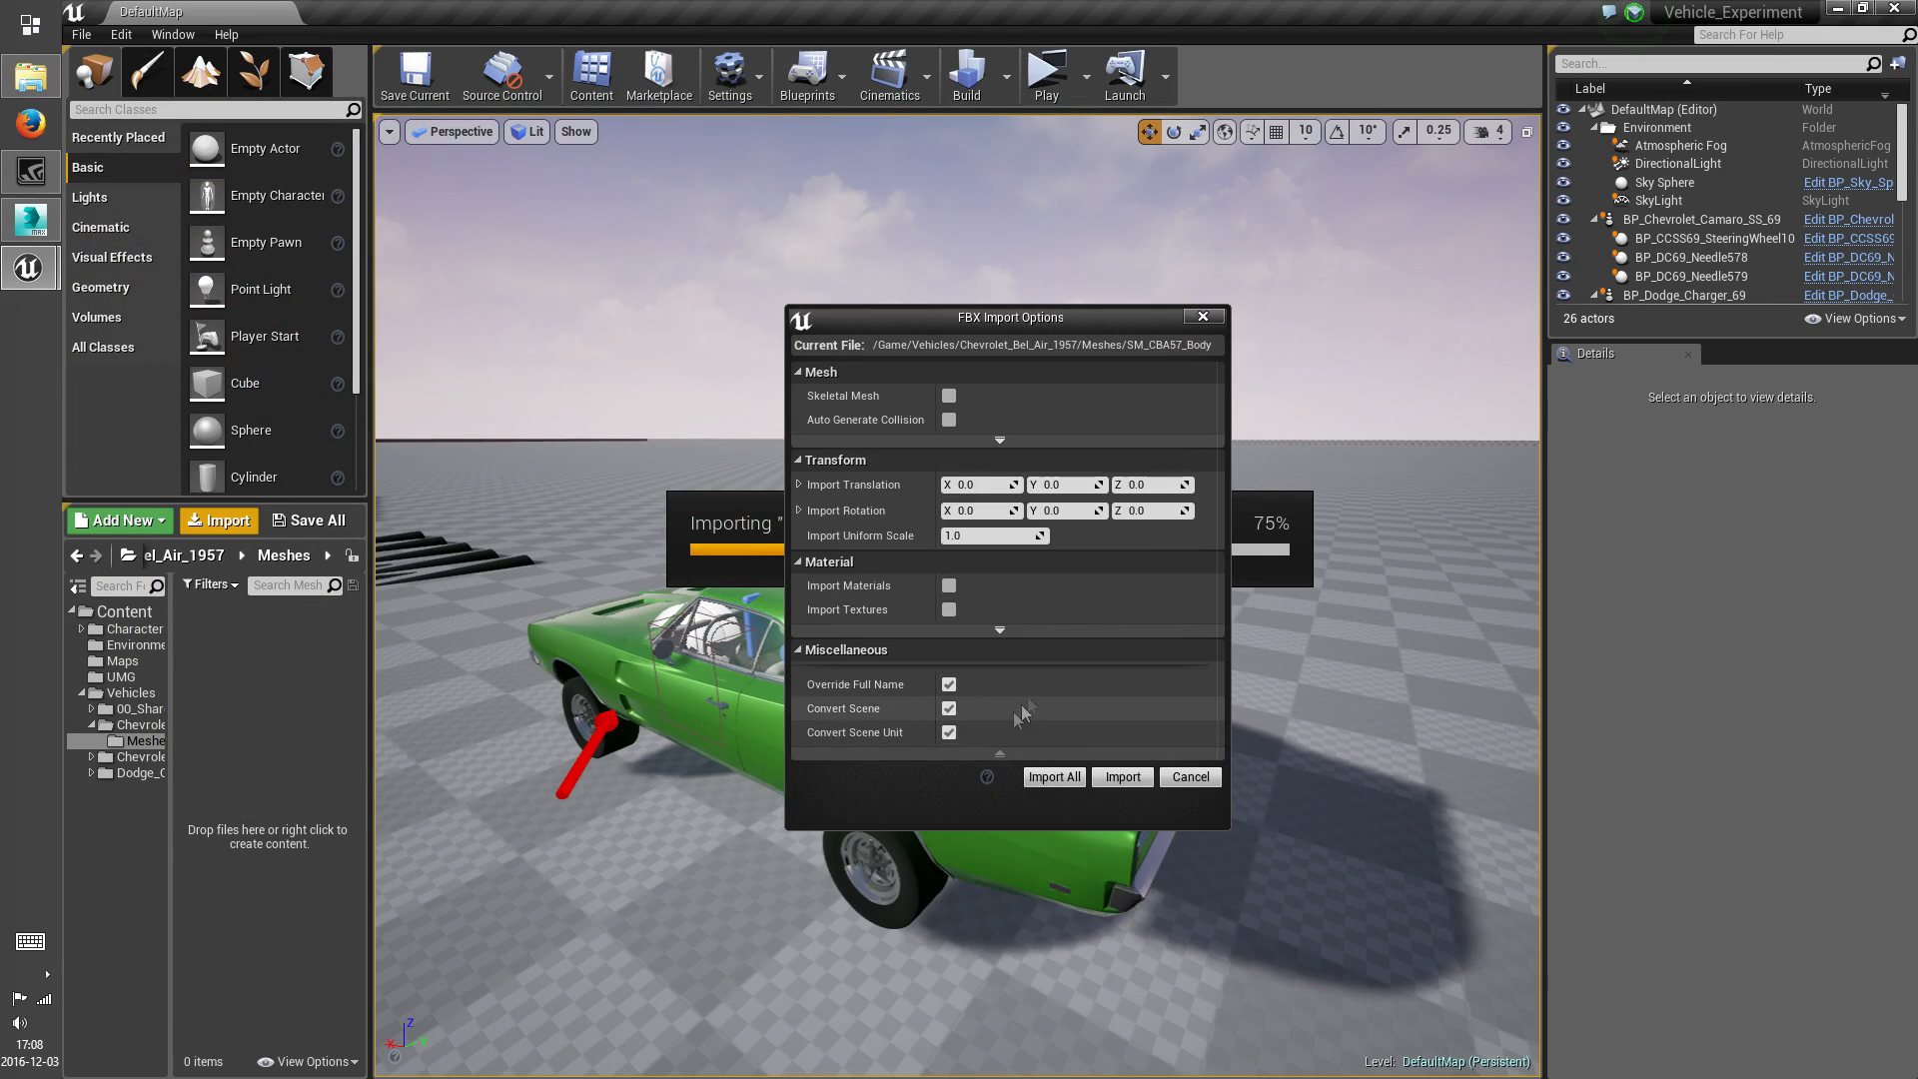
click(1122, 778)
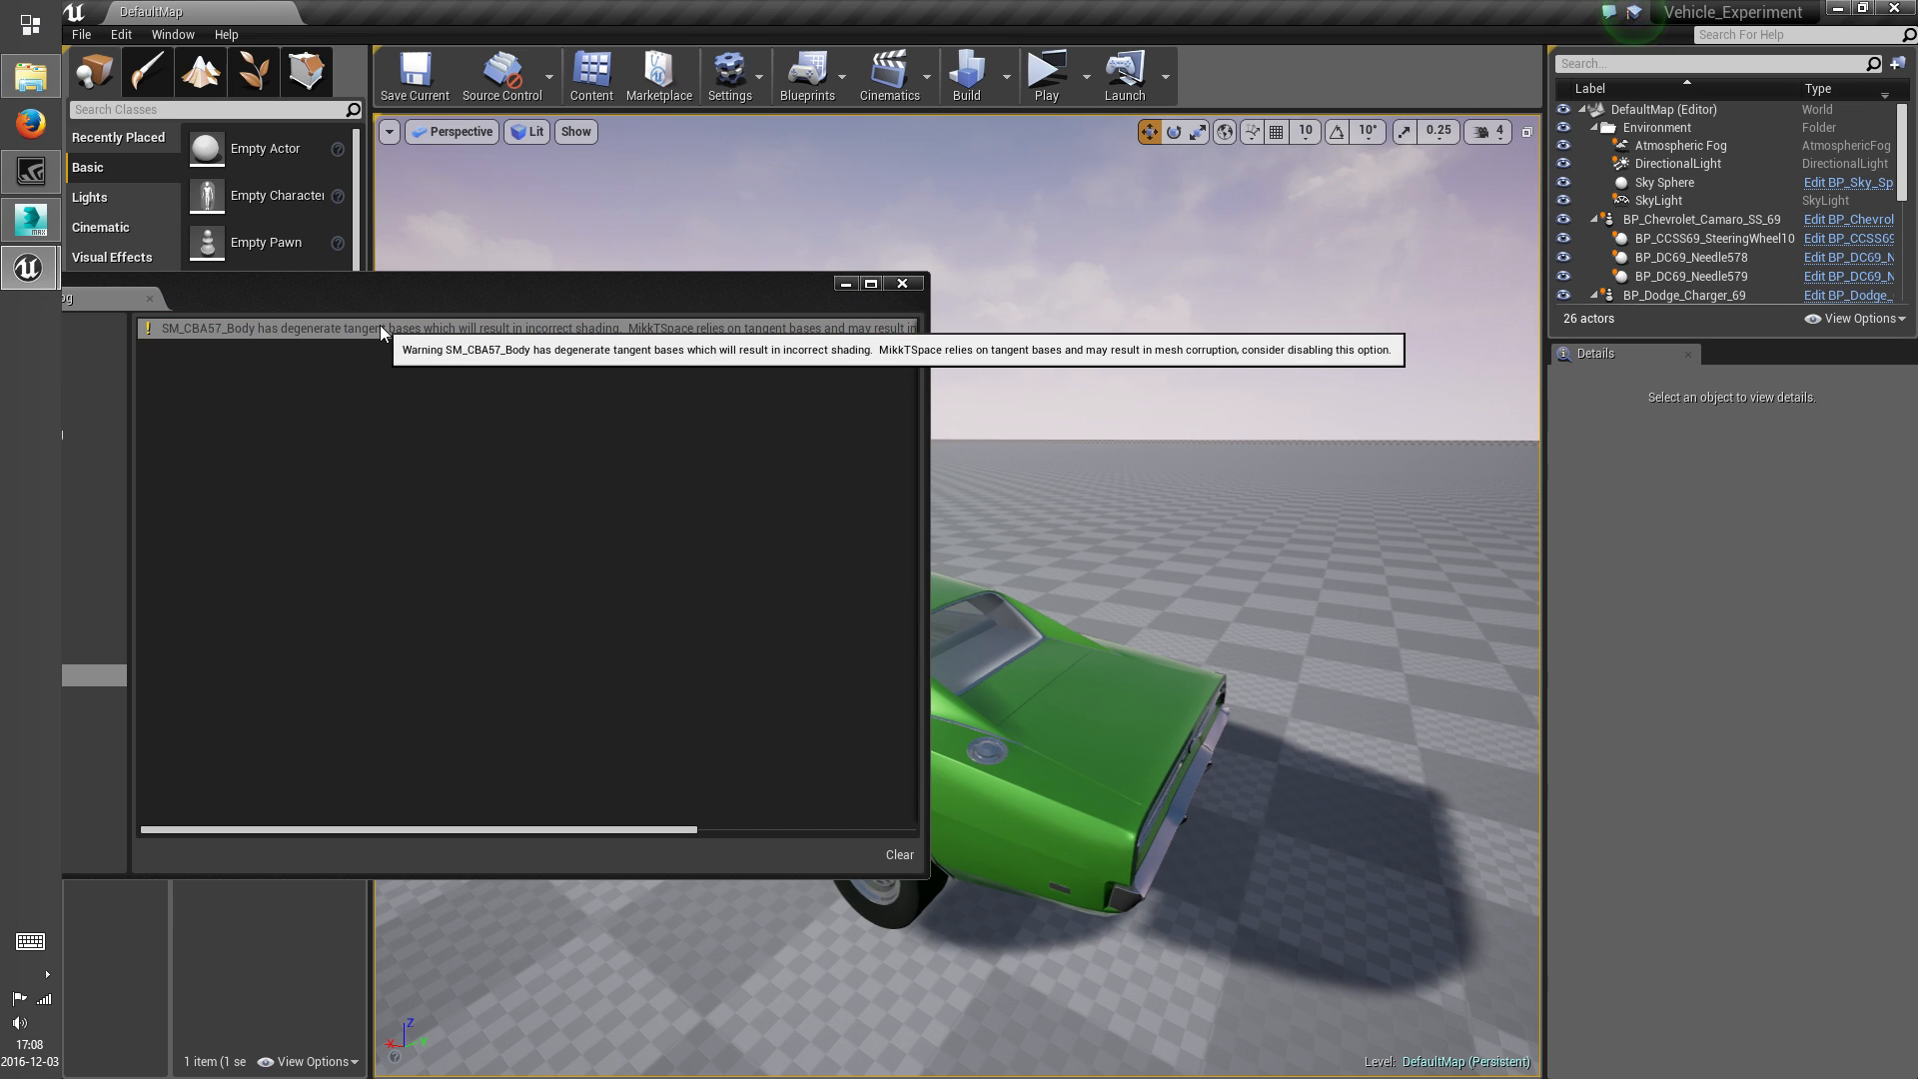
Read the full FBX Import entry about SM_CBA57_Body in the Message Log and close the log
drag(478, 284, 974, 236)
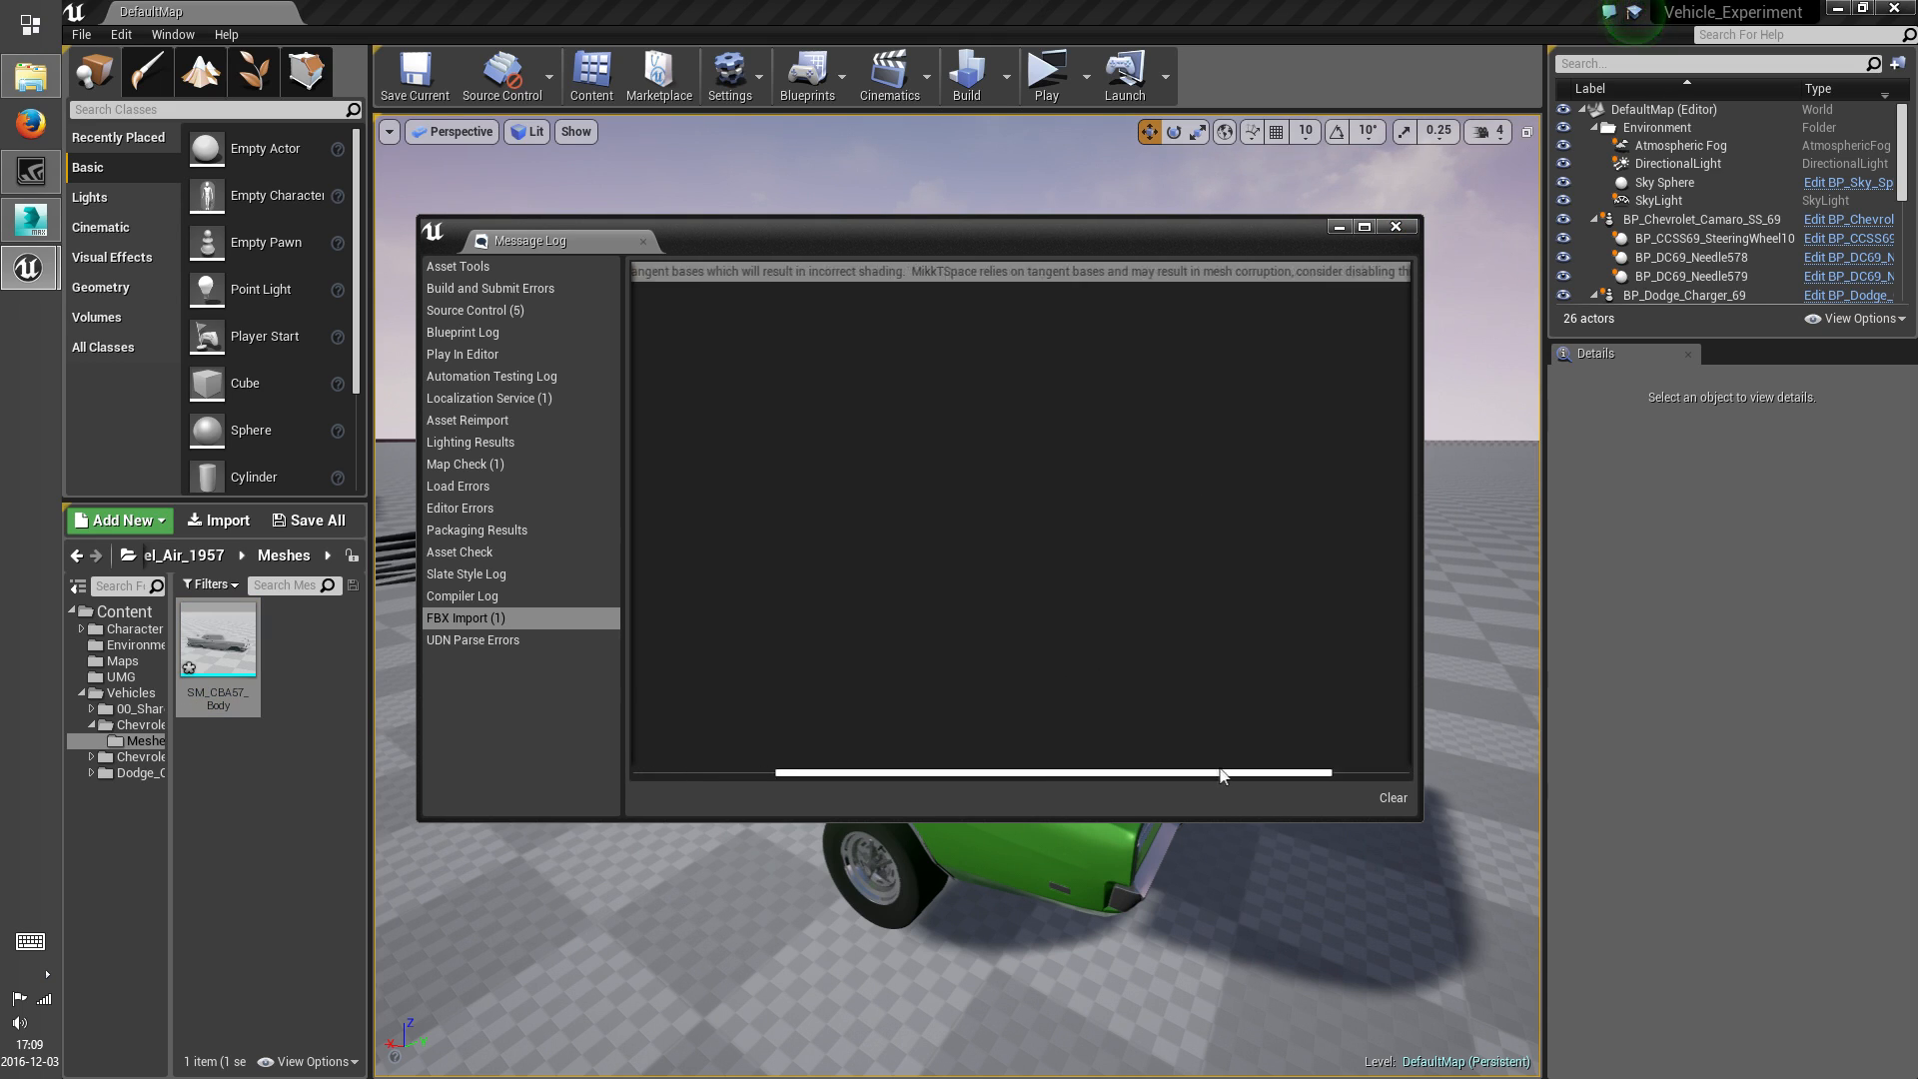
drag(1239, 774, 1271, 773)
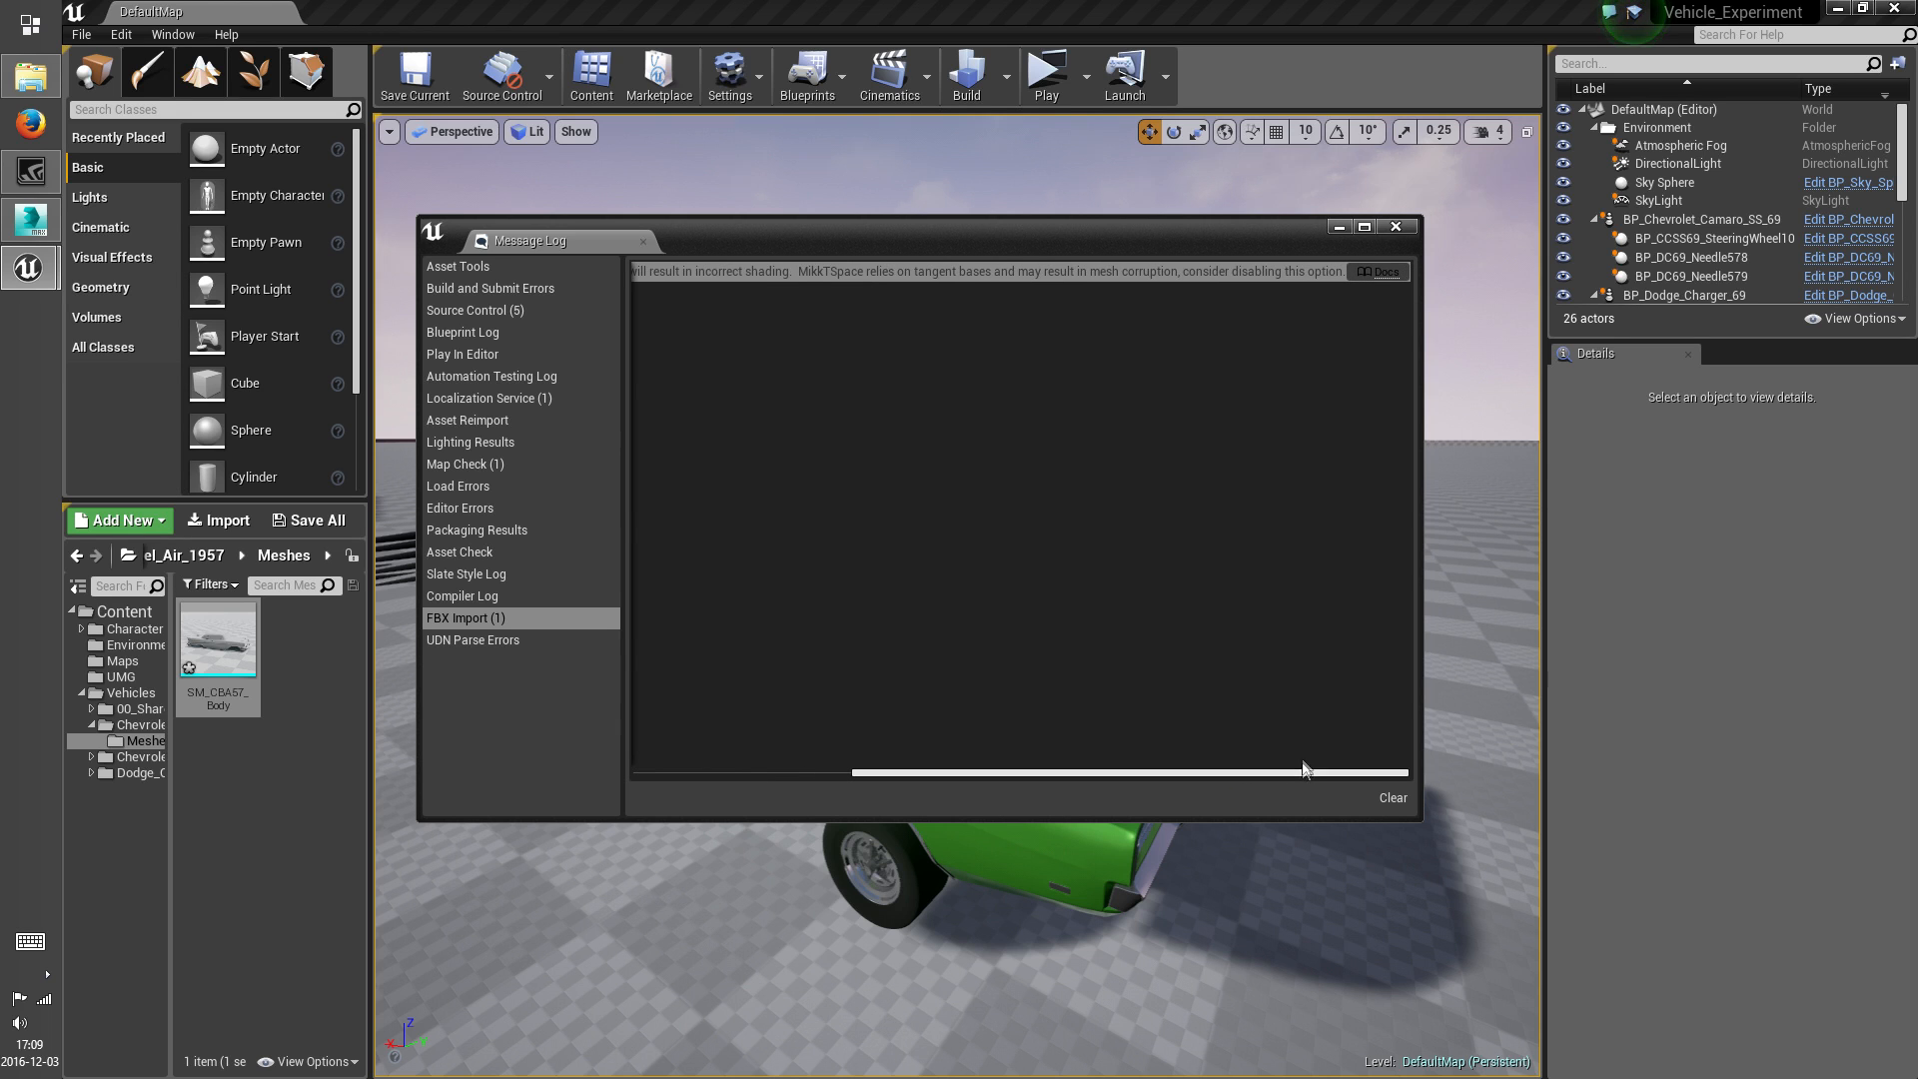
click(1396, 226)
drag(1329, 405, 1288, 453)
right_drag(1289, 454, 868, 460)
key(w)
key(w)
key(s)
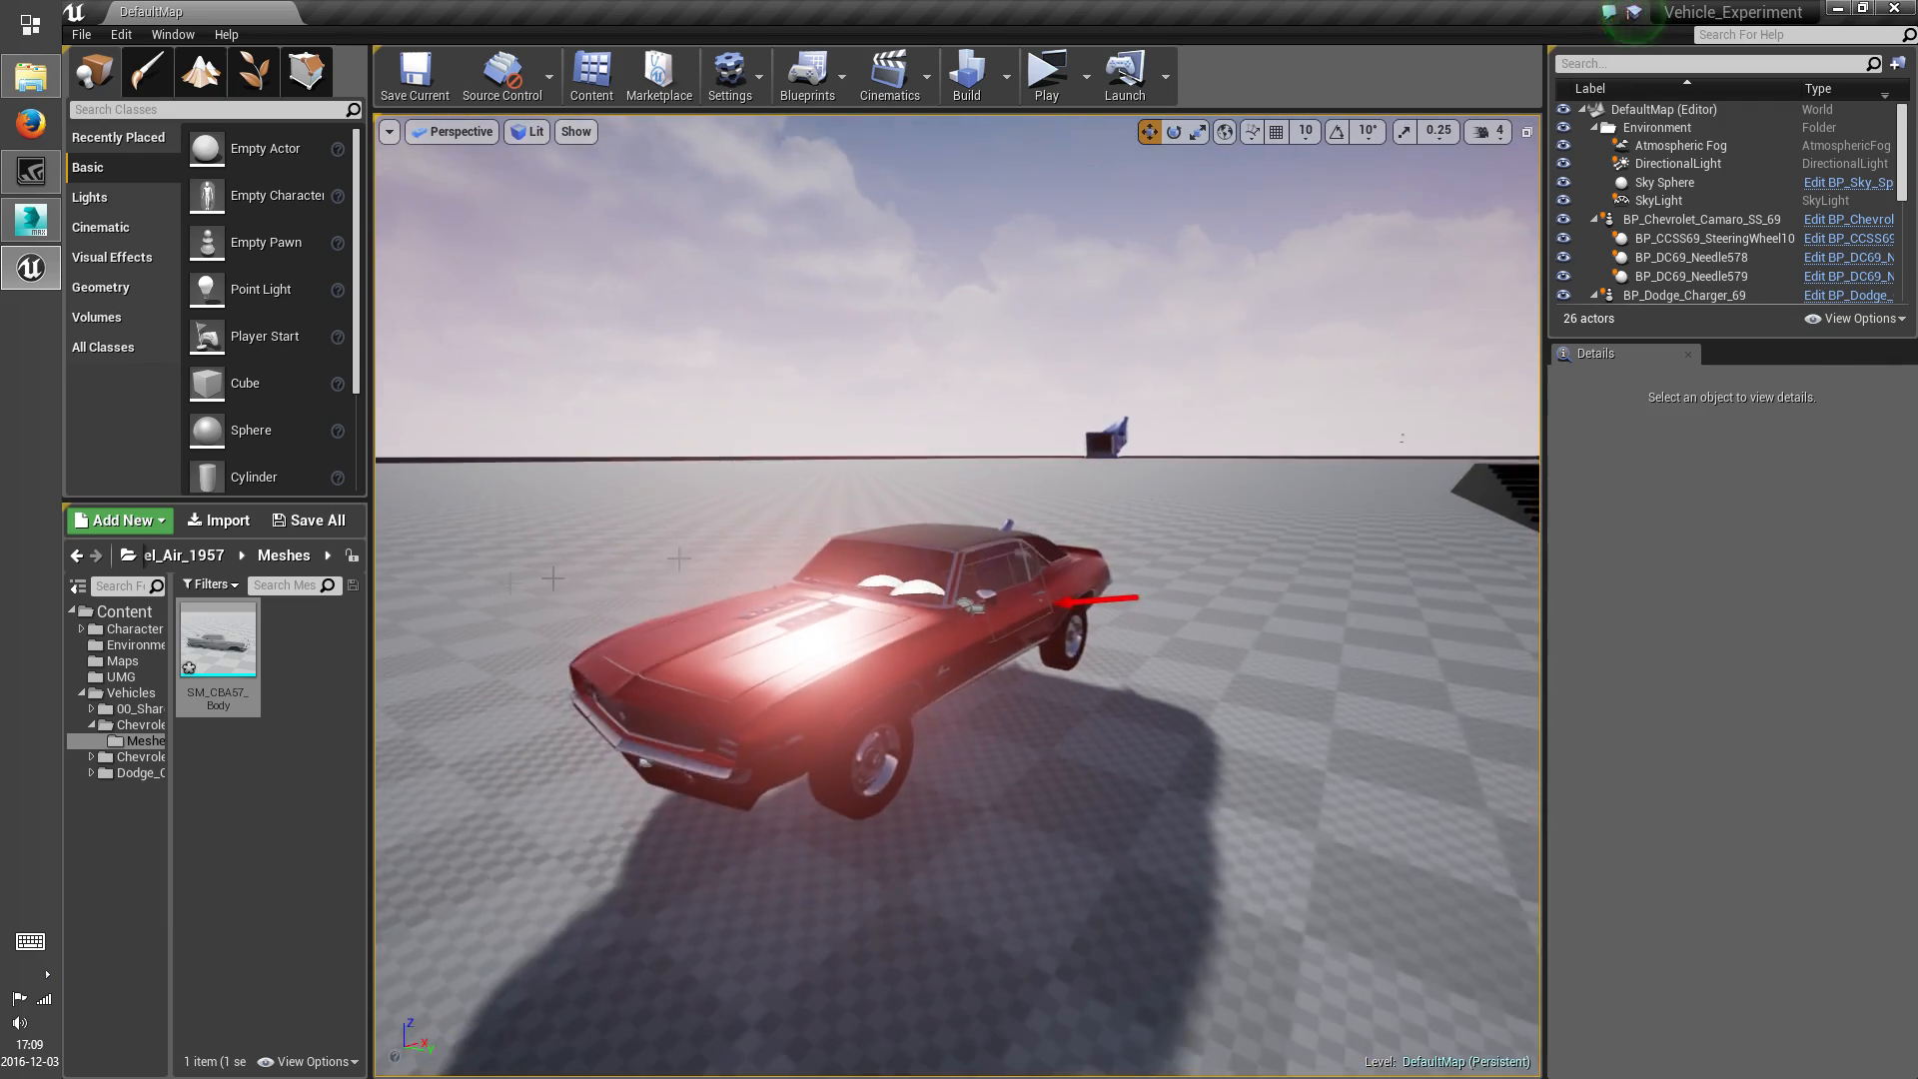
Open the imported SM_CBA57_Body mesh for editing and try M_Chrome on material Element 0
double_click(188, 667)
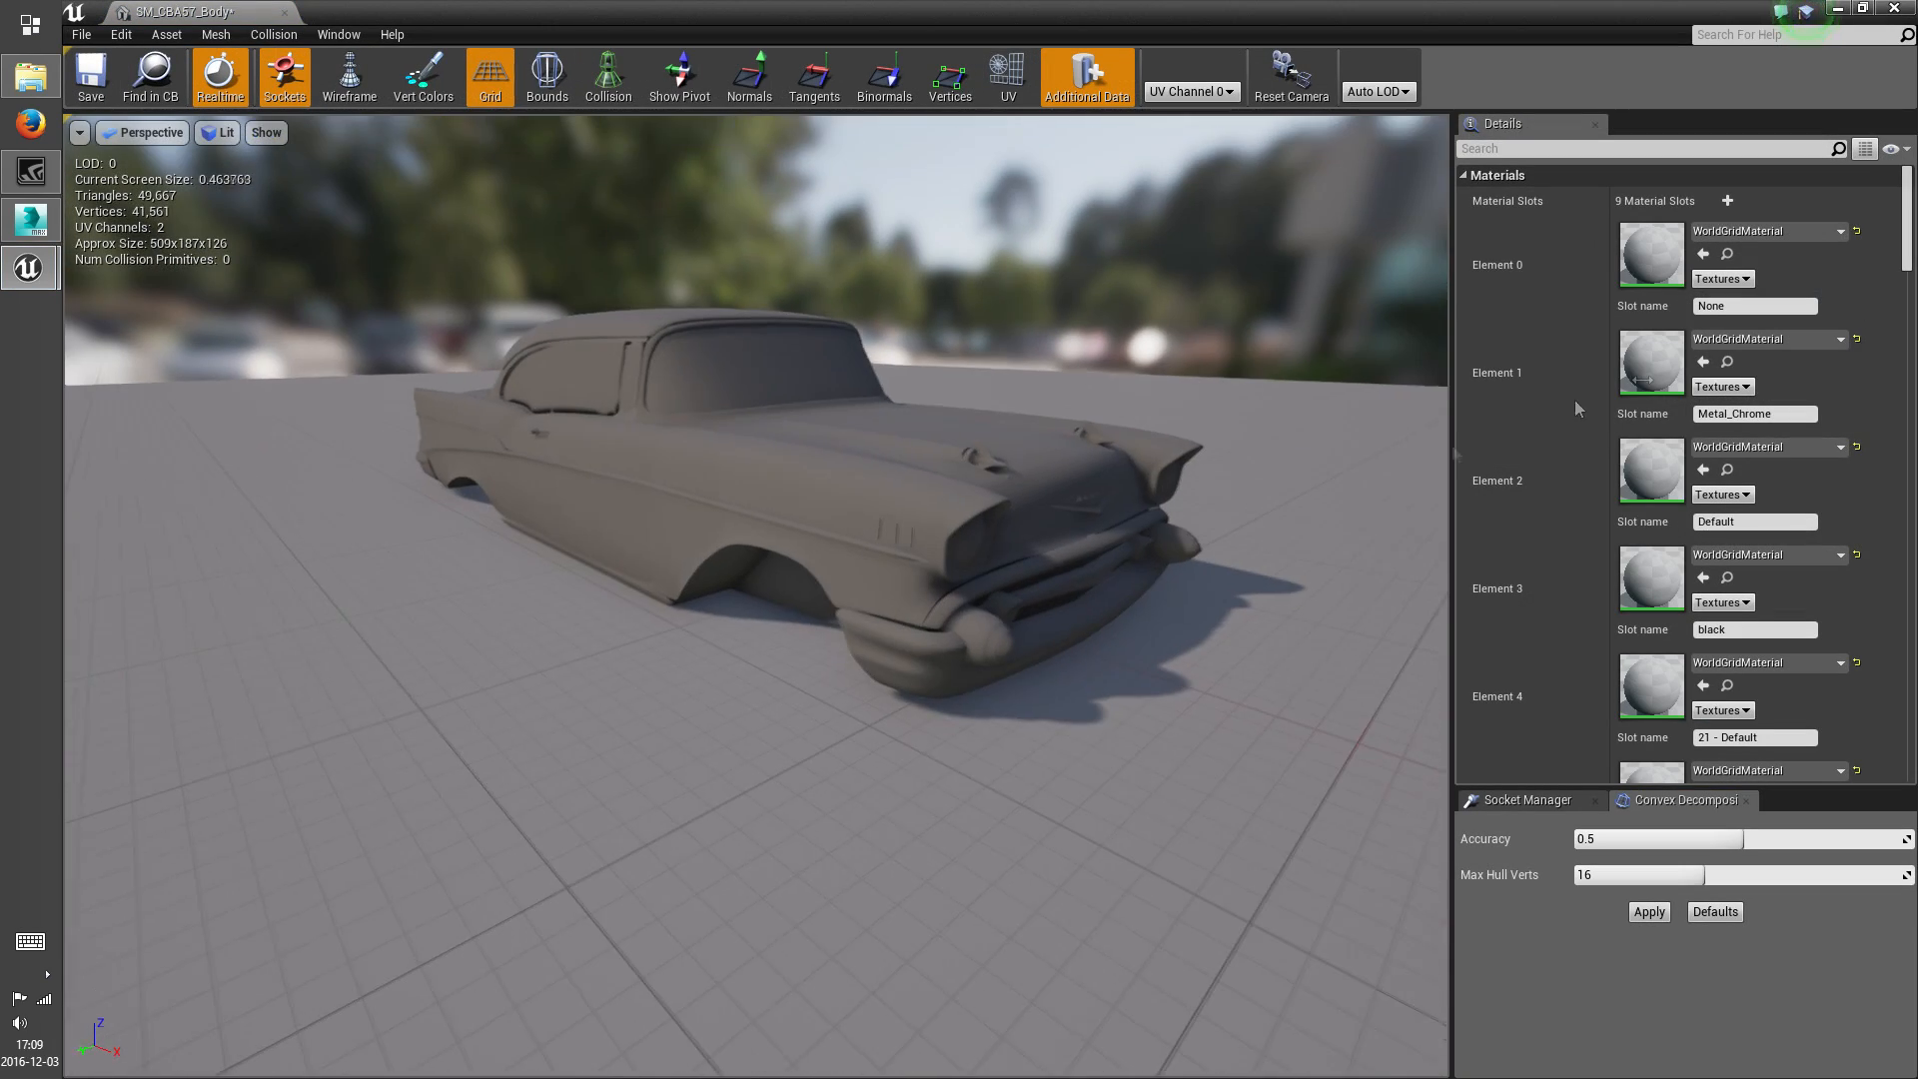
click(1757, 234)
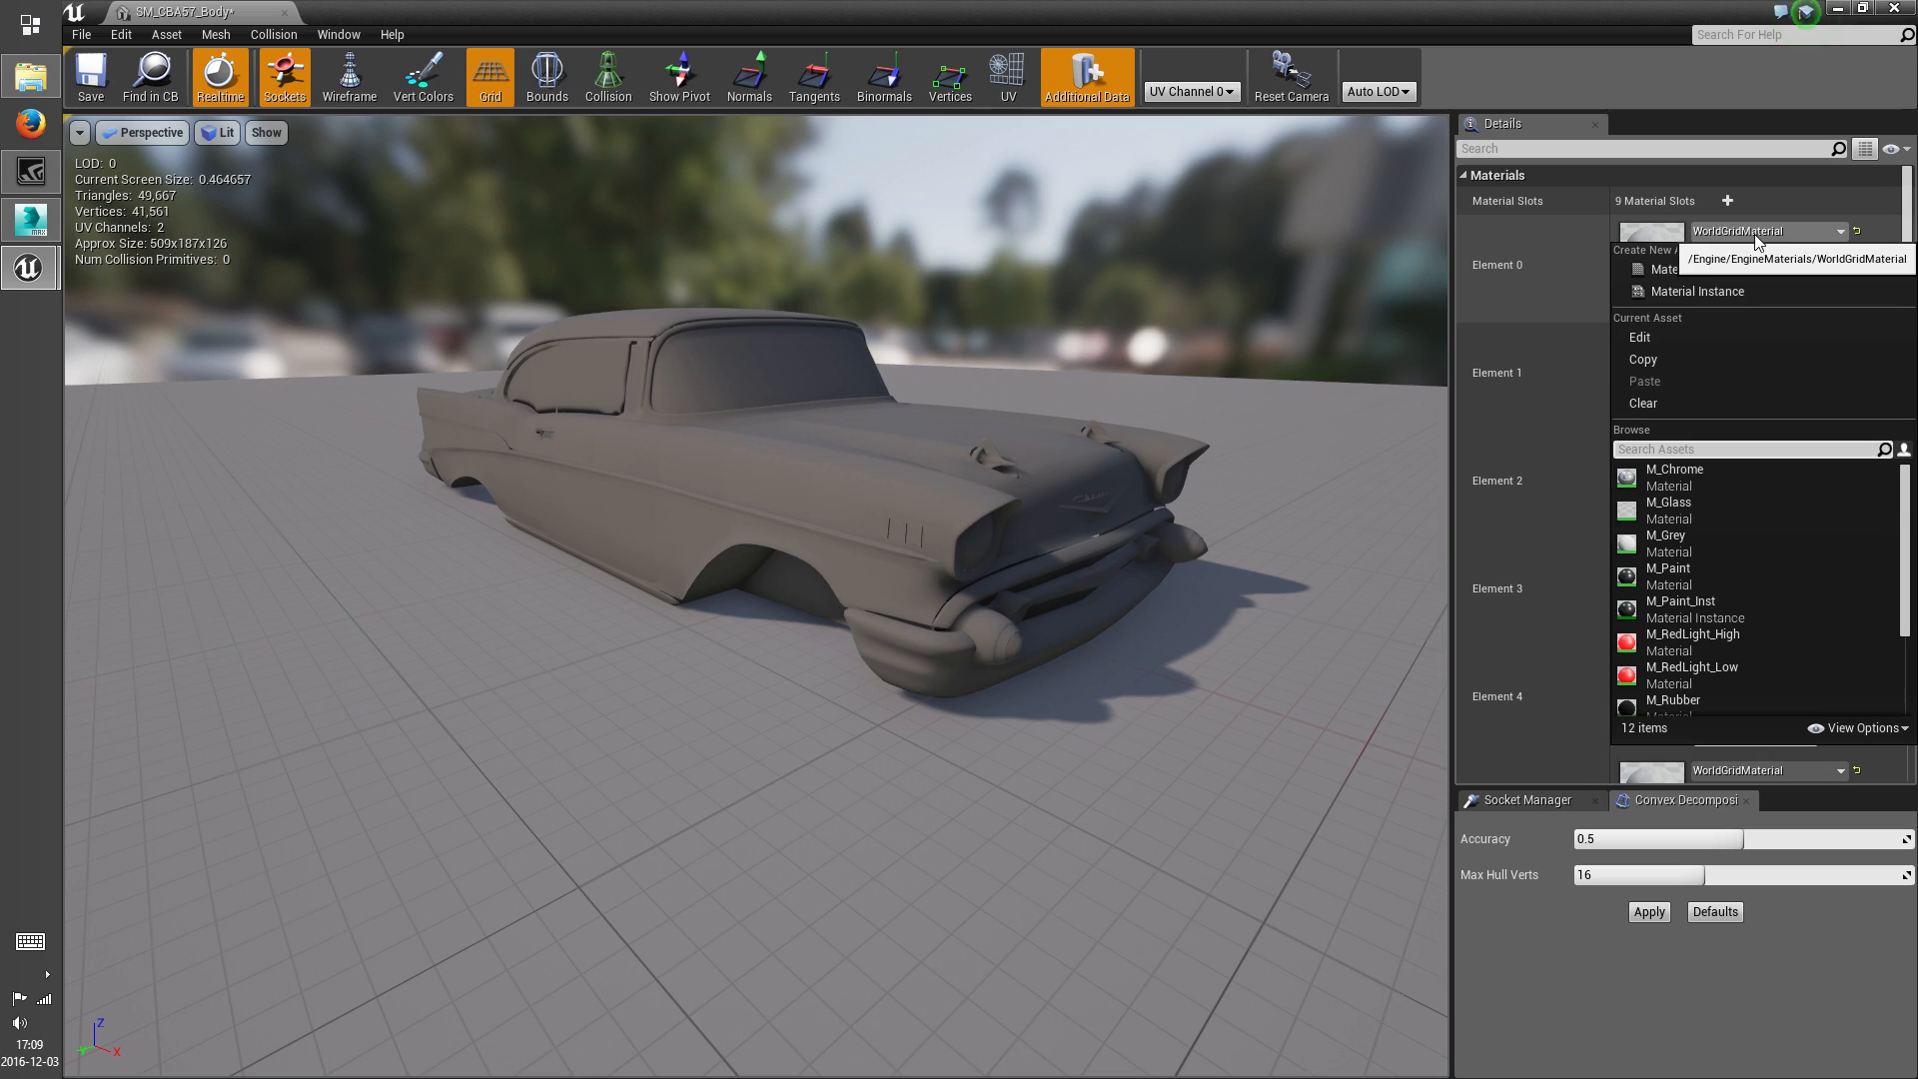
click(1702, 485)
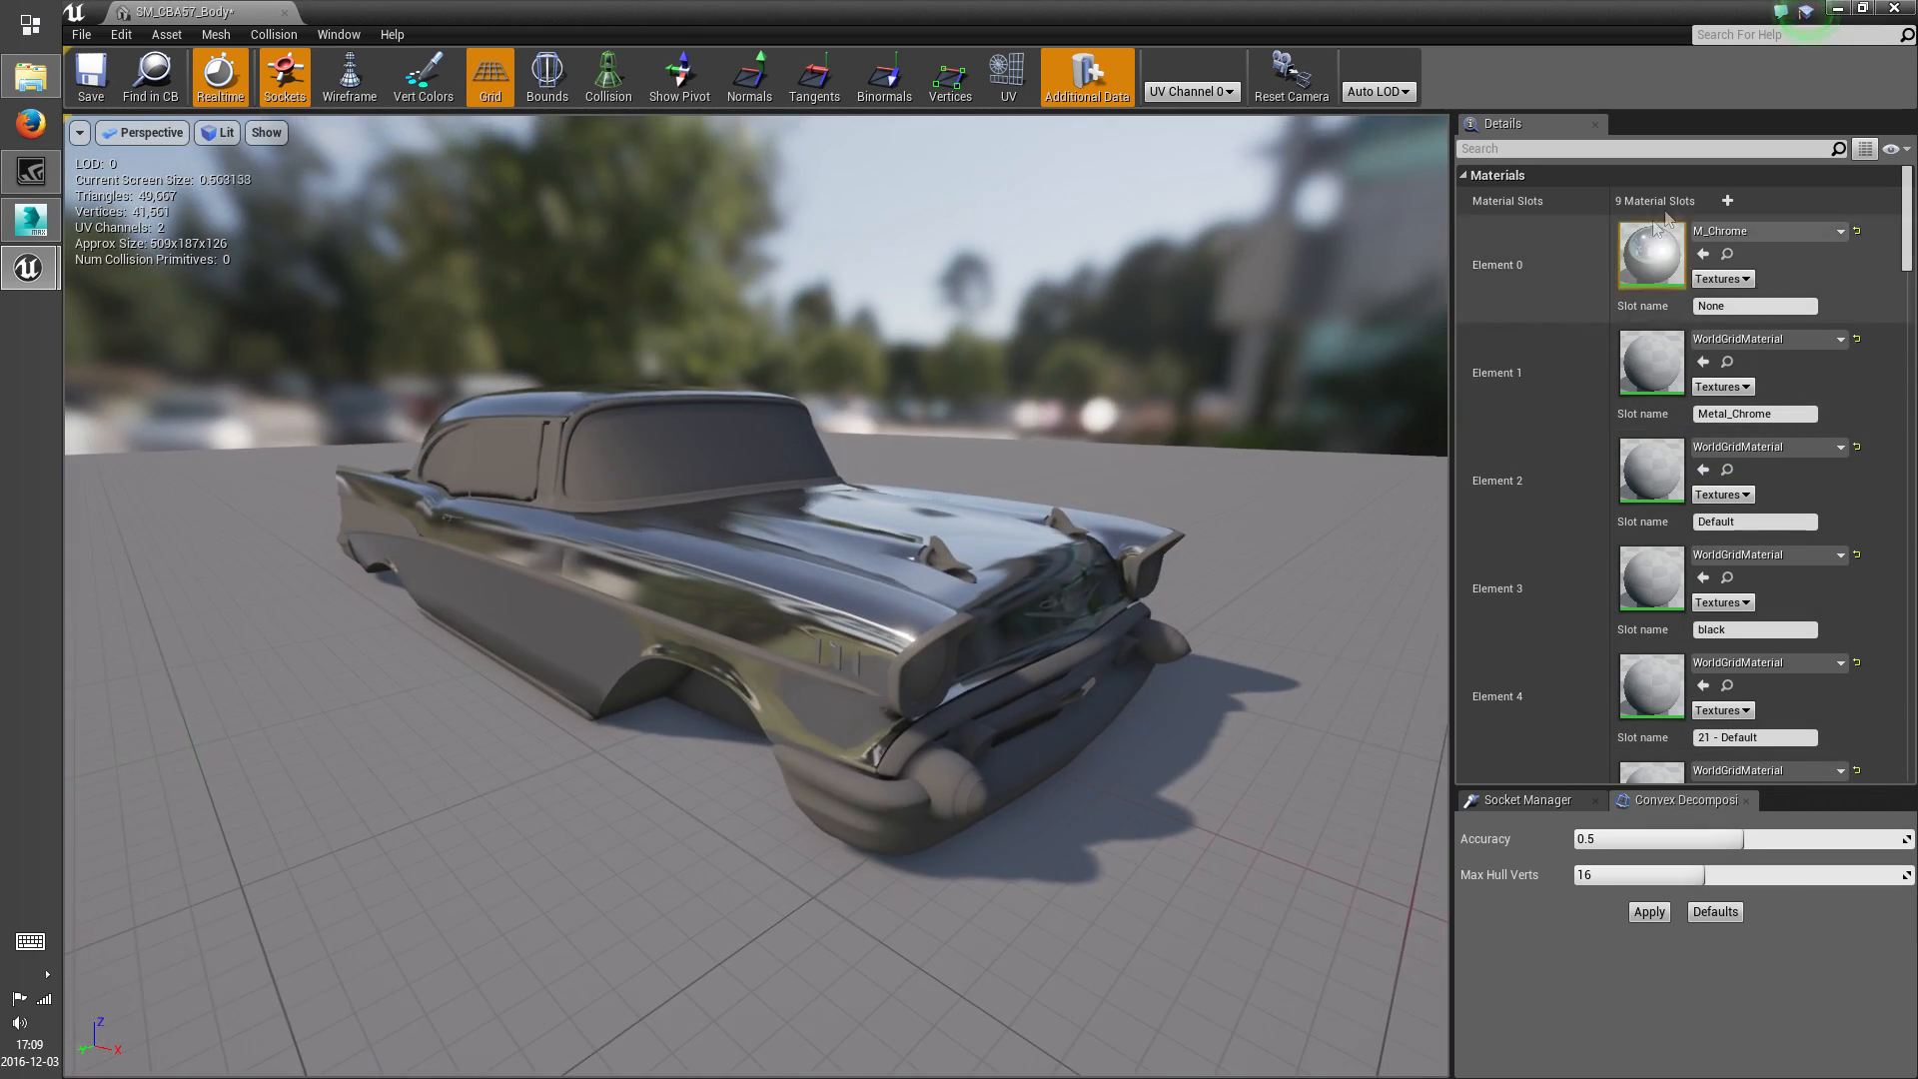
Replace the material of Element 0, the car's main body paint, with M_Paint_Inst
click(1764, 231)
scroll(1736, 553, down, 2)
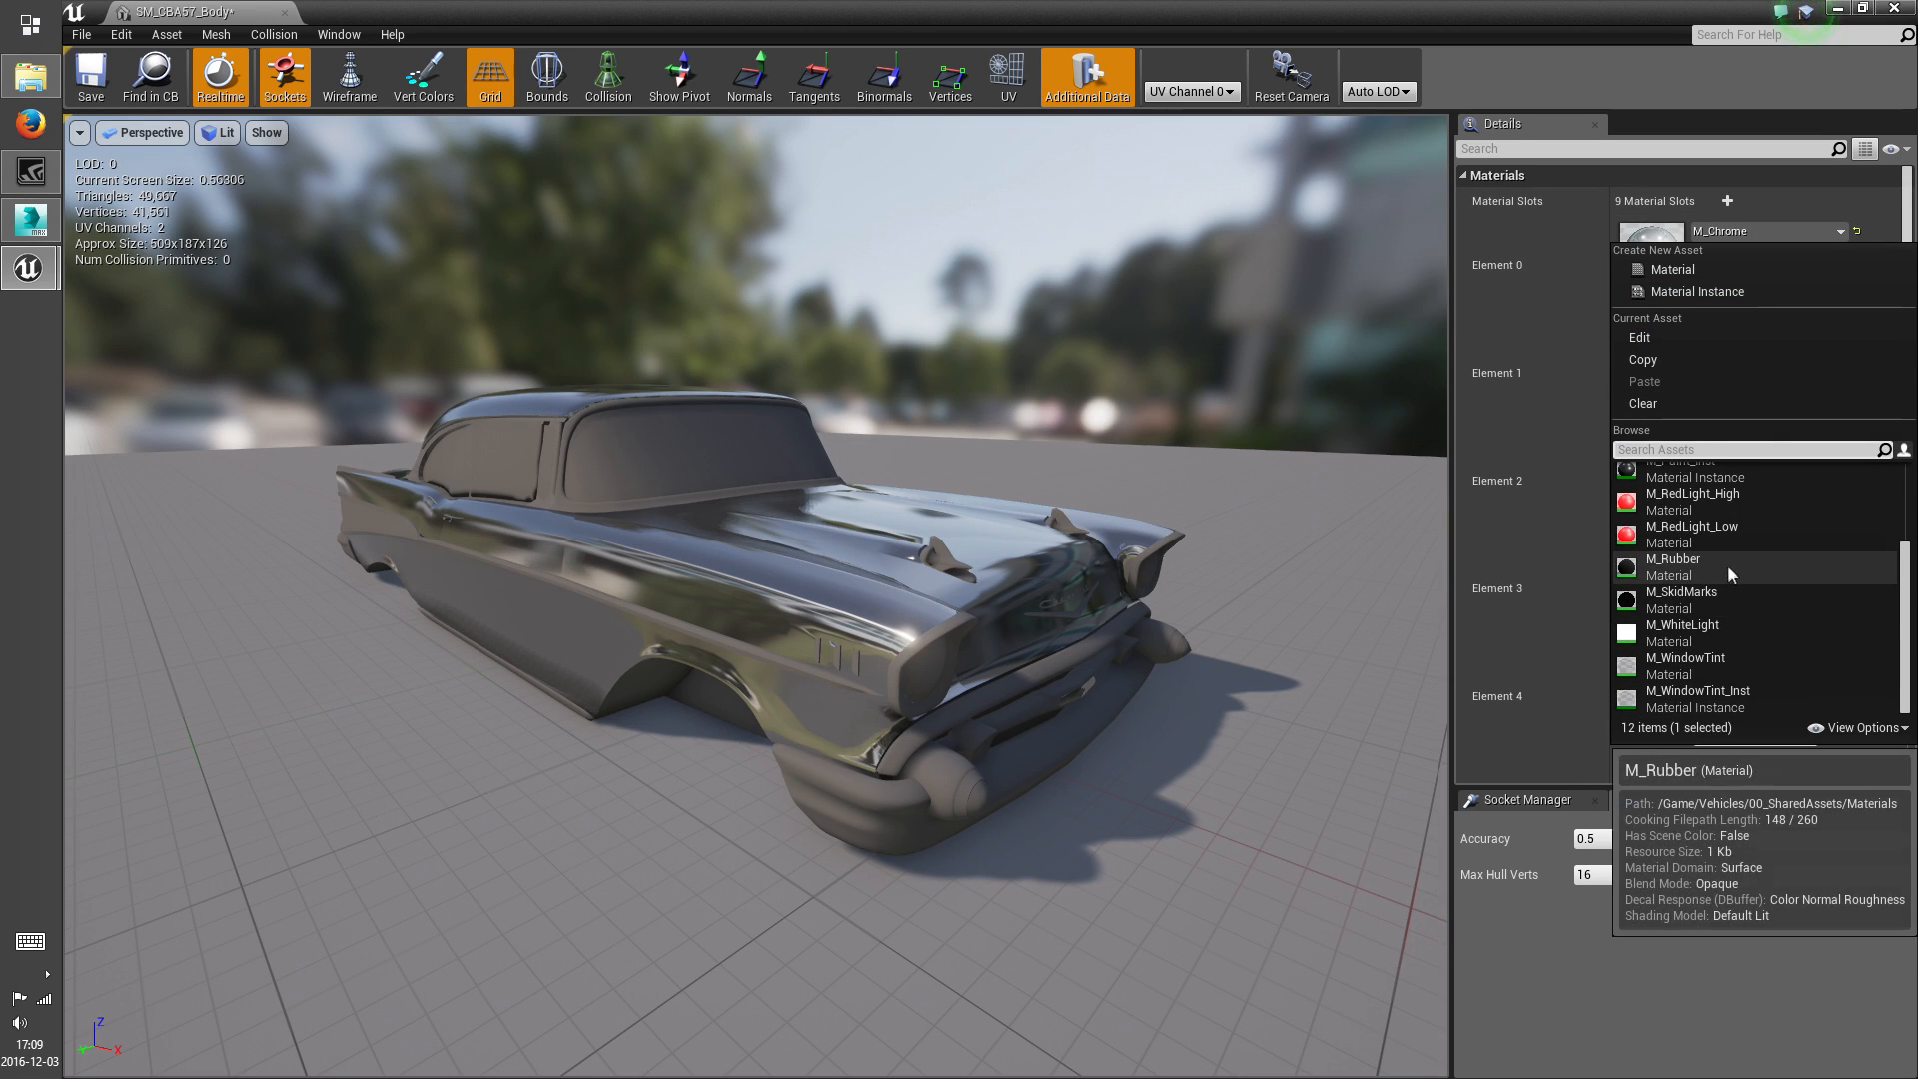
scroll(1725, 564, up, 1)
click(1704, 500)
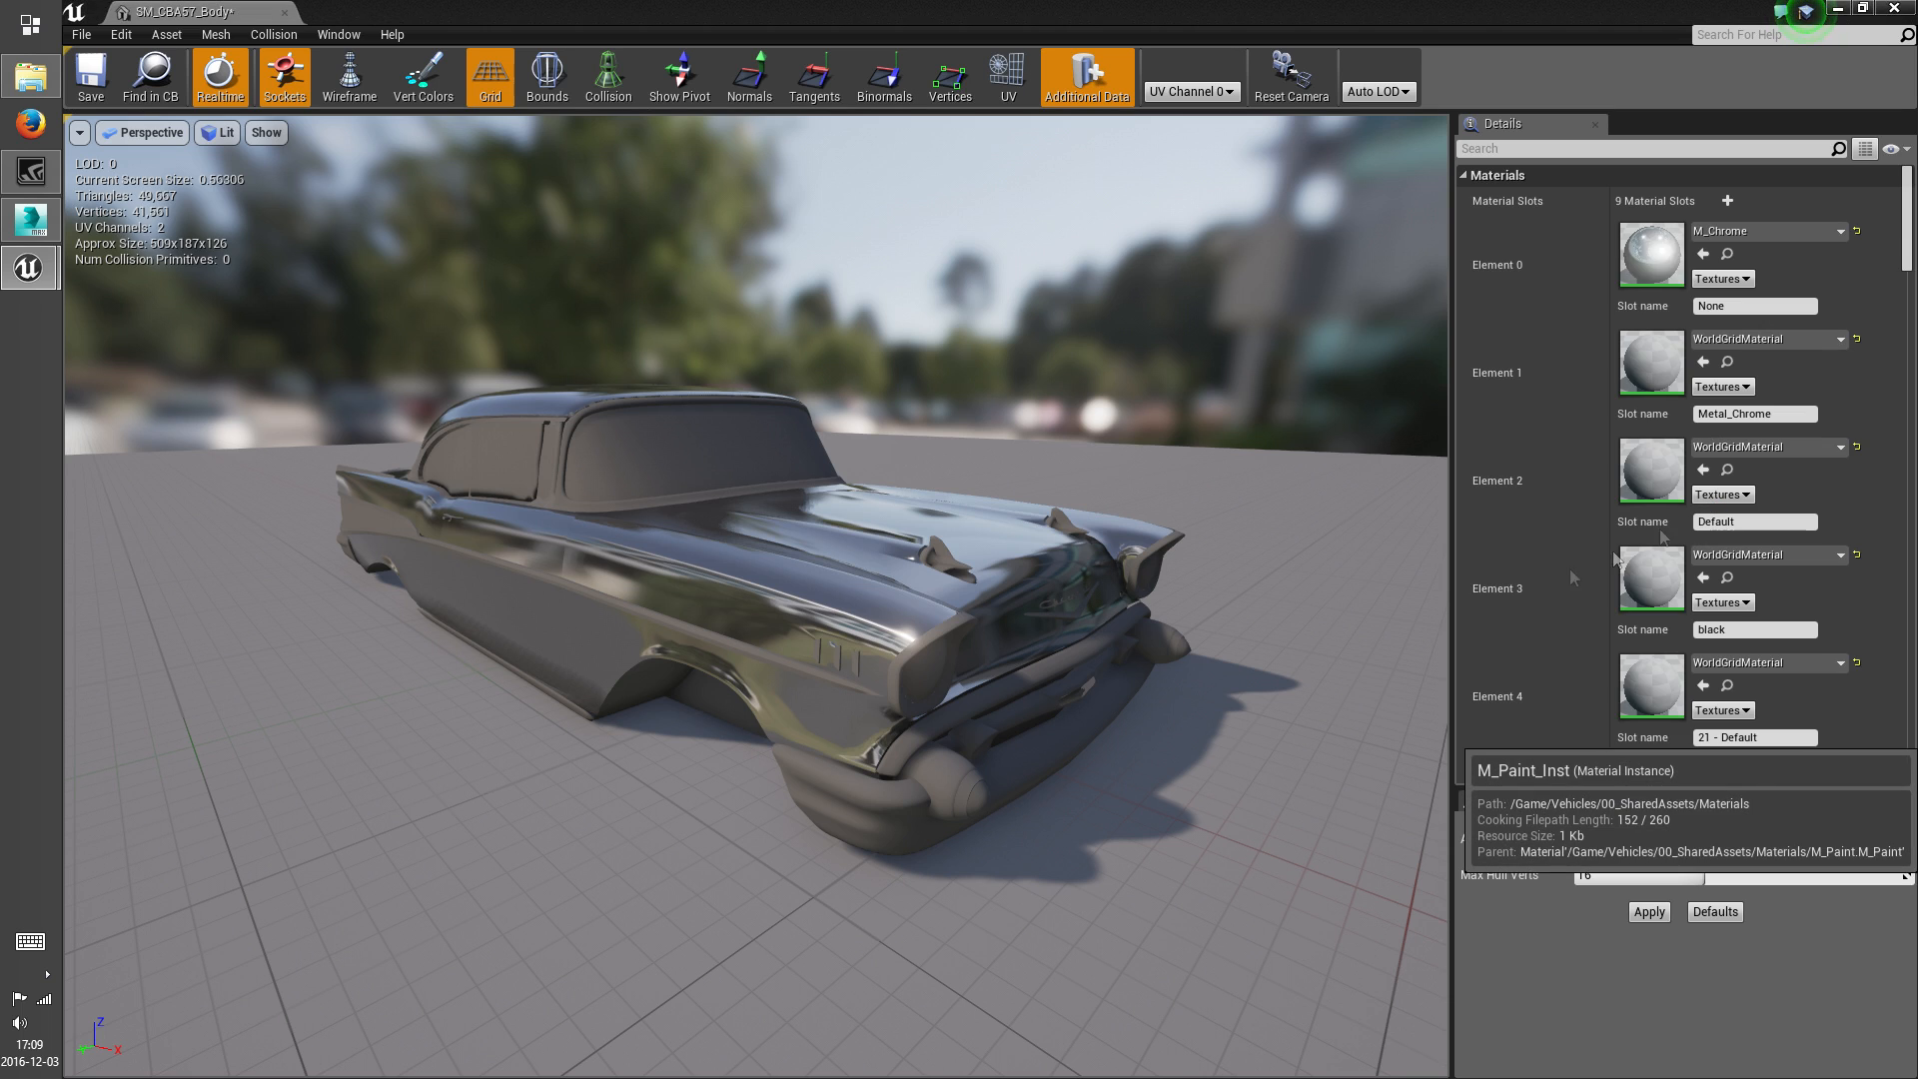
Try M_Paint_Inst on the Metal_Chrome slot (Element 1), and replace it with M_Chrome
click(1763, 338)
click(1682, 713)
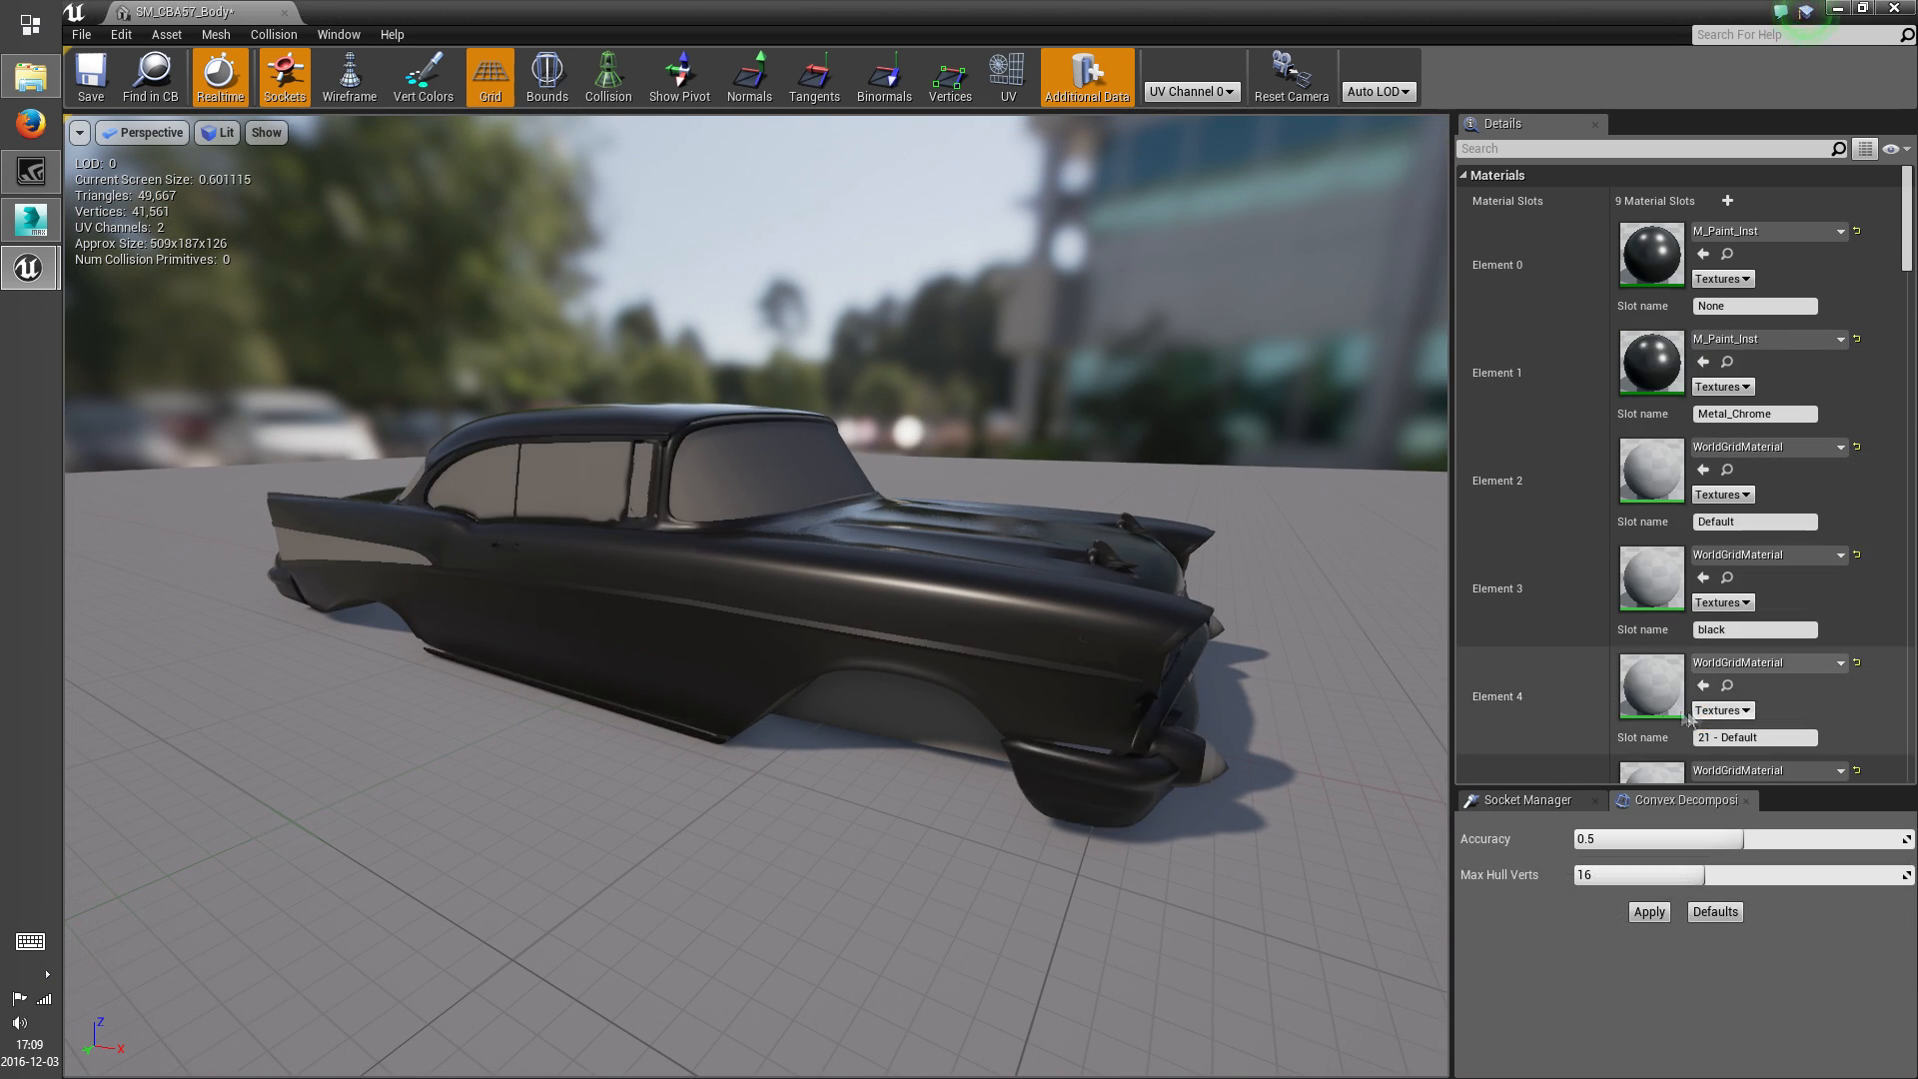
click(1731, 347)
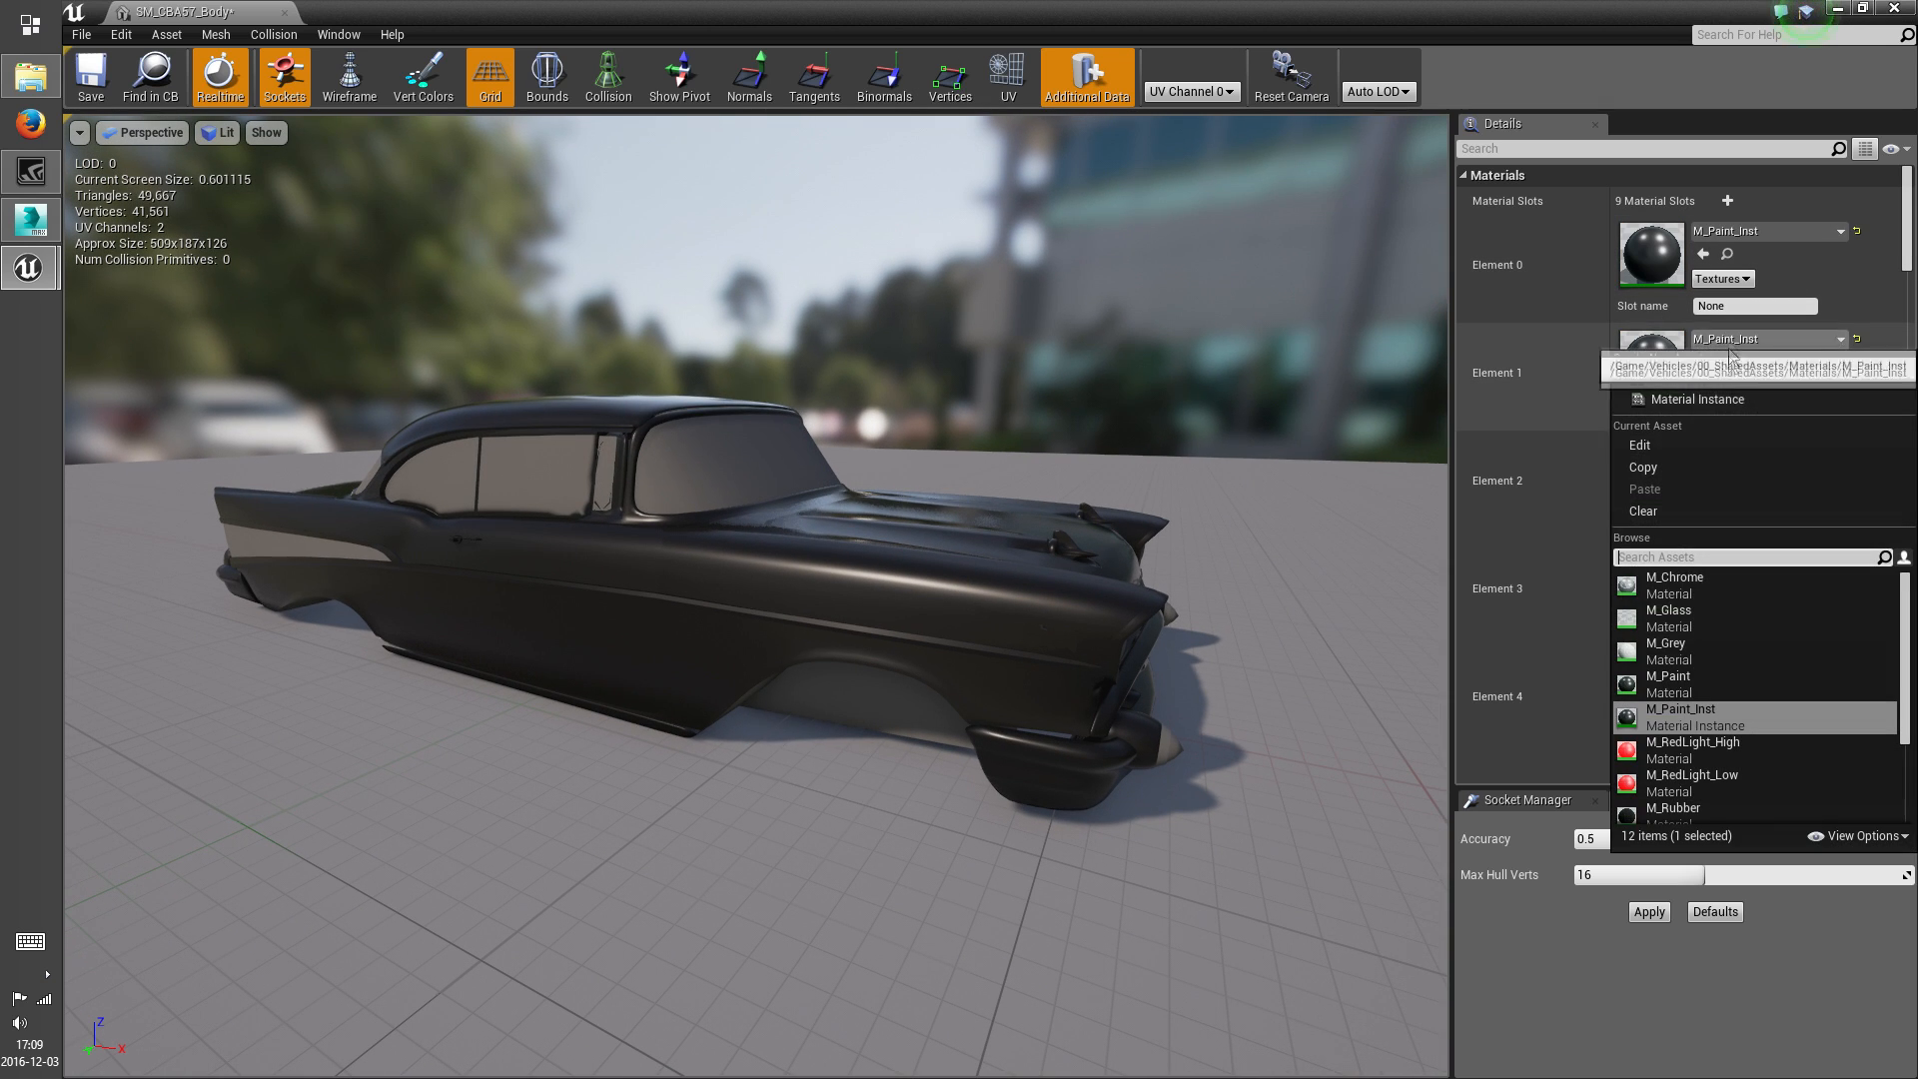
click(1534, 580)
drag(1259, 556, 1124, 555)
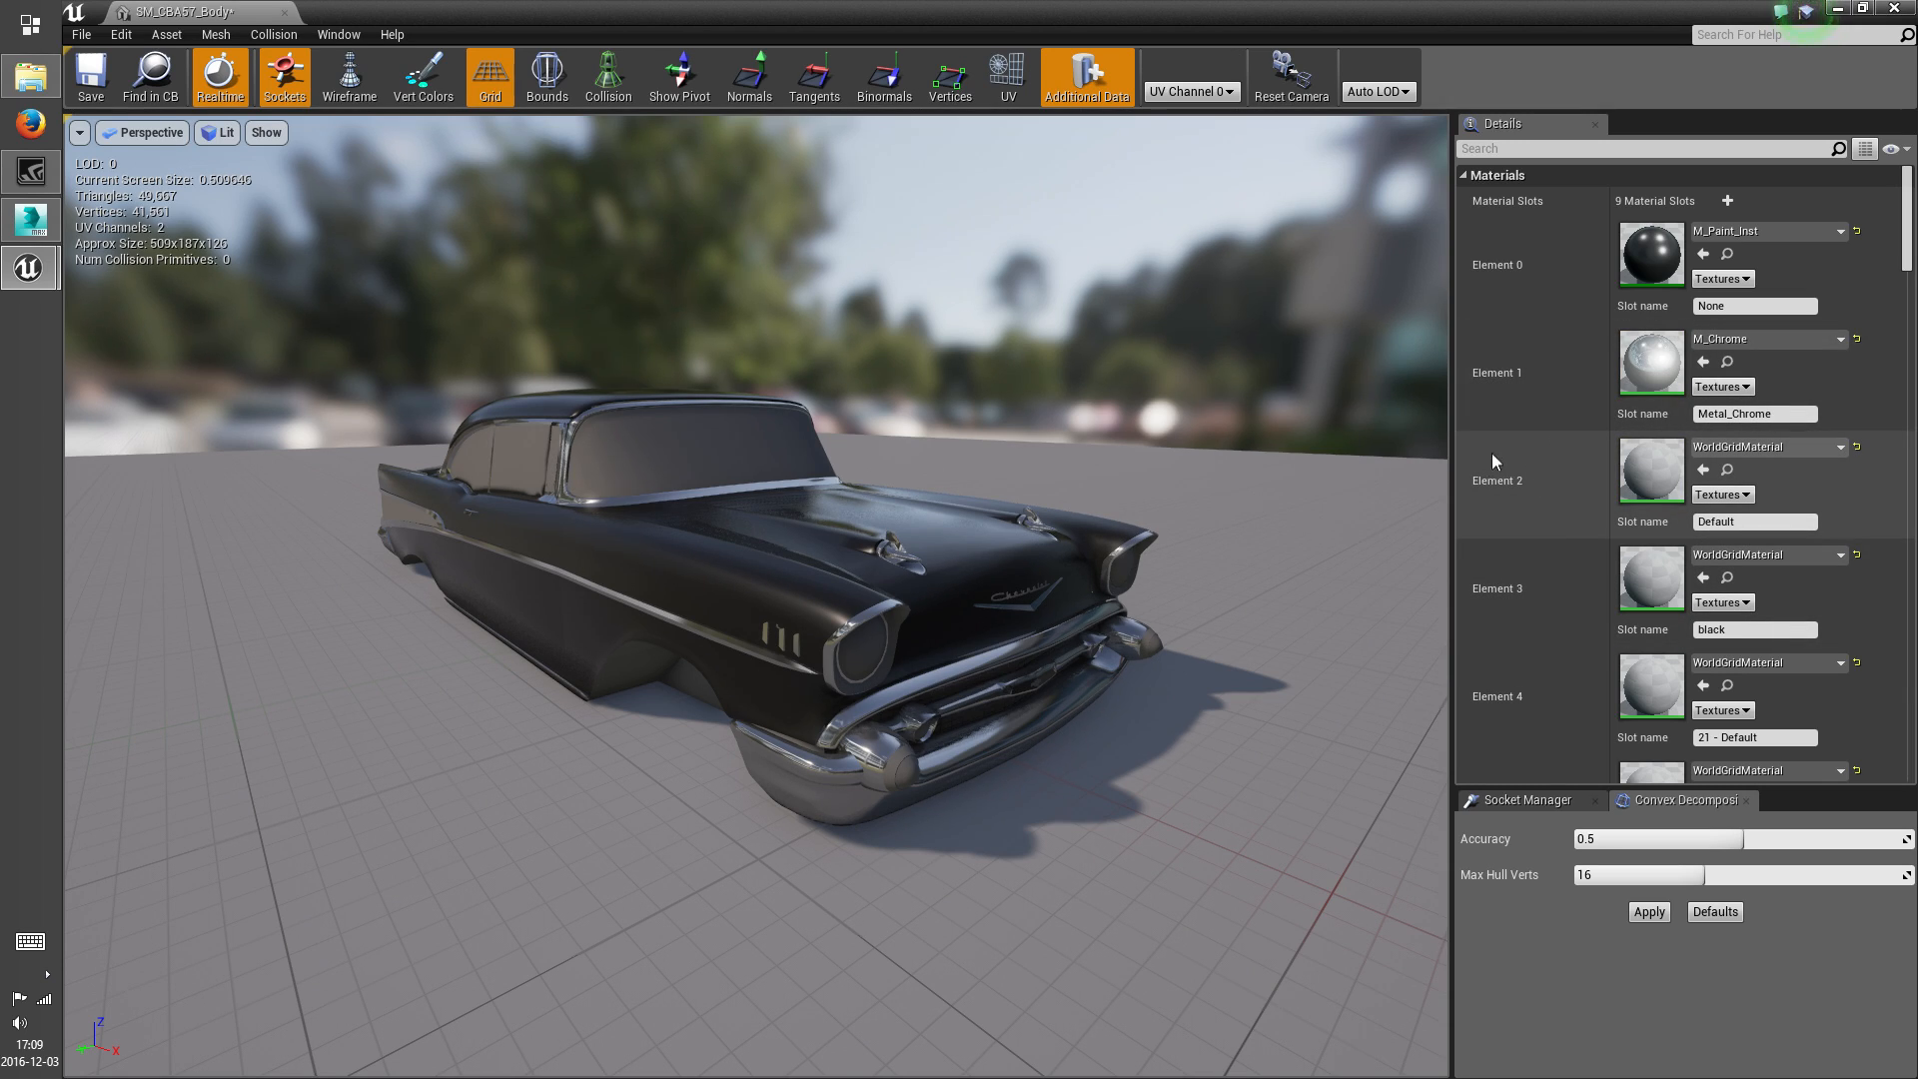
Locate the parts using the Default slot (Element 2) by temporarily applying M_RedLight_Low, and assign M_Paint_Inst to the slot
click(1770, 450)
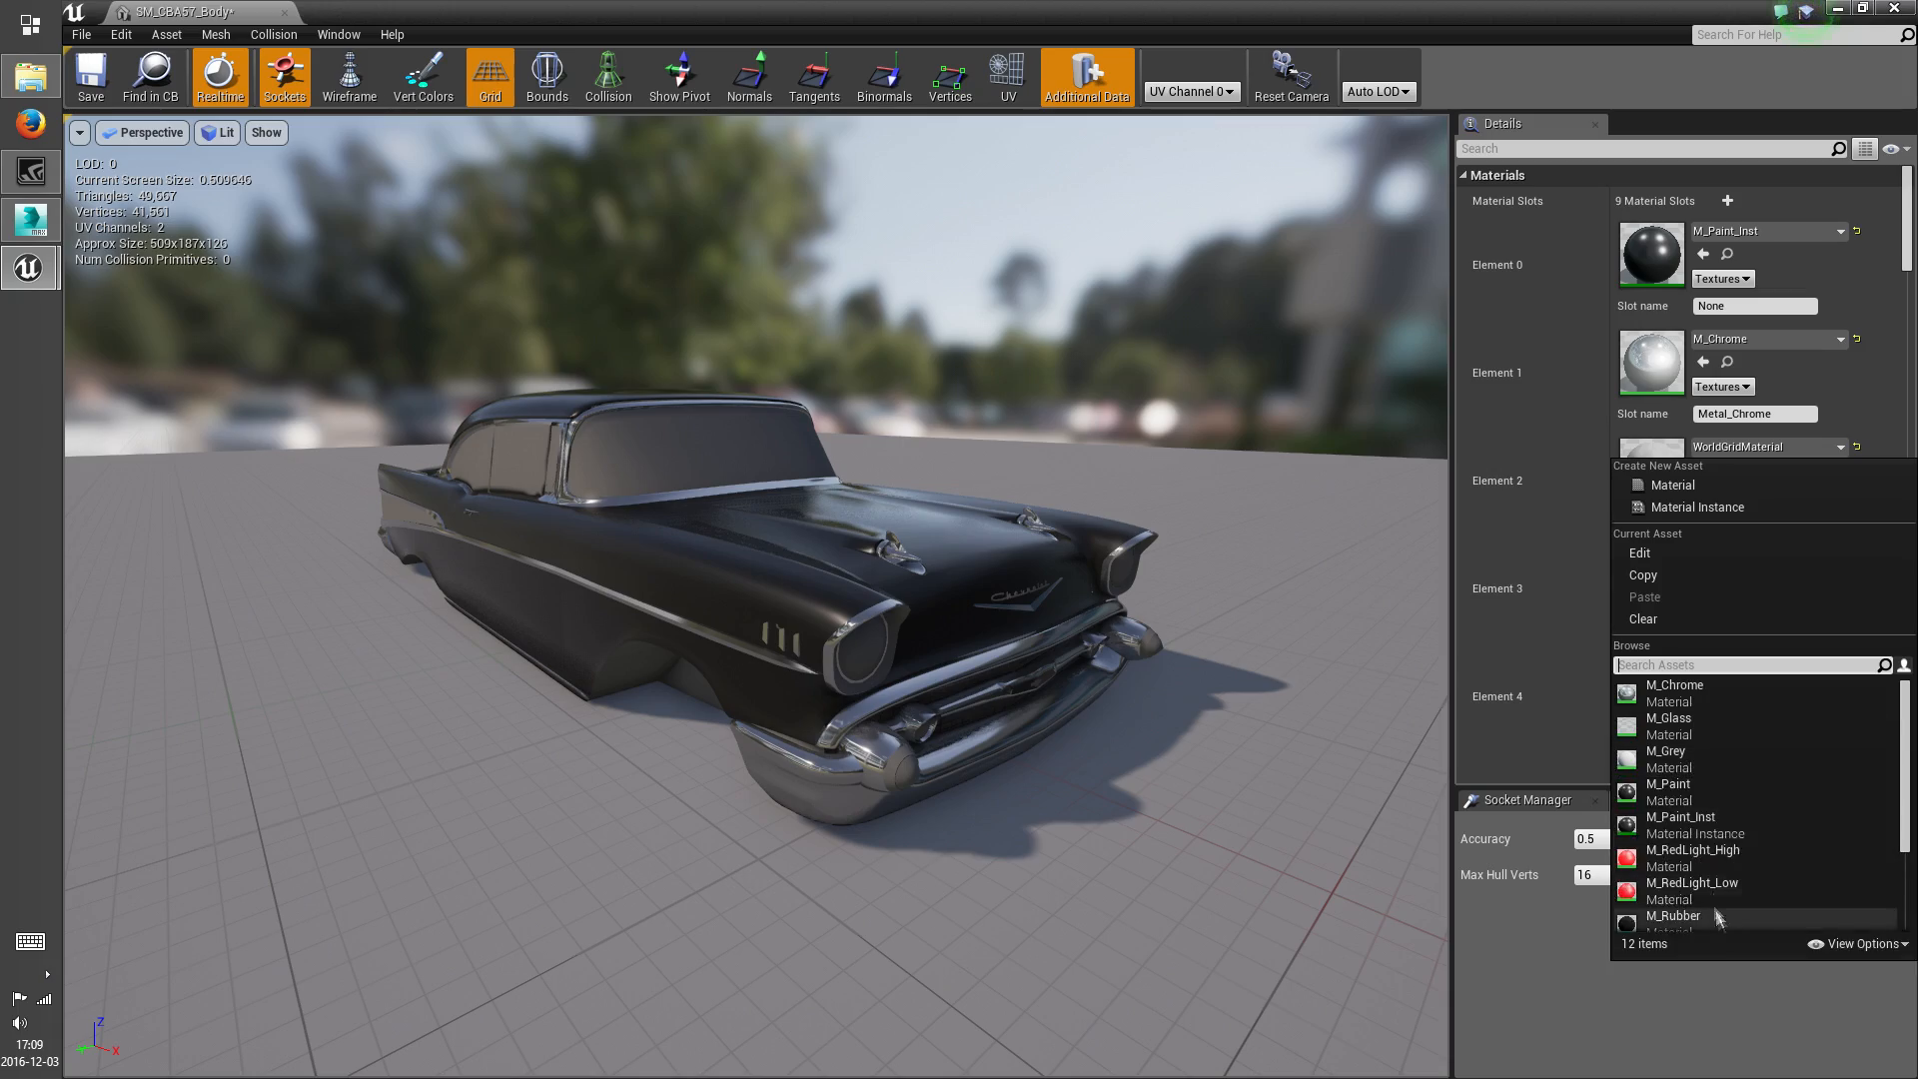
click(1685, 888)
drag(1130, 686, 1299, 652)
click(1764, 447)
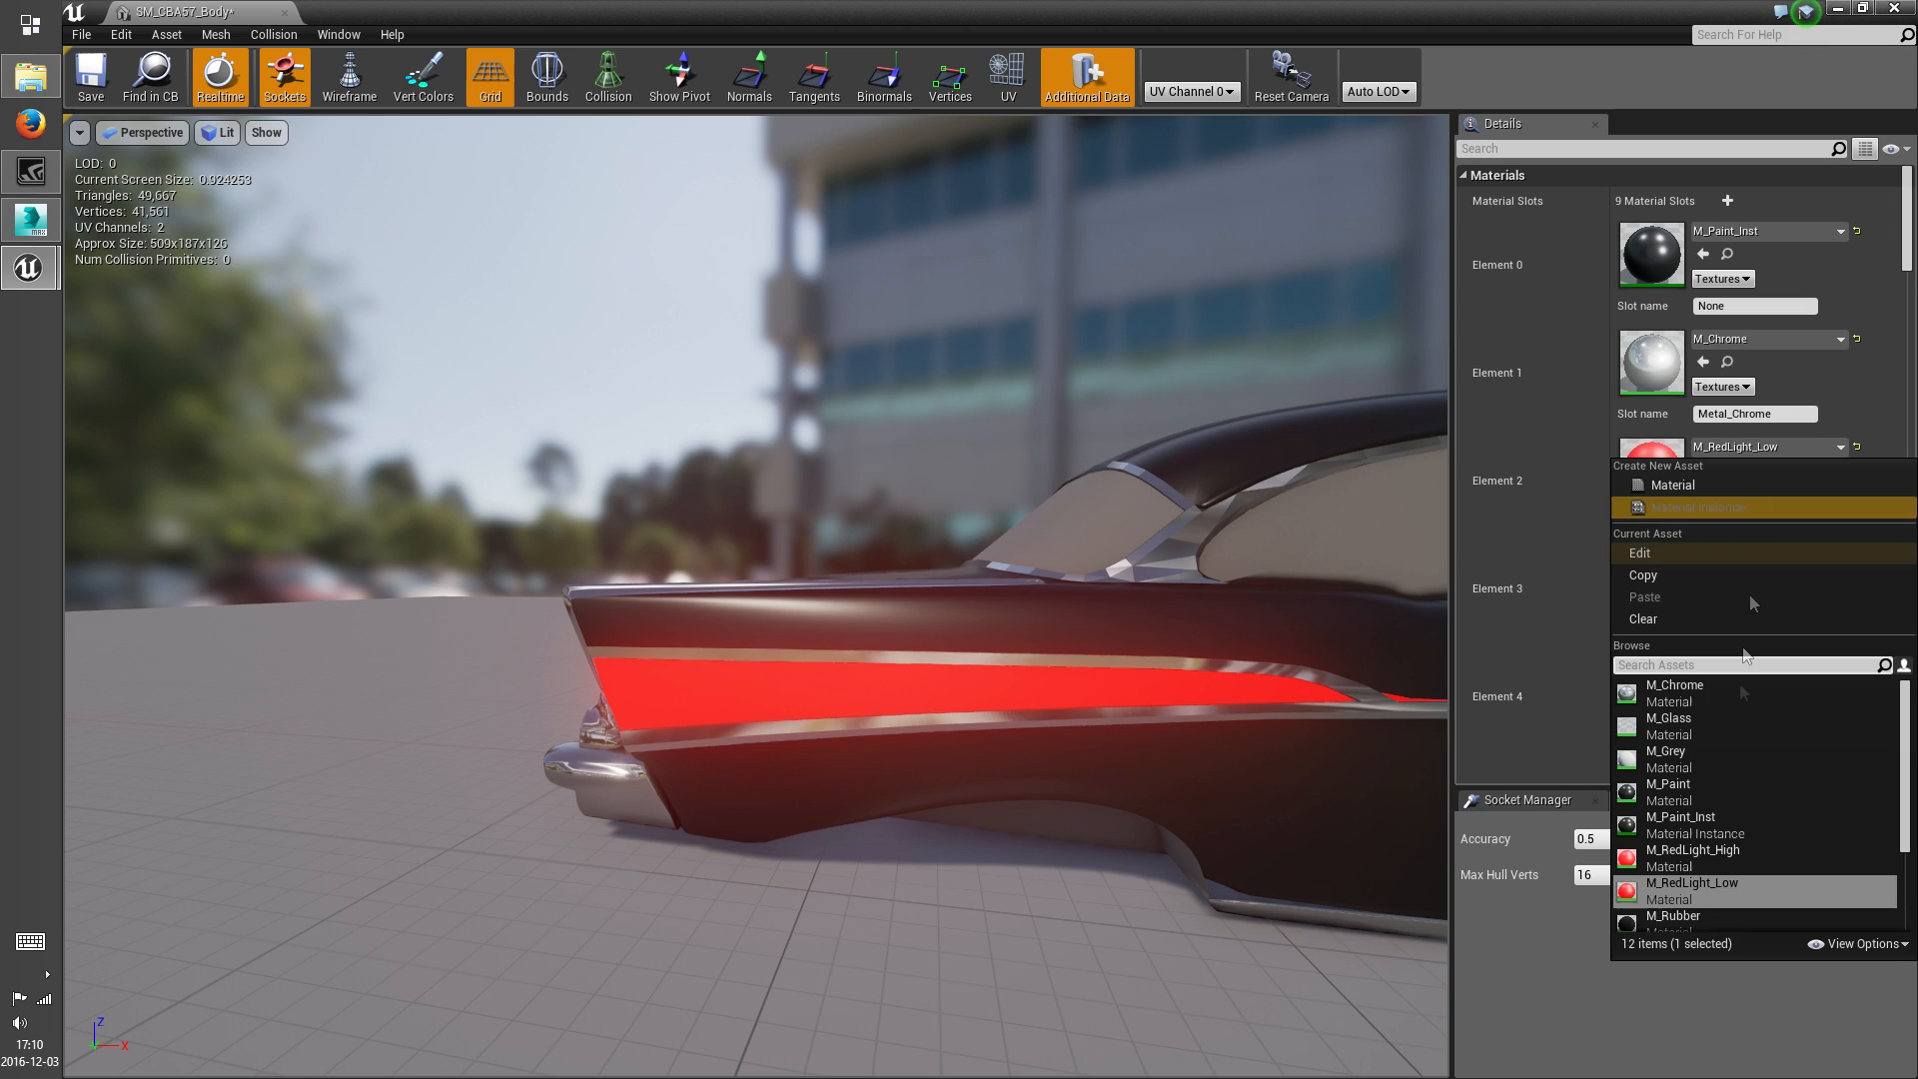
click(1699, 825)
Highlight the parts of the black slot (Element 3) with M_RedLight_Low, and set the slot's material to M_Rubber
drag(899, 599, 999, 610)
drag(1216, 686, 1059, 689)
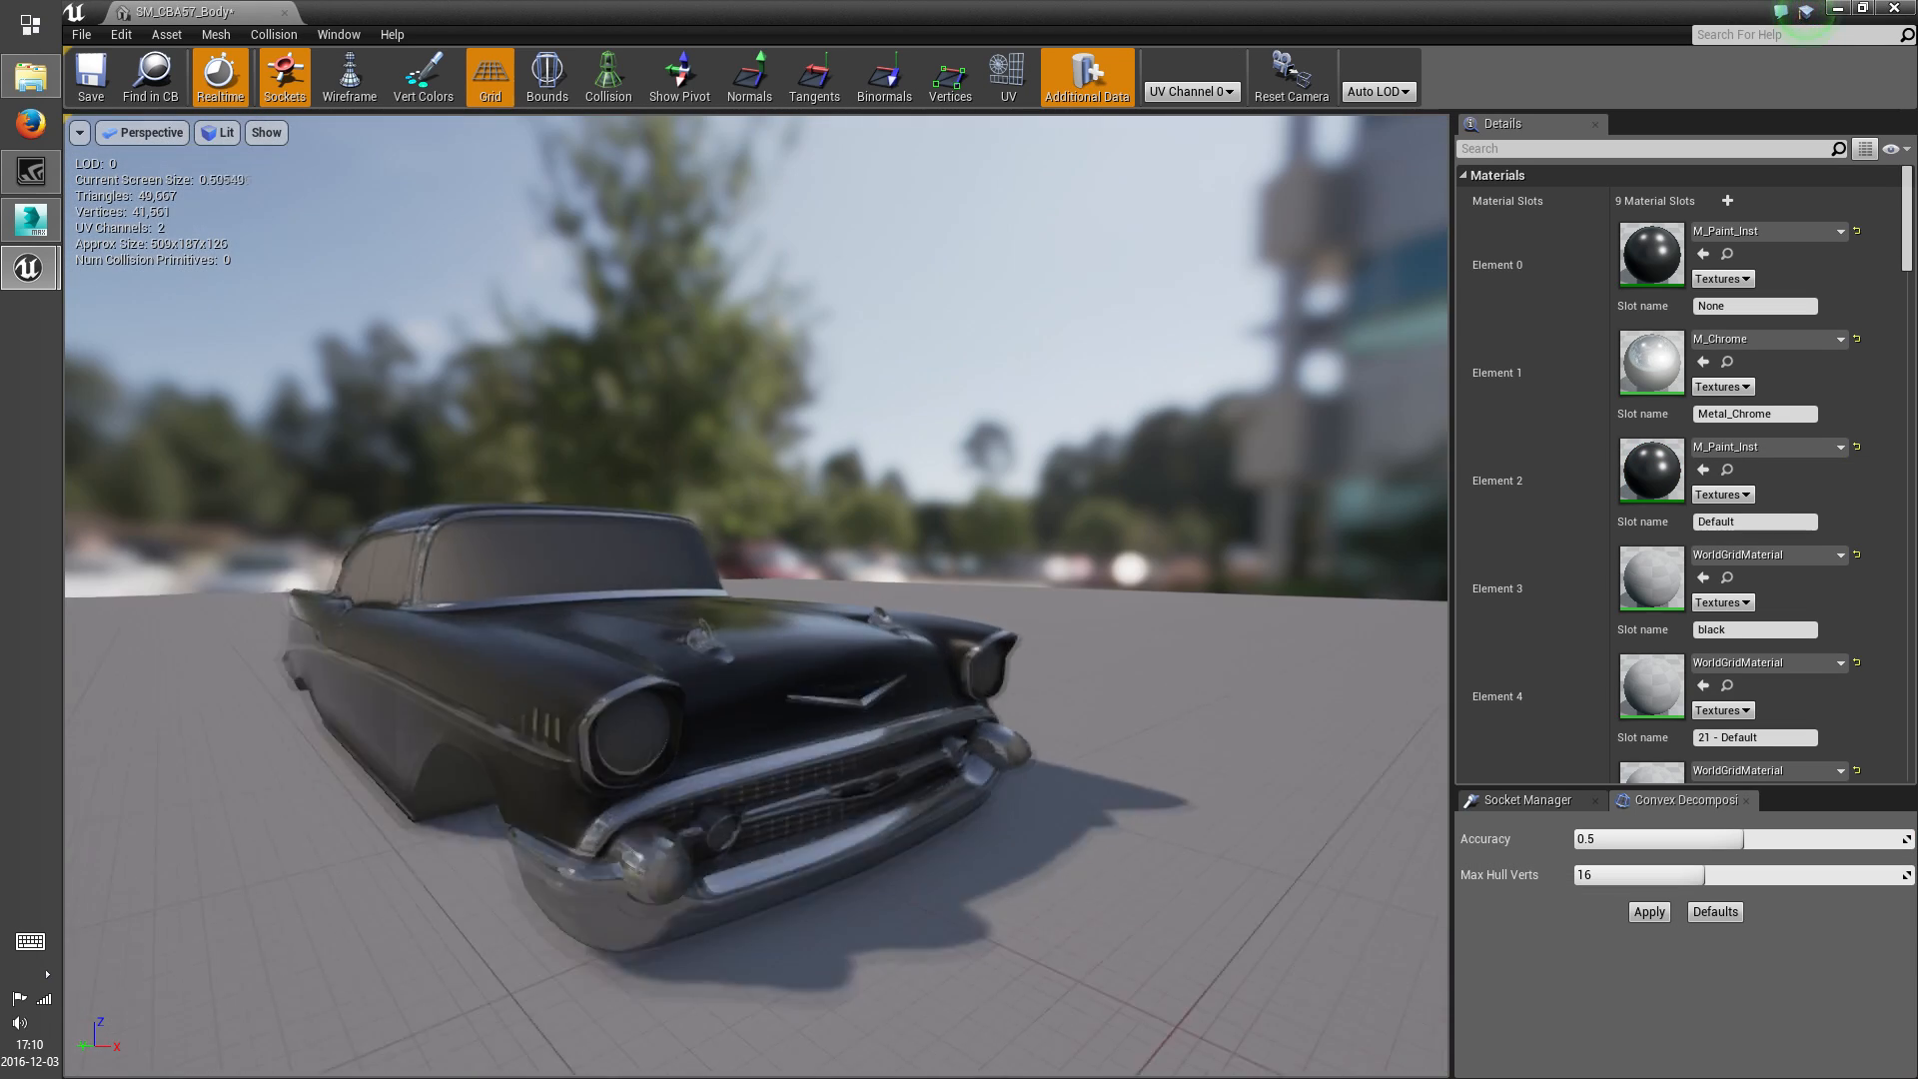
scroll(1216, 685, up, 4)
click(1775, 556)
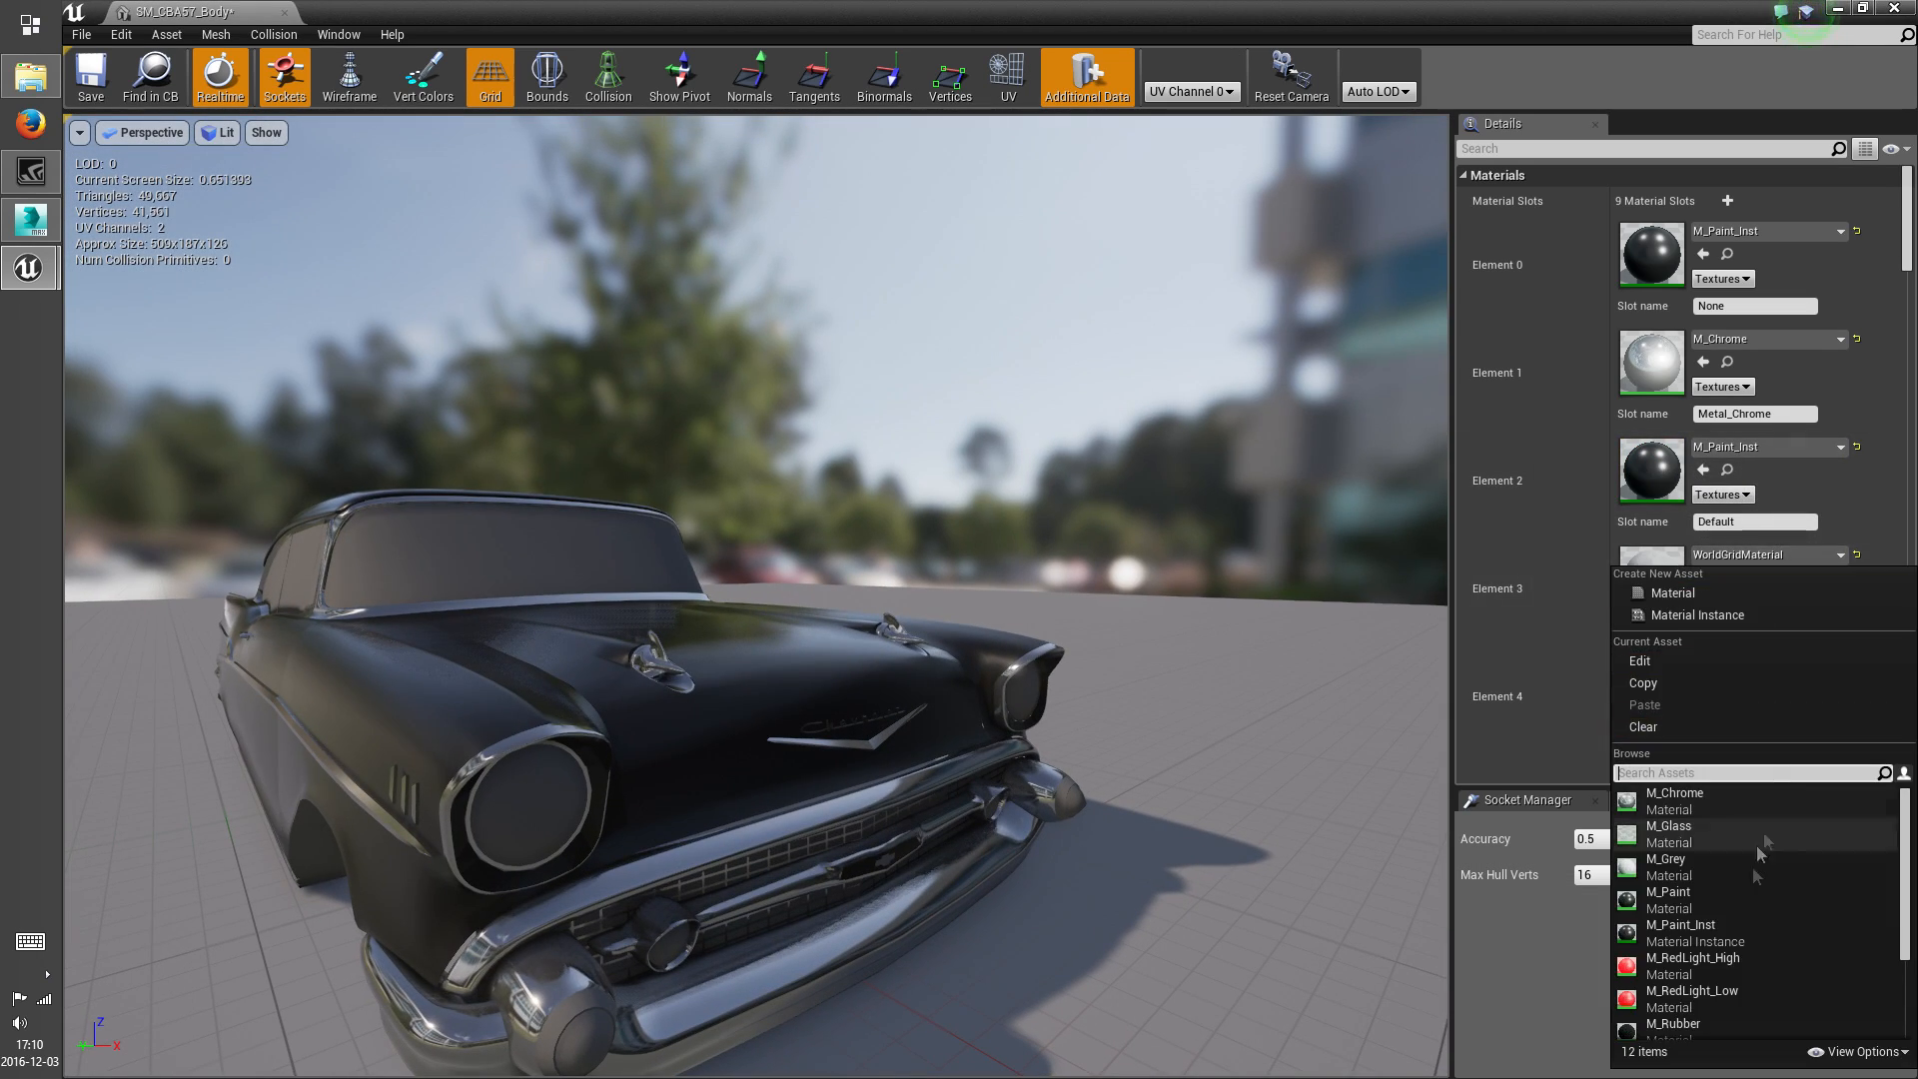
click(1699, 992)
drag(915, 511, 540, 480)
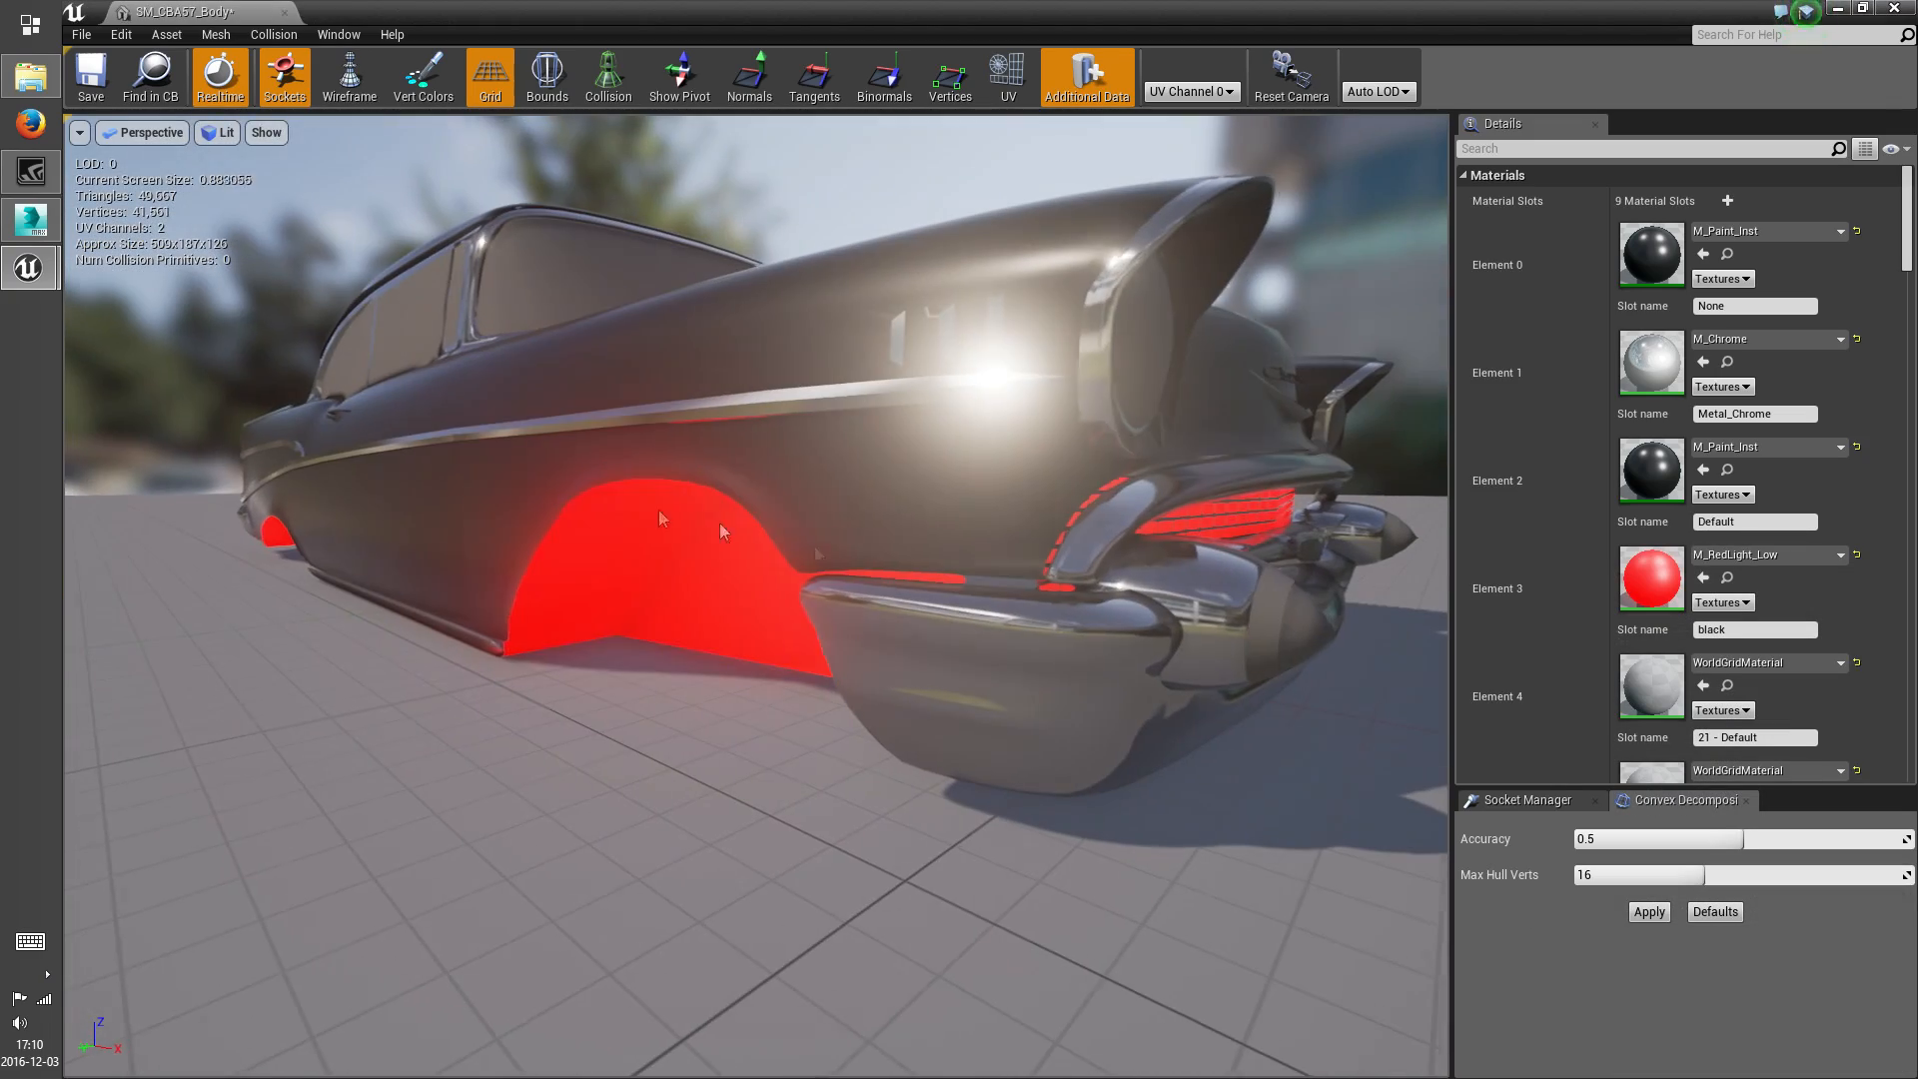
click(1776, 556)
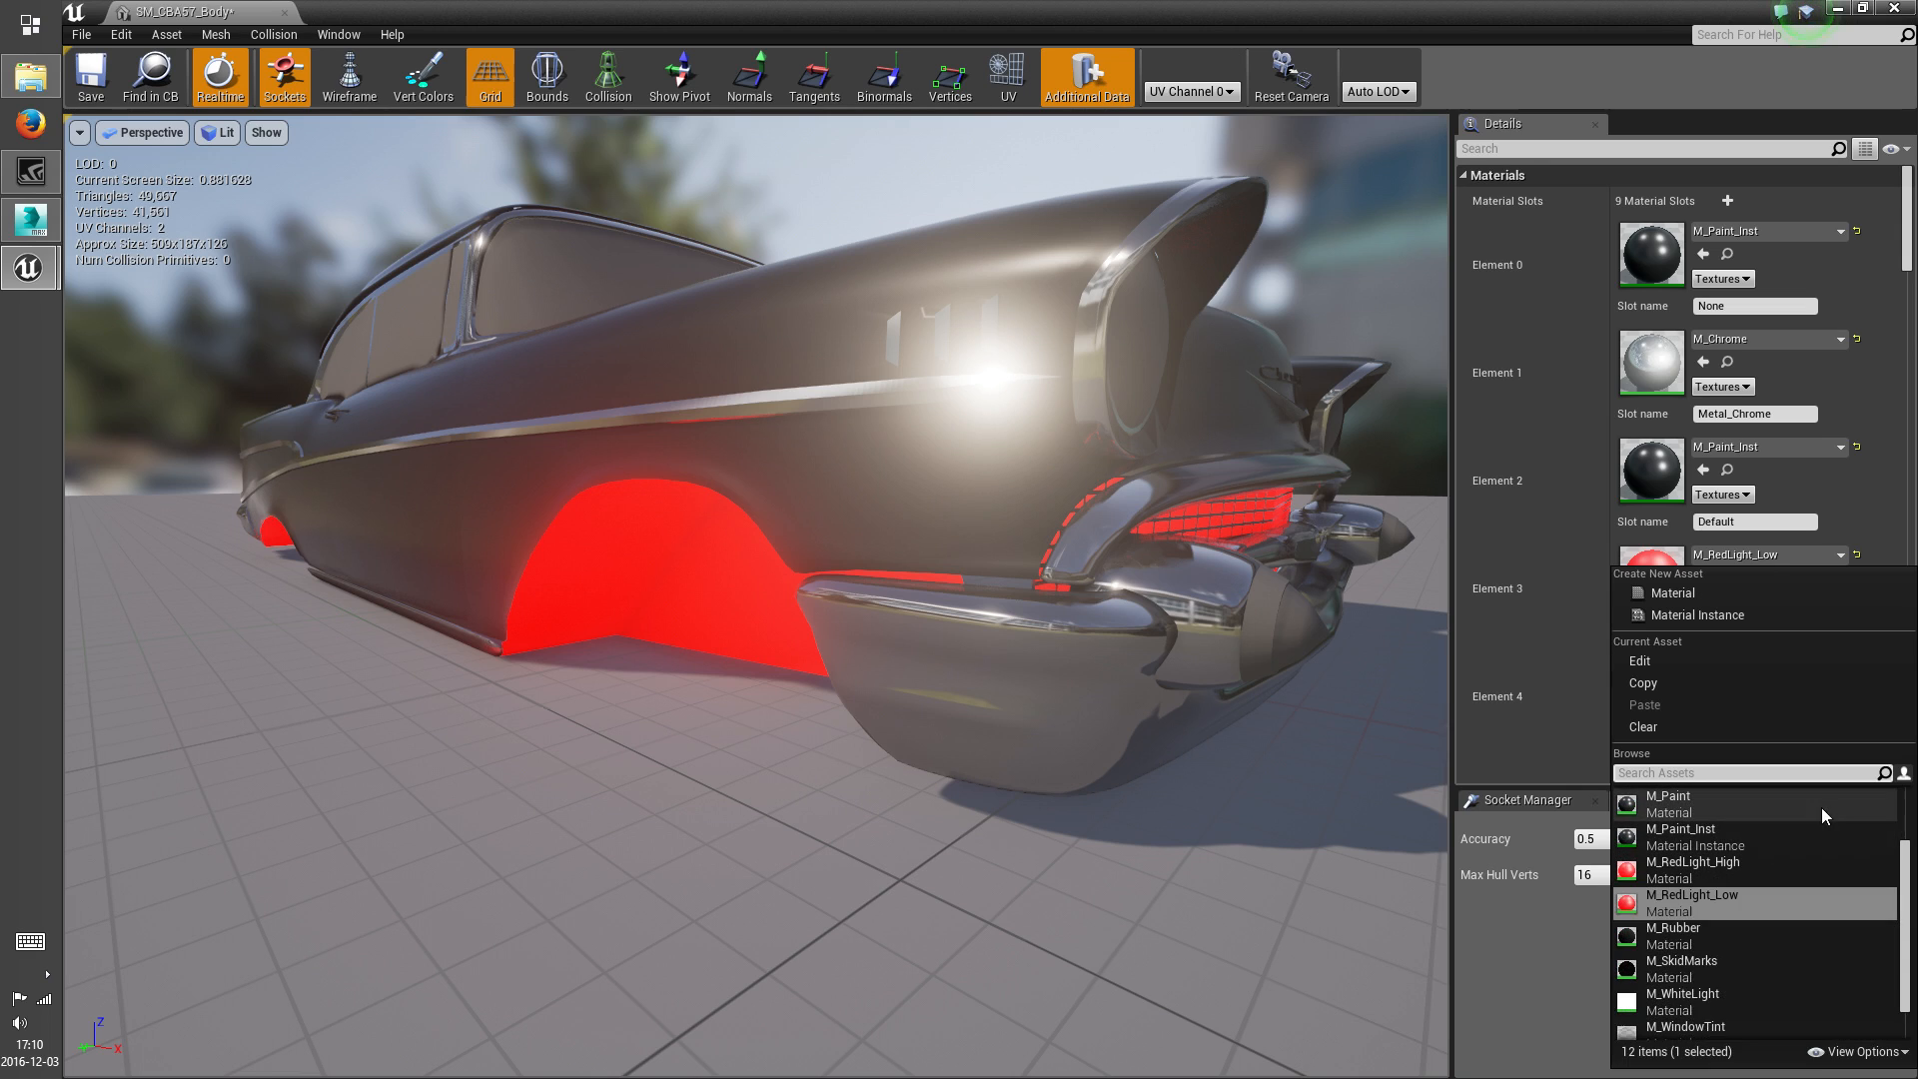
click(1689, 936)
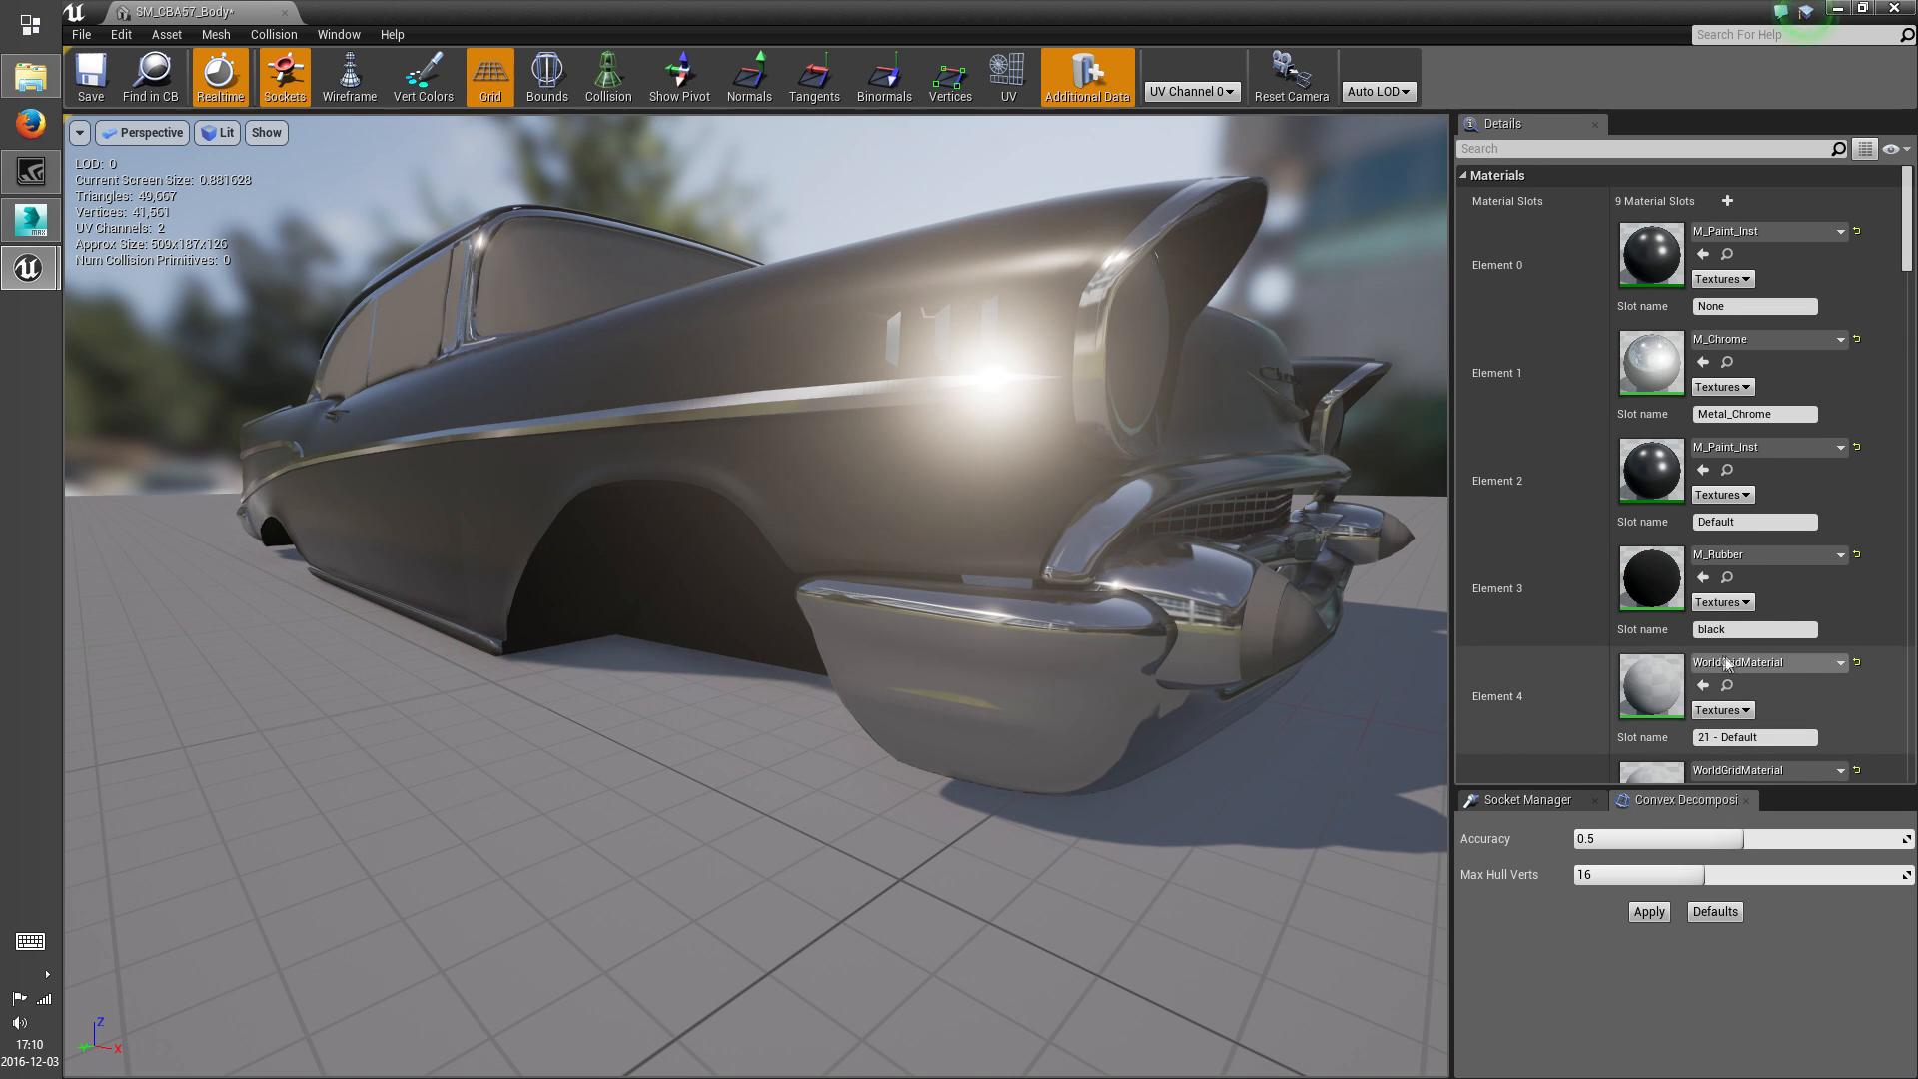
Identify the parts of the 21 - Default slot (Element 4) using M_RedLight_Low, and give the slot the M_Grey material
scroll(1783, 635, down, 2)
scroll(1784, 635, down, 9)
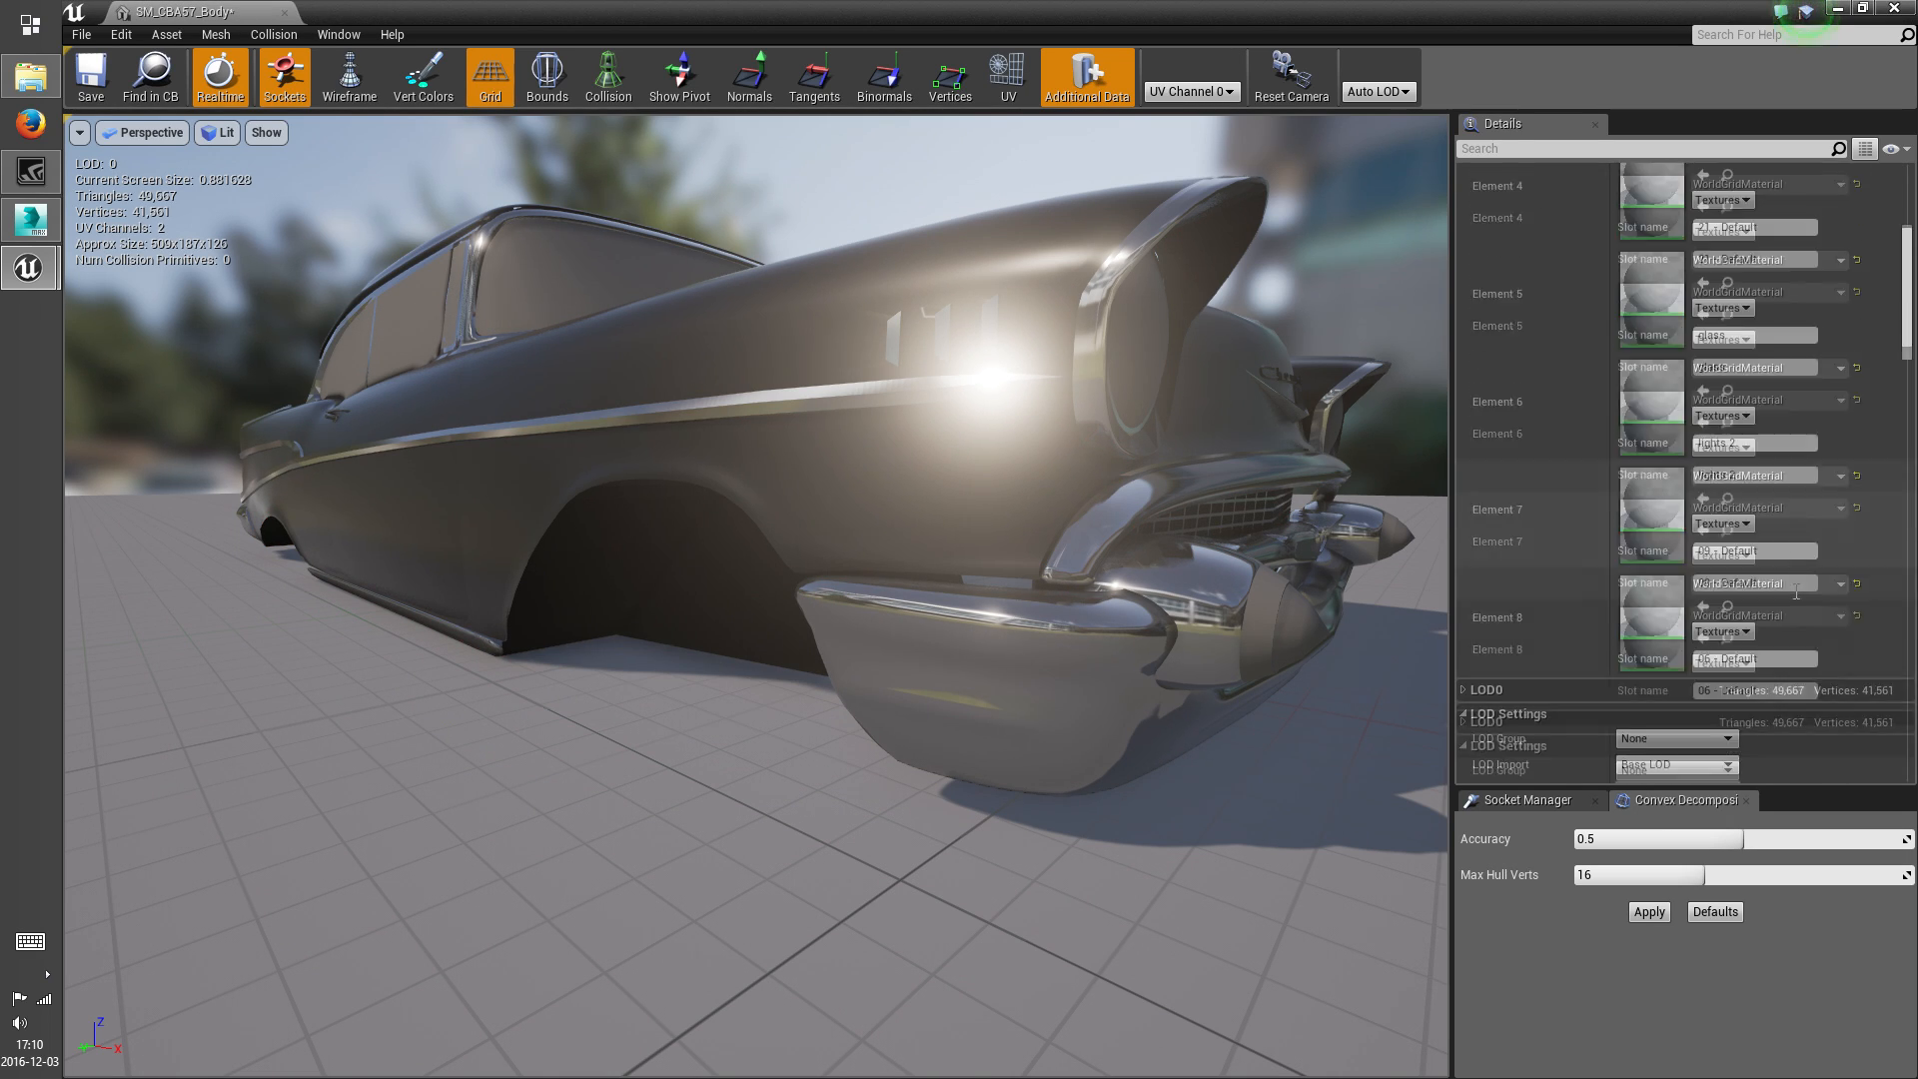
scroll(1799, 598, up, 5)
click(1768, 377)
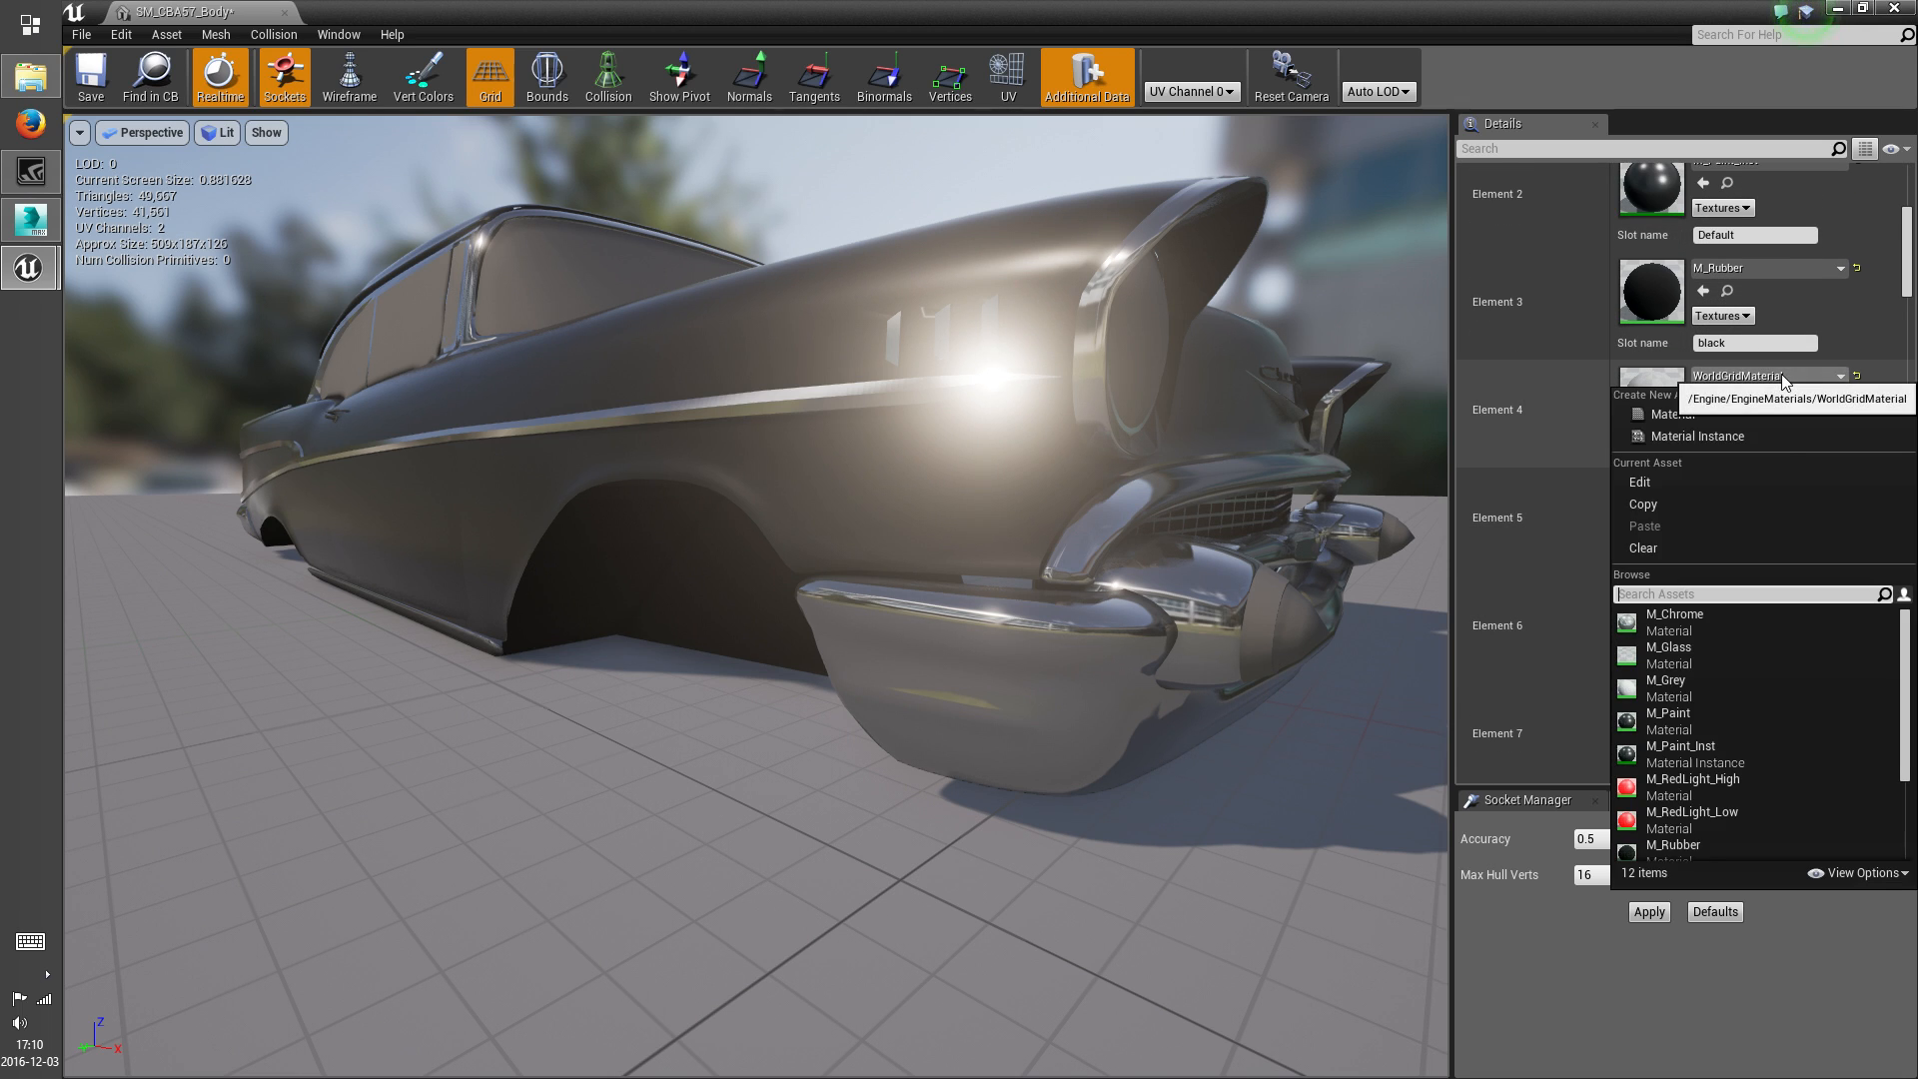
click(1720, 813)
right_drag(1191, 529, 680, 560)
click(1759, 375)
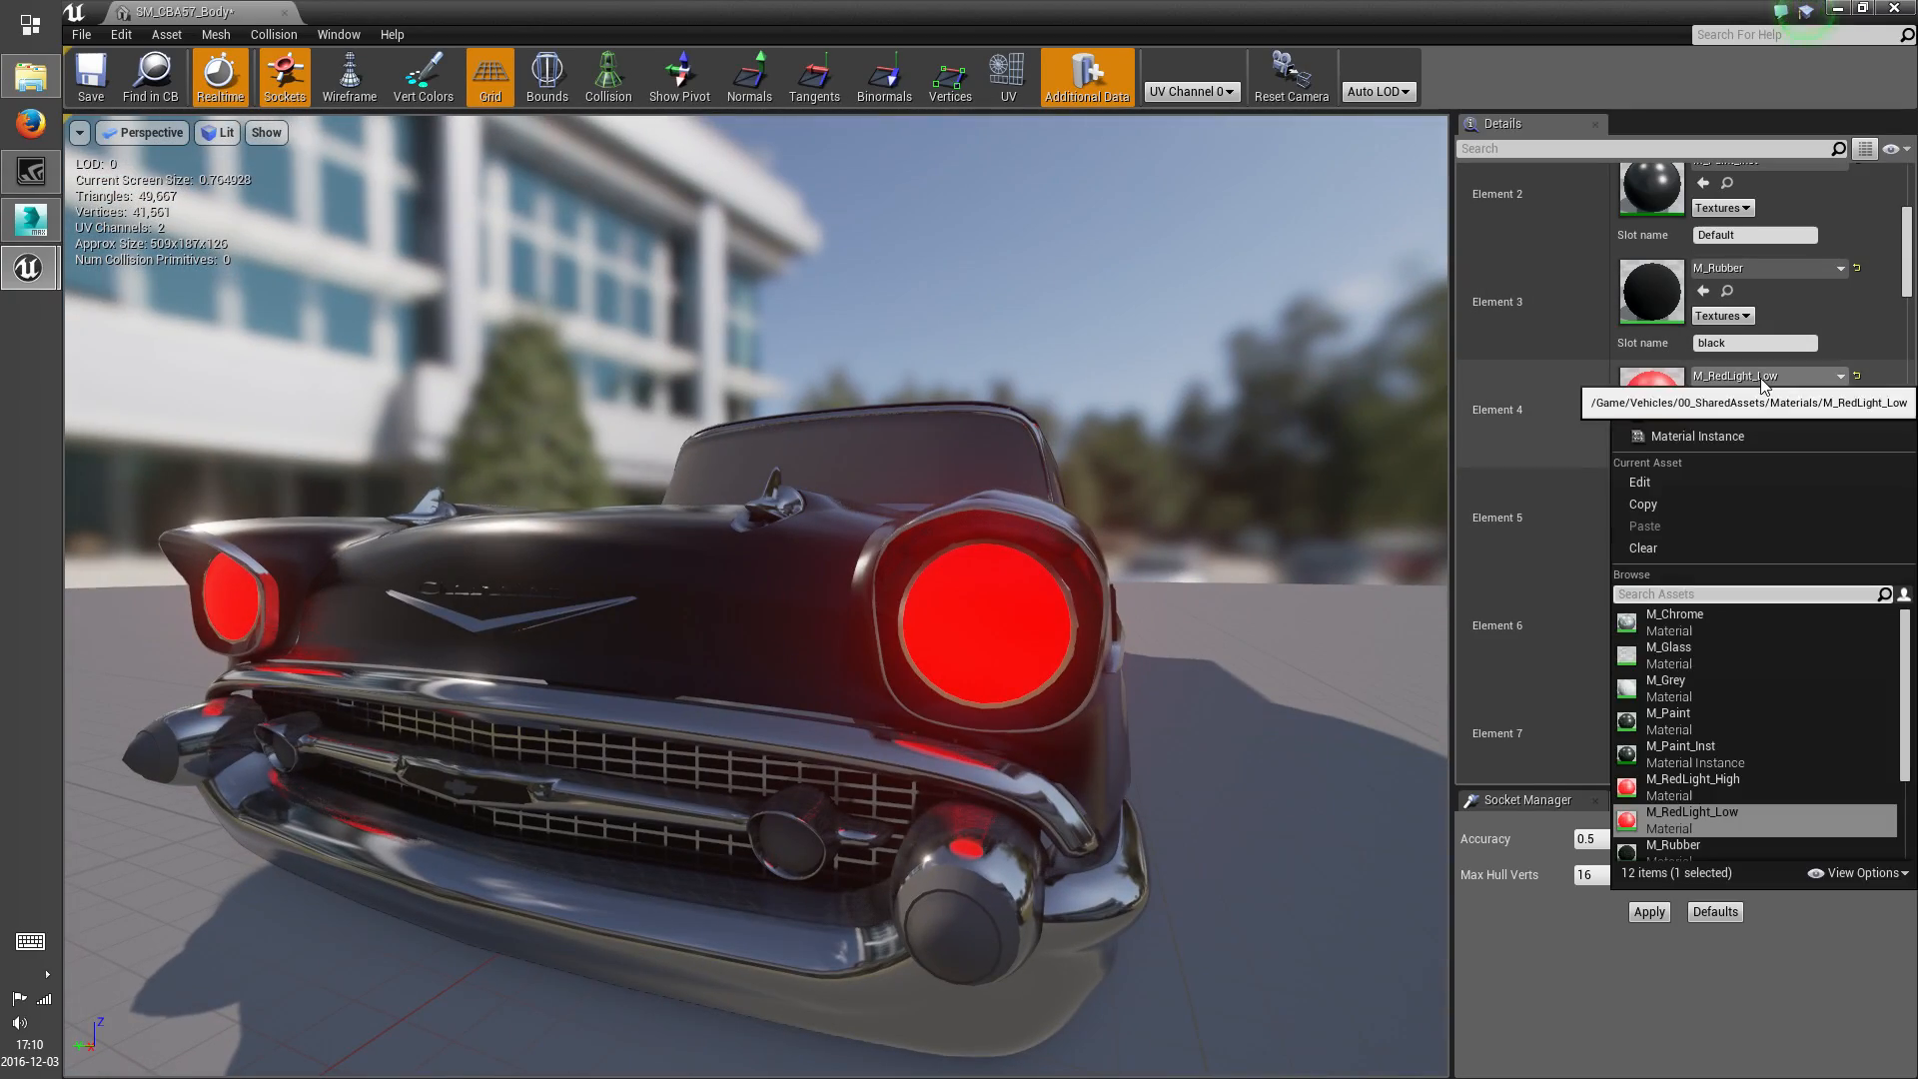
click(1699, 694)
right_drag(1339, 615, 1299, 614)
right_drag(1144, 612, 1135, 602)
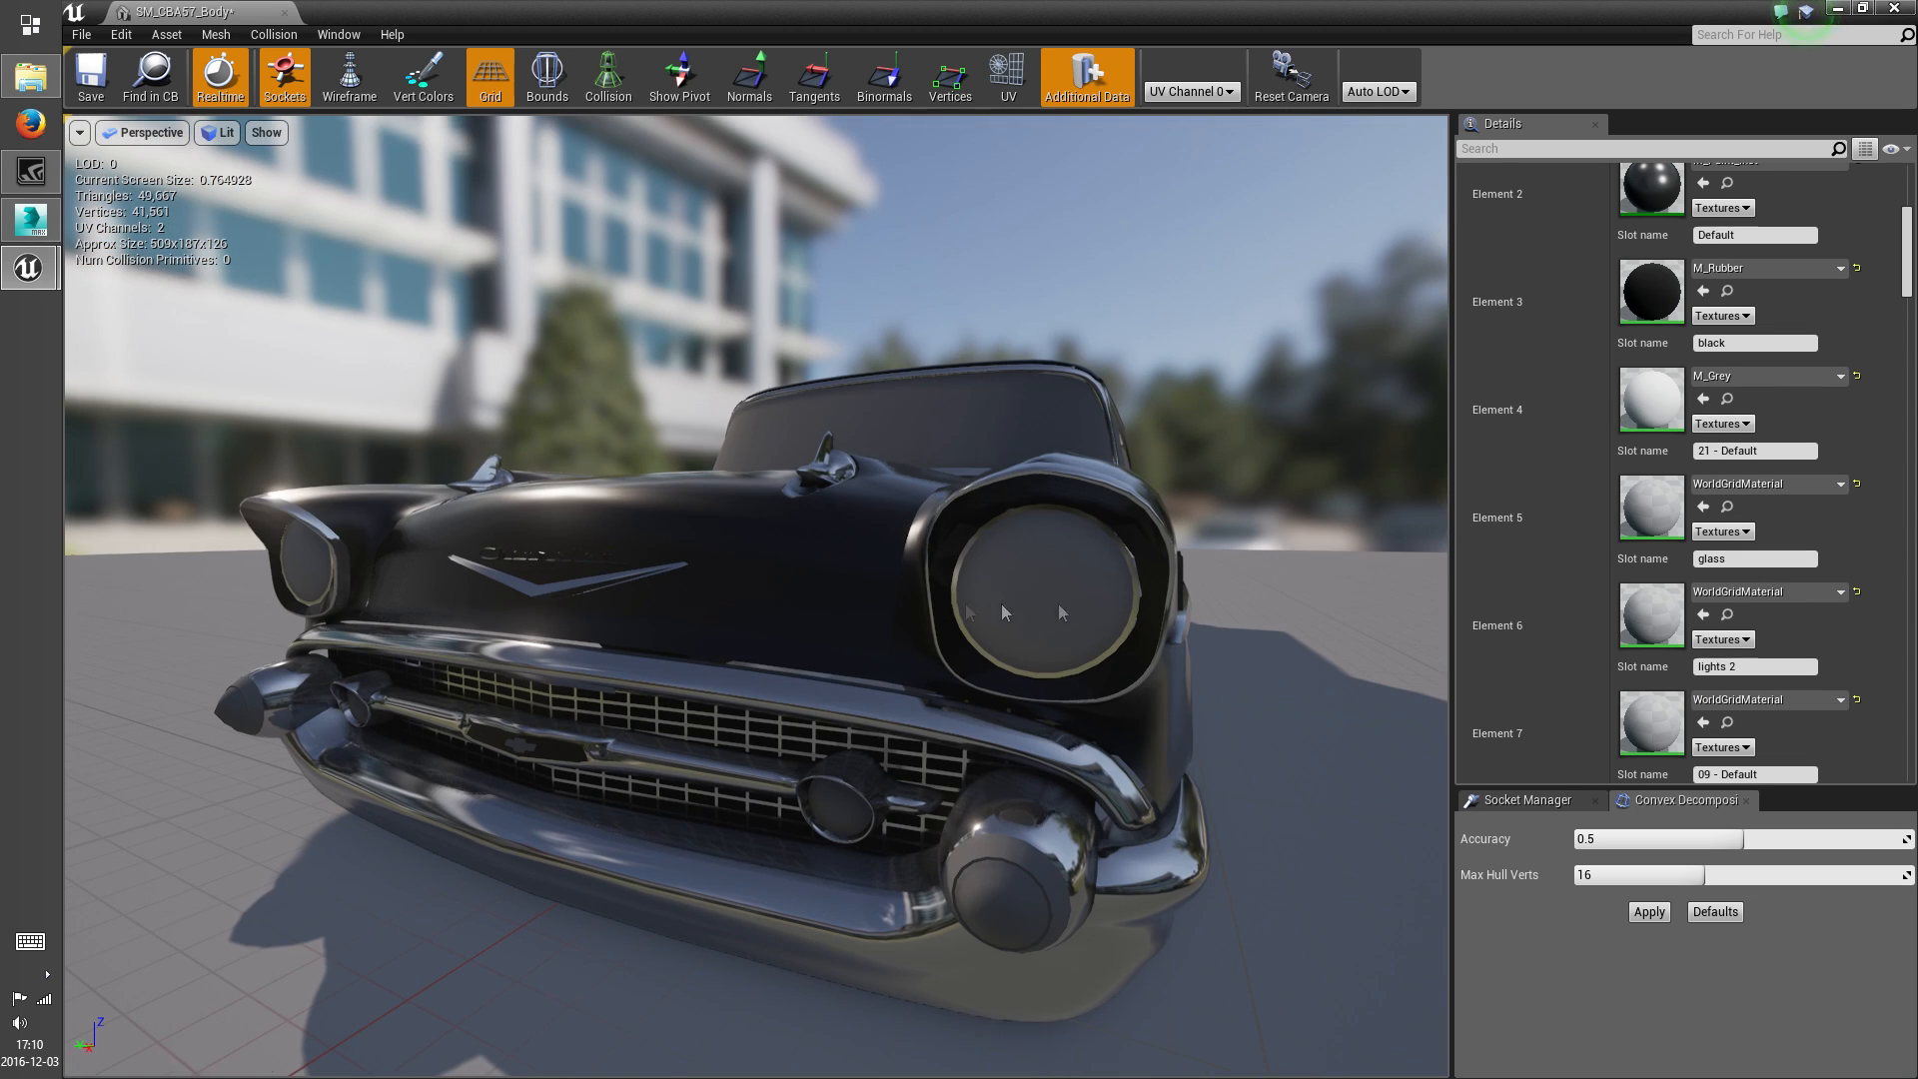
right_drag(1254, 558, 975, 590)
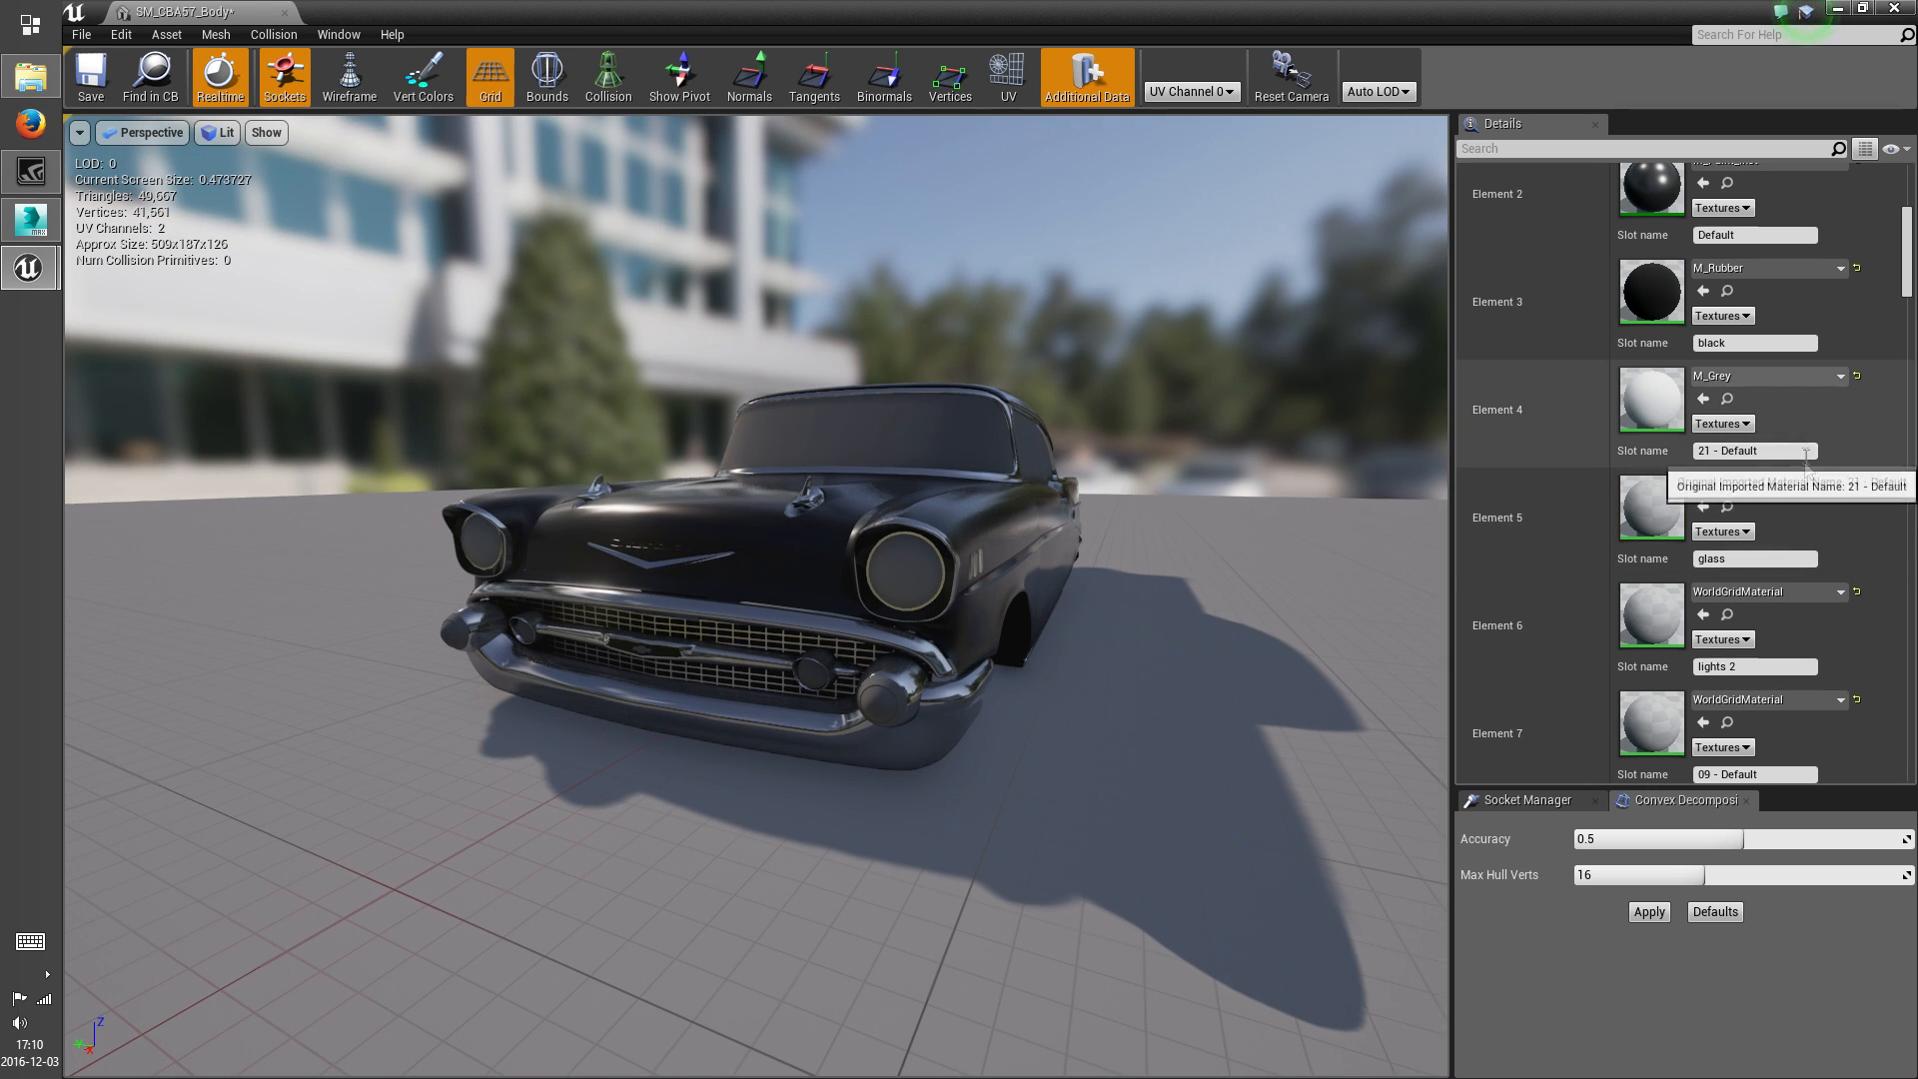
Check which parts the glass slot (Element 5) covers using M_RedLight_Low, and assign M_Glass to it
click(1763, 486)
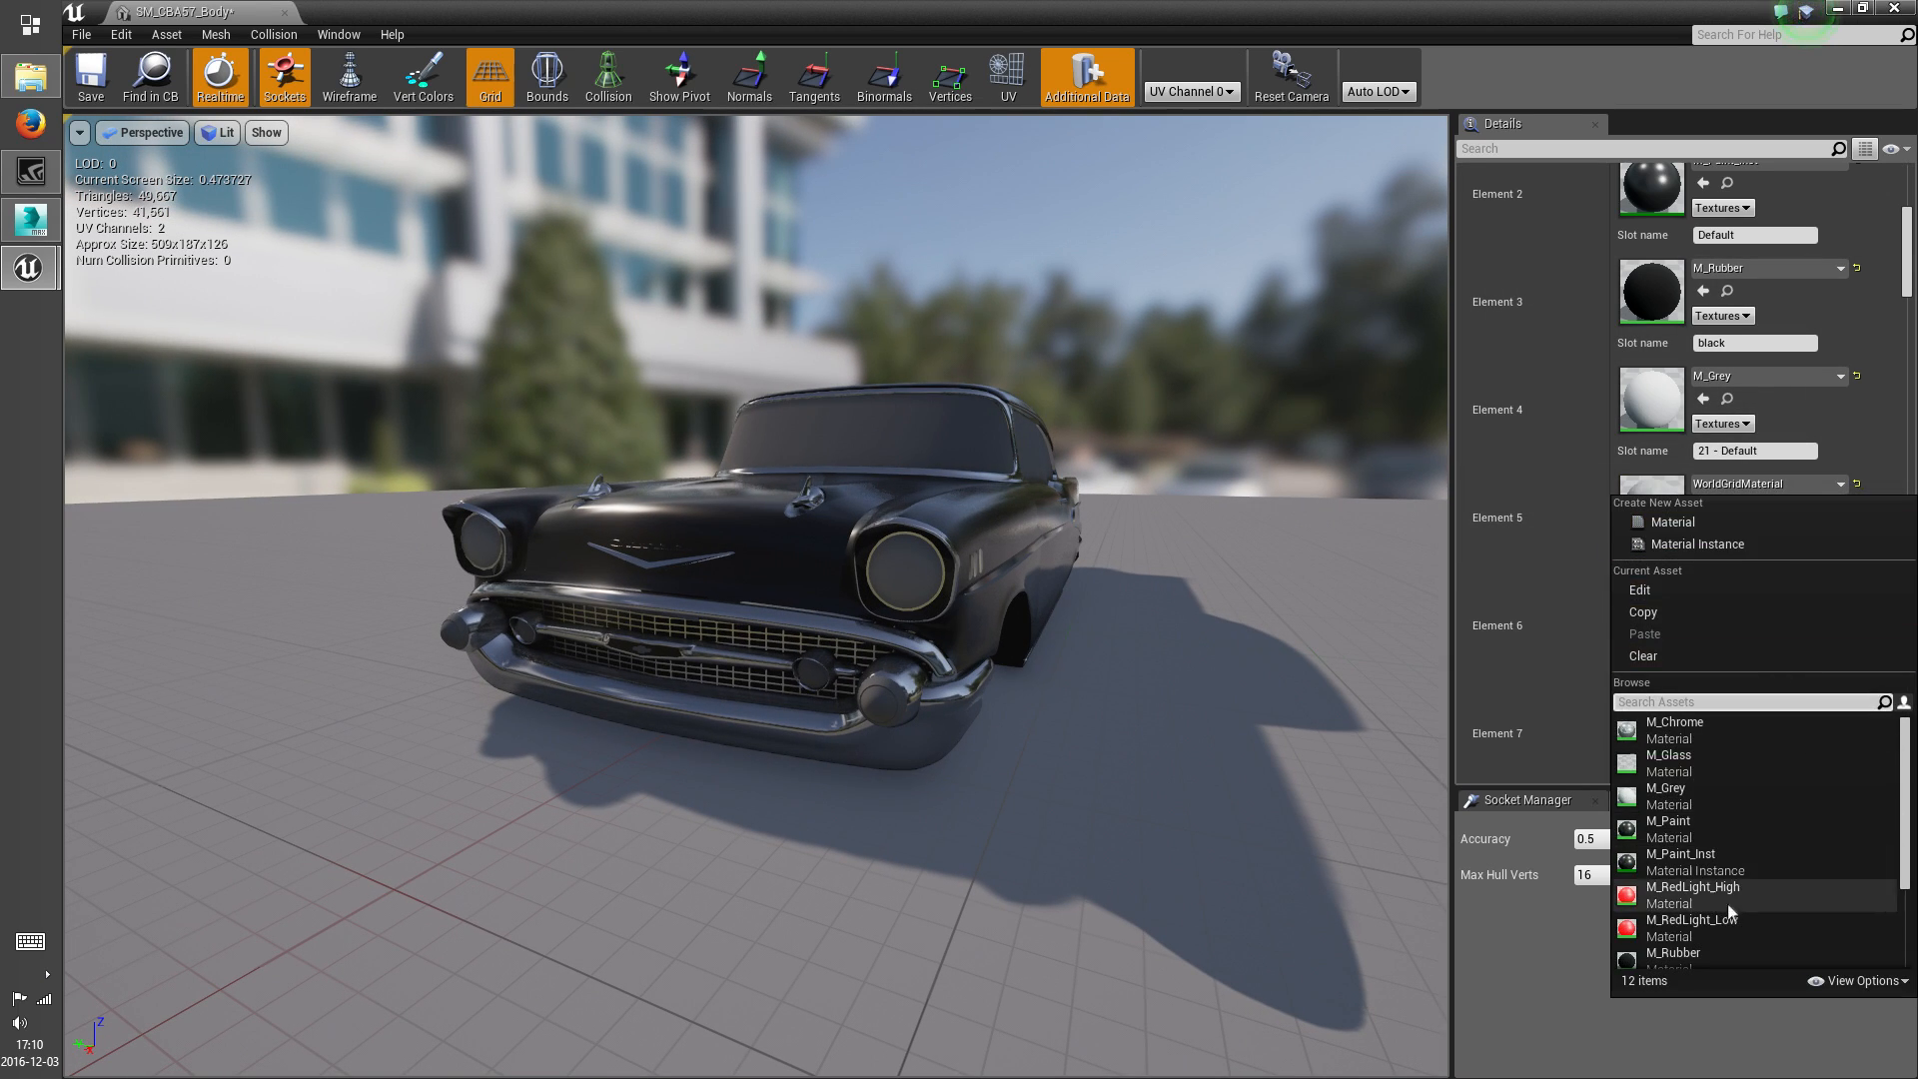
click(1699, 927)
right_drag(1155, 595, 1009, 599)
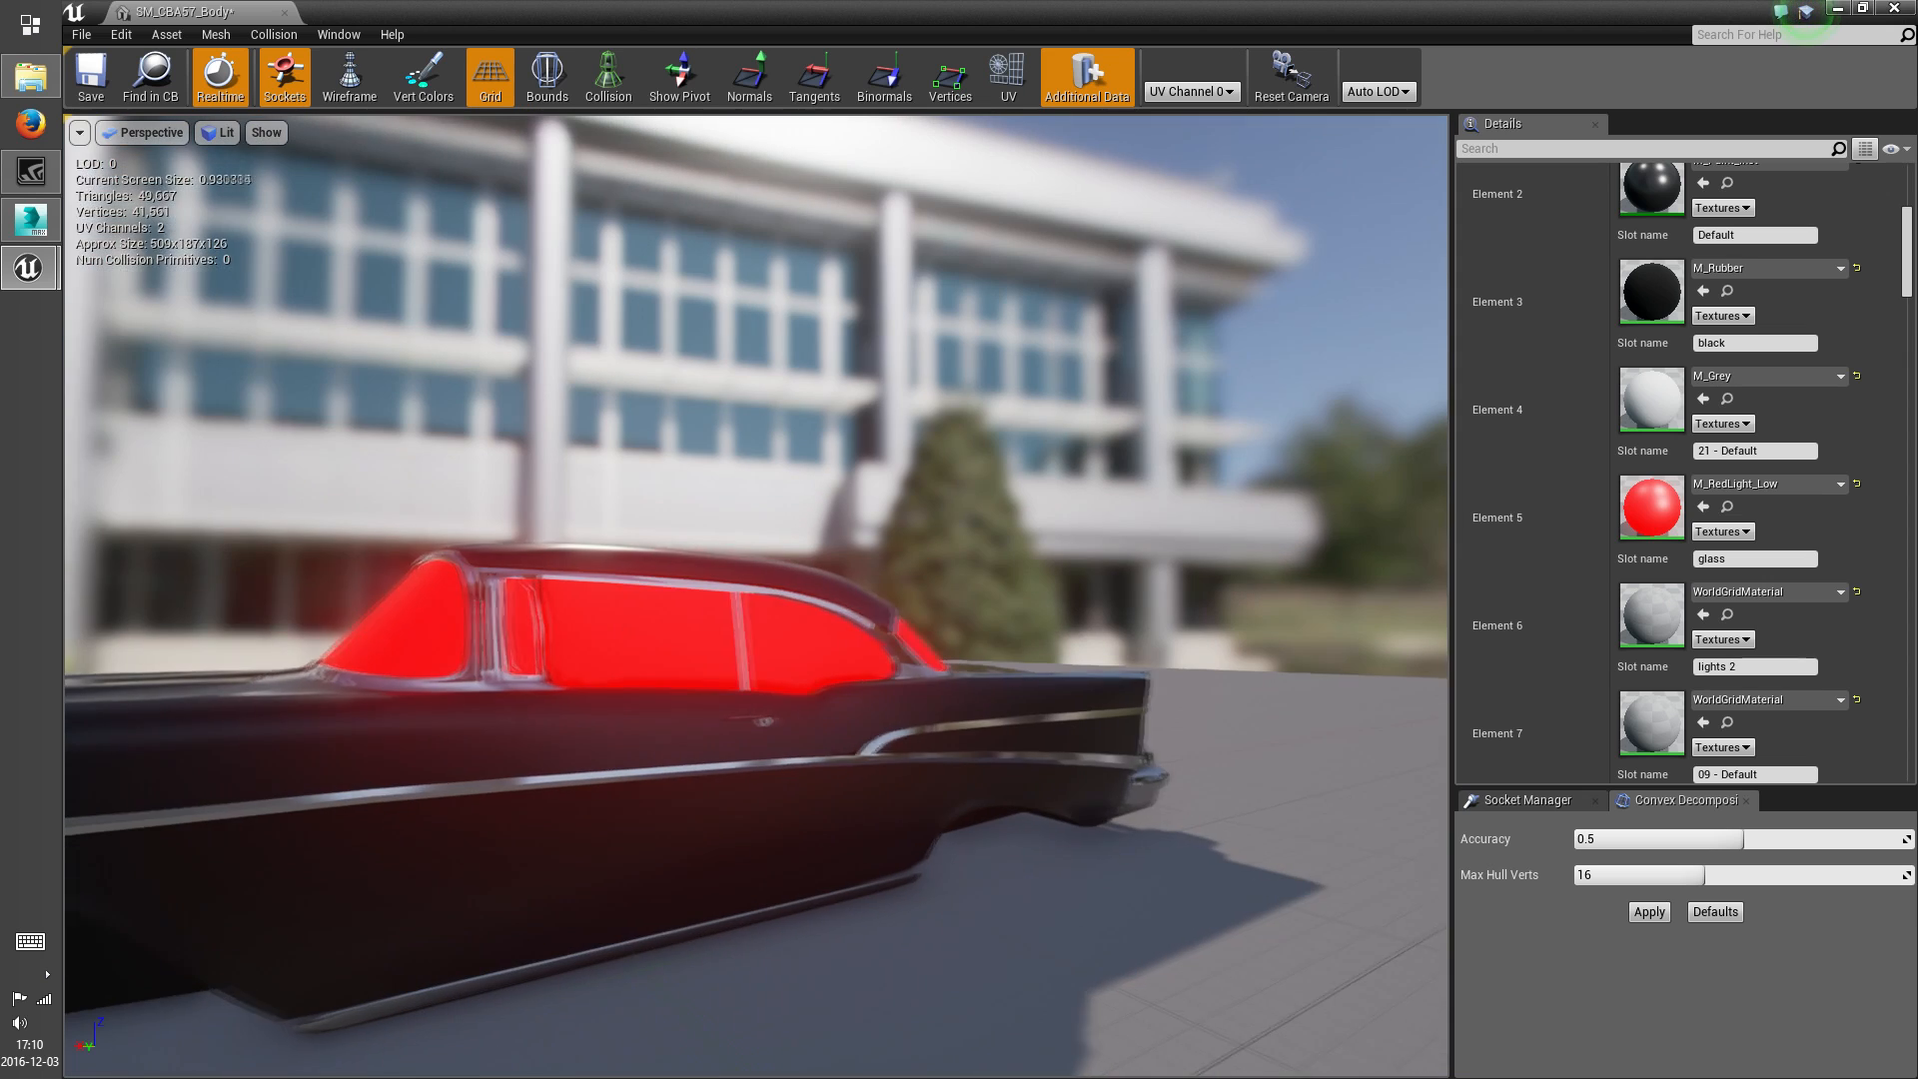
click(1779, 485)
scroll(1745, 846, down, 3)
scroll(1743, 840, down, 1)
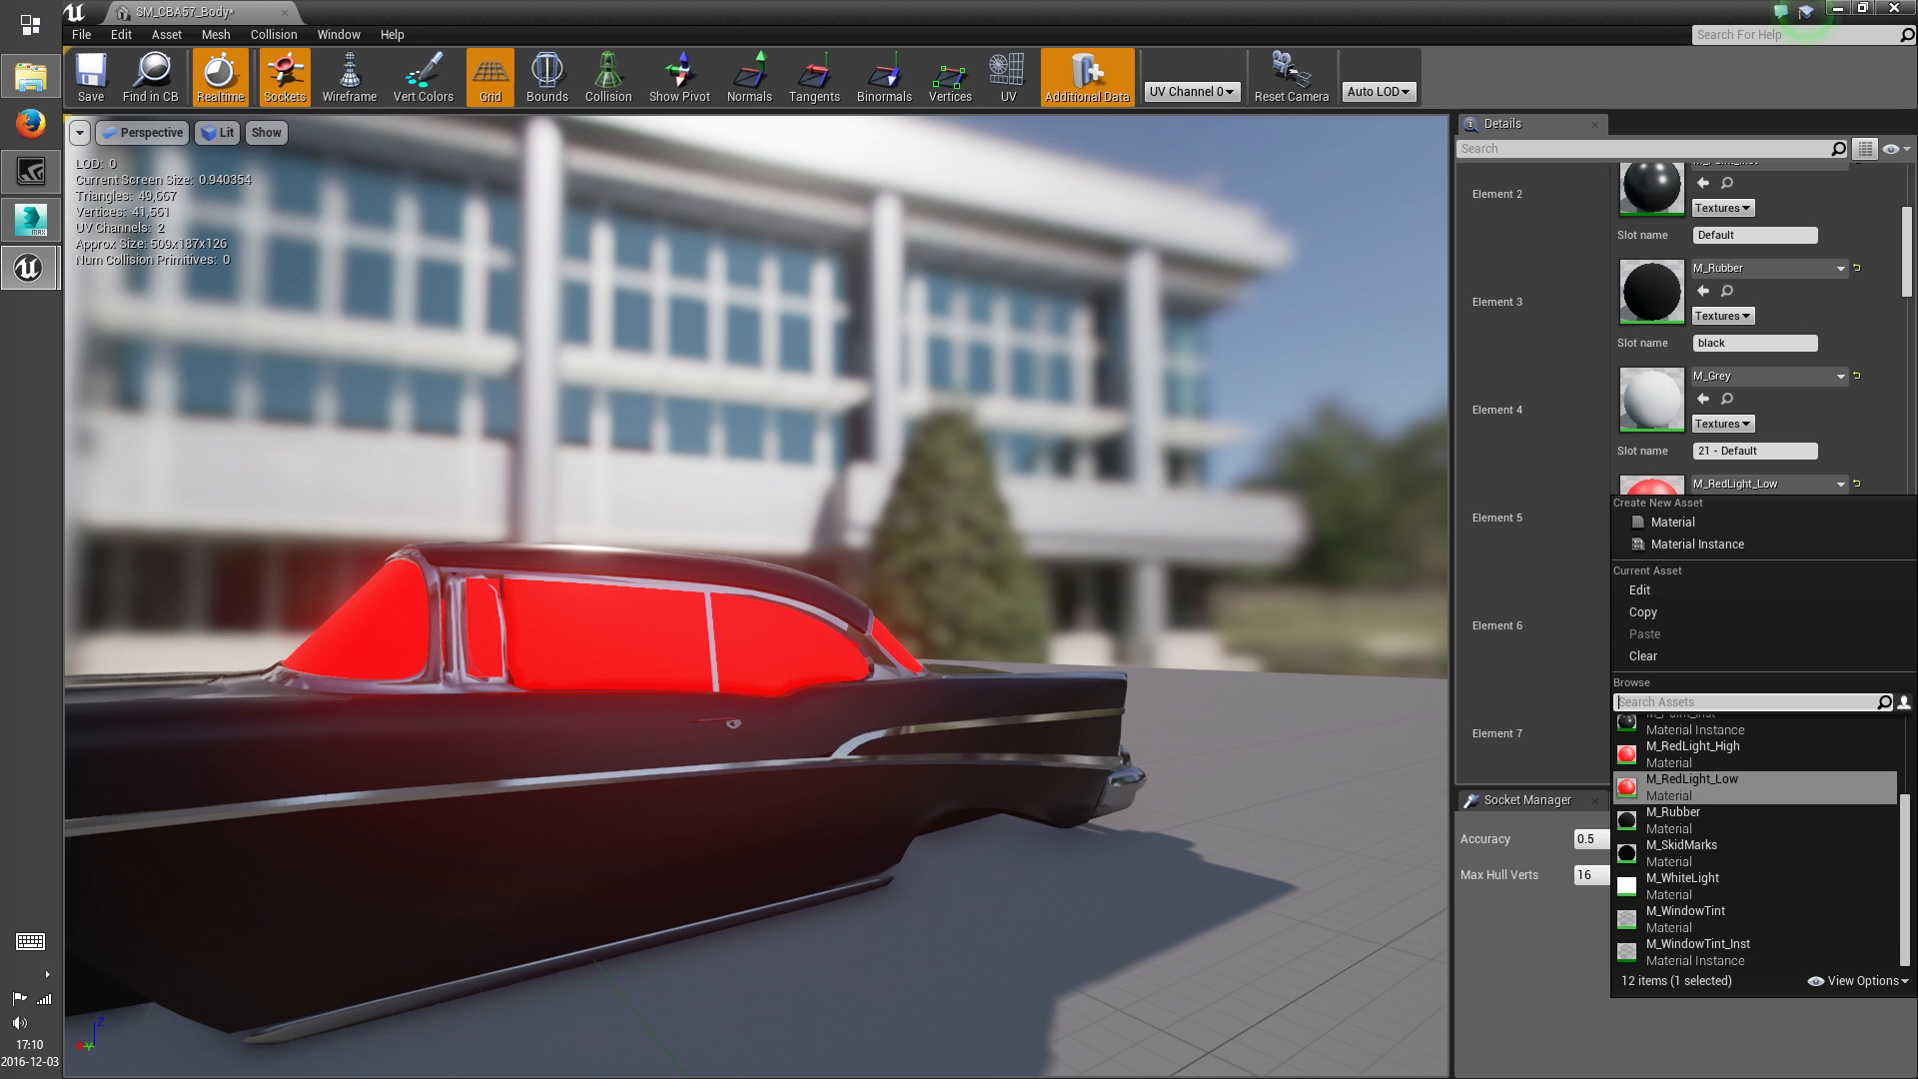
drag(1900, 884, 1906, 805)
click(1711, 767)
mouse_move(1050, 639)
right_down()
mouse_move(949, 599)
mouse_move(959, 650)
mouse_move(1019, 650)
right_up()
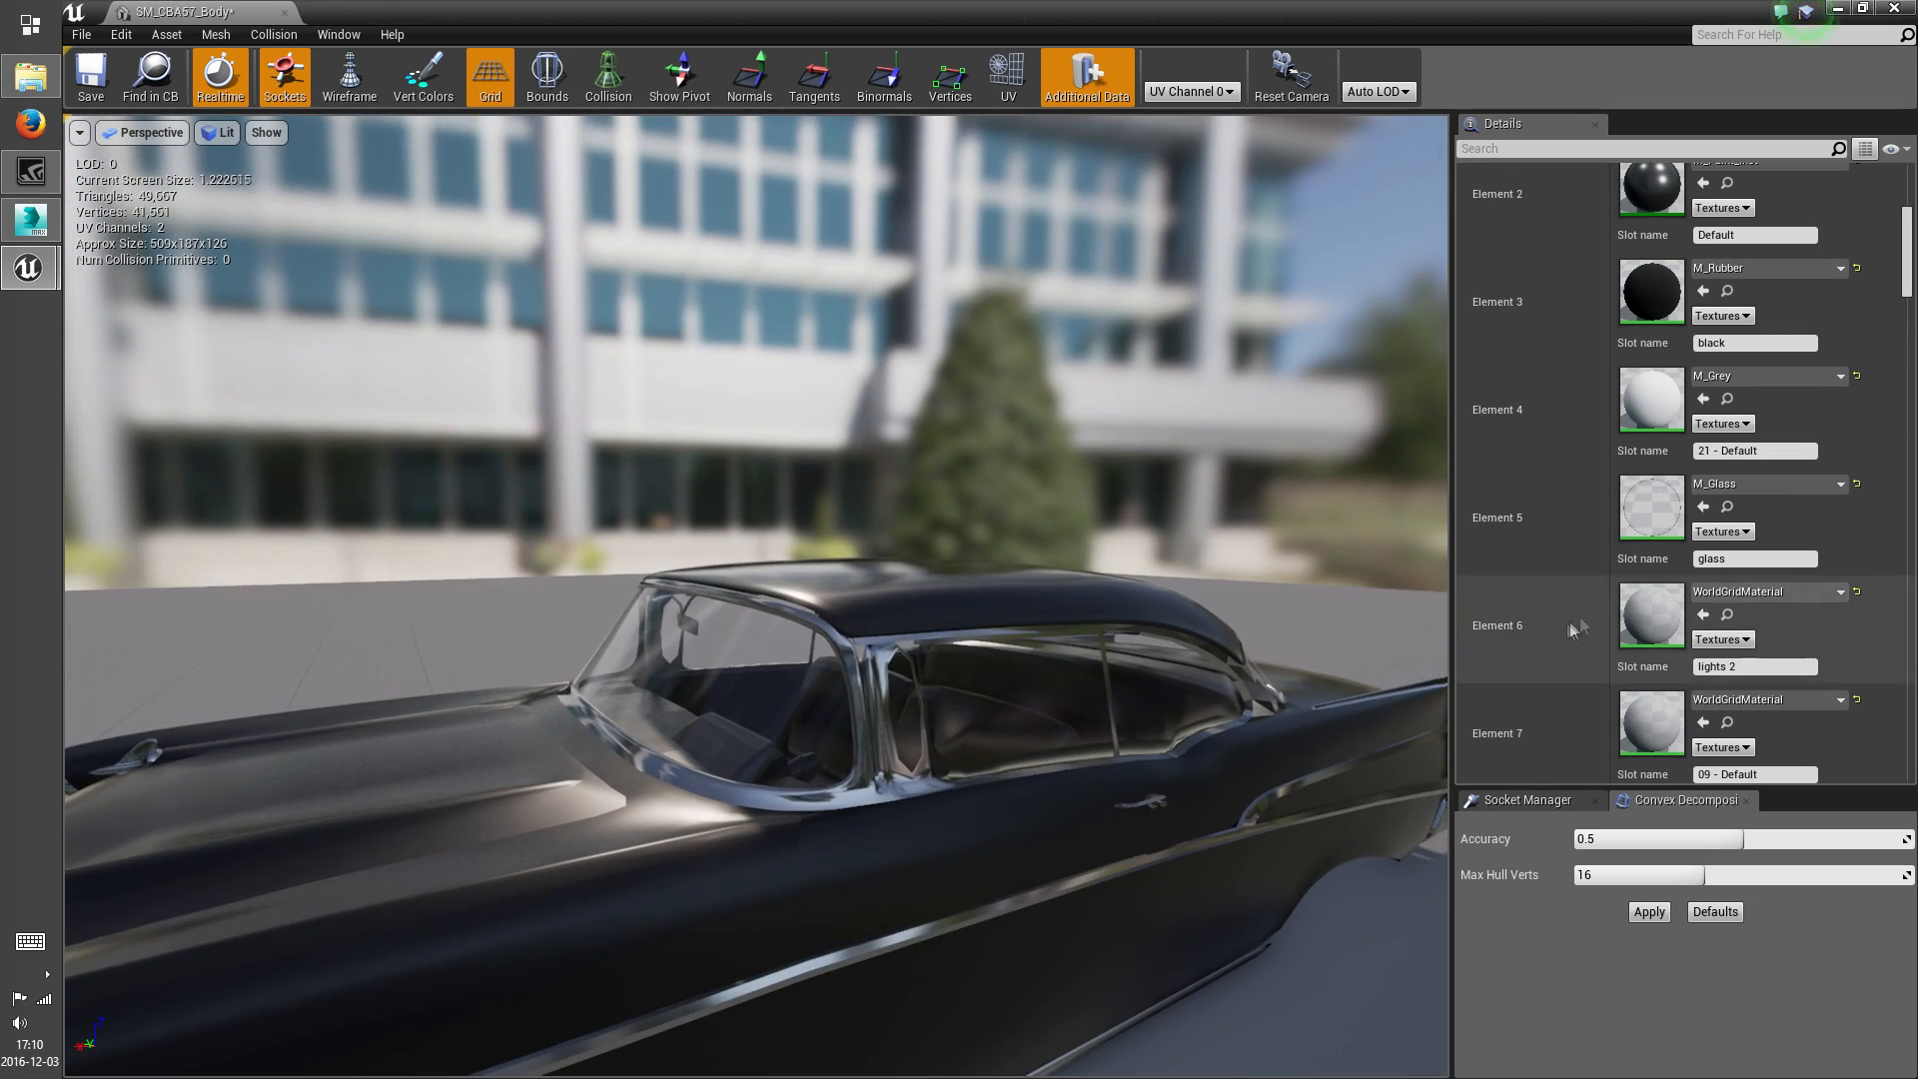
Locate the parts of the lights 2 slot (Element 6) using M_RedLight_Low, and try M_Glass on the slot
click(1783, 595)
click(1719, 506)
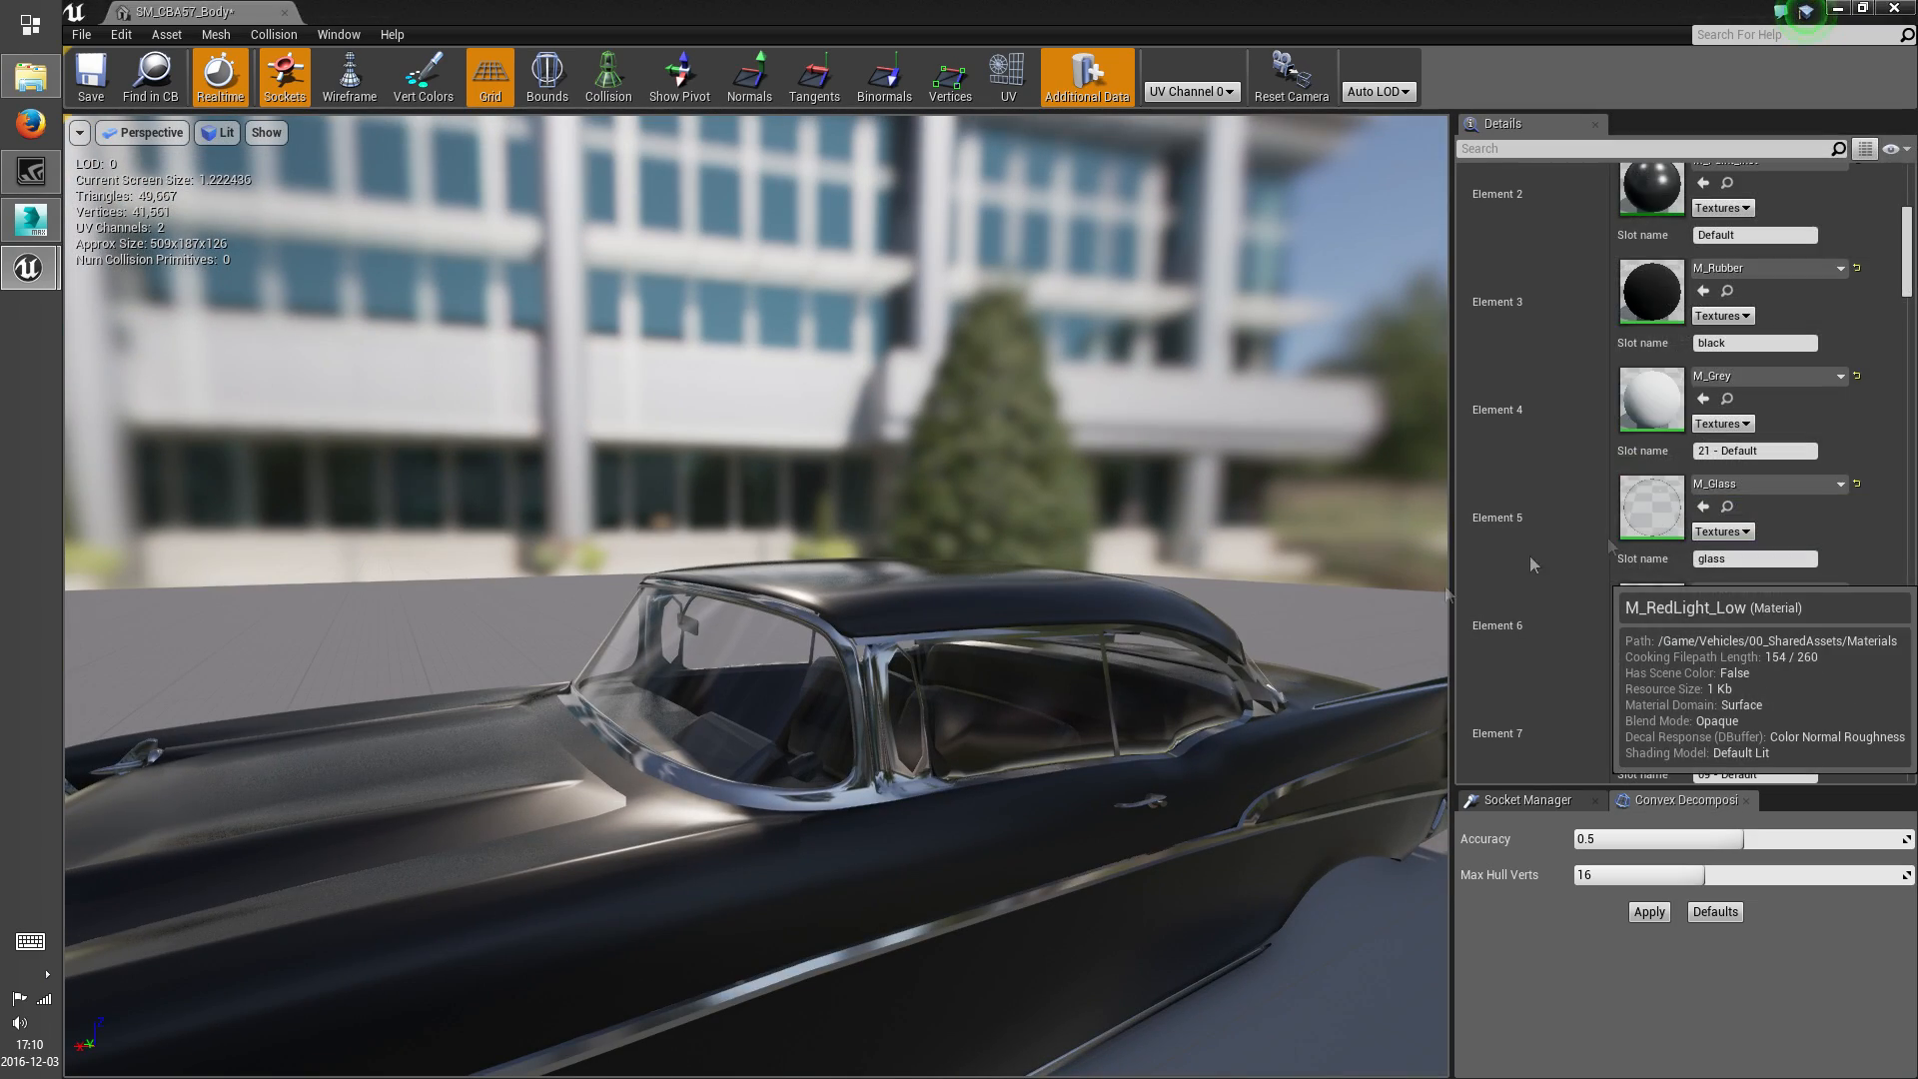
right_drag(1220, 683, 547, 677)
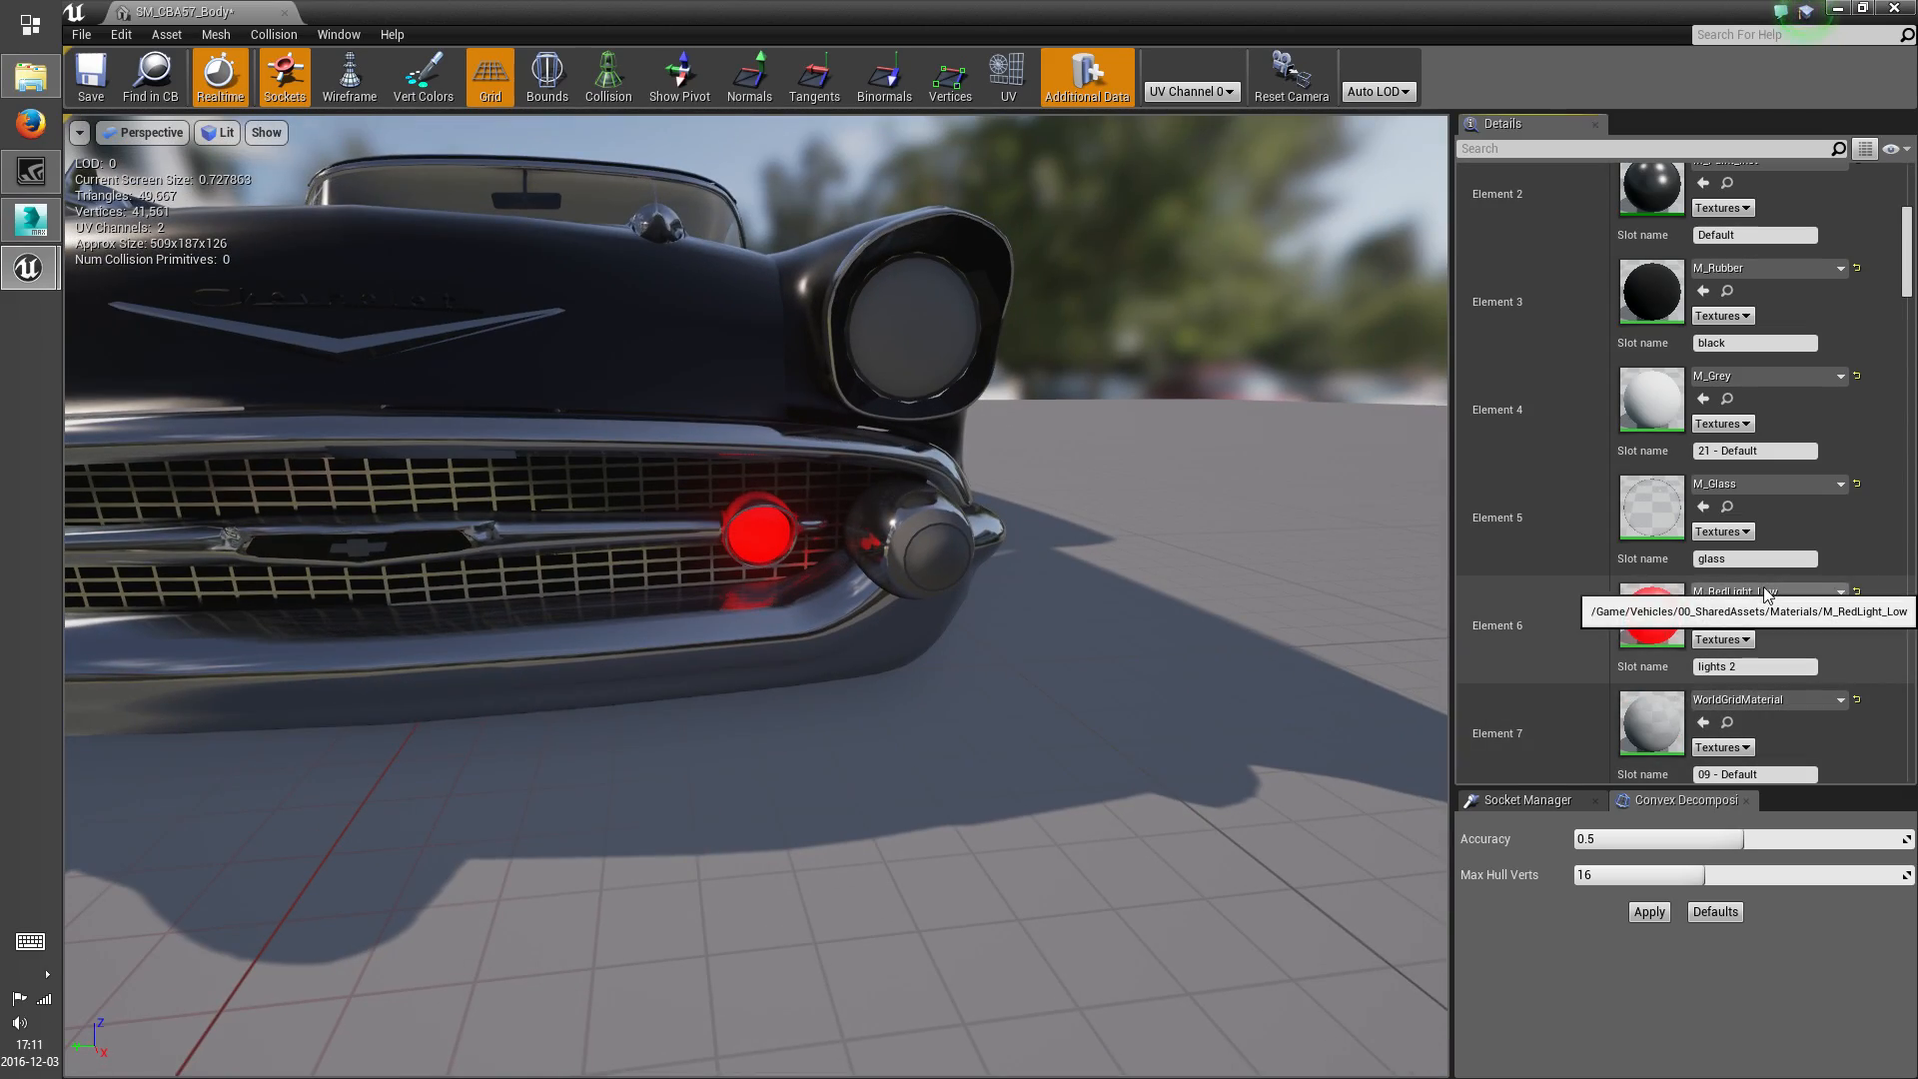
click(1769, 593)
scroll(1709, 513, down, 1)
click(1695, 349)
key(w)
mouse_move(1207, 626)
right_down()
mouse_move(1182, 609)
mouse_move(1205, 600)
right_up()
Set the material of the lights 2 slot (Element 6) to M_Grey
click(1763, 592)
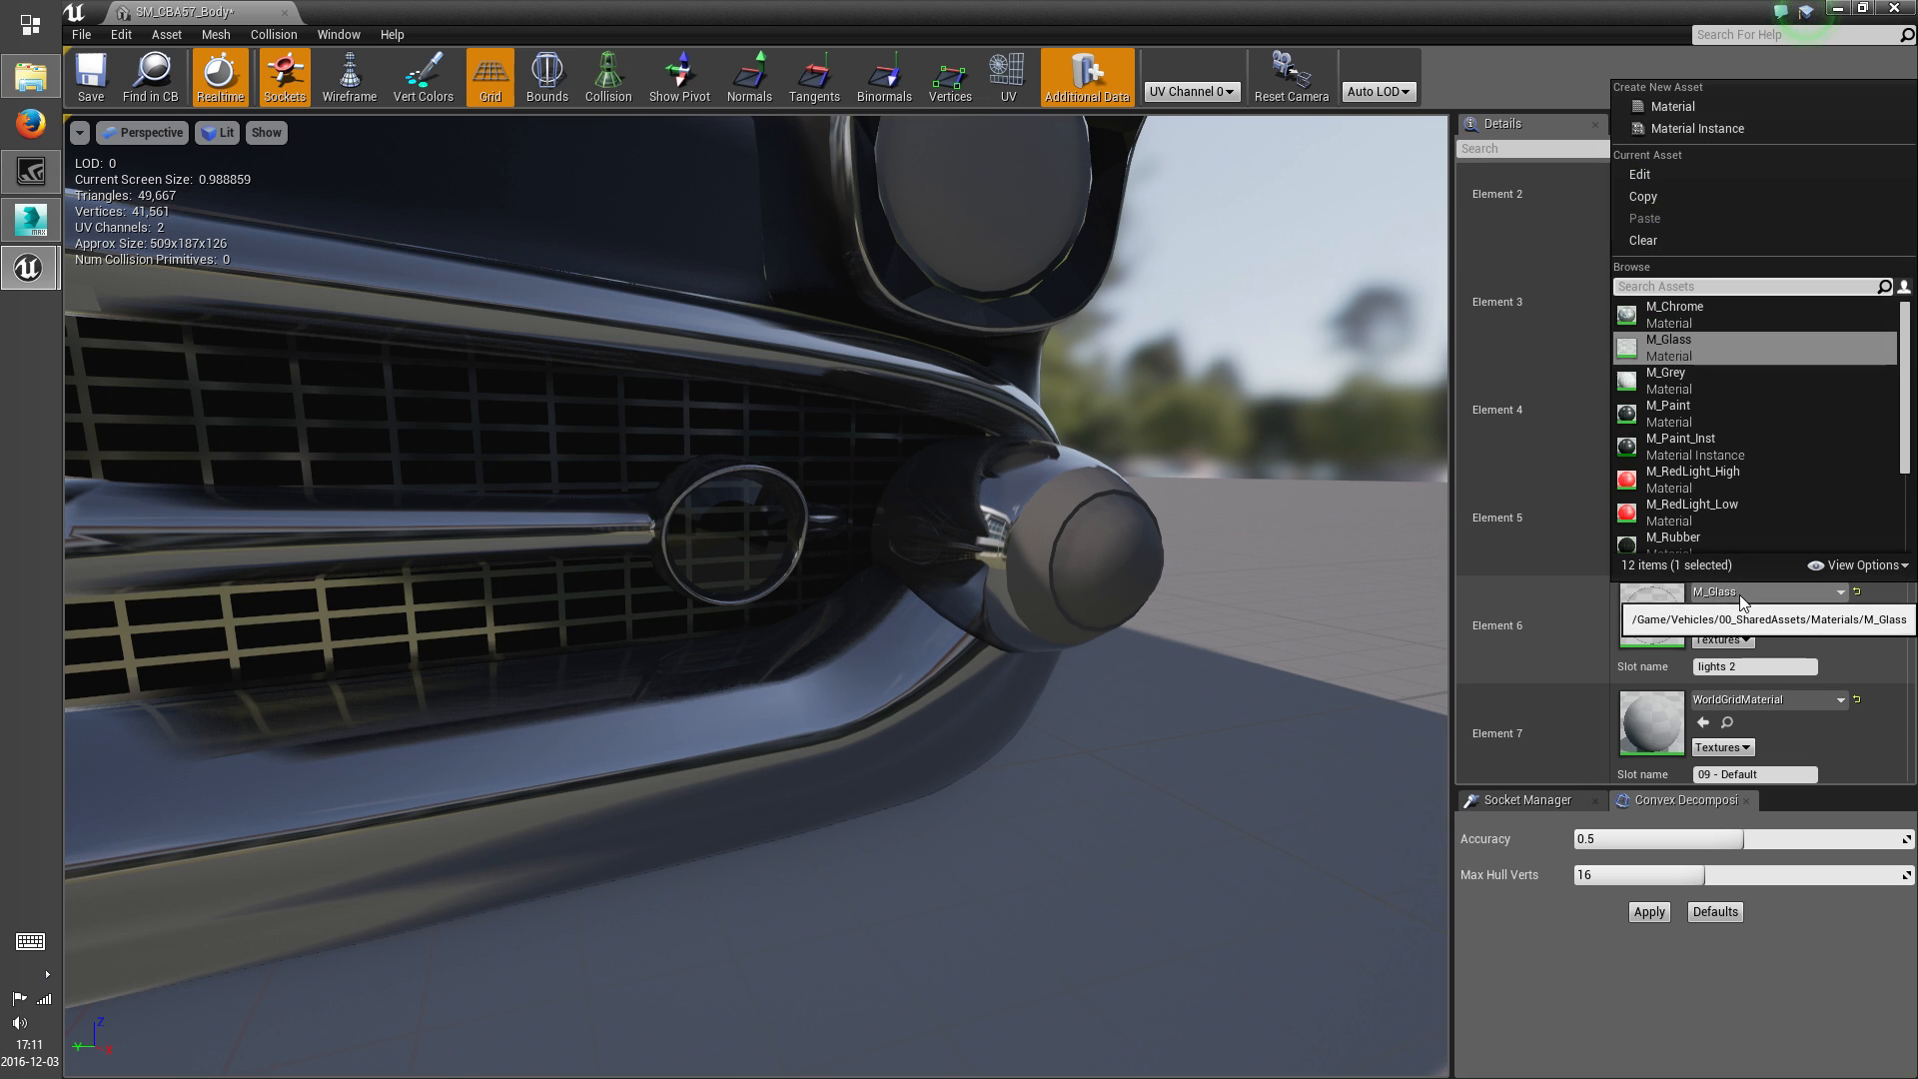
click(1688, 380)
key(s)
right_drag(1263, 660, 1283, 661)
Highlight the parts of the 09 - Default slot (Element 7) with M_RedLight_Low, and assign M_Chrome to the slot
scroll(1748, 642, down, 4)
click(1768, 574)
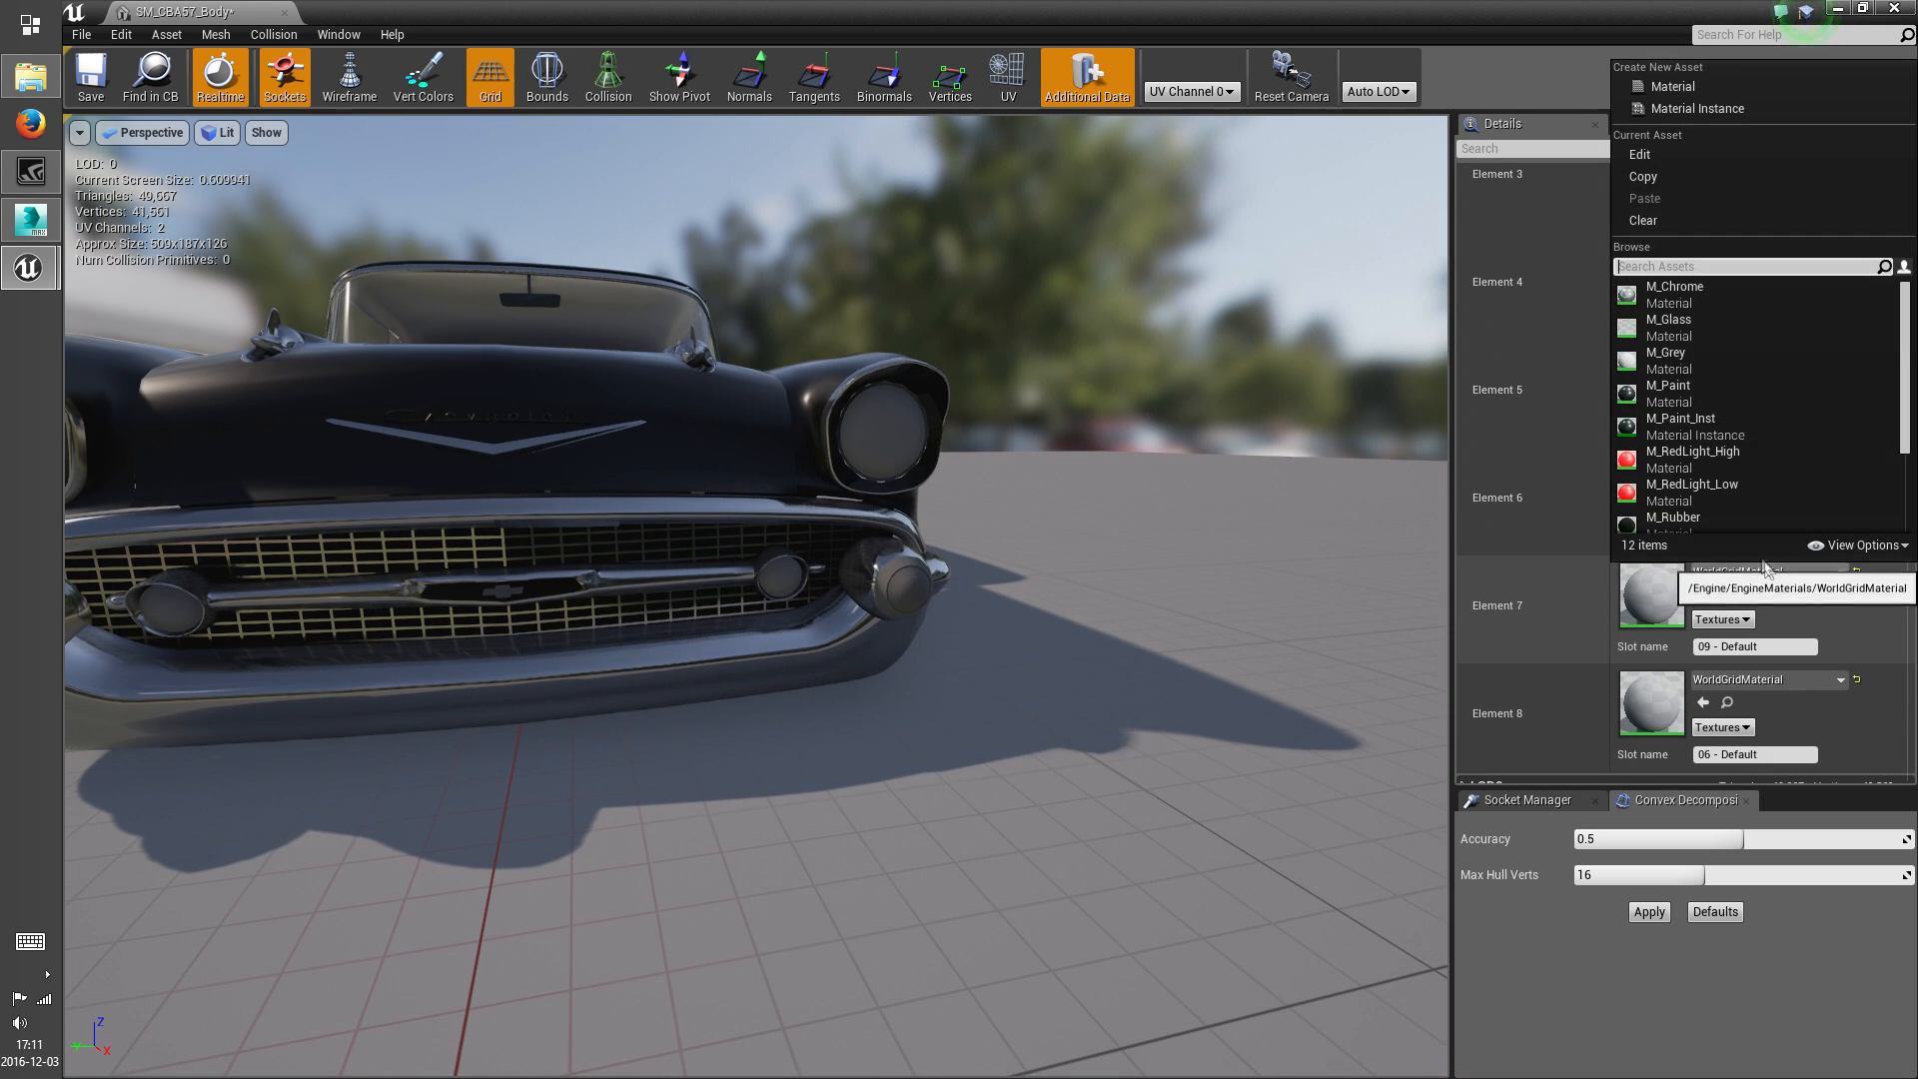
click(1679, 484)
mouse_move(1315, 588)
right_down()
mouse_move(1288, 584)
mouse_move(1319, 580)
right_up()
key(w)
click(1780, 579)
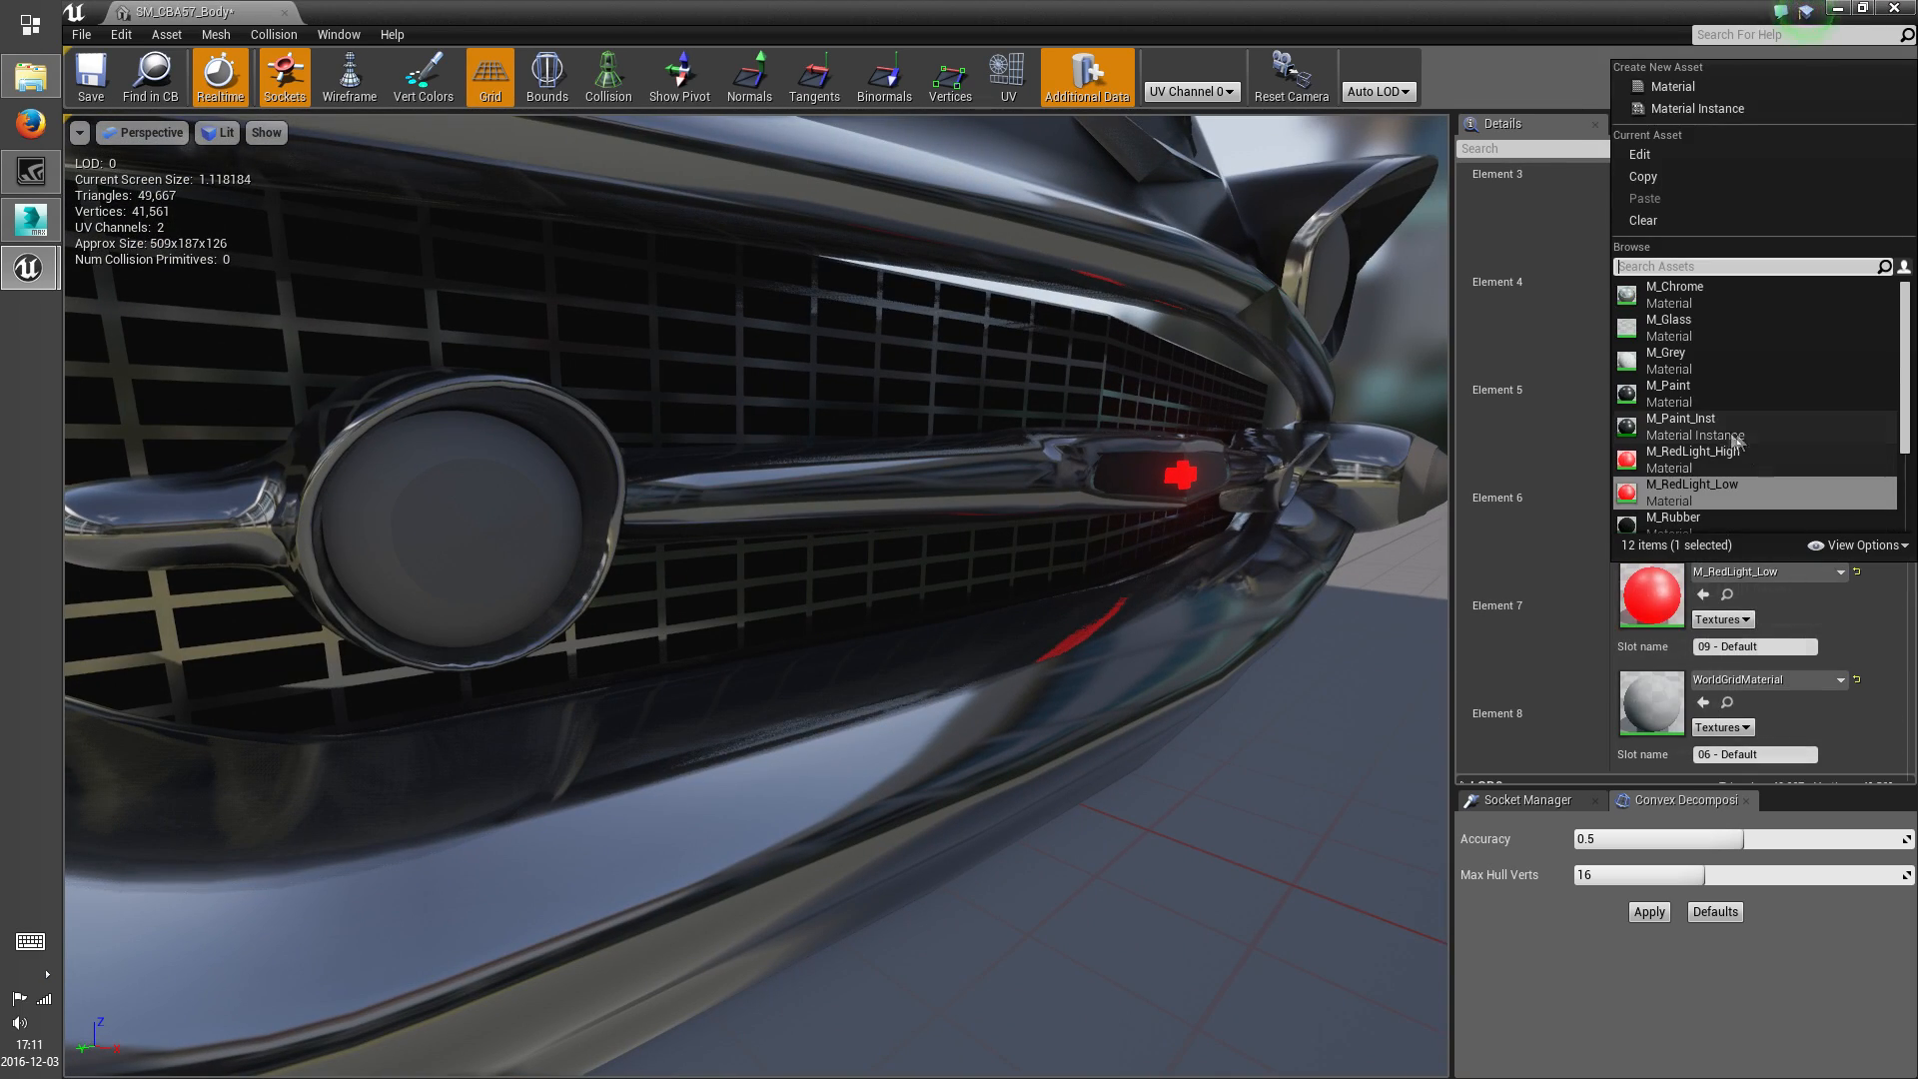
click(1680, 285)
right_drag(1199, 683, 1198, 685)
key(s)
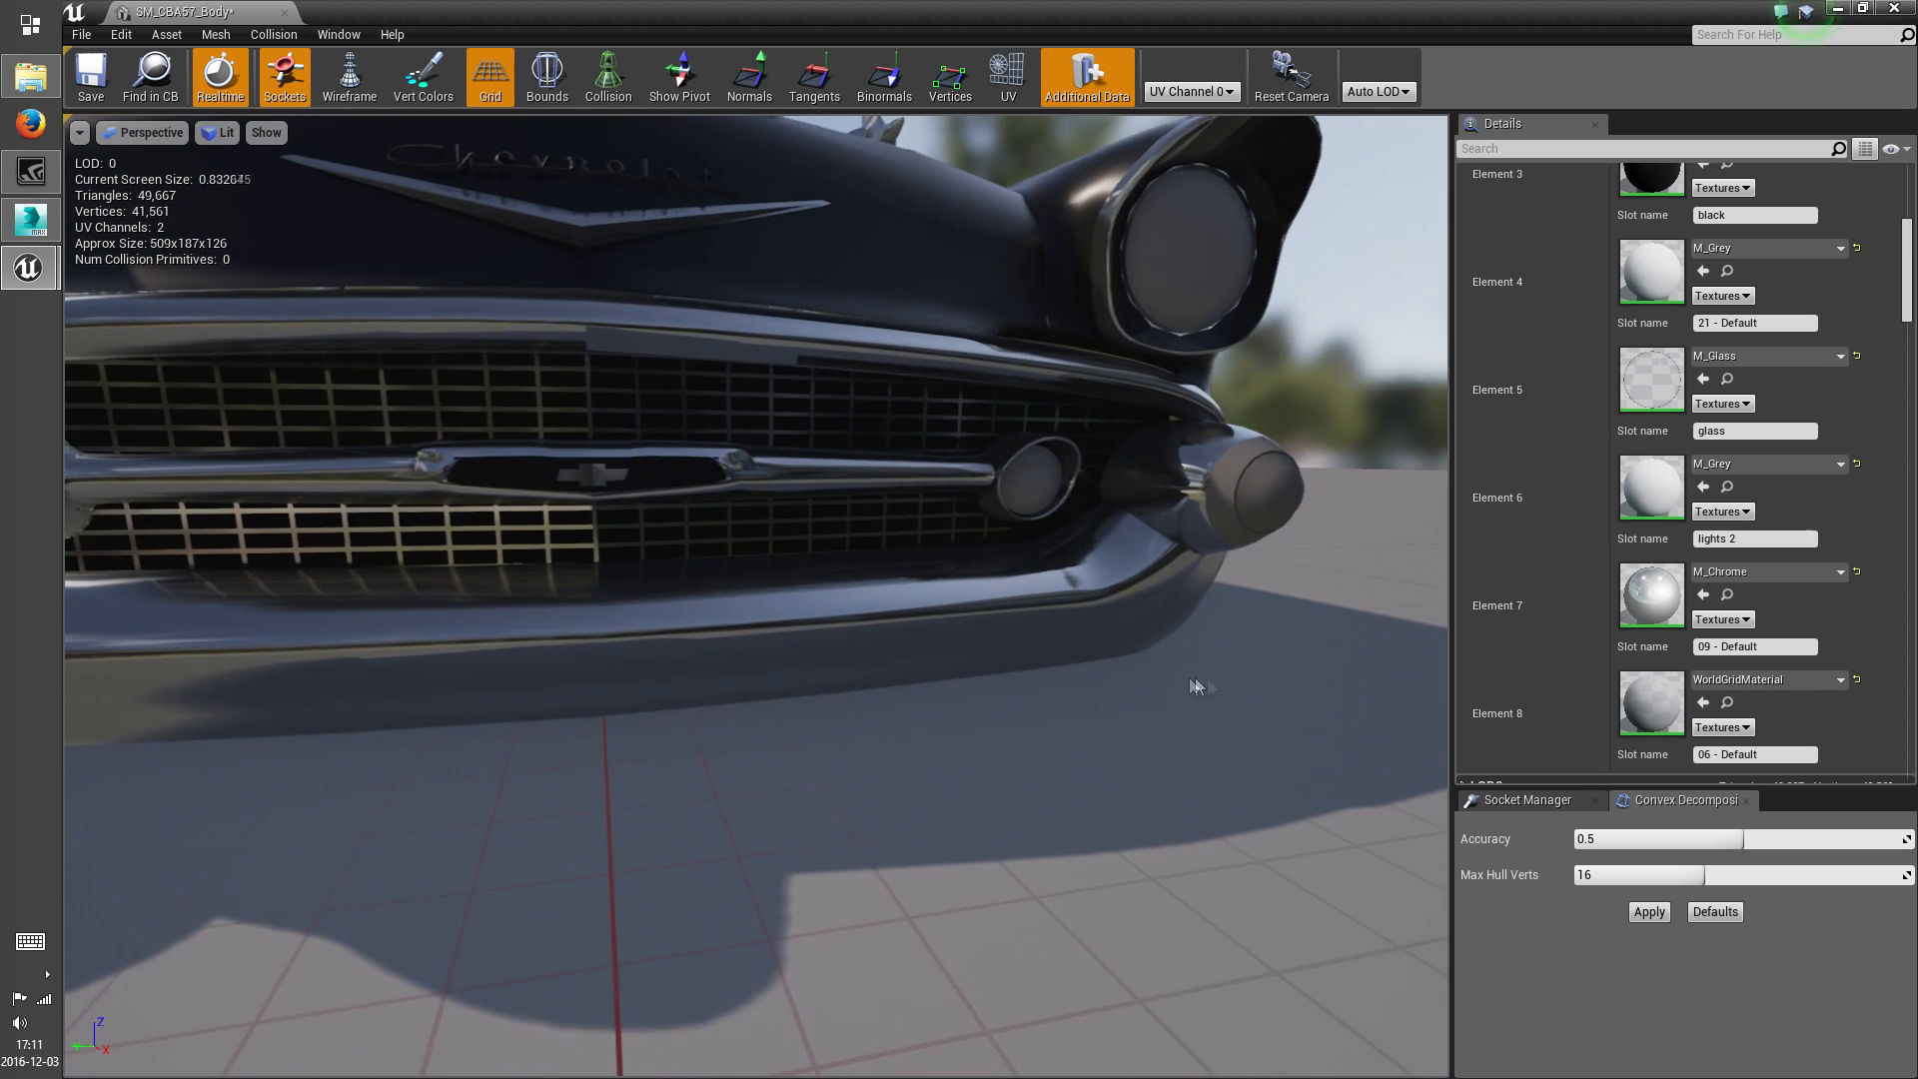
Identify the parts using the 06 - Default slot (Element 8) by temporarily applying M_RedLight_Low, and give the slot M_Rubber
scroll(1766, 661, down, 4)
click(1782, 558)
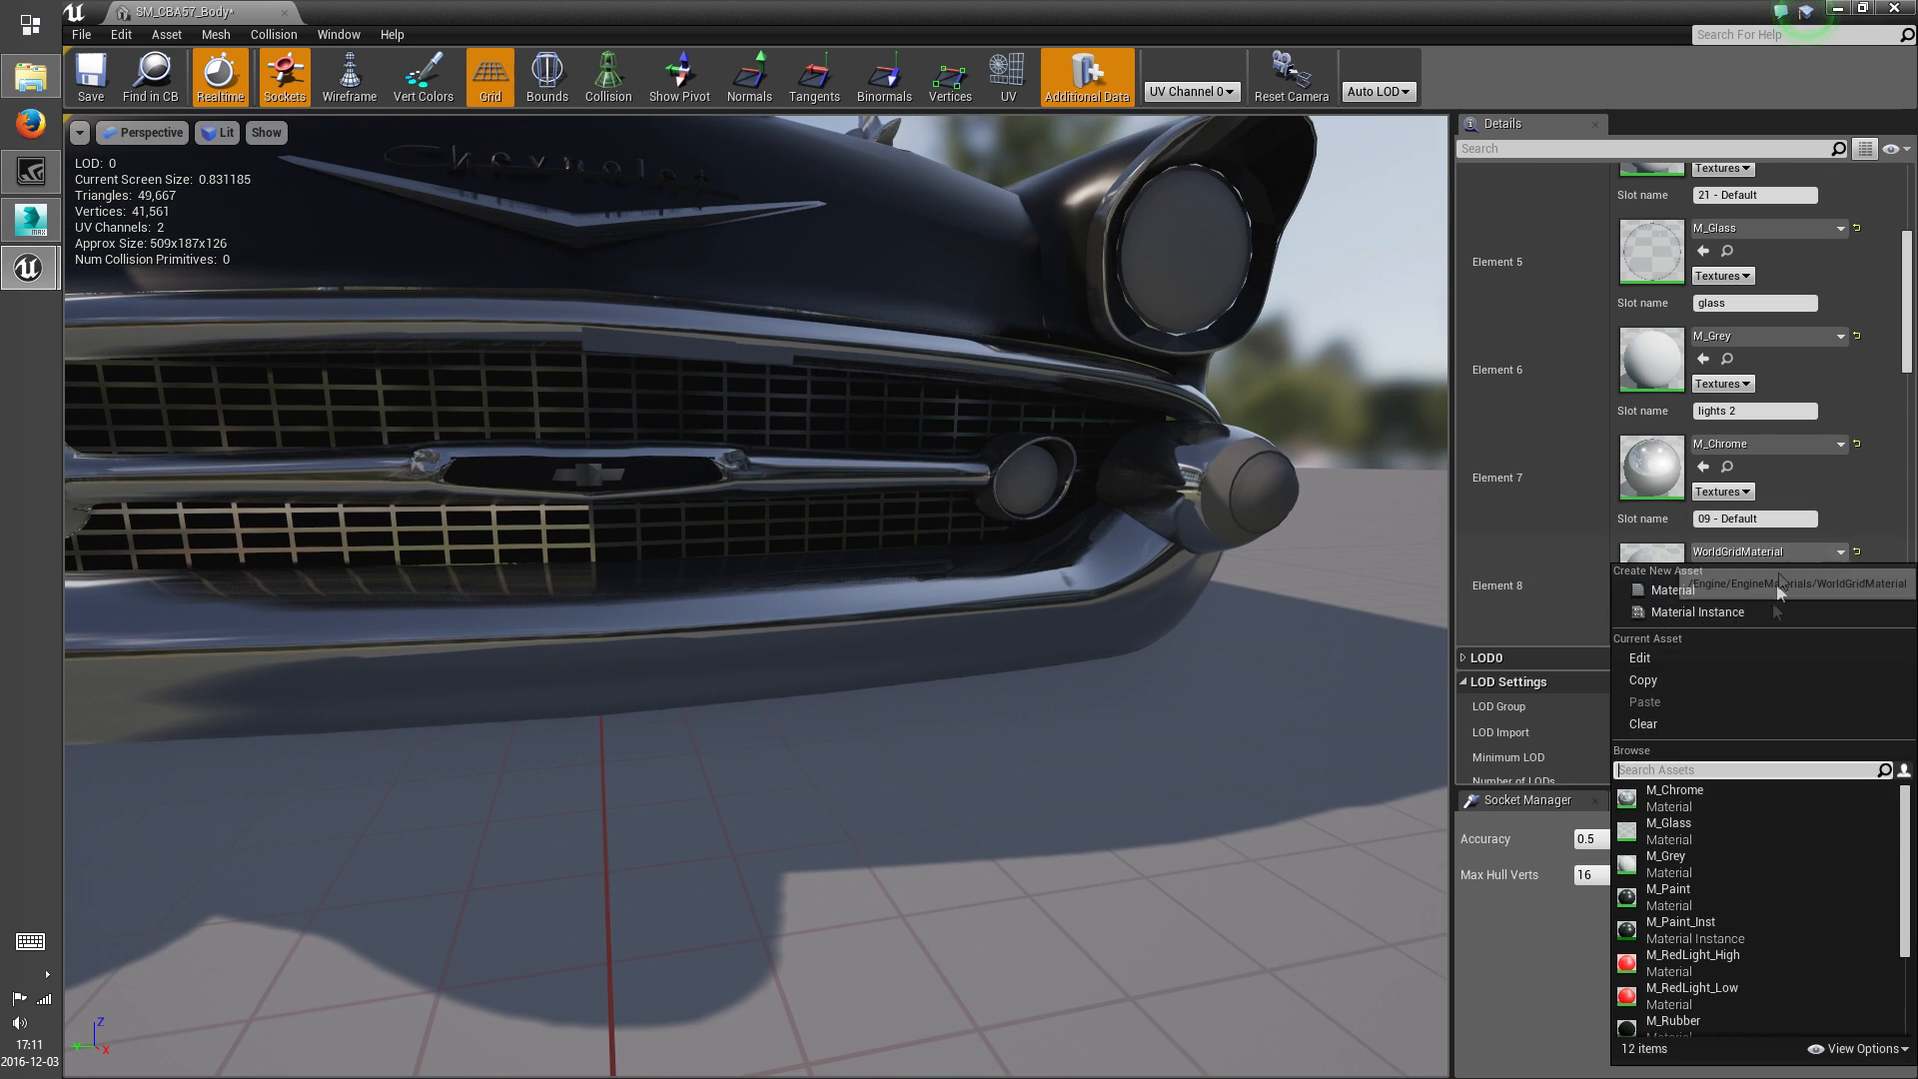
click(1718, 986)
key(s)
right_drag(1124, 657, 1349, 659)
key(w)
right_drag(1119, 610, 947, 576)
key(d)
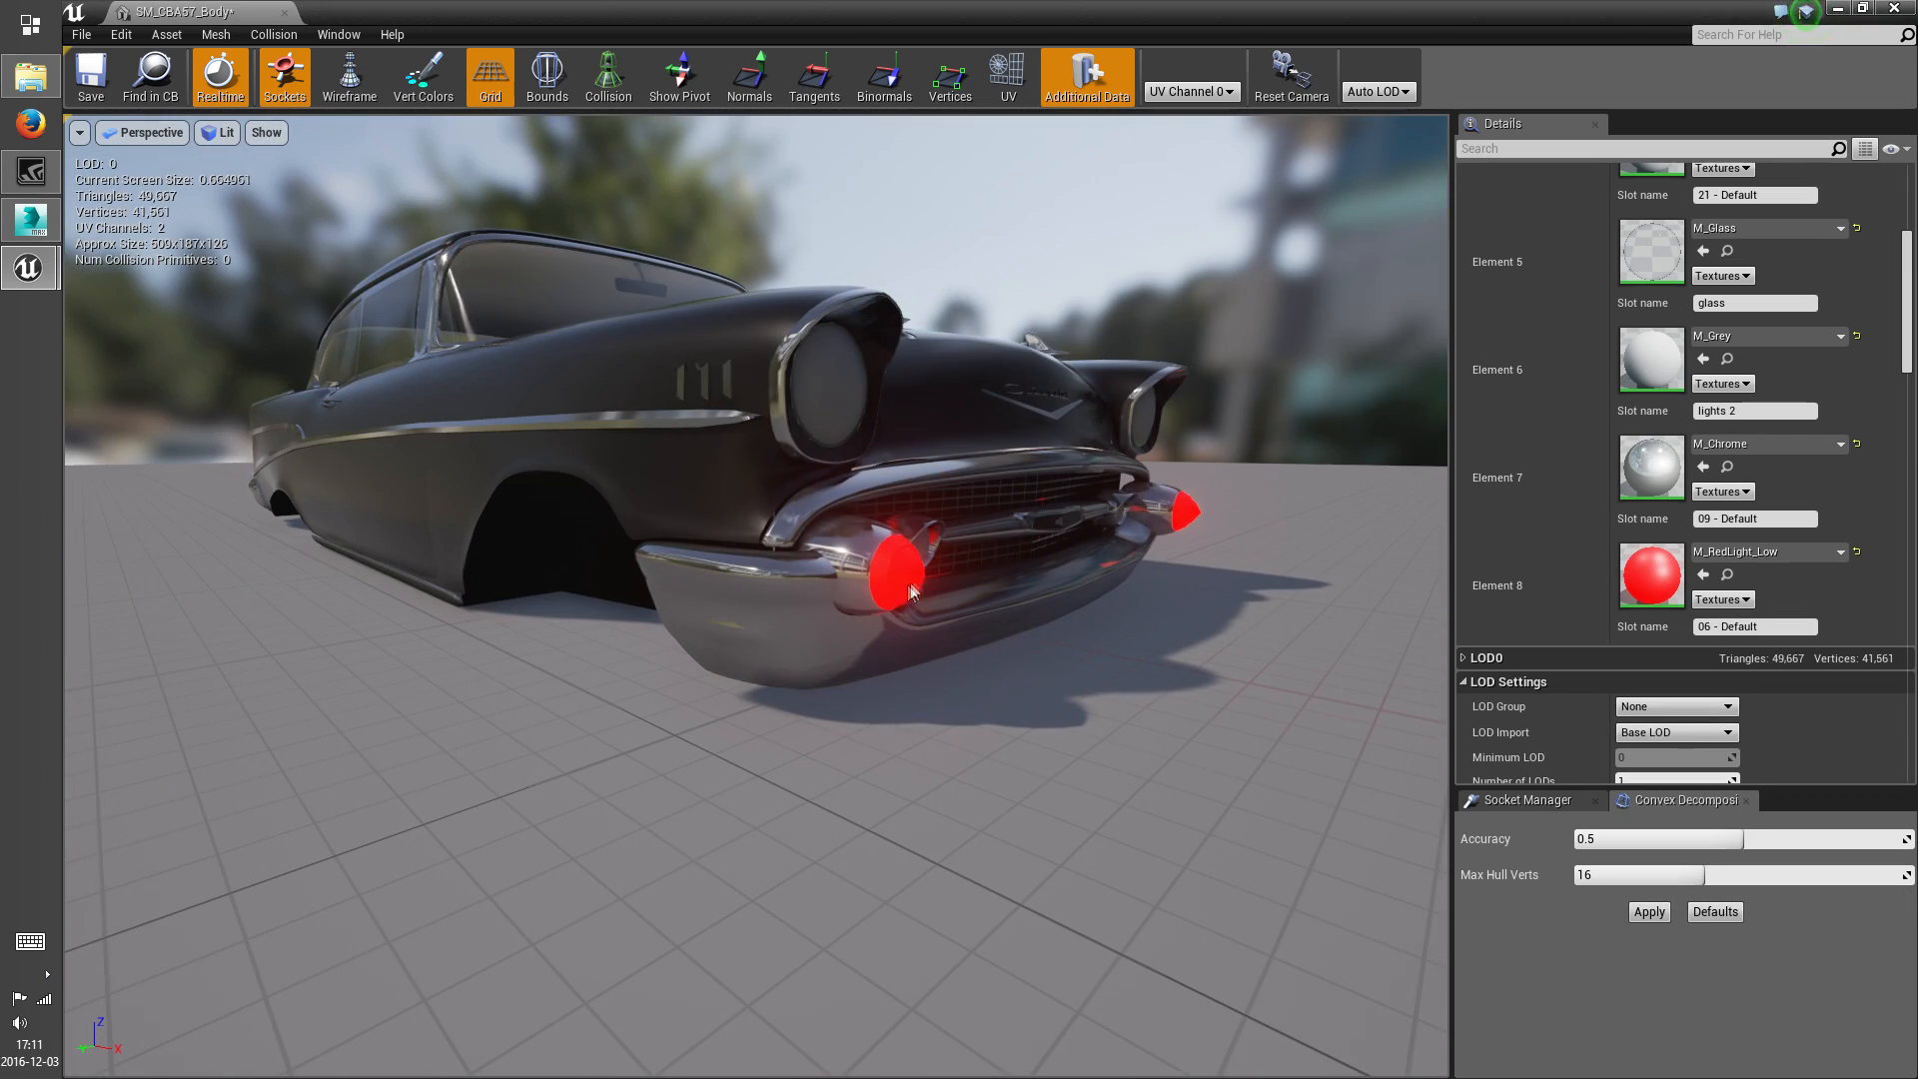
click(1768, 553)
scroll(1717, 889, down, 3)
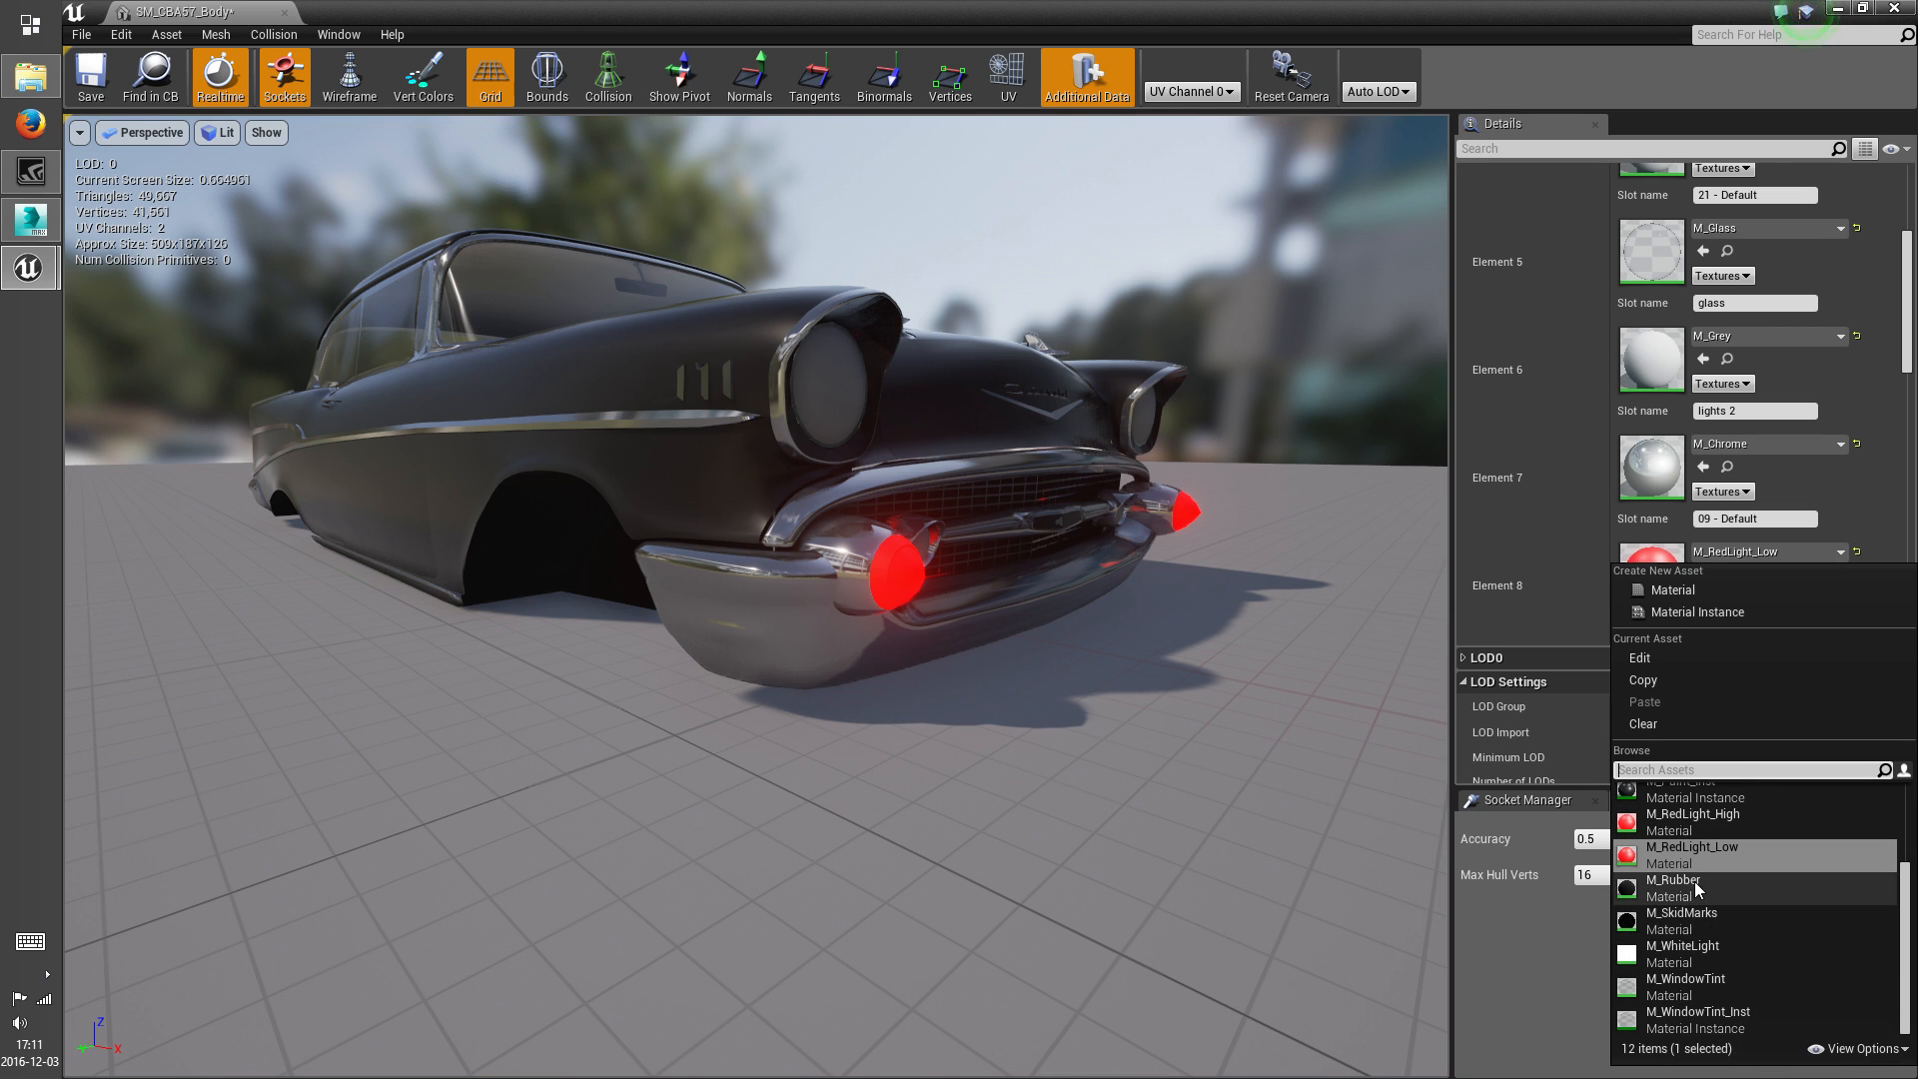
click(1699, 888)
Review the finished car body and save the static mesh
right_drag(1230, 729, 799, 774)
right_drag(984, 644, 978, 684)
click(91, 75)
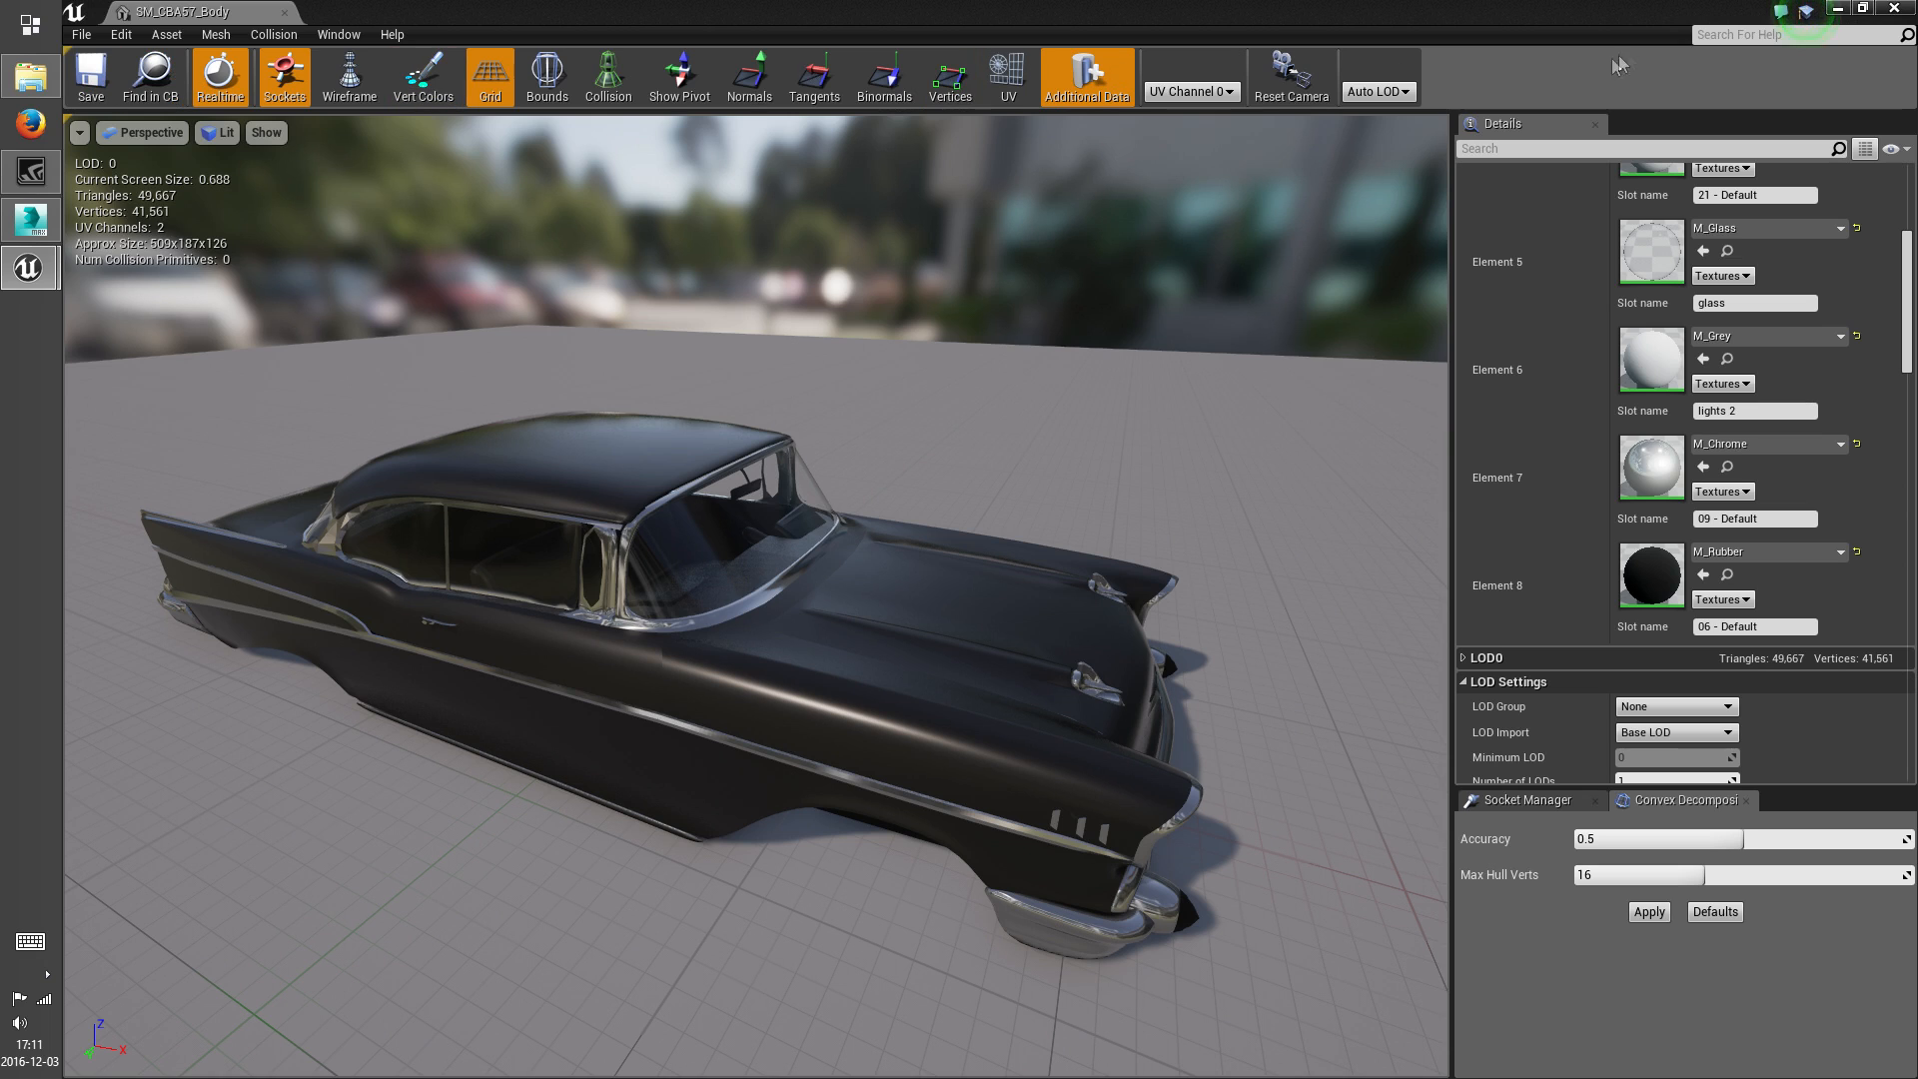
Switch to 3ds Max and hide the ex-glass object of the car body
click(30, 221)
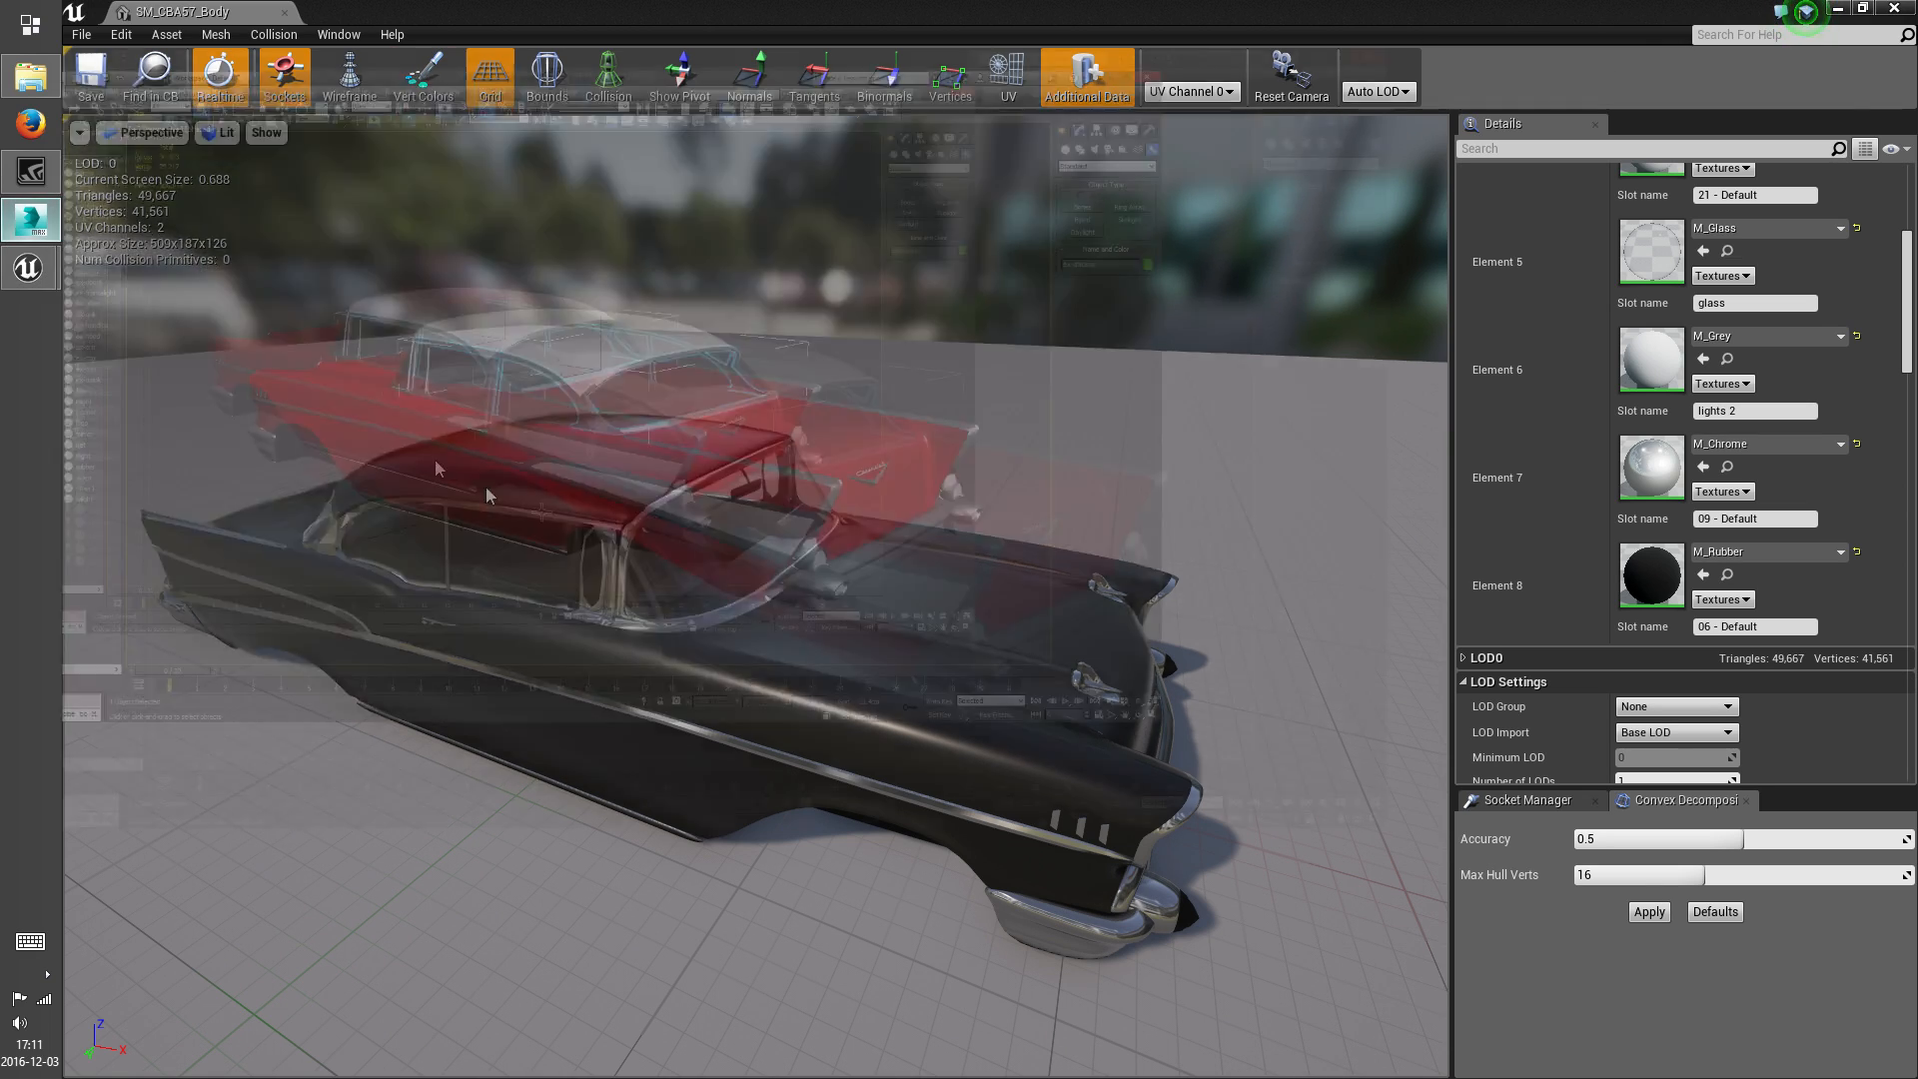
click(880, 568)
right_click(879, 568)
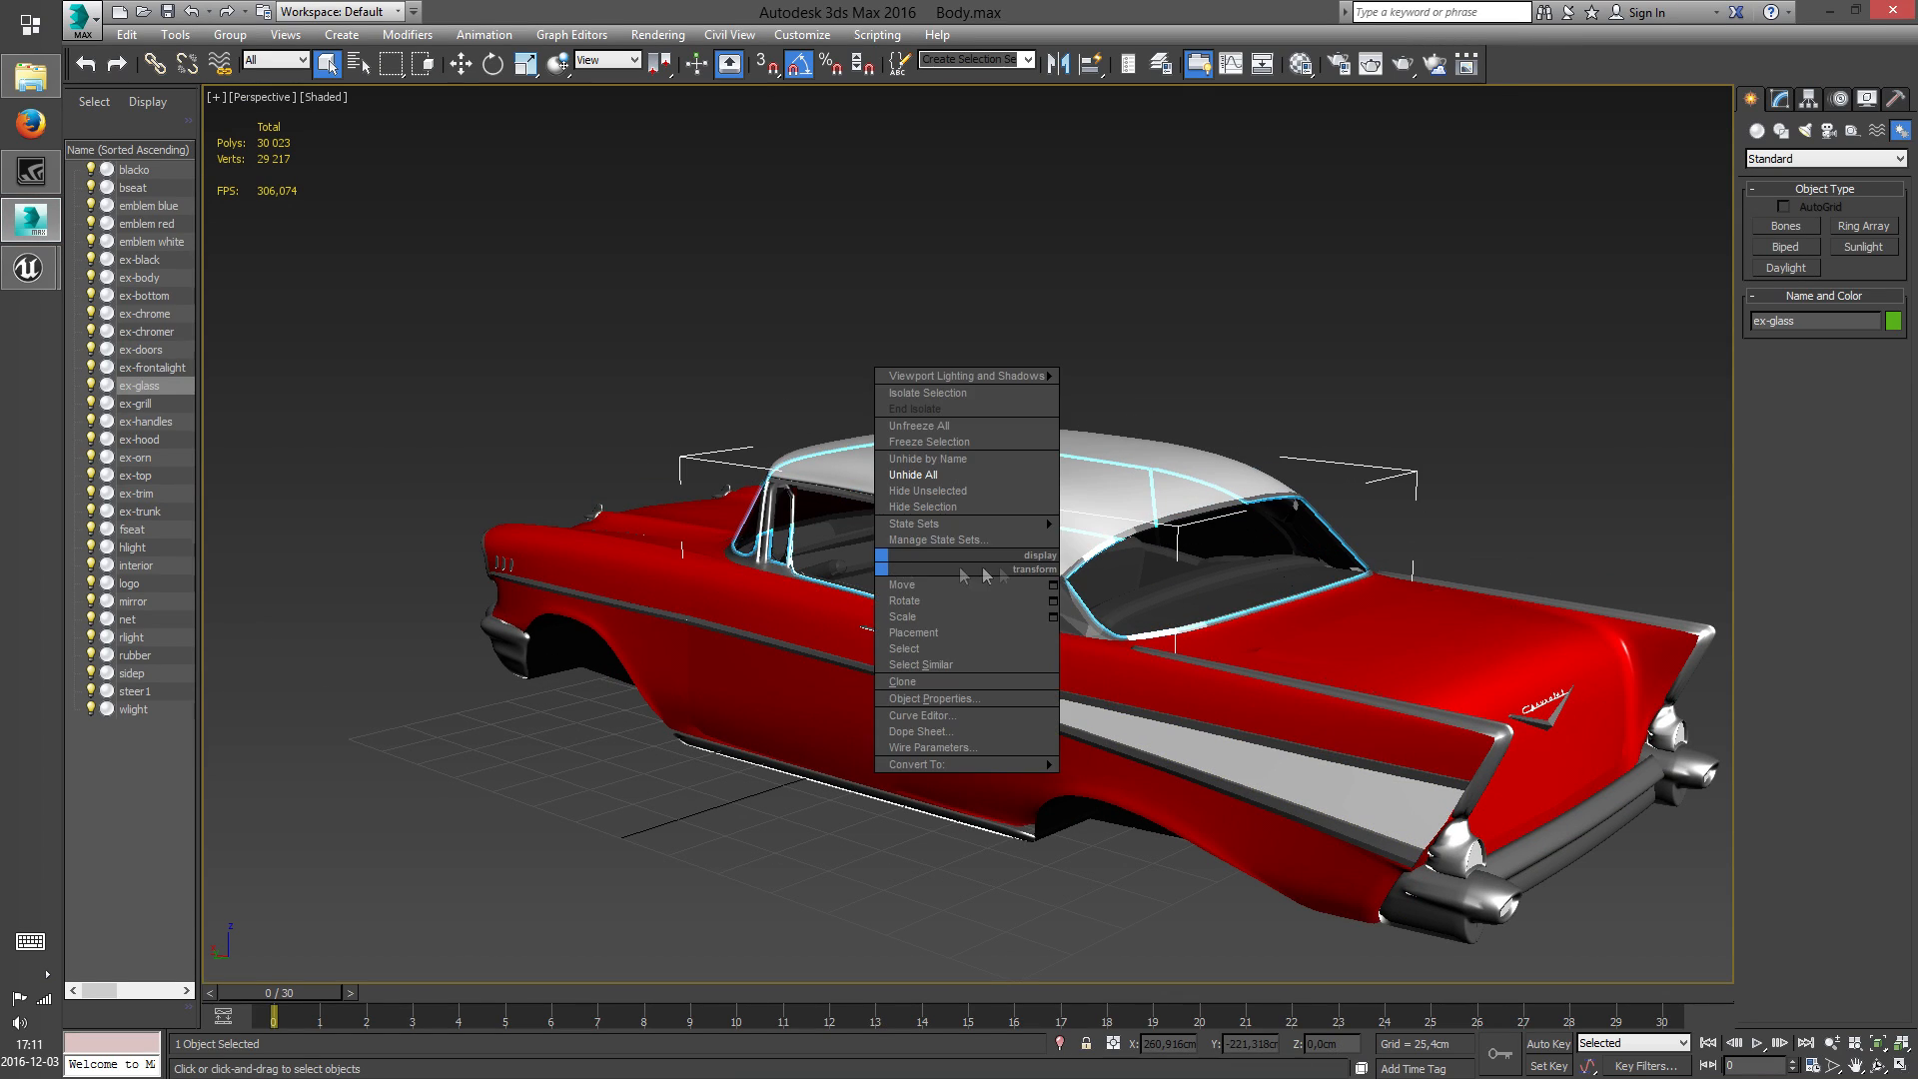
click(1046, 517)
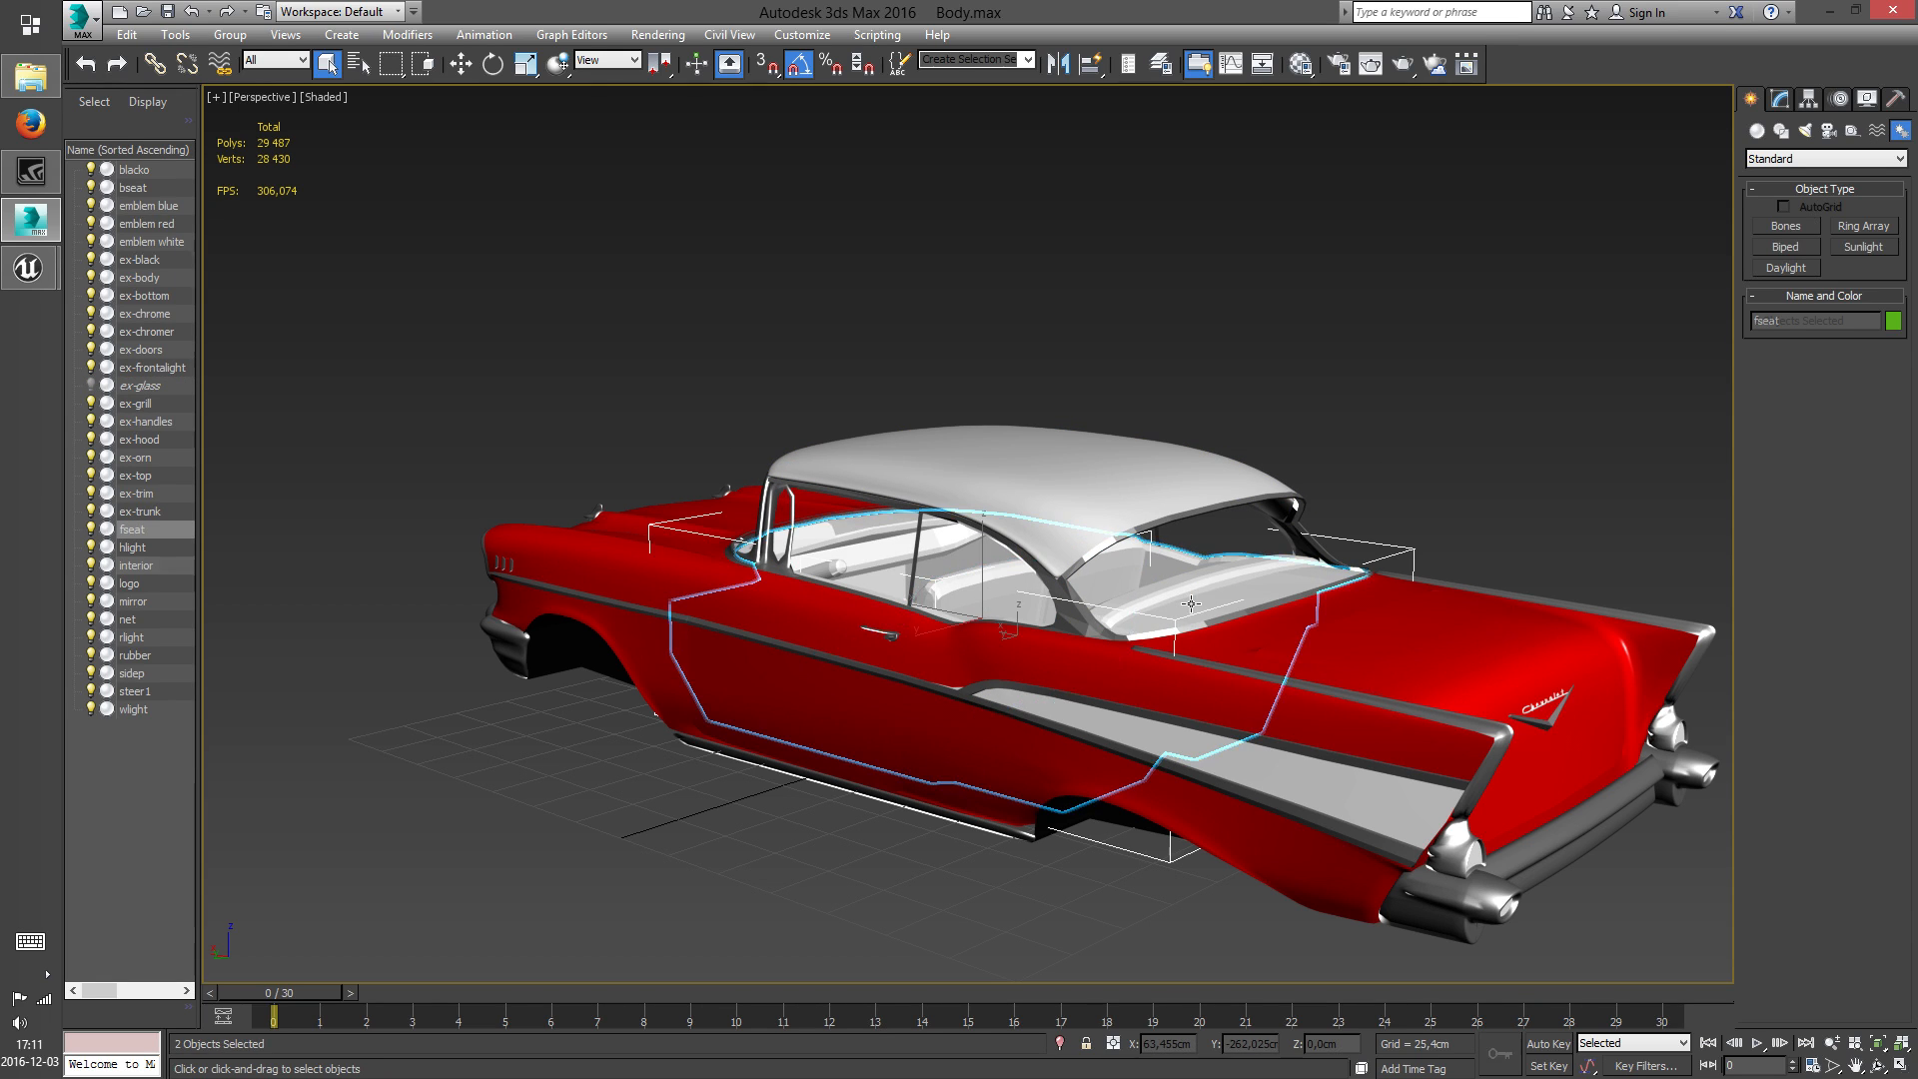
Hide everything except the selected fseat and interior objects
scroll(1191, 603, up, 5)
scroll(744, 628, down, 5)
right_click(1027, 626)
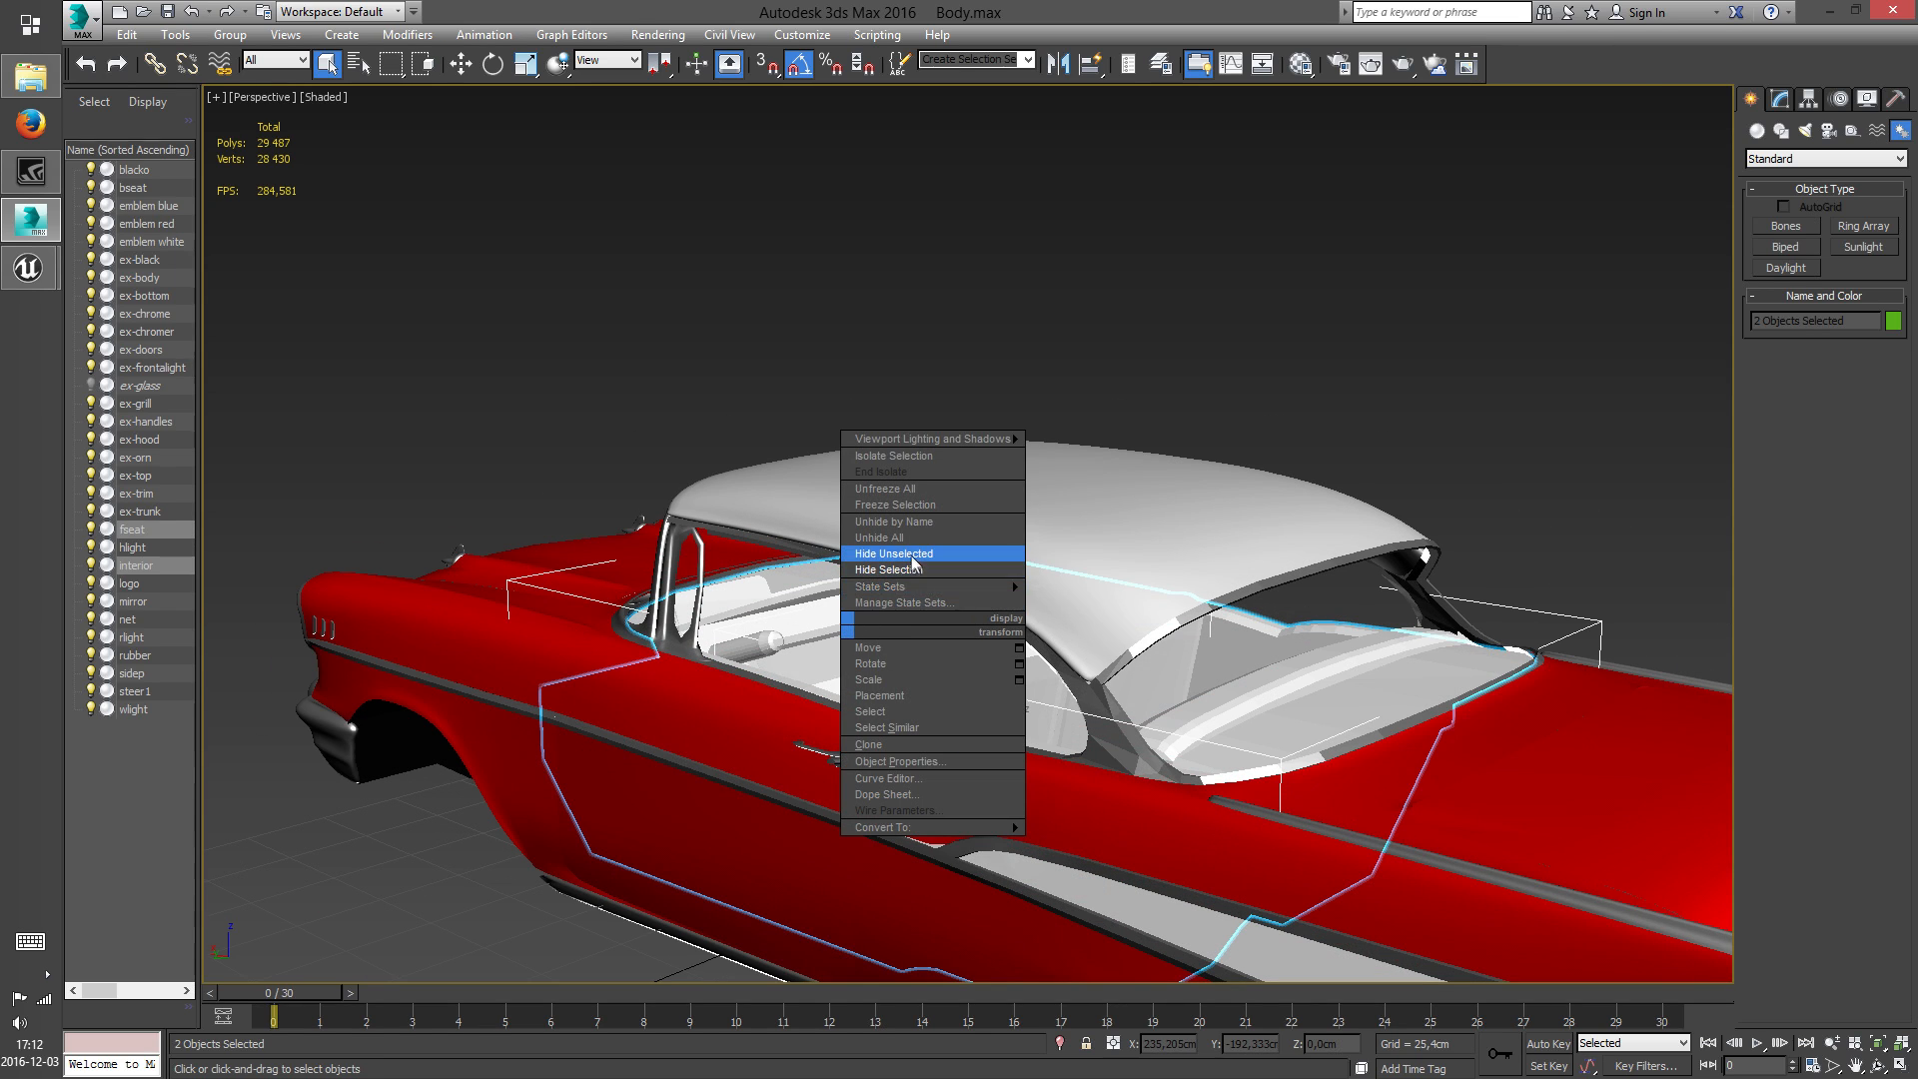
click(912, 558)
scroll(1139, 451, down, 2)
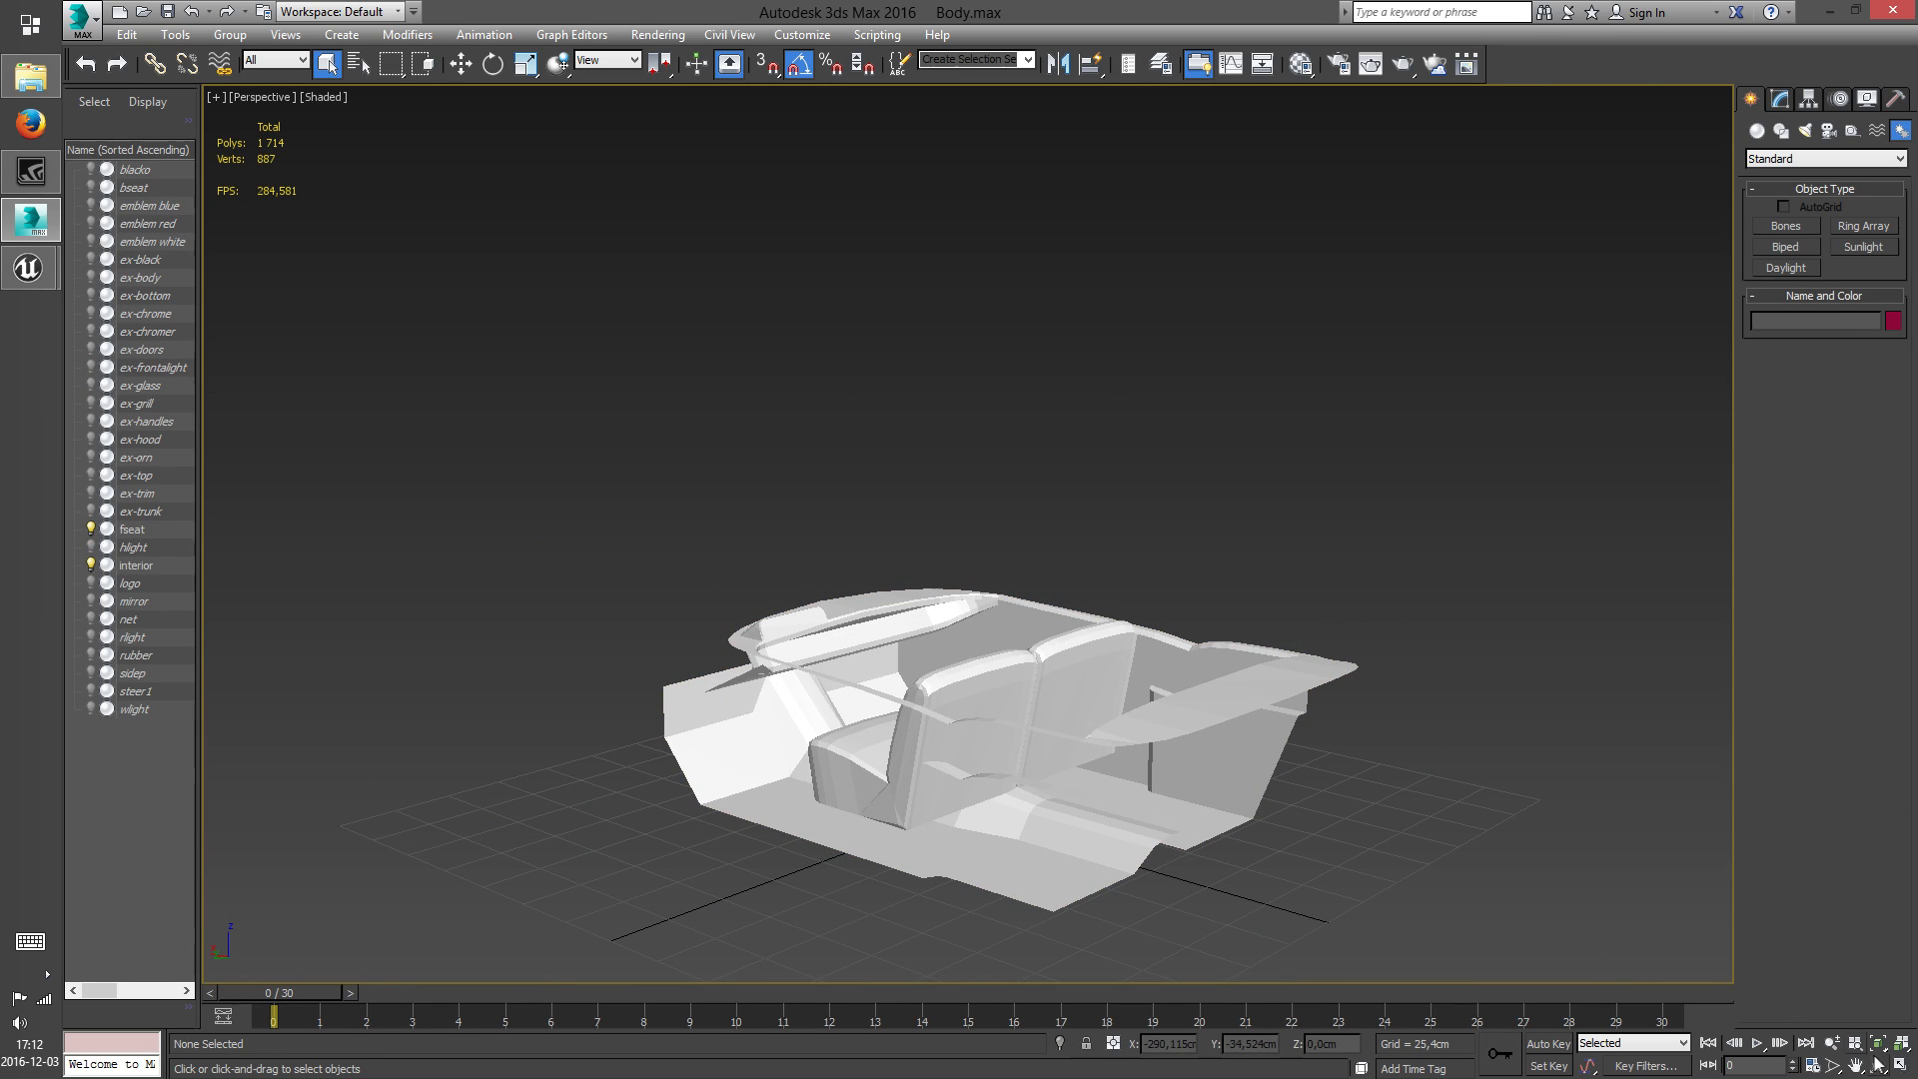
Give the unused 20 - Default material a light green diffuse color of RGB 153, 221, 150 in the Material Editor
drag(1019, 617, 982, 540)
key(m)
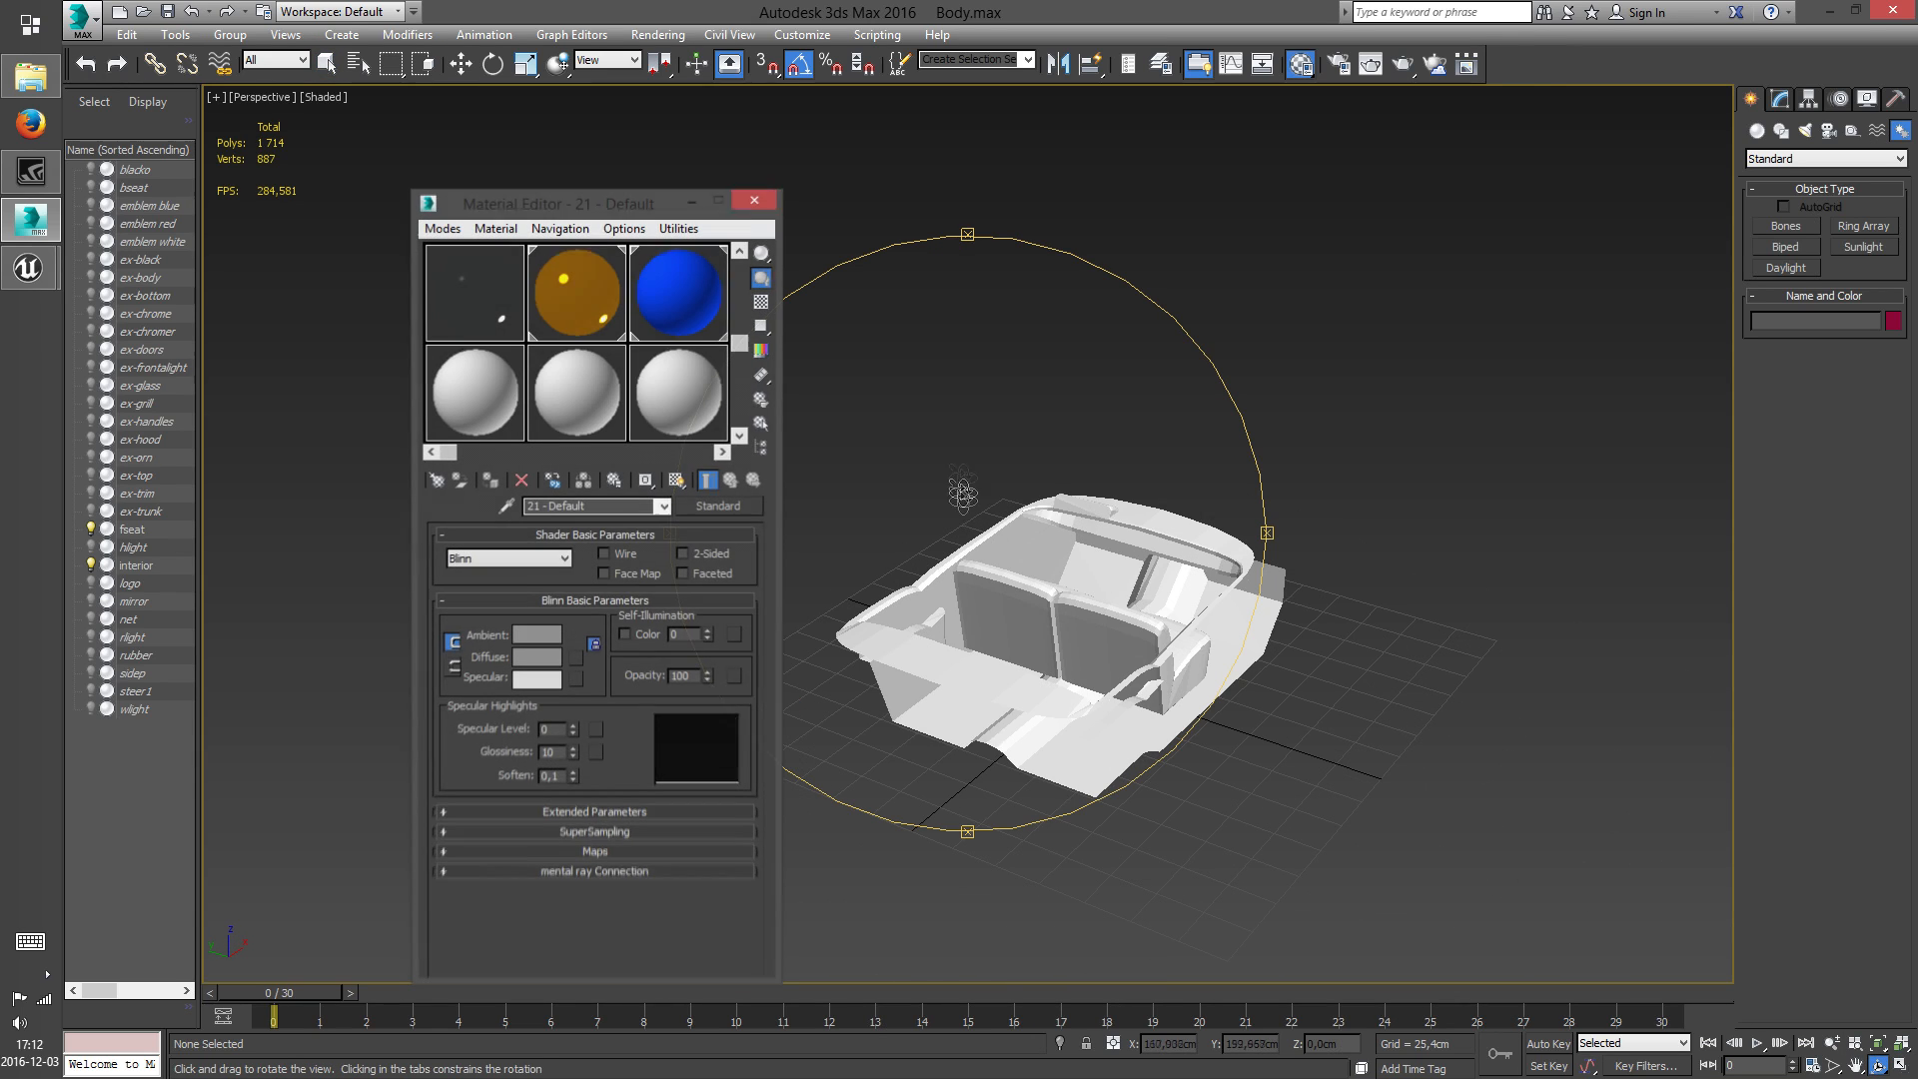
drag(739, 345, 739, 425)
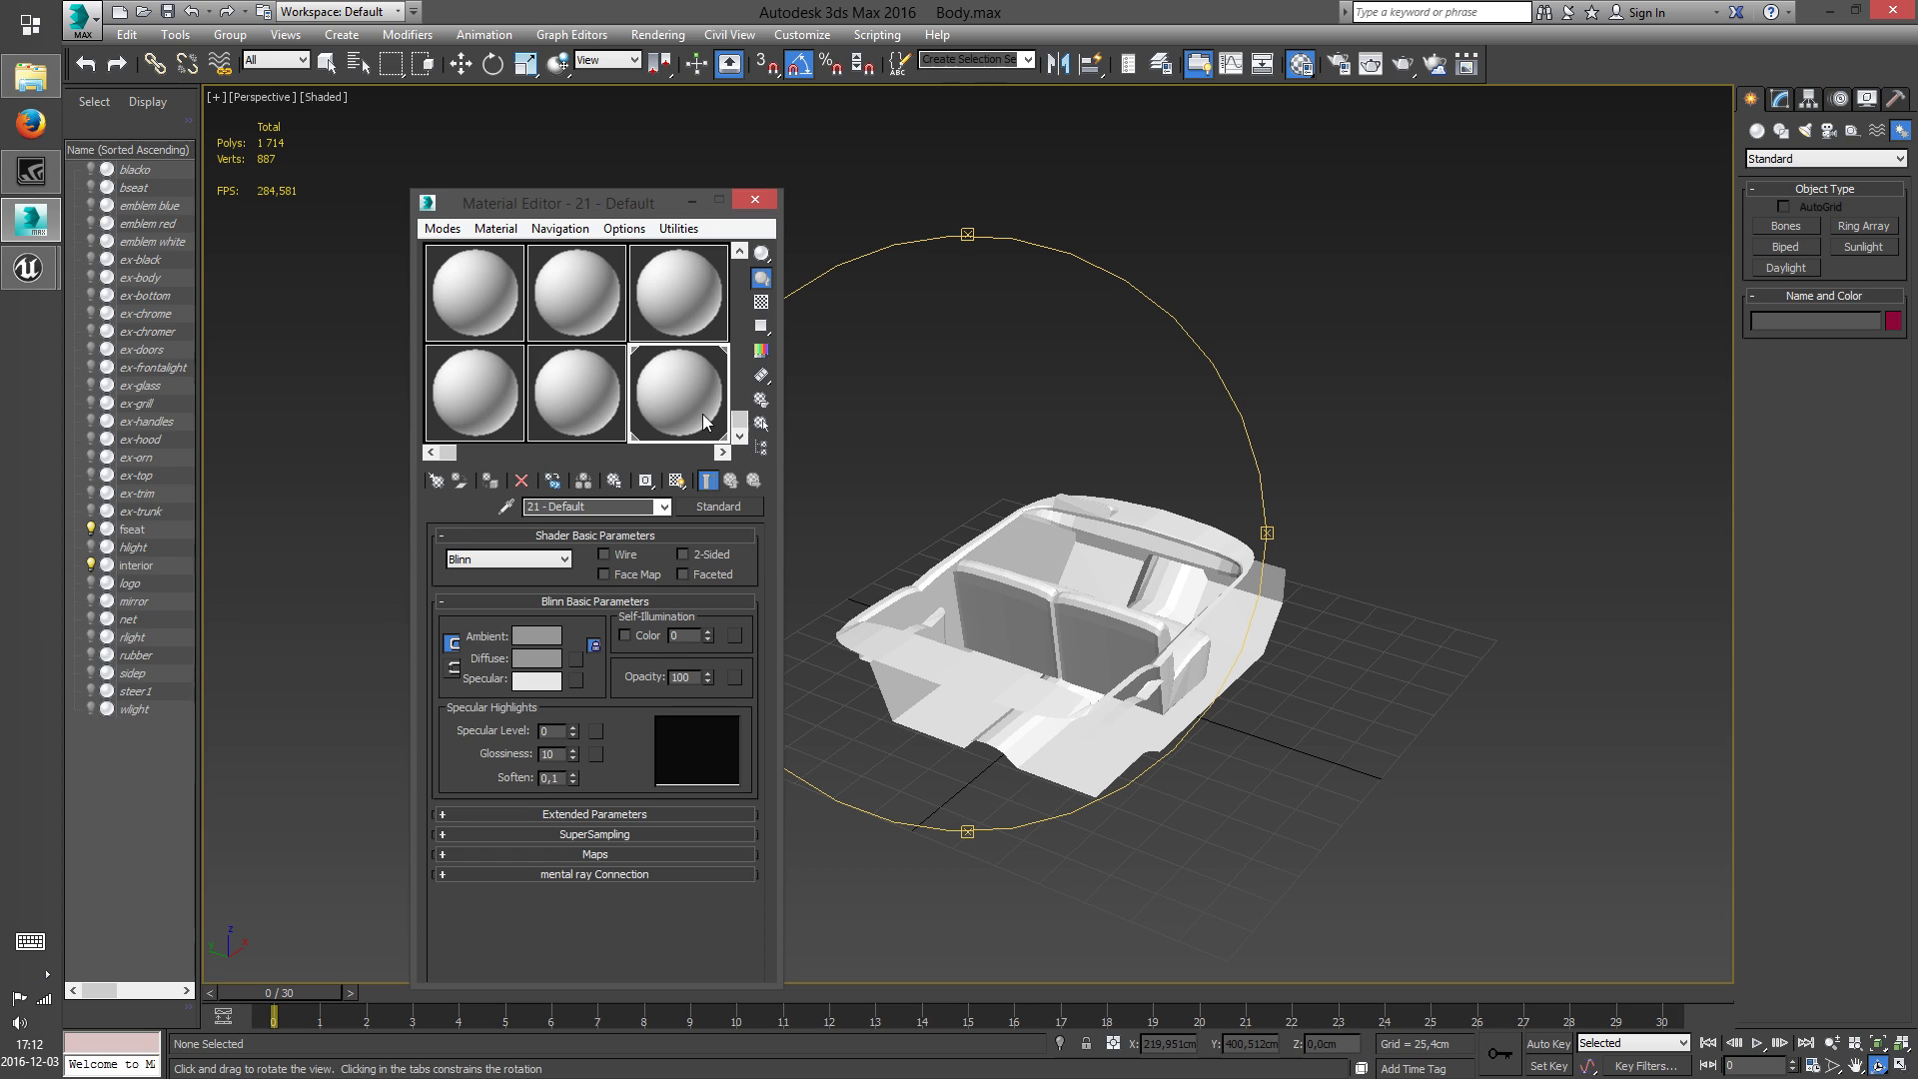
click(585, 398)
click(536, 657)
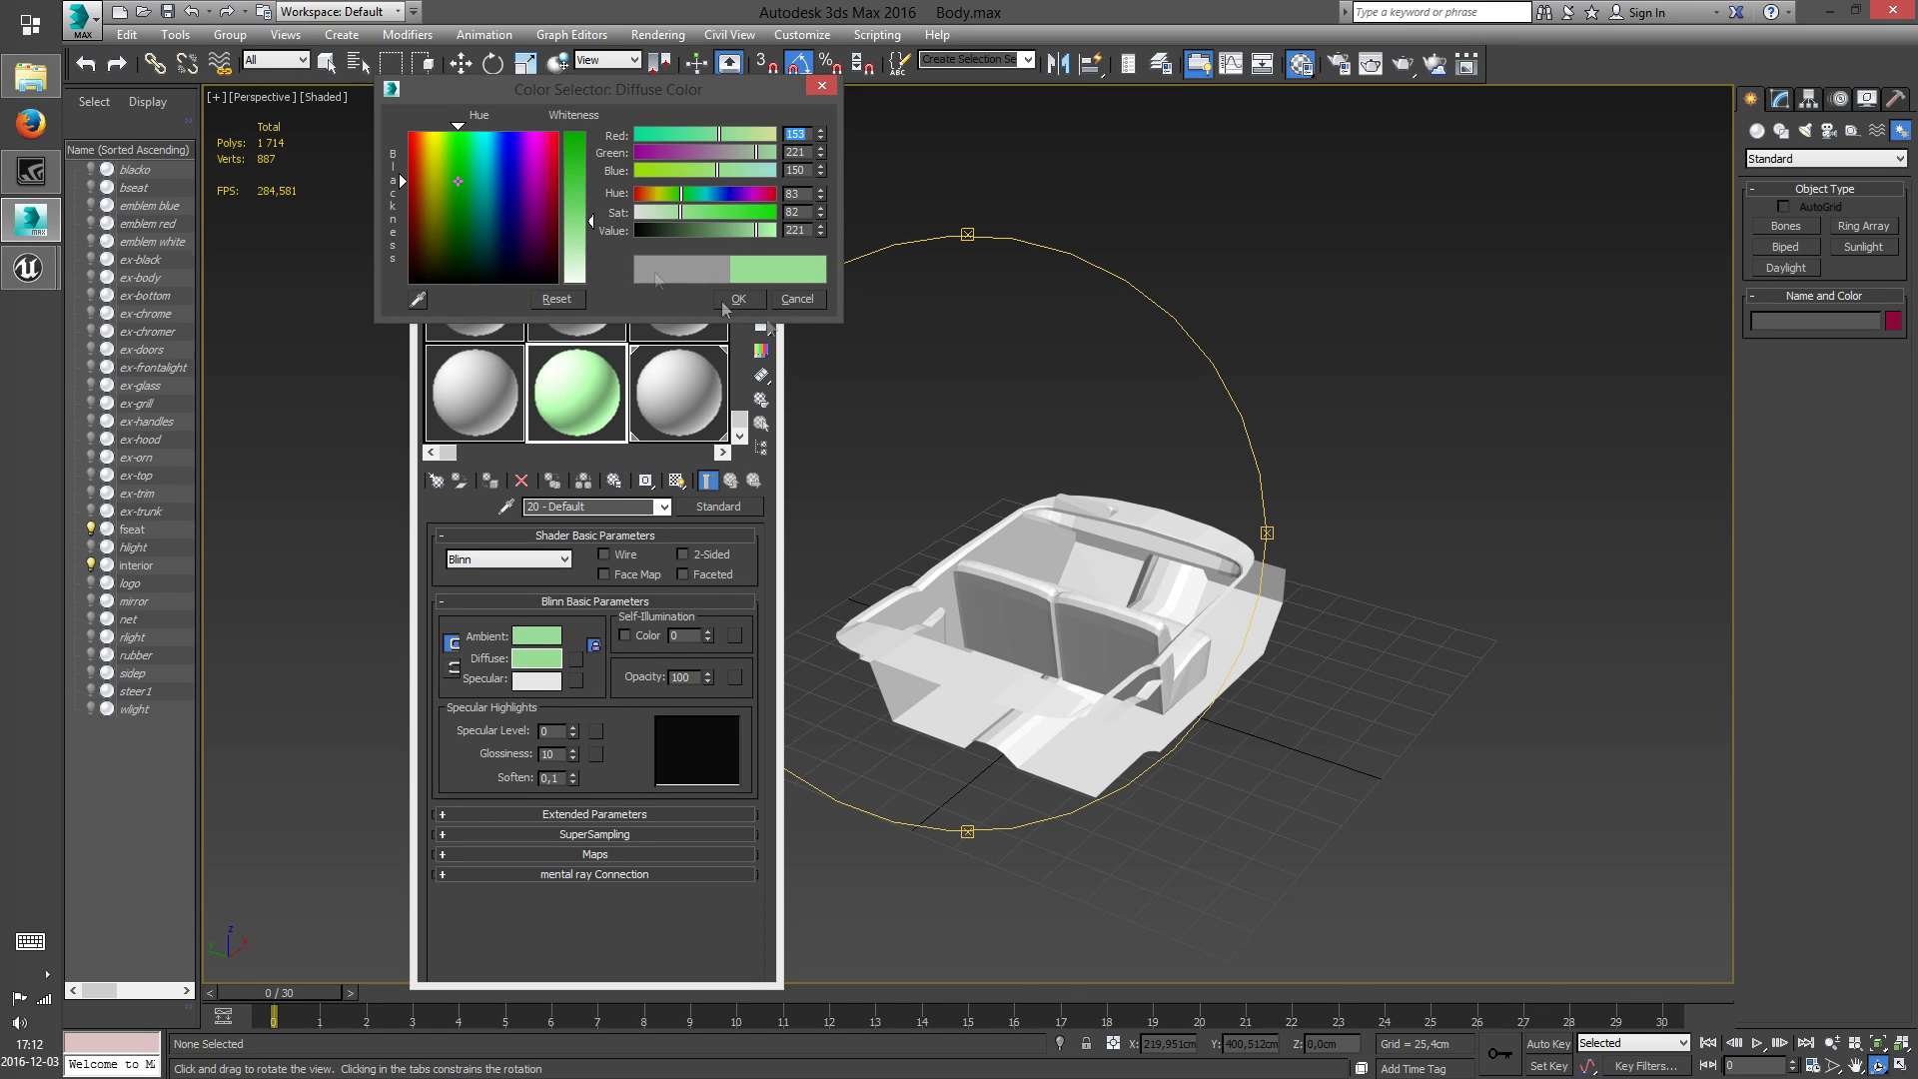
click(740, 299)
Assign the green 20 - Default material to the fseat and interior objects, and close the Material Editor
drag(1189, 528, 1104, 533)
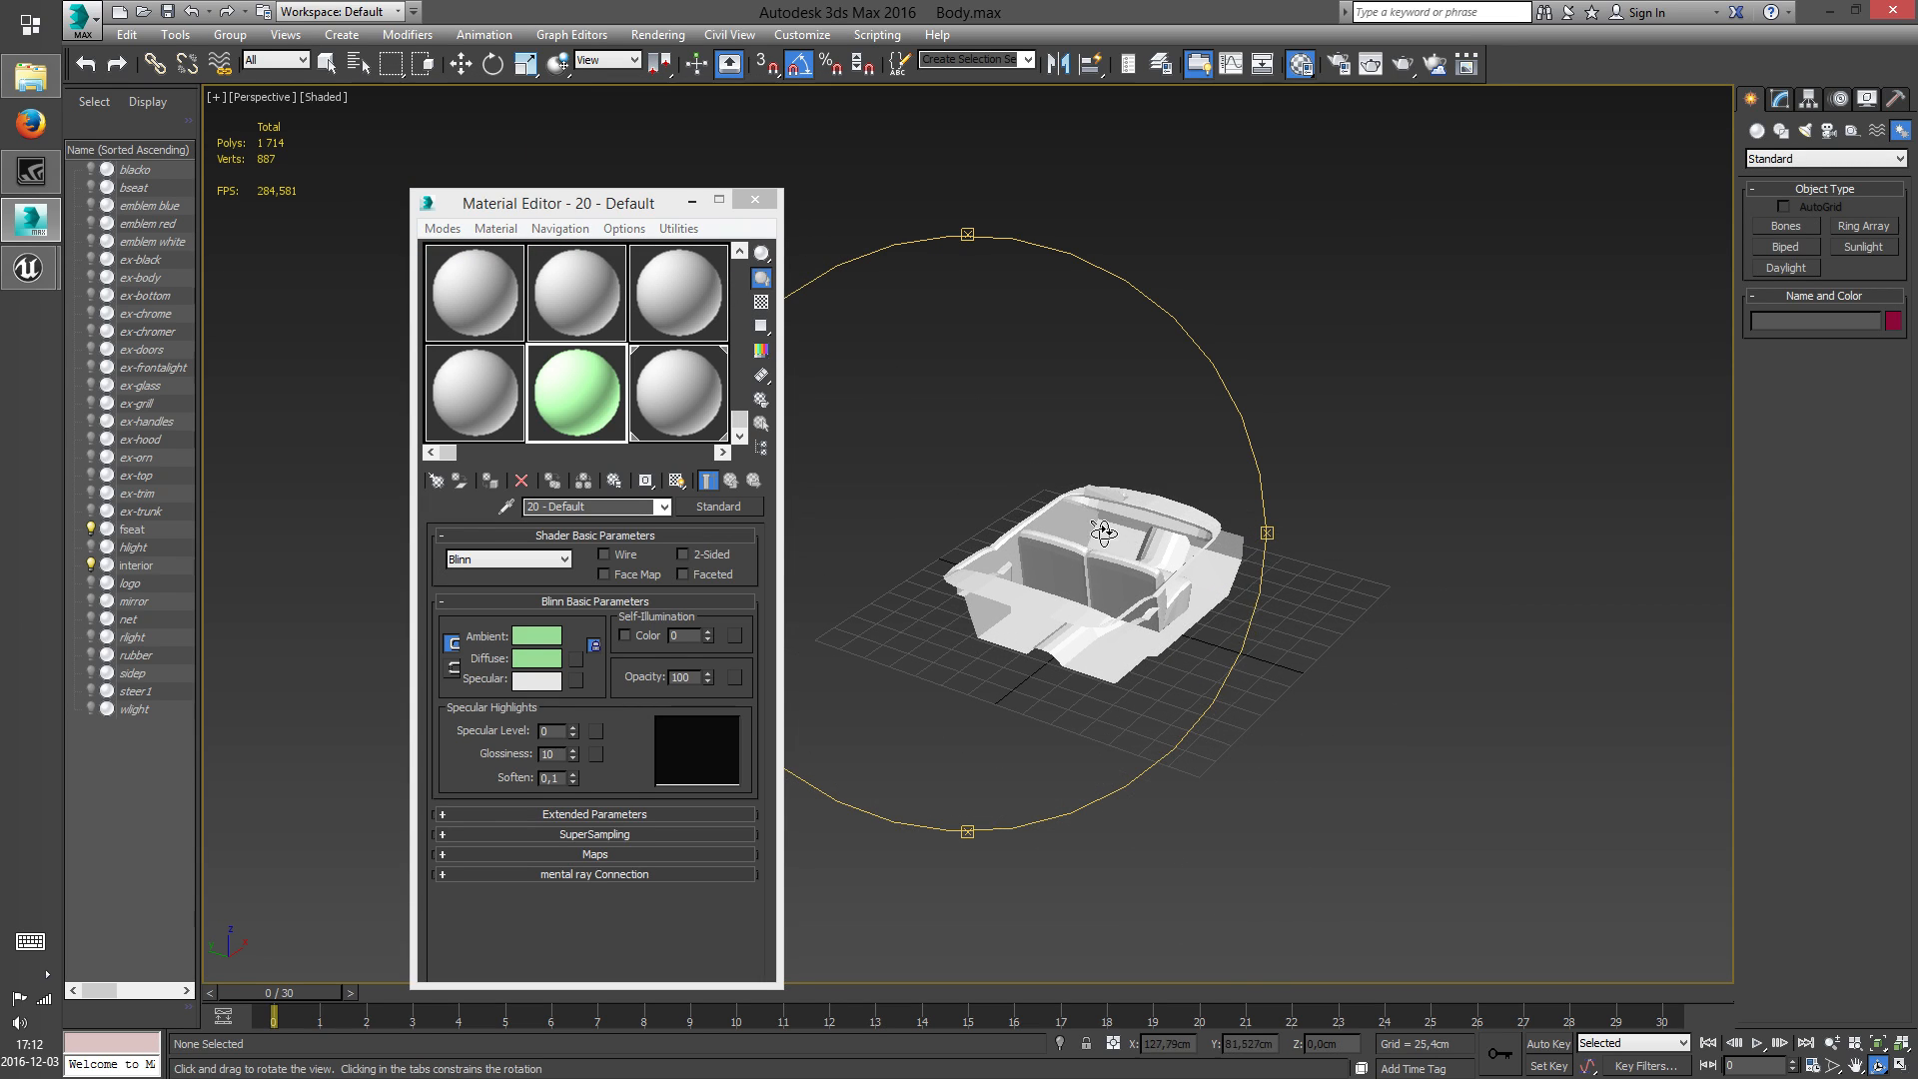
click(494, 489)
click(1331, 661)
scroll(1239, 556, up, 3)
middle_drag(1109, 566, 1294, 581)
scroll(1294, 581, down, 1)
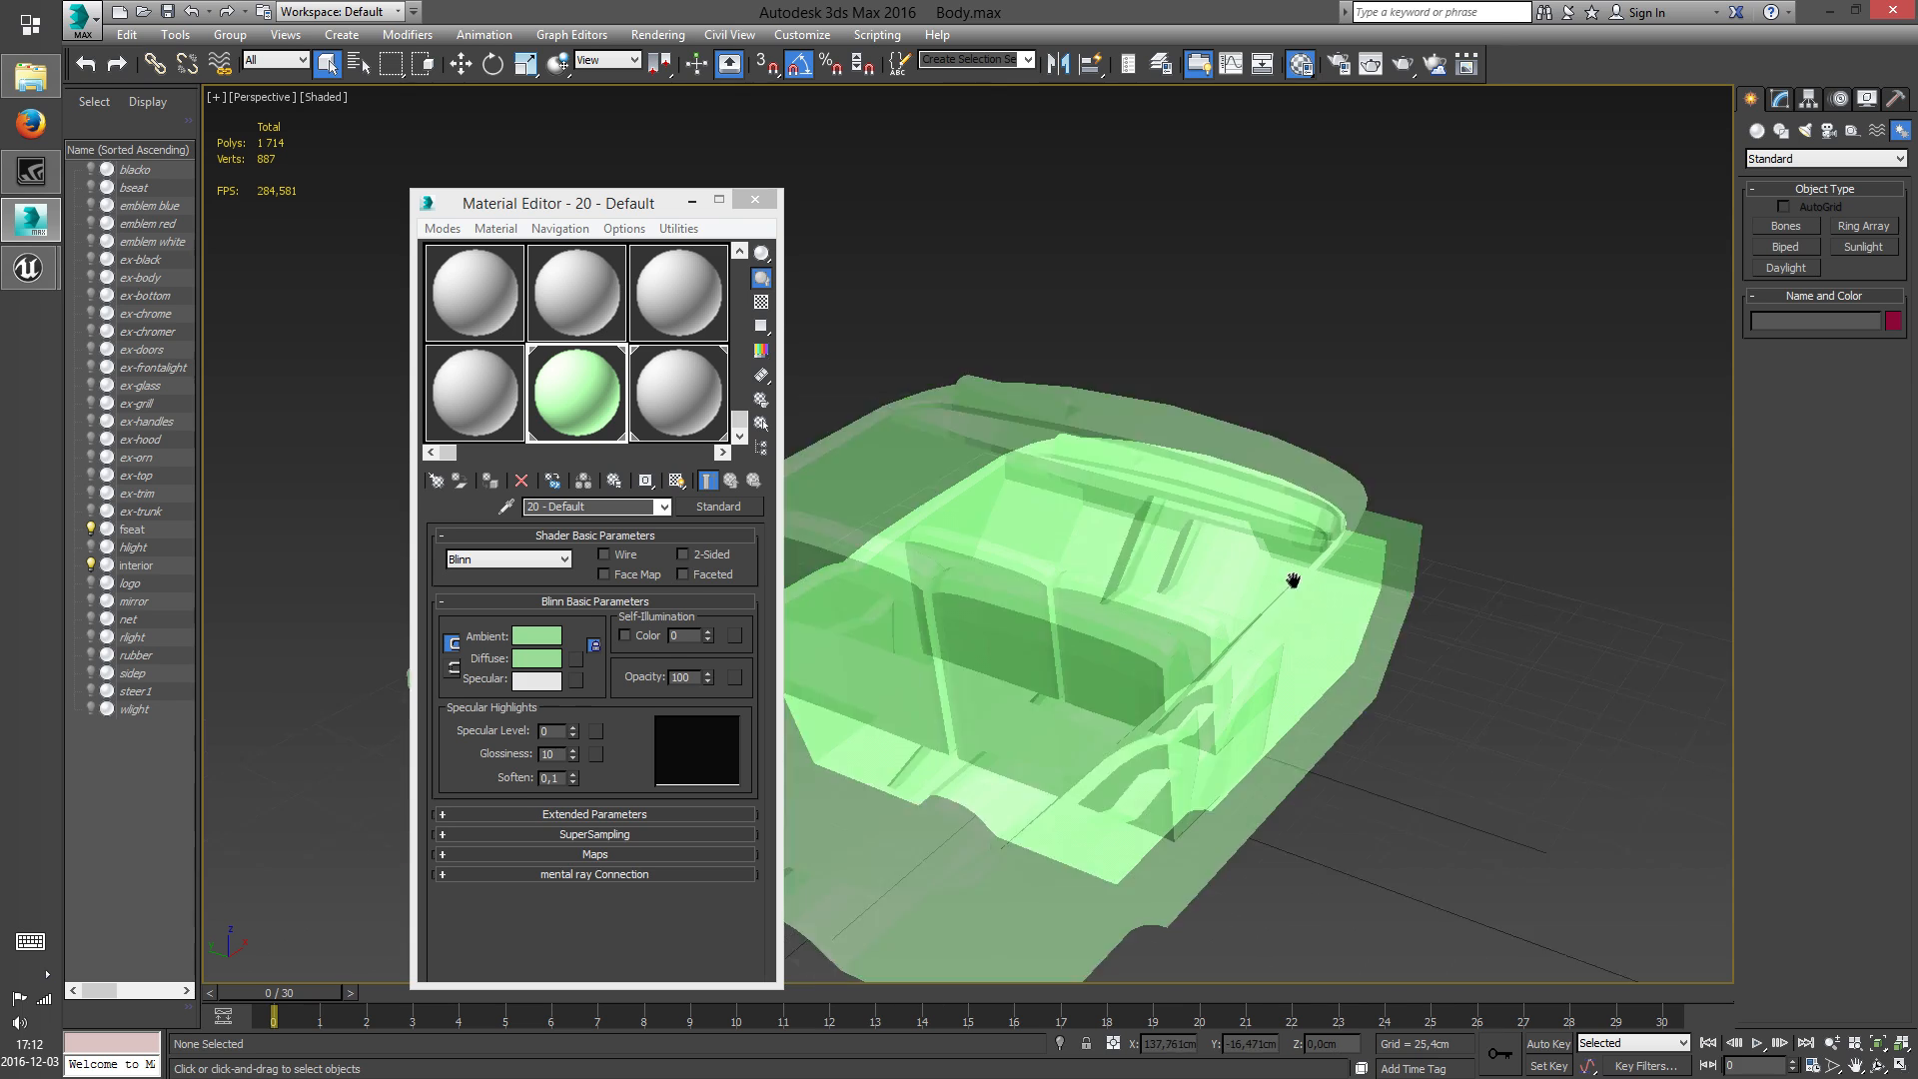
scroll(1293, 580, down, 1)
click(757, 202)
Unhide all objects of the car body
scroll(1130, 548, down, 1)
middle_drag(1130, 548, 1097, 549)
right_click(1061, 457)
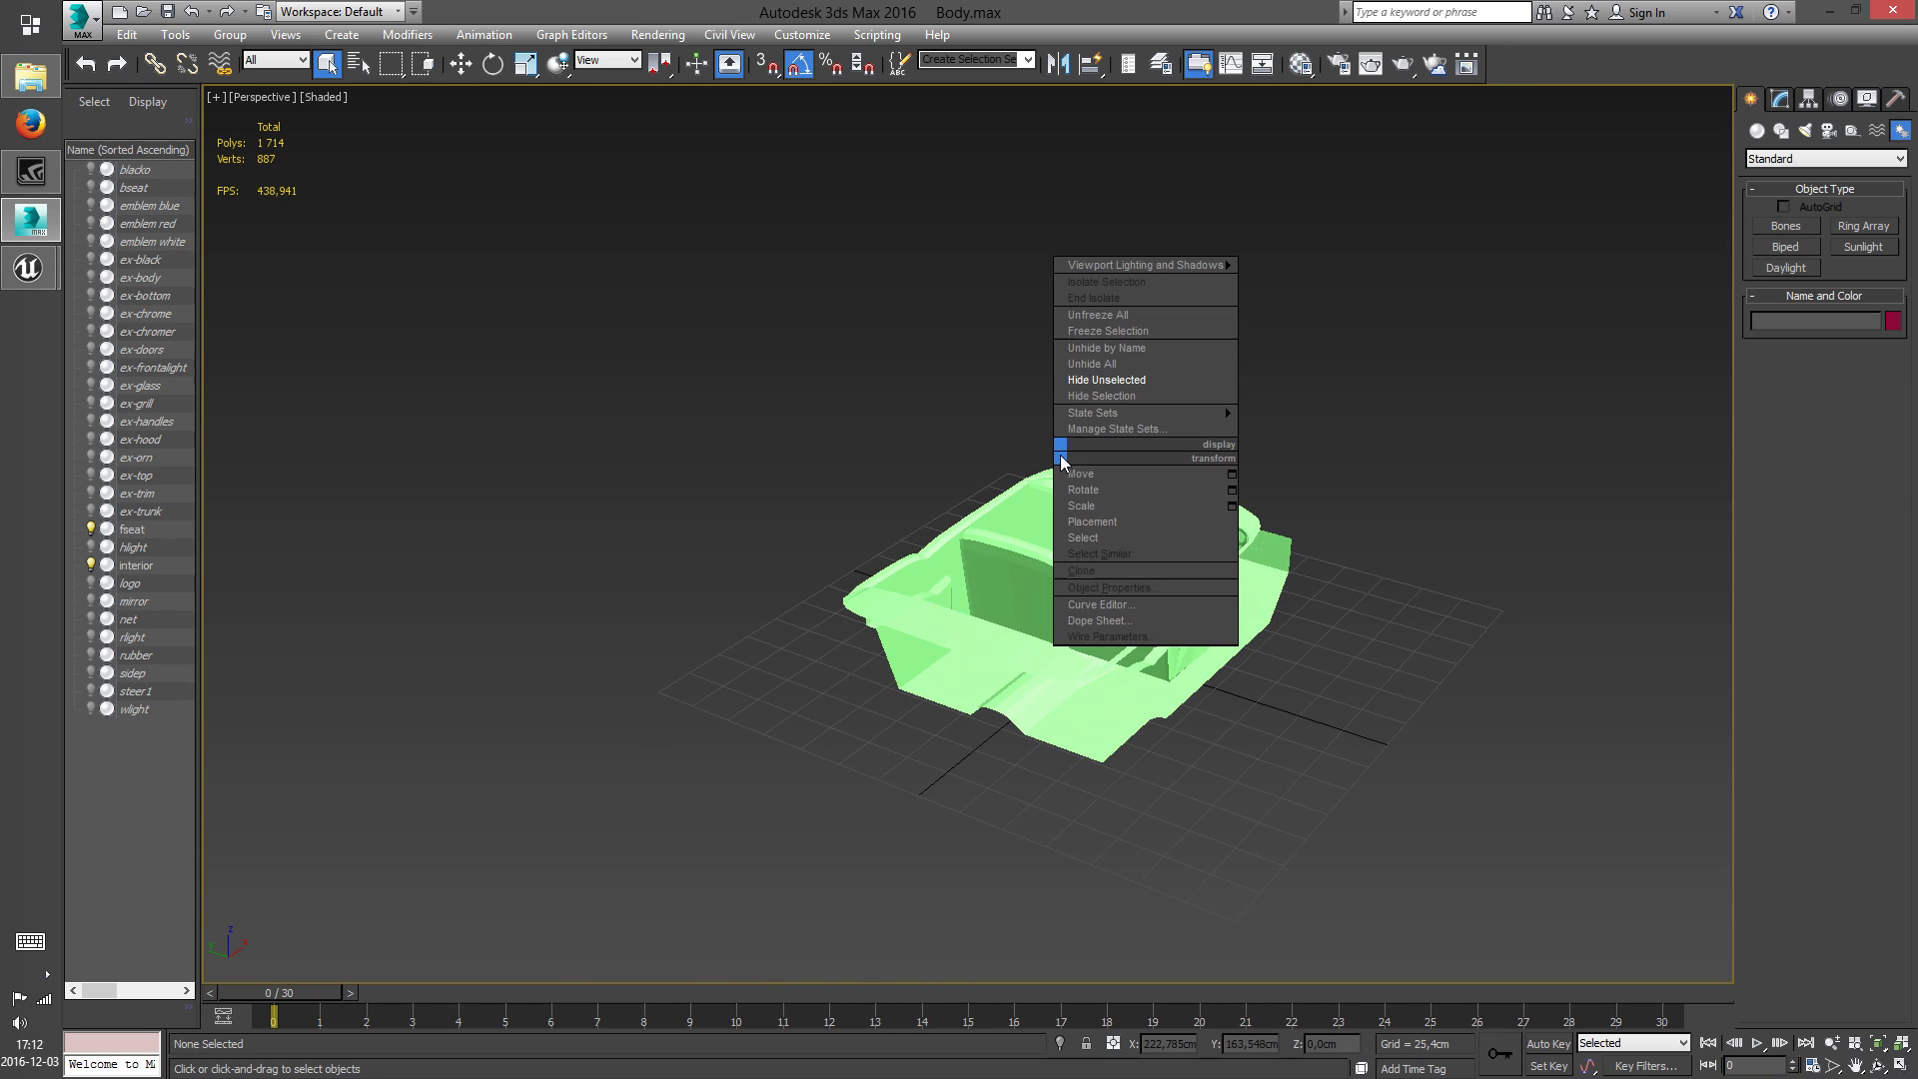
right_click(1283, 450)
mouse_move(1312, 416)
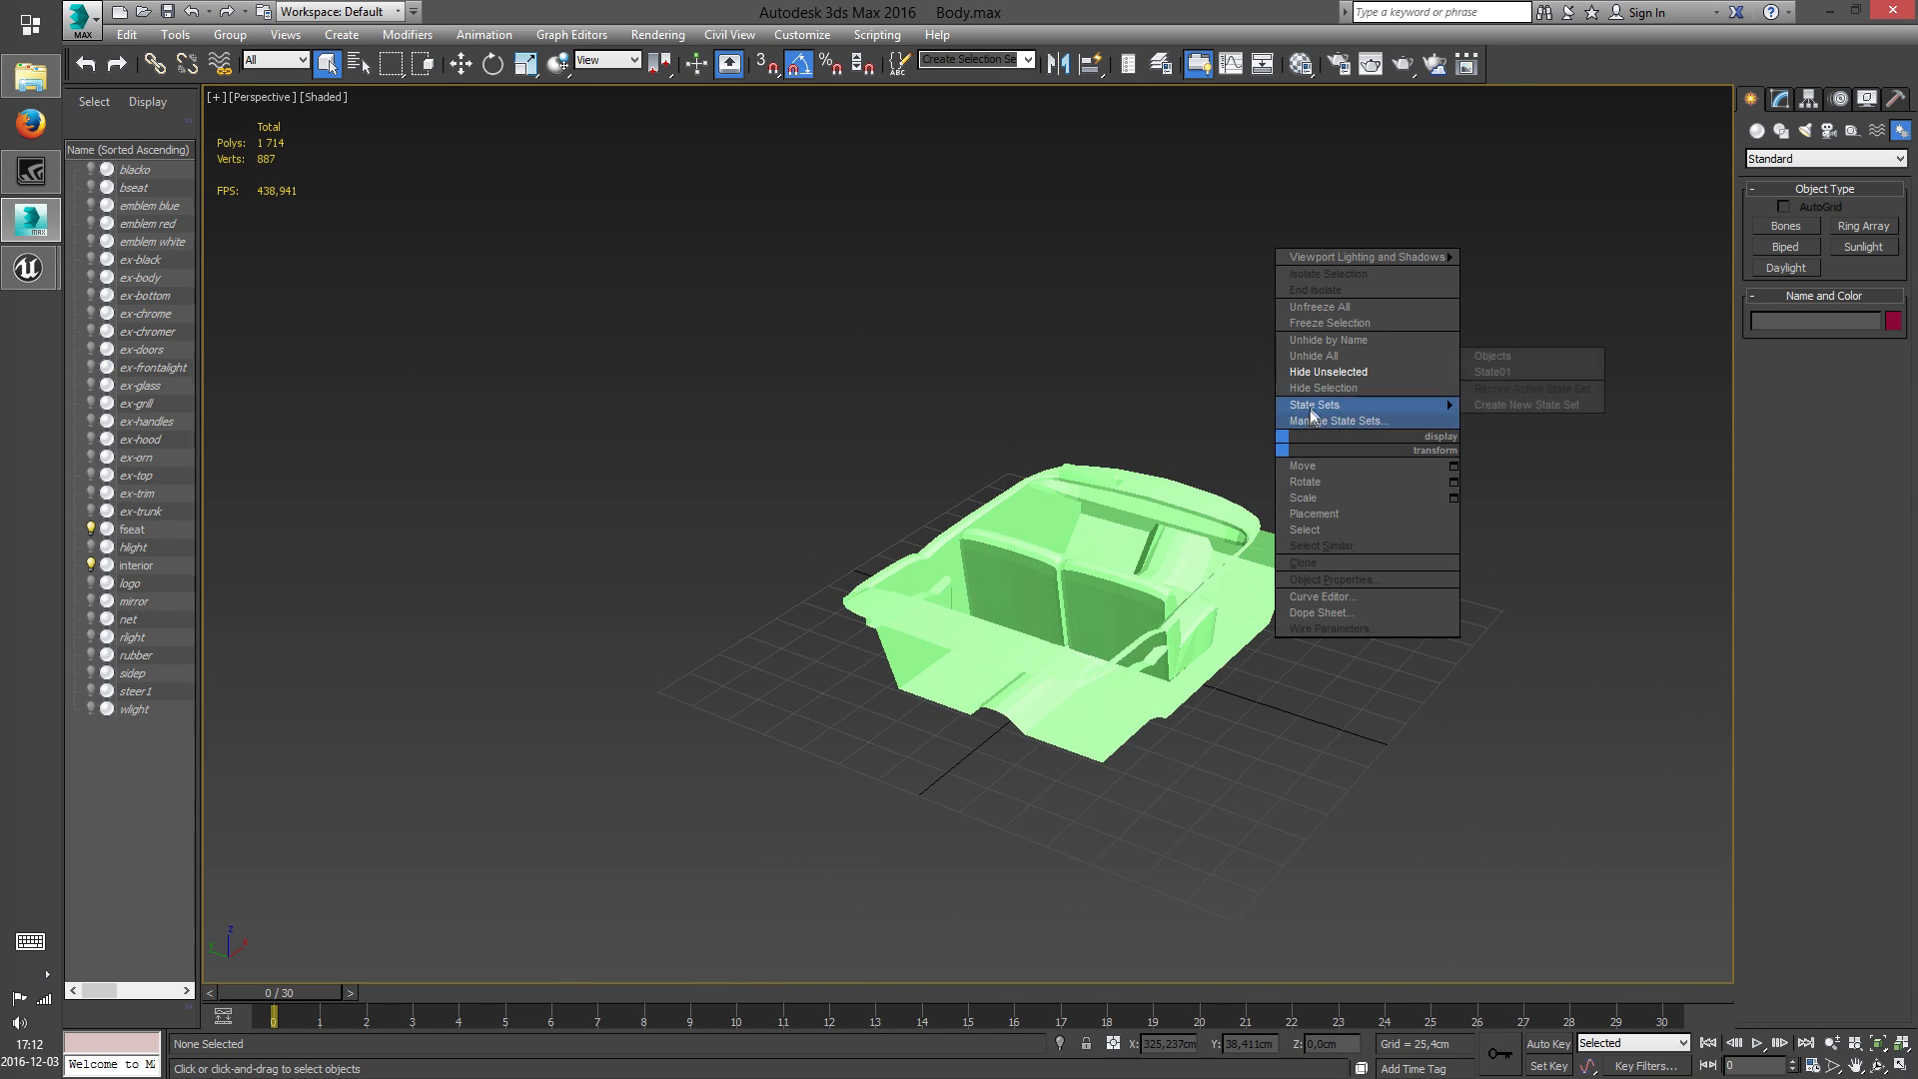
click(1319, 356)
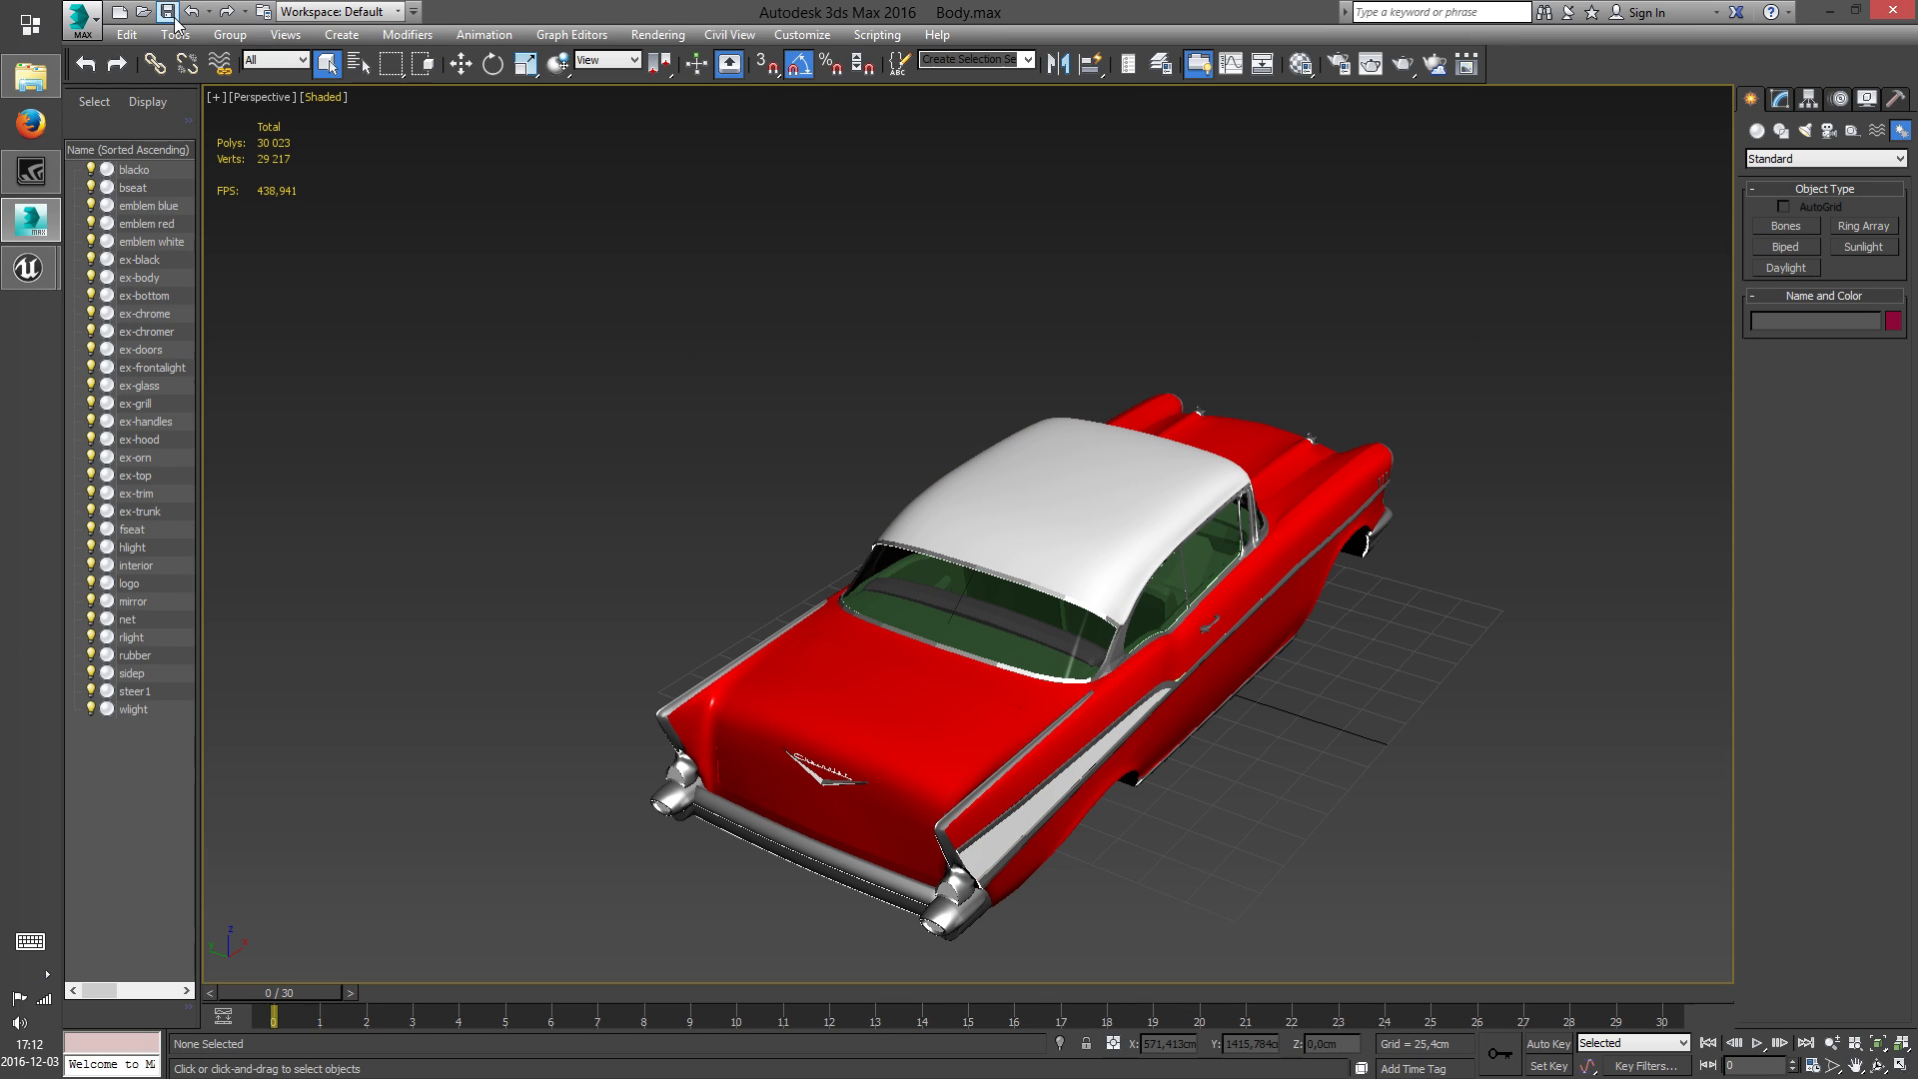
Export the car body as FBX over the existing SM_CBA57_Body.FBX, keeping the current export options
click(82, 26)
click(125, 291)
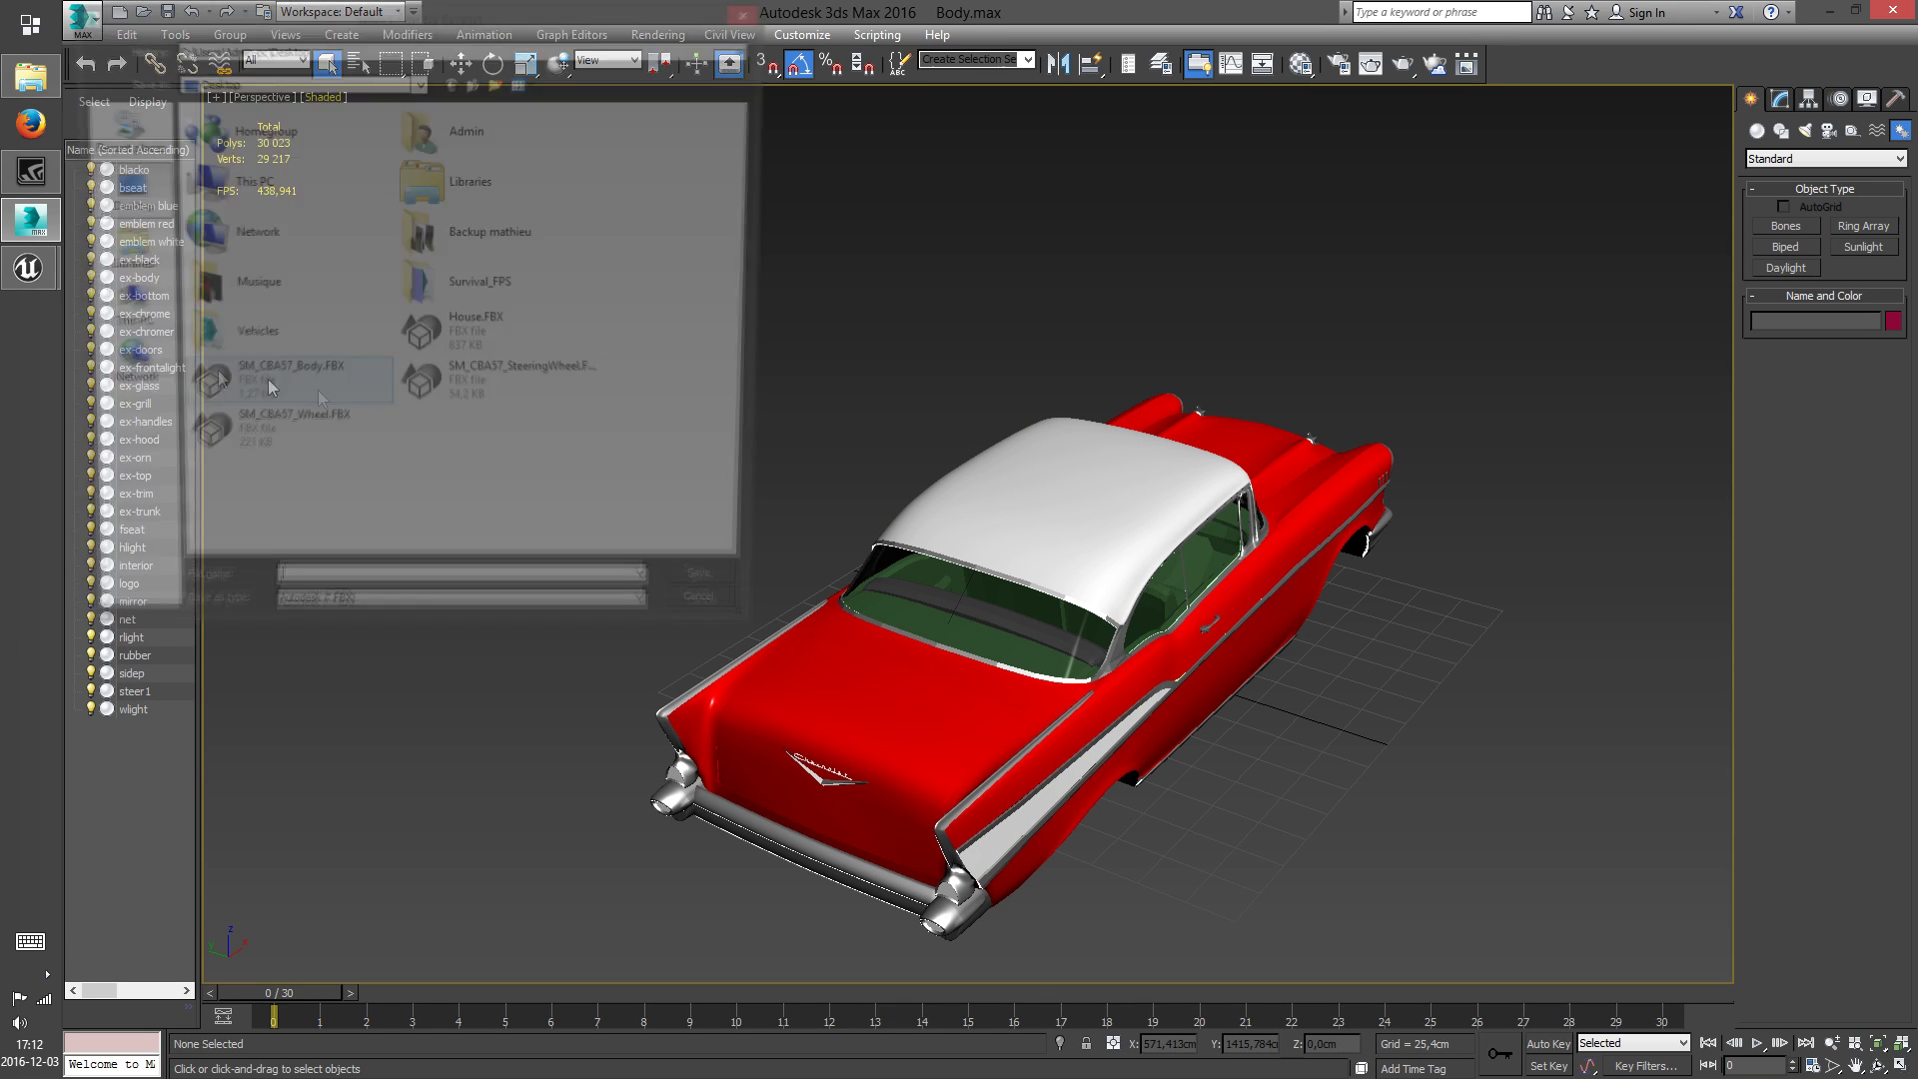
click(720, 598)
click(1067, 627)
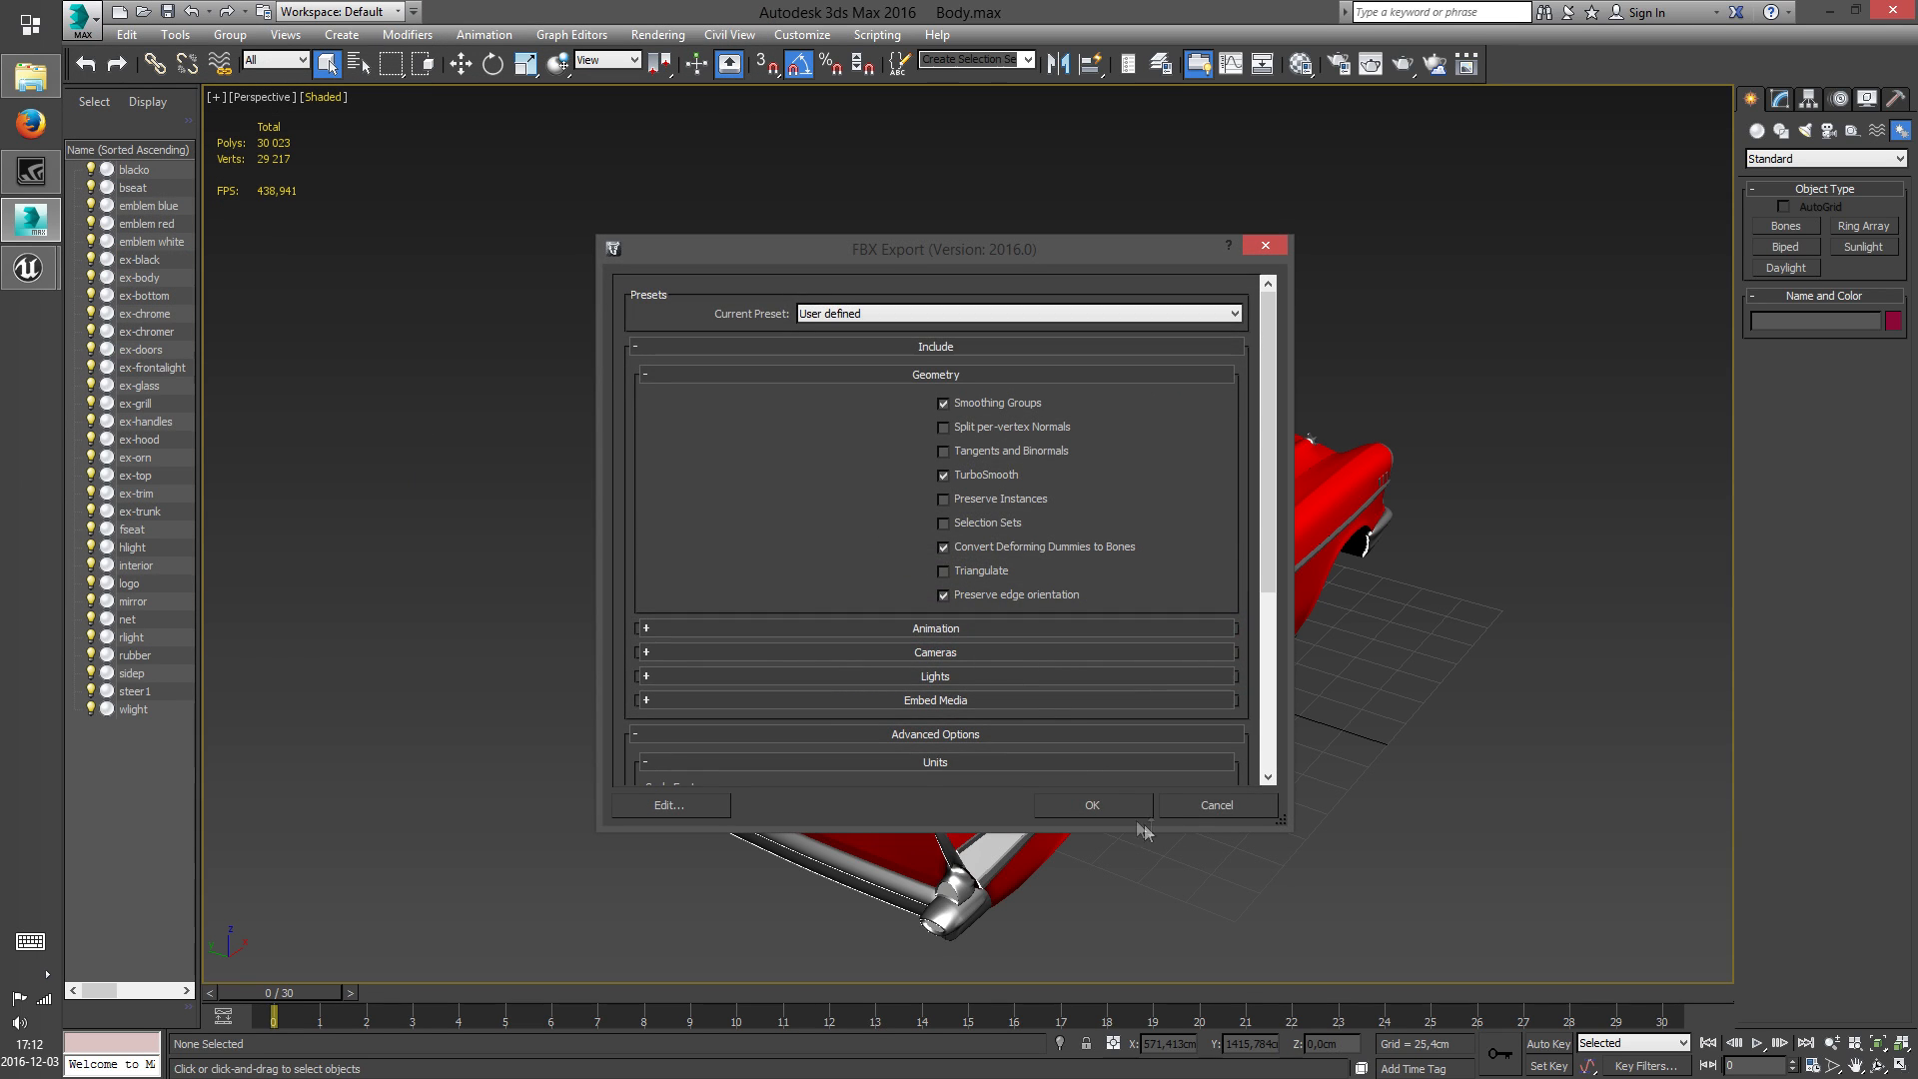
click(1130, 807)
click(1307, 860)
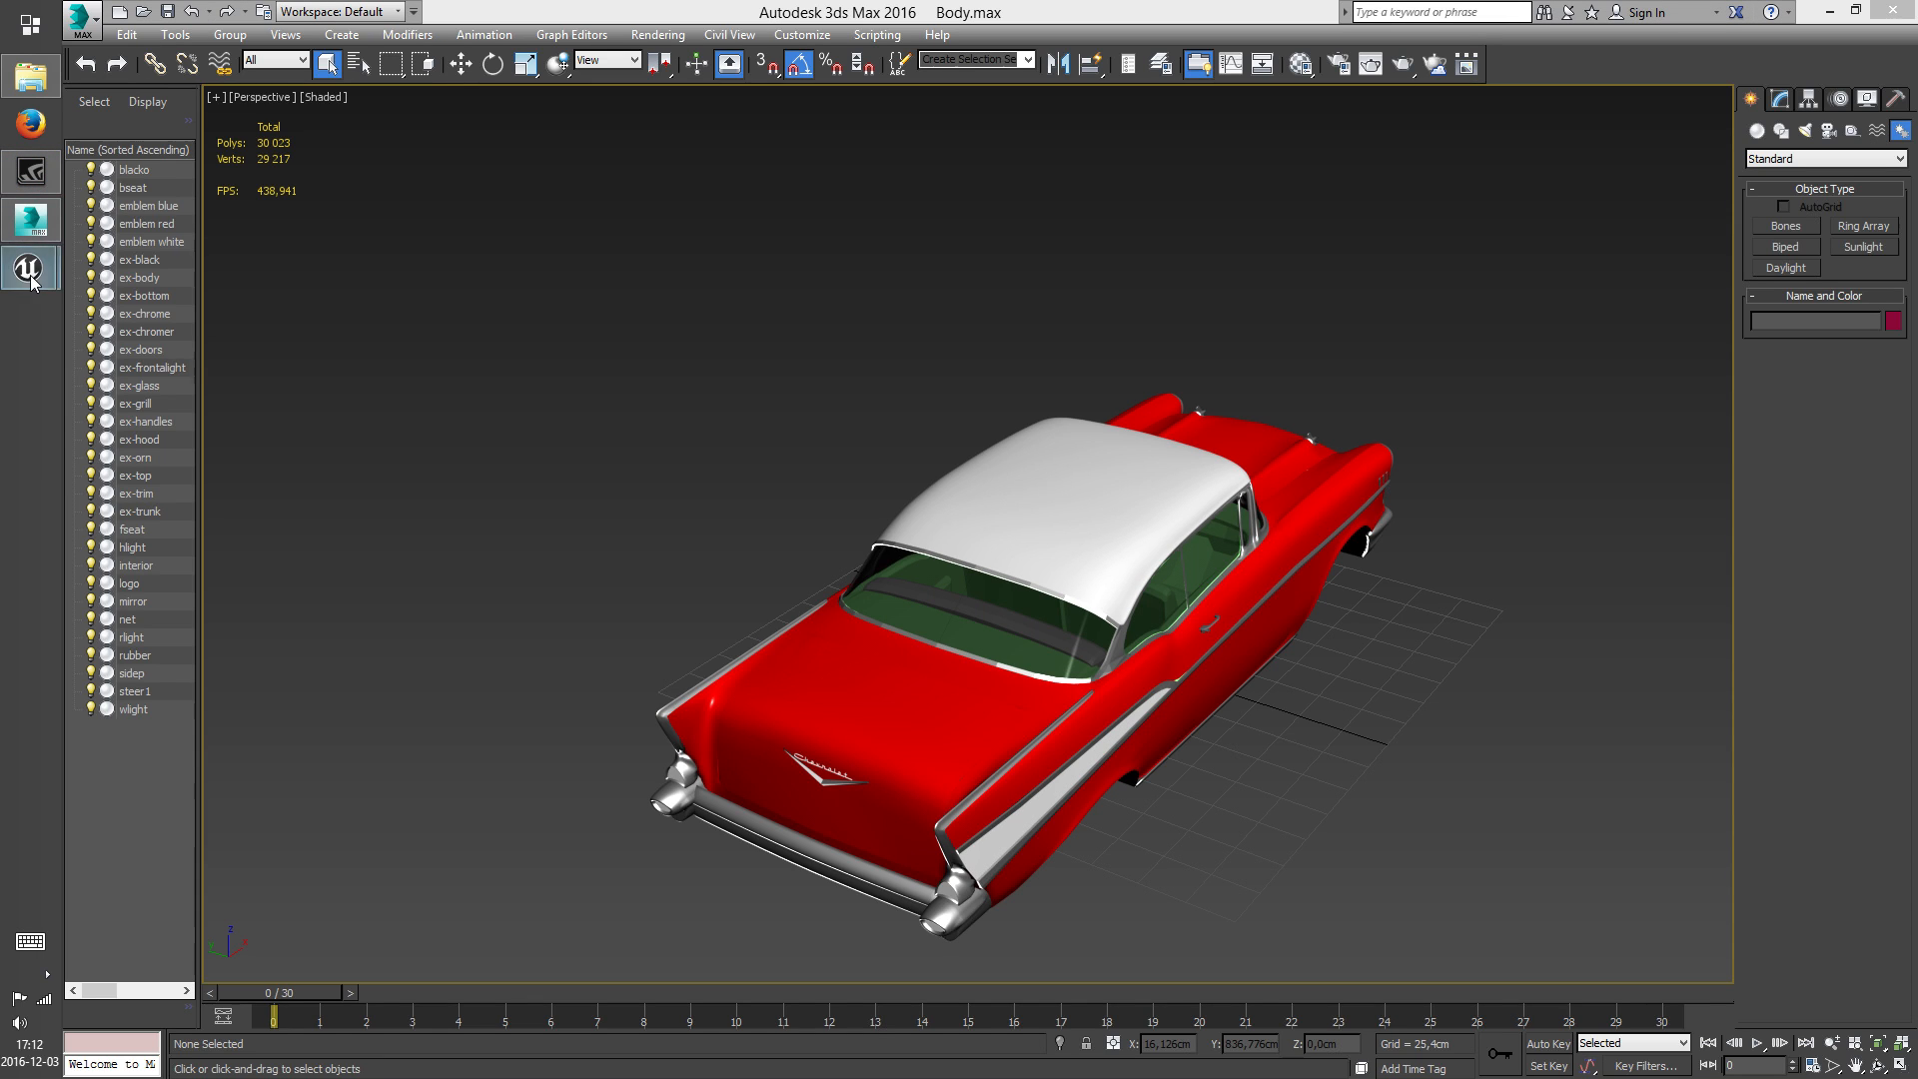
Switch to Unreal Editor and reimport the SM_CBA57_Body static mesh from the content browser
mouse_move(70, 281)
click(170, 343)
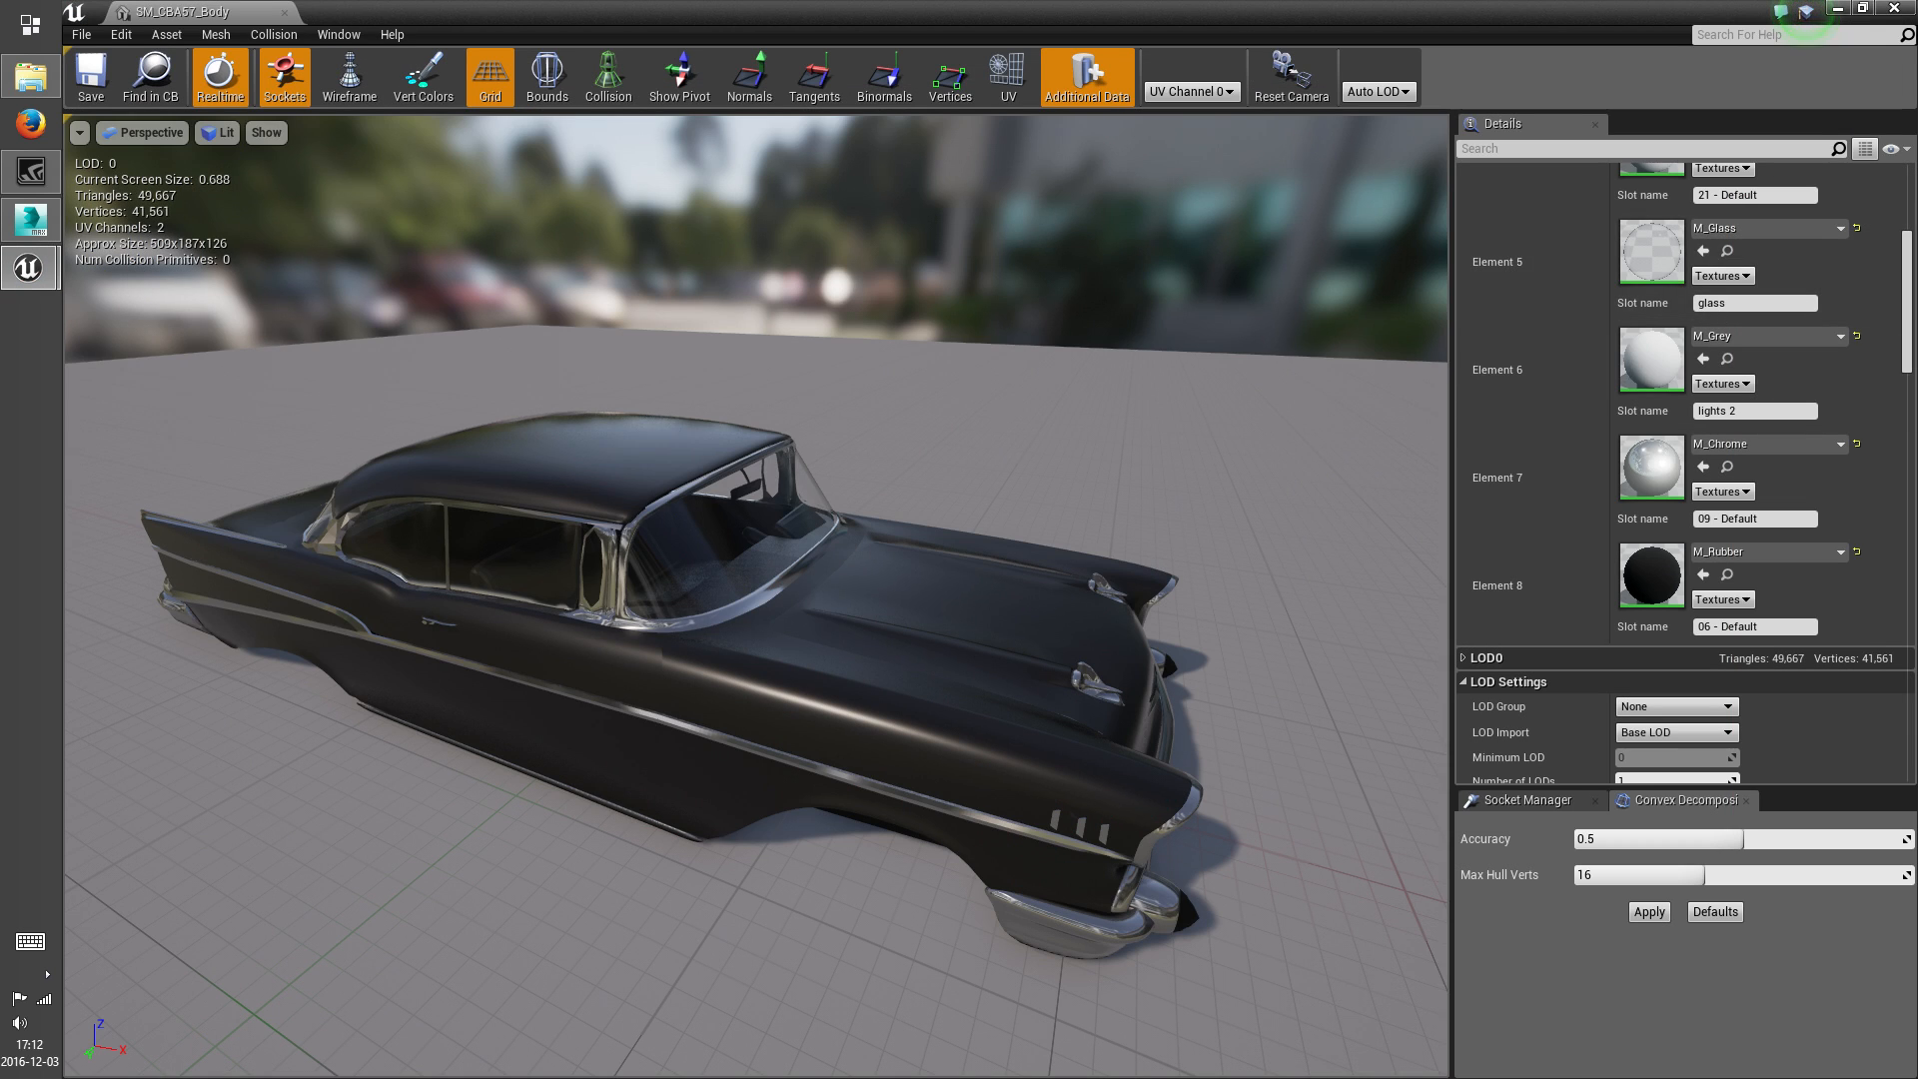
click(1838, 8)
right_click(232, 642)
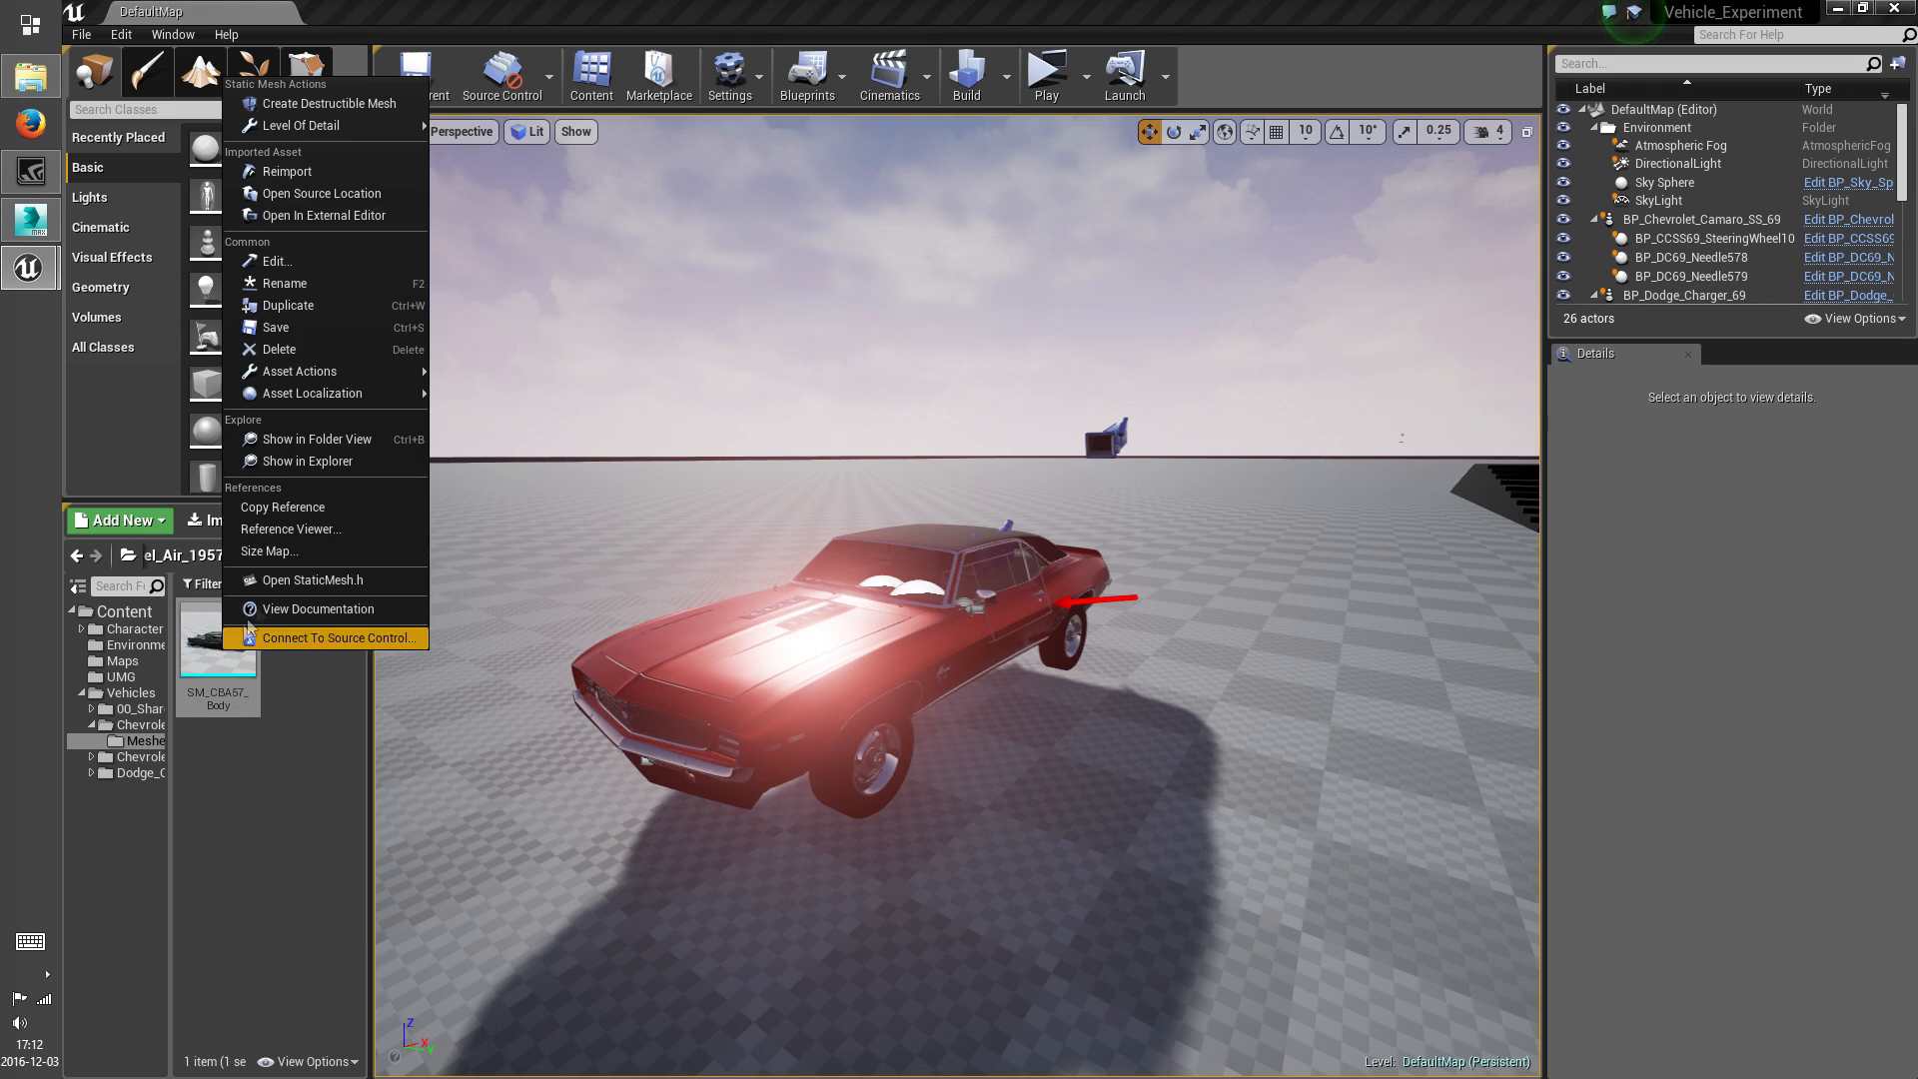
click(299, 173)
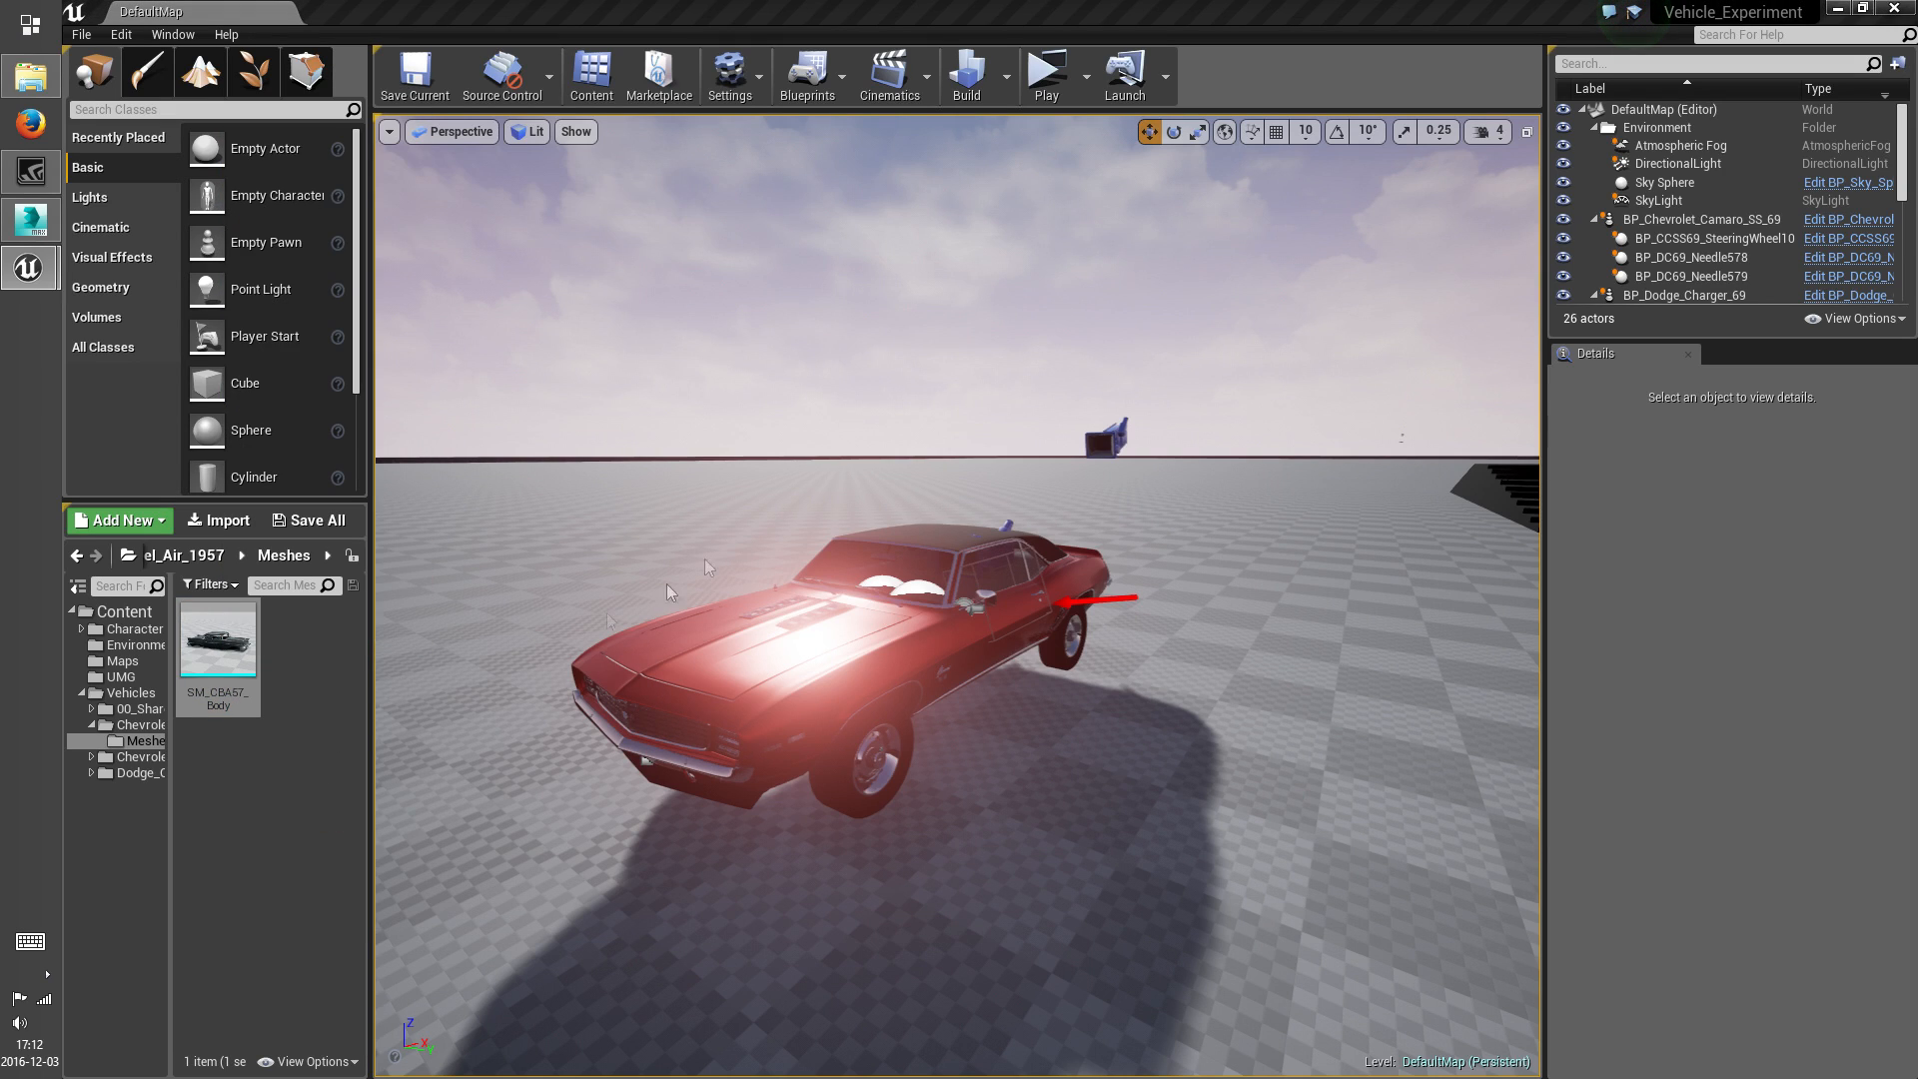
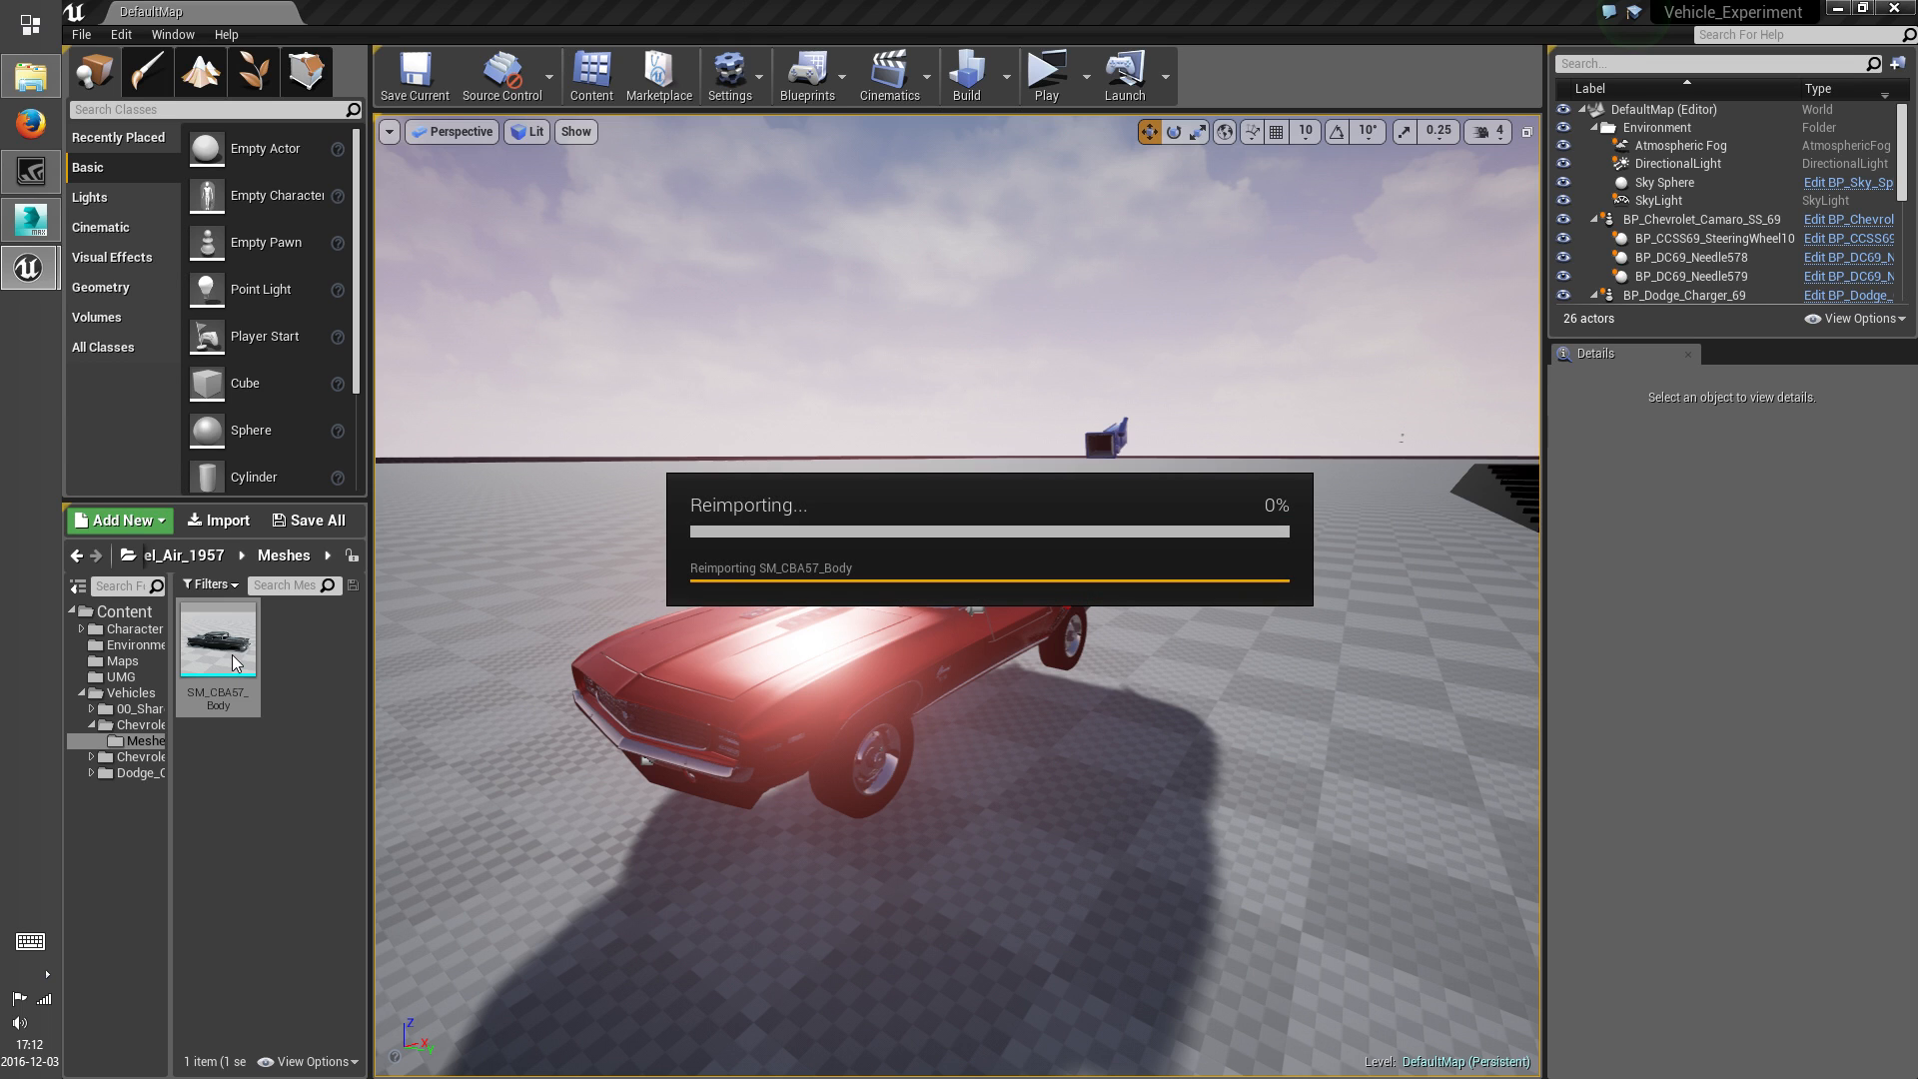
Open the SM_CBA57_Body static mesh and examine the car's interior, exterior and material slot list
double_click(231, 656)
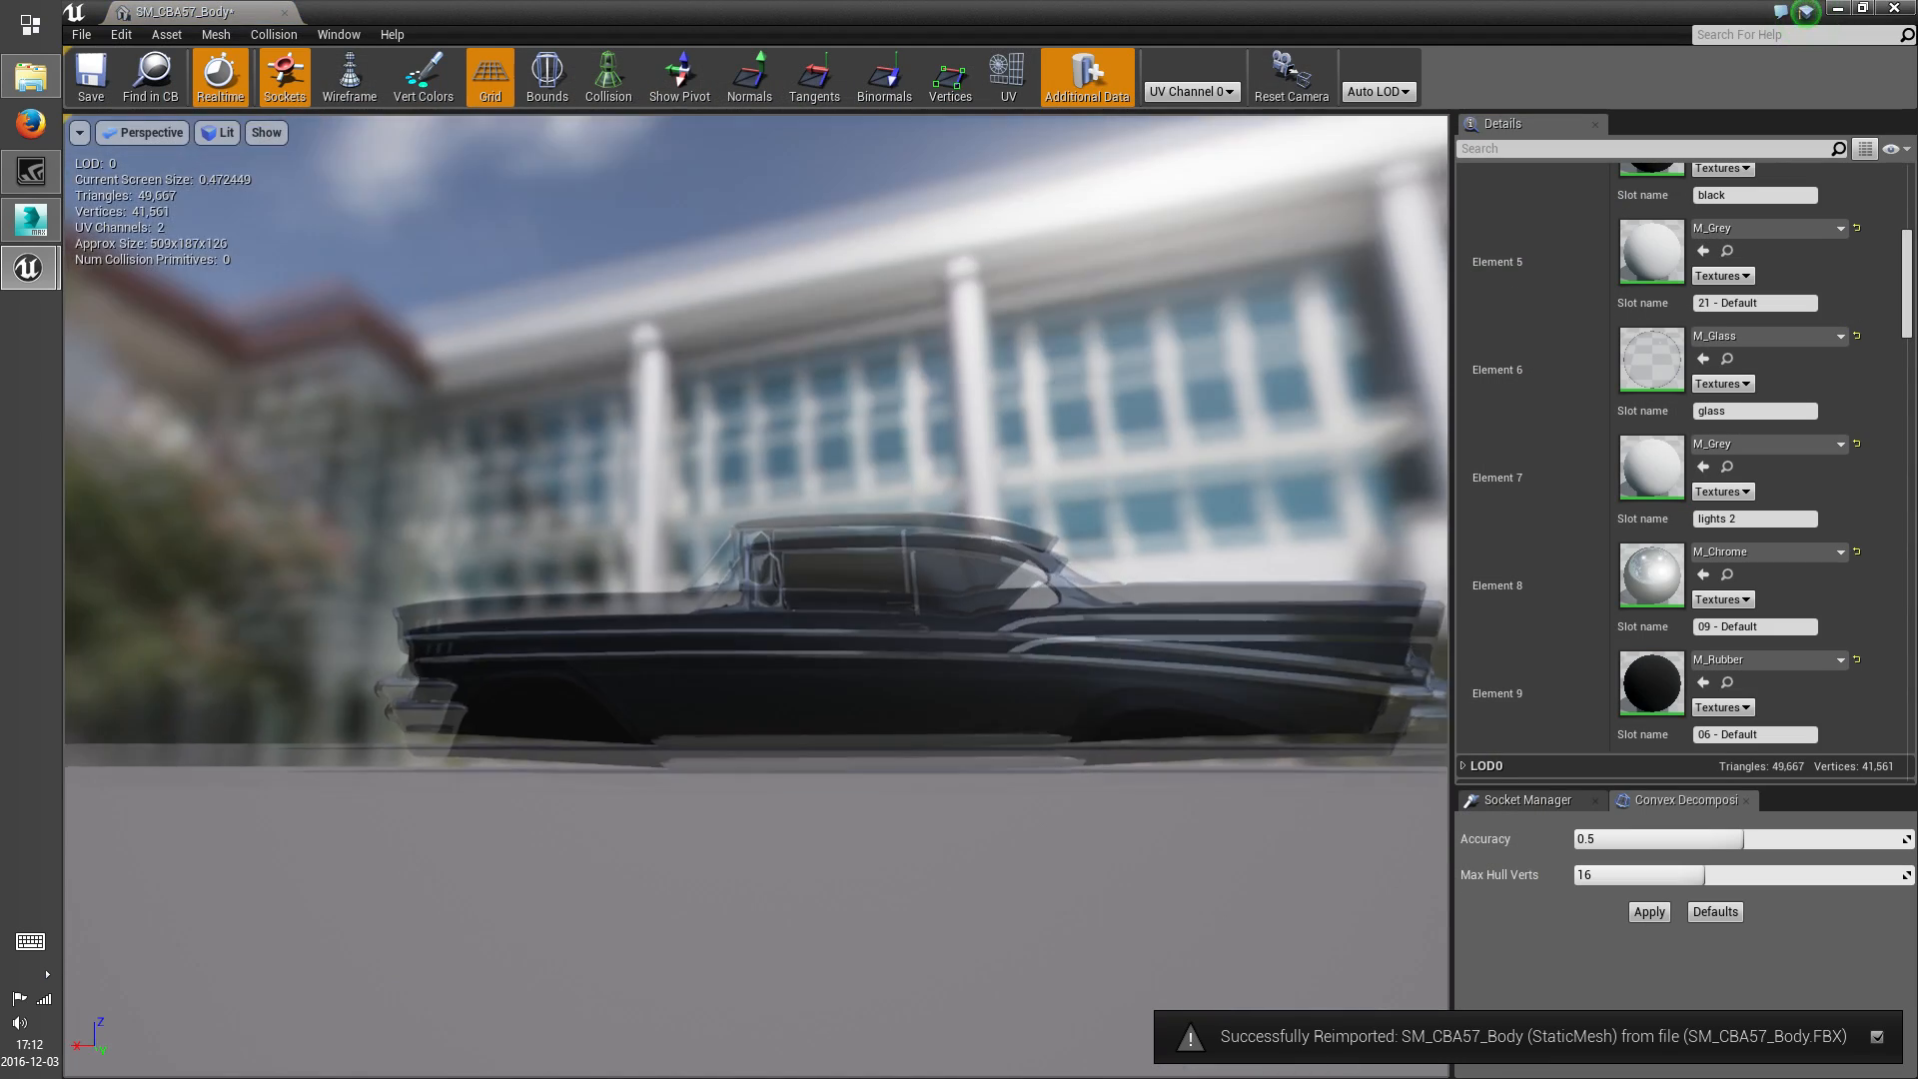
key(w)
right_drag(757, 596, 849, 660)
scroll(1805, 648, down, 4)
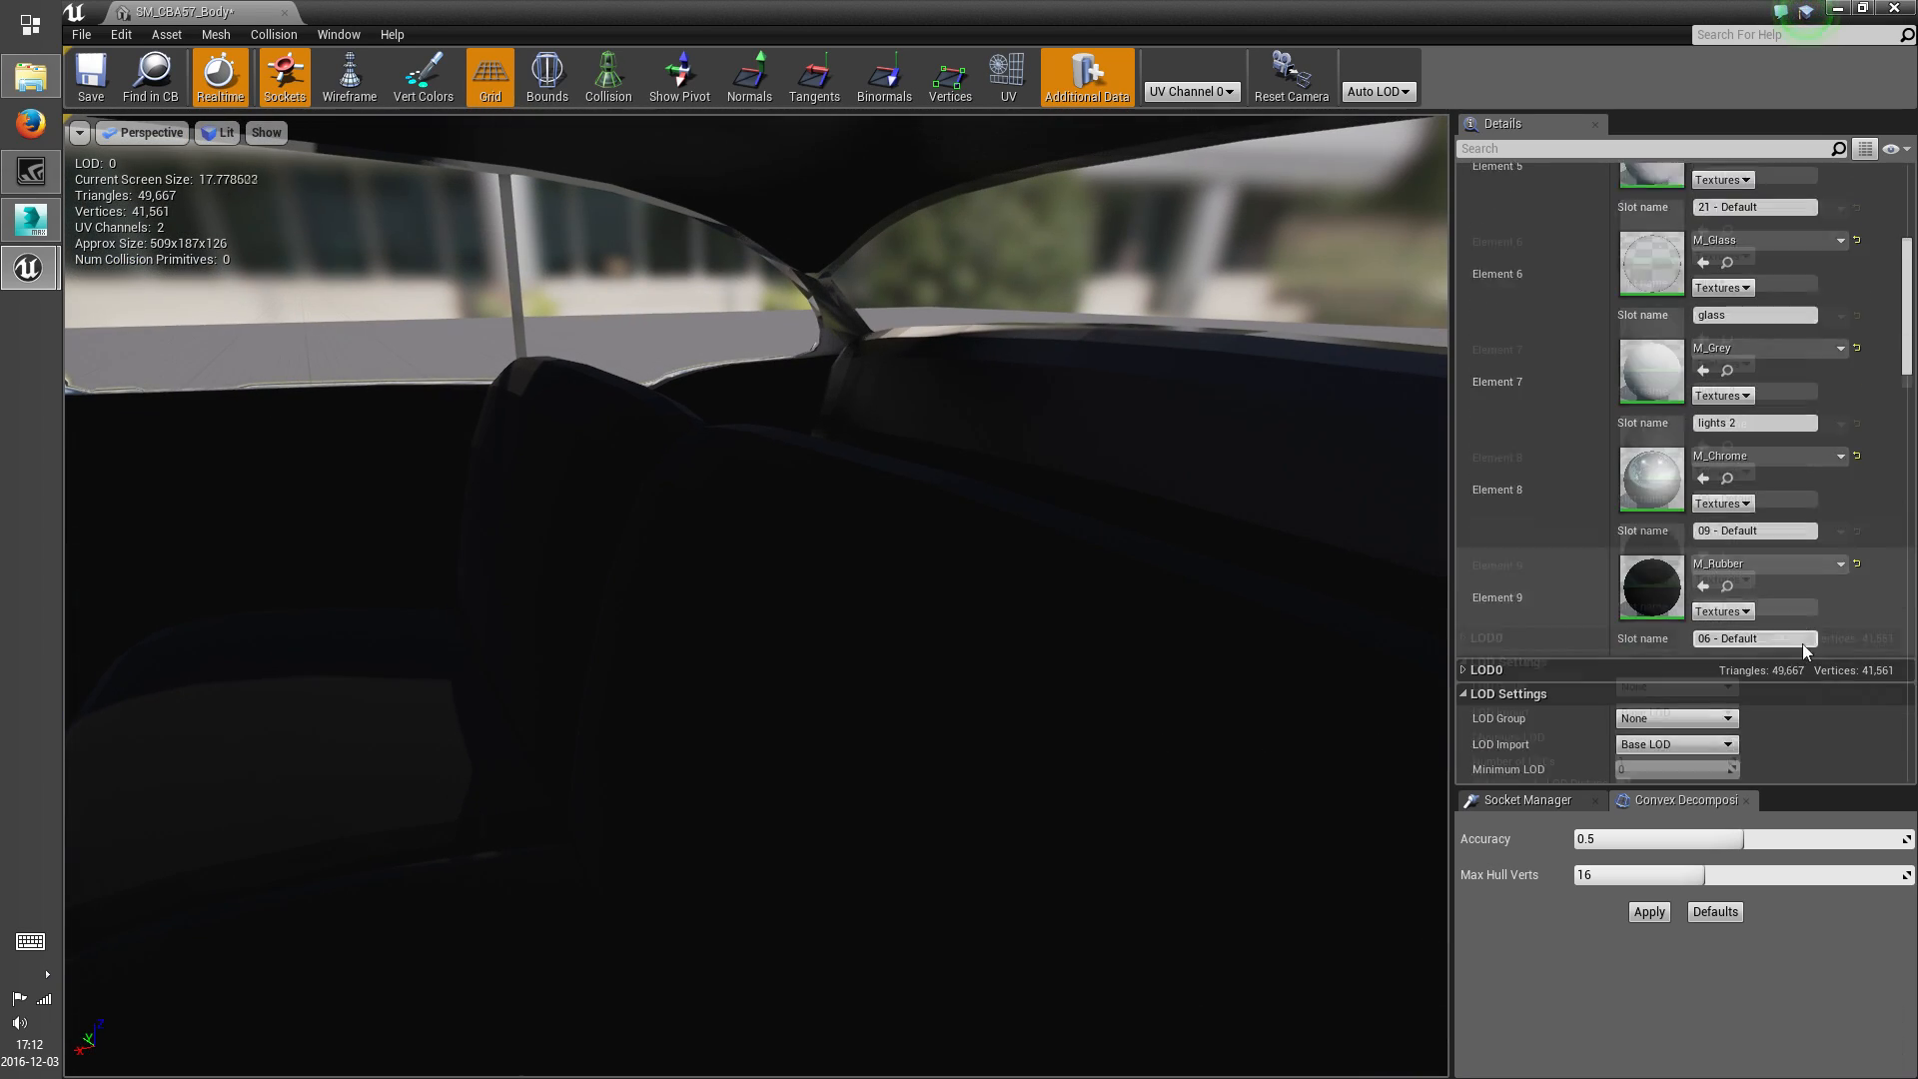
scroll(1804, 647, up, 15)
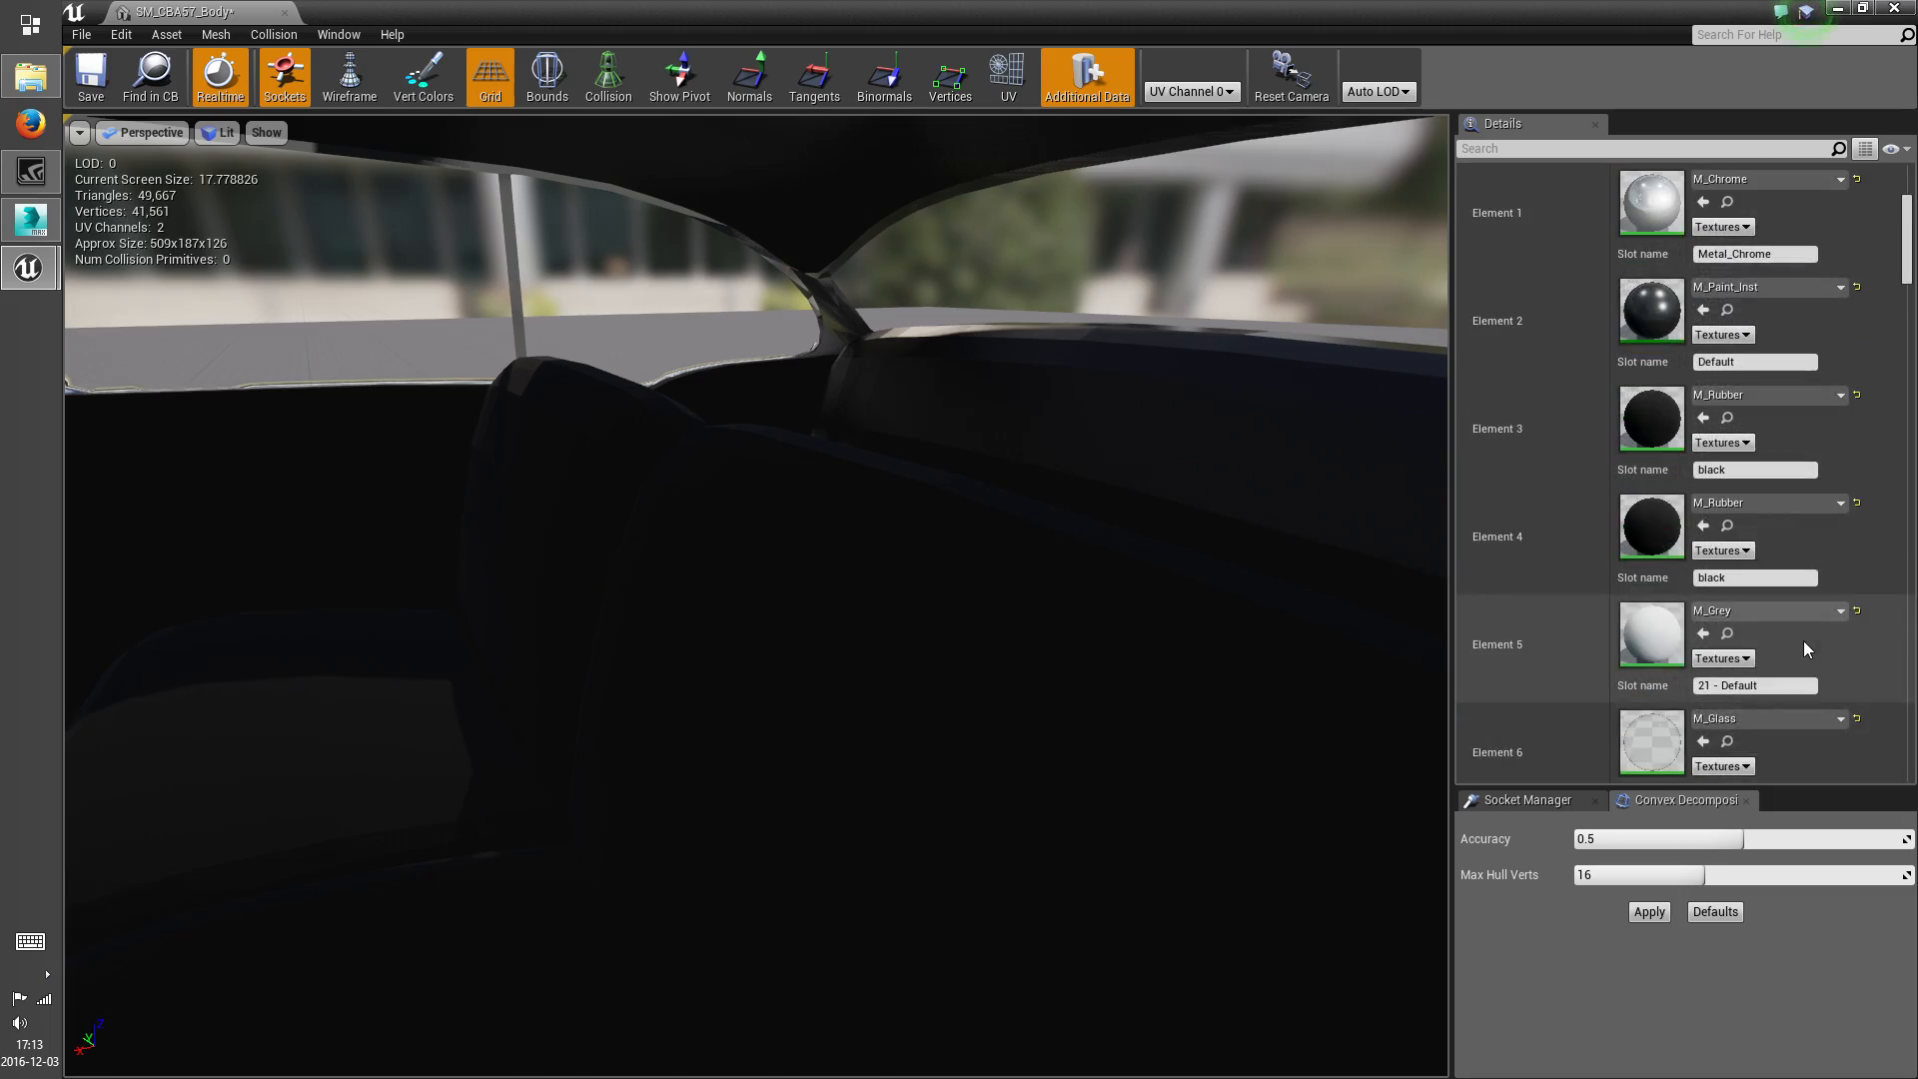
scroll(1804, 648, up, 1)
key(s)
right_drag(999, 640, 1249, 659)
right_drag(919, 695, 1214, 680)
Test which parts use Element 9 by assigning M_RedLight_Low to it, and restore its M_Rubber material
scroll(1795, 628, down, 15)
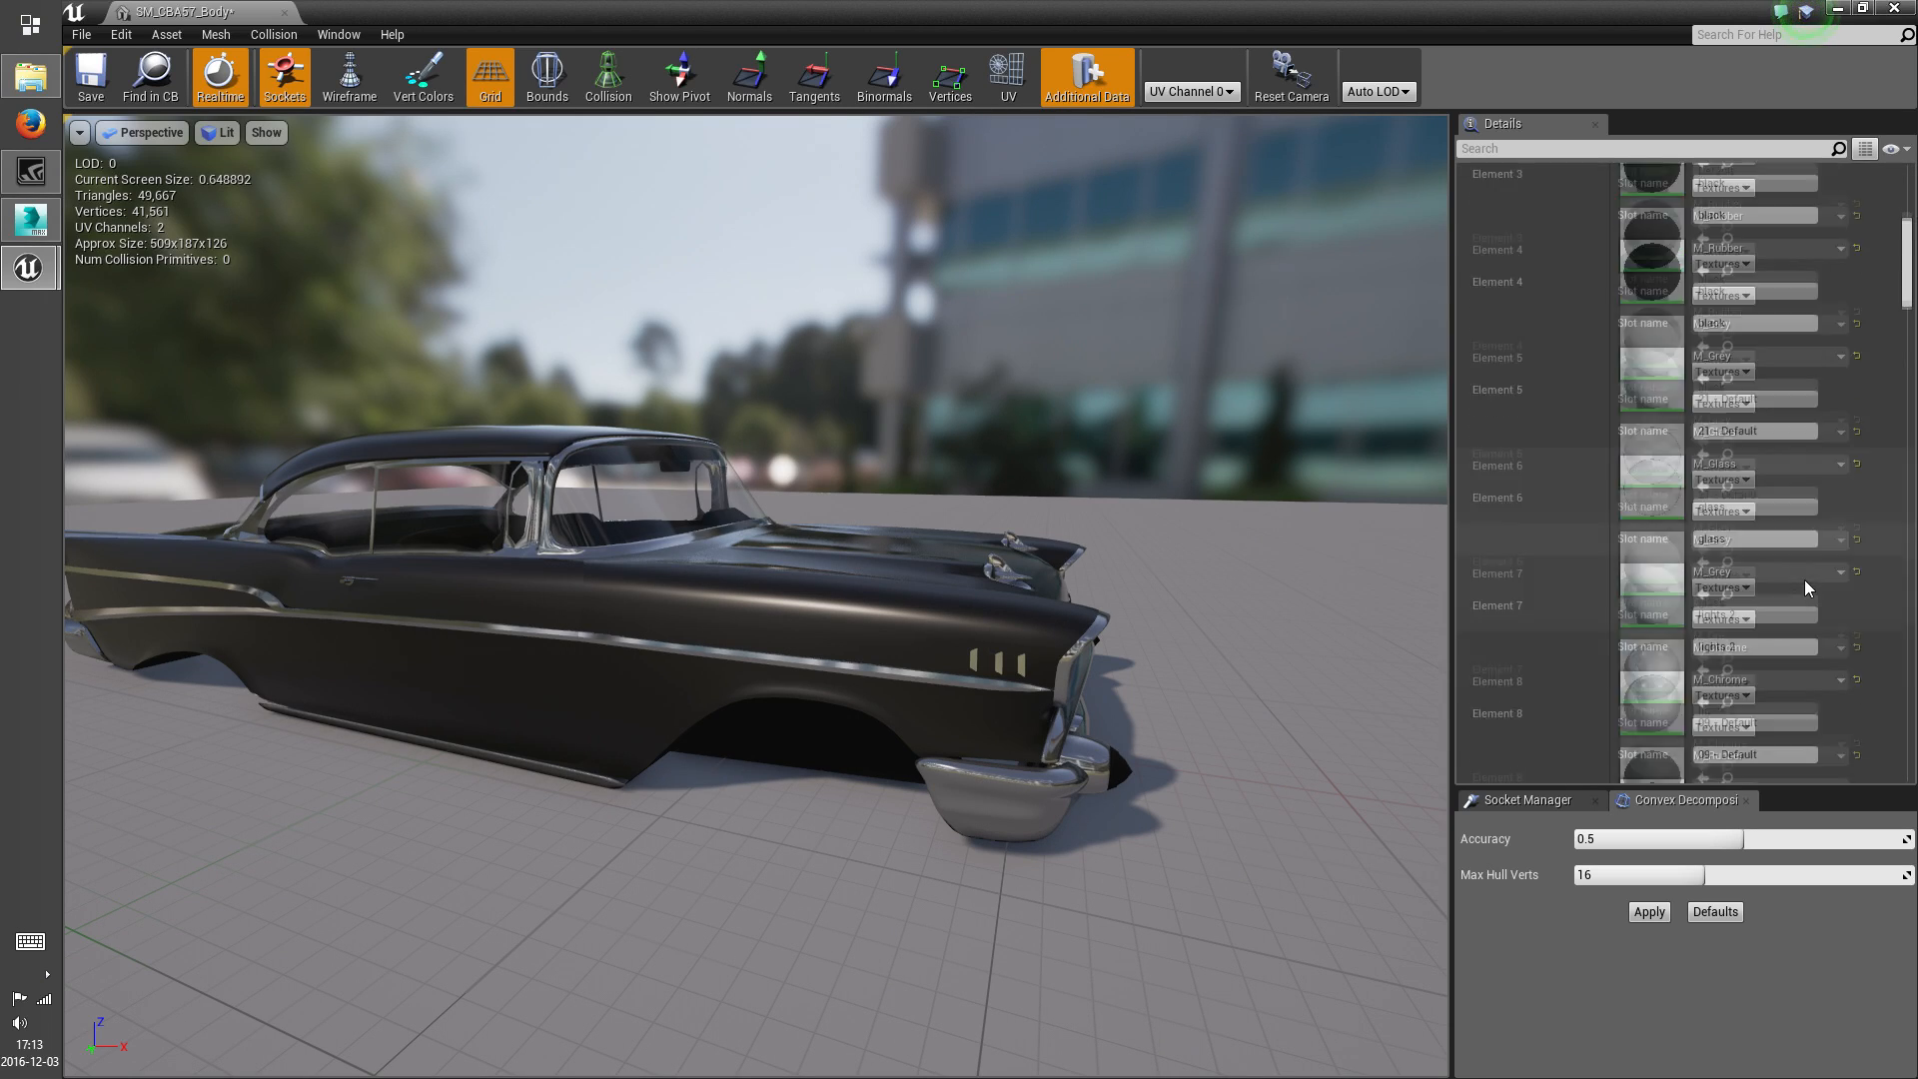
click(1795, 627)
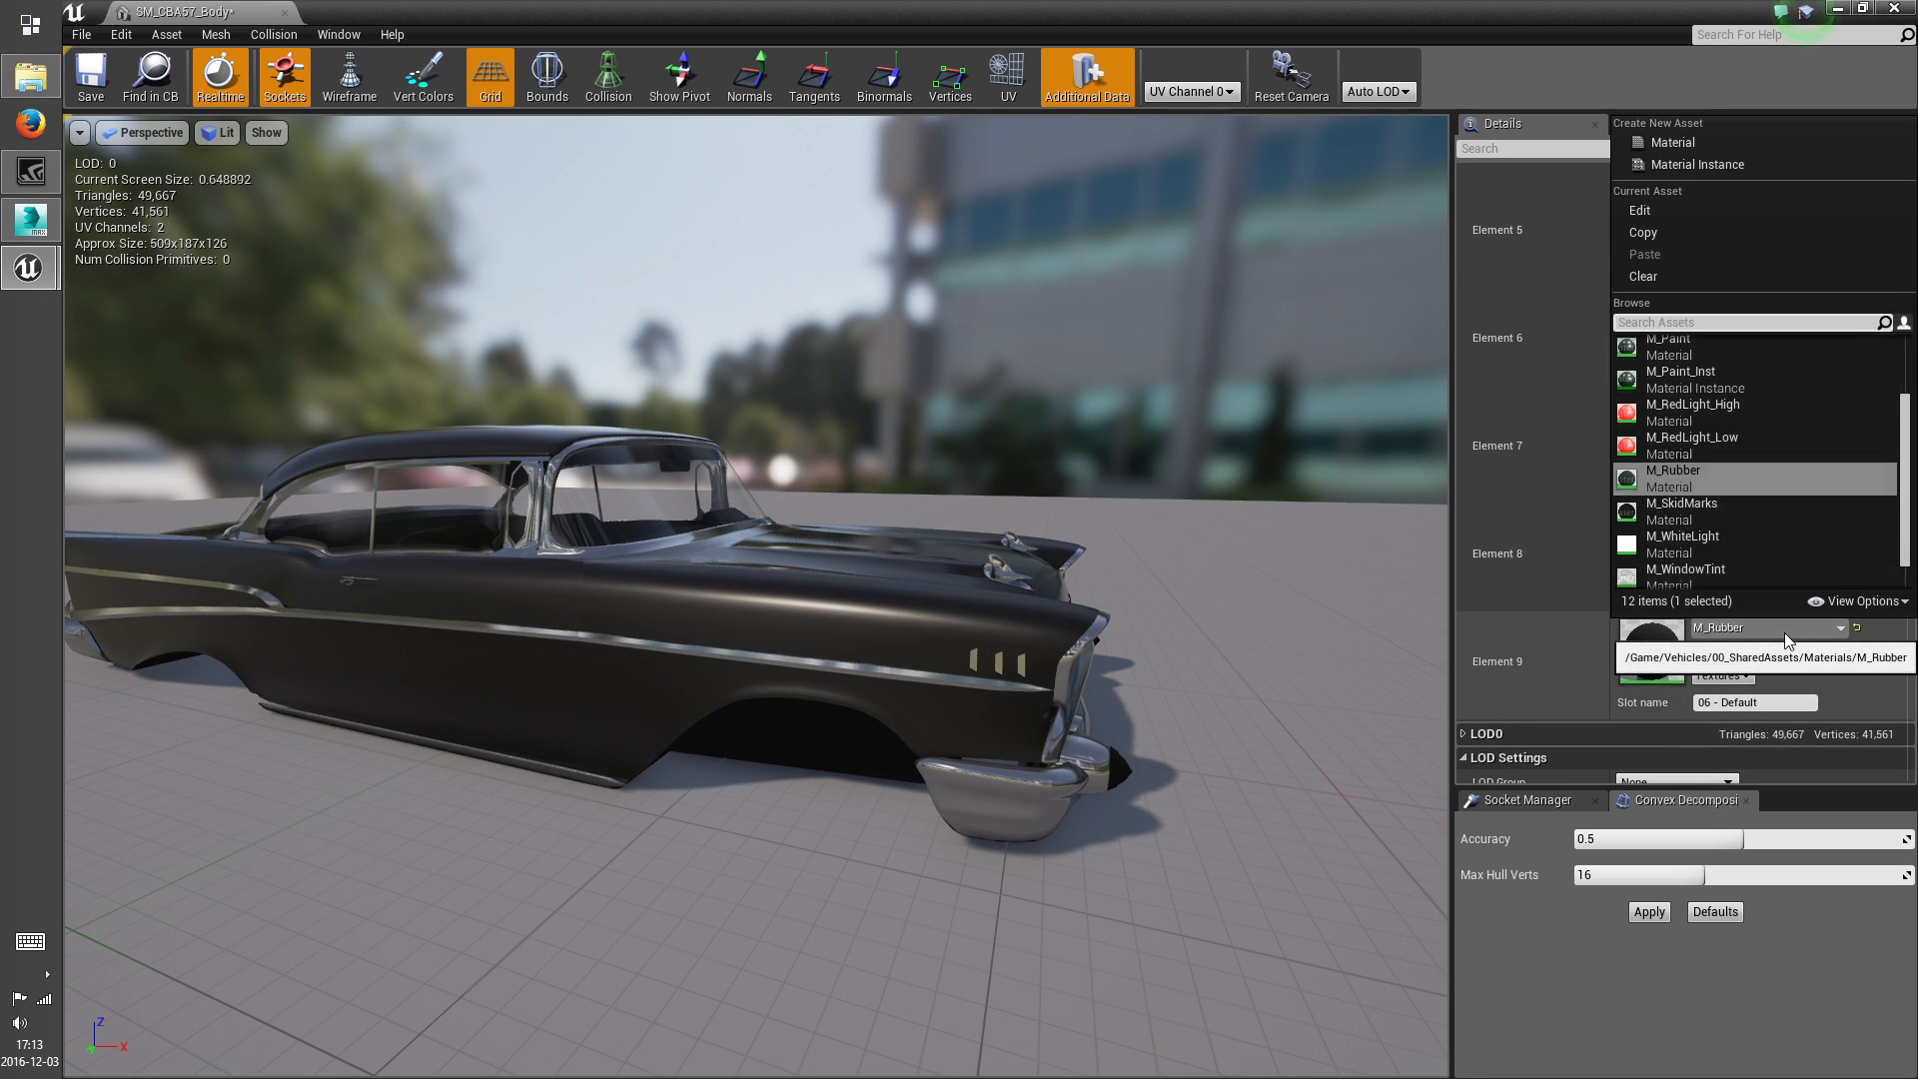
click(1709, 443)
right_drag(1187, 663, 1414, 664)
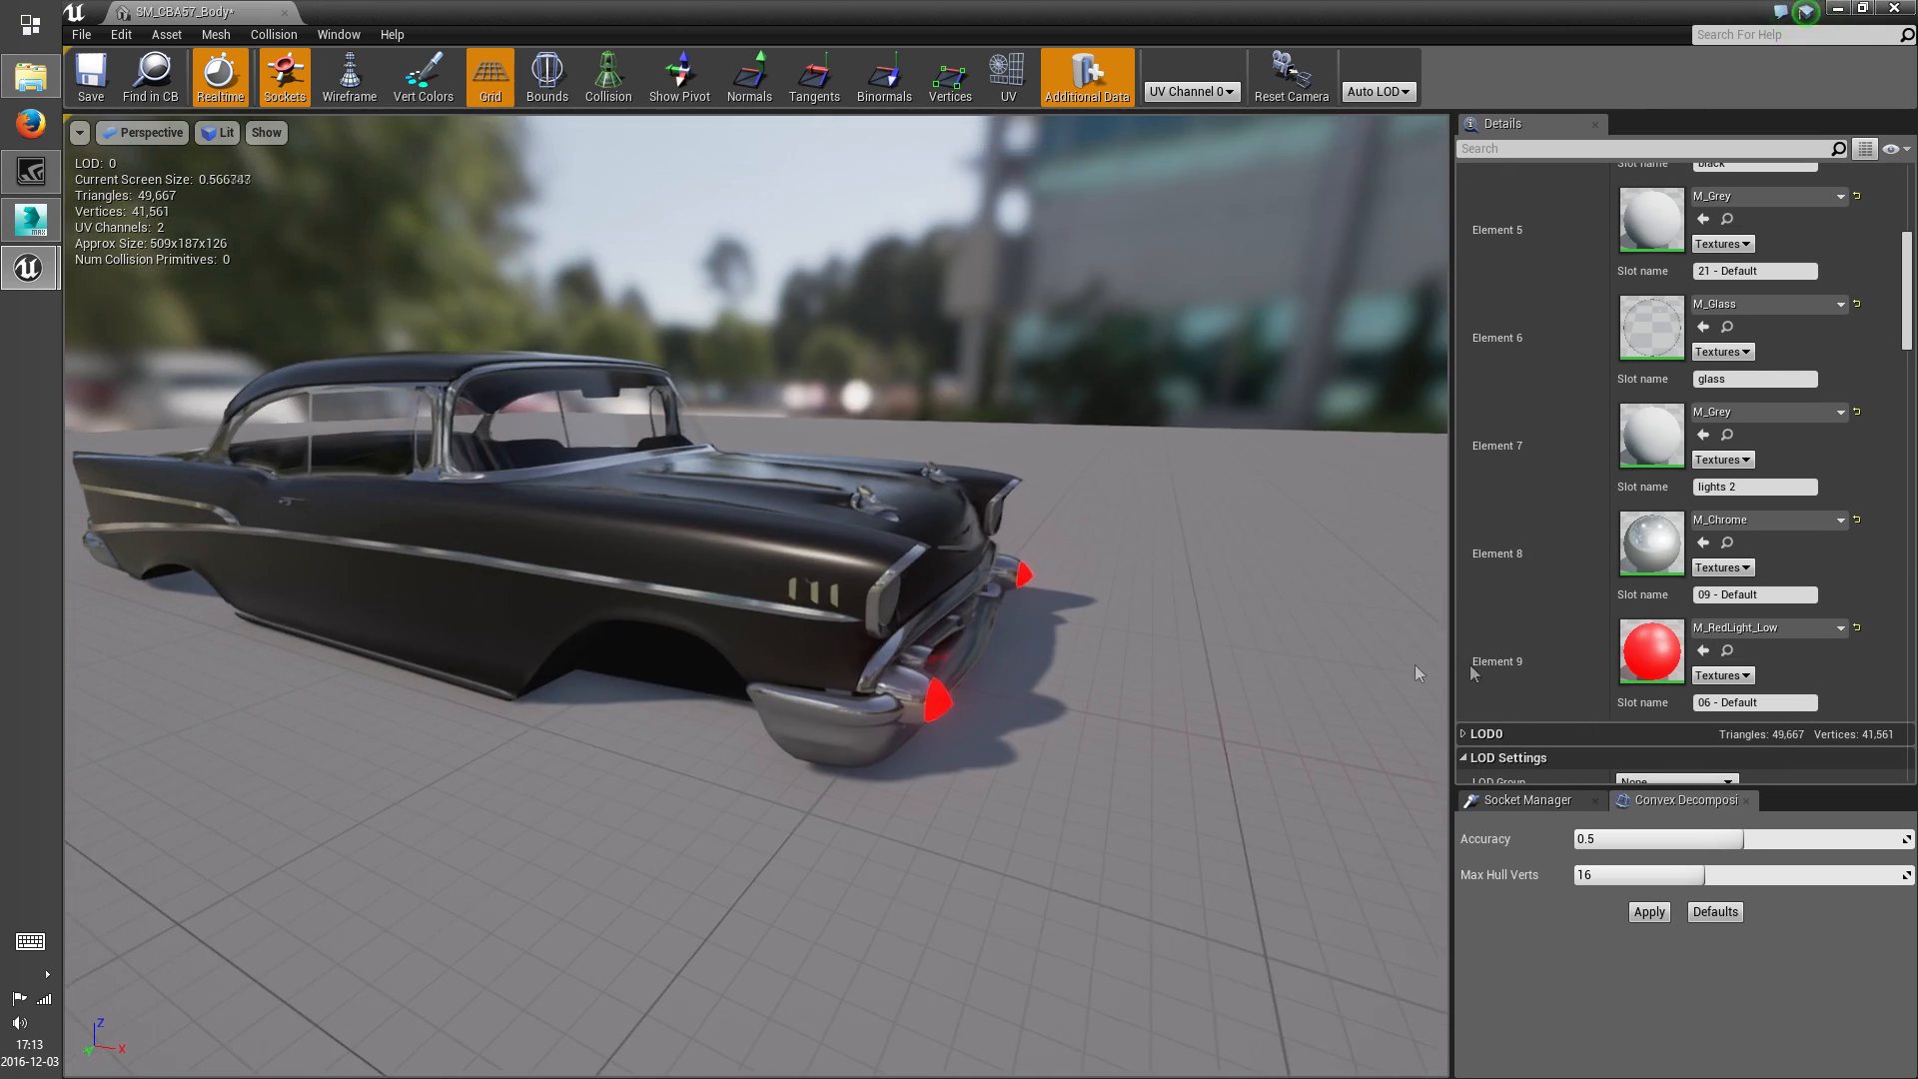
click(1789, 628)
click(1719, 577)
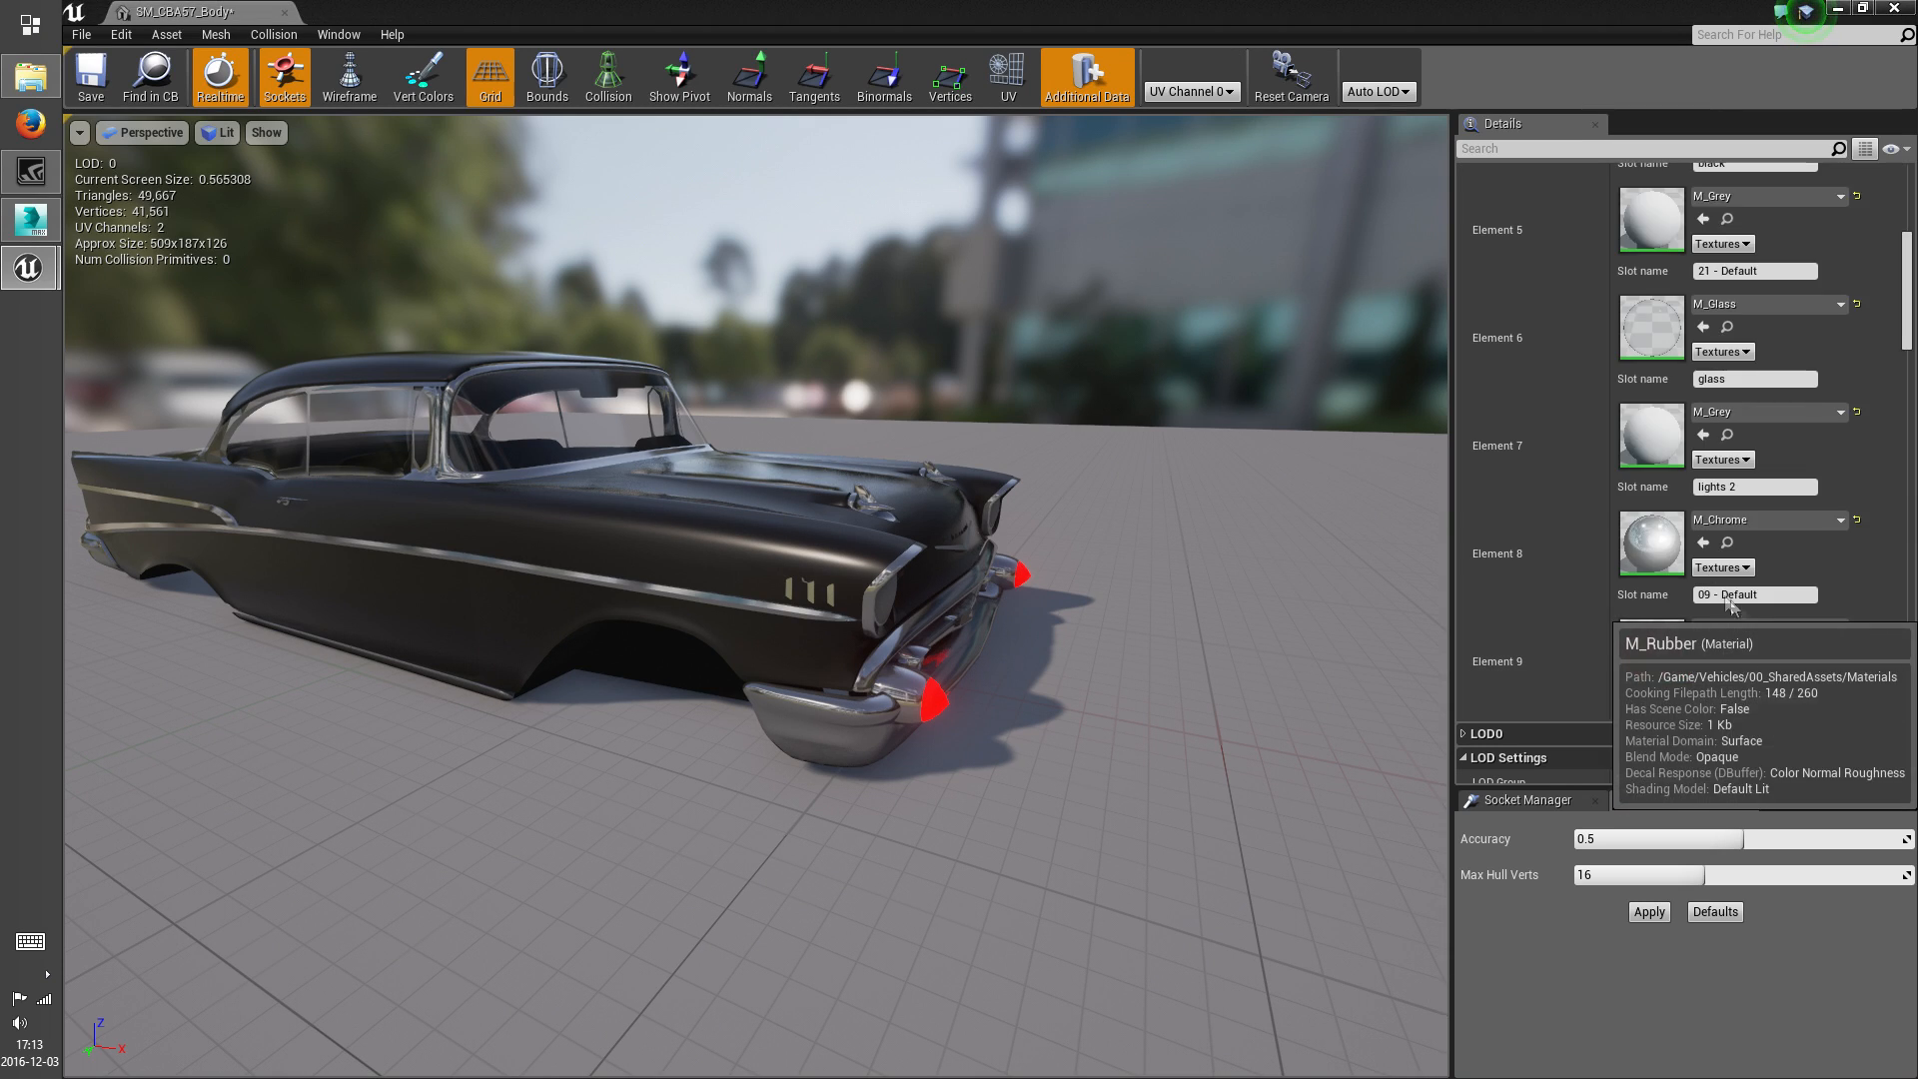
Test which parts use Element 4 by assigning M_RedLight_Low to it, and set the slot back to M_Rubber
scroll(1755, 612, up, 2)
scroll(1759, 559, up, 3)
click(1768, 472)
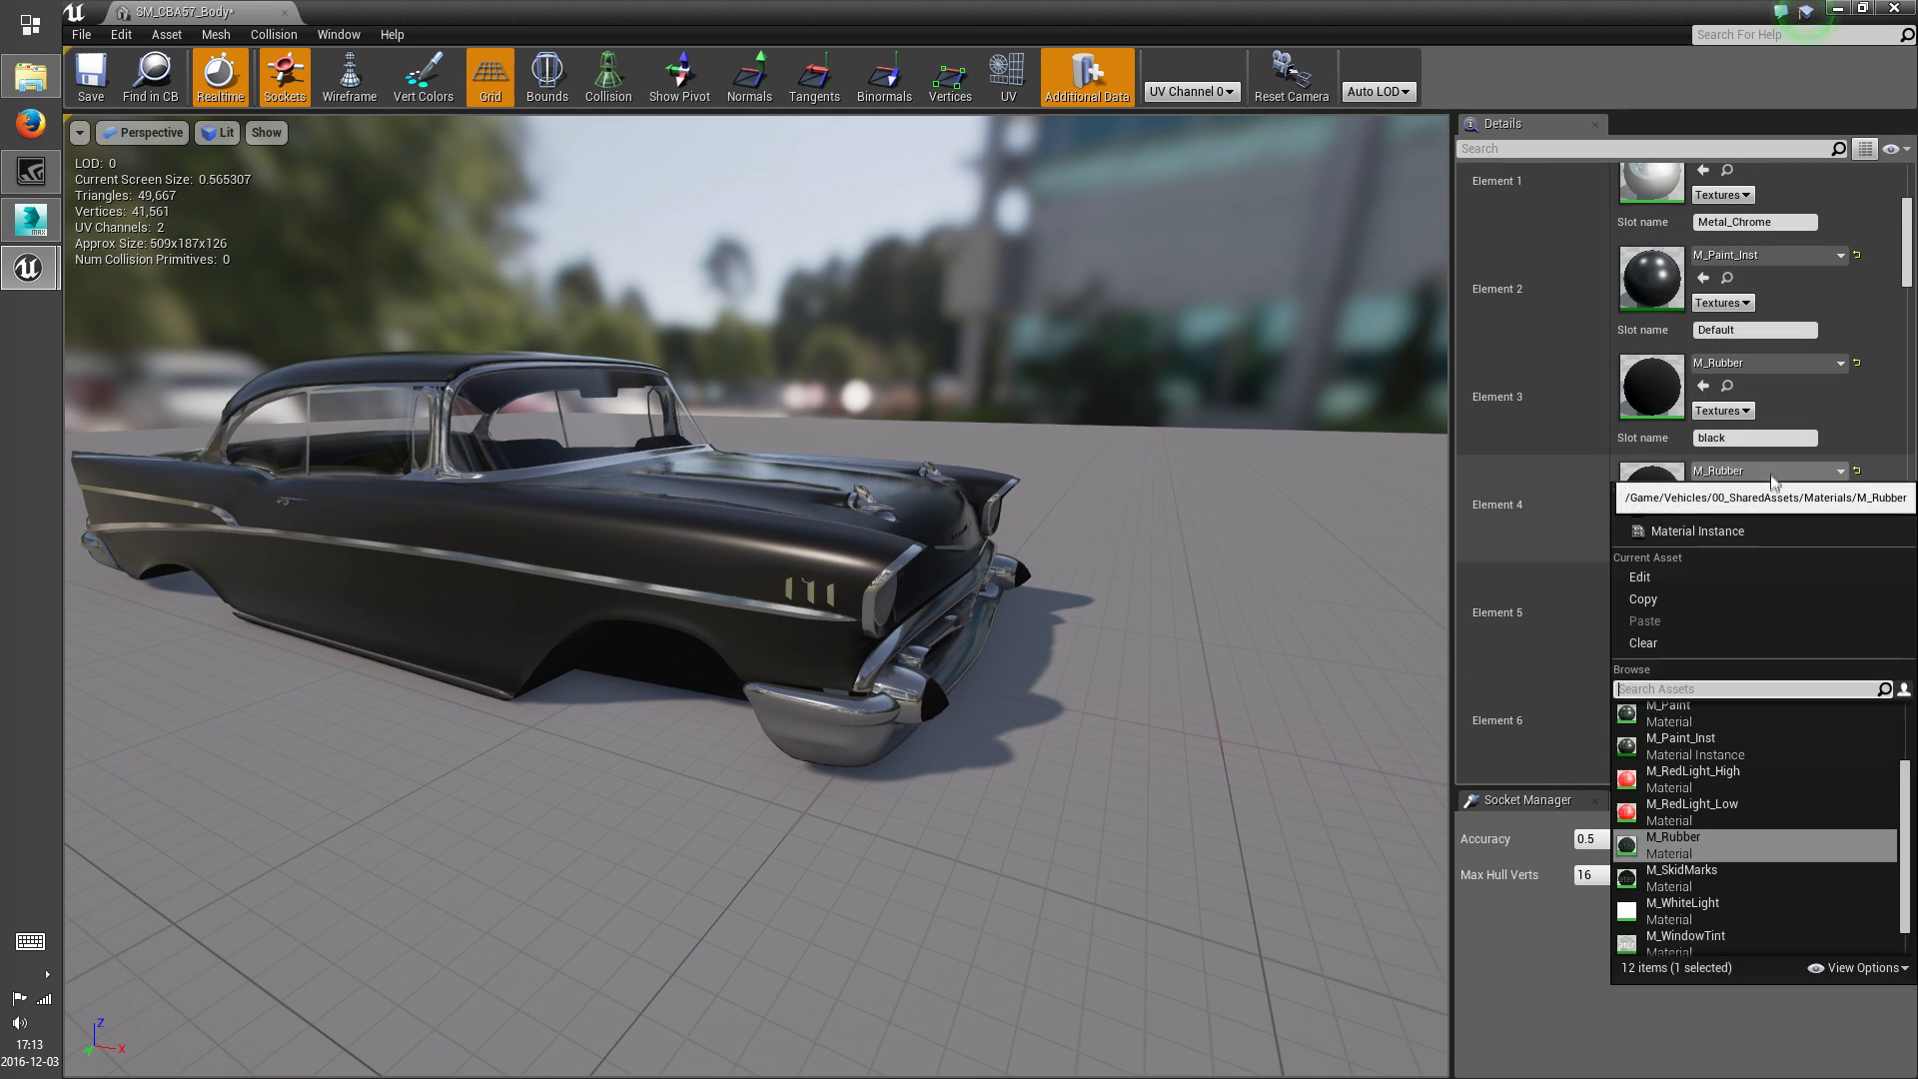
click(1692, 809)
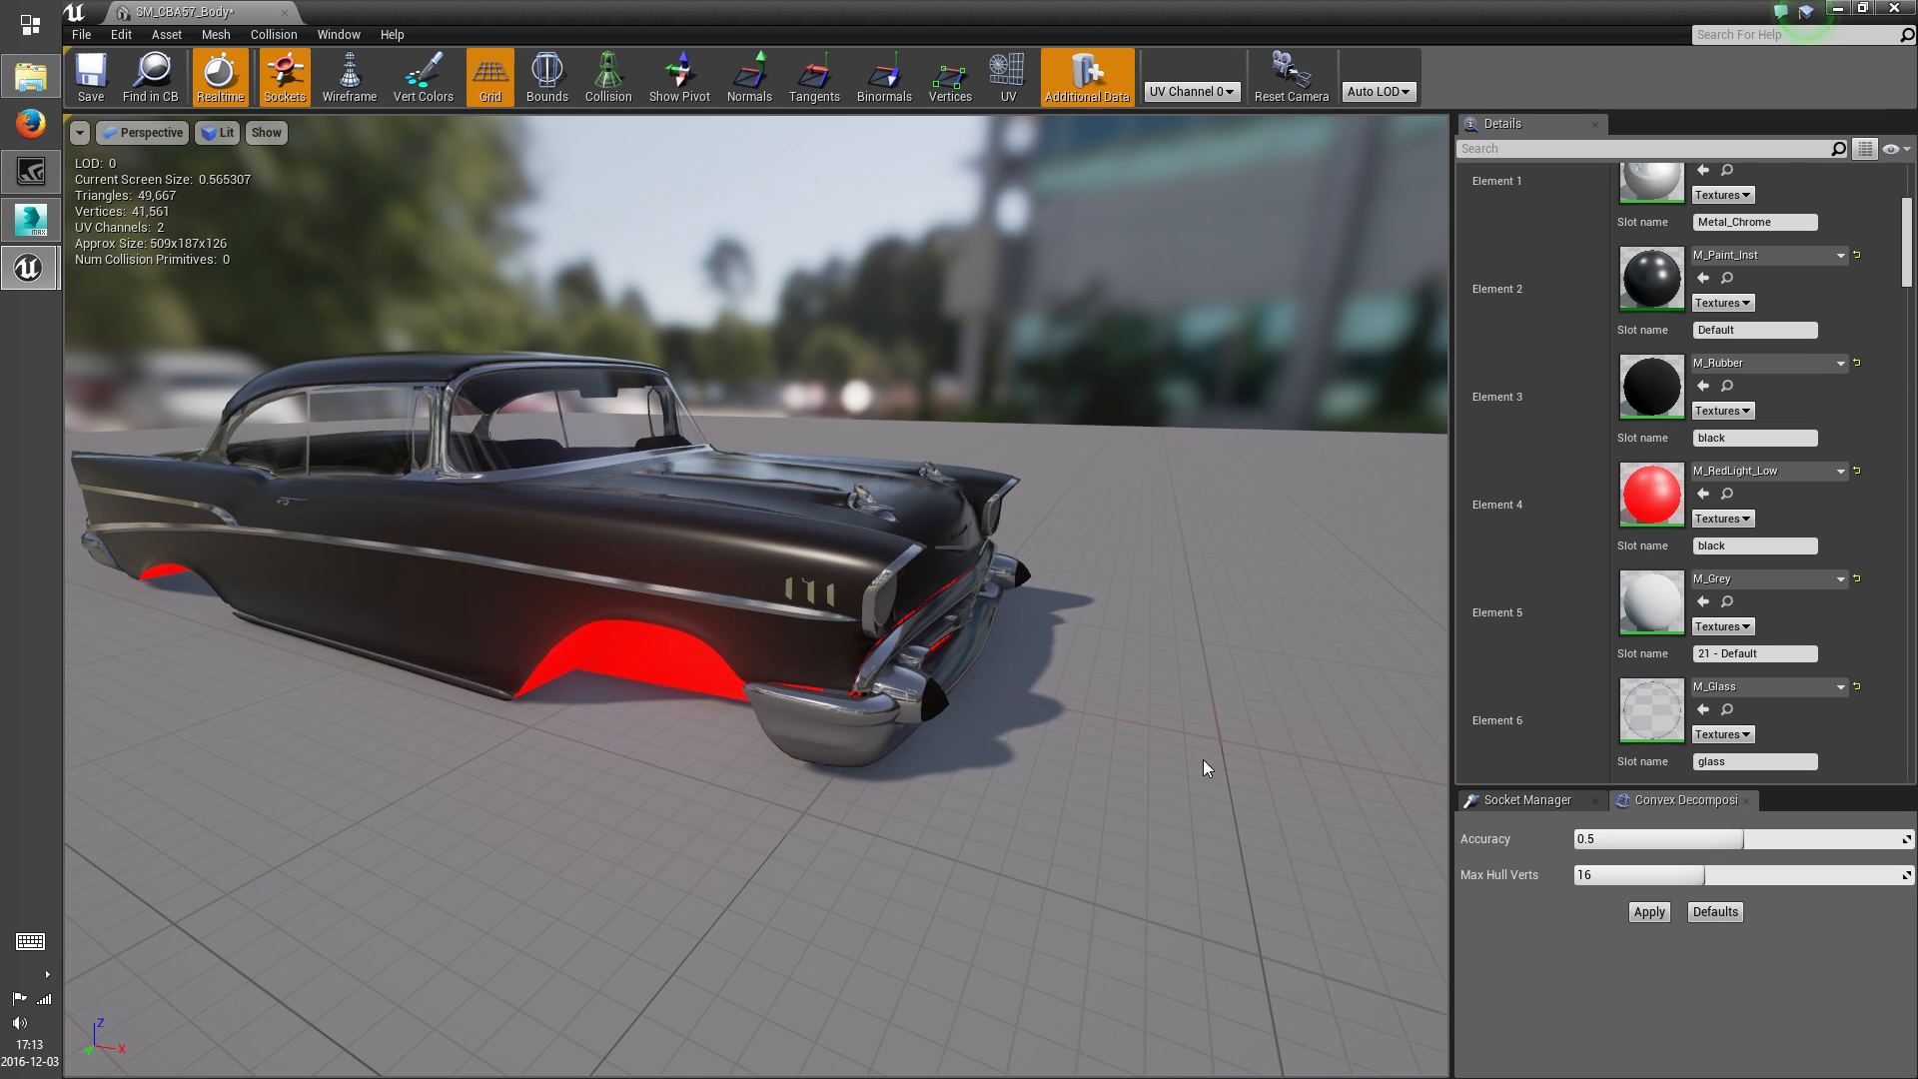
click(1816, 472)
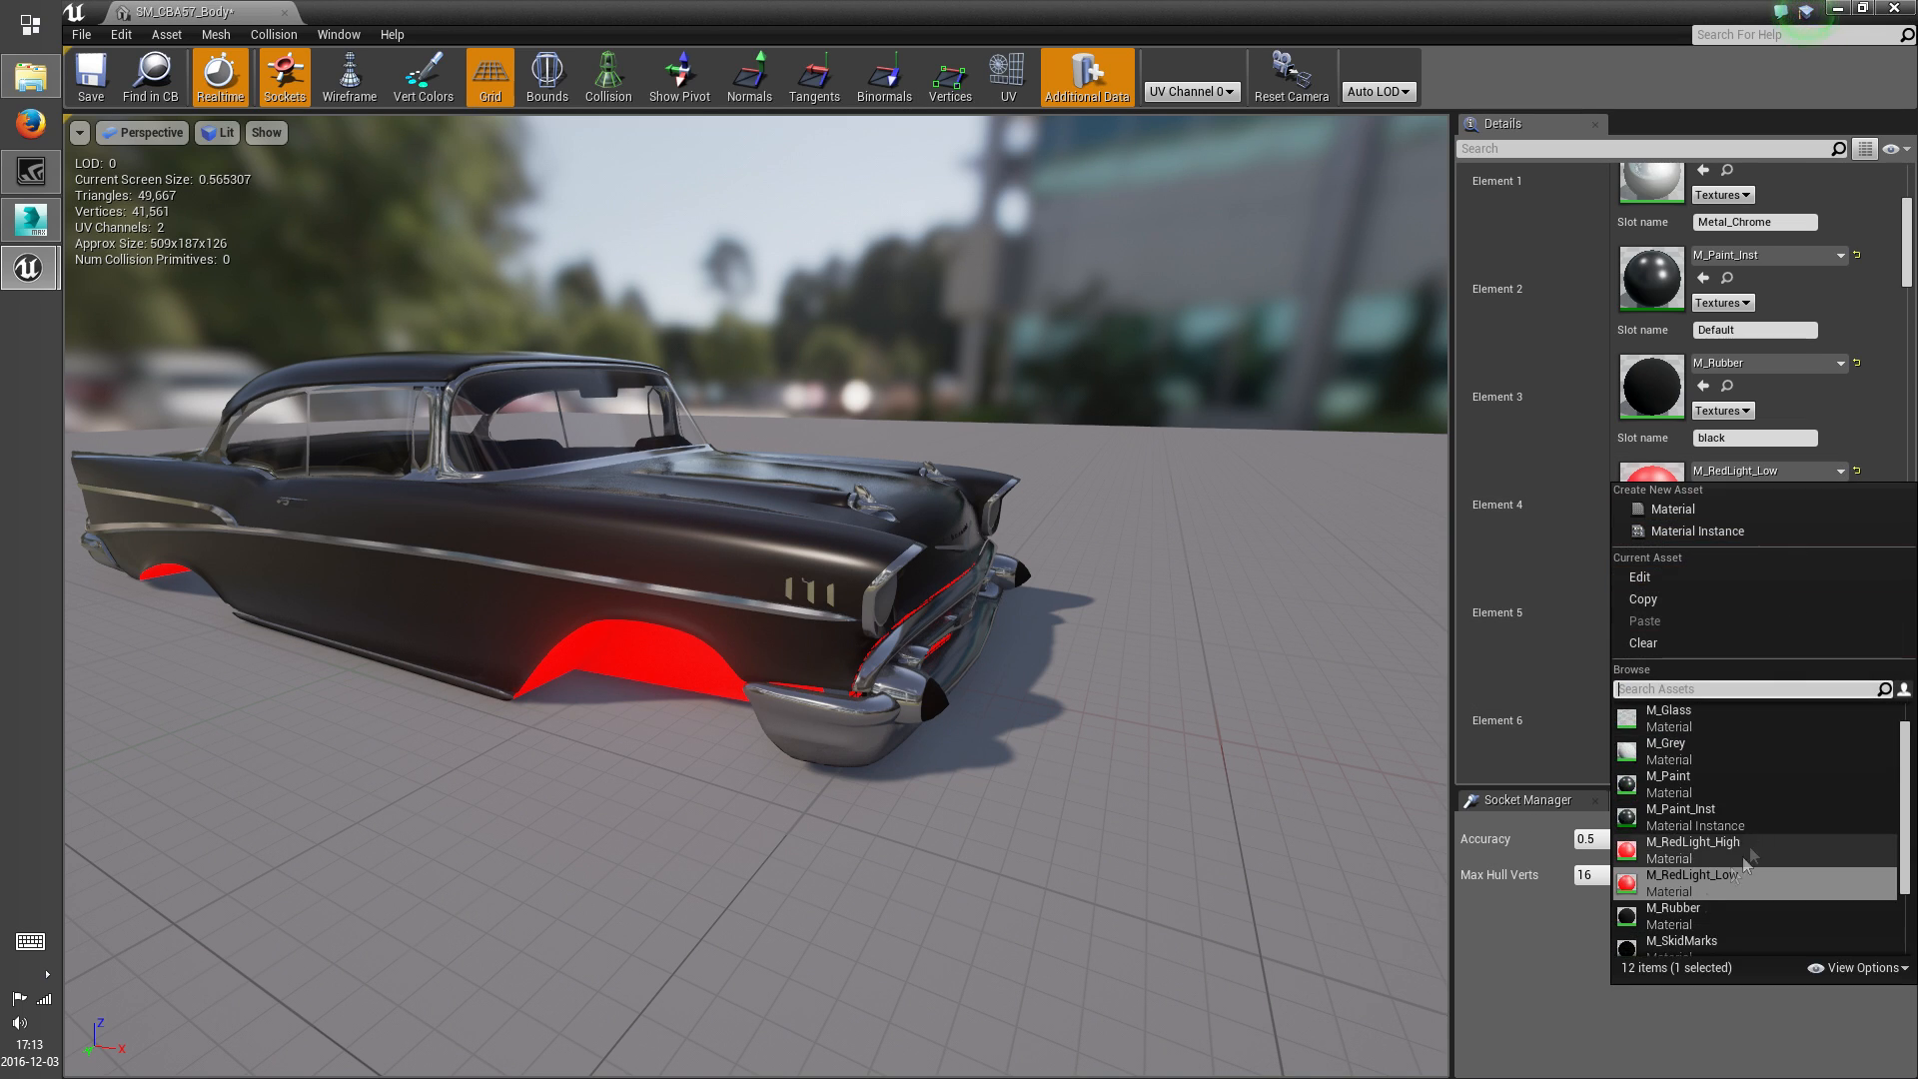
click(1734, 855)
Assign M_Grey to the Element 3 material slot and check the seats and cabin inside the car
click(1763, 364)
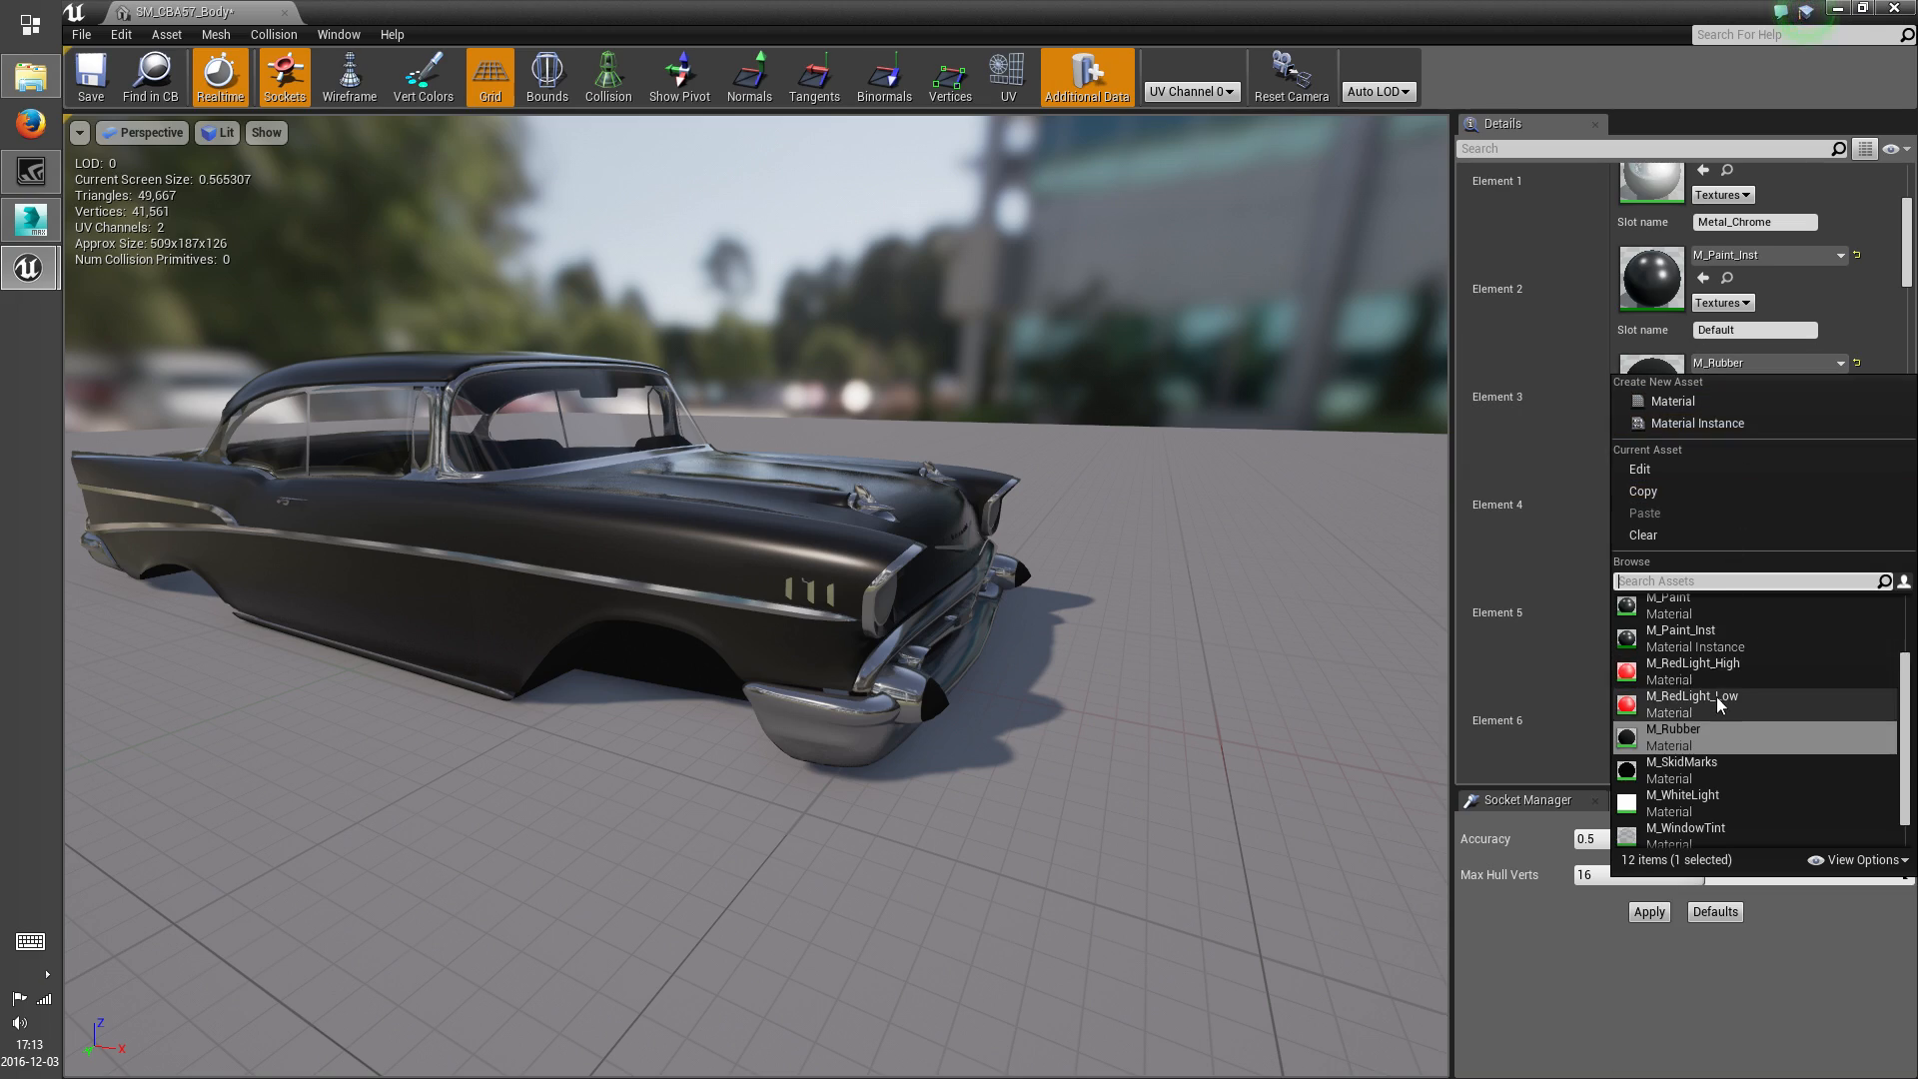
scroll(1663, 690, up, 3)
click(1660, 692)
right_drag(1173, 682, 902, 396)
key(w)
key(w)
key(s)
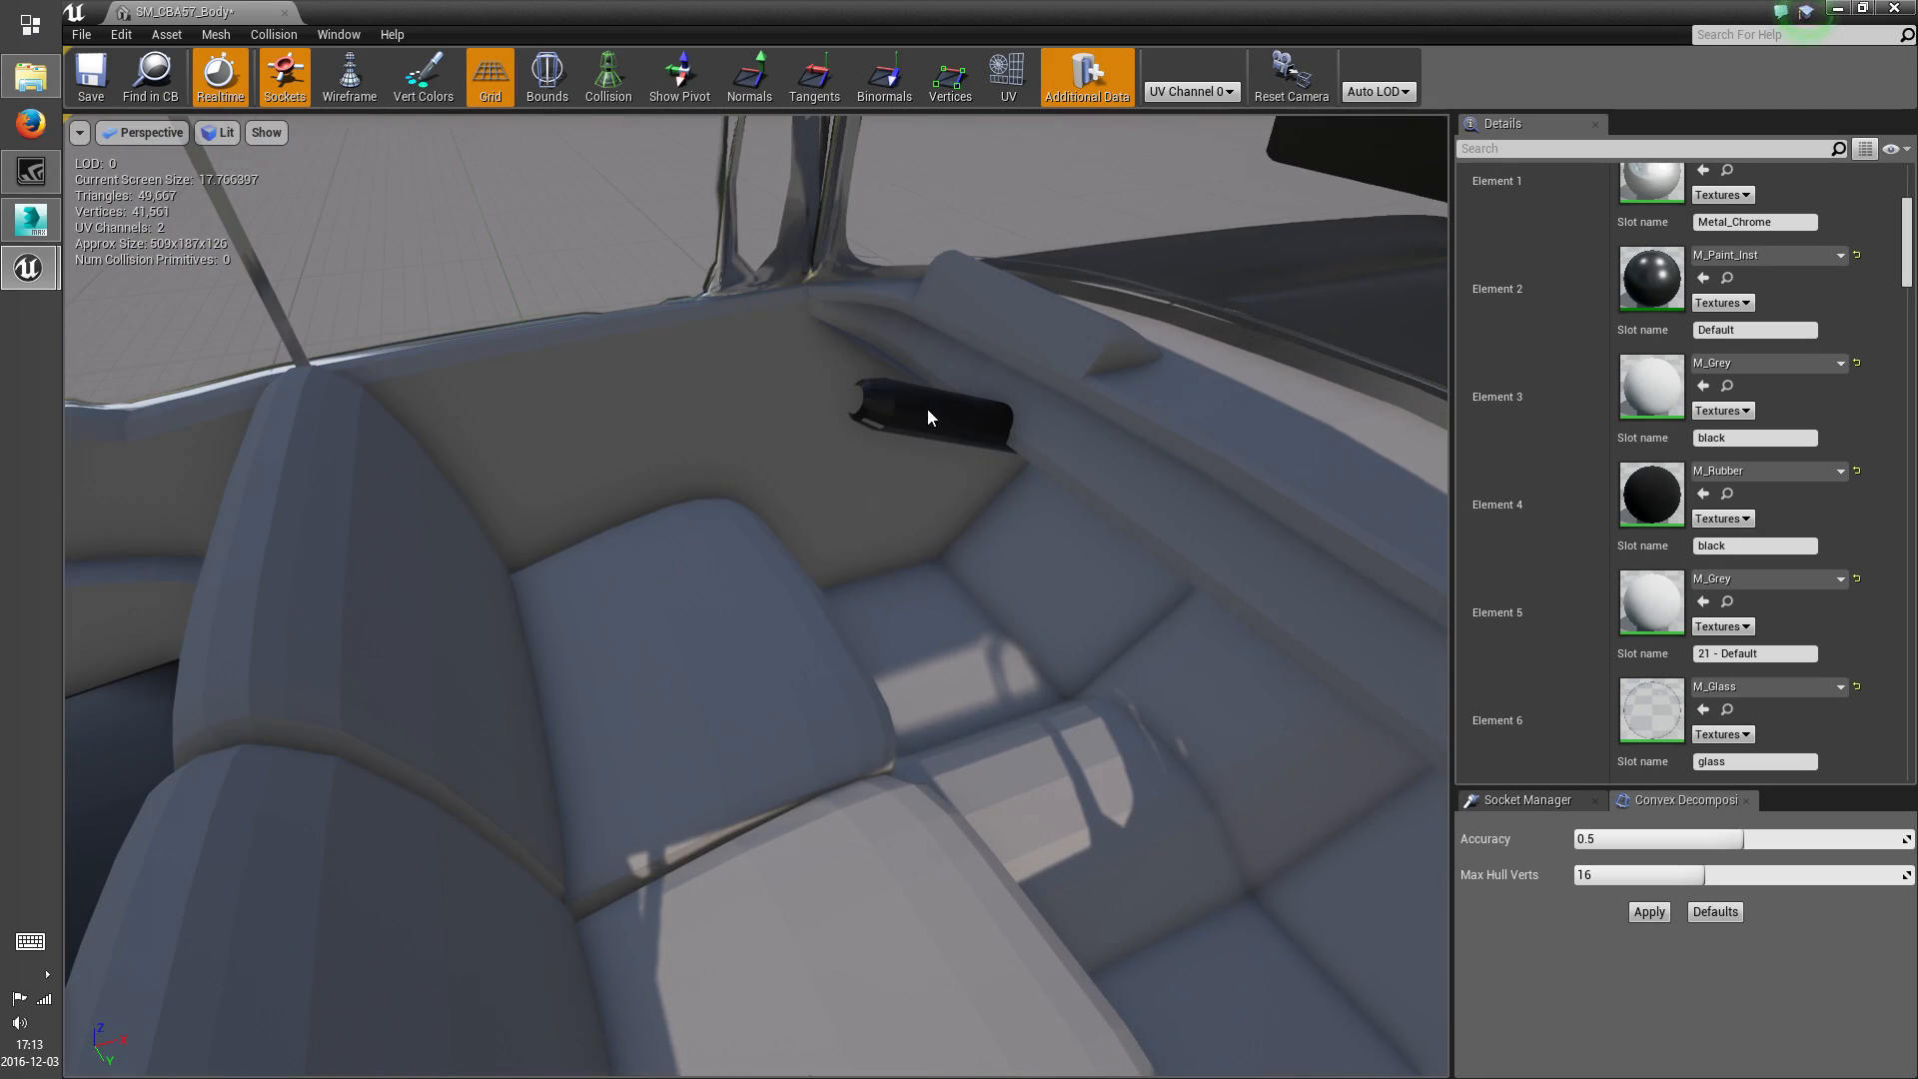
Switch to 3ds Max and hide the ex-glass object to reach the parts inside the cabin
click(56, 230)
scroll(1059, 665, up, 10)
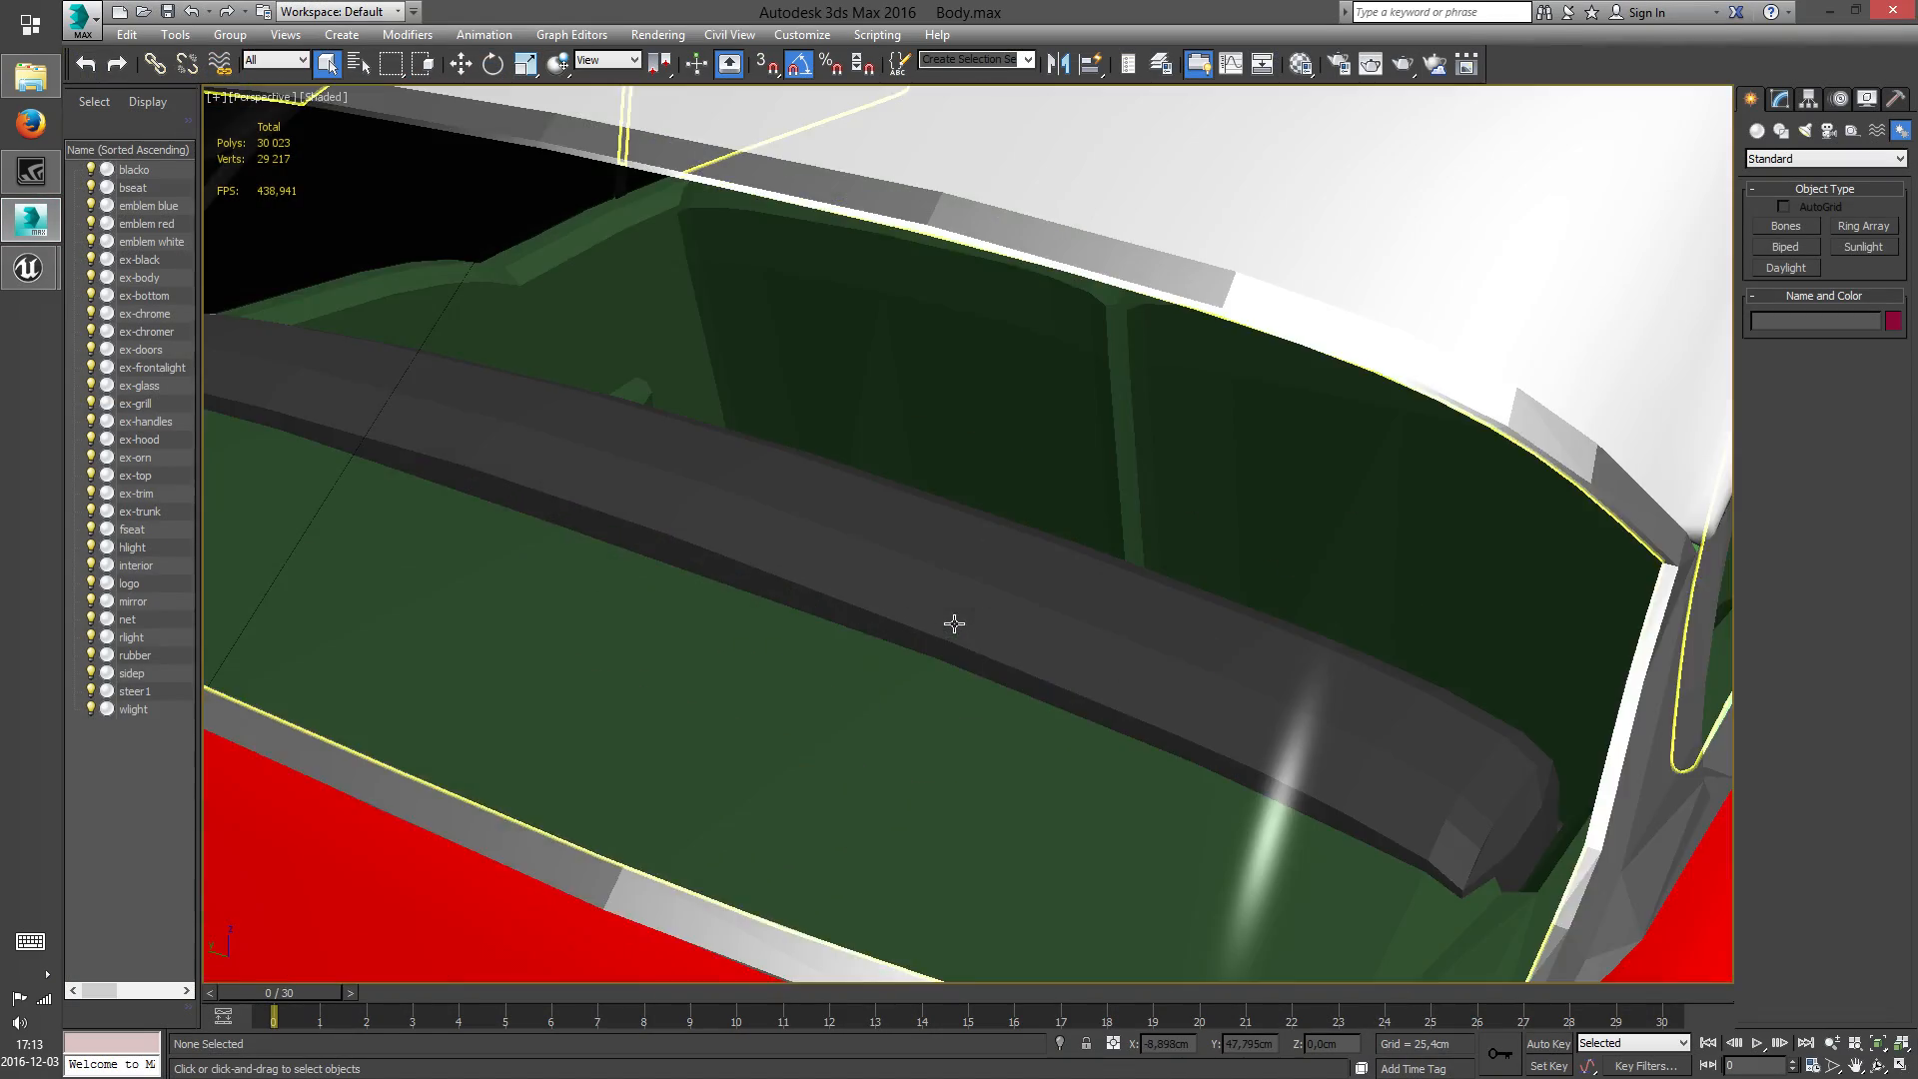
right_click(1067, 601)
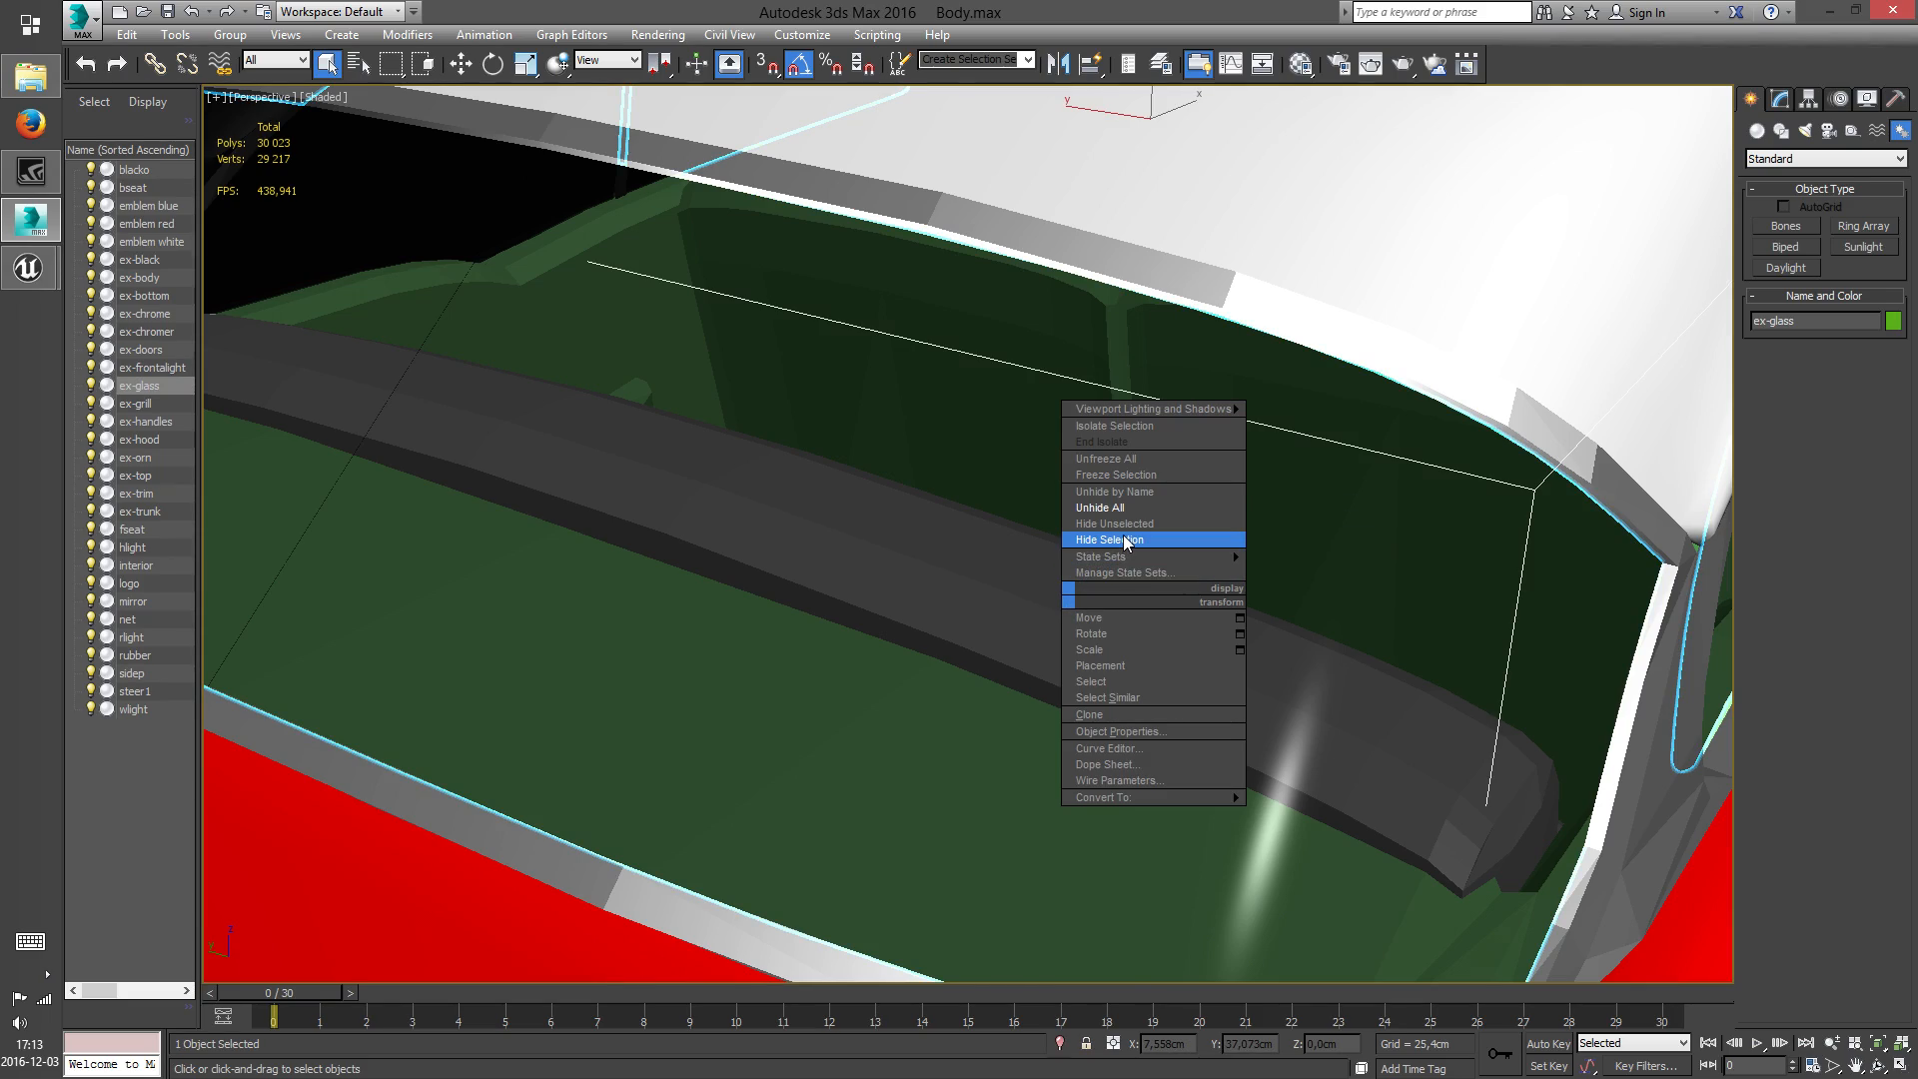
click(1126, 540)
scroll(1201, 680, down, 6)
middle_drag(976, 574, 702, 610)
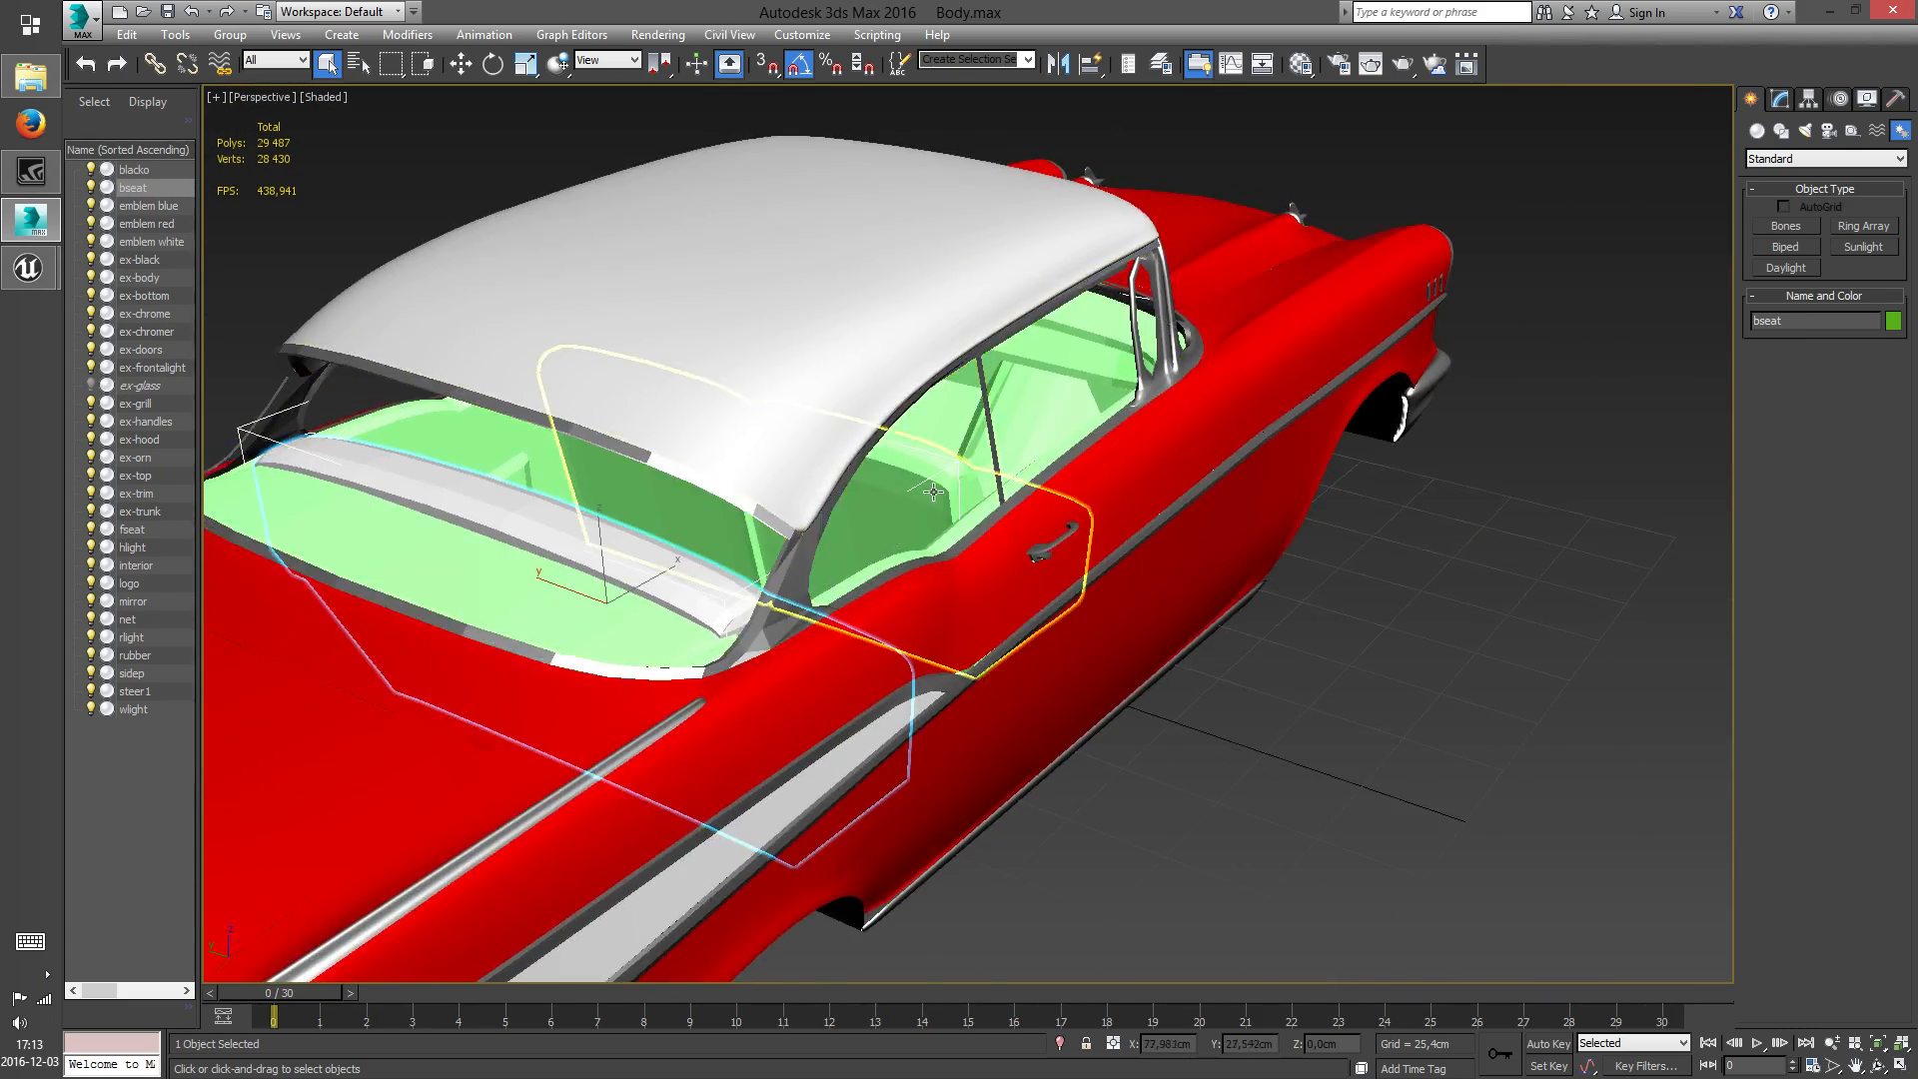
Assign the green 20 - Default material to the bseat and steer1 objects, close the Material Editor and clear the selection
scroll(925, 630, up, 8)
middle_drag(925, 630, 662, 203)
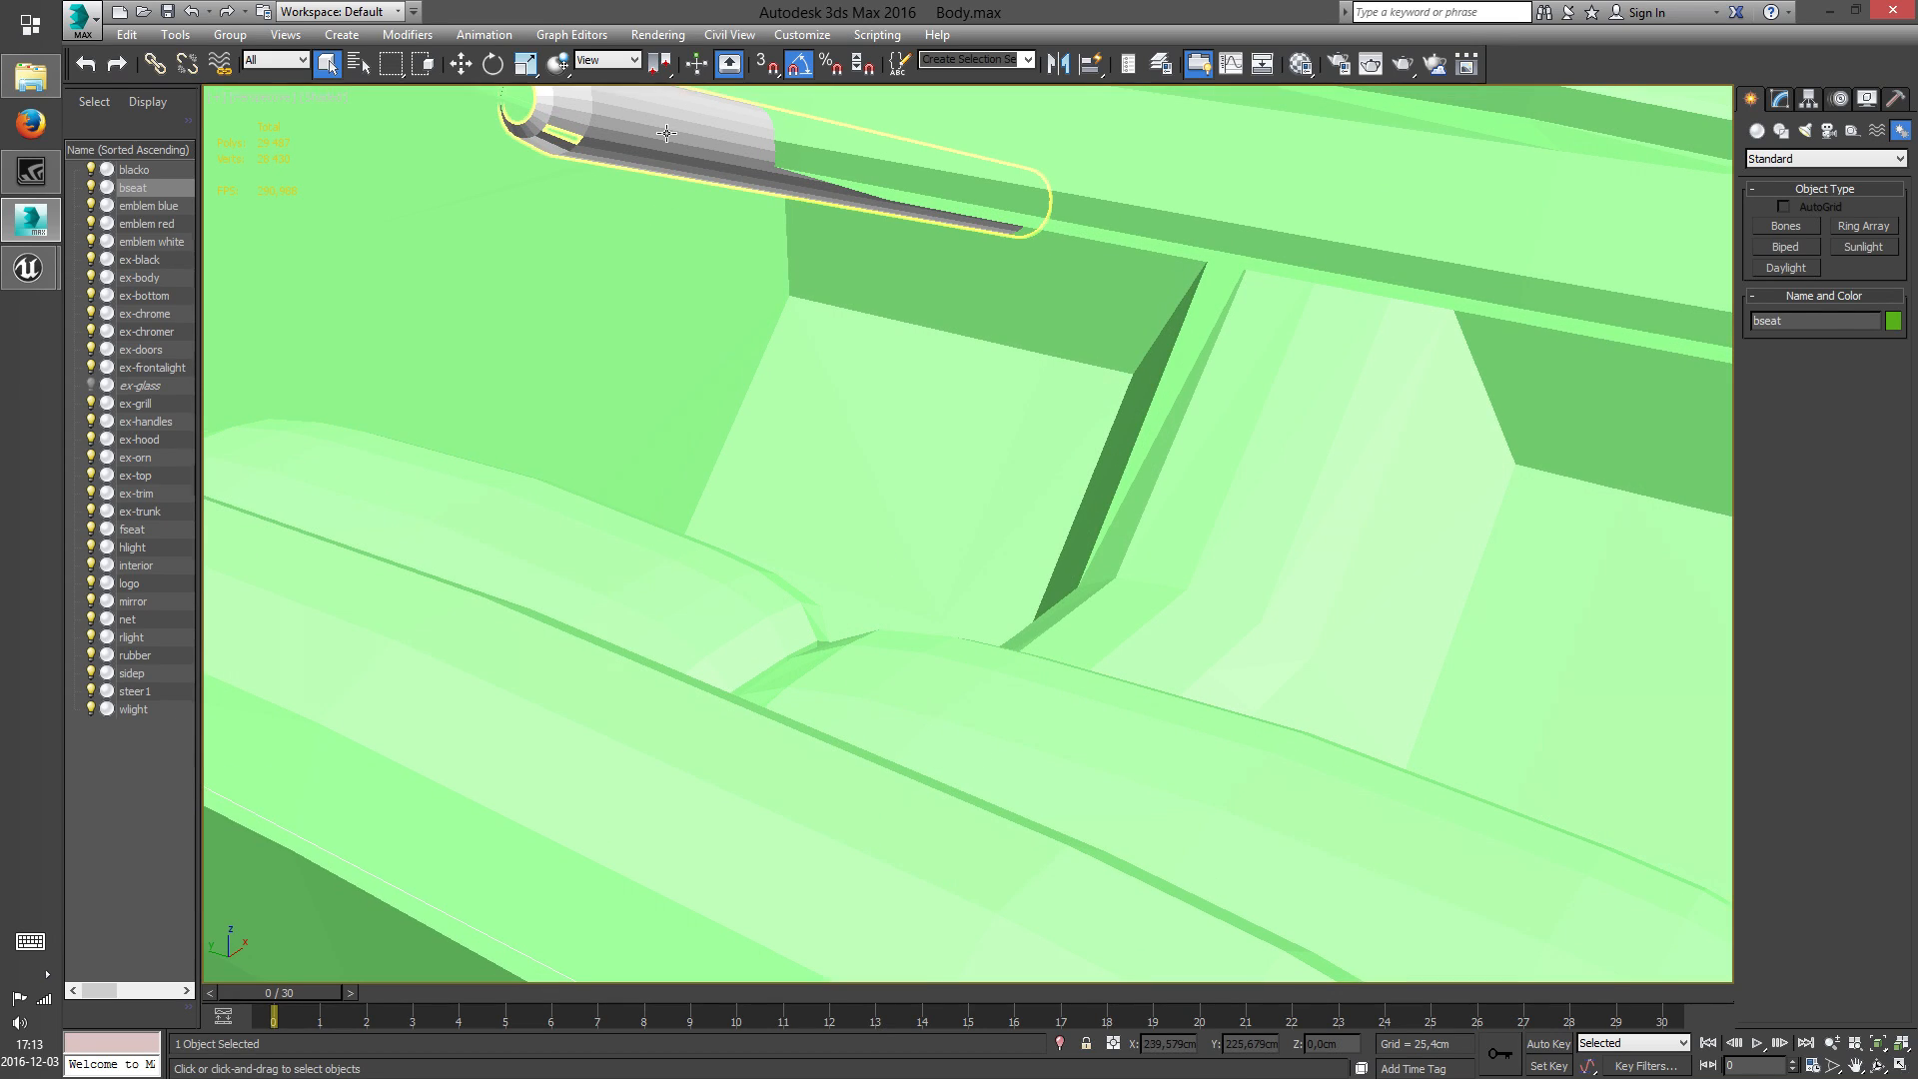
key(m)
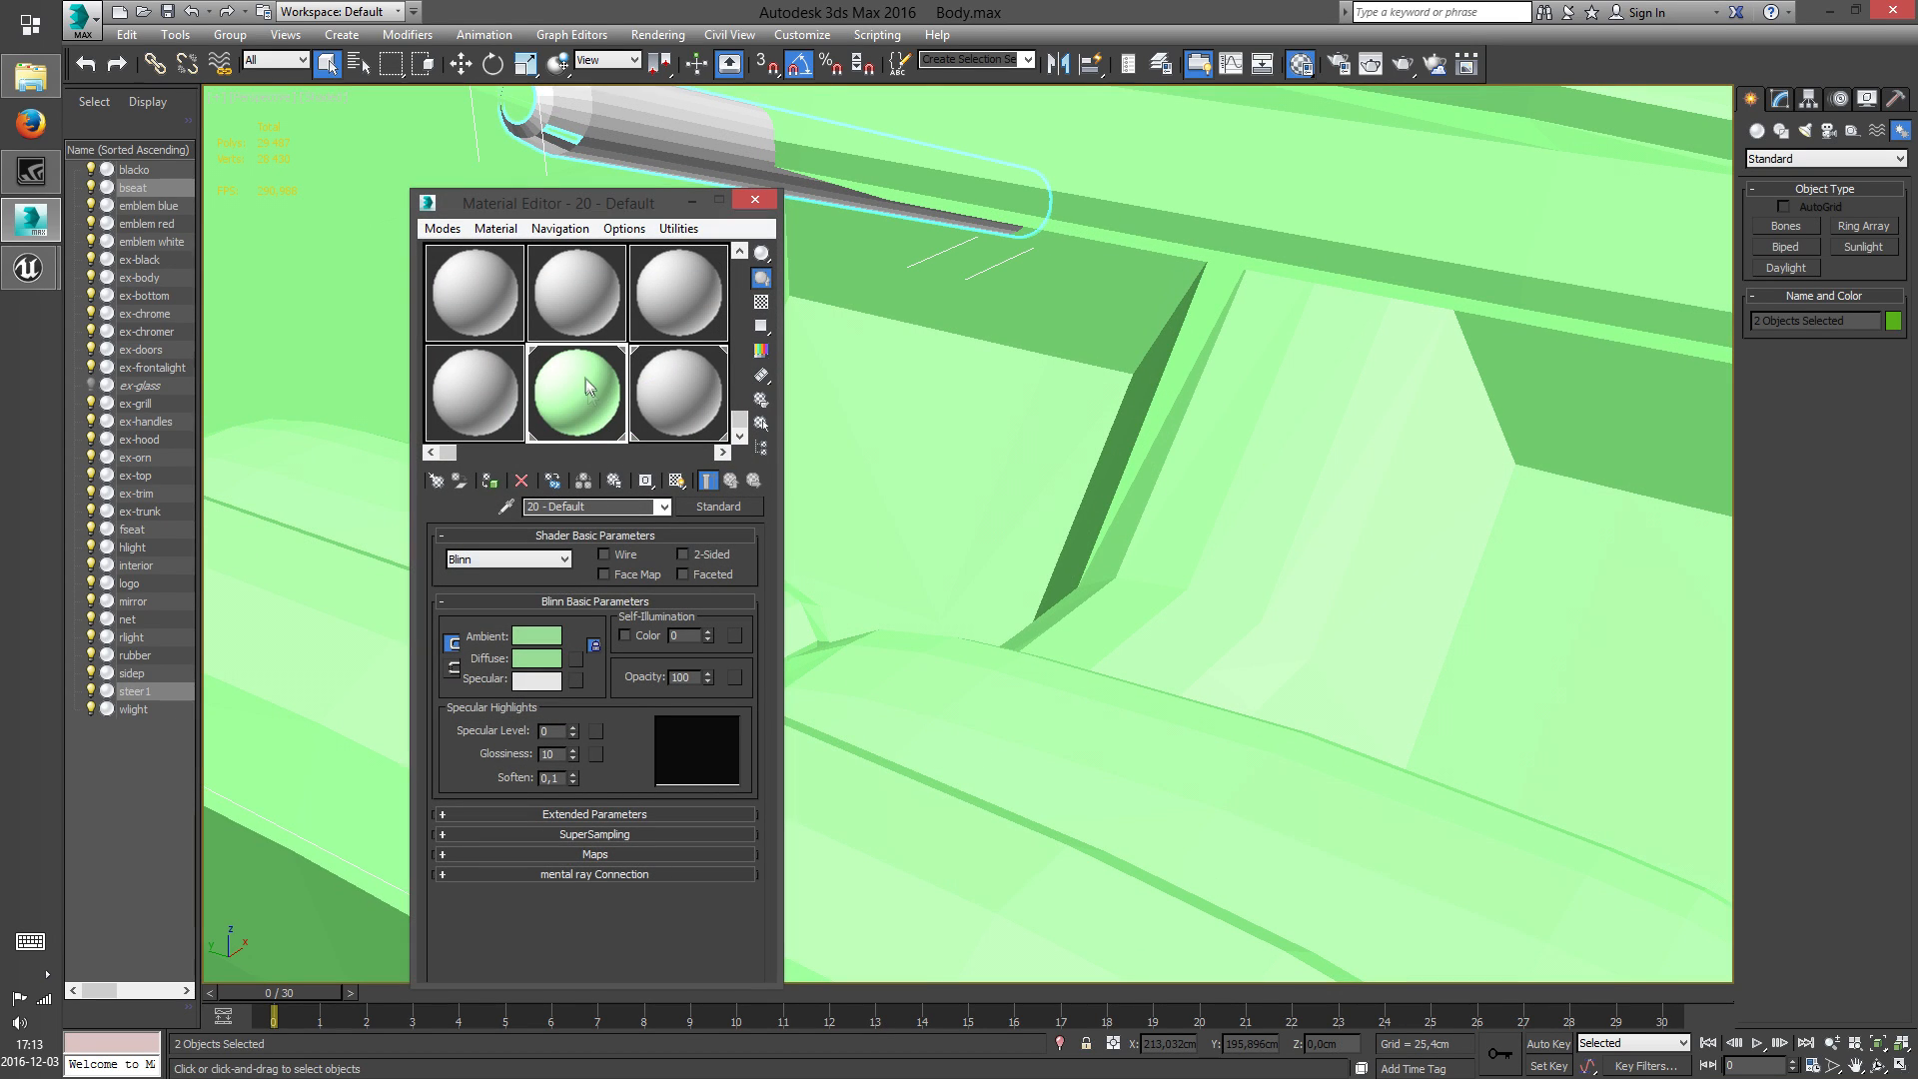
click(761, 202)
middle_drag(889, 530, 892, 545)
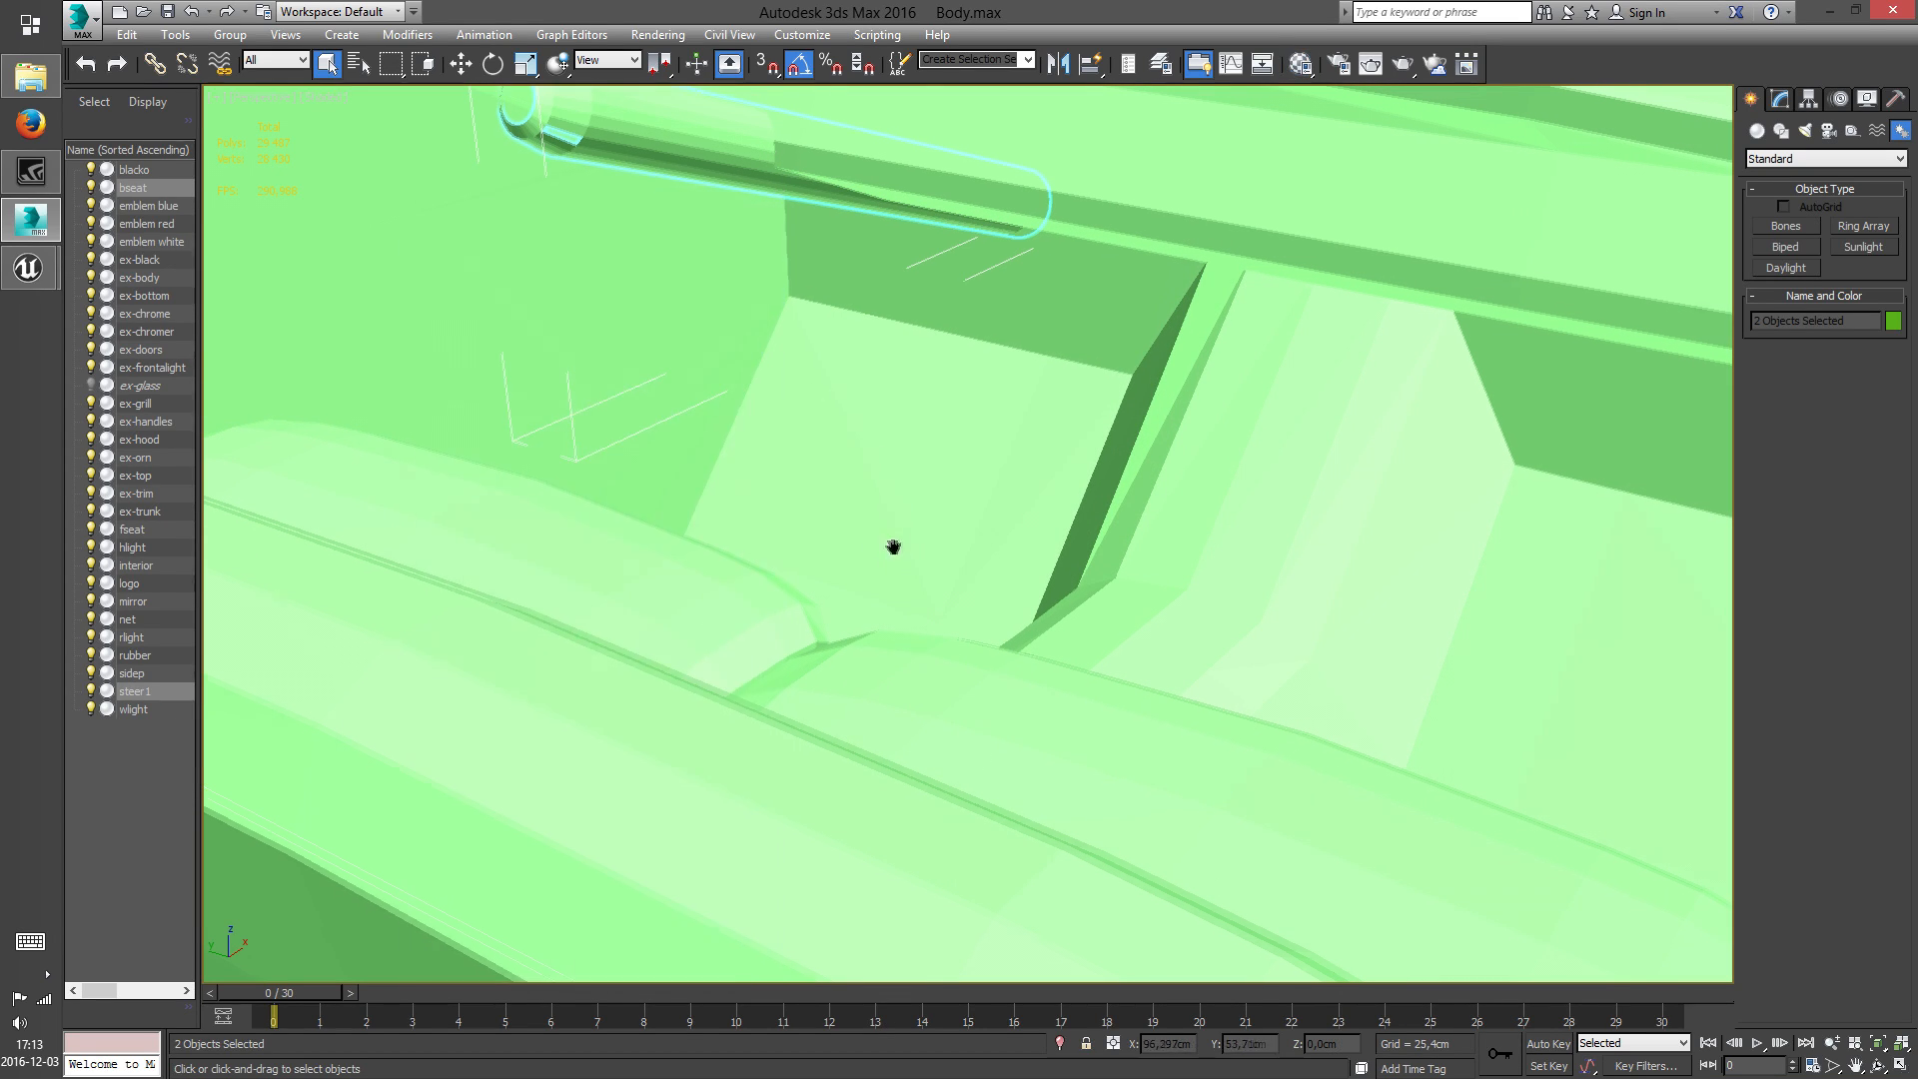
scroll(892, 544, down, 8)
click(949, 590)
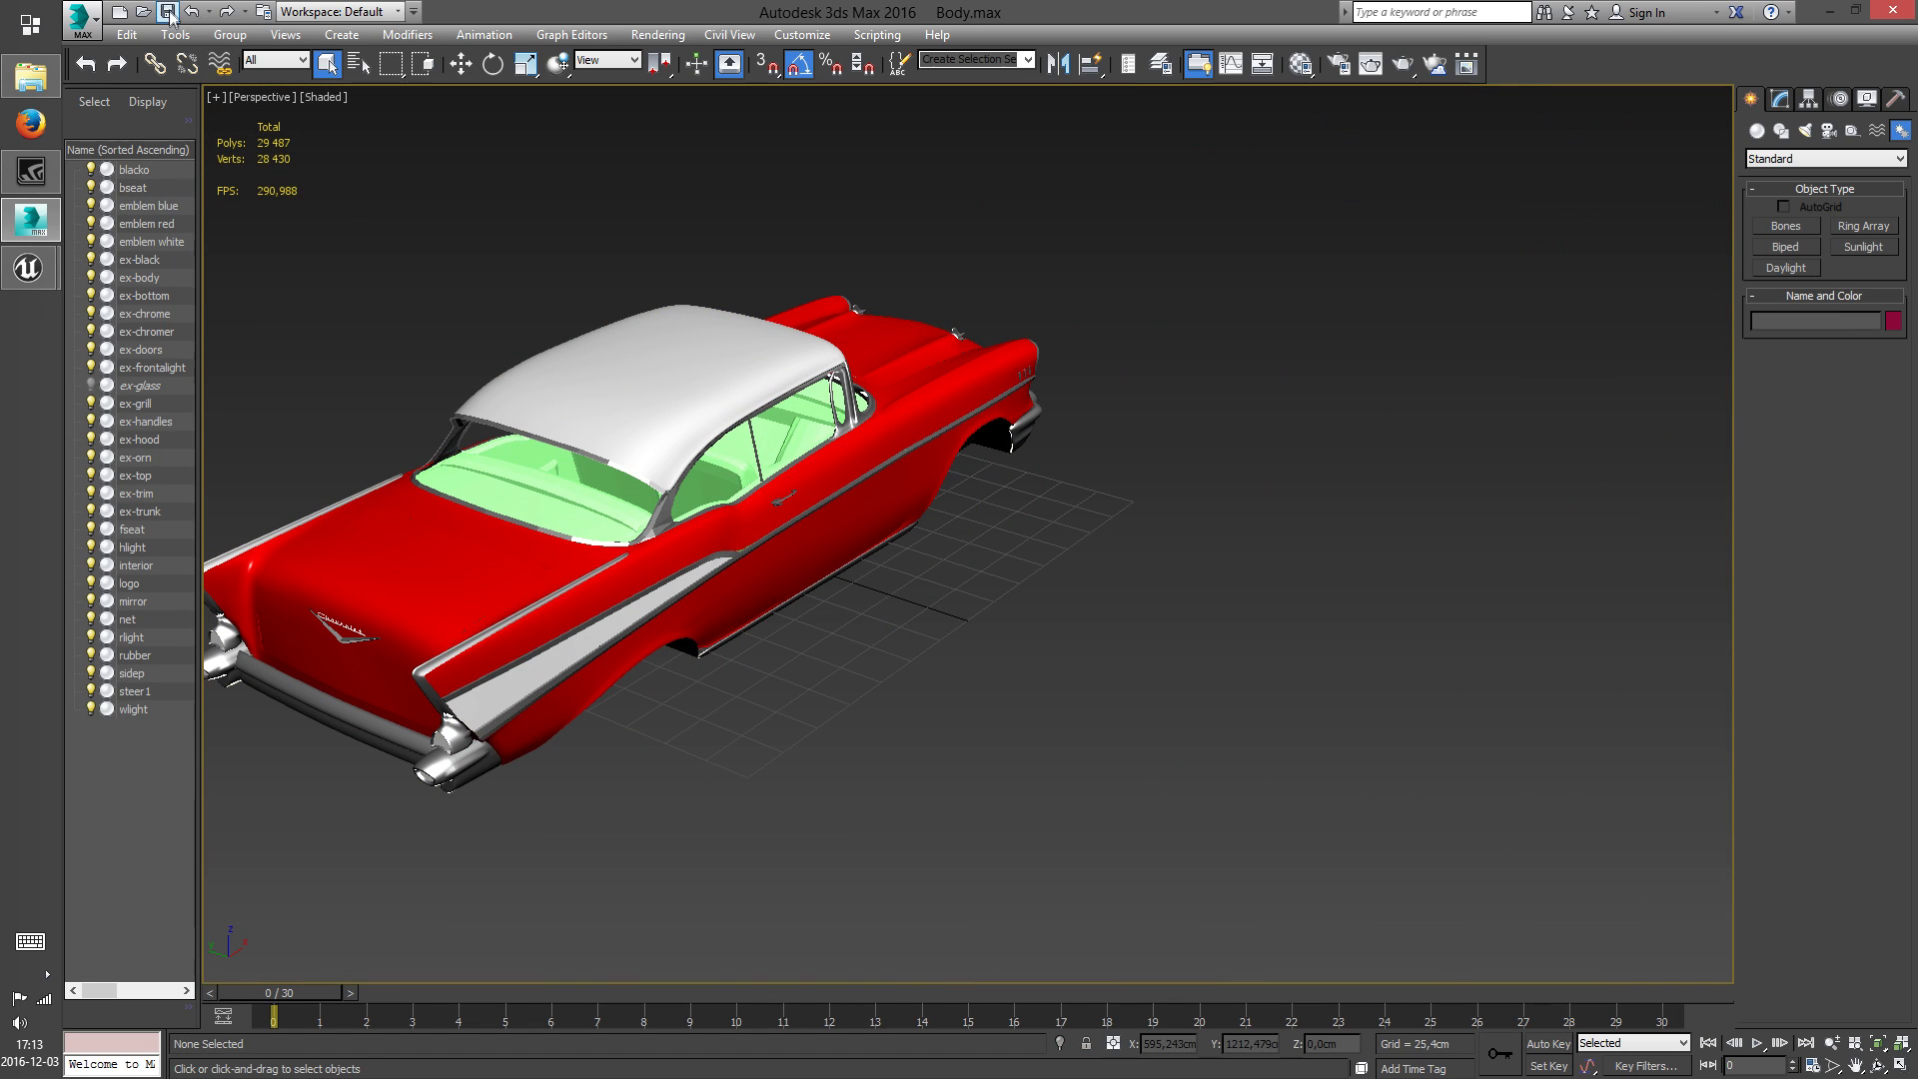
Export the car body as FBX, replacing SM_CBA57_Body.FBX on the desktop with the current export options
click(82, 18)
click(130, 340)
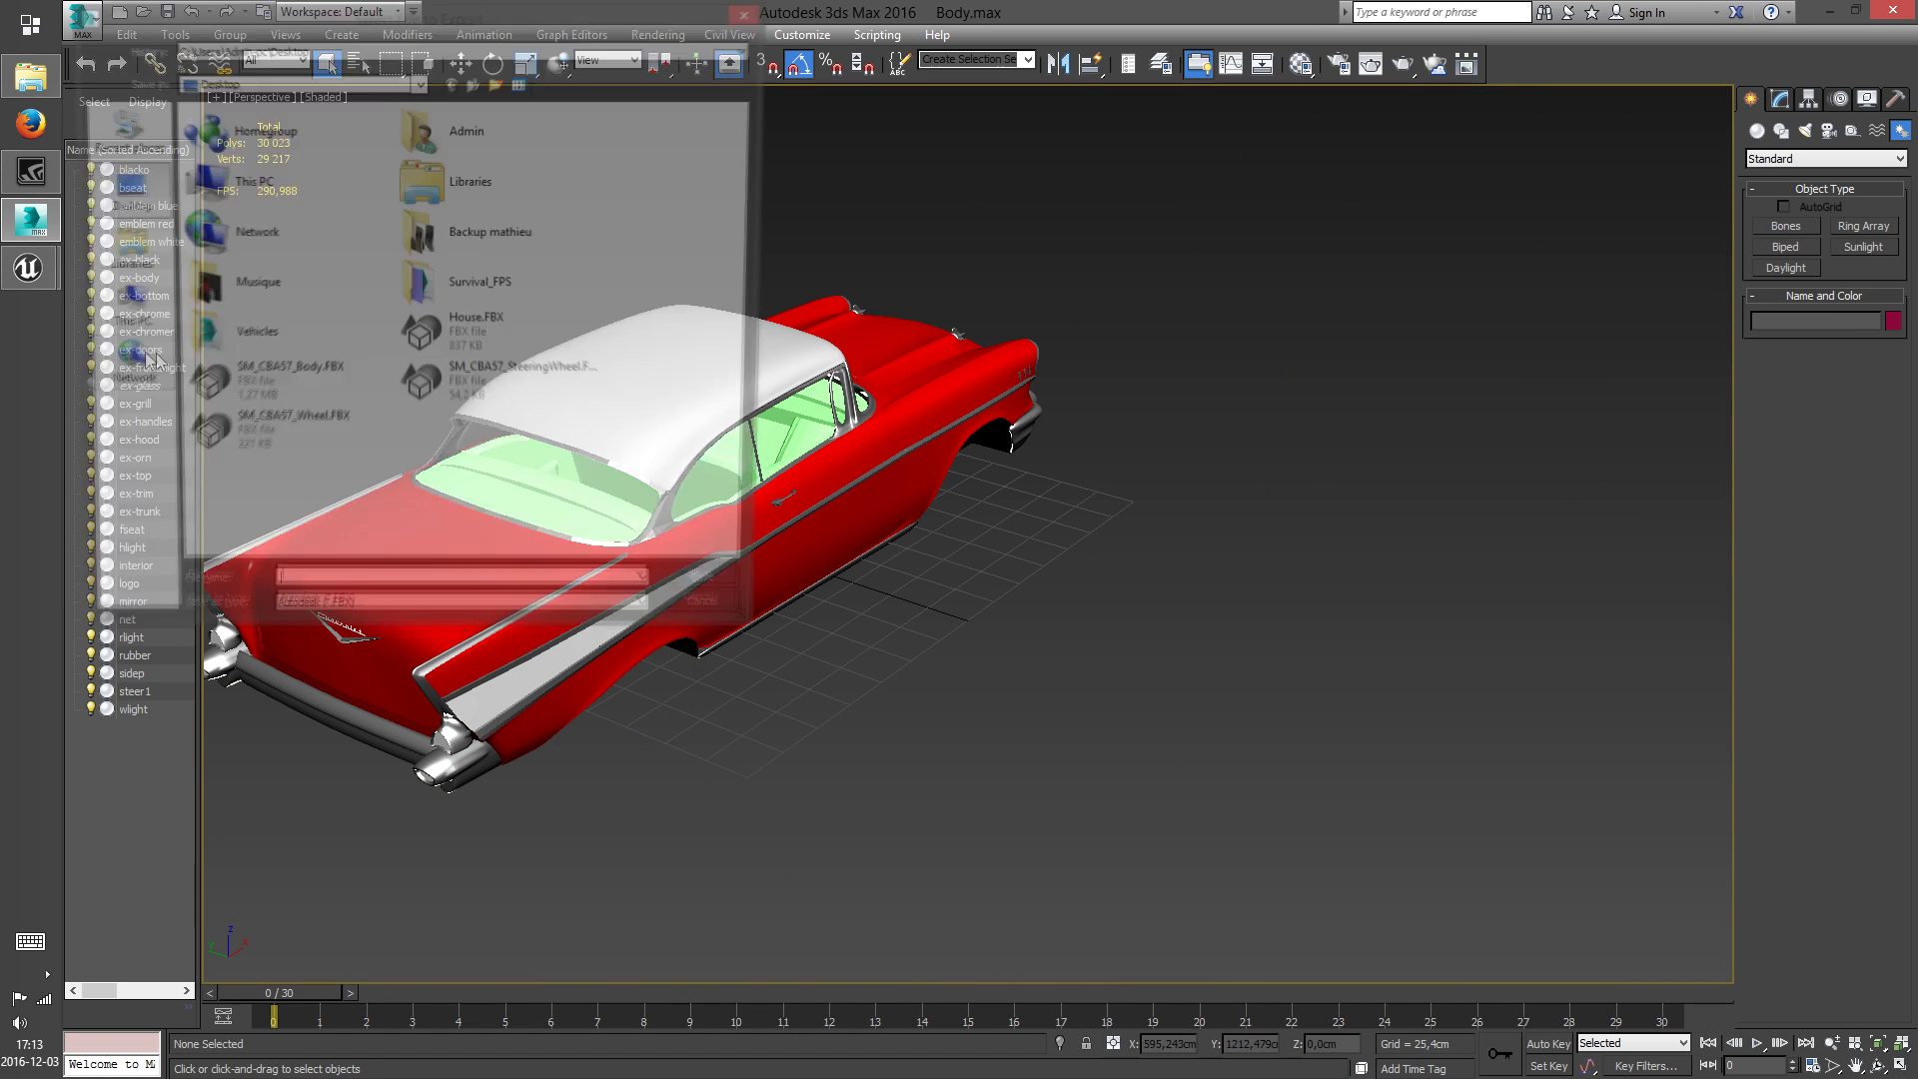
click(703, 601)
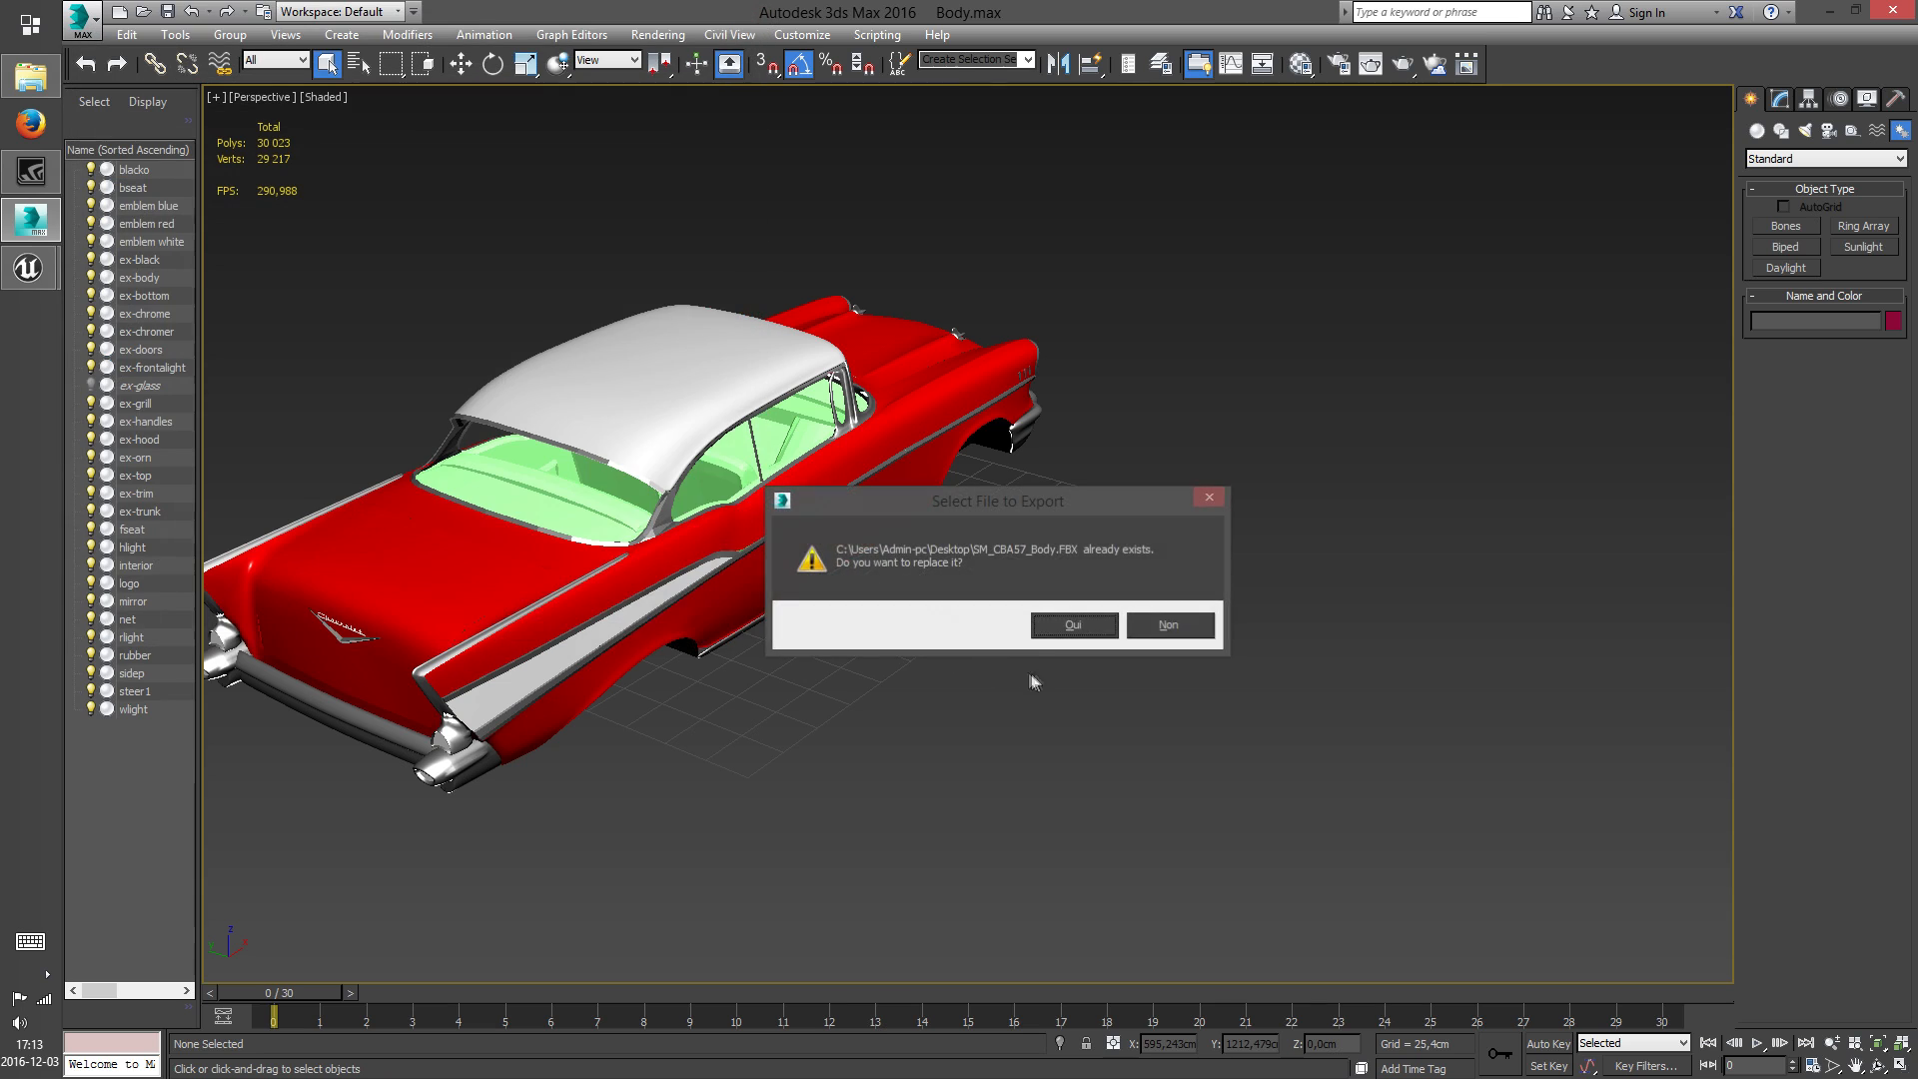
click(1044, 627)
click(1059, 793)
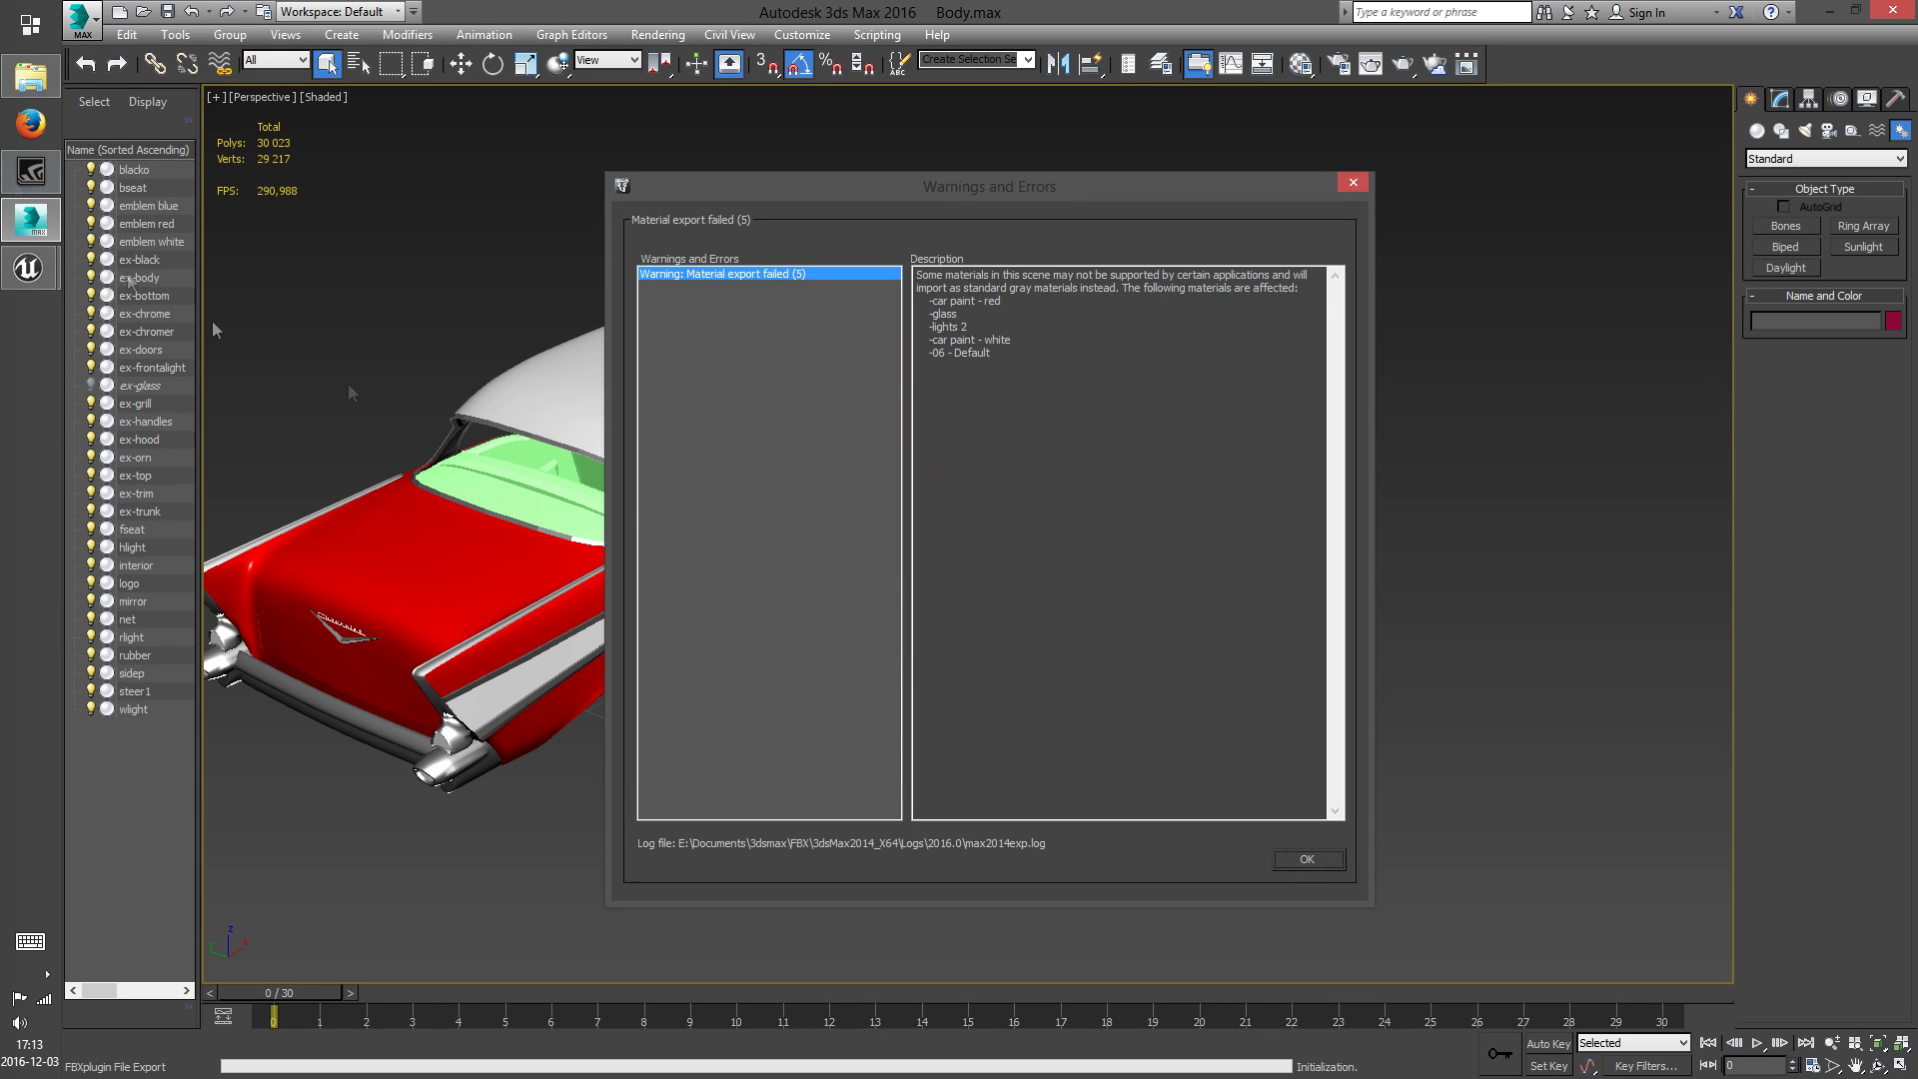
click(1299, 858)
Switch to Unreal Editor, save and close the open SM_CBA57_Body mesh editor, and reimport the mesh from the content browser
mouse_move(40, 284)
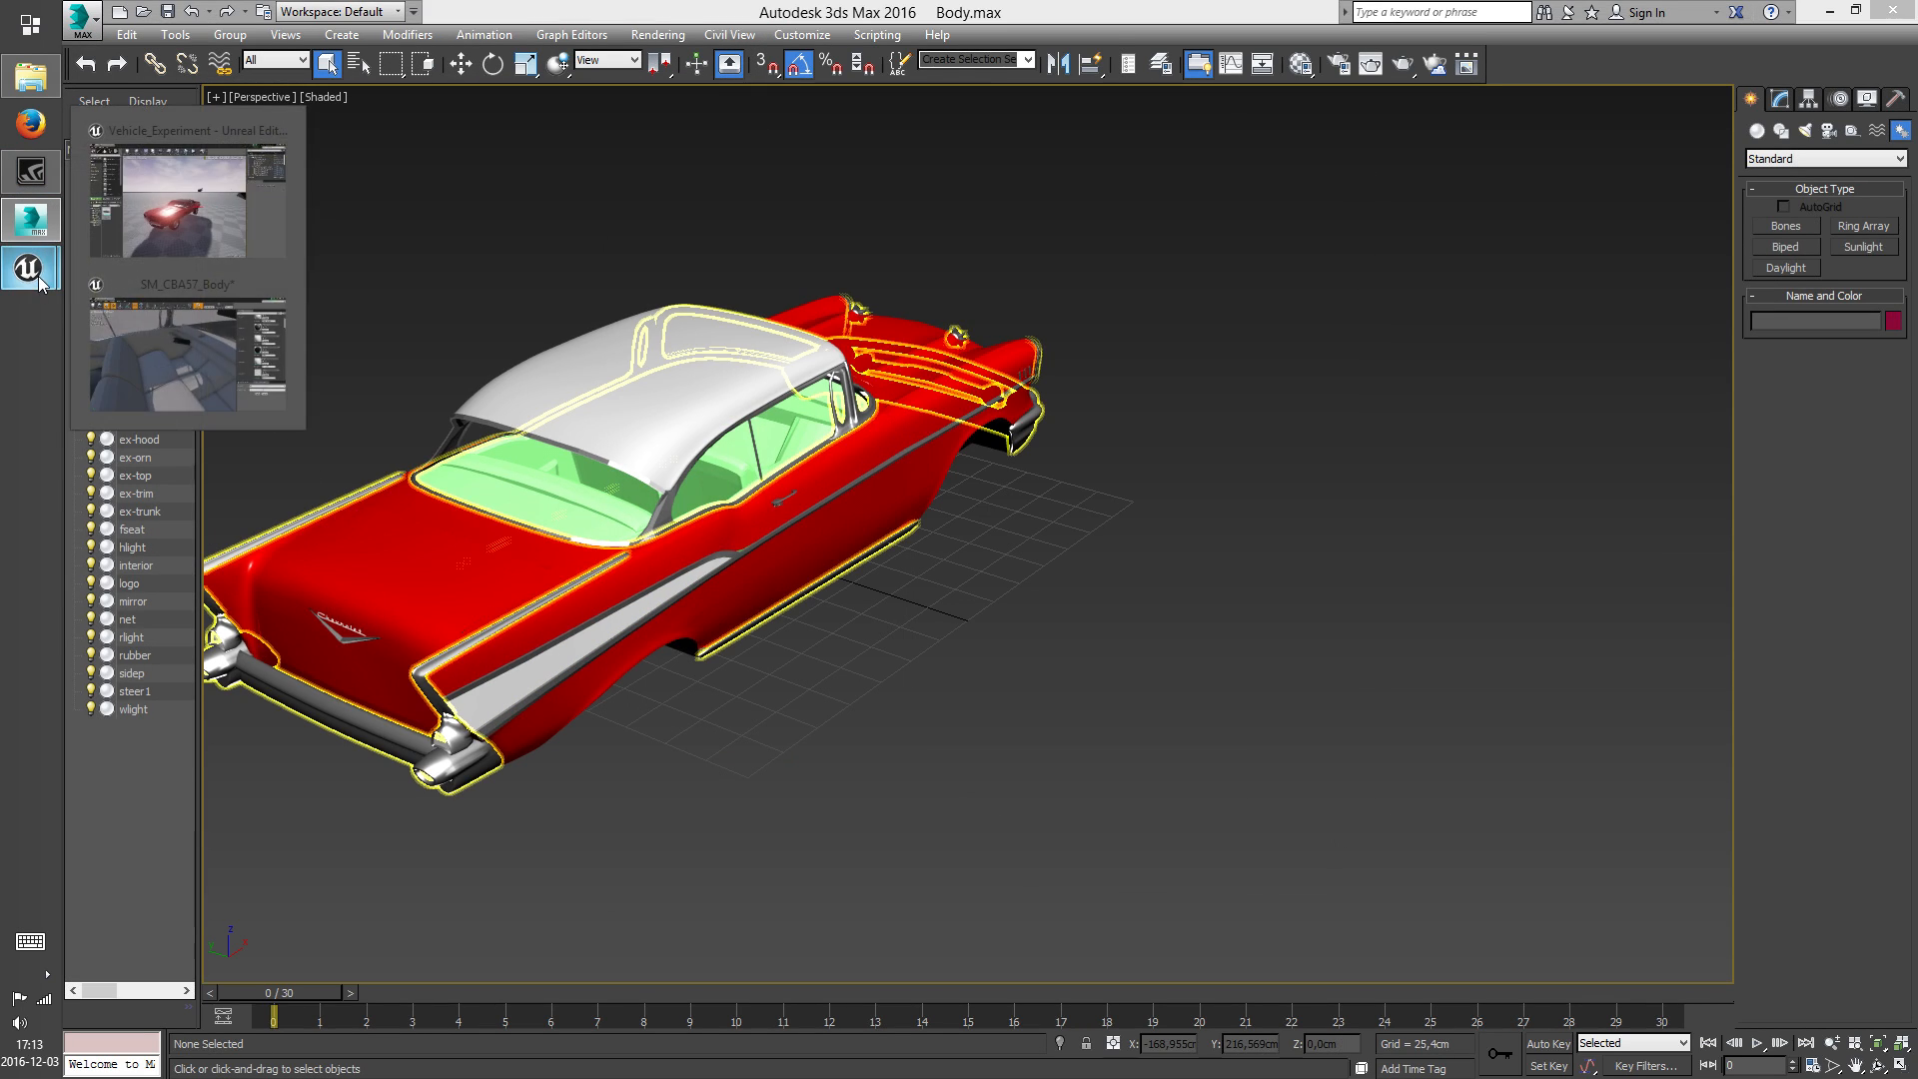
click(195, 350)
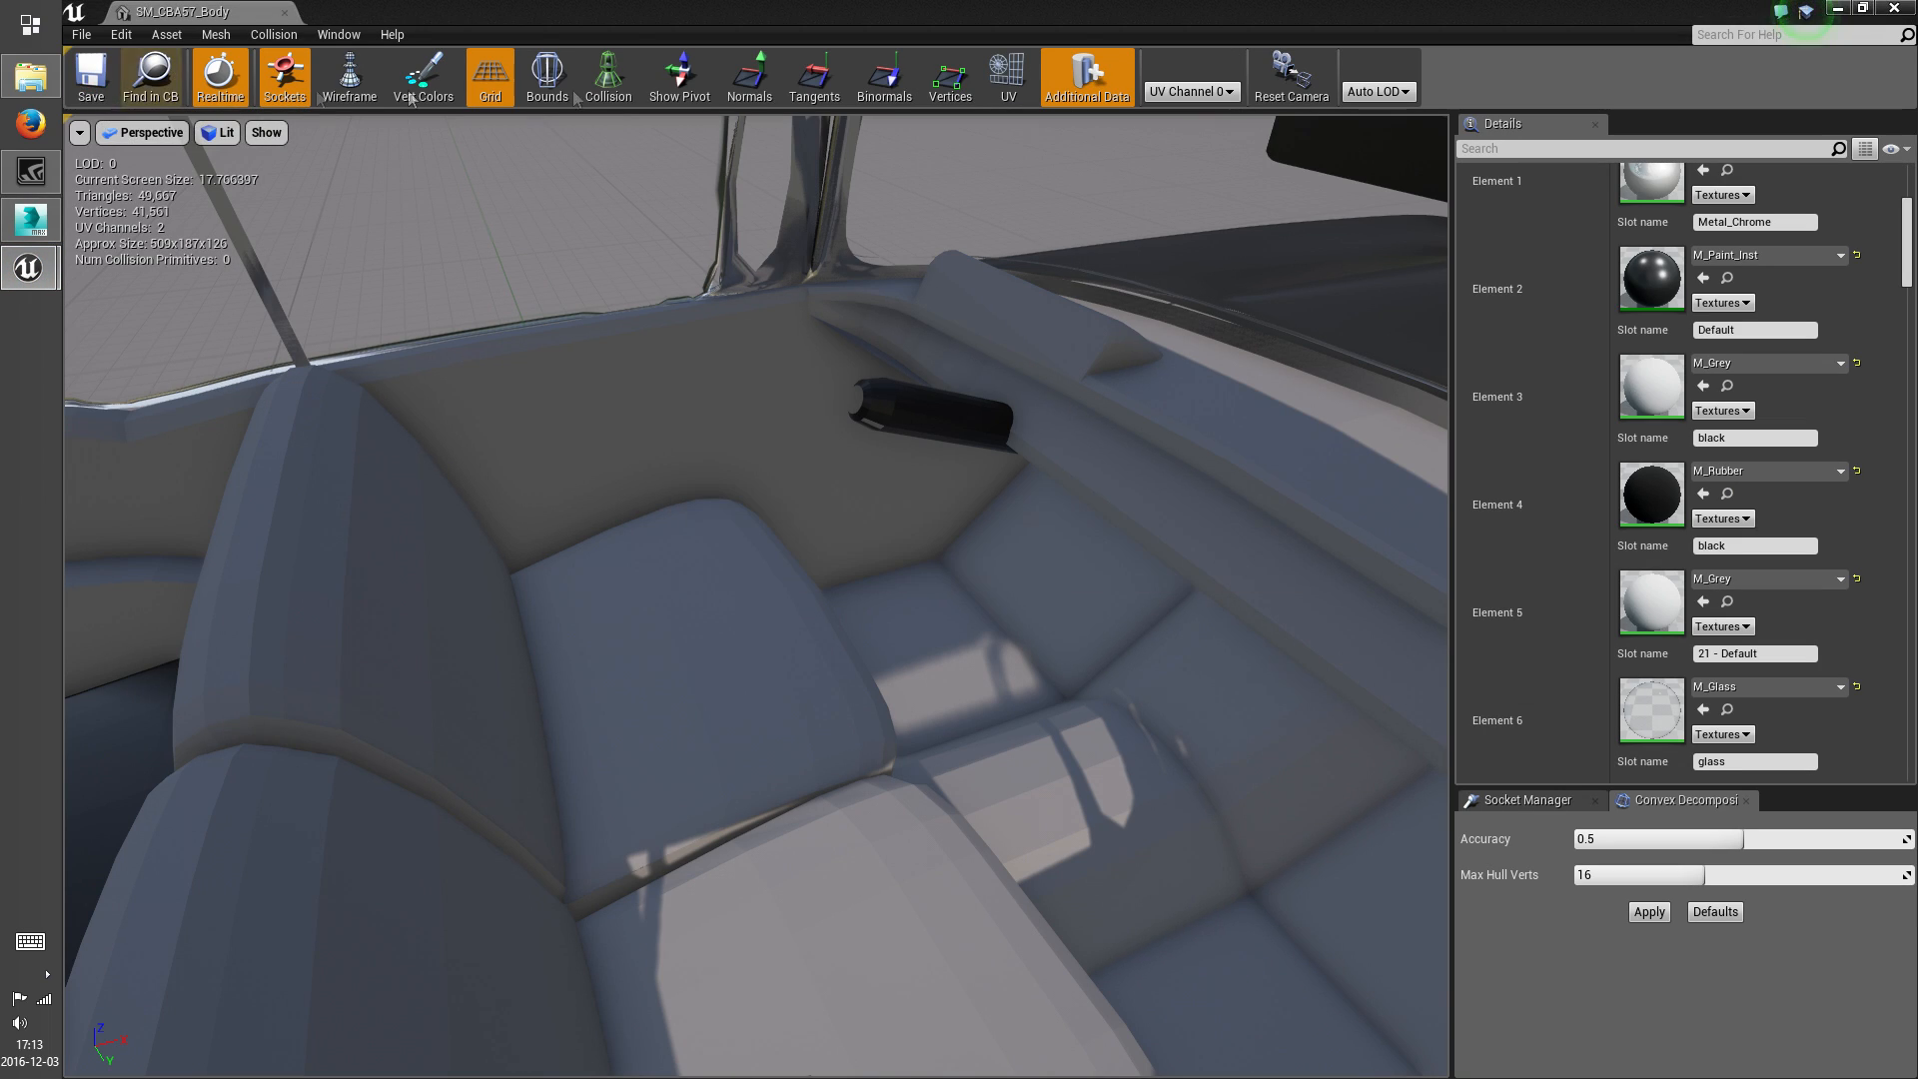
click(1894, 10)
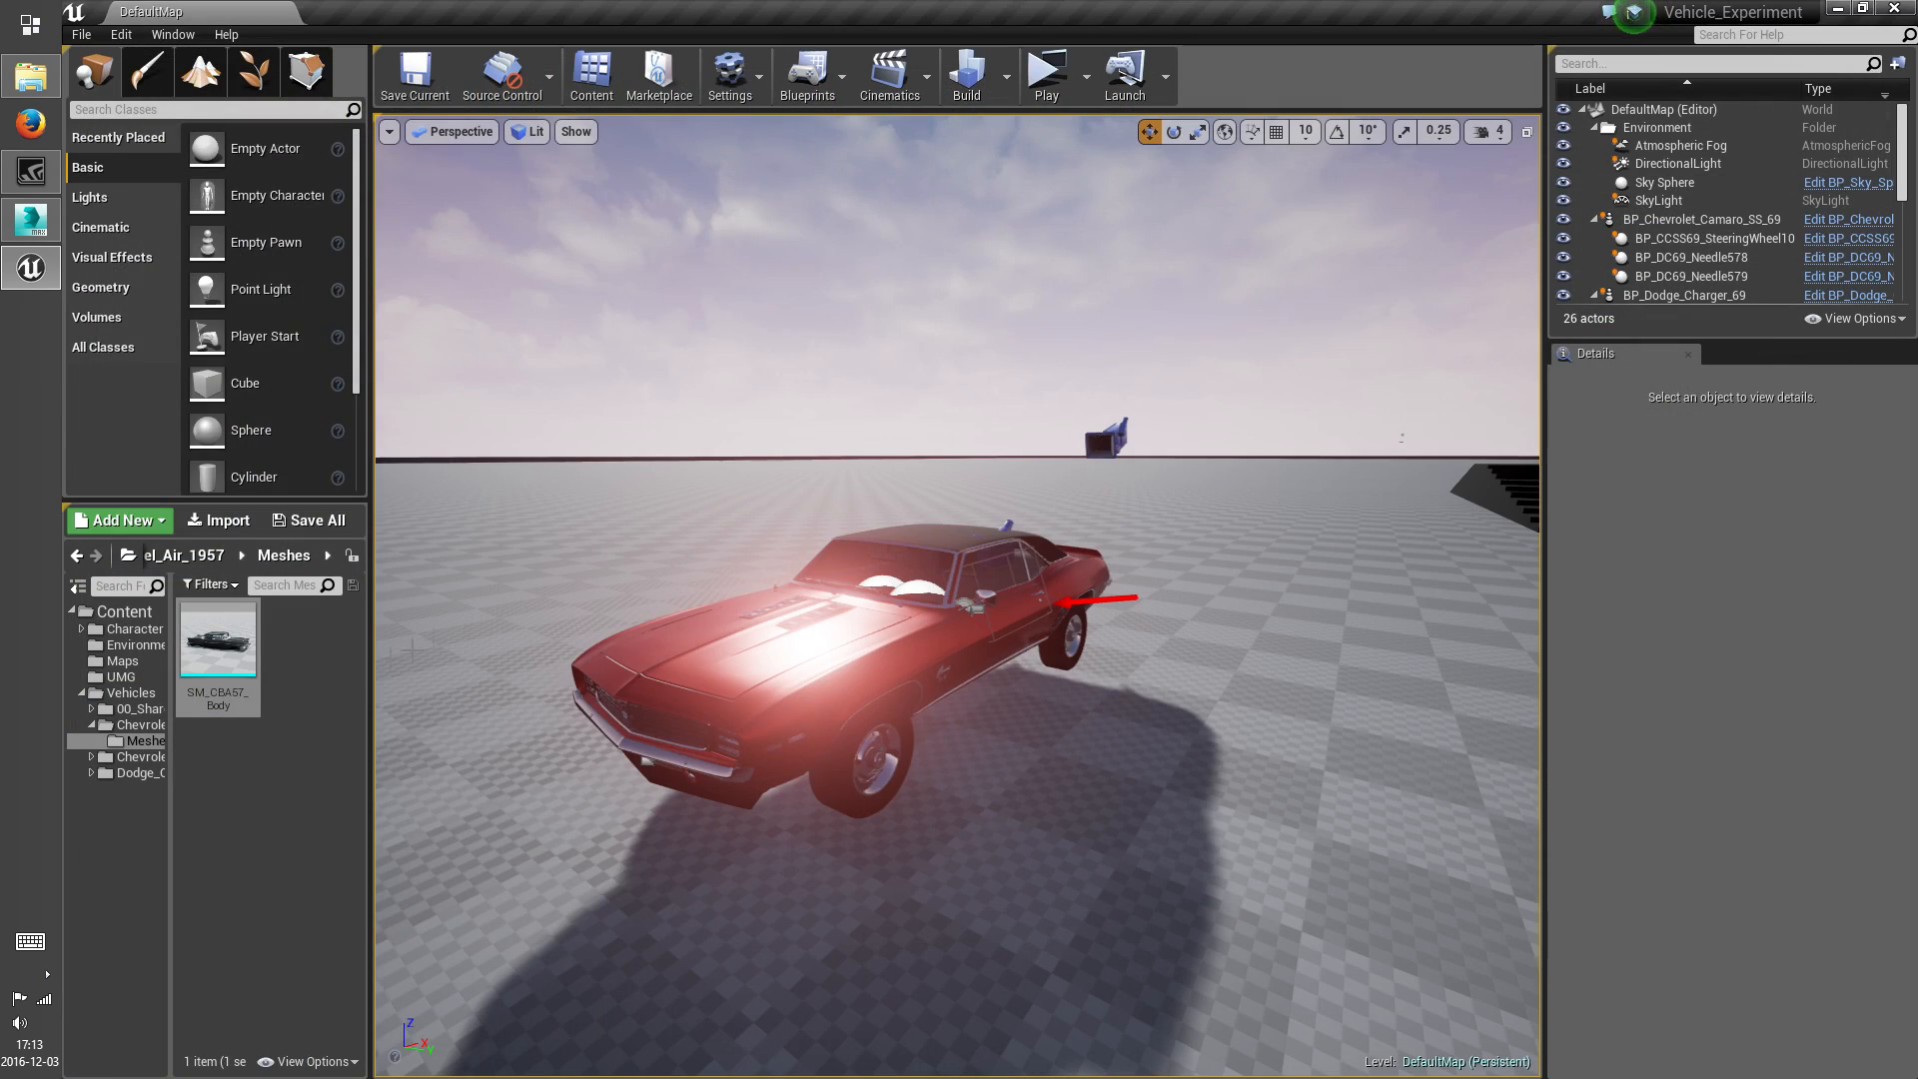
right_click(238, 654)
click(307, 189)
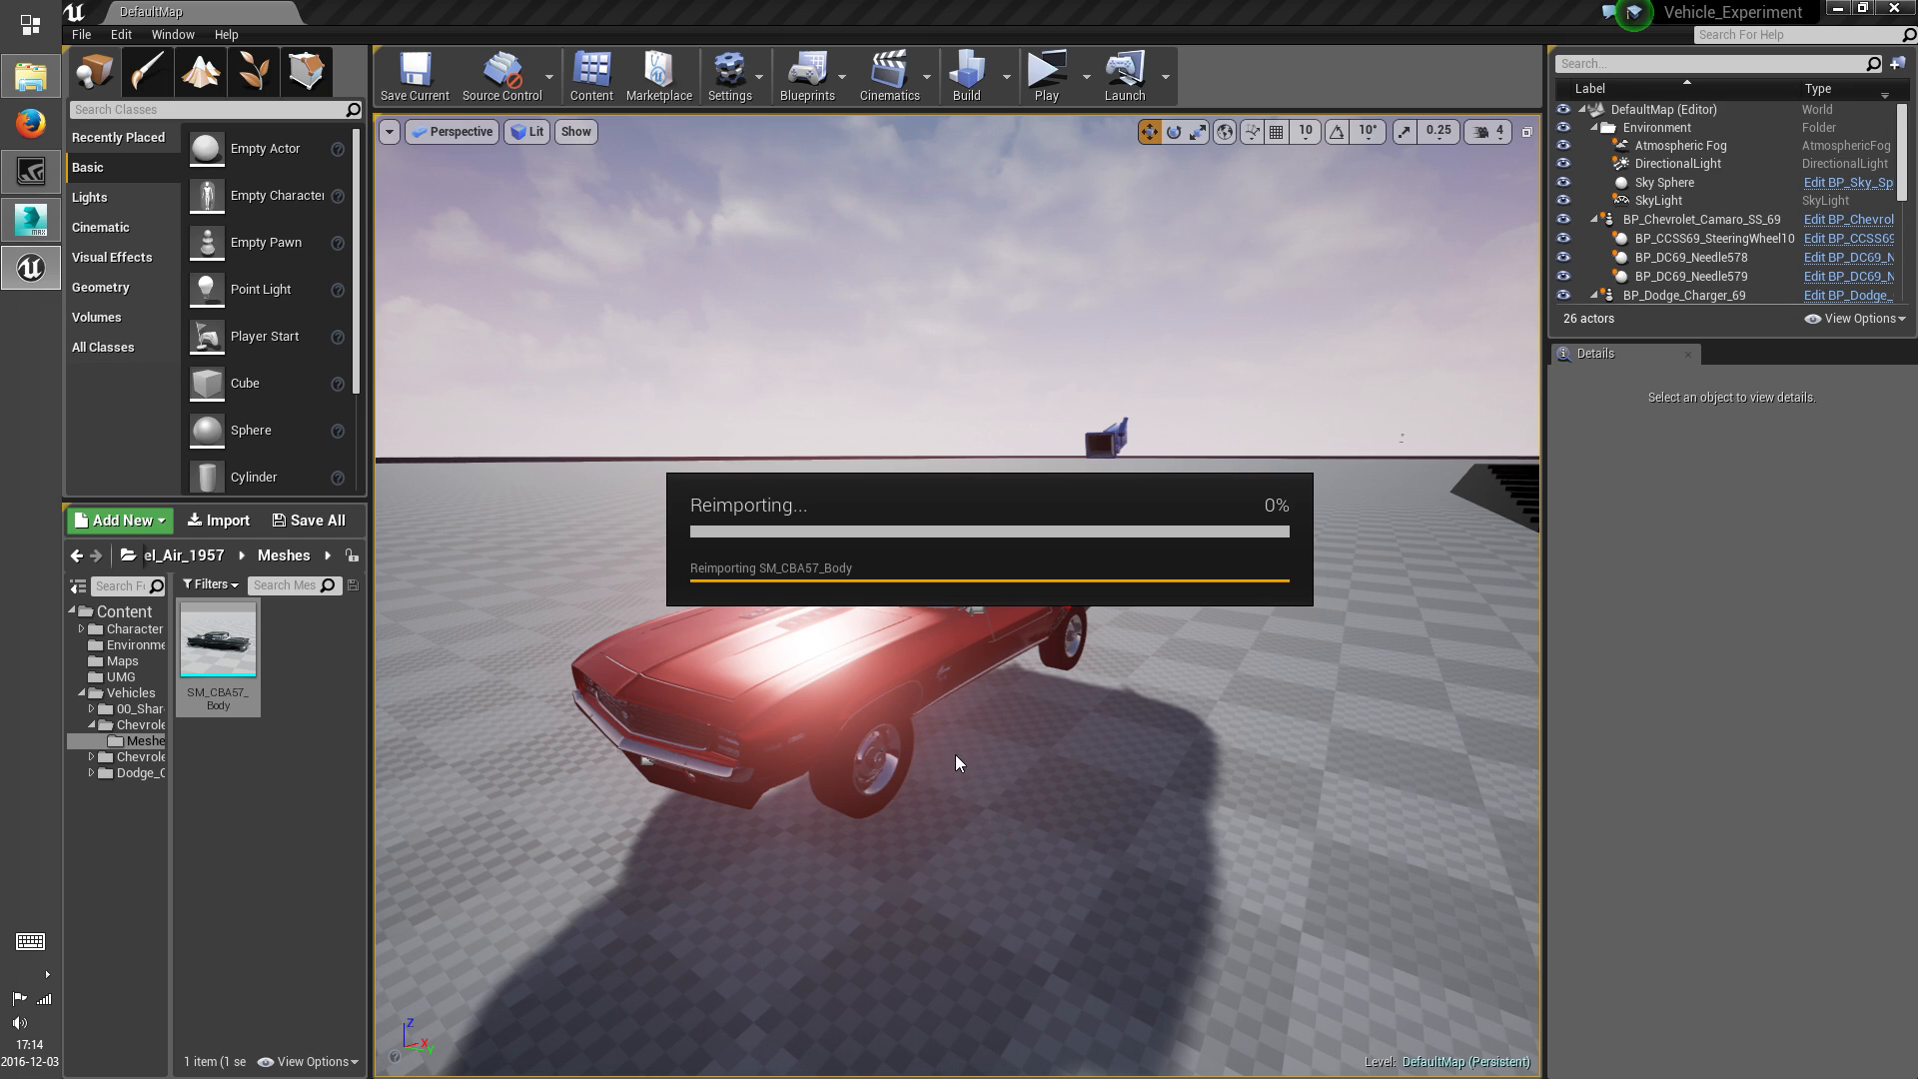
Open the reimported SM_CBA57_Body mesh to inspect its cabin and exterior, and save and close it
click(230, 668)
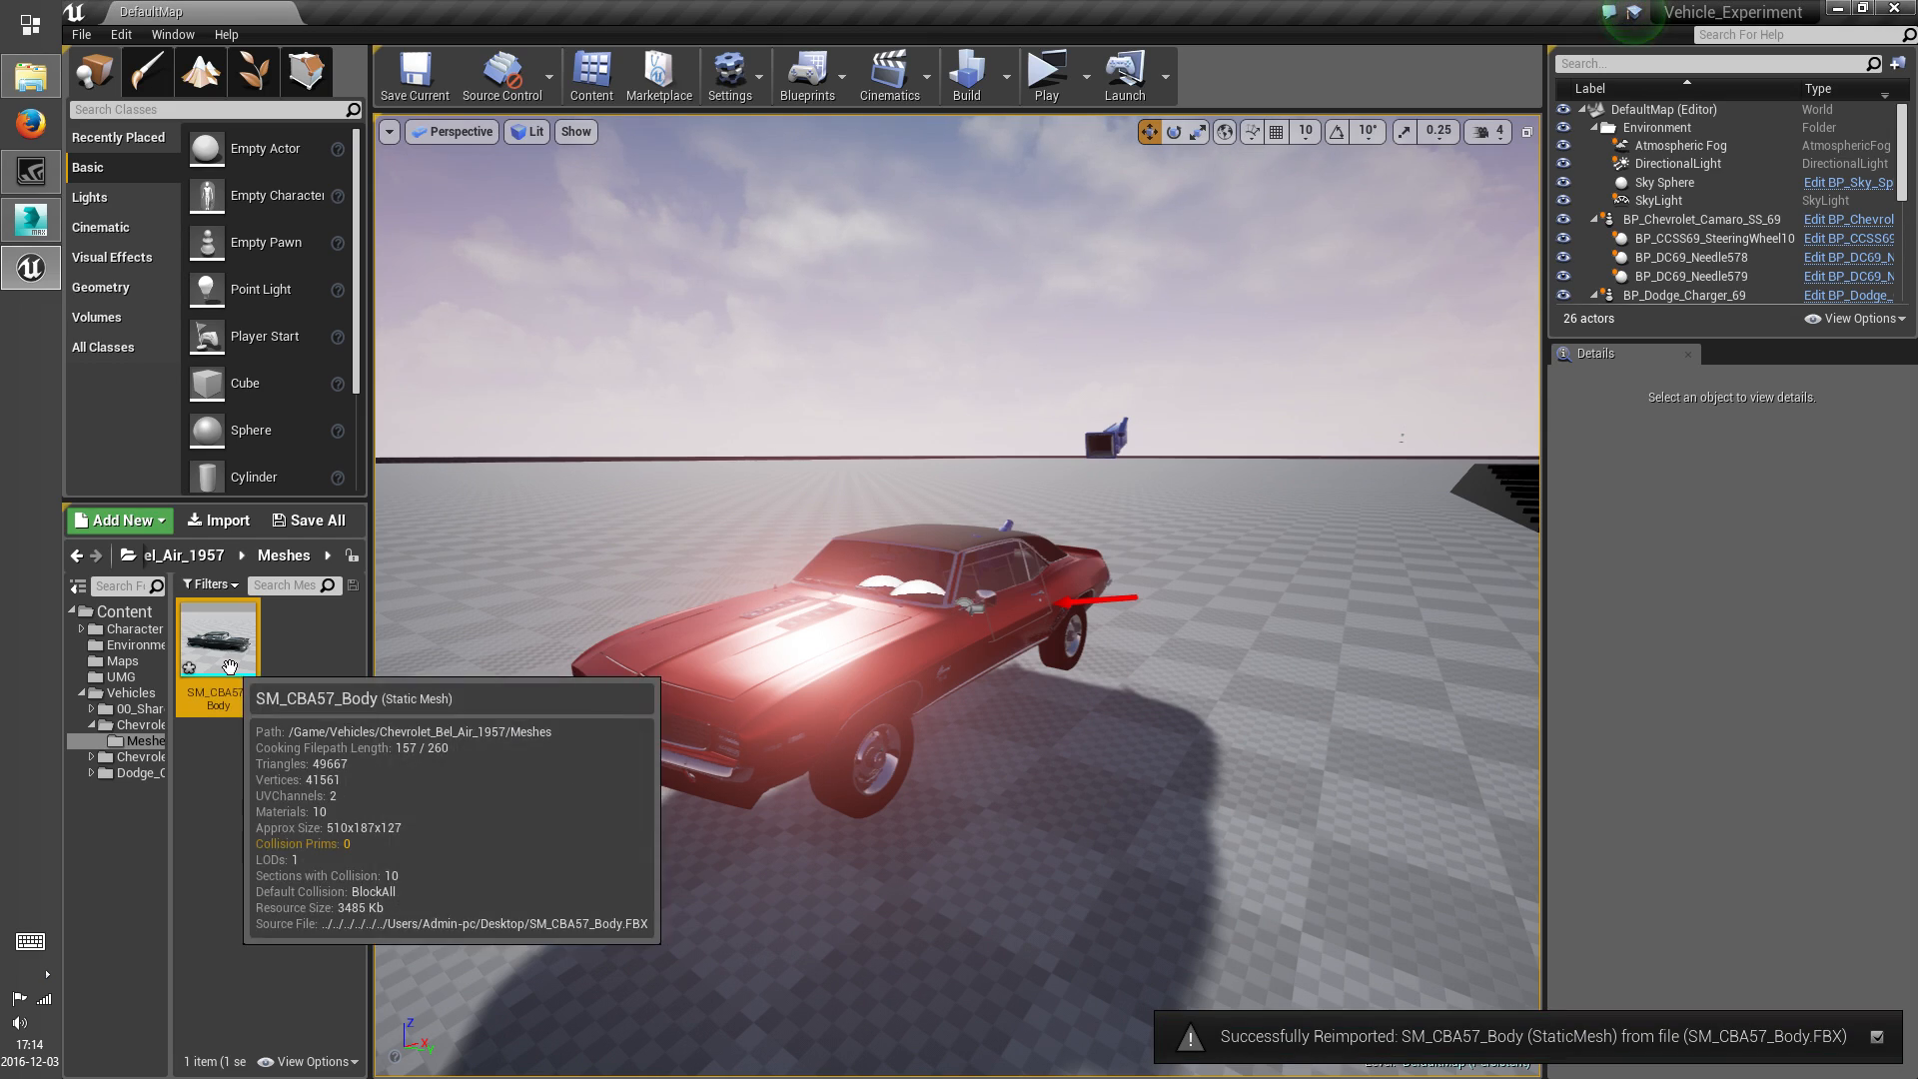
double_click(230, 668)
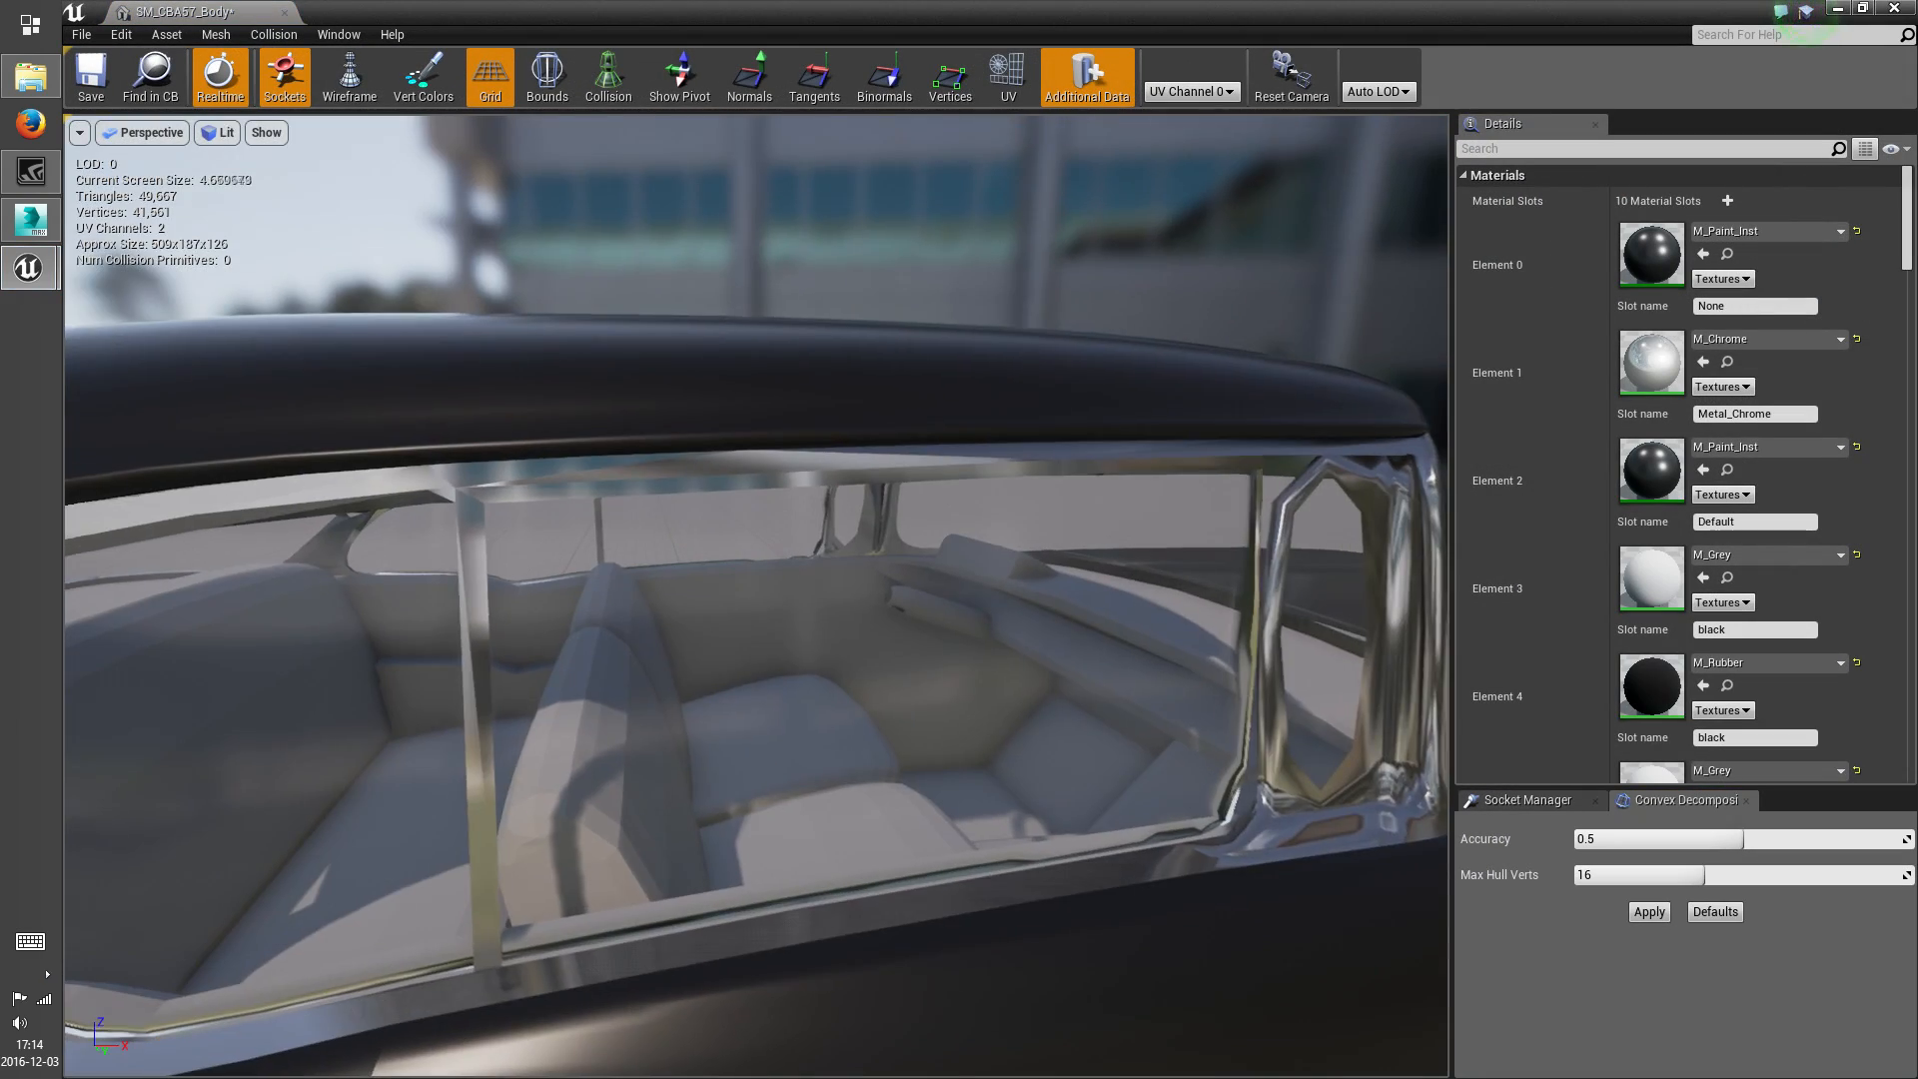
right_drag(756, 595, 284, 719)
right_drag(959, 710, 825, 692)
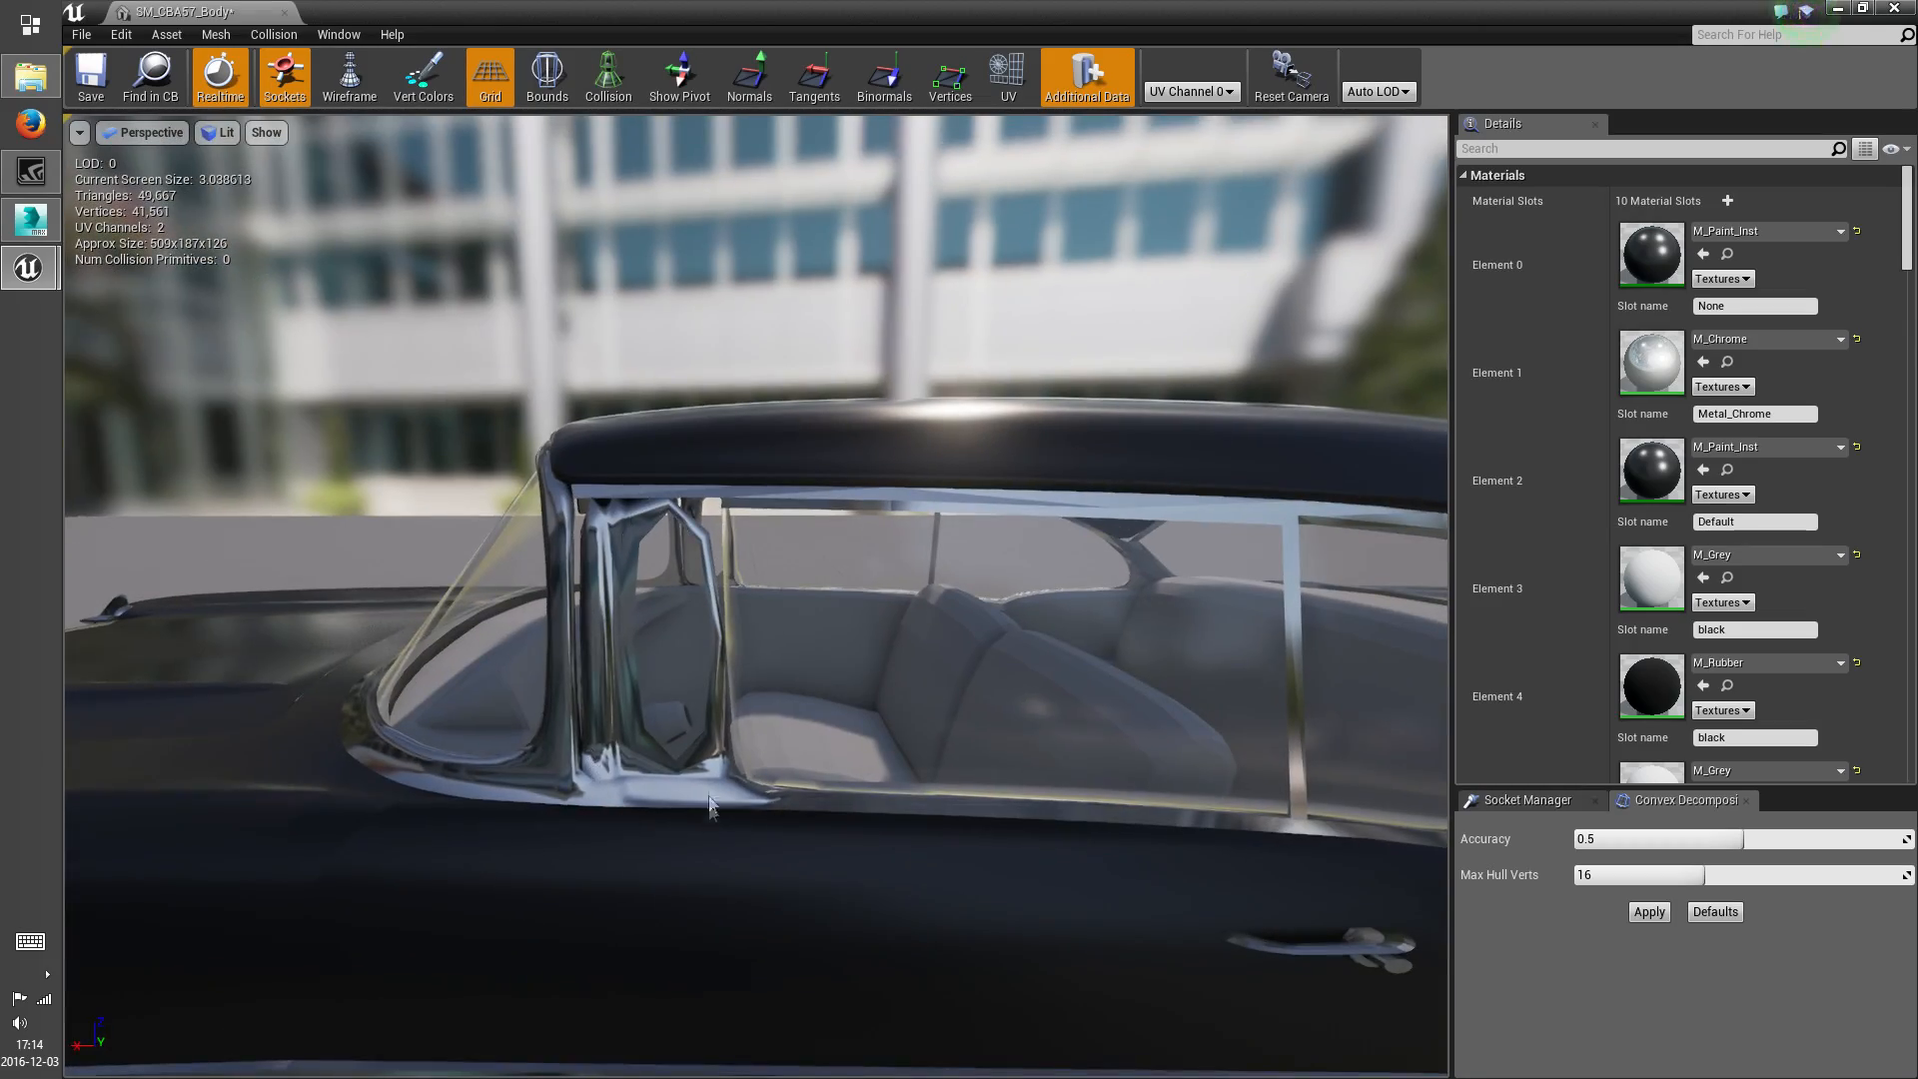
right_drag(709, 793, 1149, 815)
alt+drag(1149, 814, 1424, 812)
right_drag(1424, 811, 599, 769)
right_drag(339, 190, 245, 208)
click(91, 84)
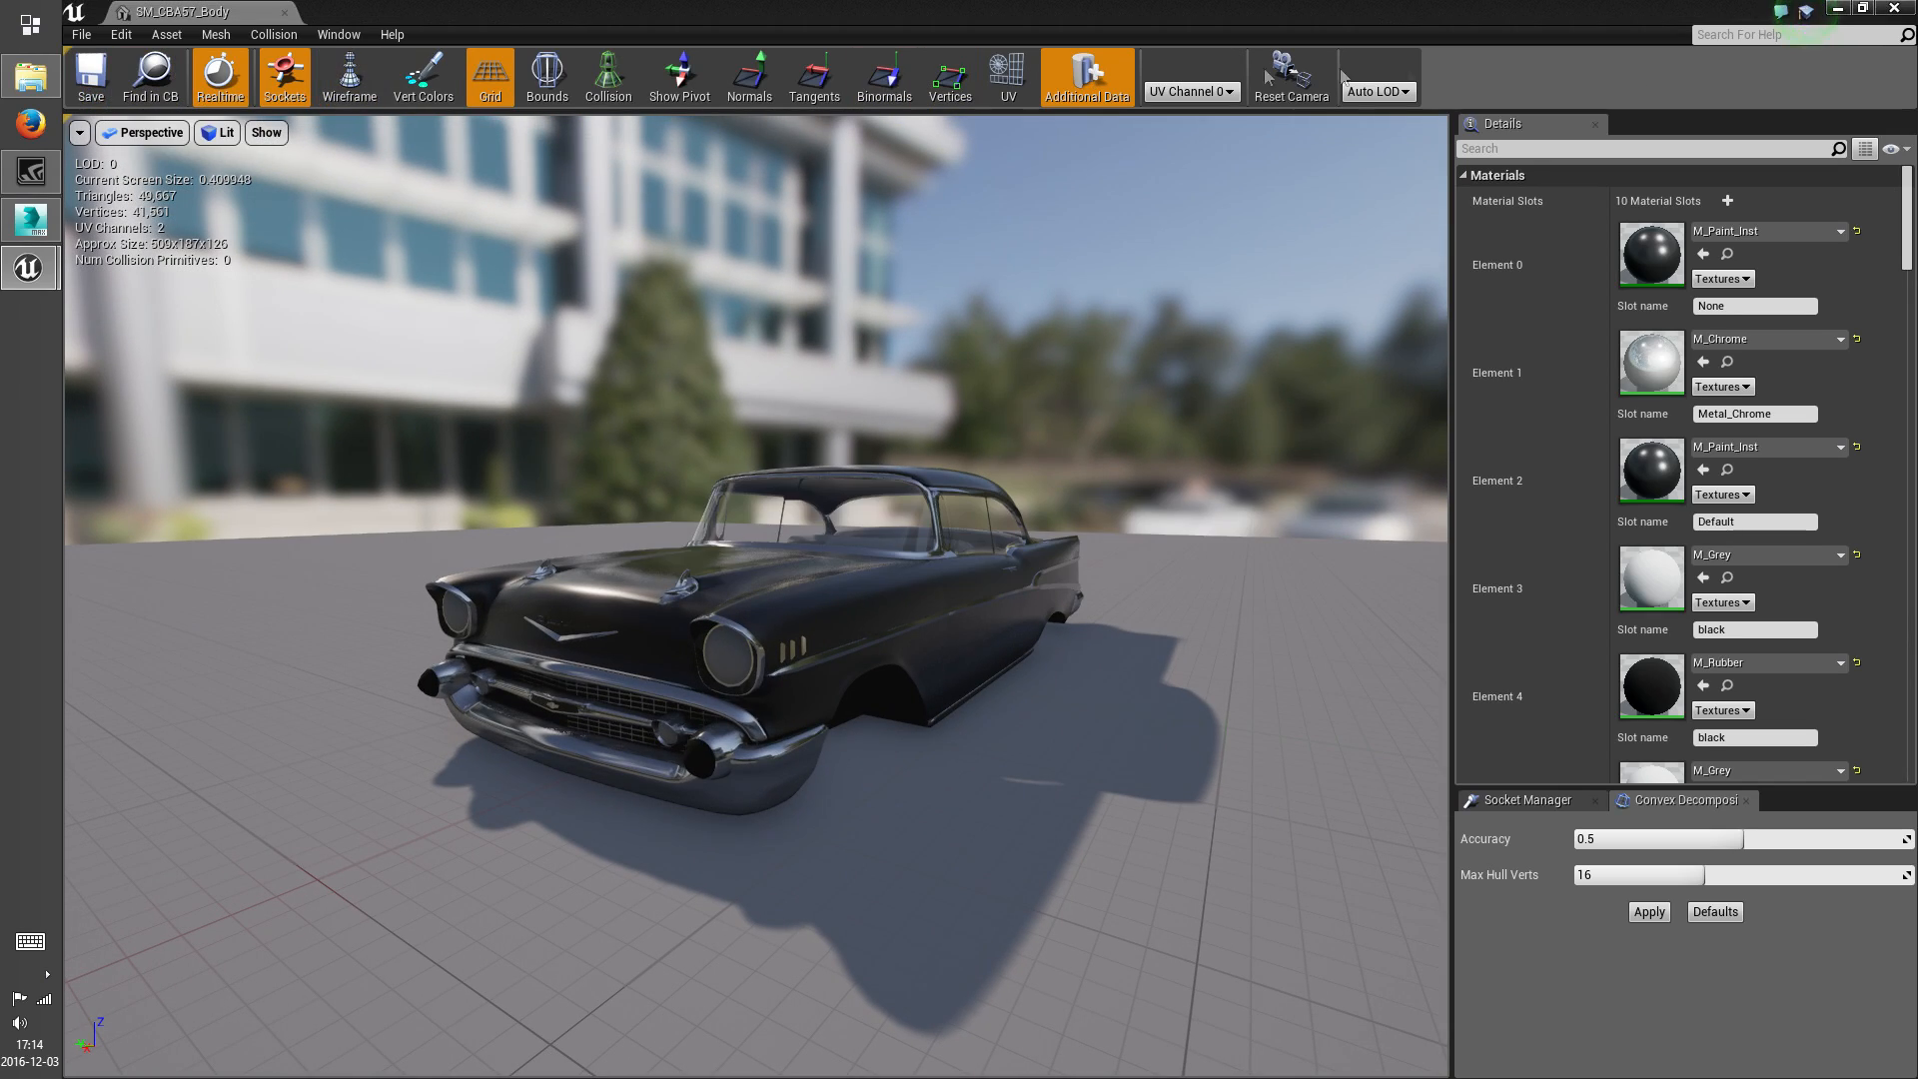
click(1897, 8)
Import SM_CBA57_Wheel.FBX from the desktop into the Bel Air Meshes folder as a skeletal mesh using the Skel_Wheels skeleton
right_drag(646, 763, 917, 834)
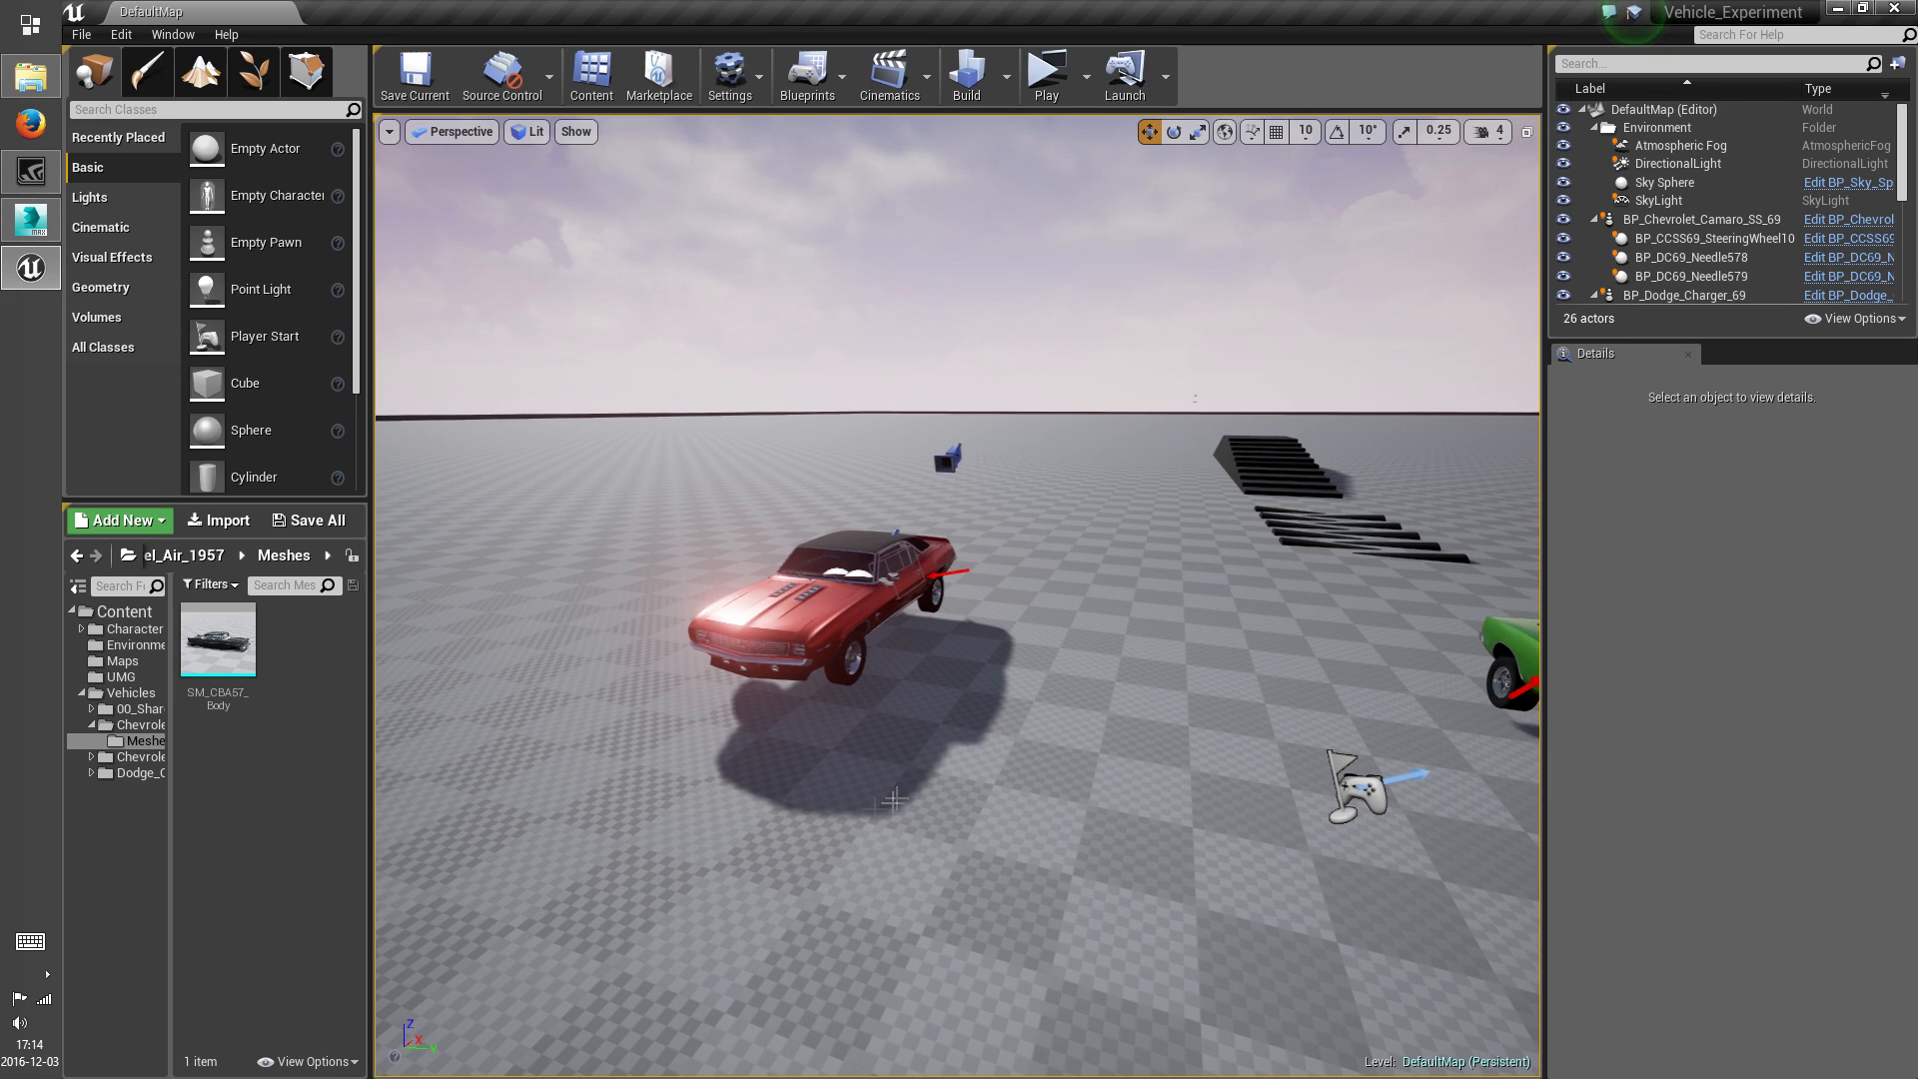
click(221, 521)
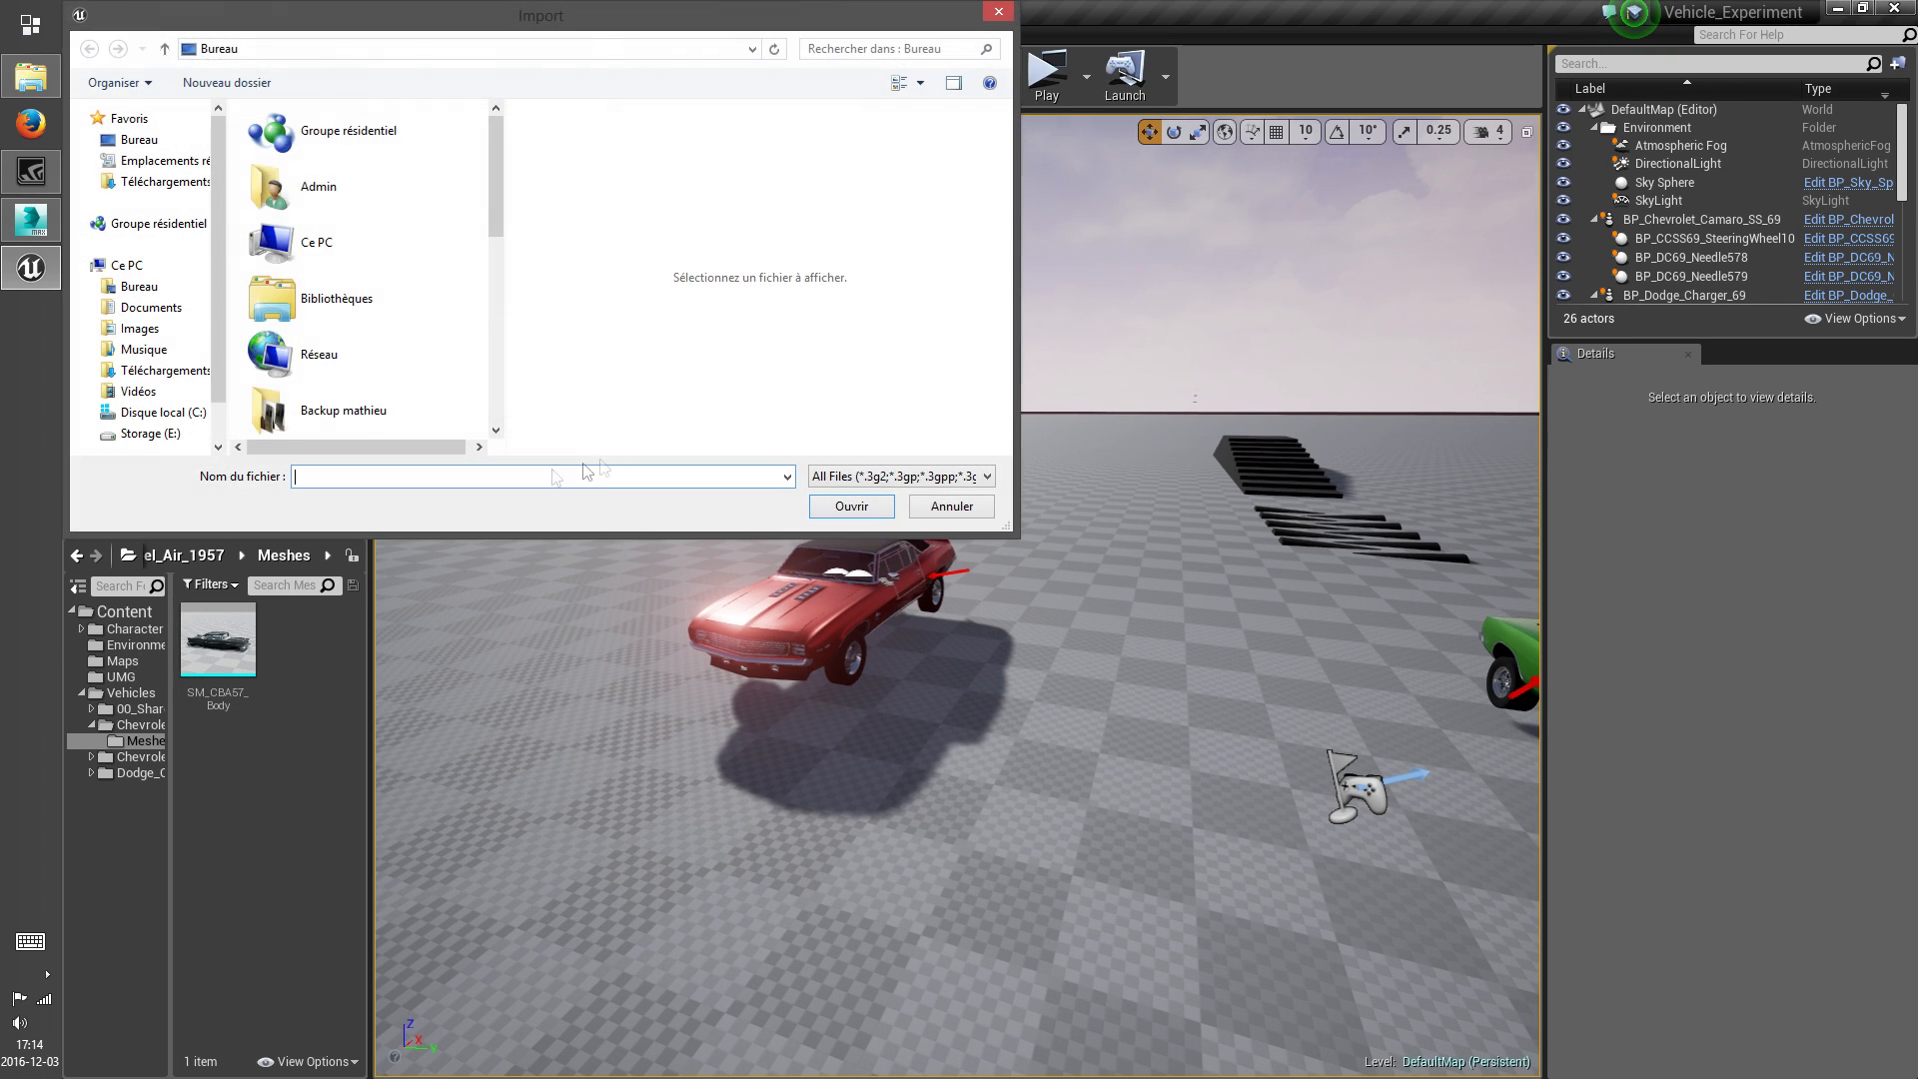
drag(499, 200, 513, 384)
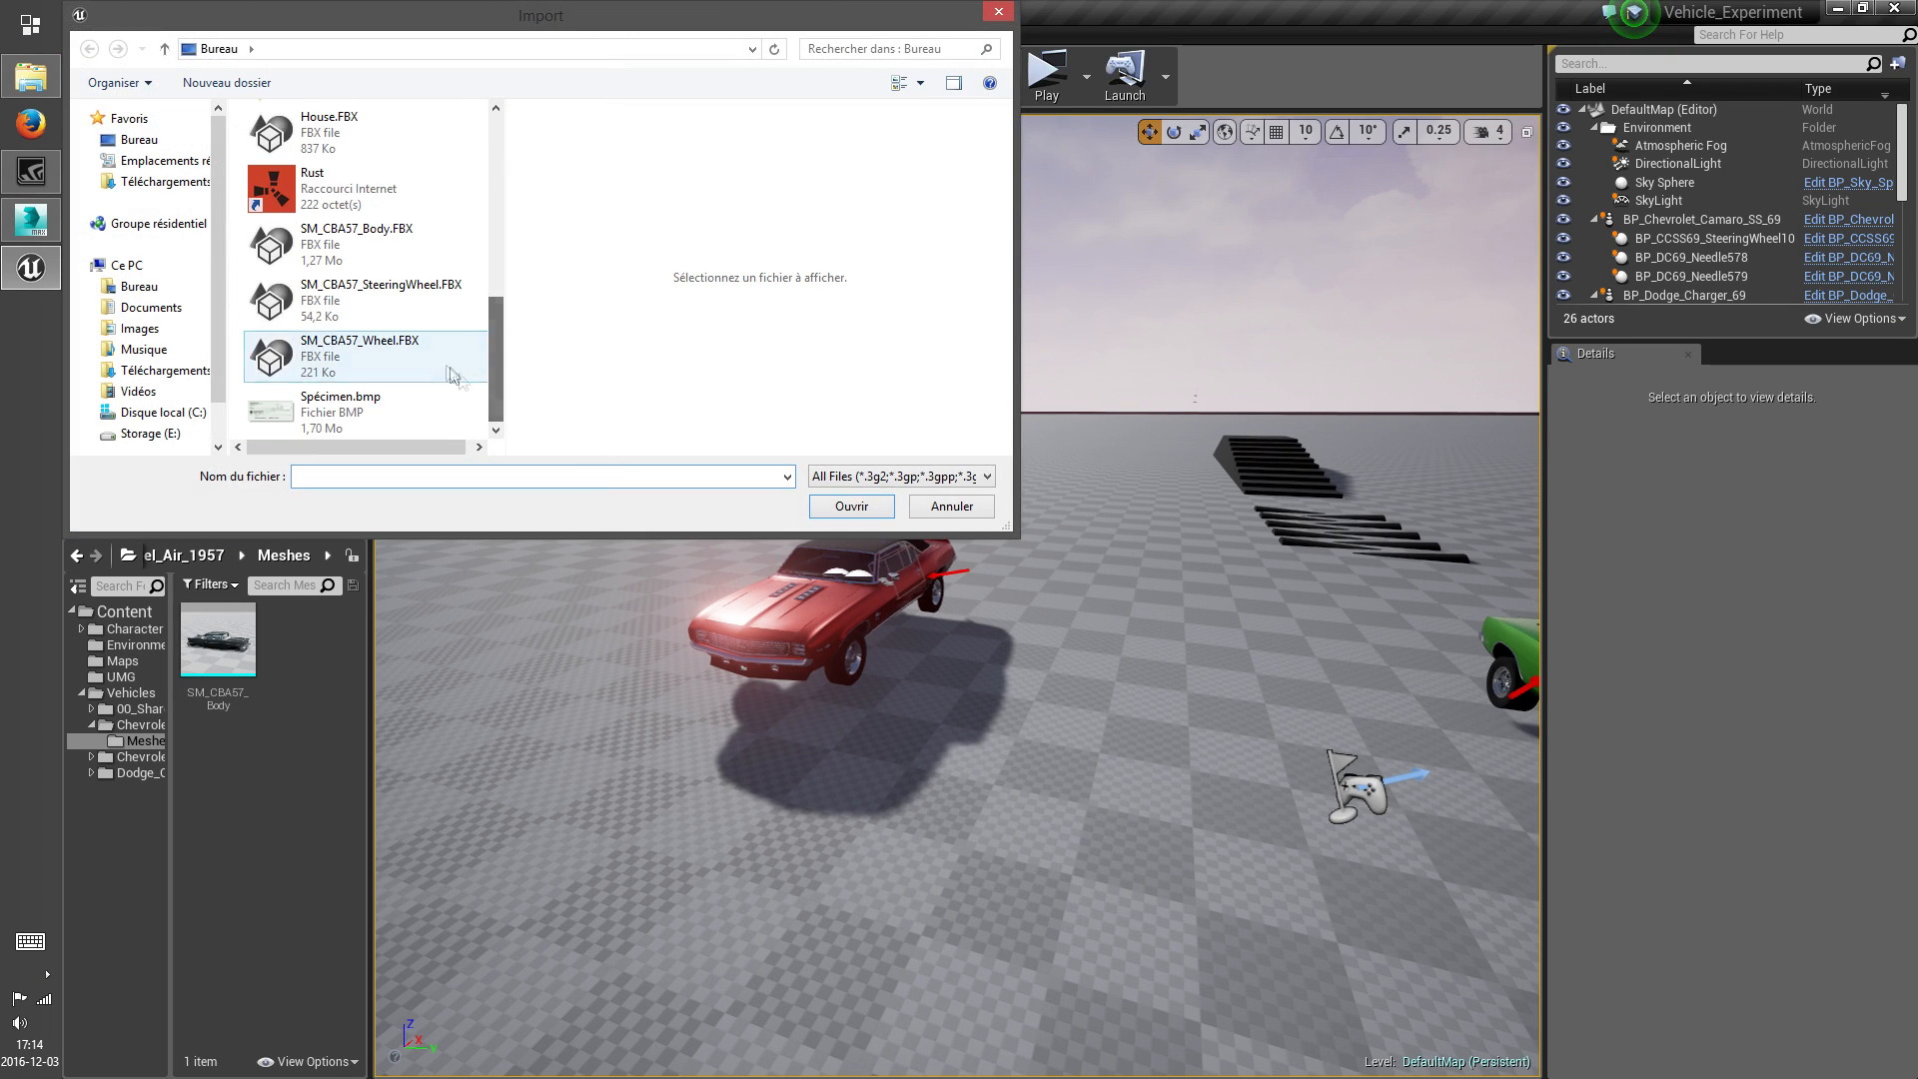
click(852, 508)
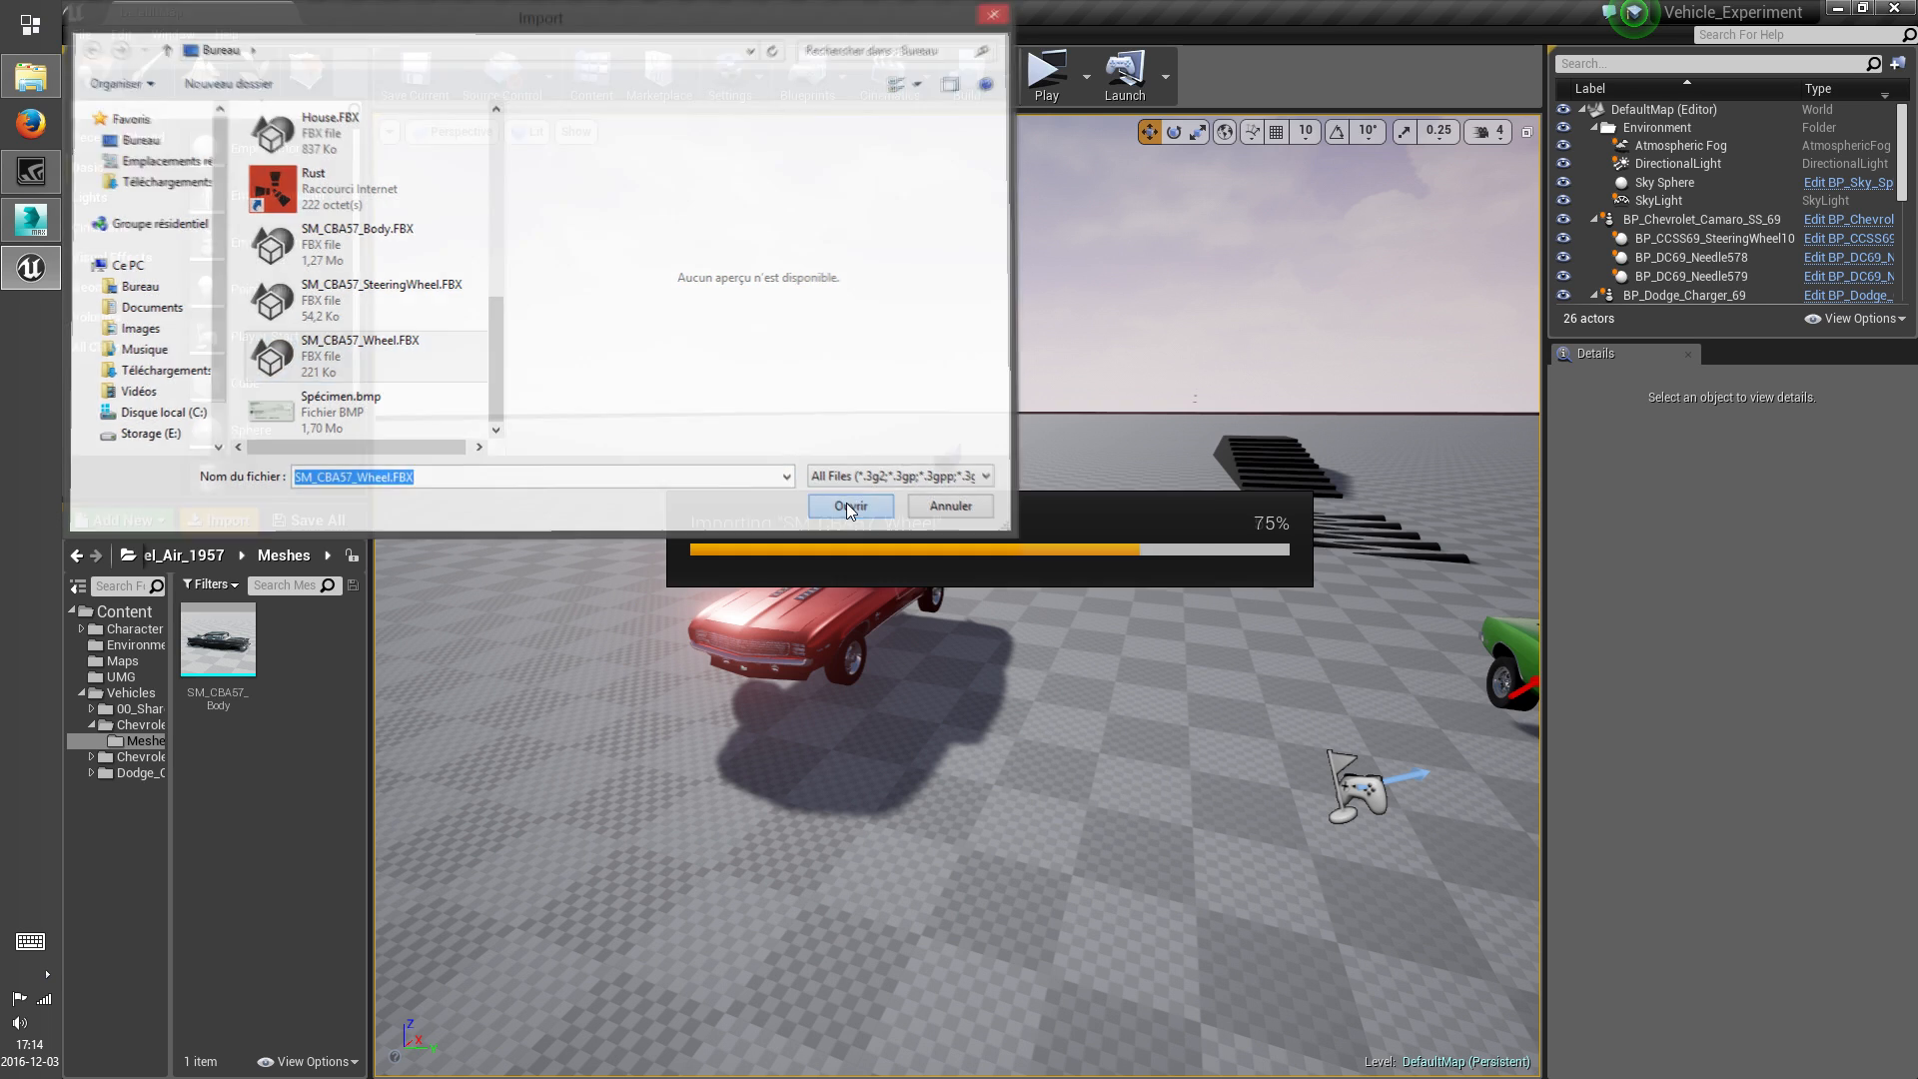
drag(1033, 483, 1056, 285)
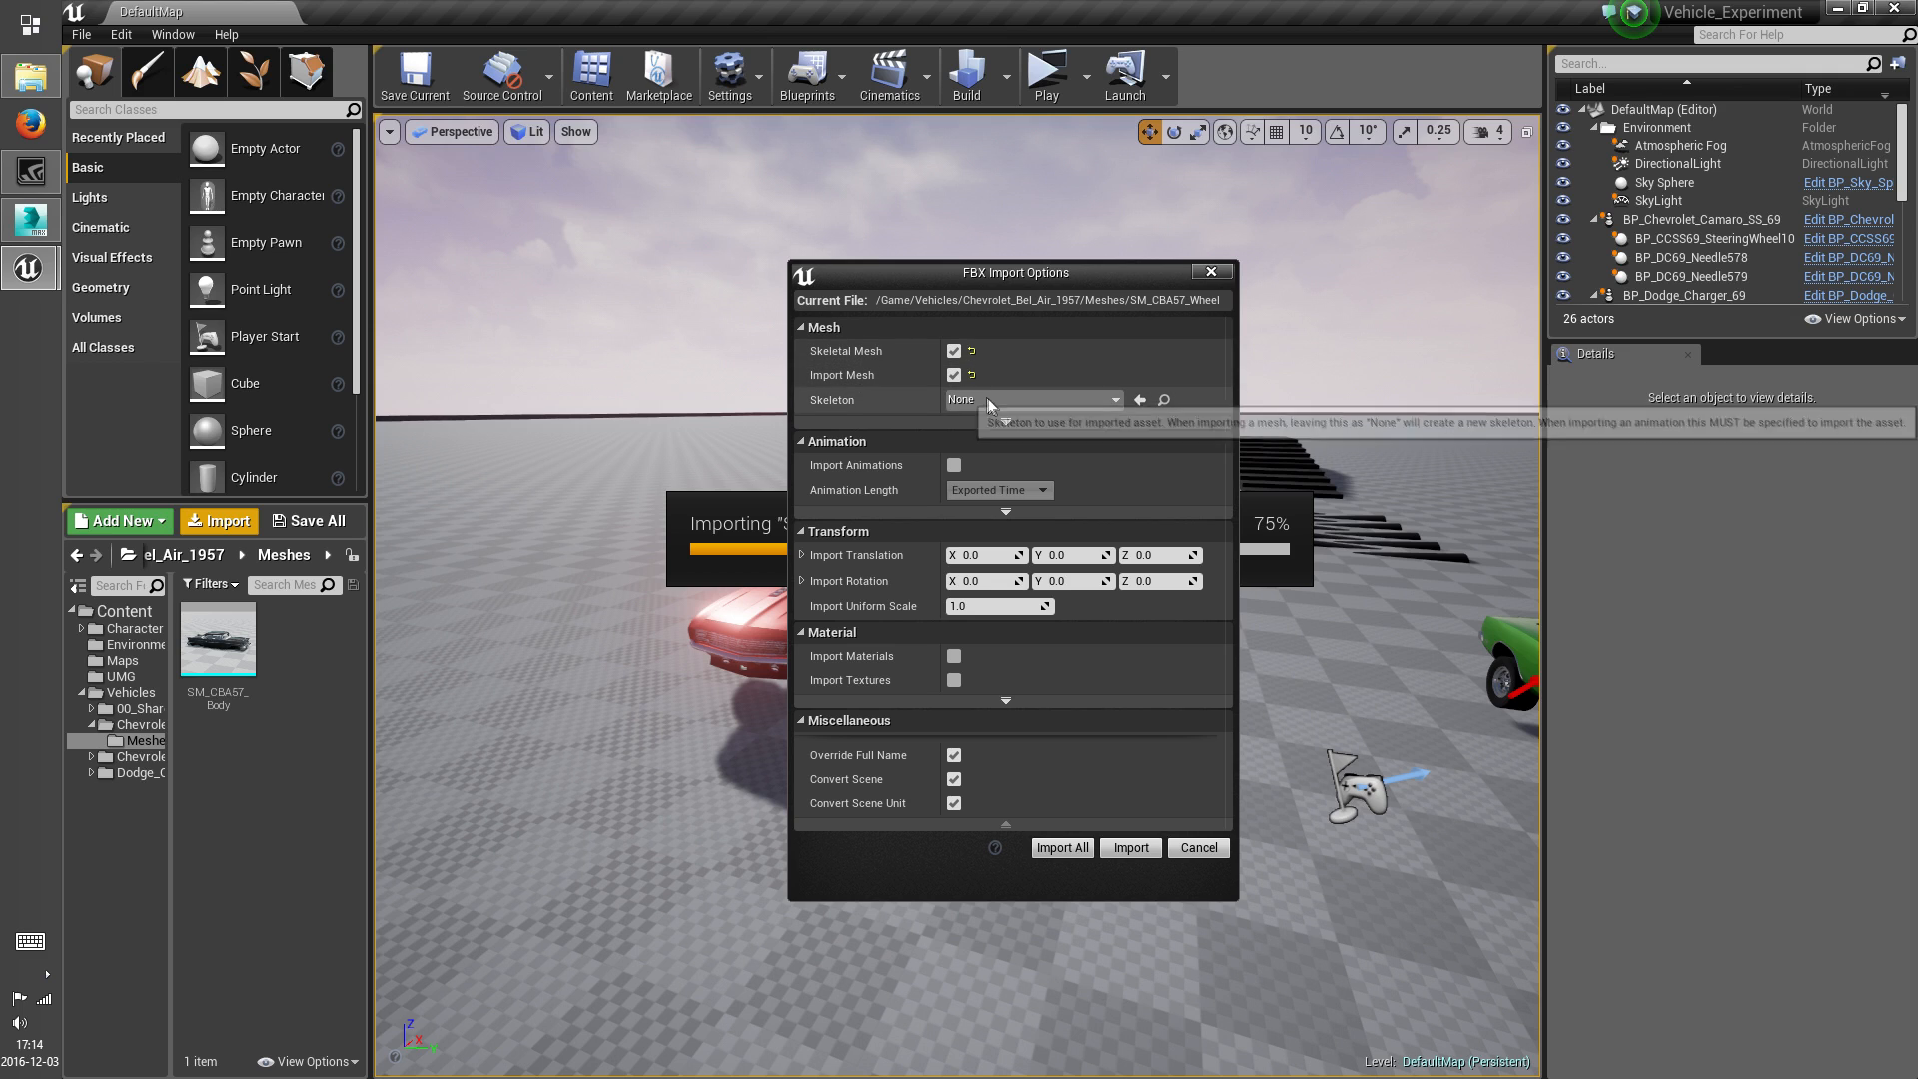
click(1031, 399)
click(1021, 562)
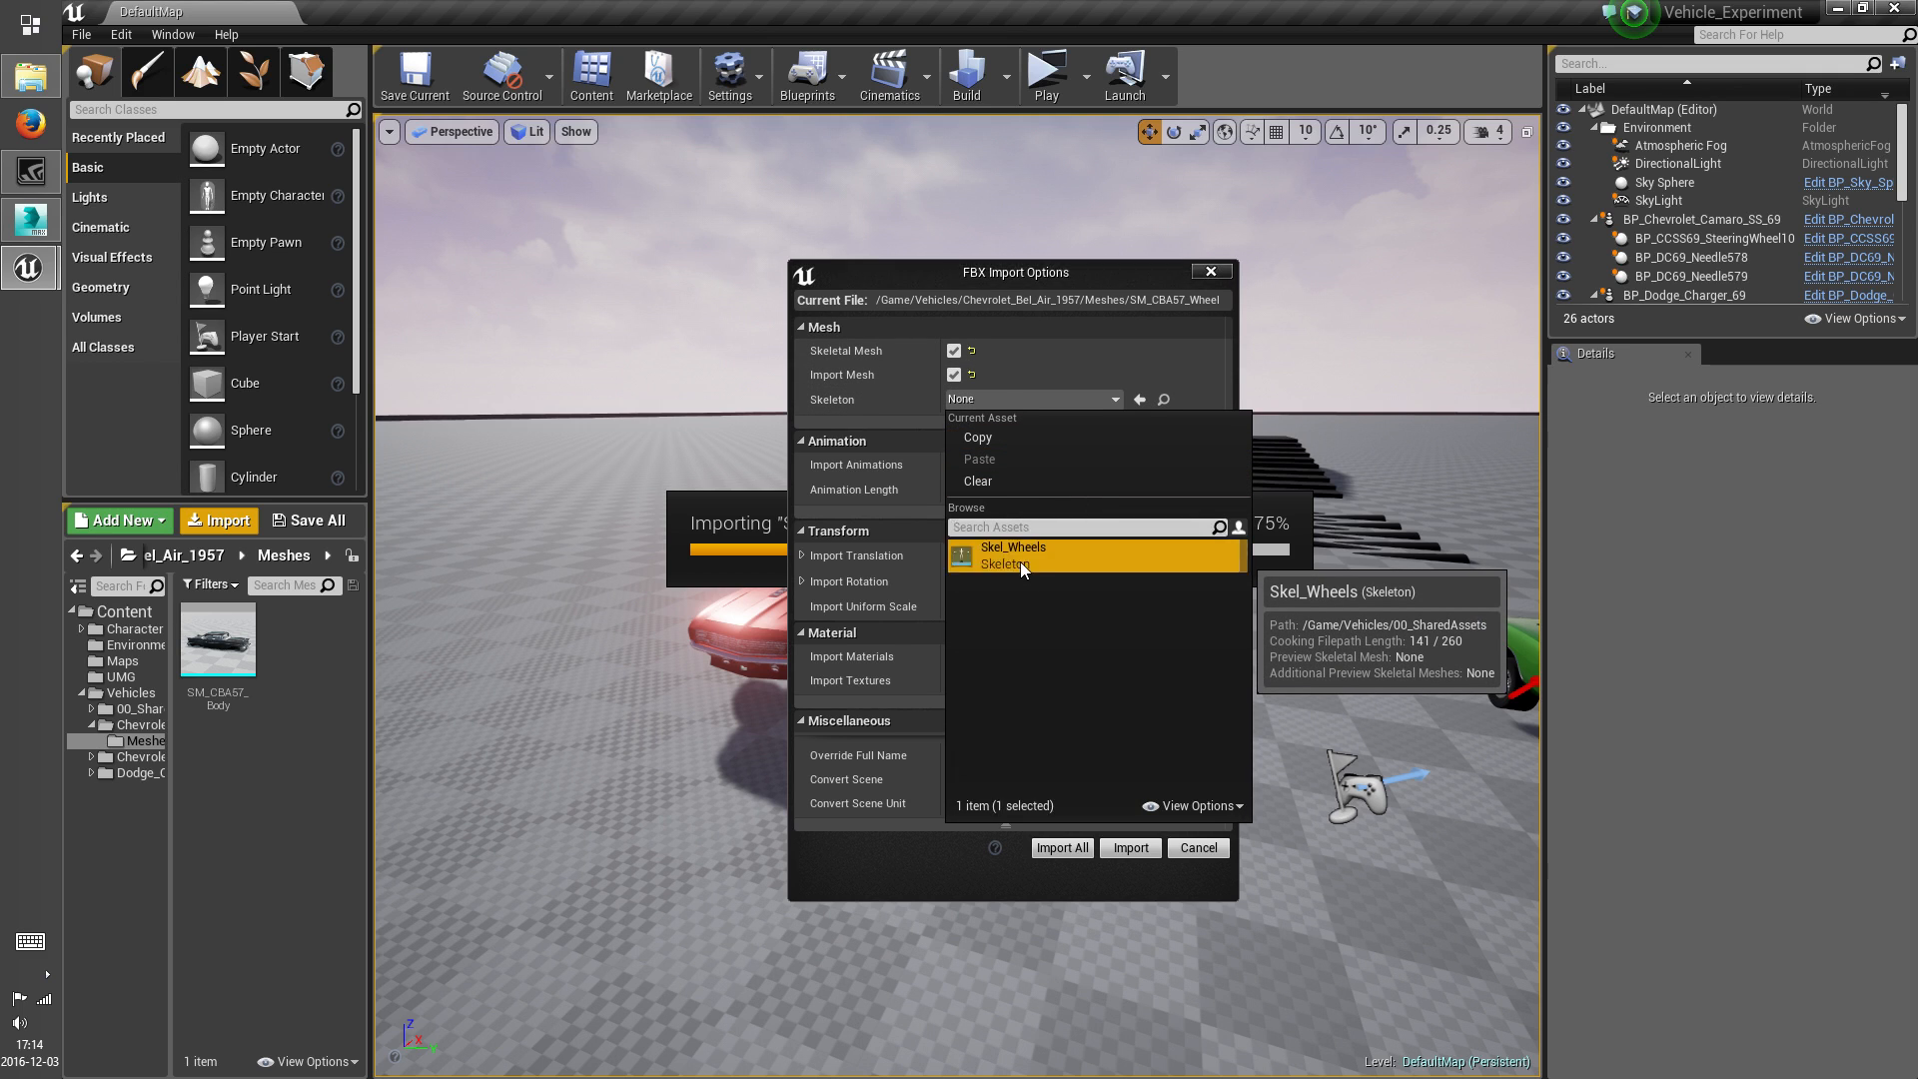
click(1131, 847)
Check the Skel_Wheels skeleton in 00_SharedAssets, return to the Chevrolet_Bel_Air_1957 Meshes folder and save
click(150, 709)
click(247, 797)
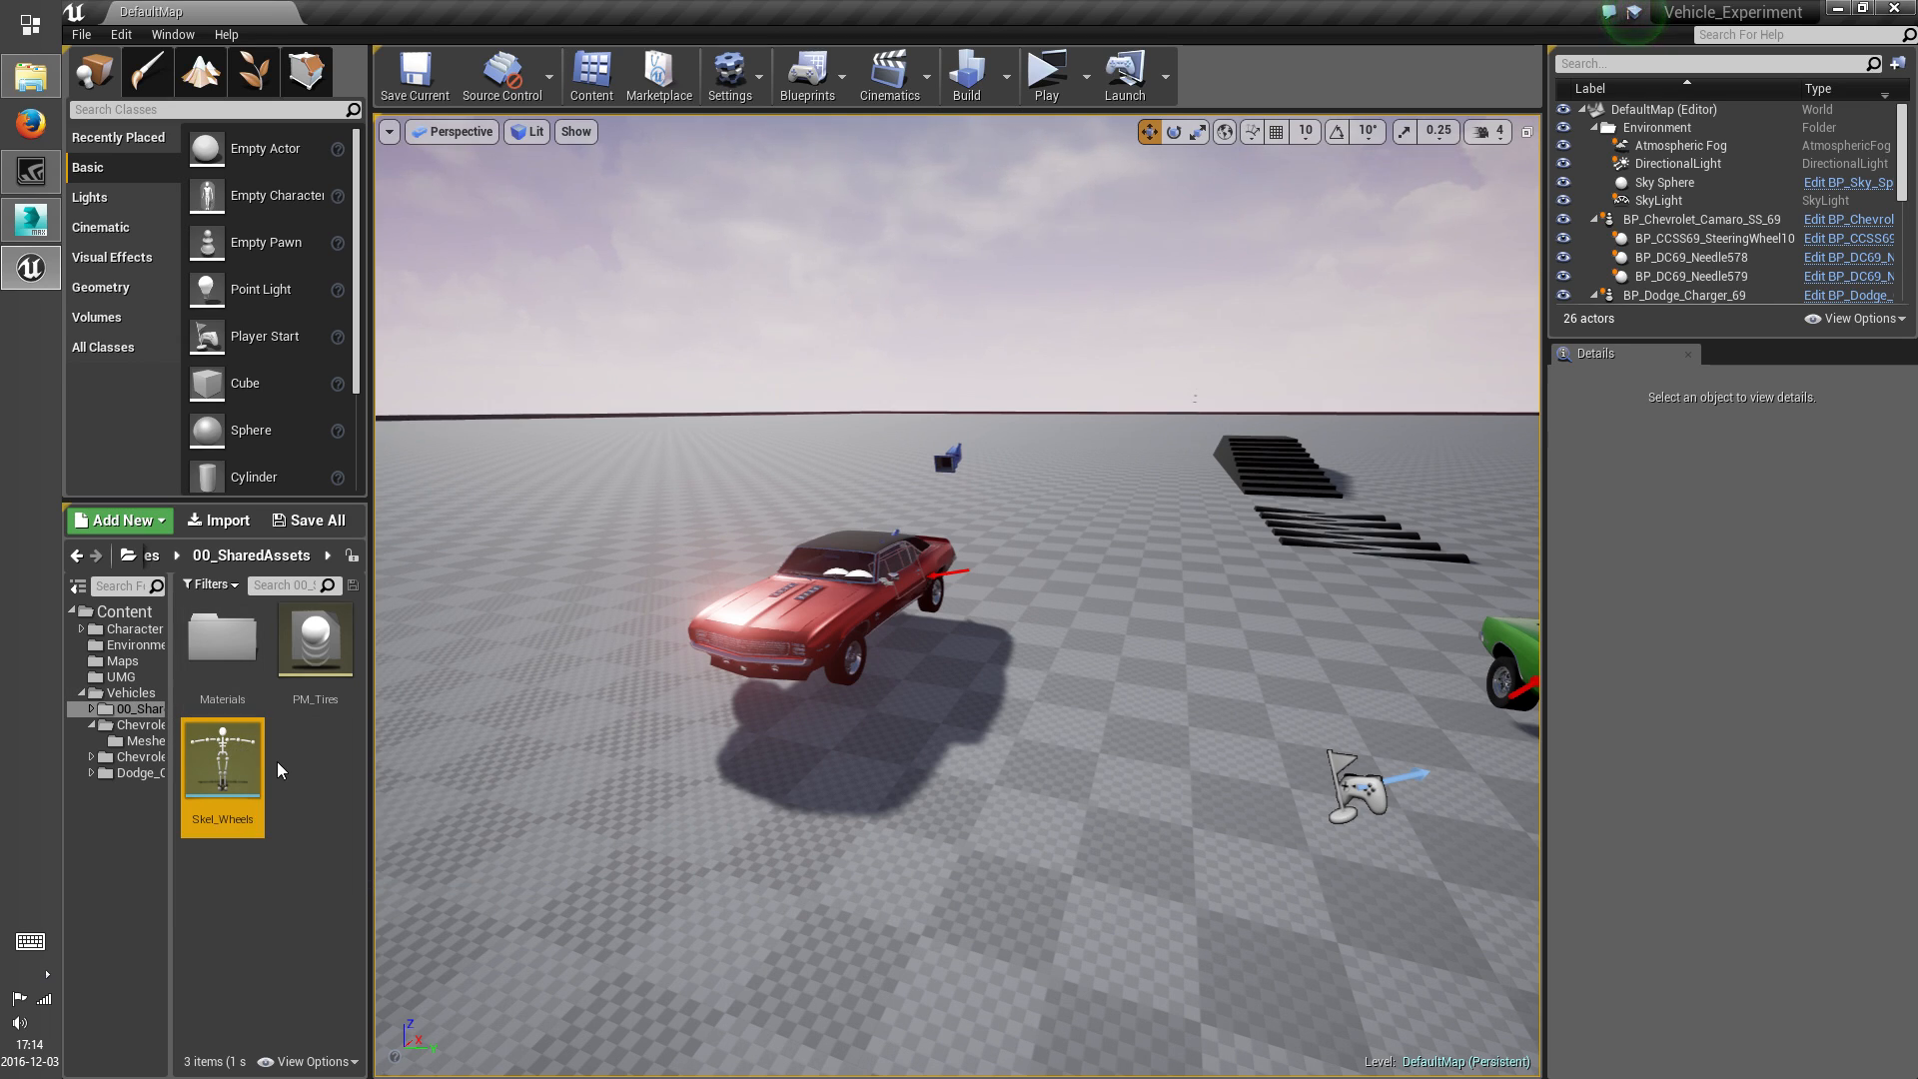
click(133, 772)
click(150, 741)
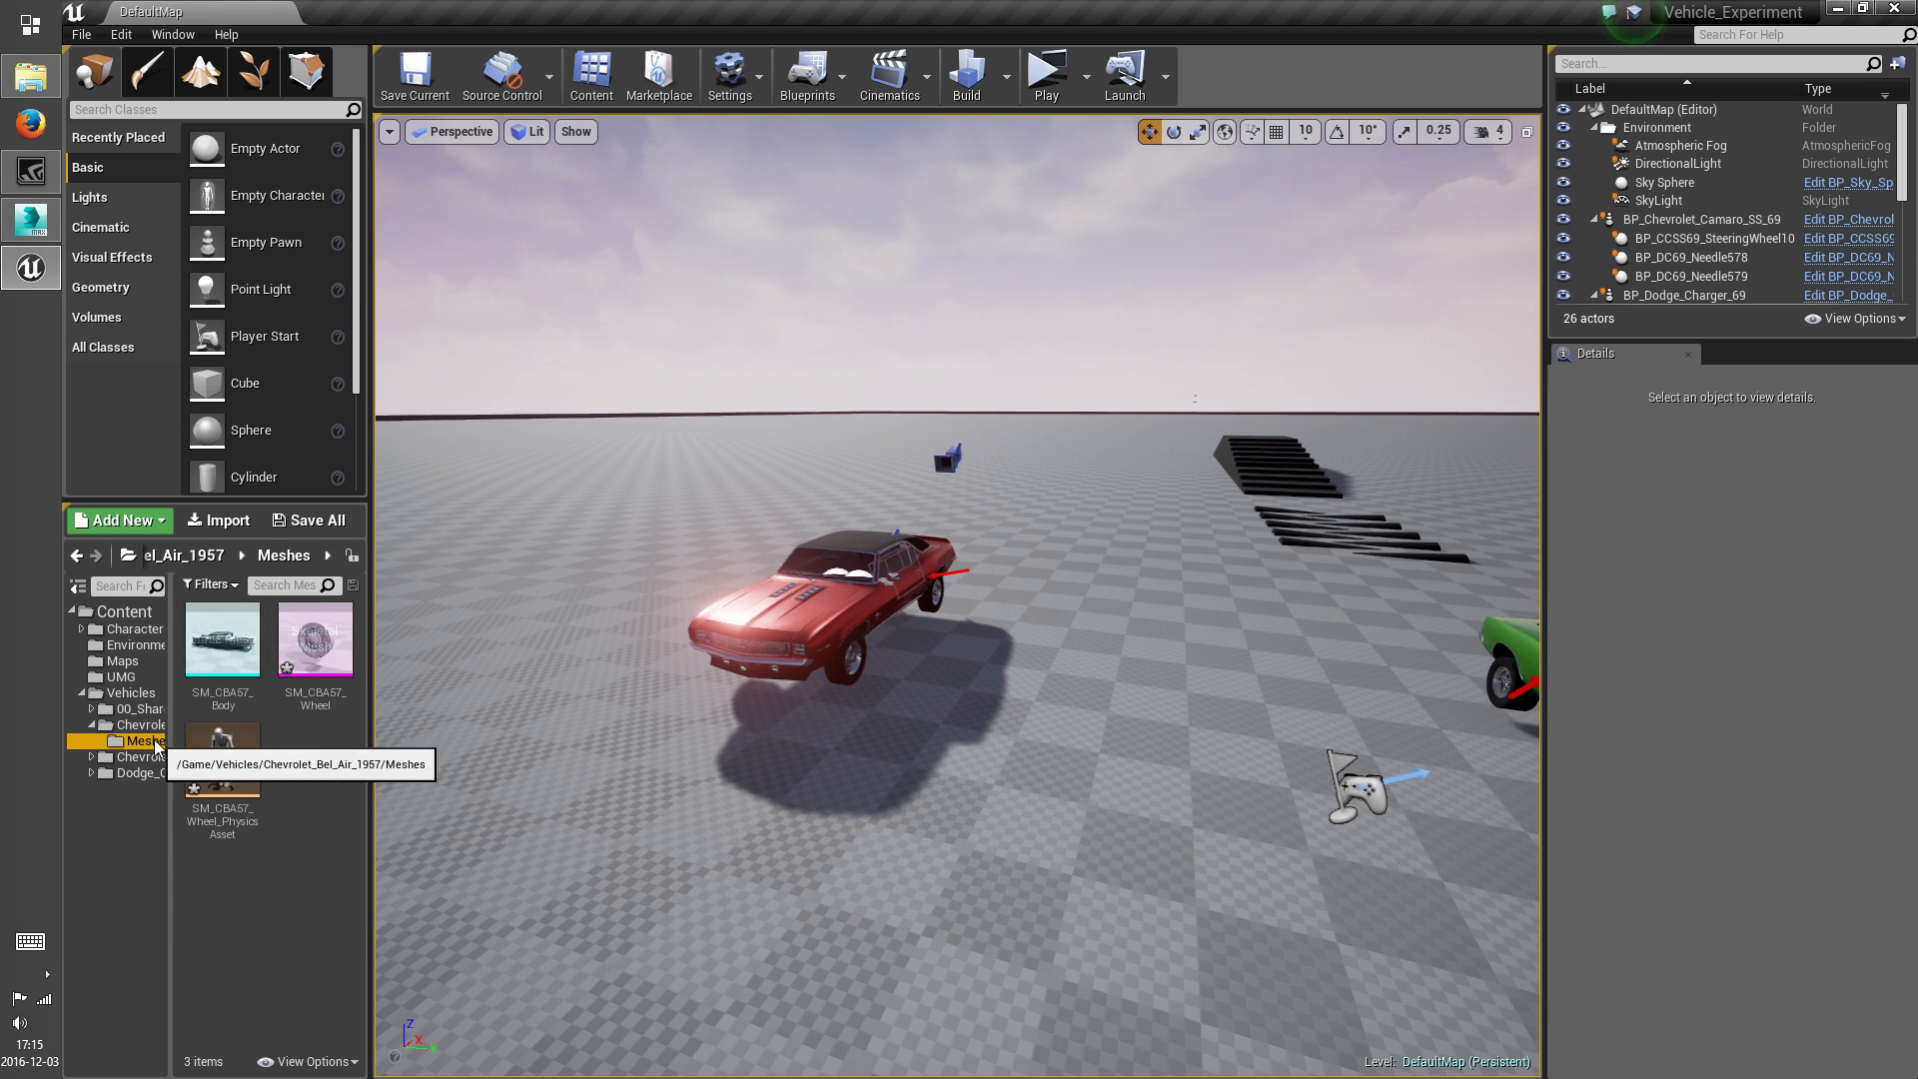
key(ctrl+s)
Open the SM_CBA57_Wheel mesh and assign the M_Chrome material to its Metal_Chrome slot
double_click(340, 654)
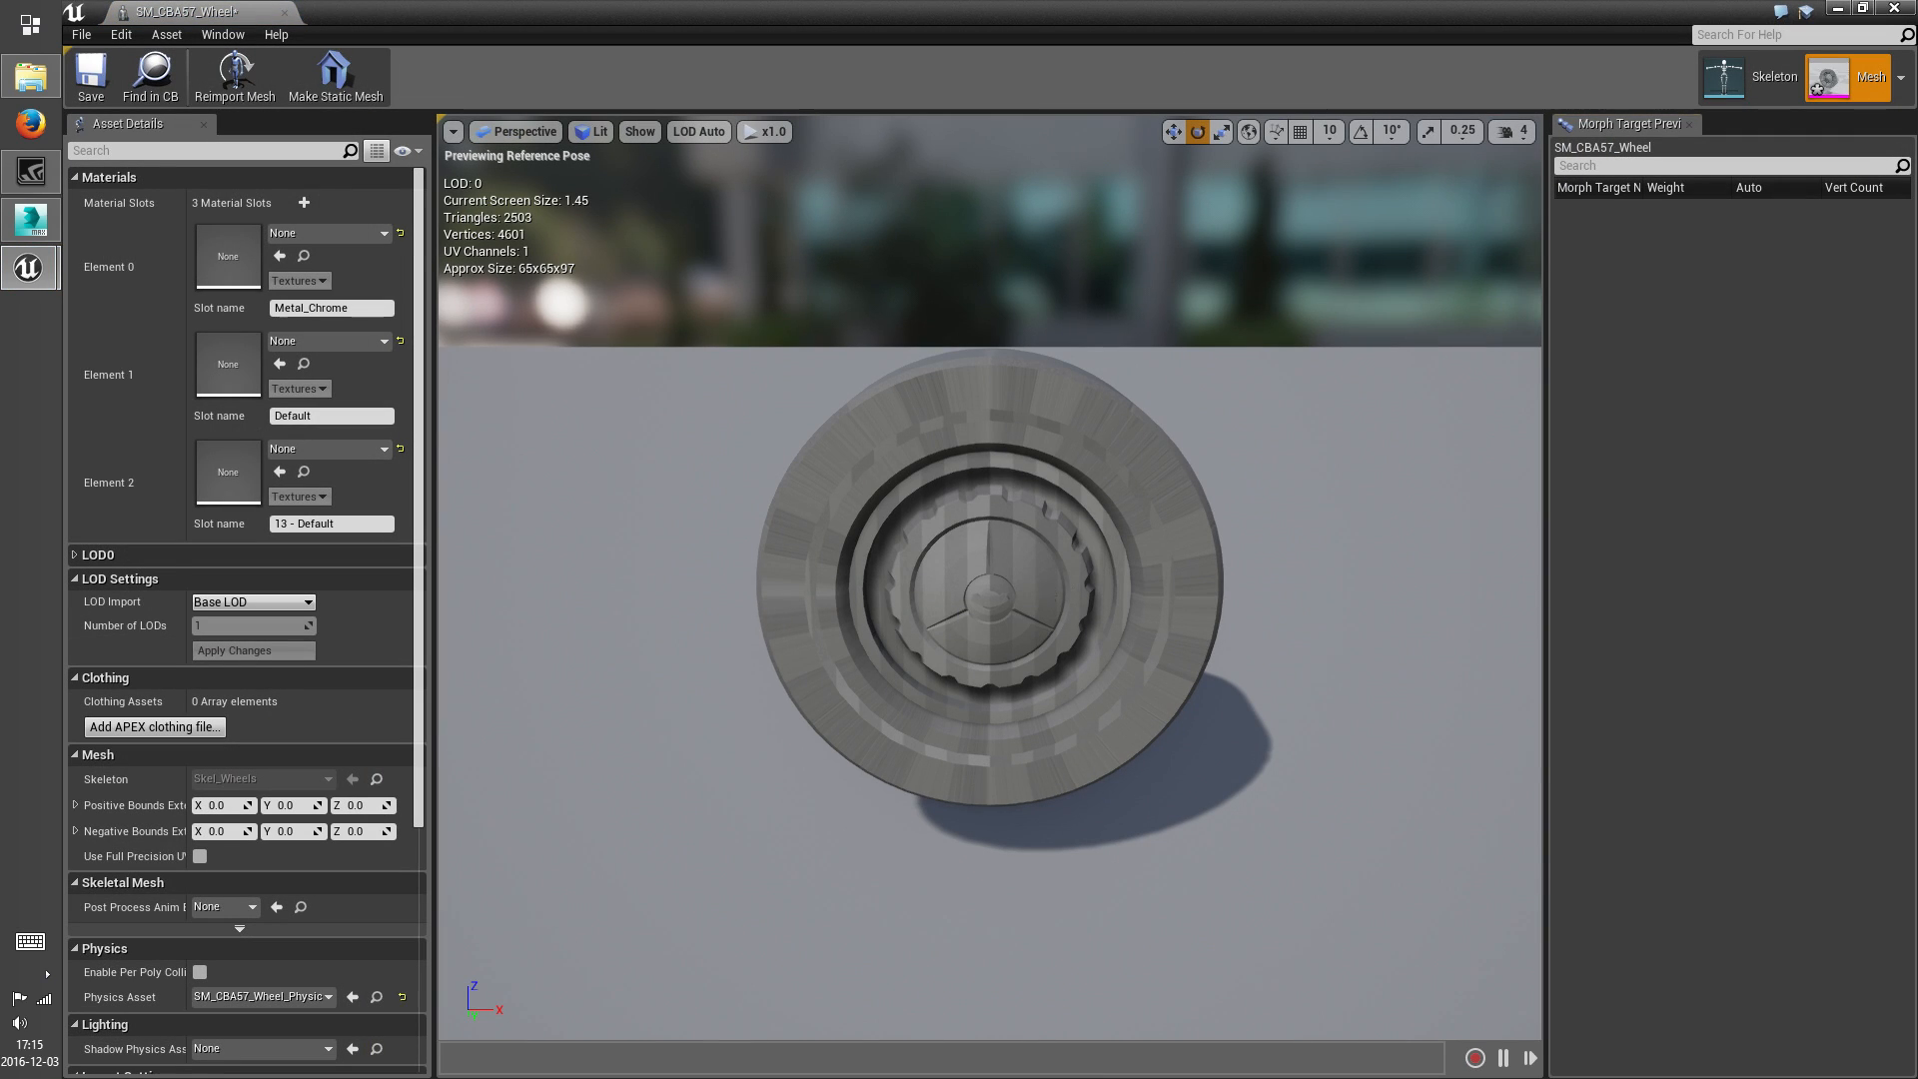
click(1048, 593)
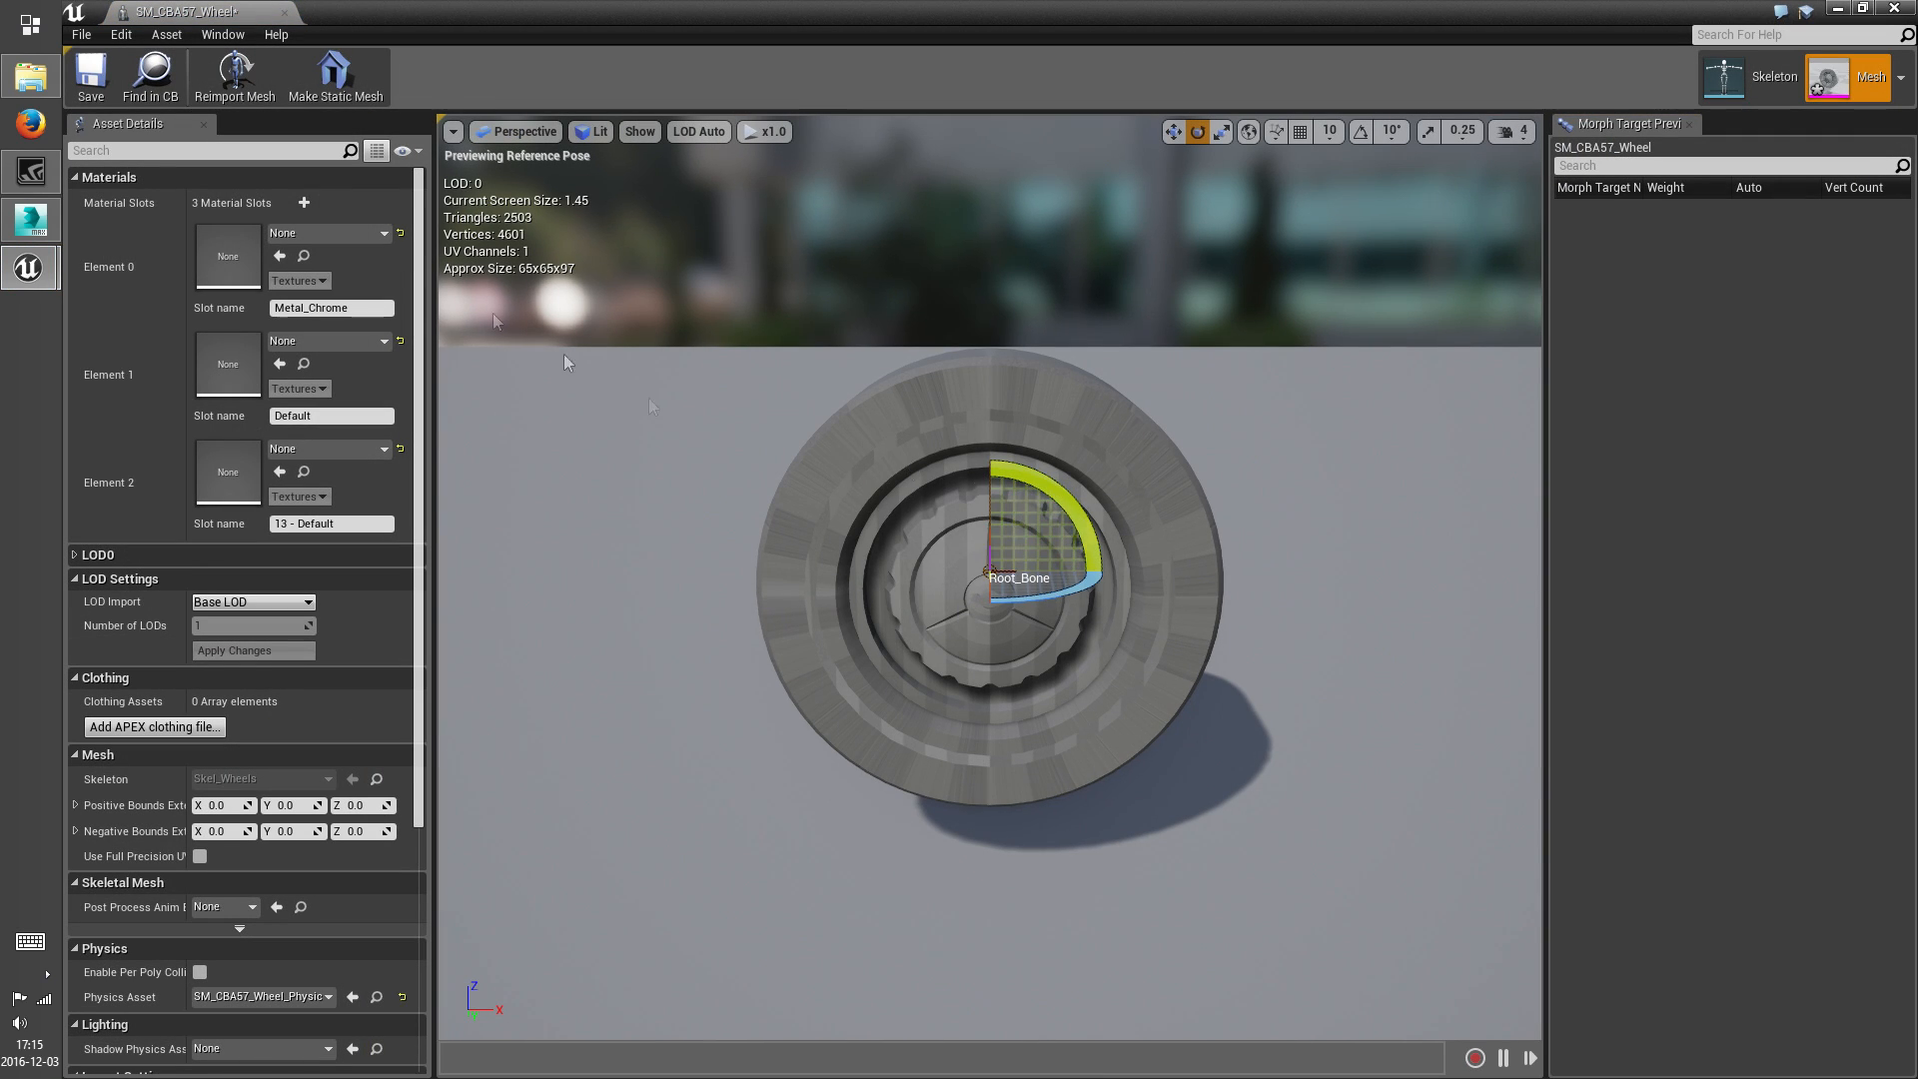
click(331, 232)
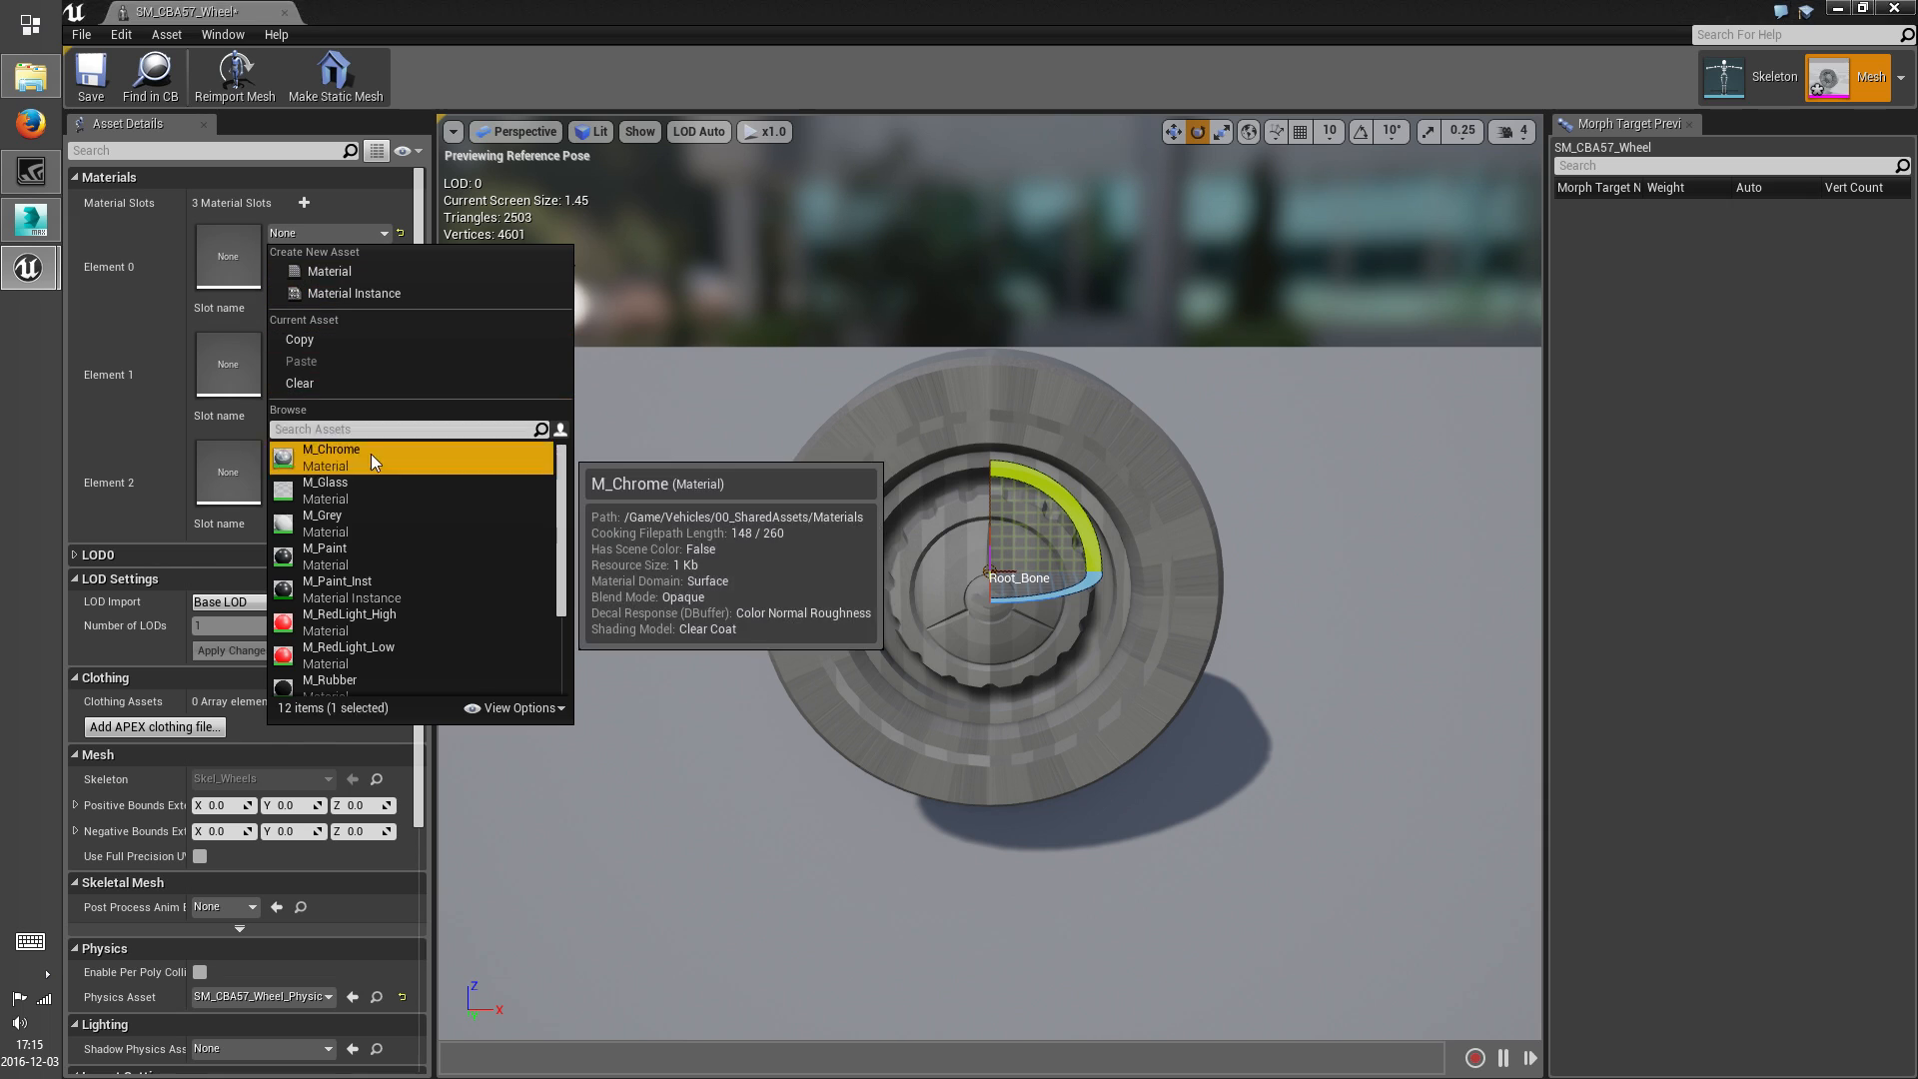
click(370, 454)
drag(770, 544, 680, 548)
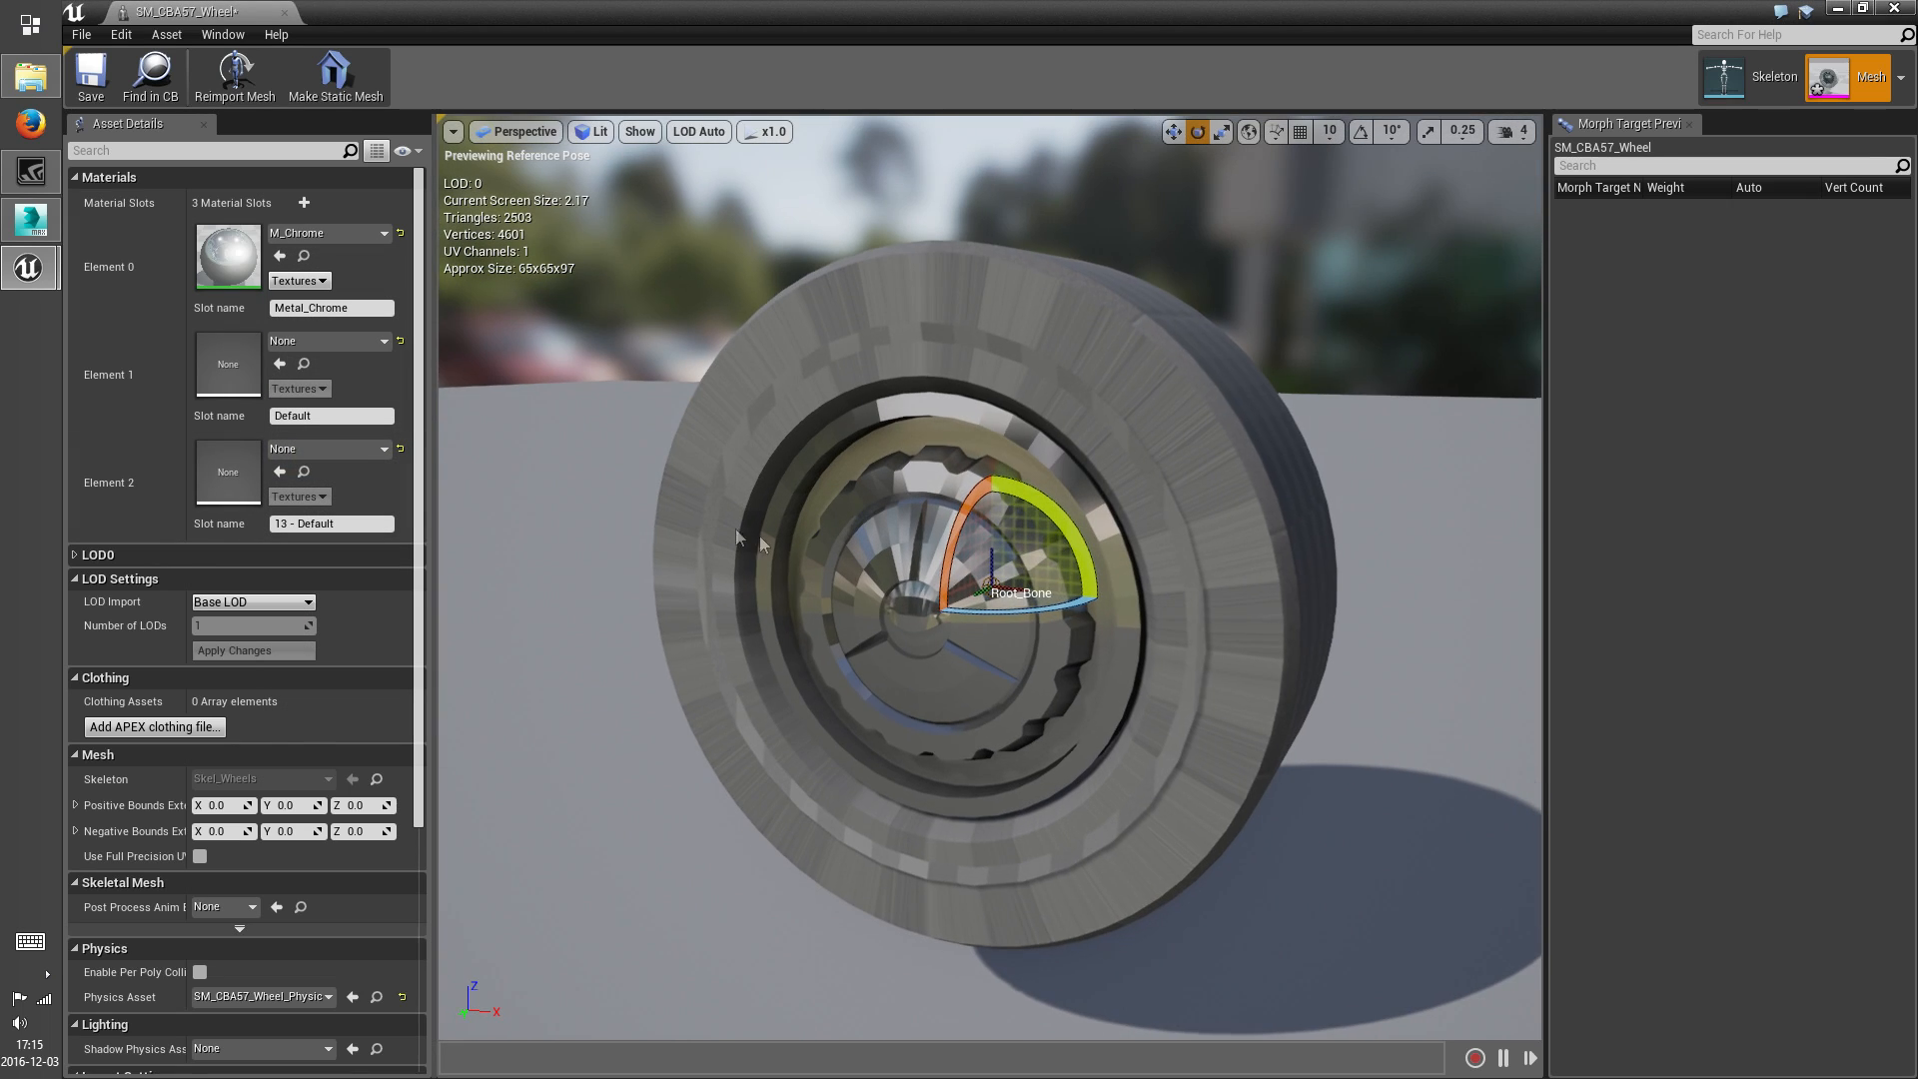
Try the M_Rubber material on the wheel mesh's Default slot
click(343, 344)
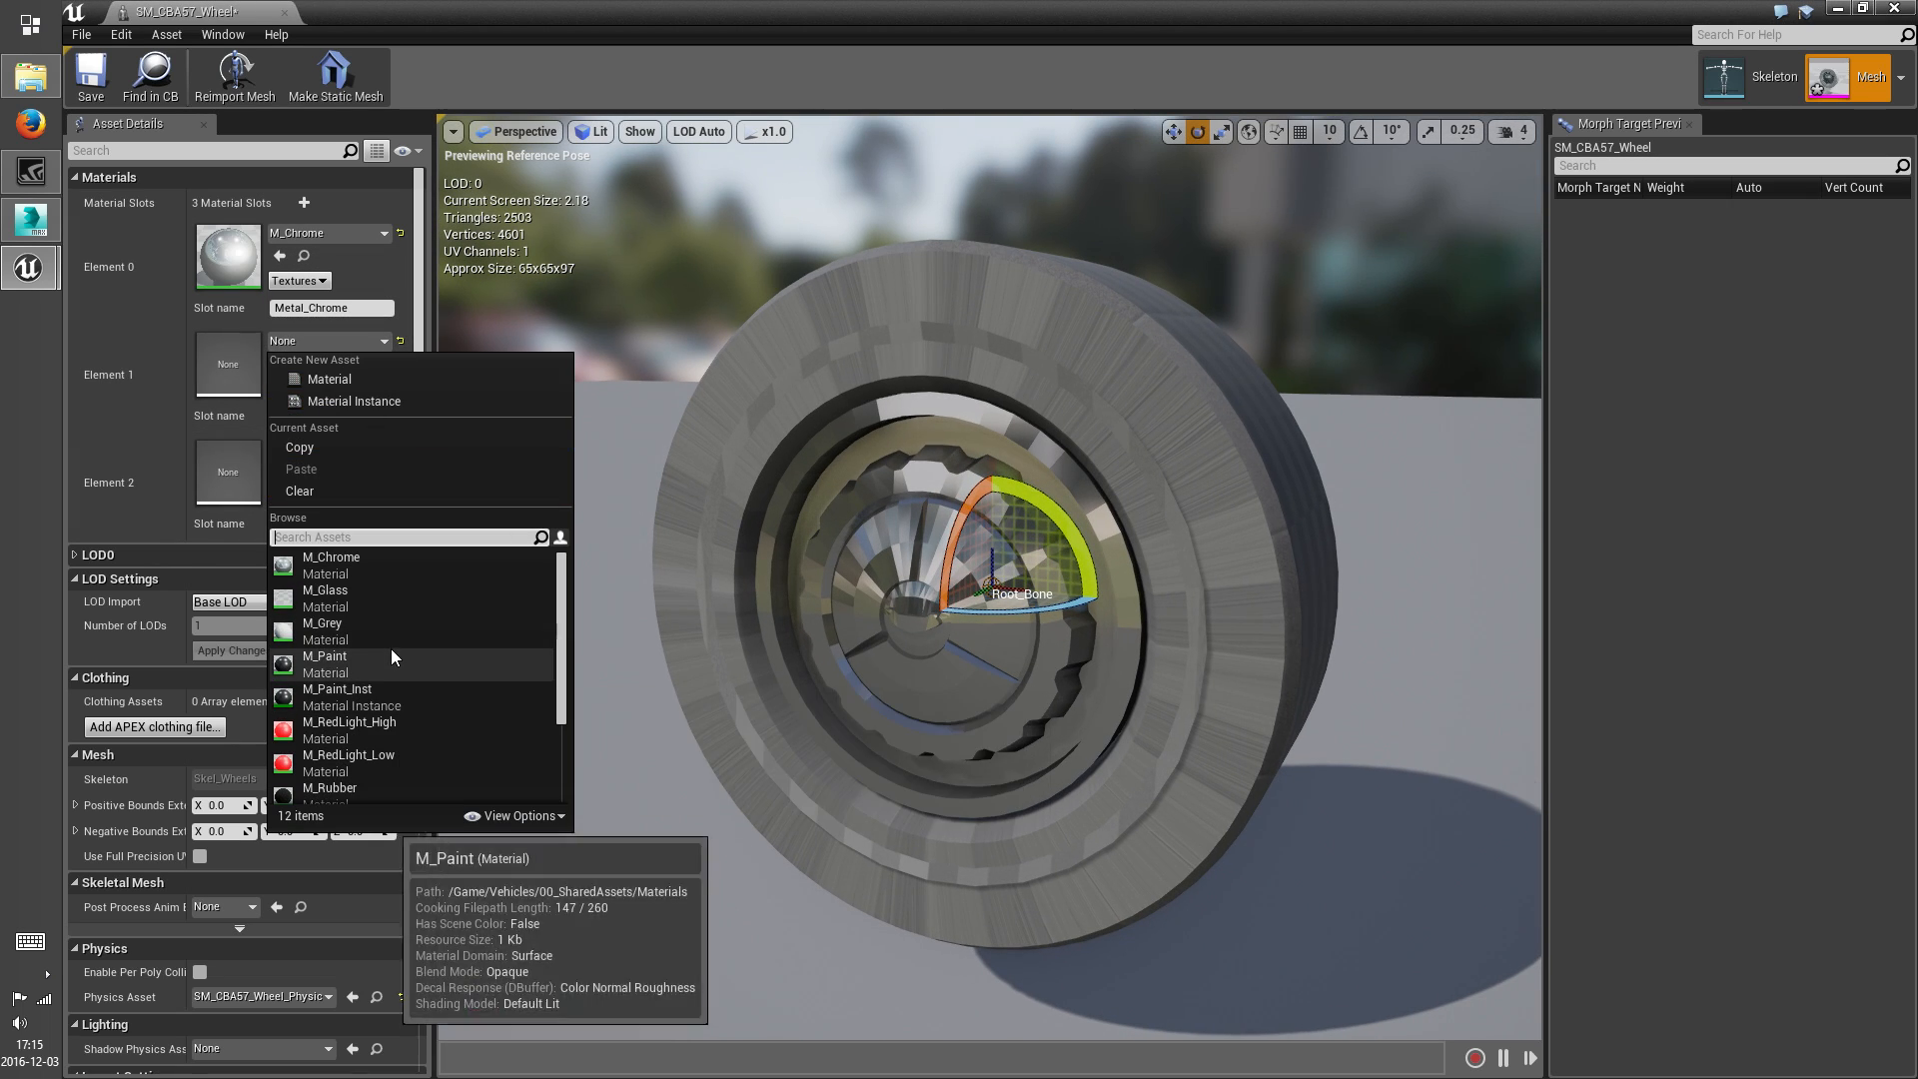
scroll(398, 651, down, 2)
click(349, 664)
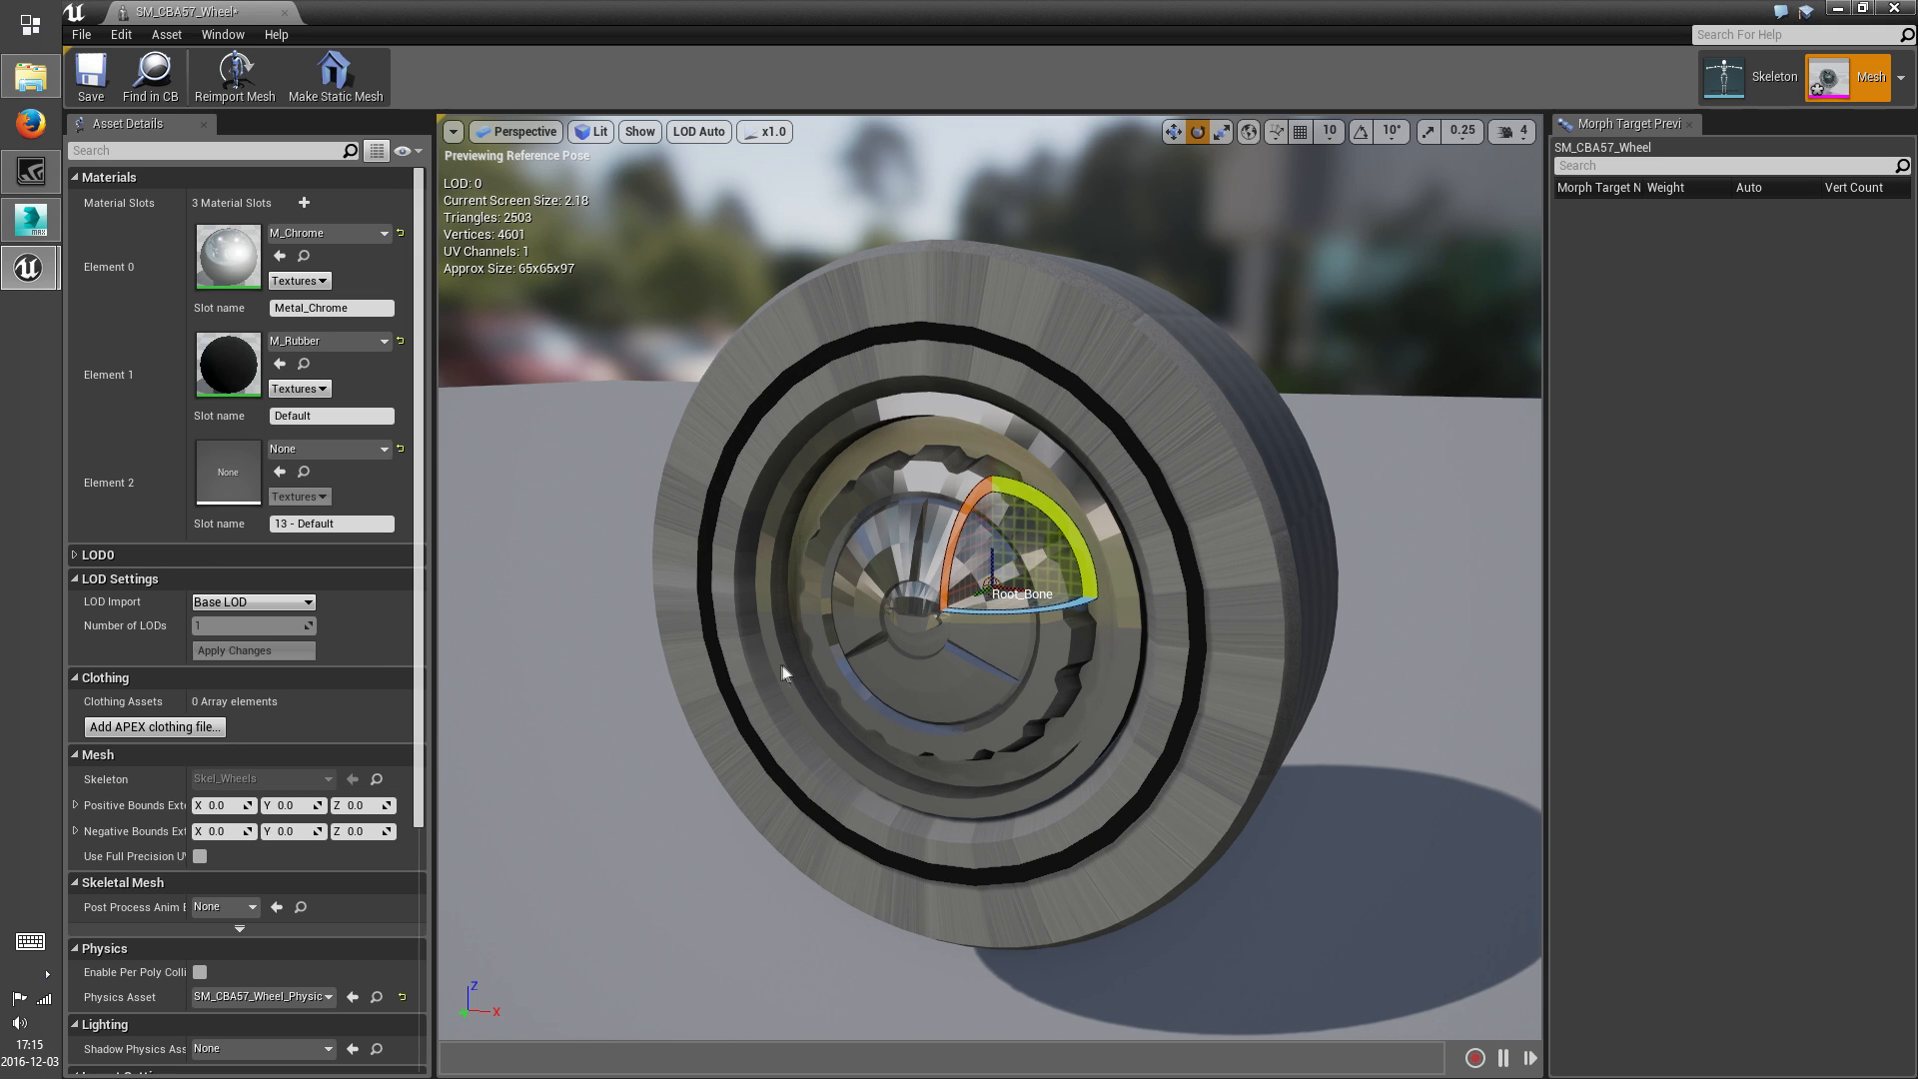
Assign M_Rubber to the wheel's 13 - Default slot and M_Paint to its Default slot, and save the mesh
click(332, 445)
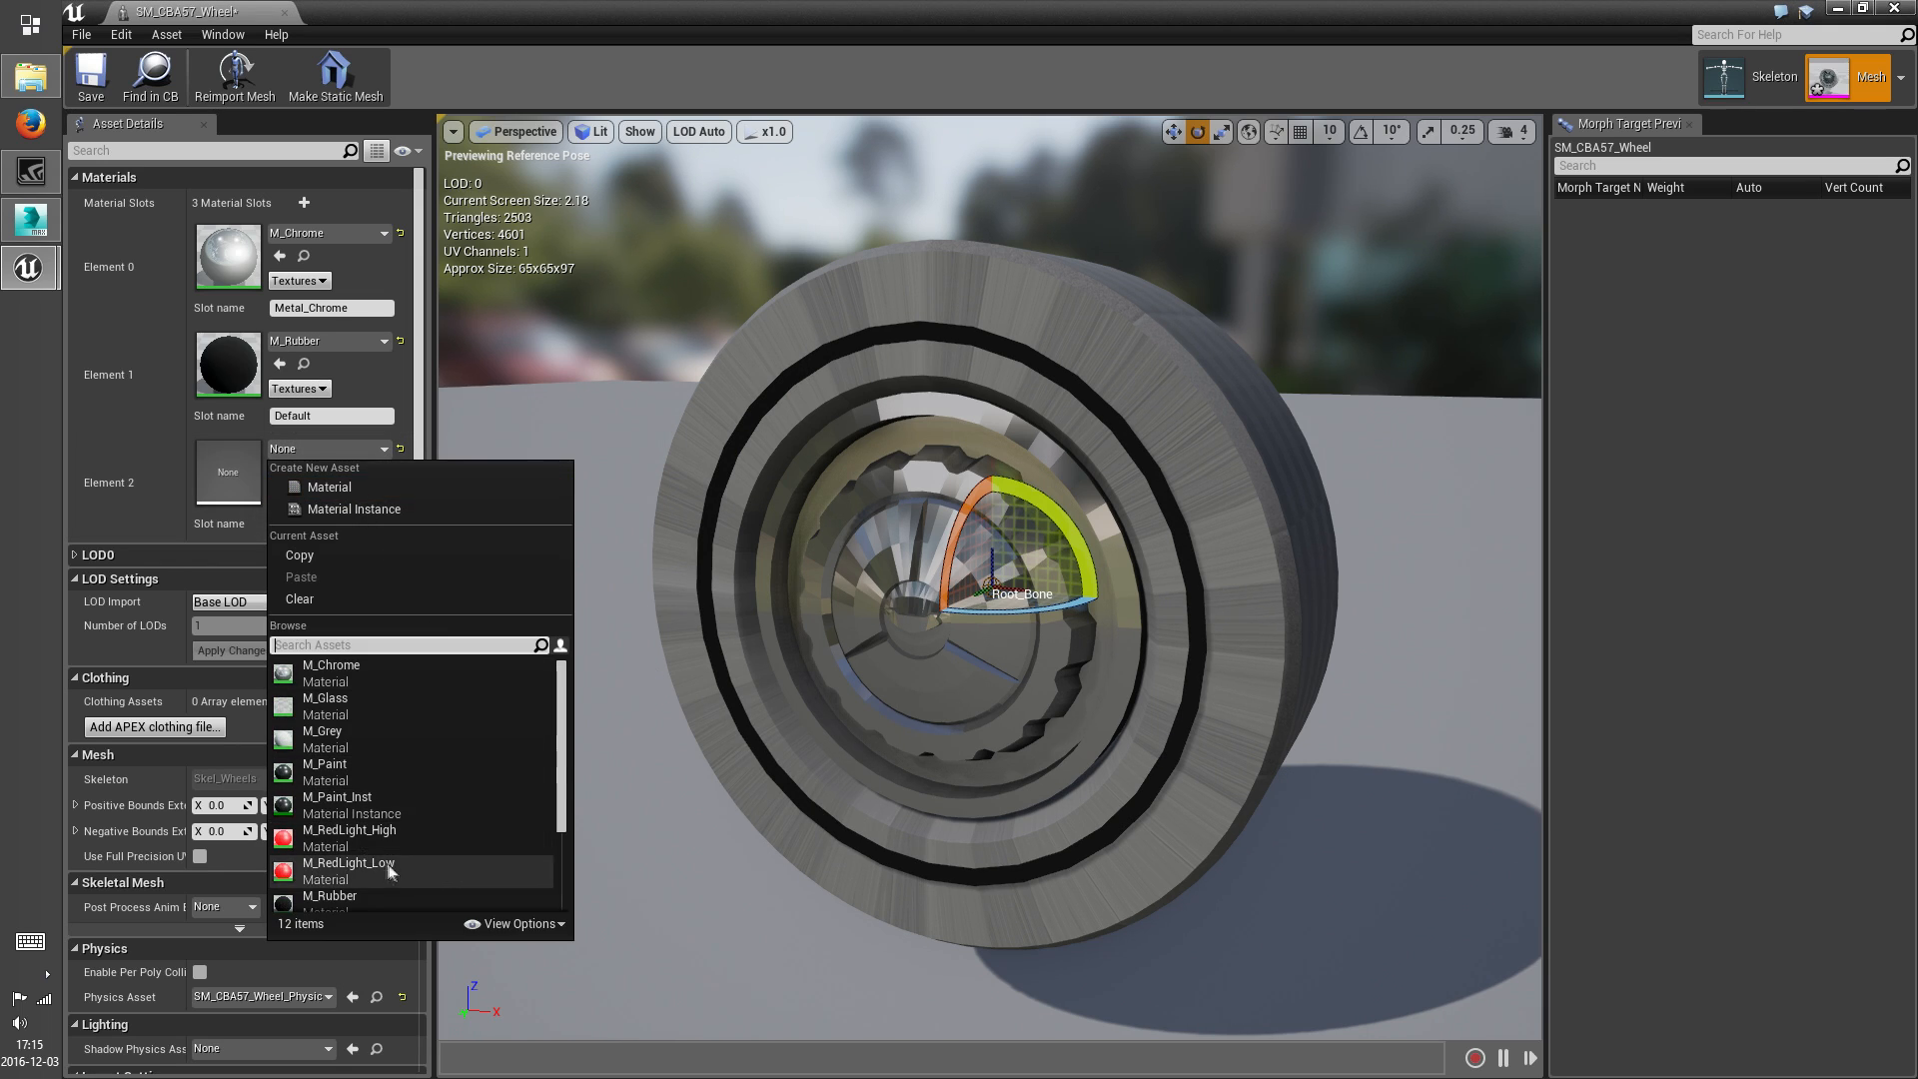
click(365, 896)
click(329, 341)
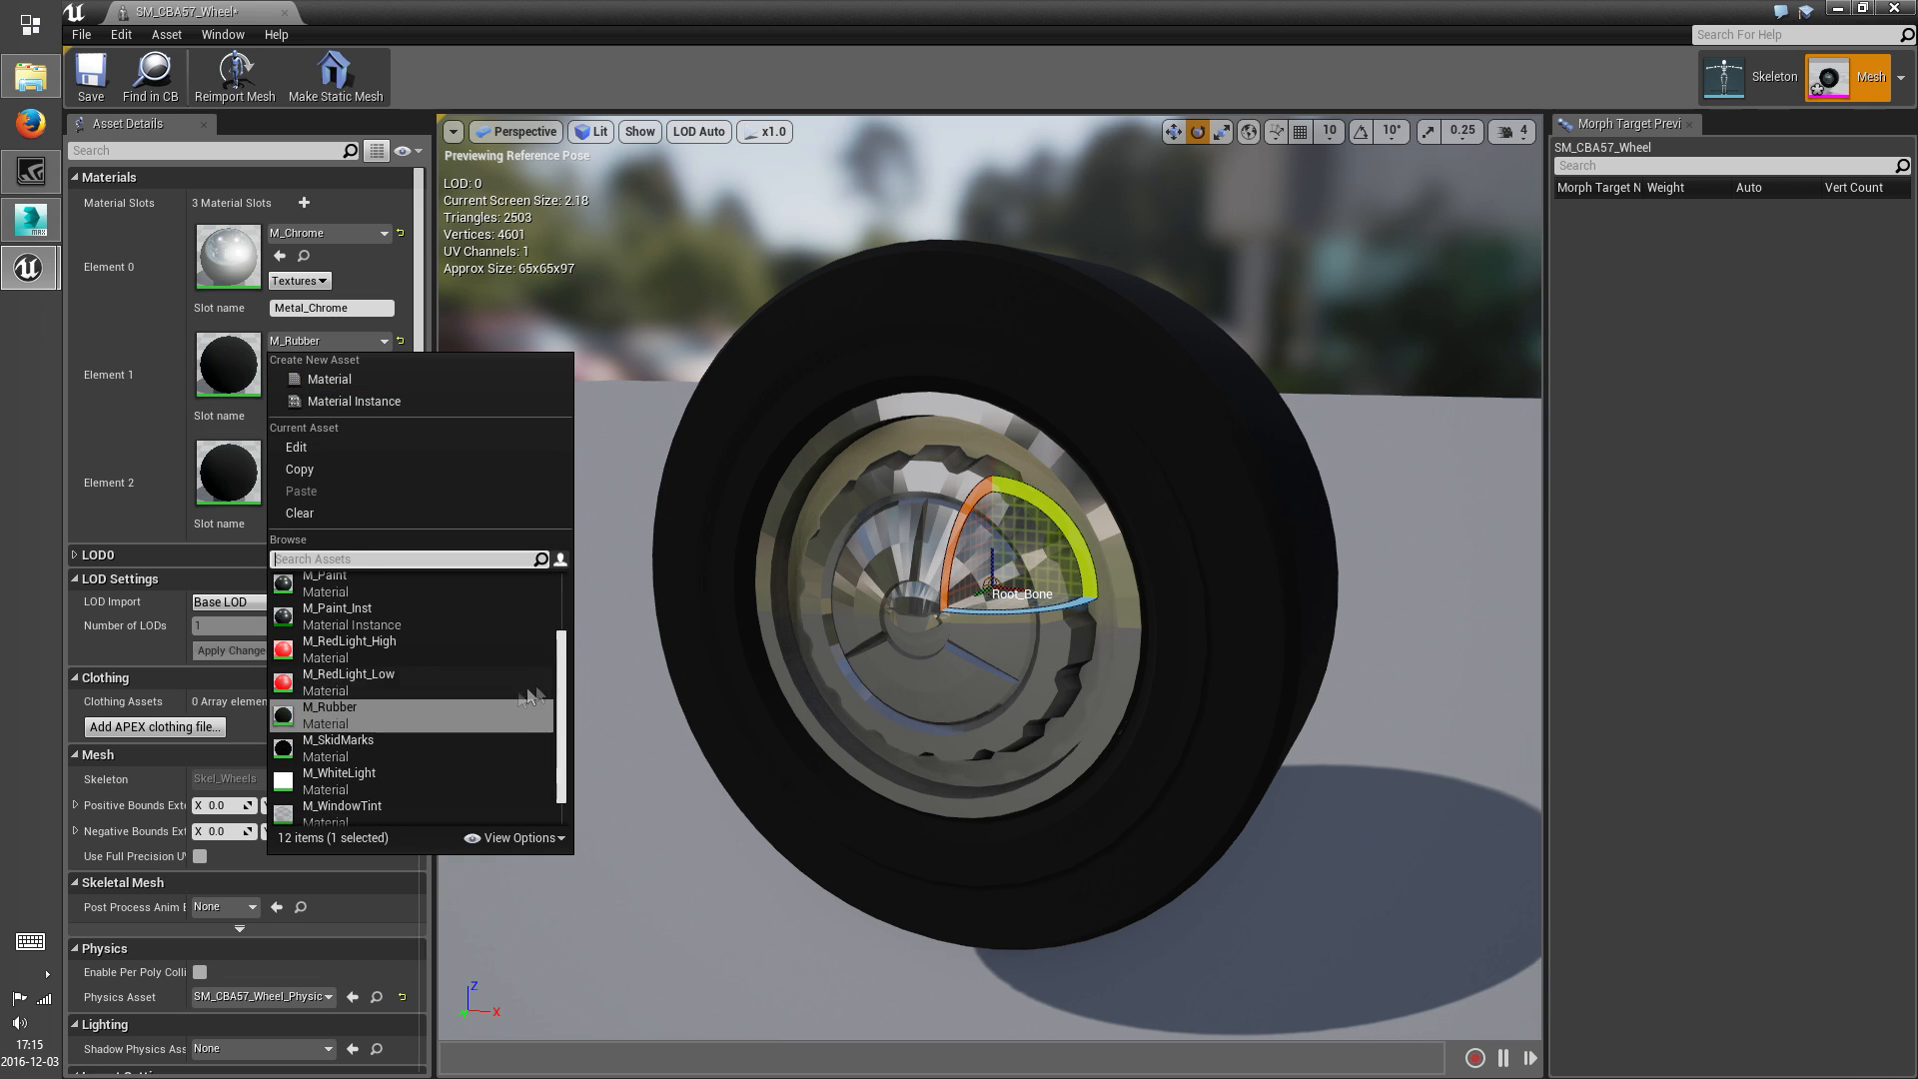
scroll(450, 662, up, 3)
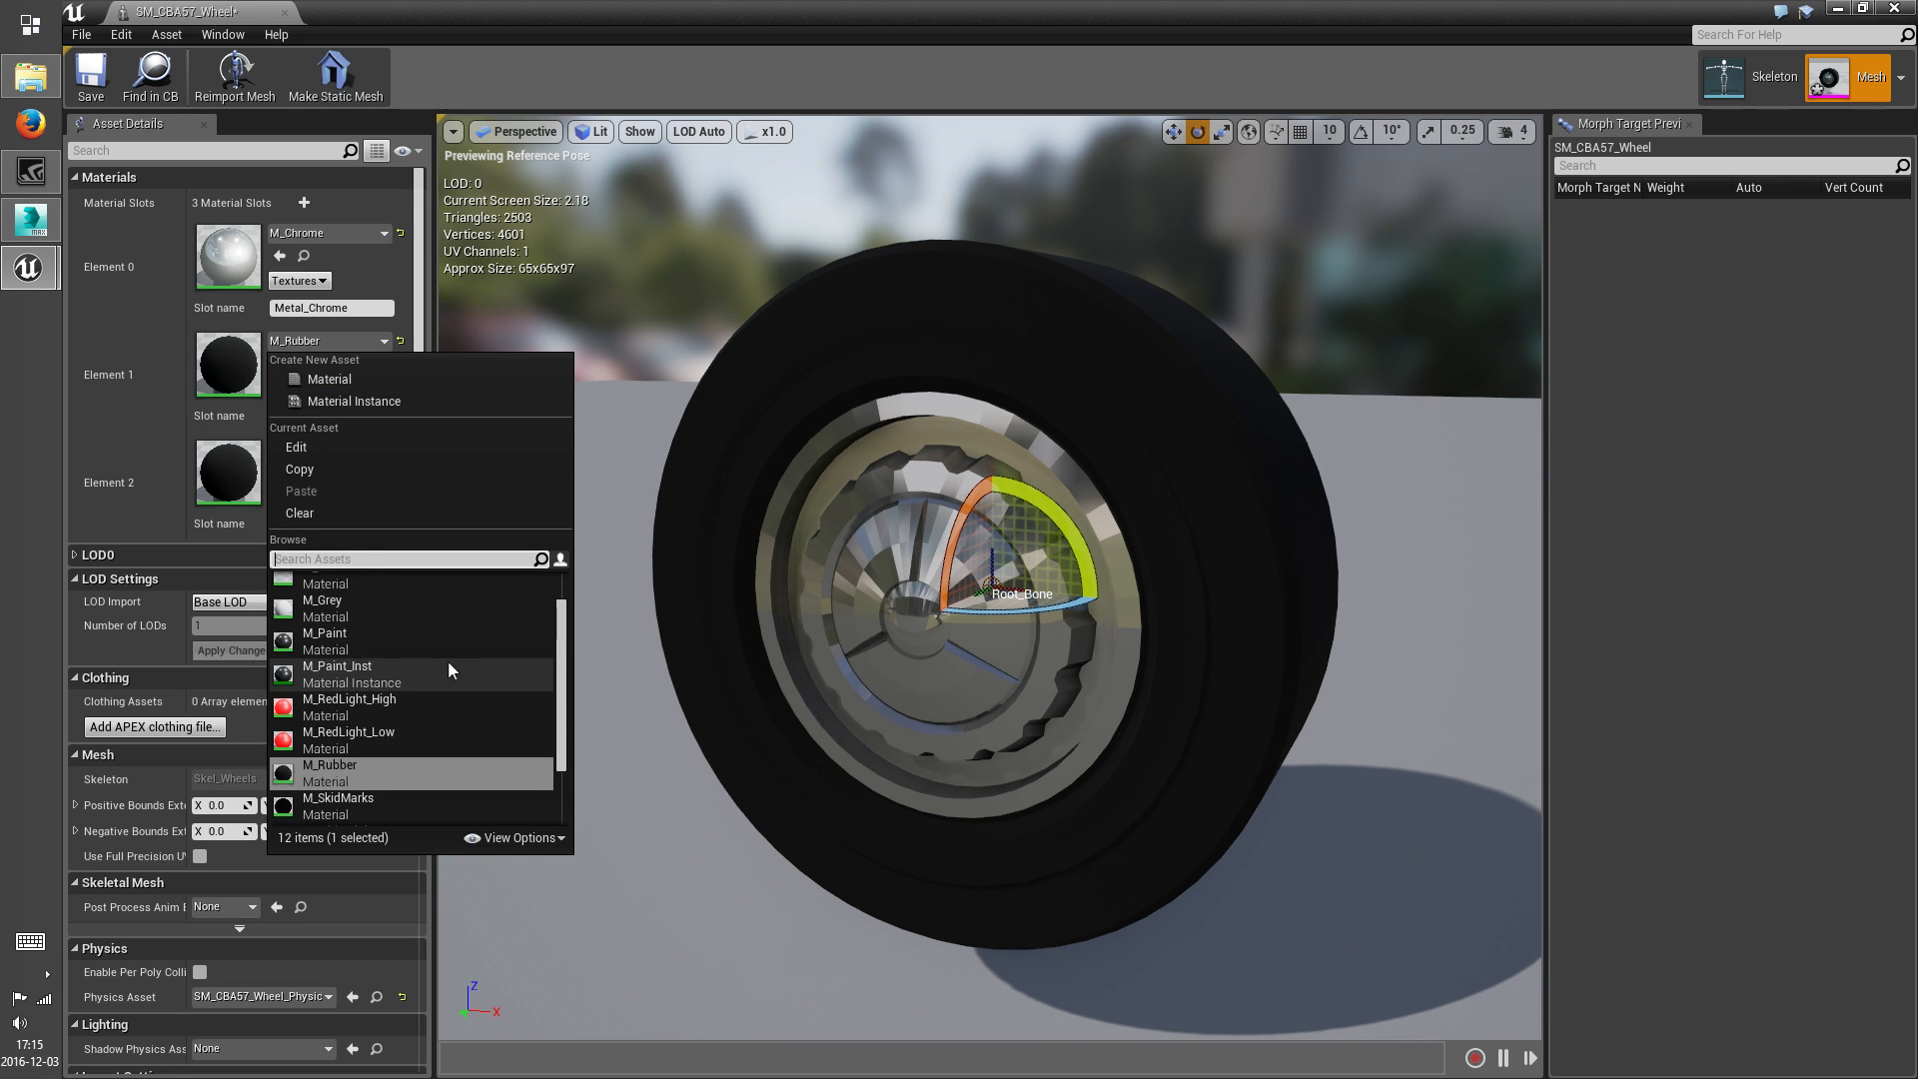
click(325, 637)
alt+drag(873, 636, 999, 700)
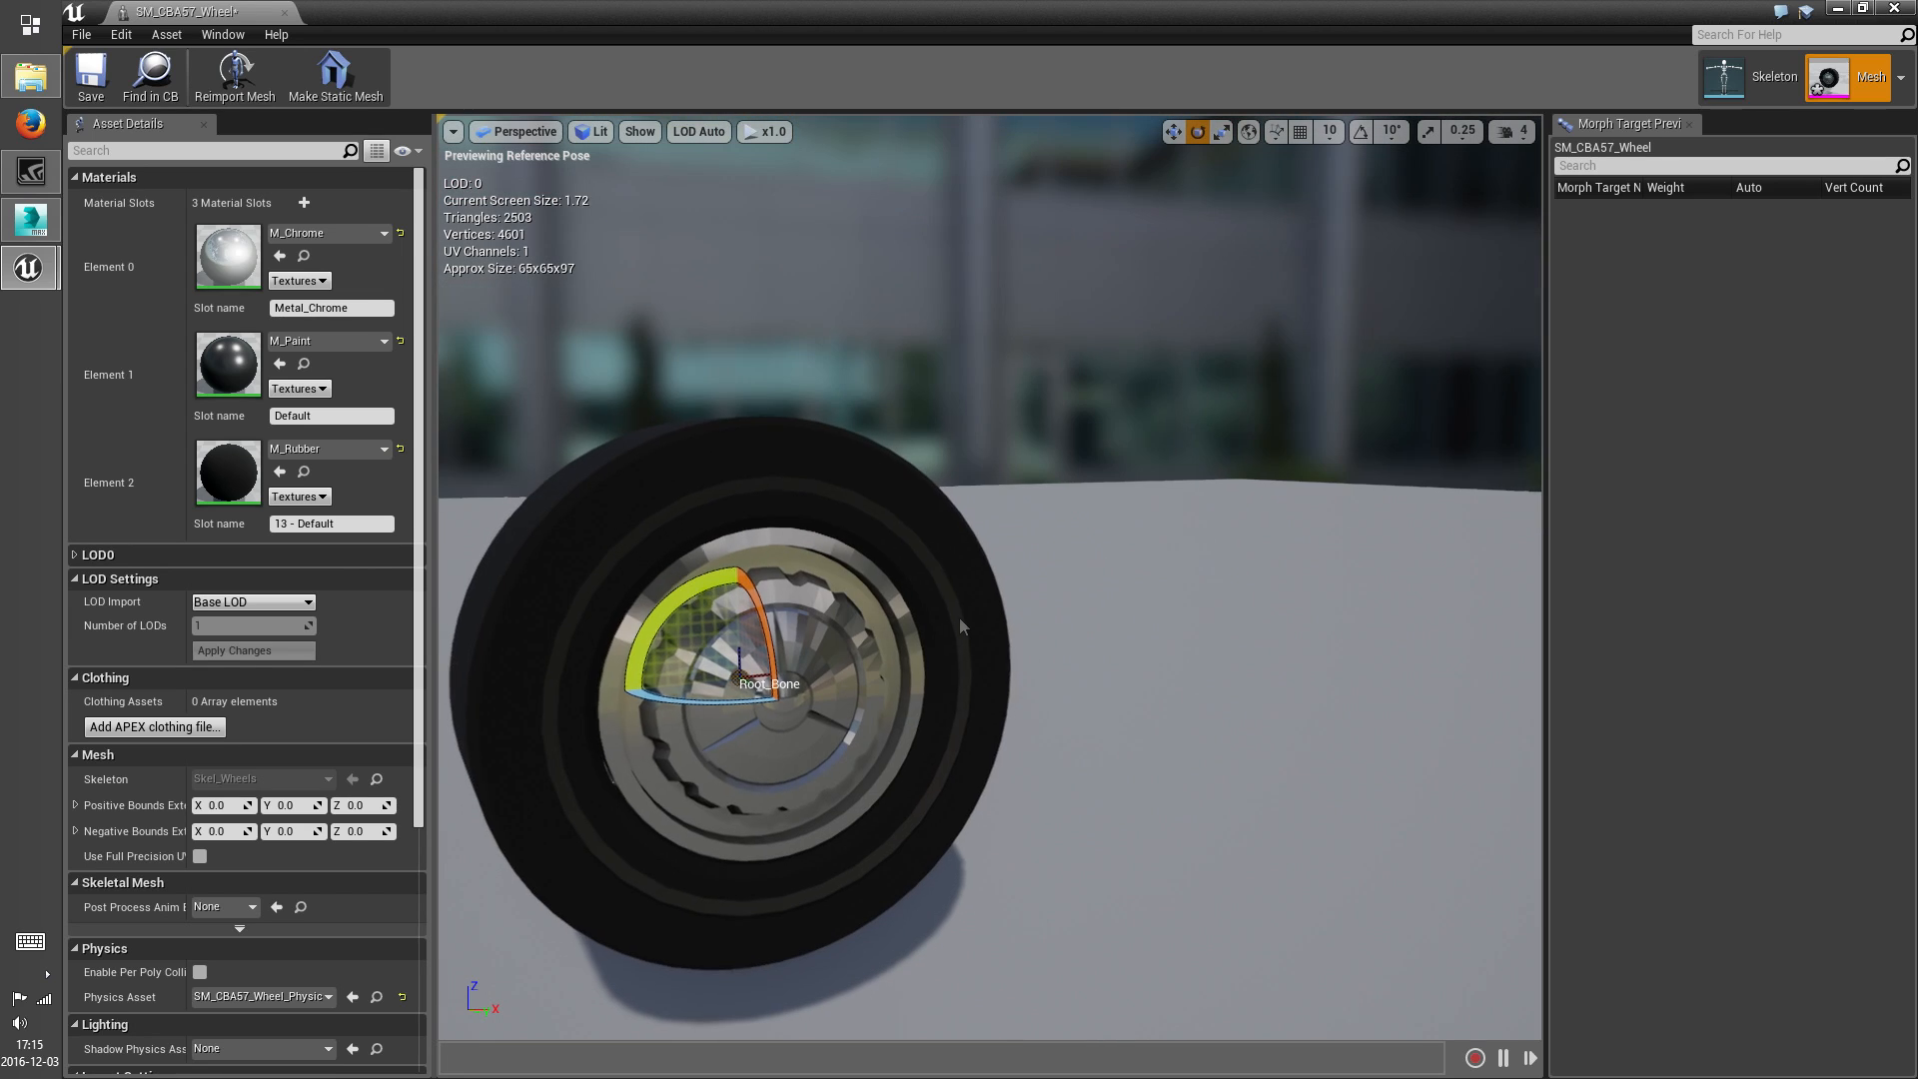
key(ctrl+s)
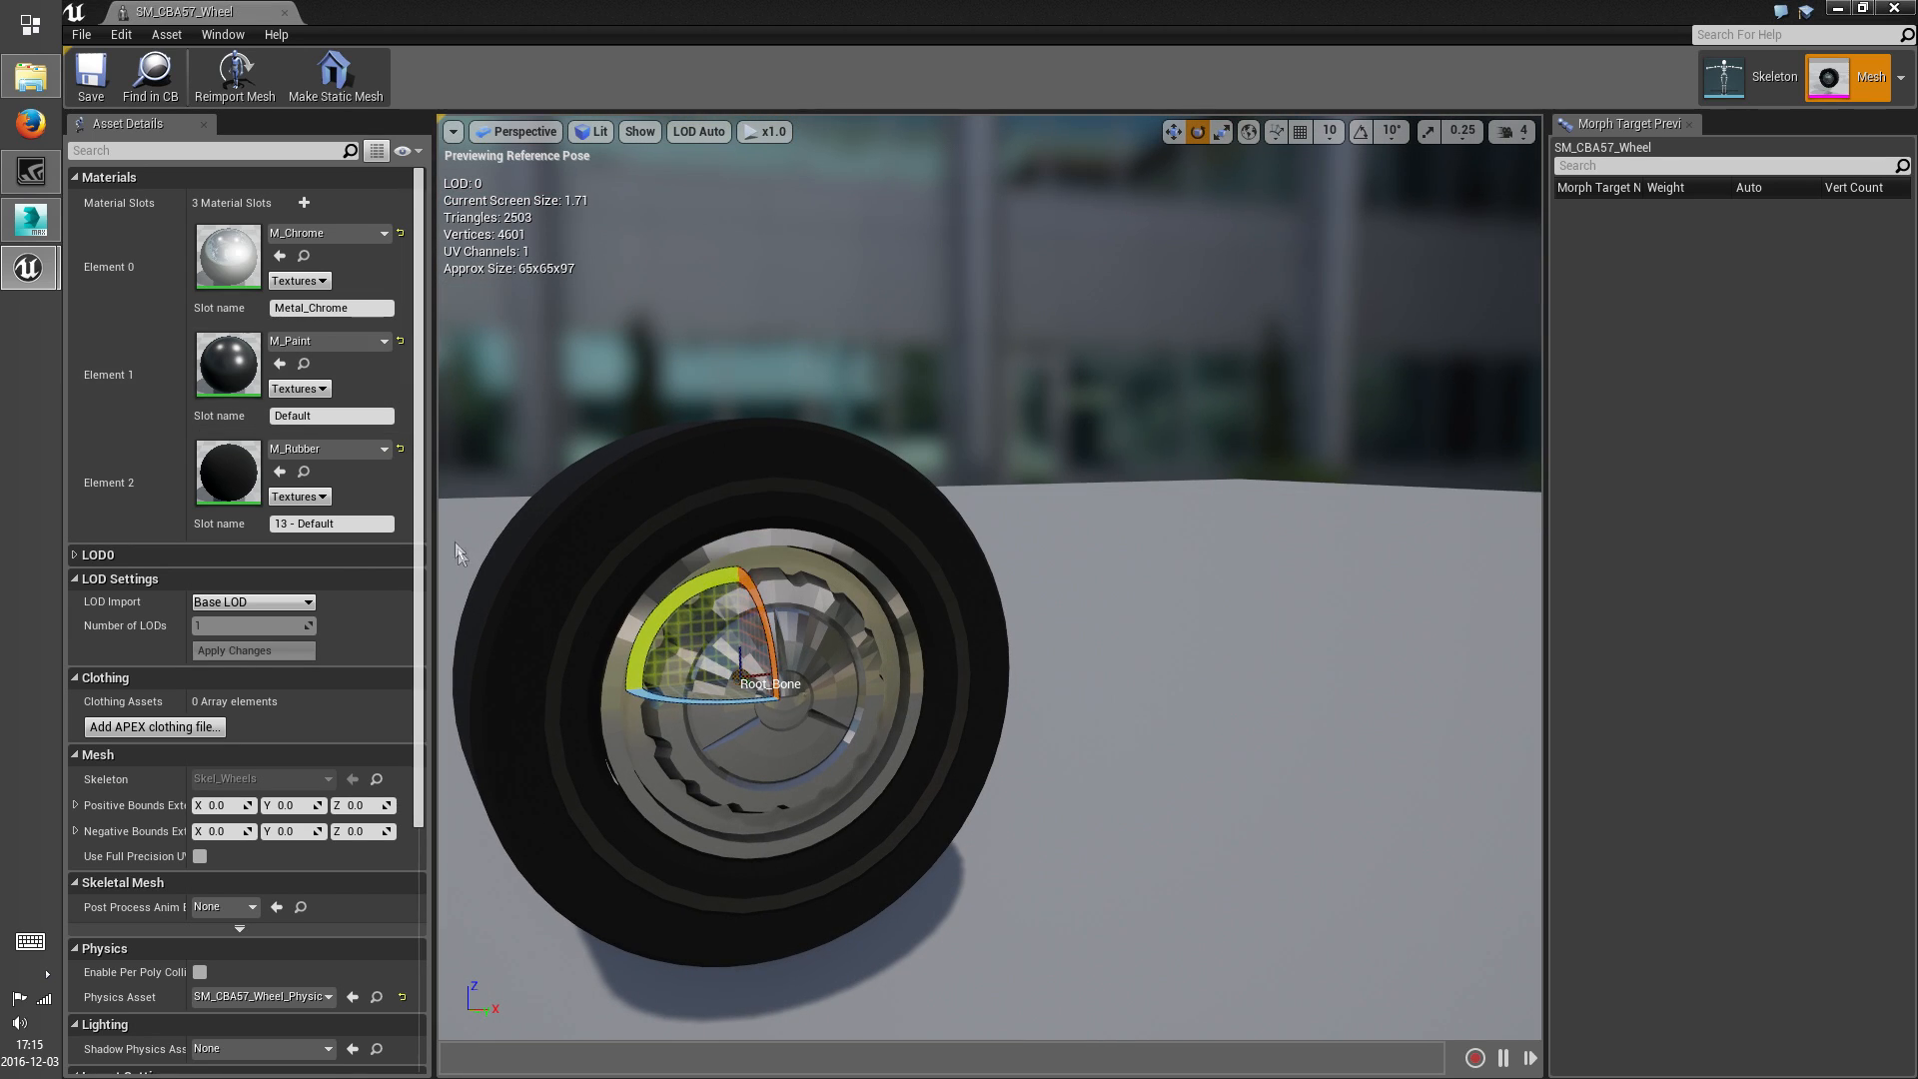
Rename the wheel's chrome material slot to Rim, save the mesh and close its editor
click(318, 308)
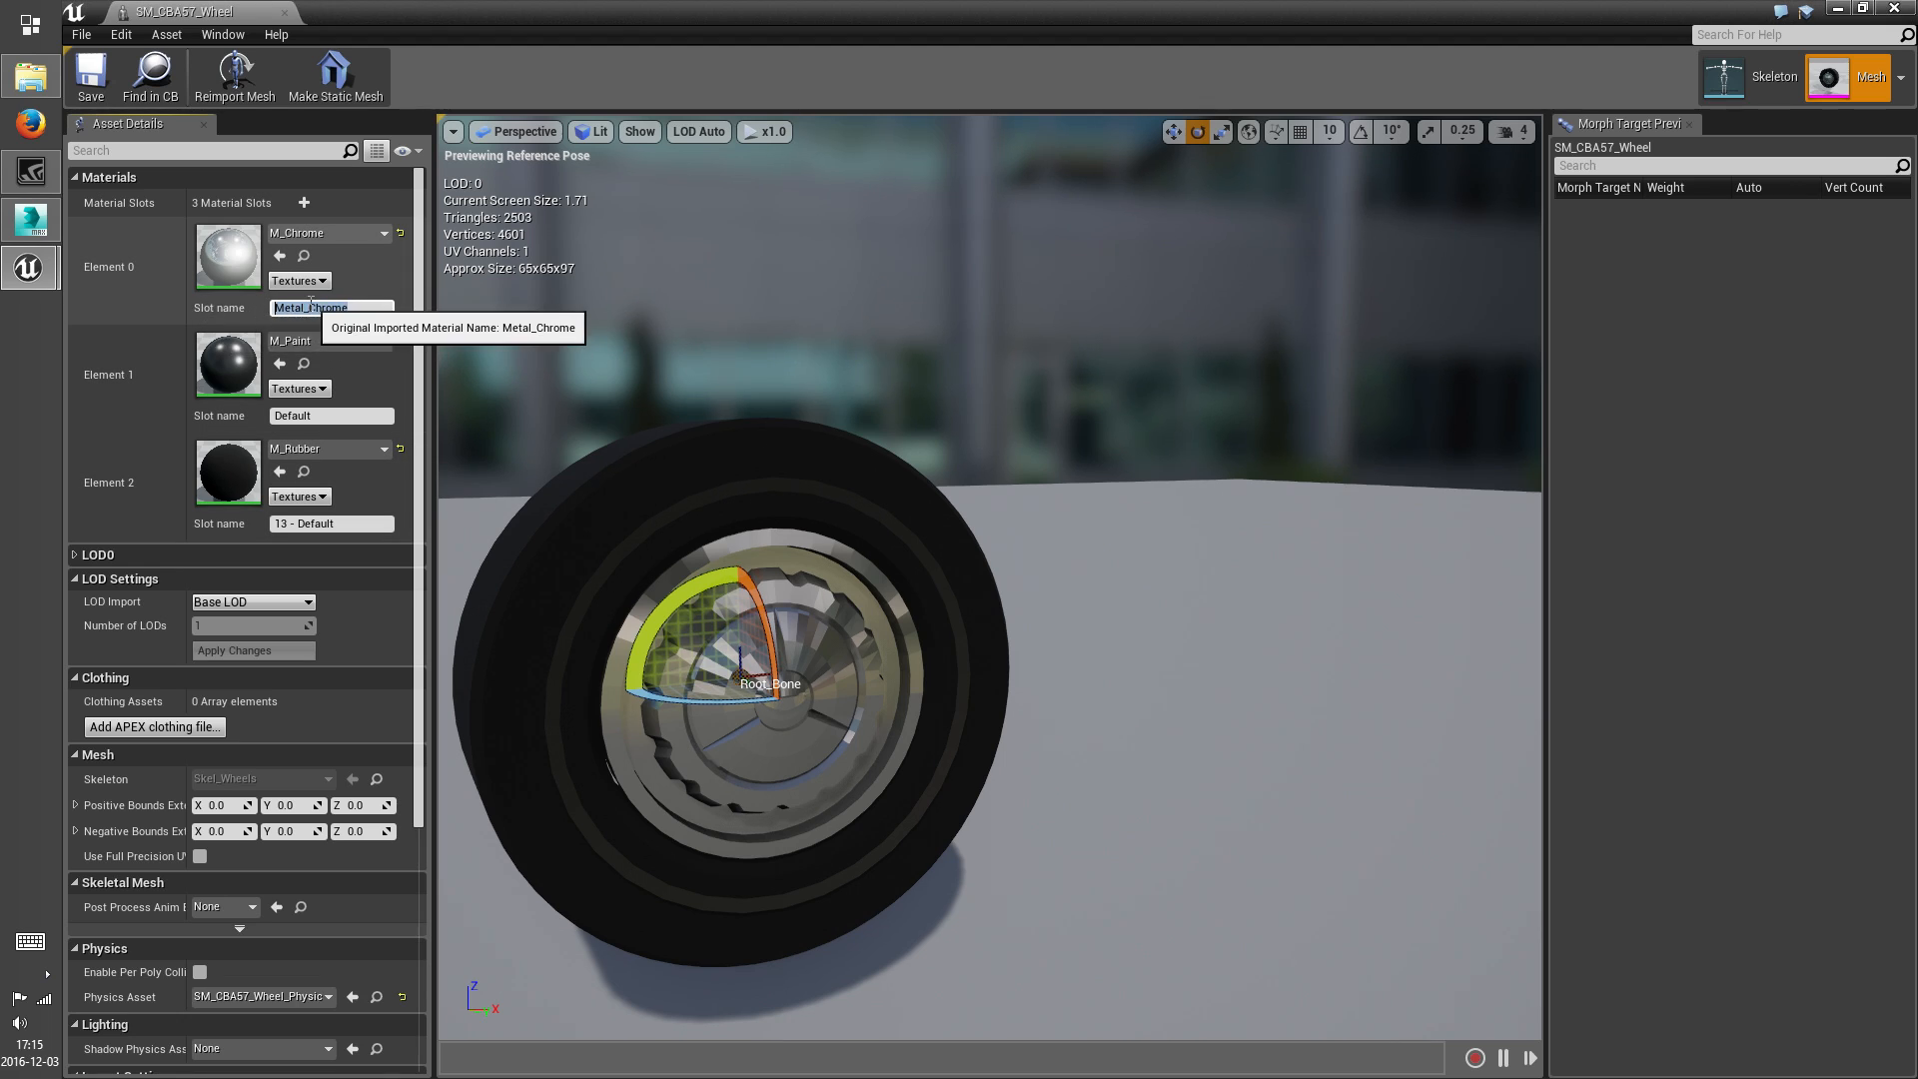
text(Rim)
click(91, 84)
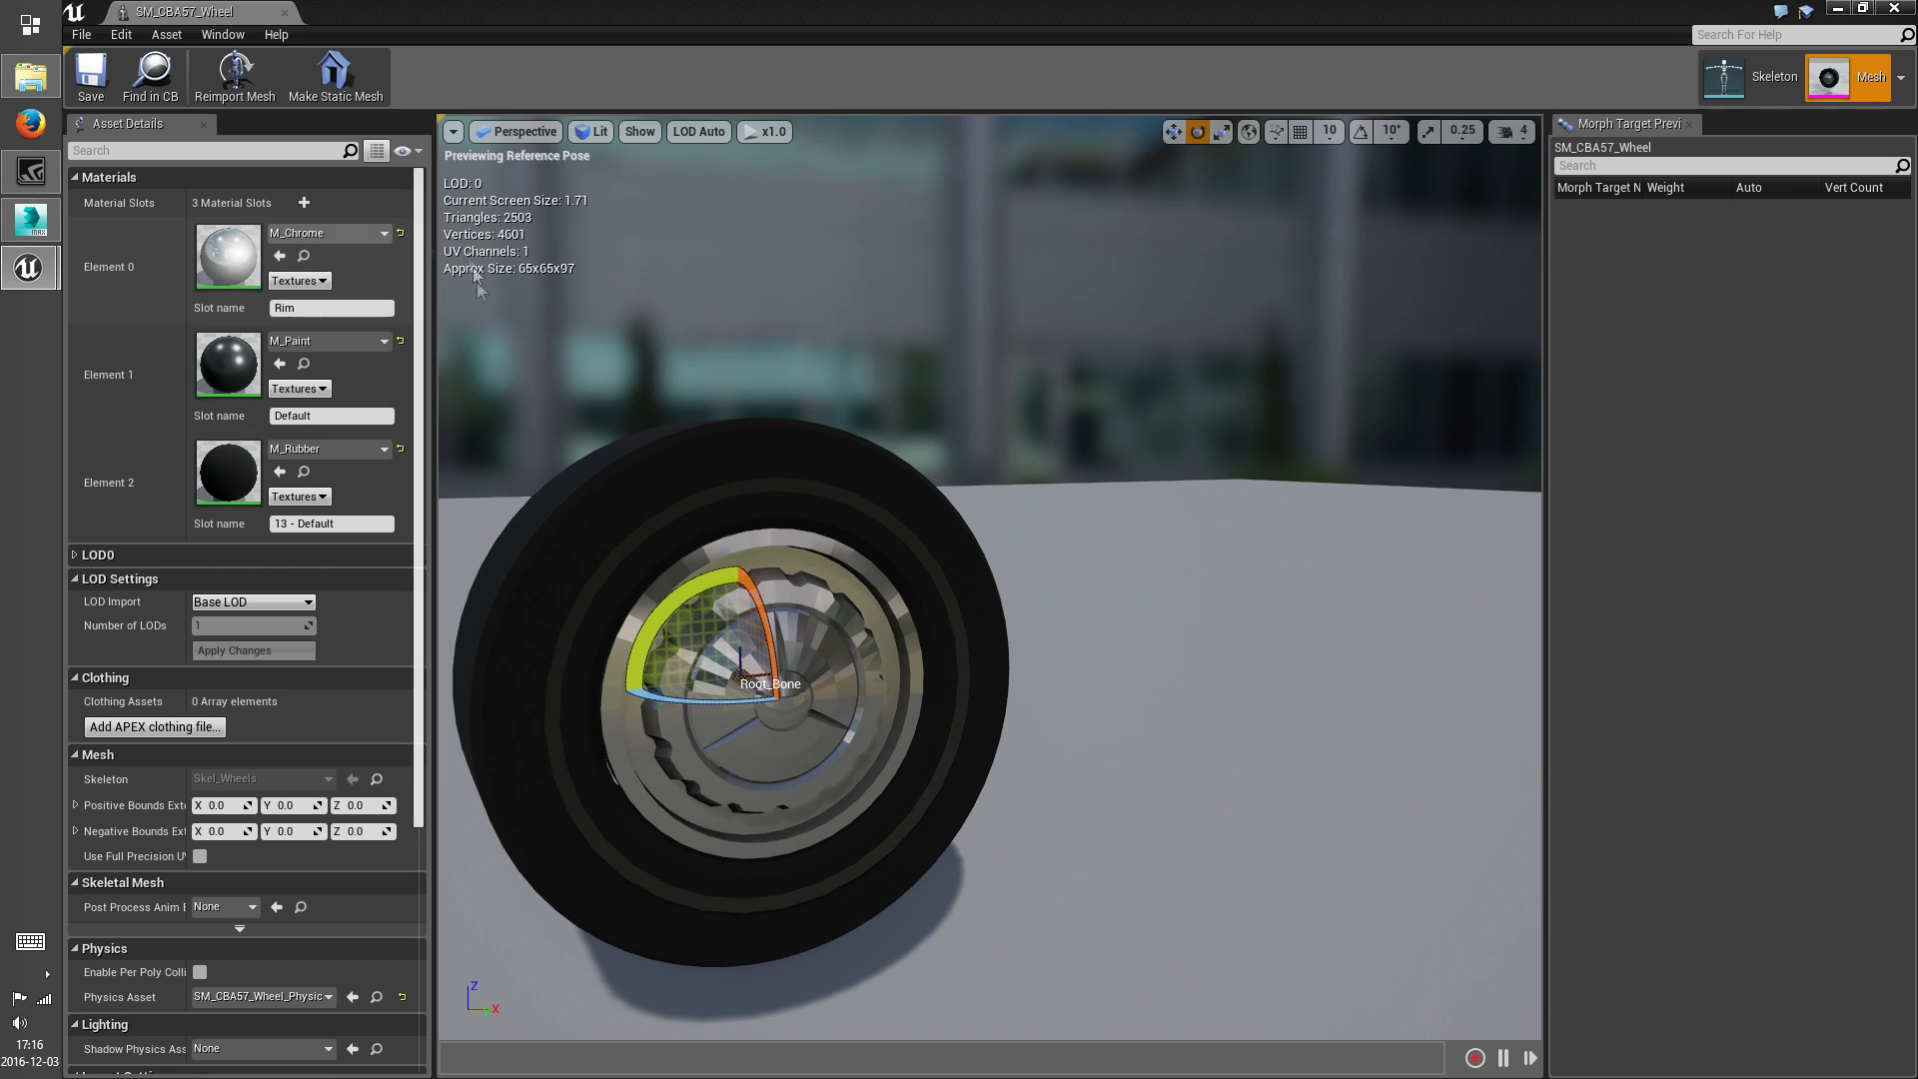
middle_drag(843, 665, 959, 673)
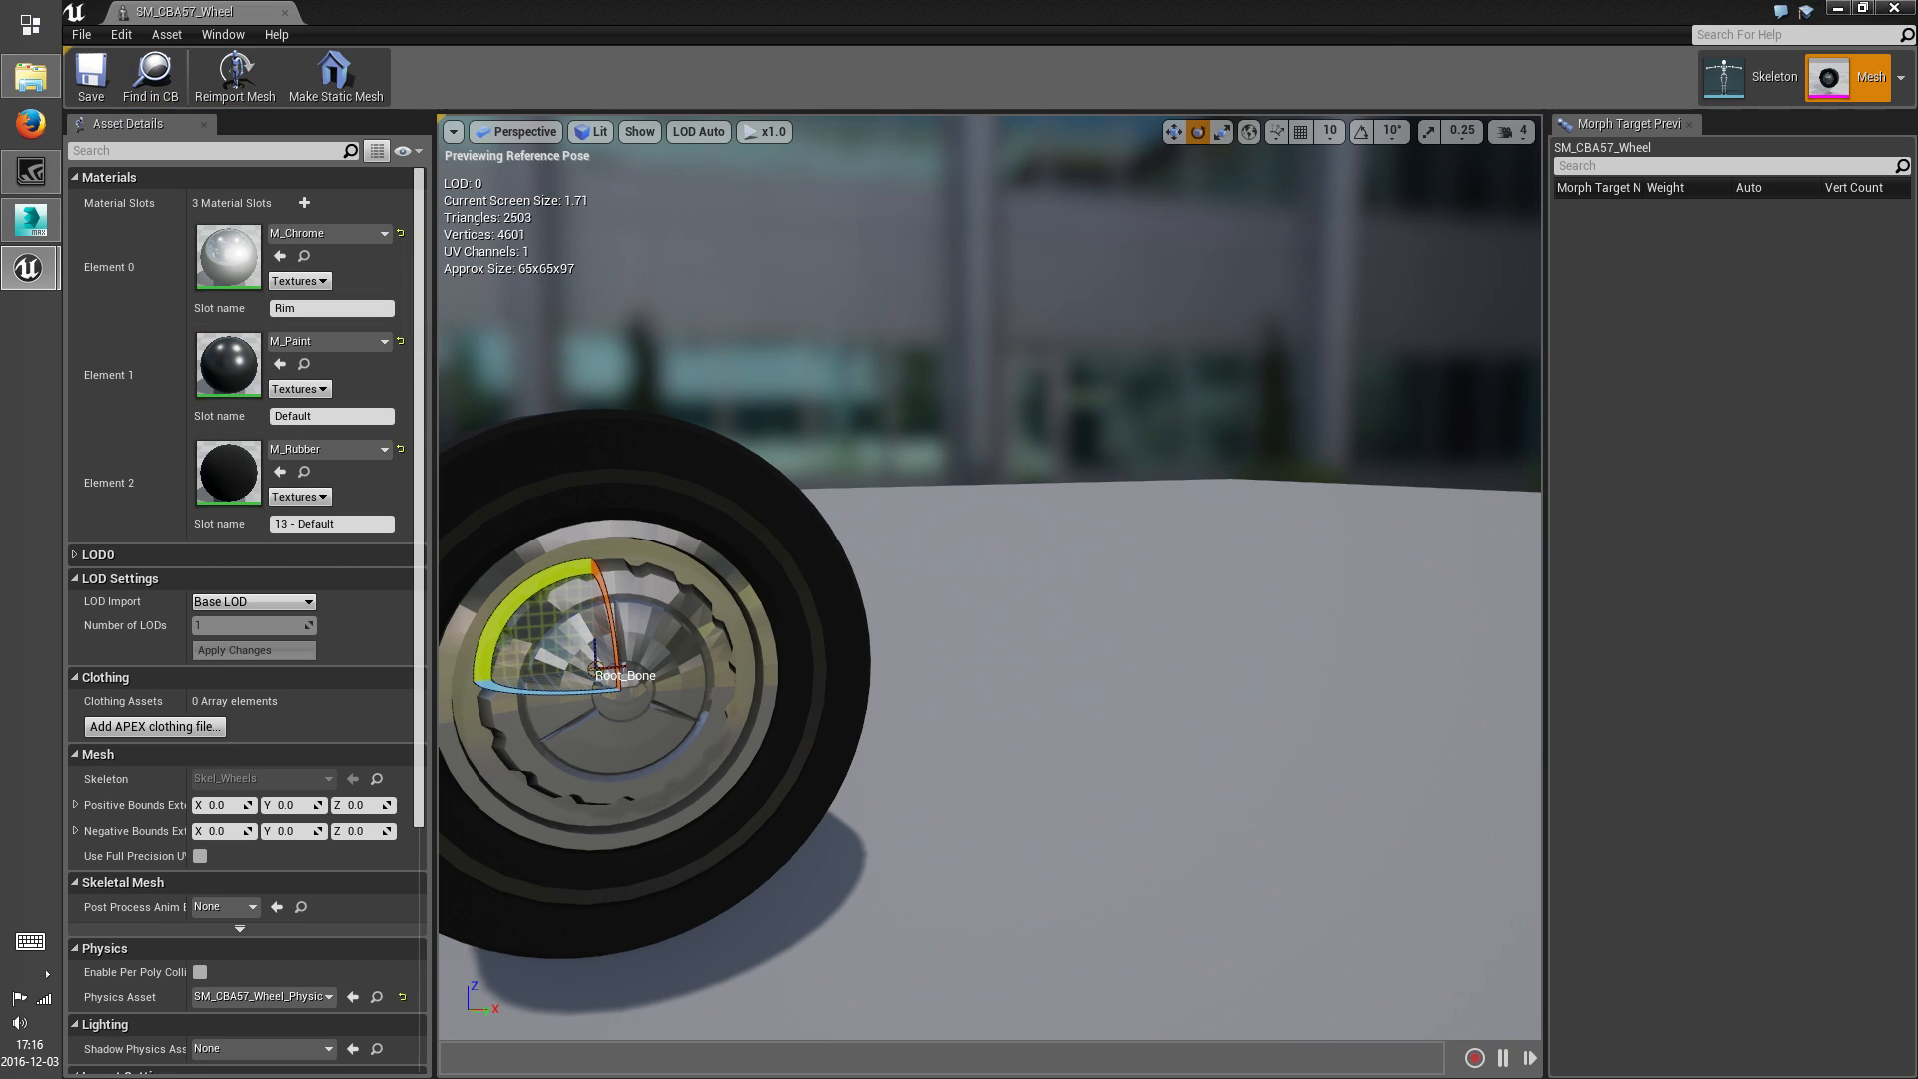
click(1896, 8)
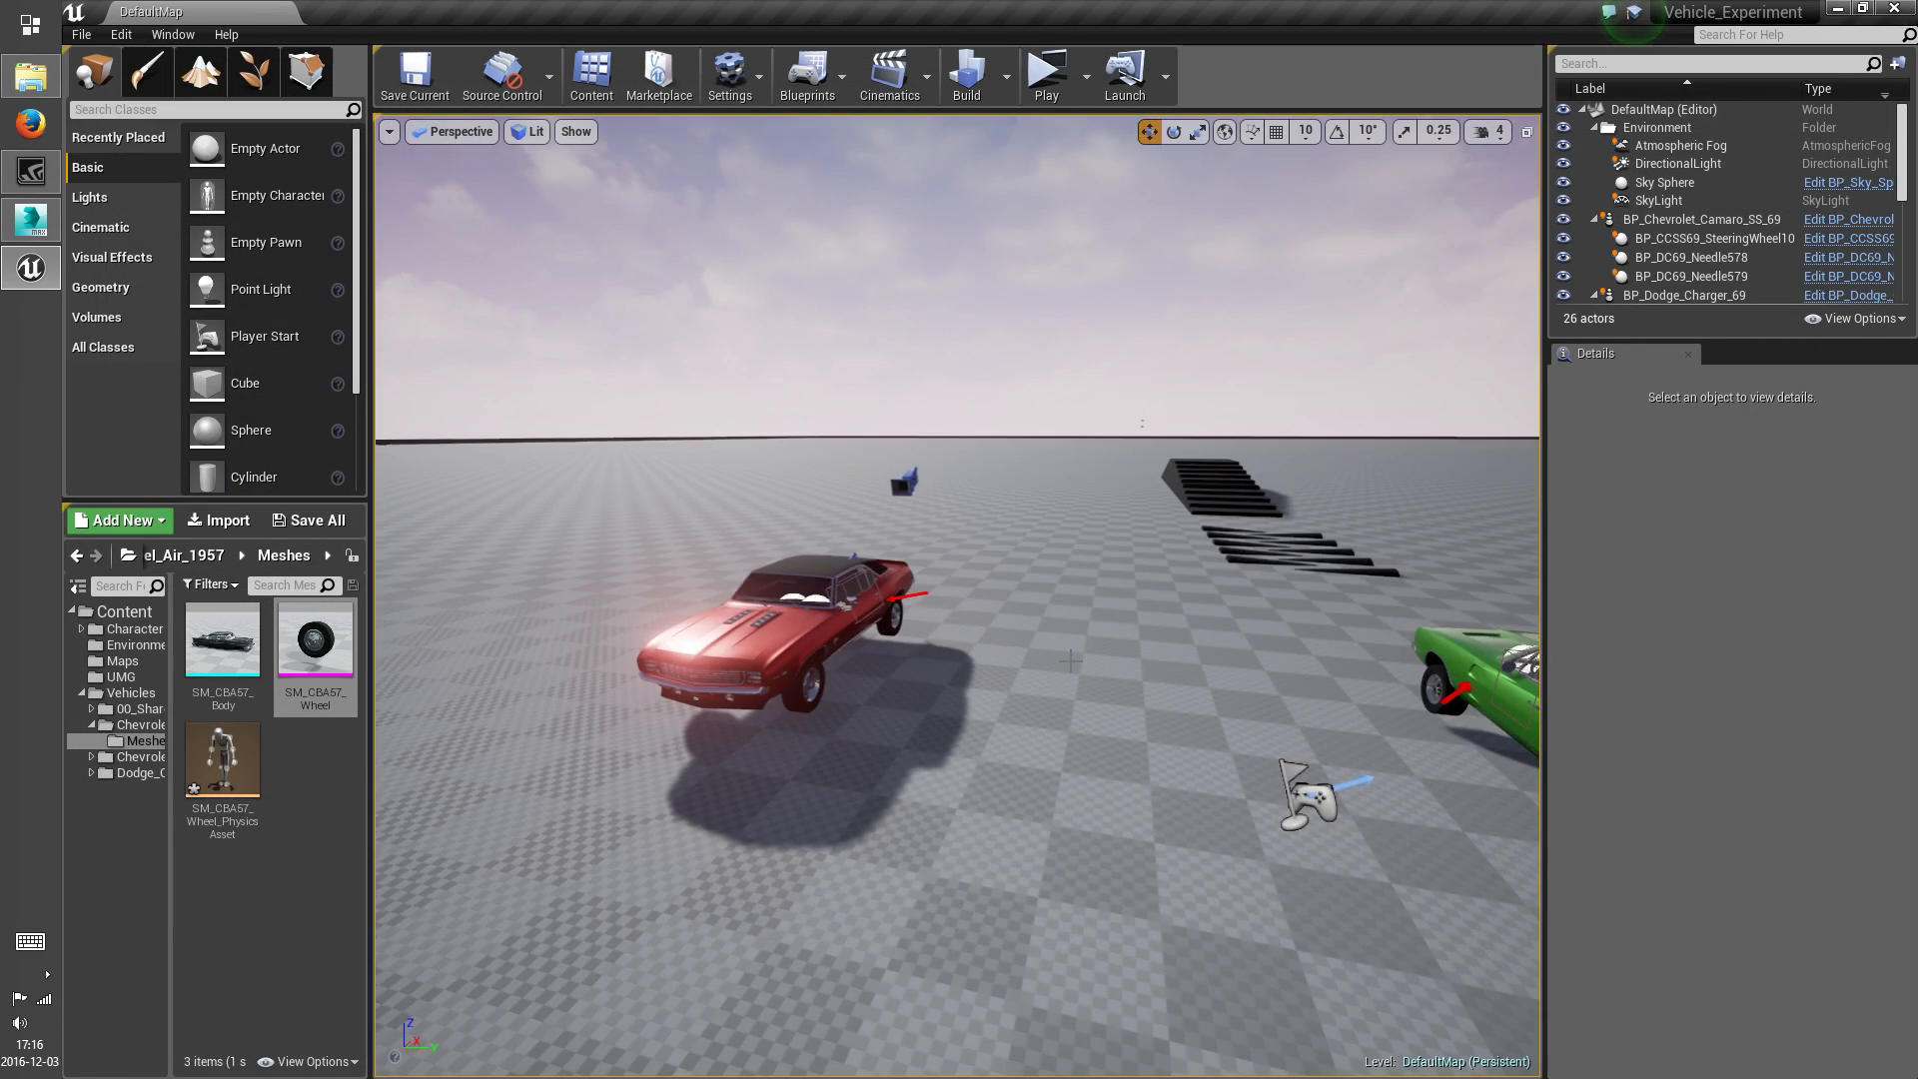
Scale down the collision capsule in SM_CBA57_Wheel_PhysicsAsset to match the tire's diameter, return to the level editor and save
double_click(222, 760)
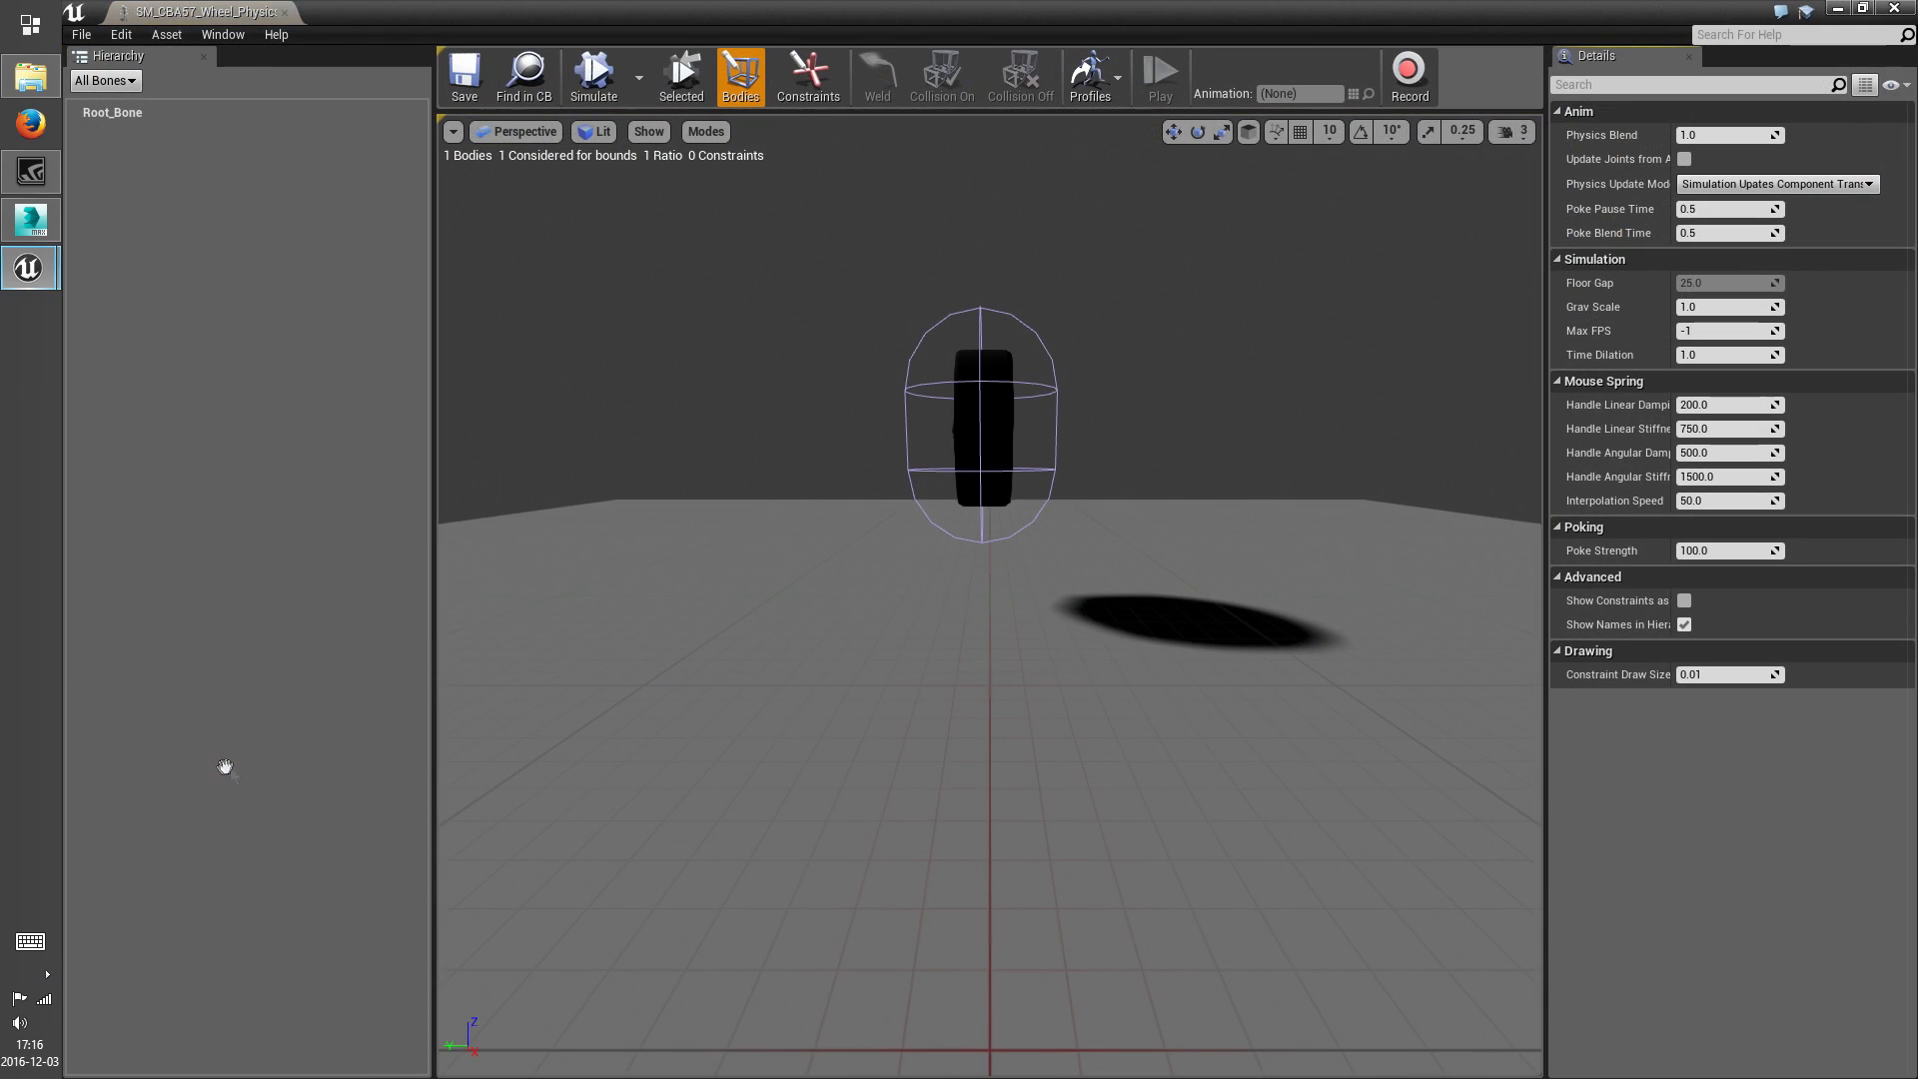
right_drag(1040, 476, 1222, 300)
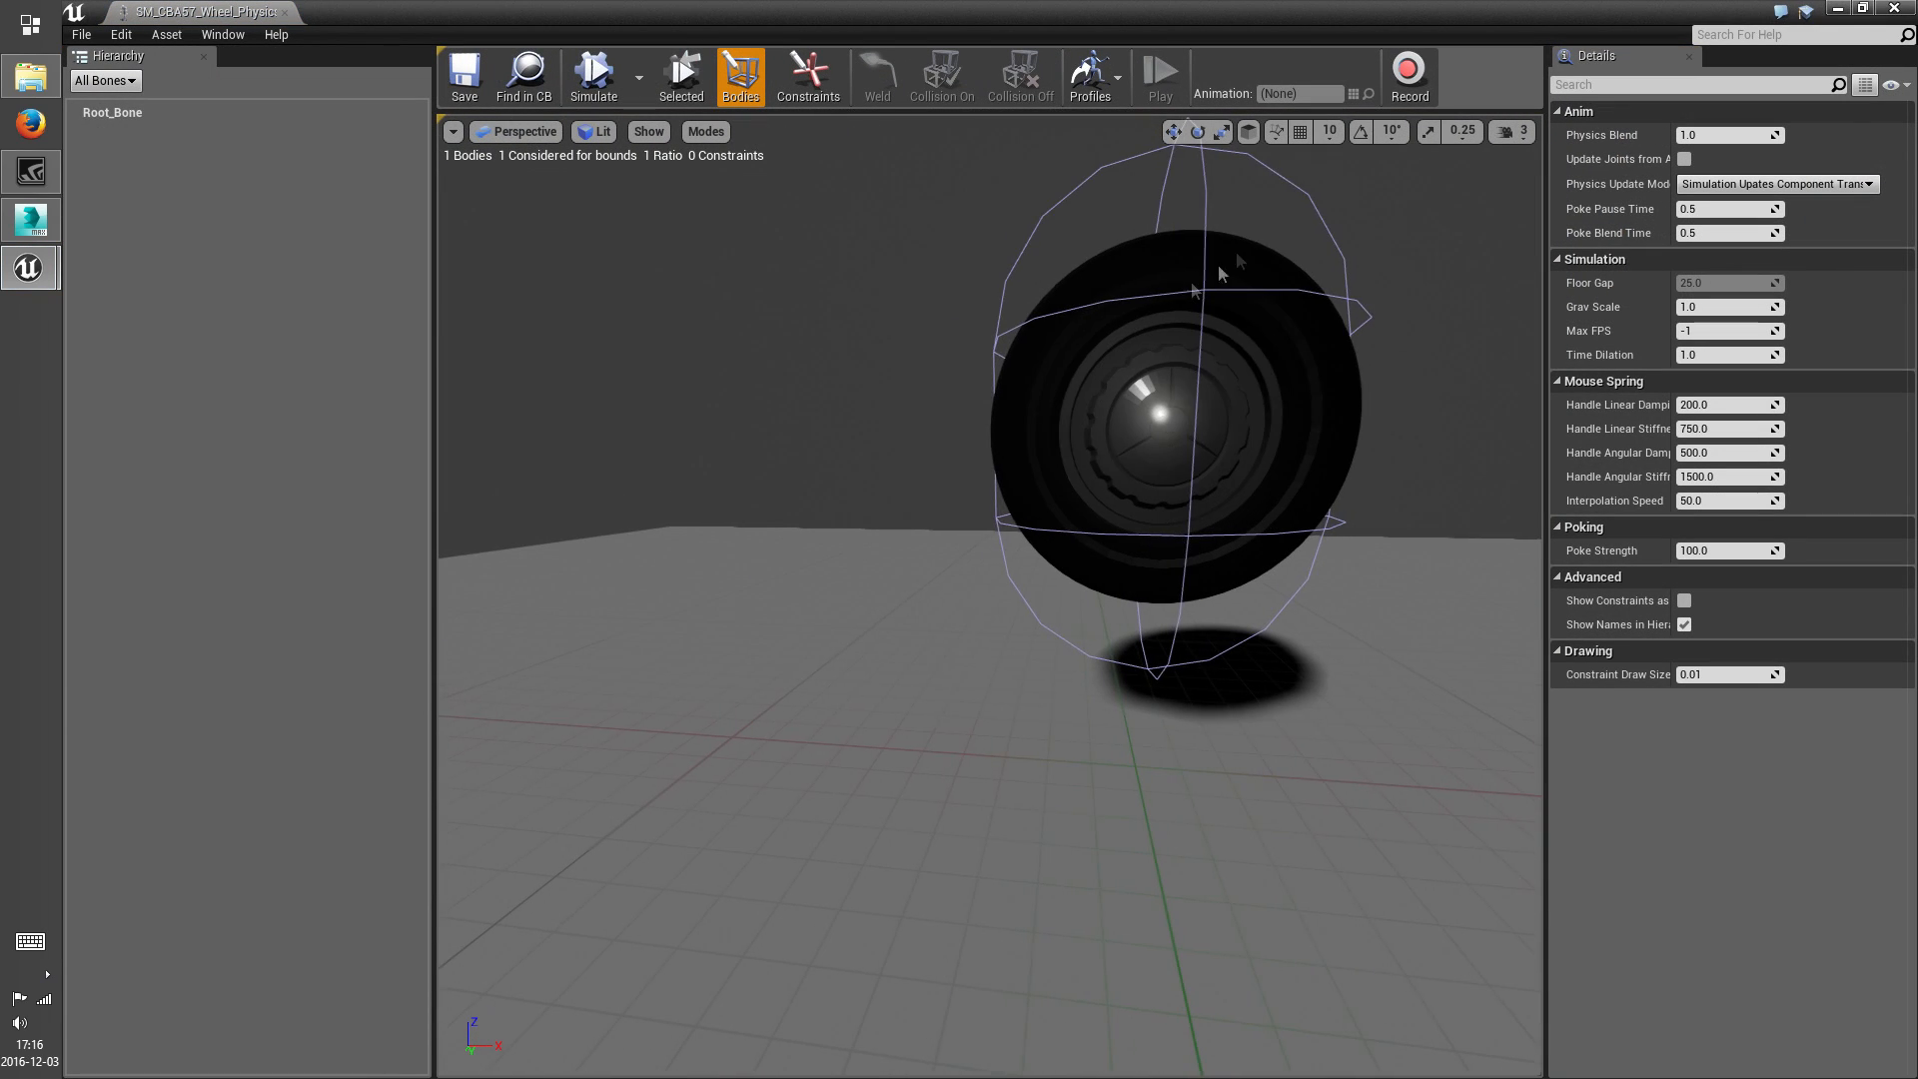
click(1211, 219)
click(1224, 135)
drag(1164, 353, 1164, 440)
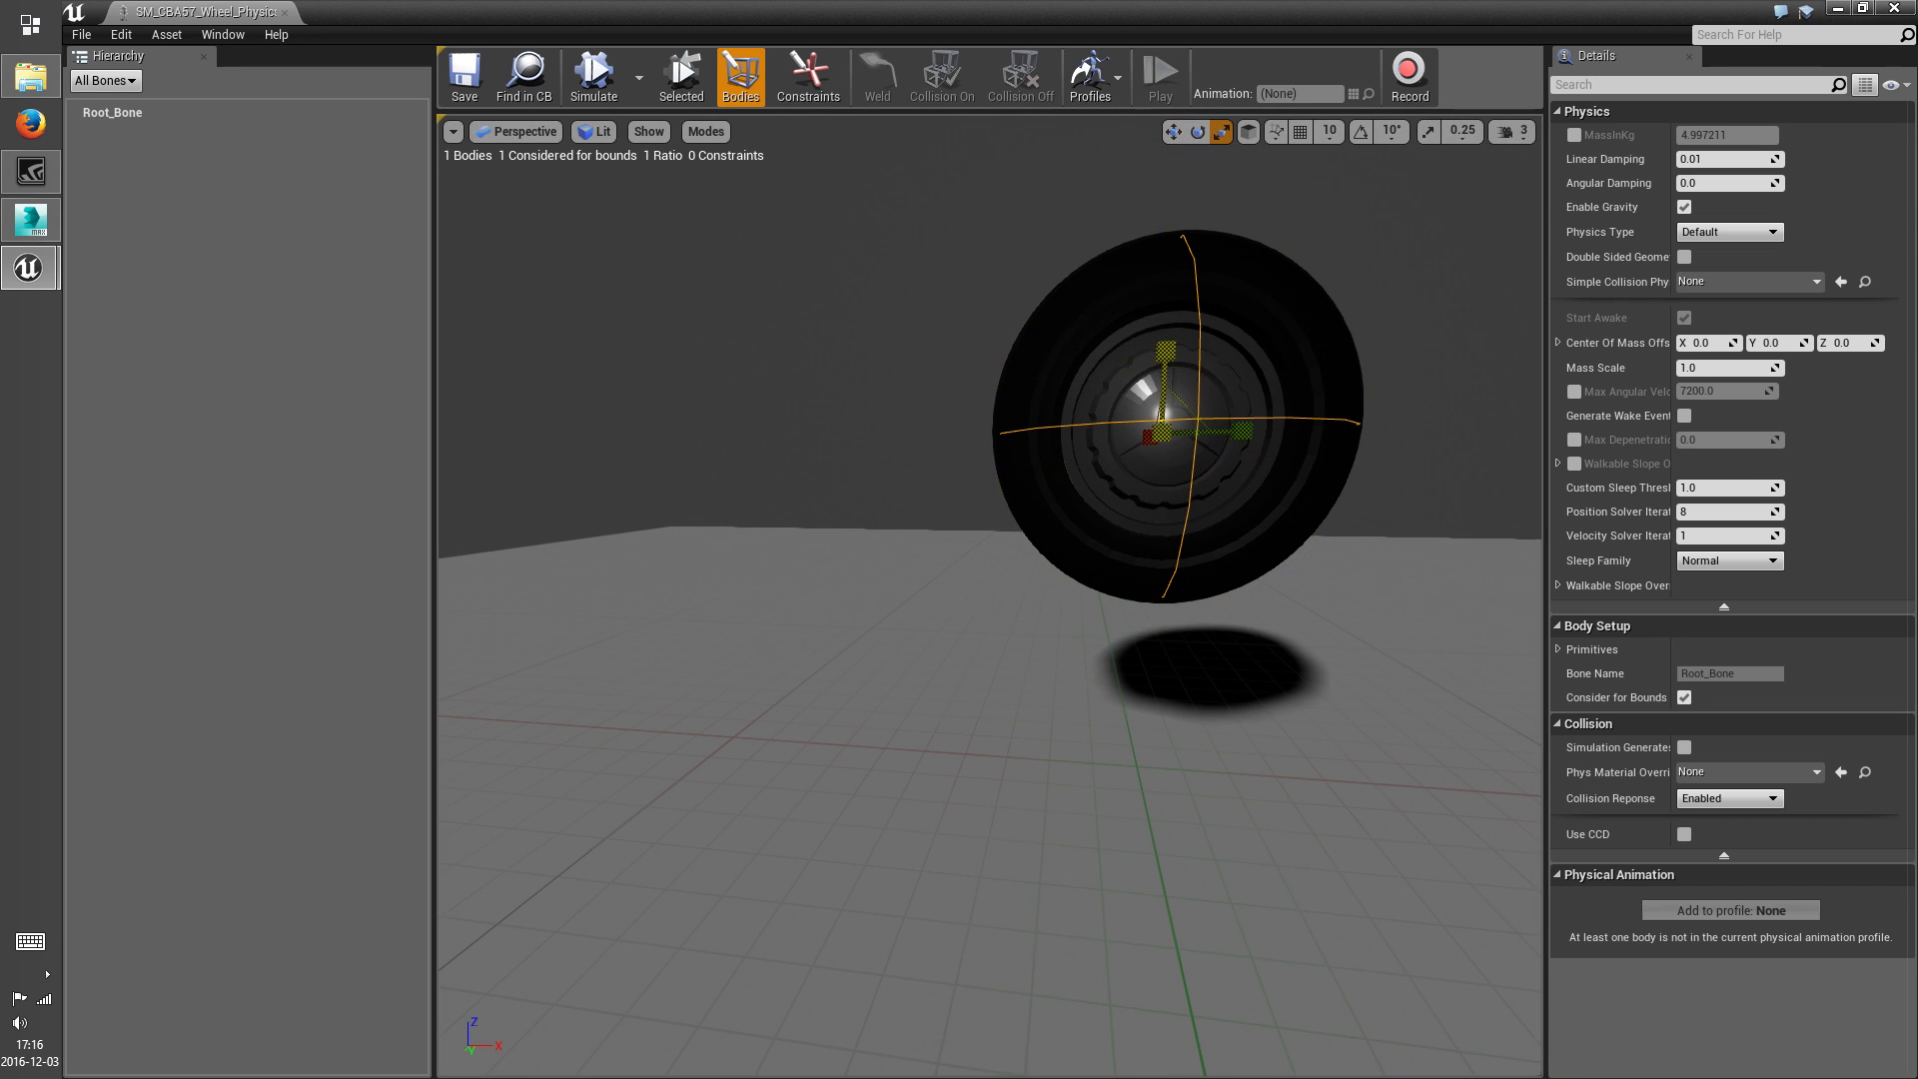
right_drag(1162, 375, 1327, 390)
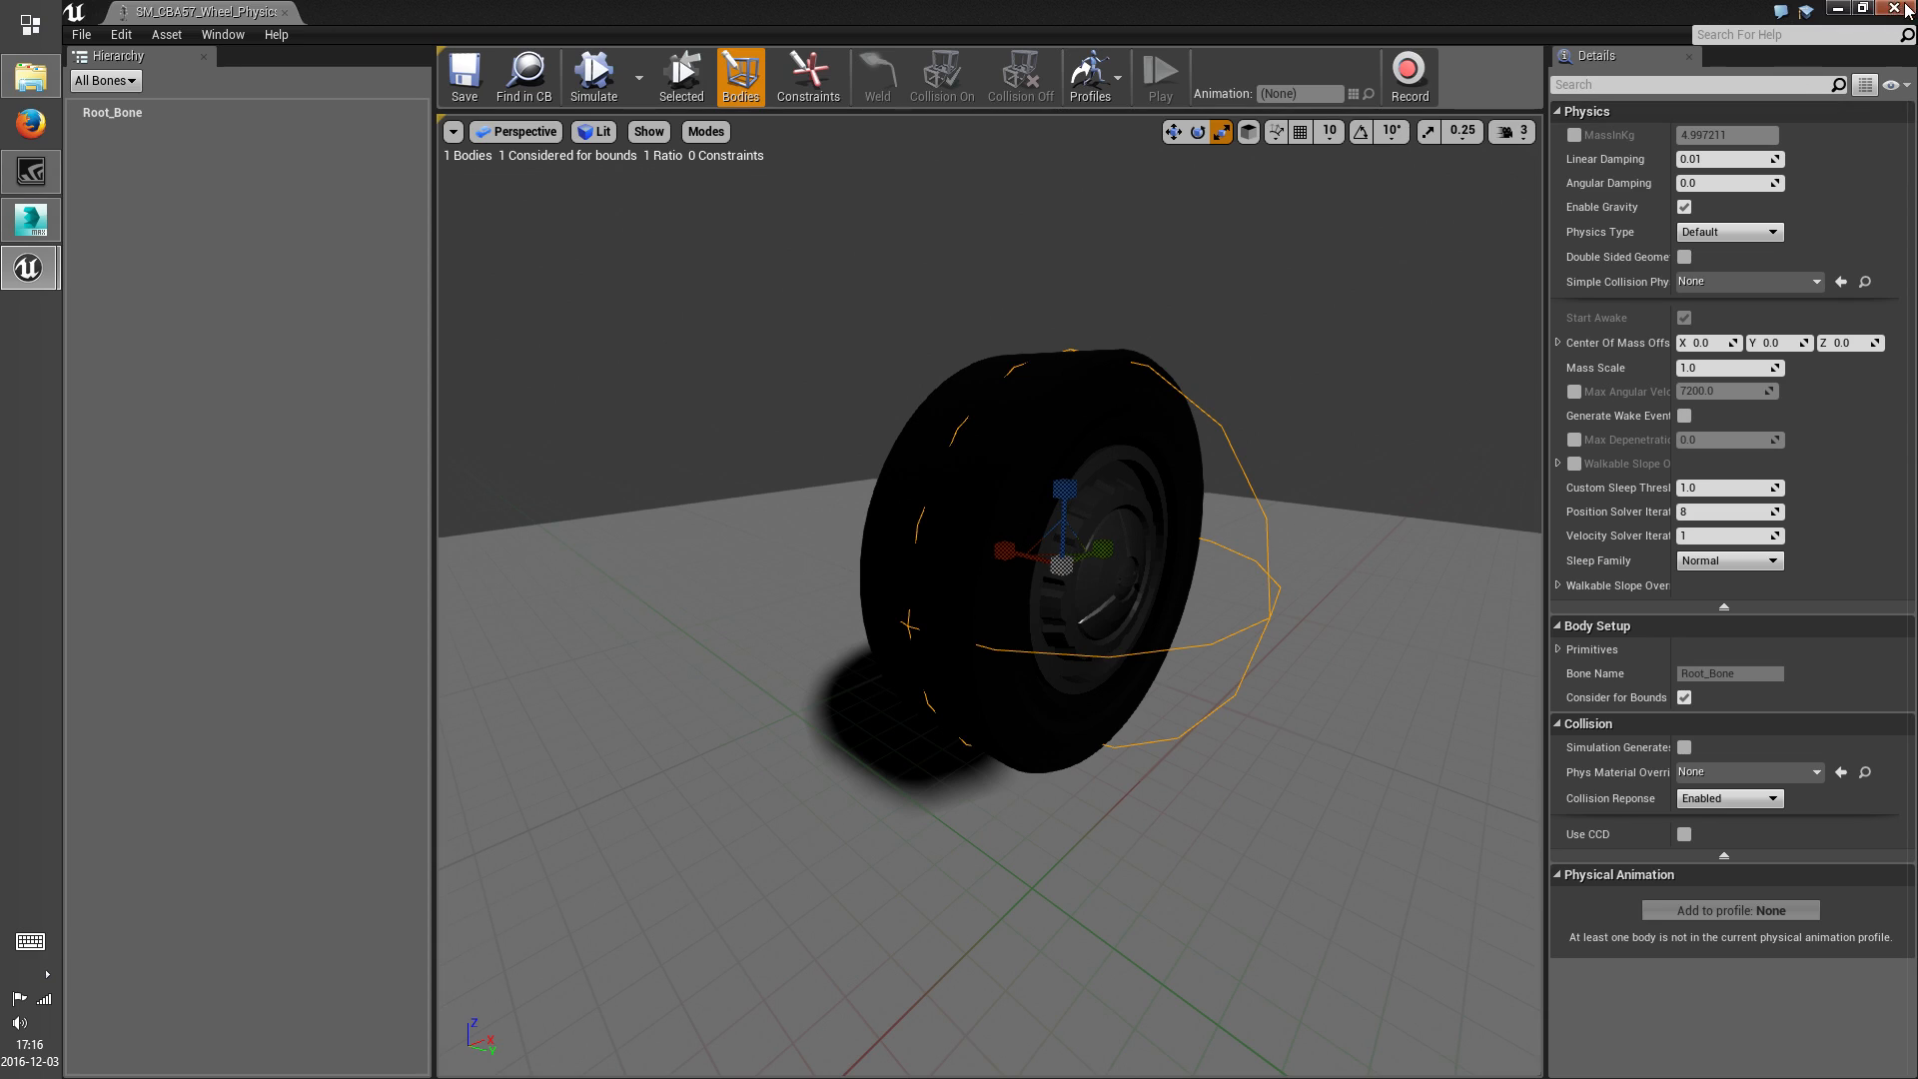
click(1836, 9)
key(ctrl+s)
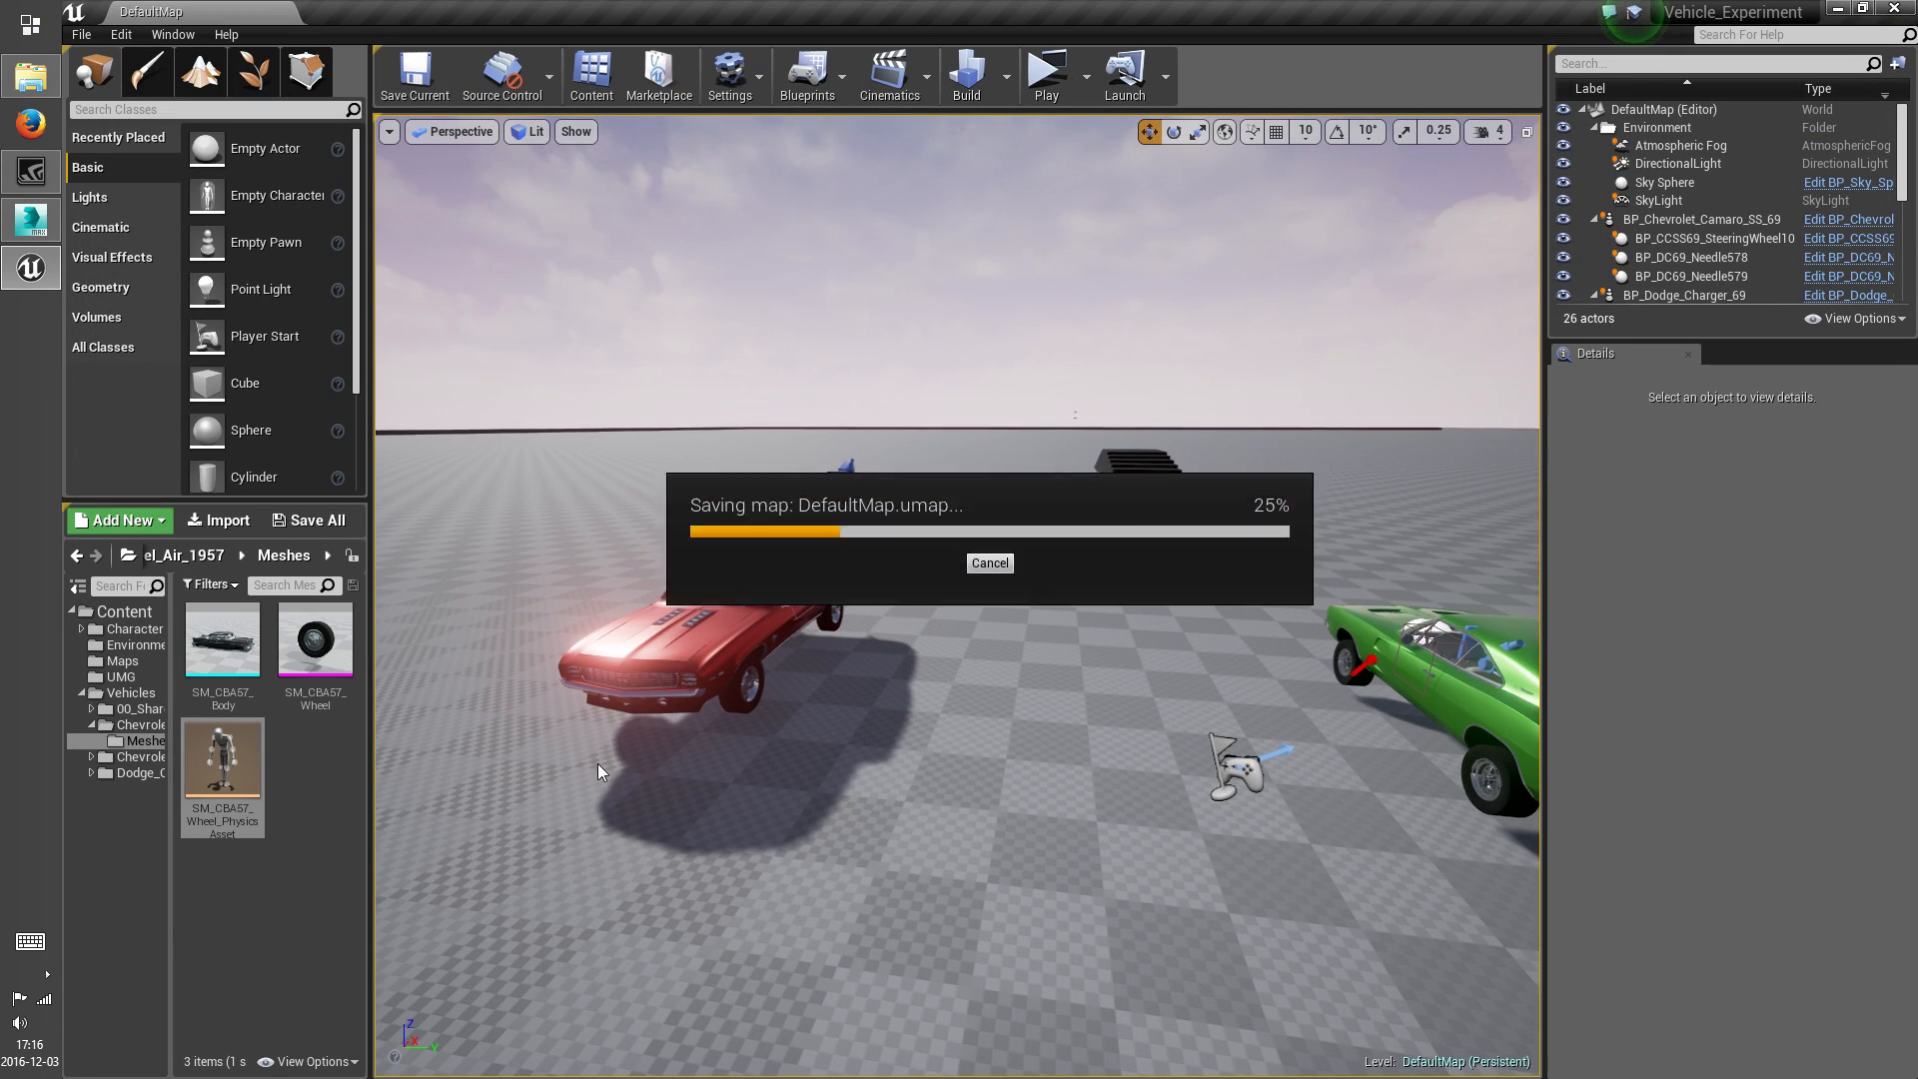
Rename the wheel's physics asset to PA_CBA57_Wheel
click(262, 587)
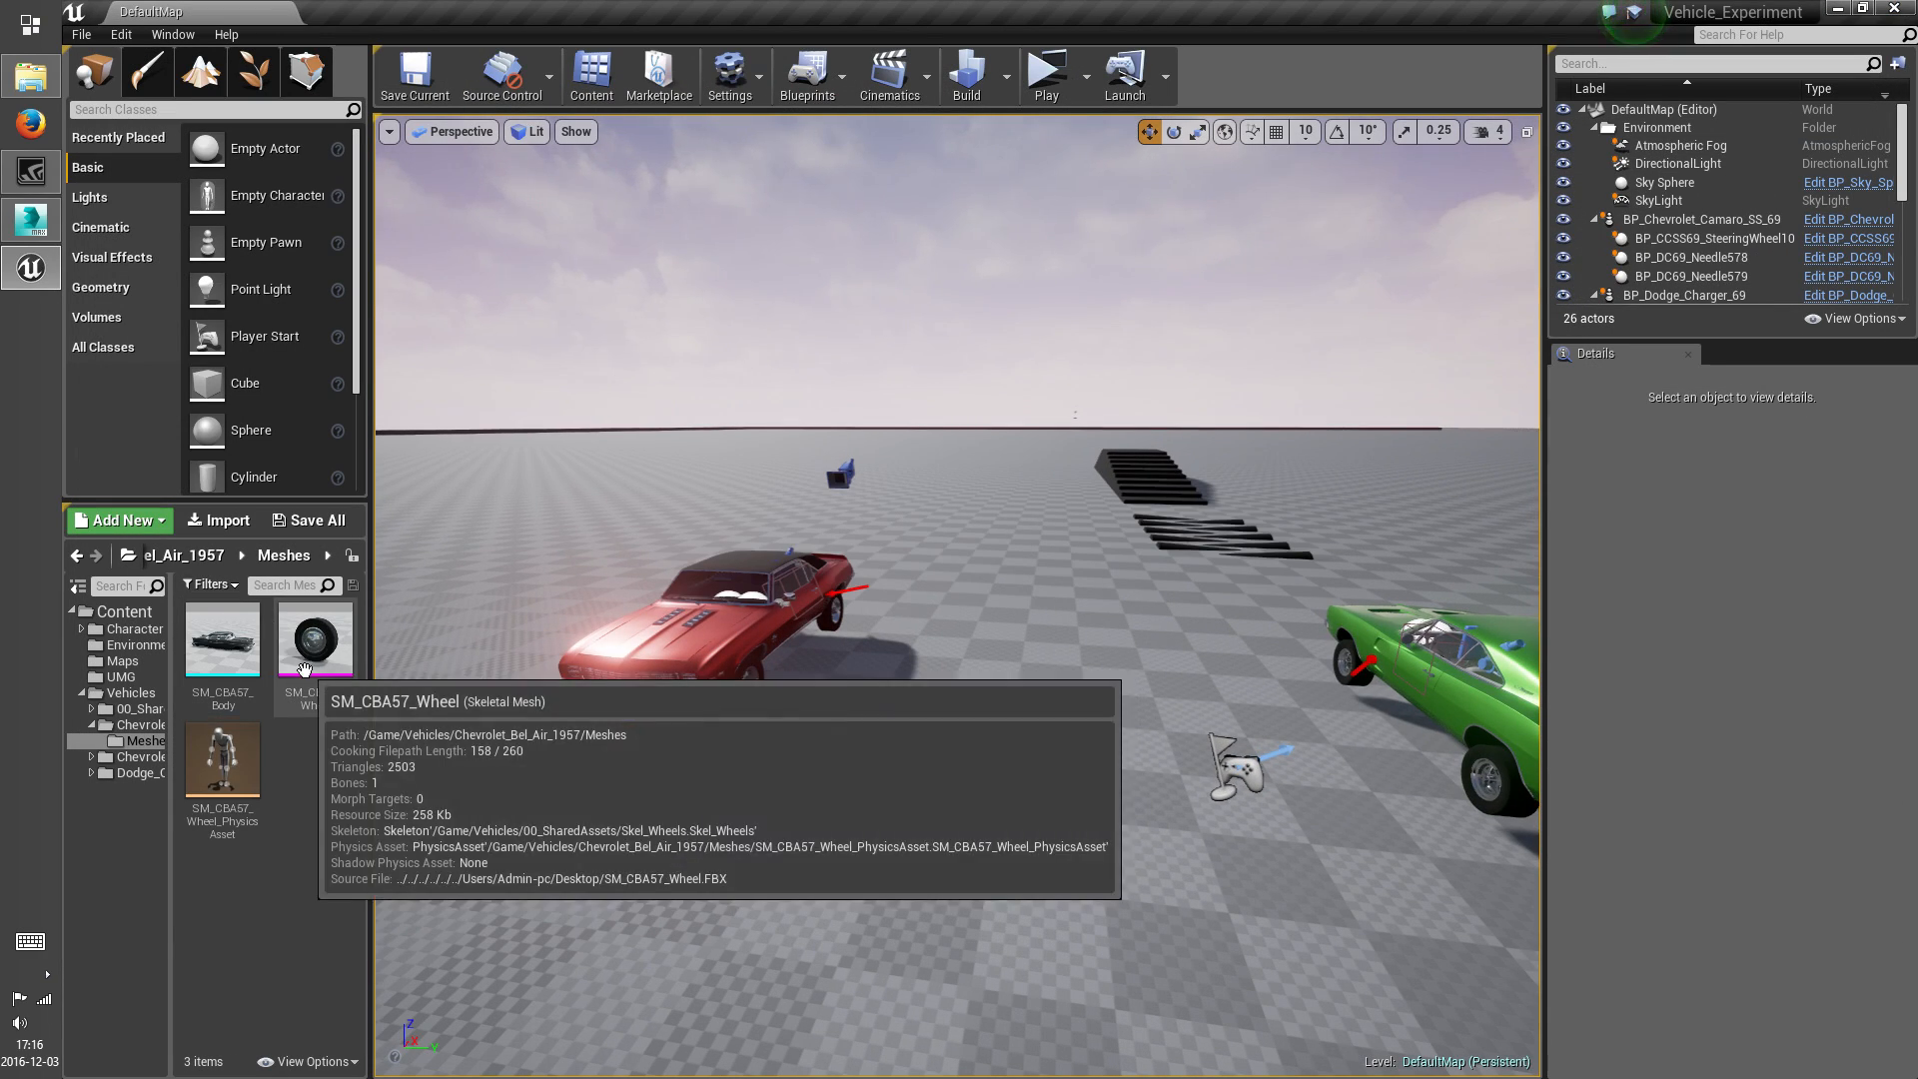
click(230, 810)
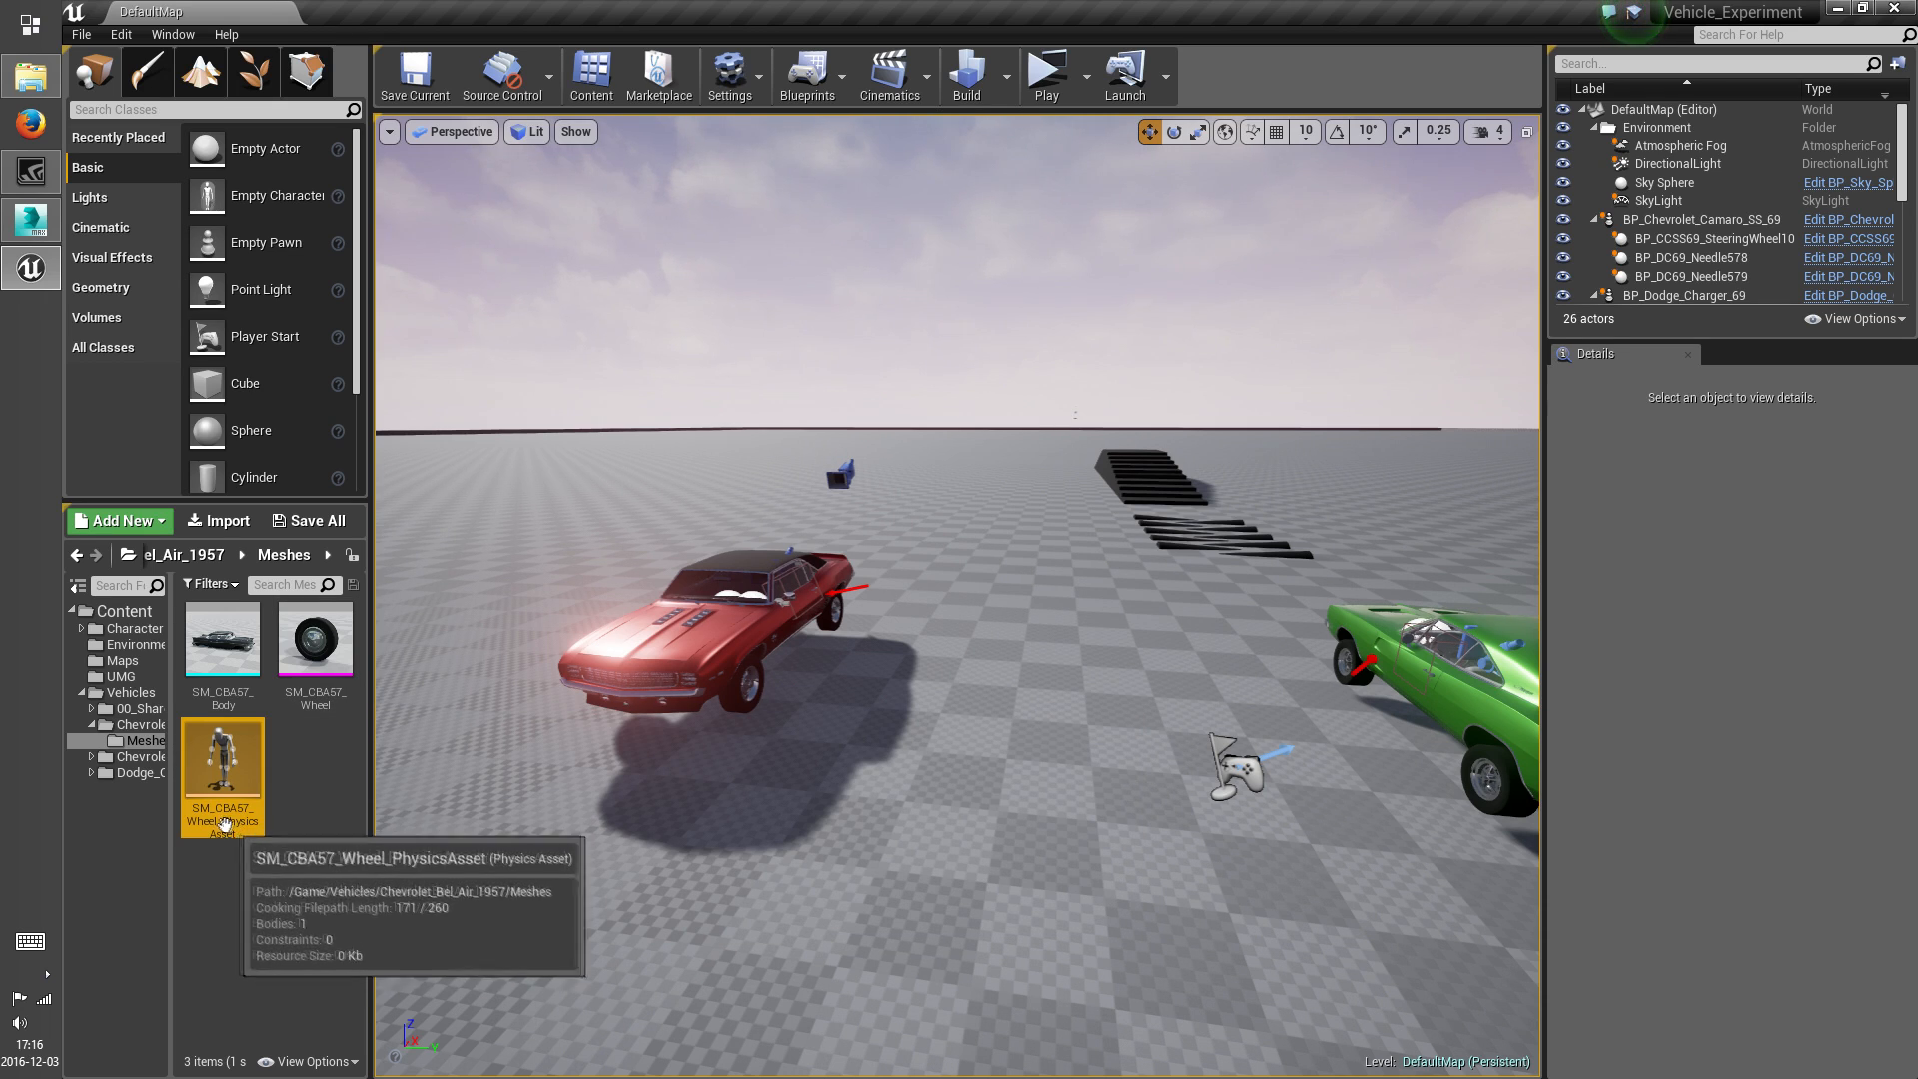
click(218, 817)
mouse_move(191, 820)
mouse_down()
mouse_move(156, 827)
mouse_move(183, 820)
mouse_up()
text(PA_CBA57_W)
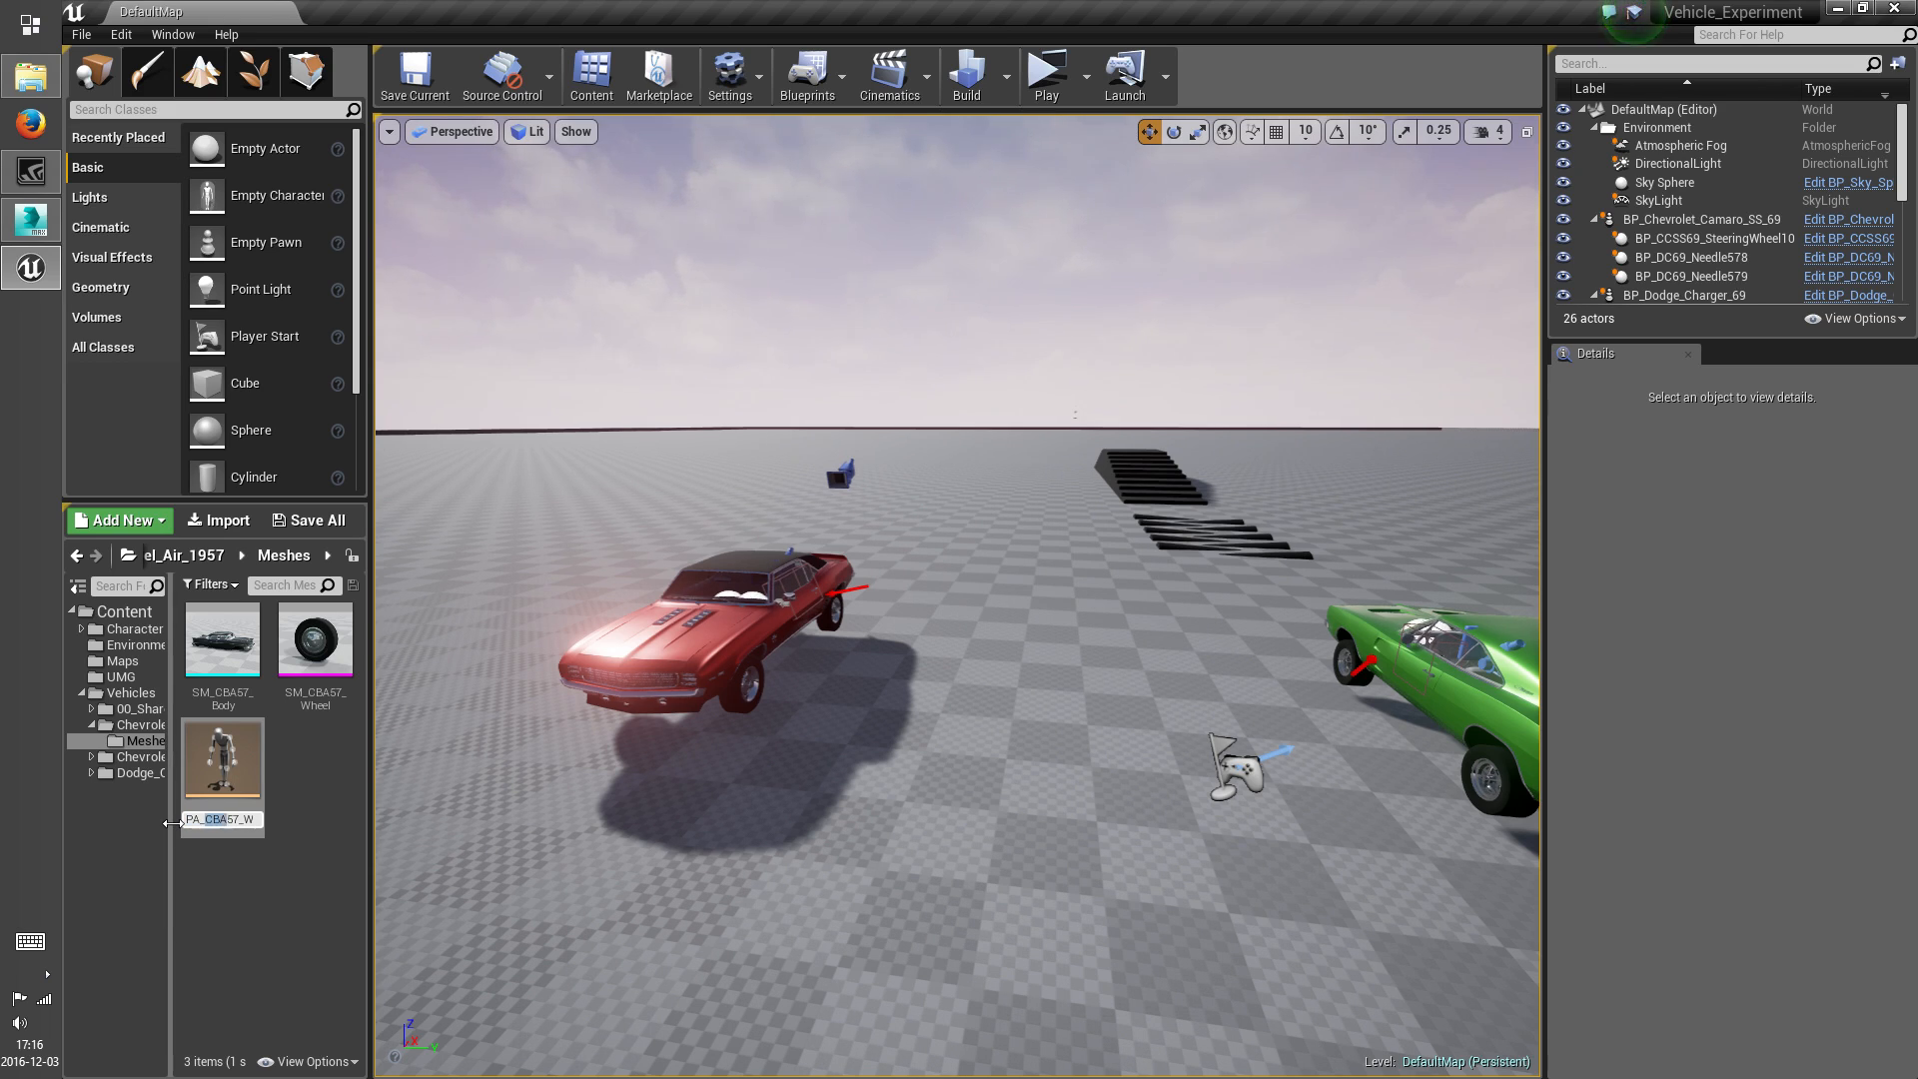
key(shift+Right)
key(shift+Right)
key(shift+Right)
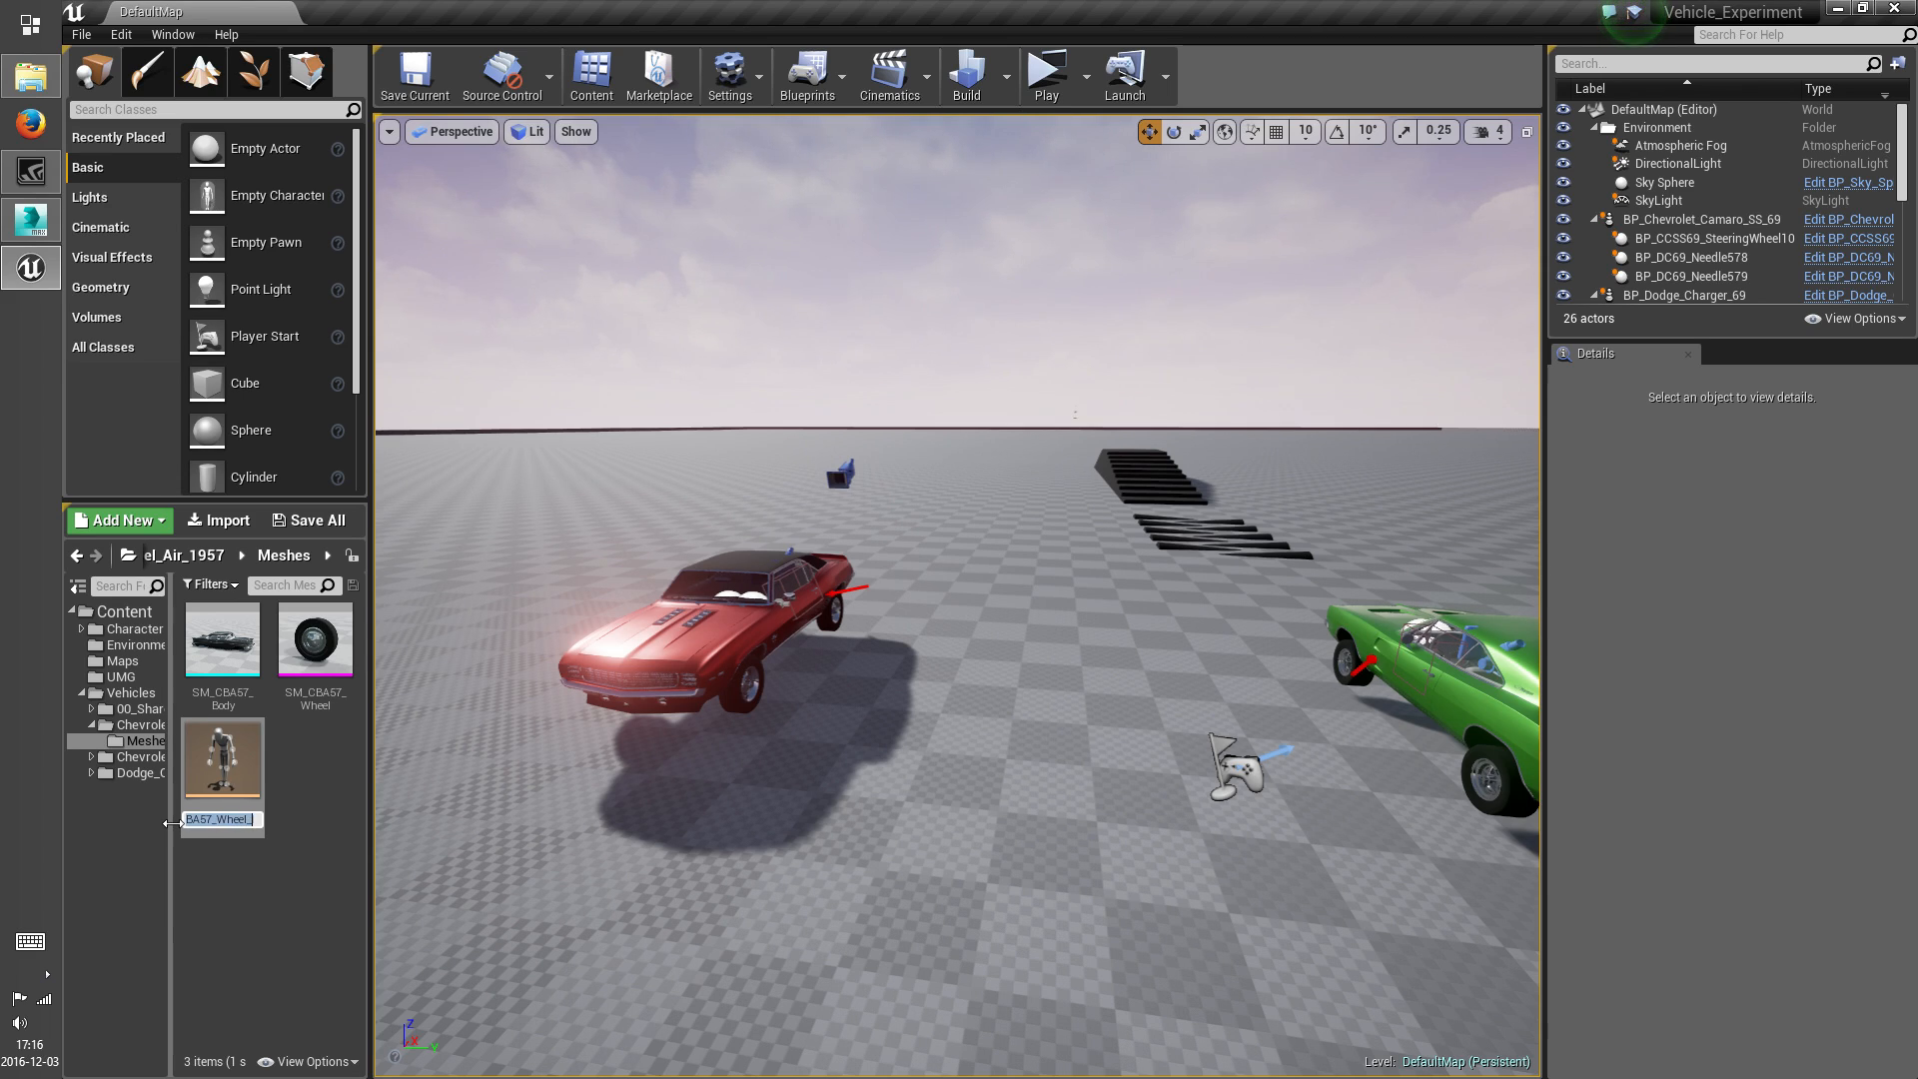
key(shift+Right)
key(shift+Right)
key(Right)
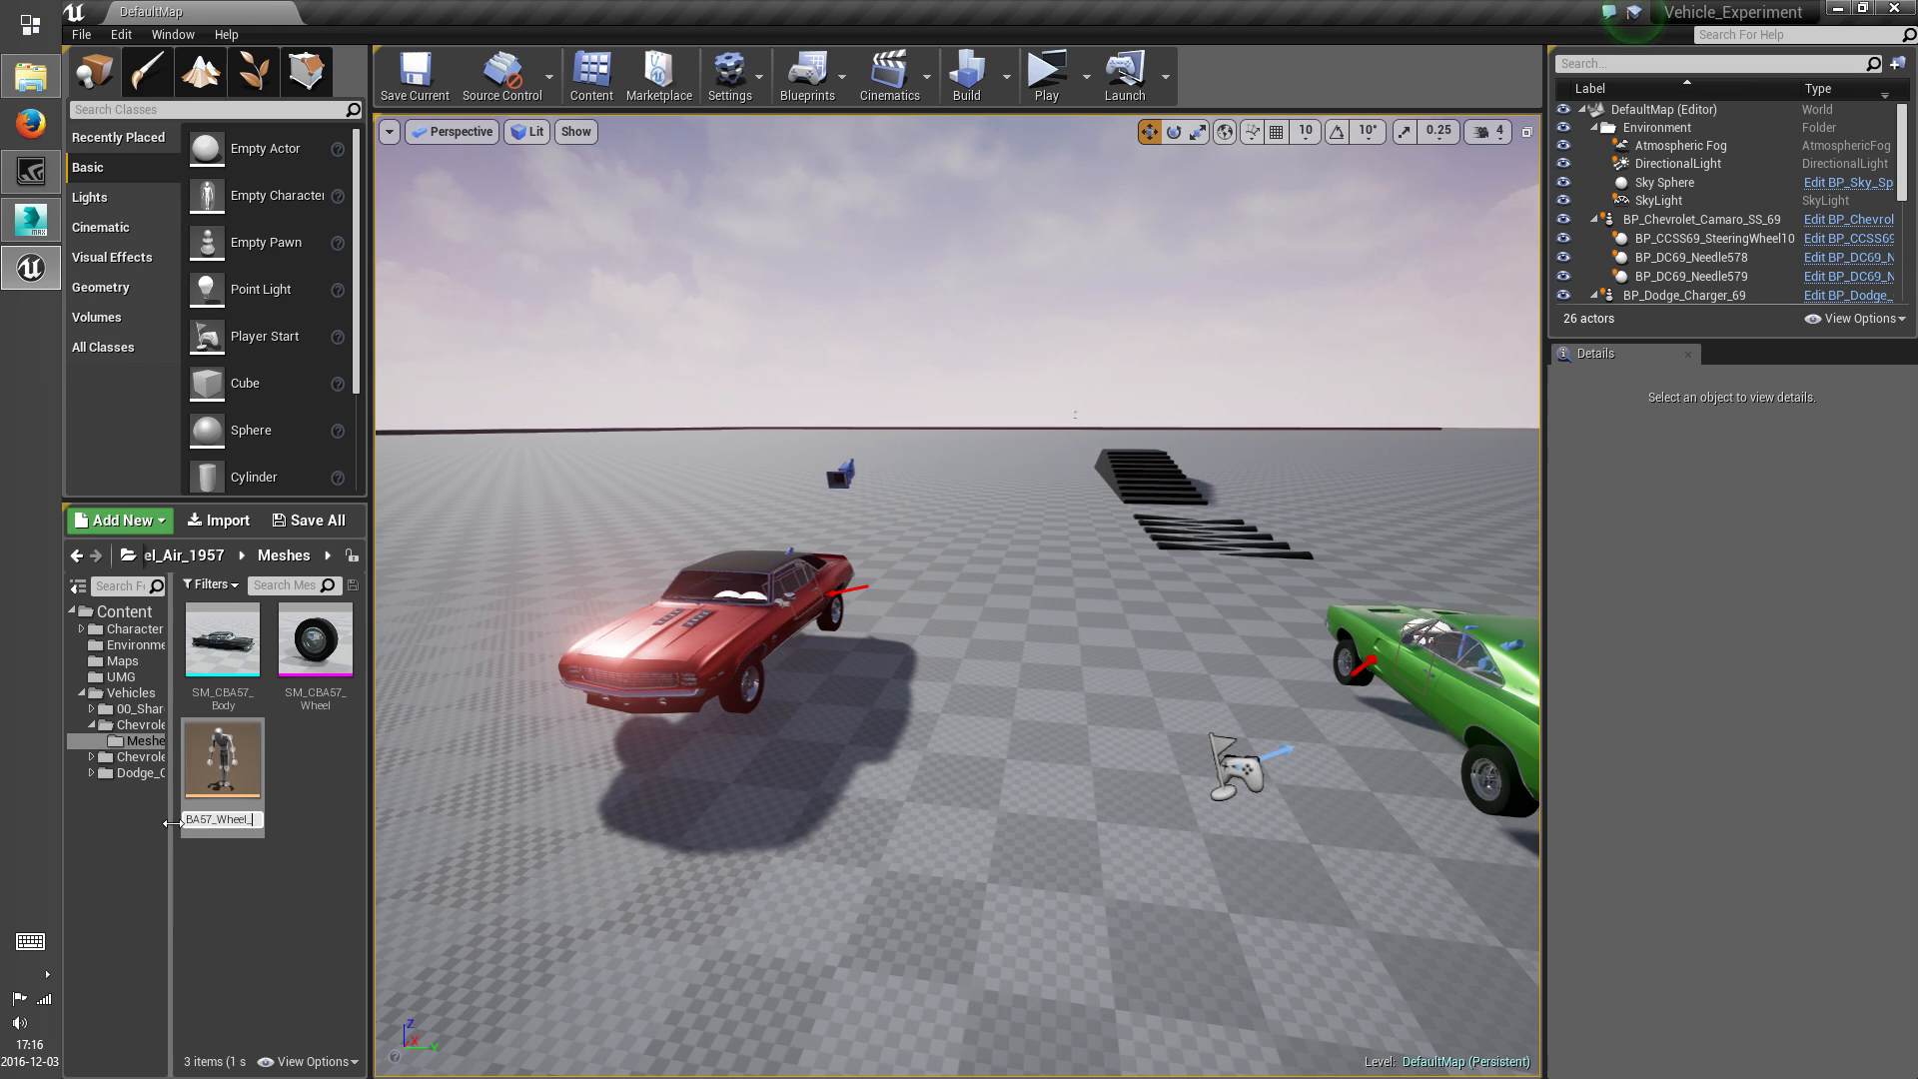
key(Return)
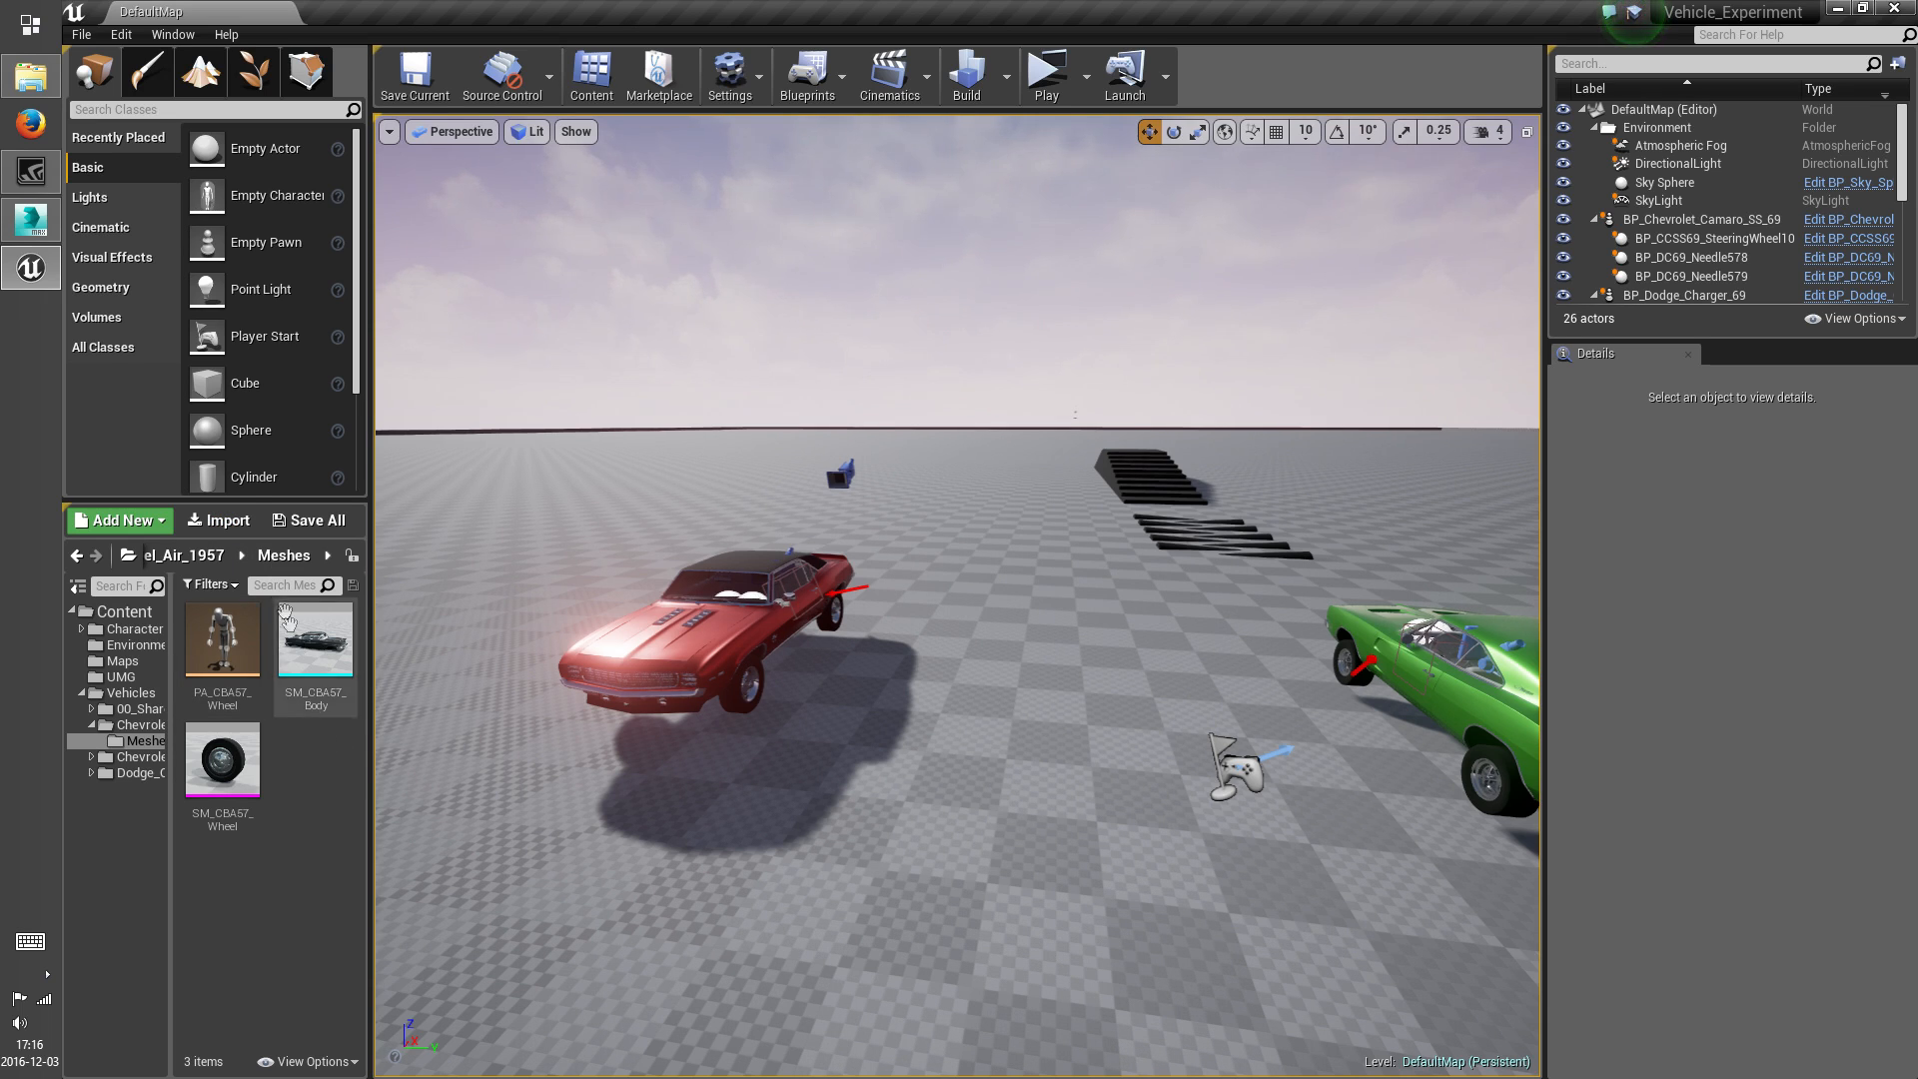
Import SM_CBA57_SteeringWheel.FBX into the Chevrolet_Bel_Air_1957 Meshes folder as a static mesh without materials or textures
click(218, 519)
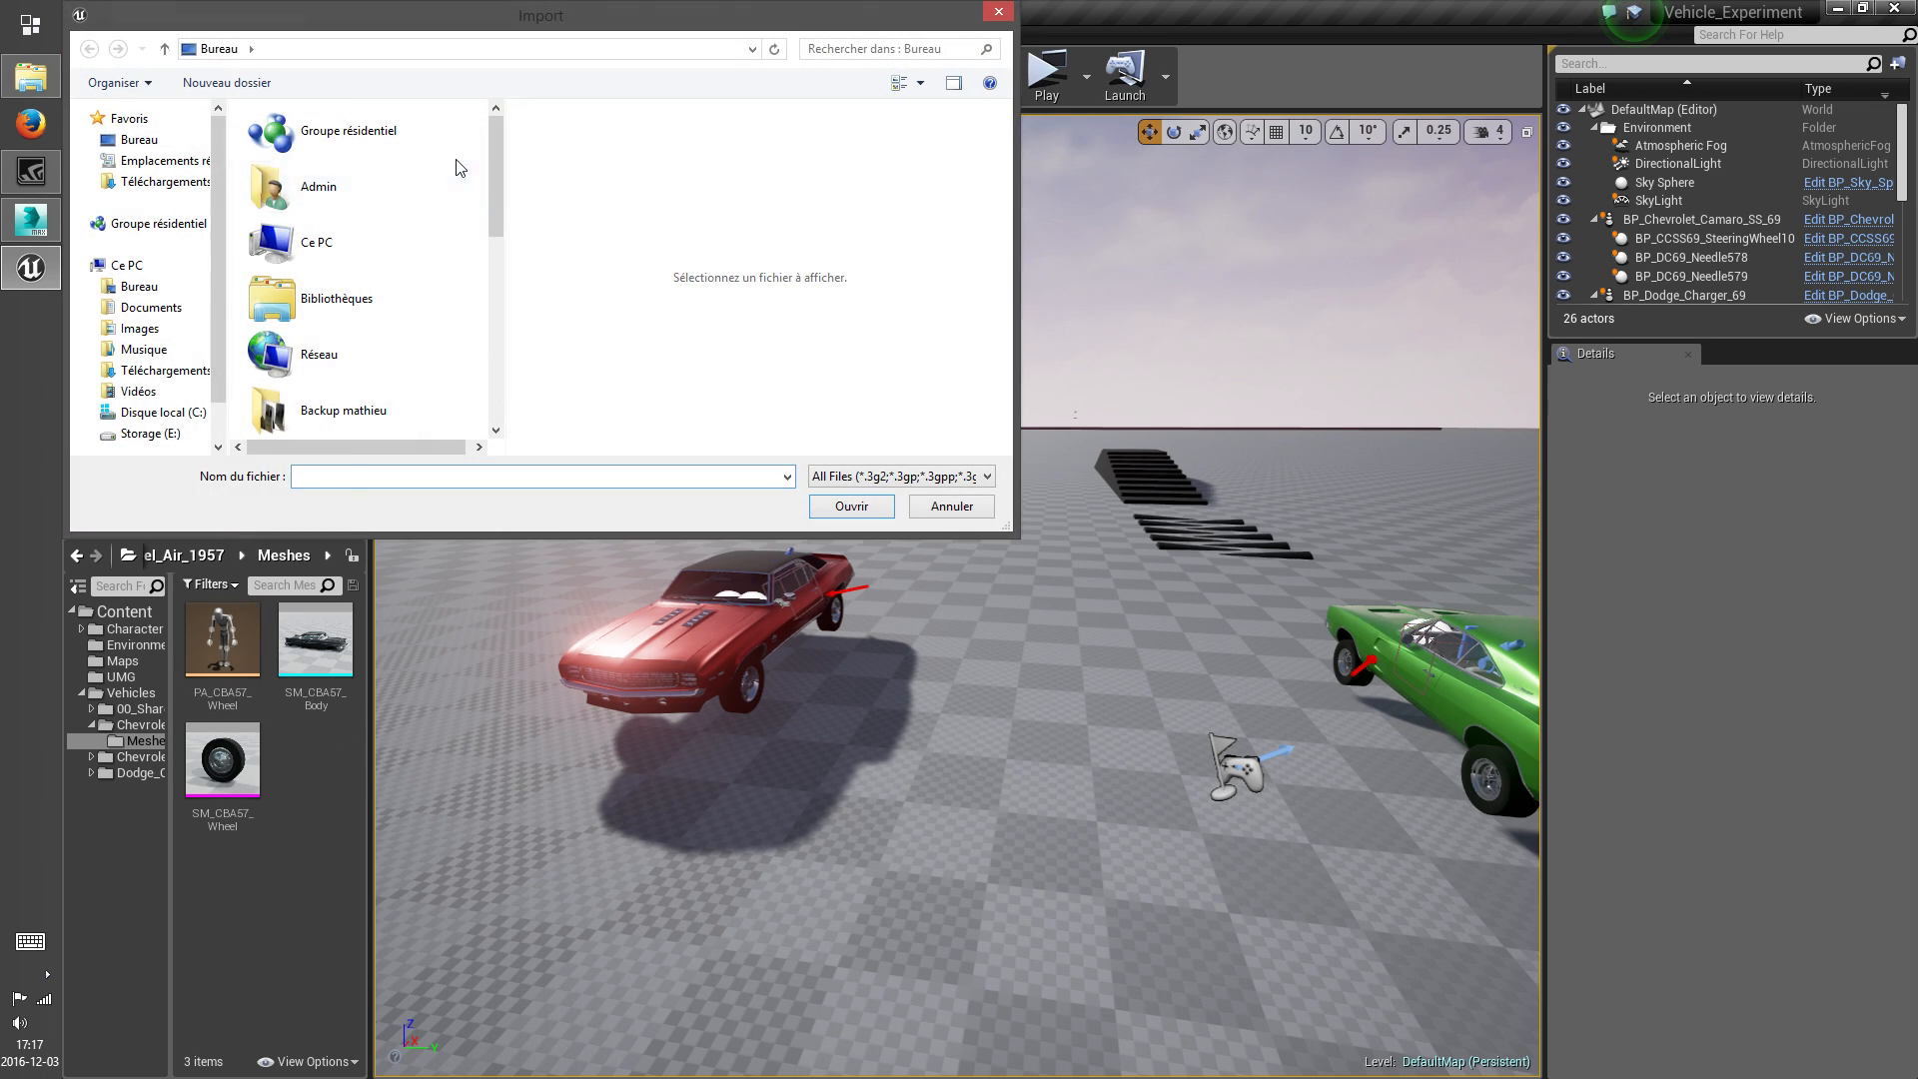
drag(498, 199, 496, 372)
click(380, 311)
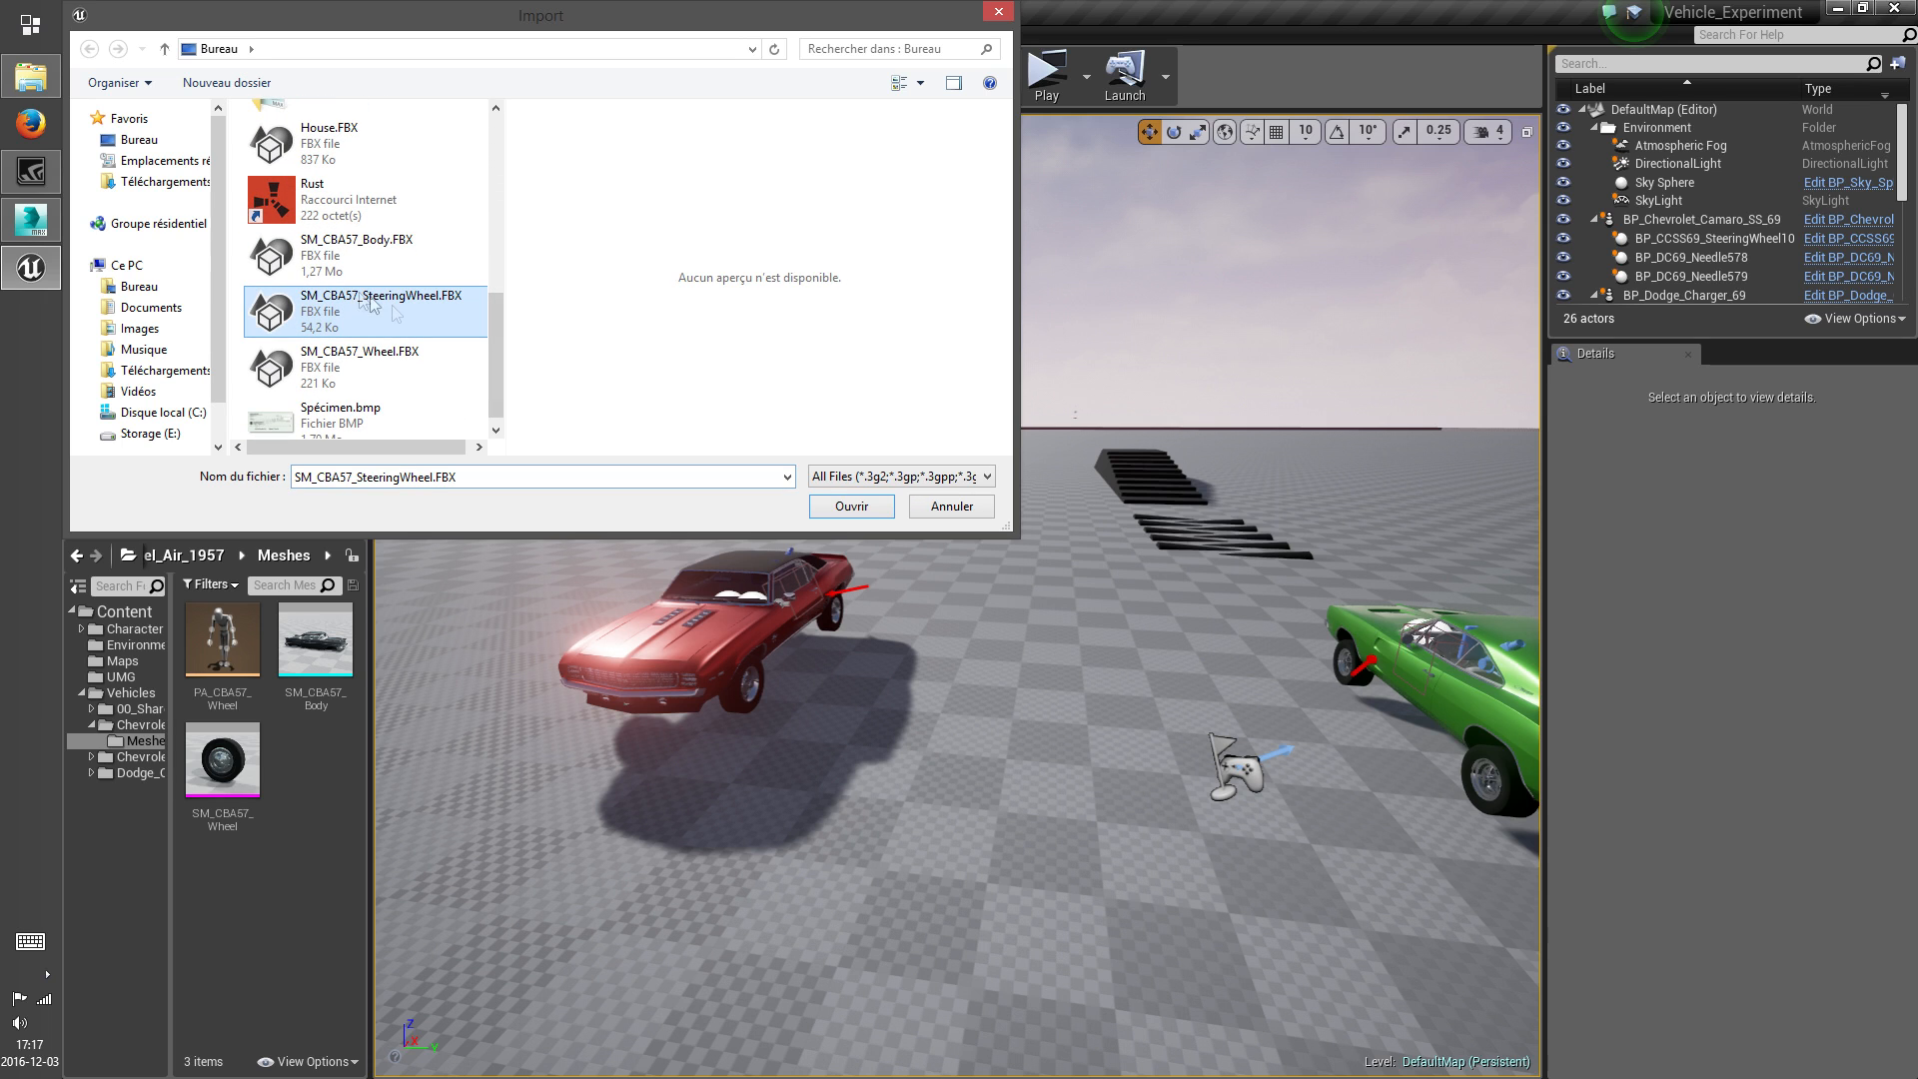
click(851, 507)
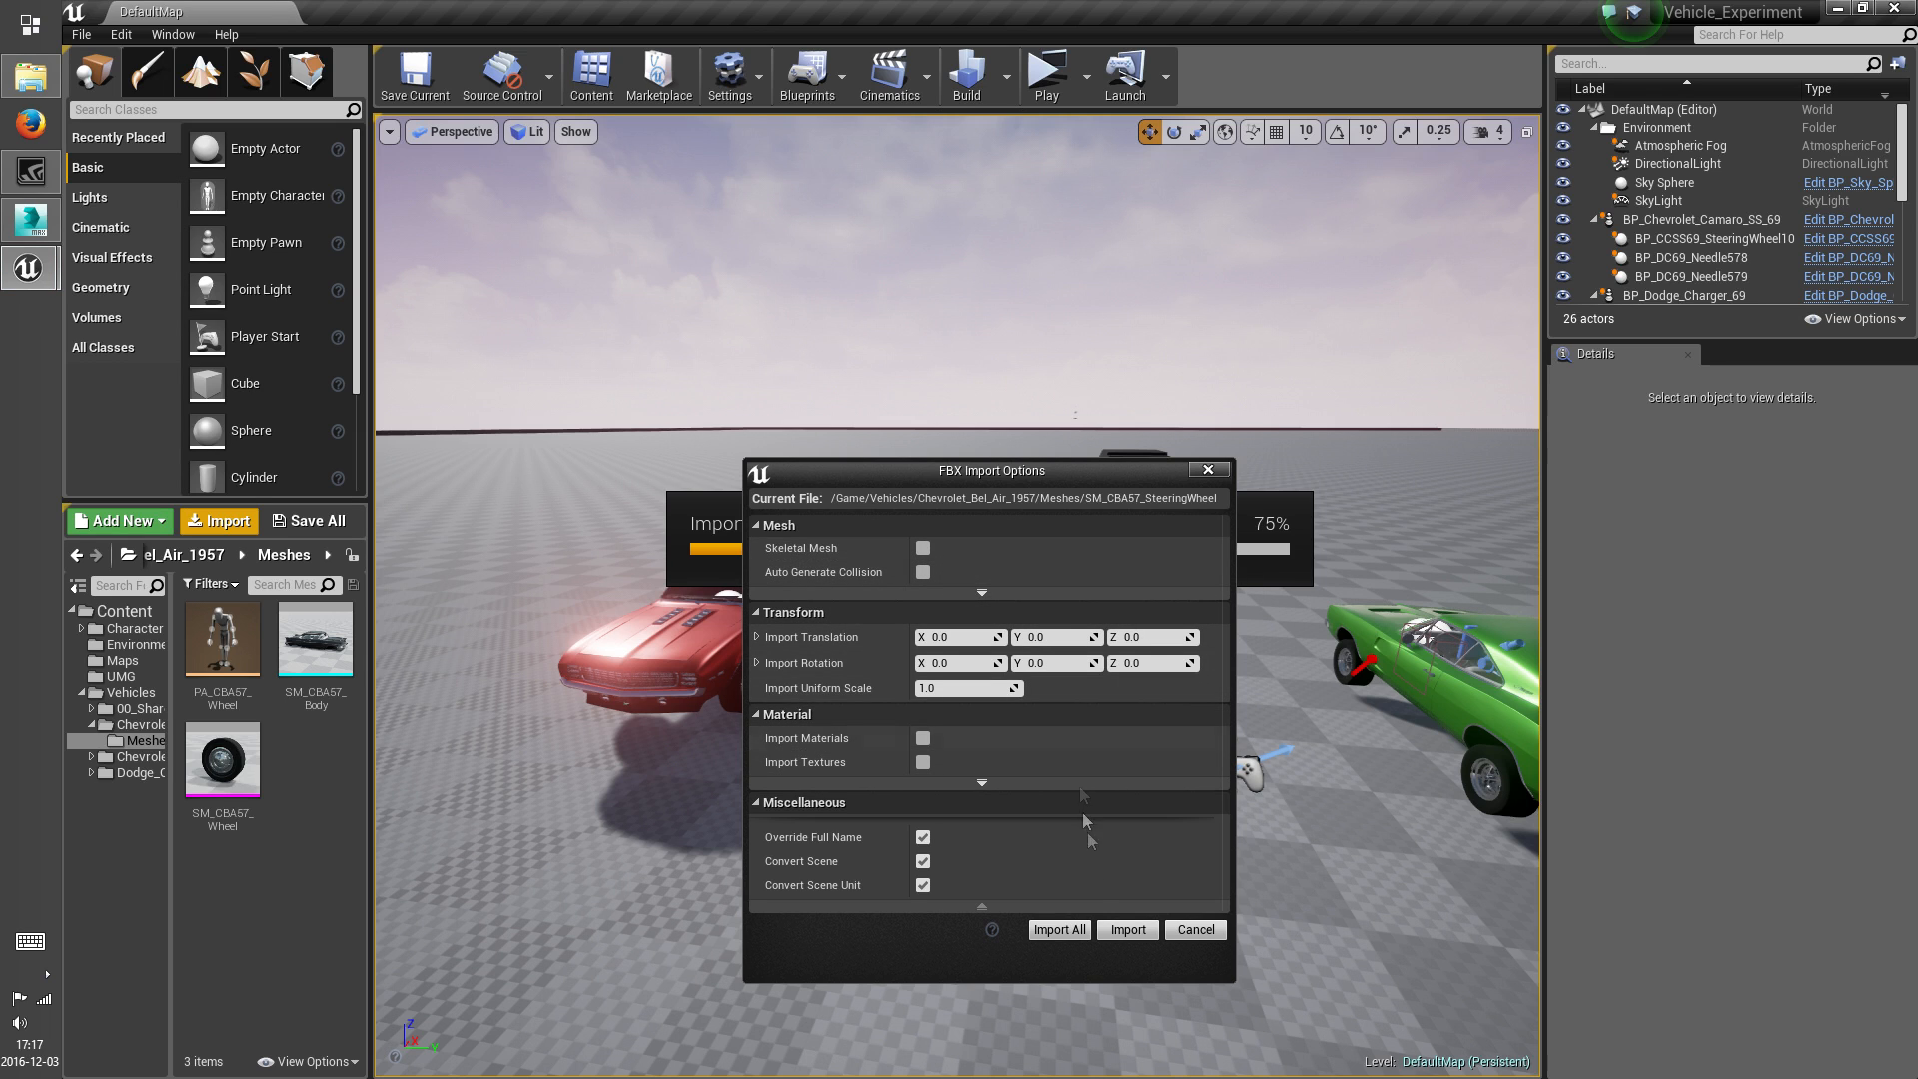
click(1128, 930)
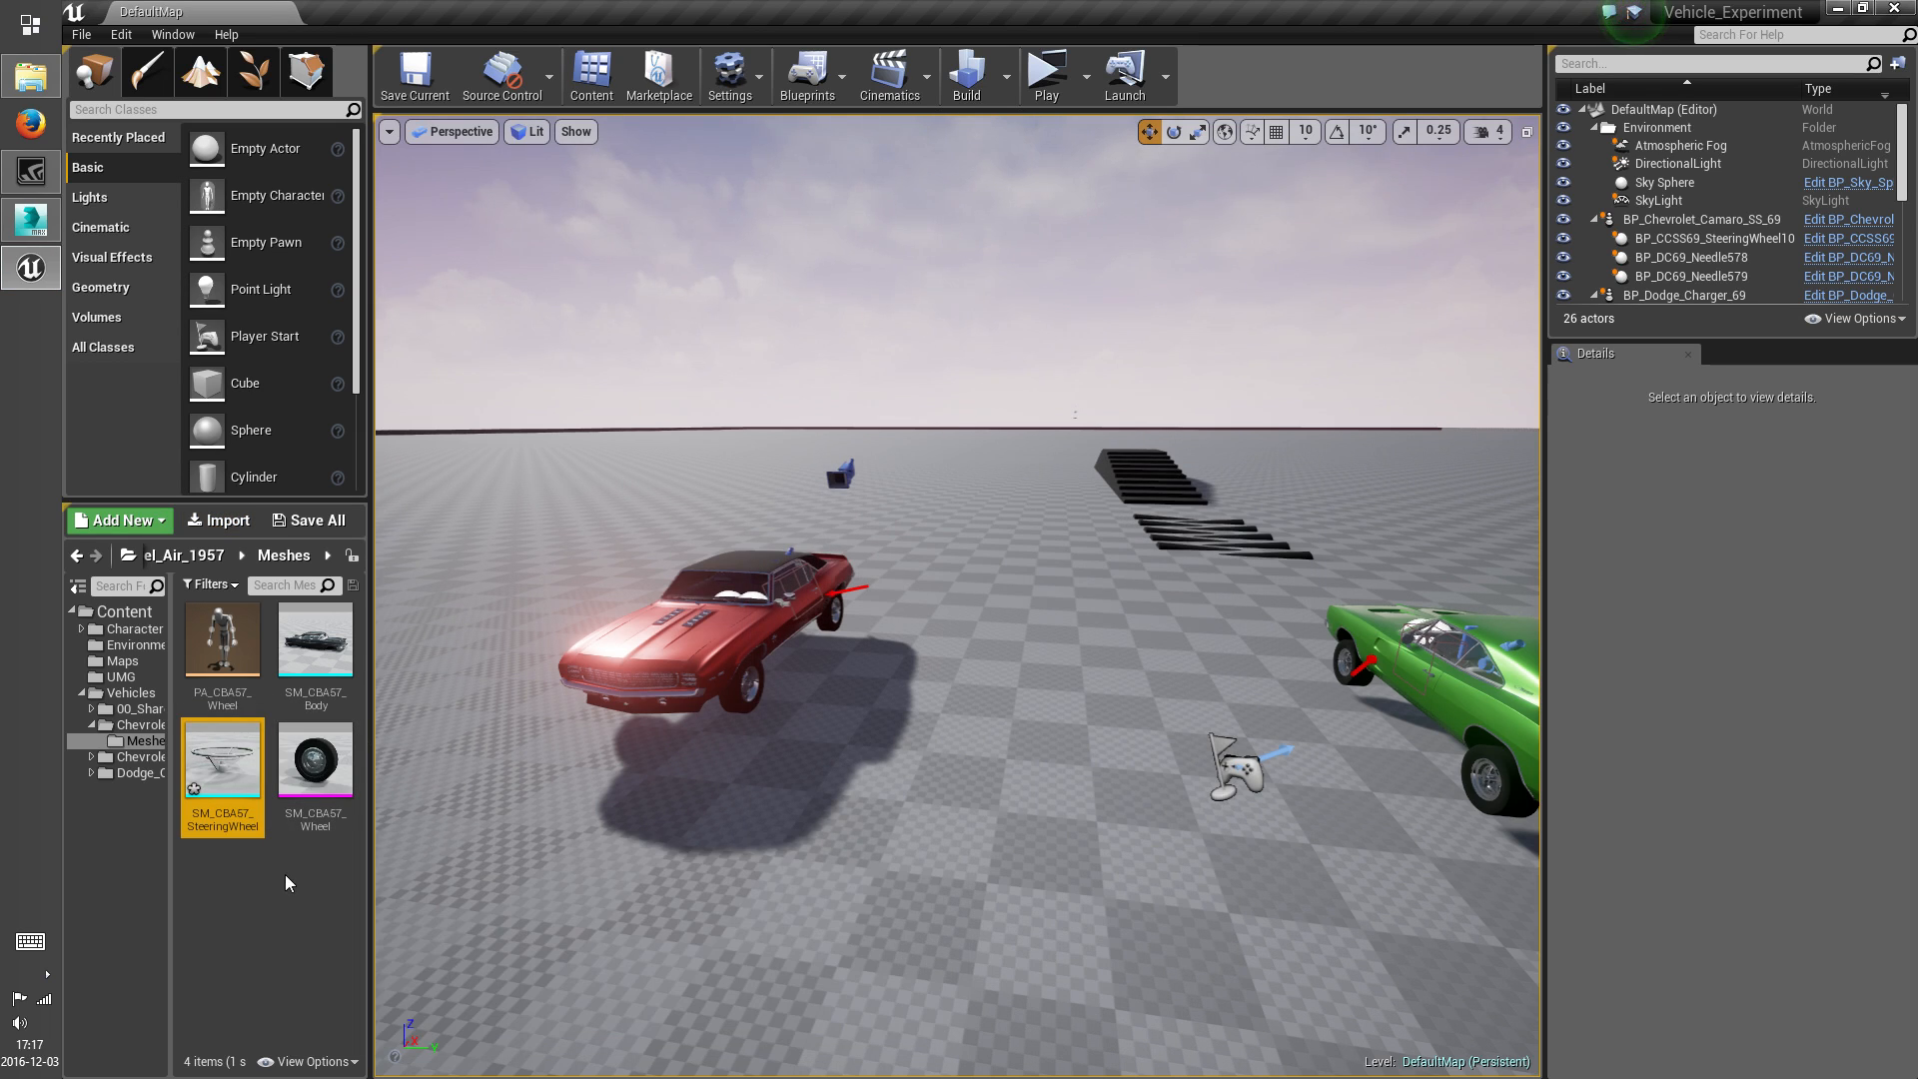
Assign M_Grey to the steering wheel mesh's Default material slot, save the mesh, return to the level editor and save
double_click(249, 772)
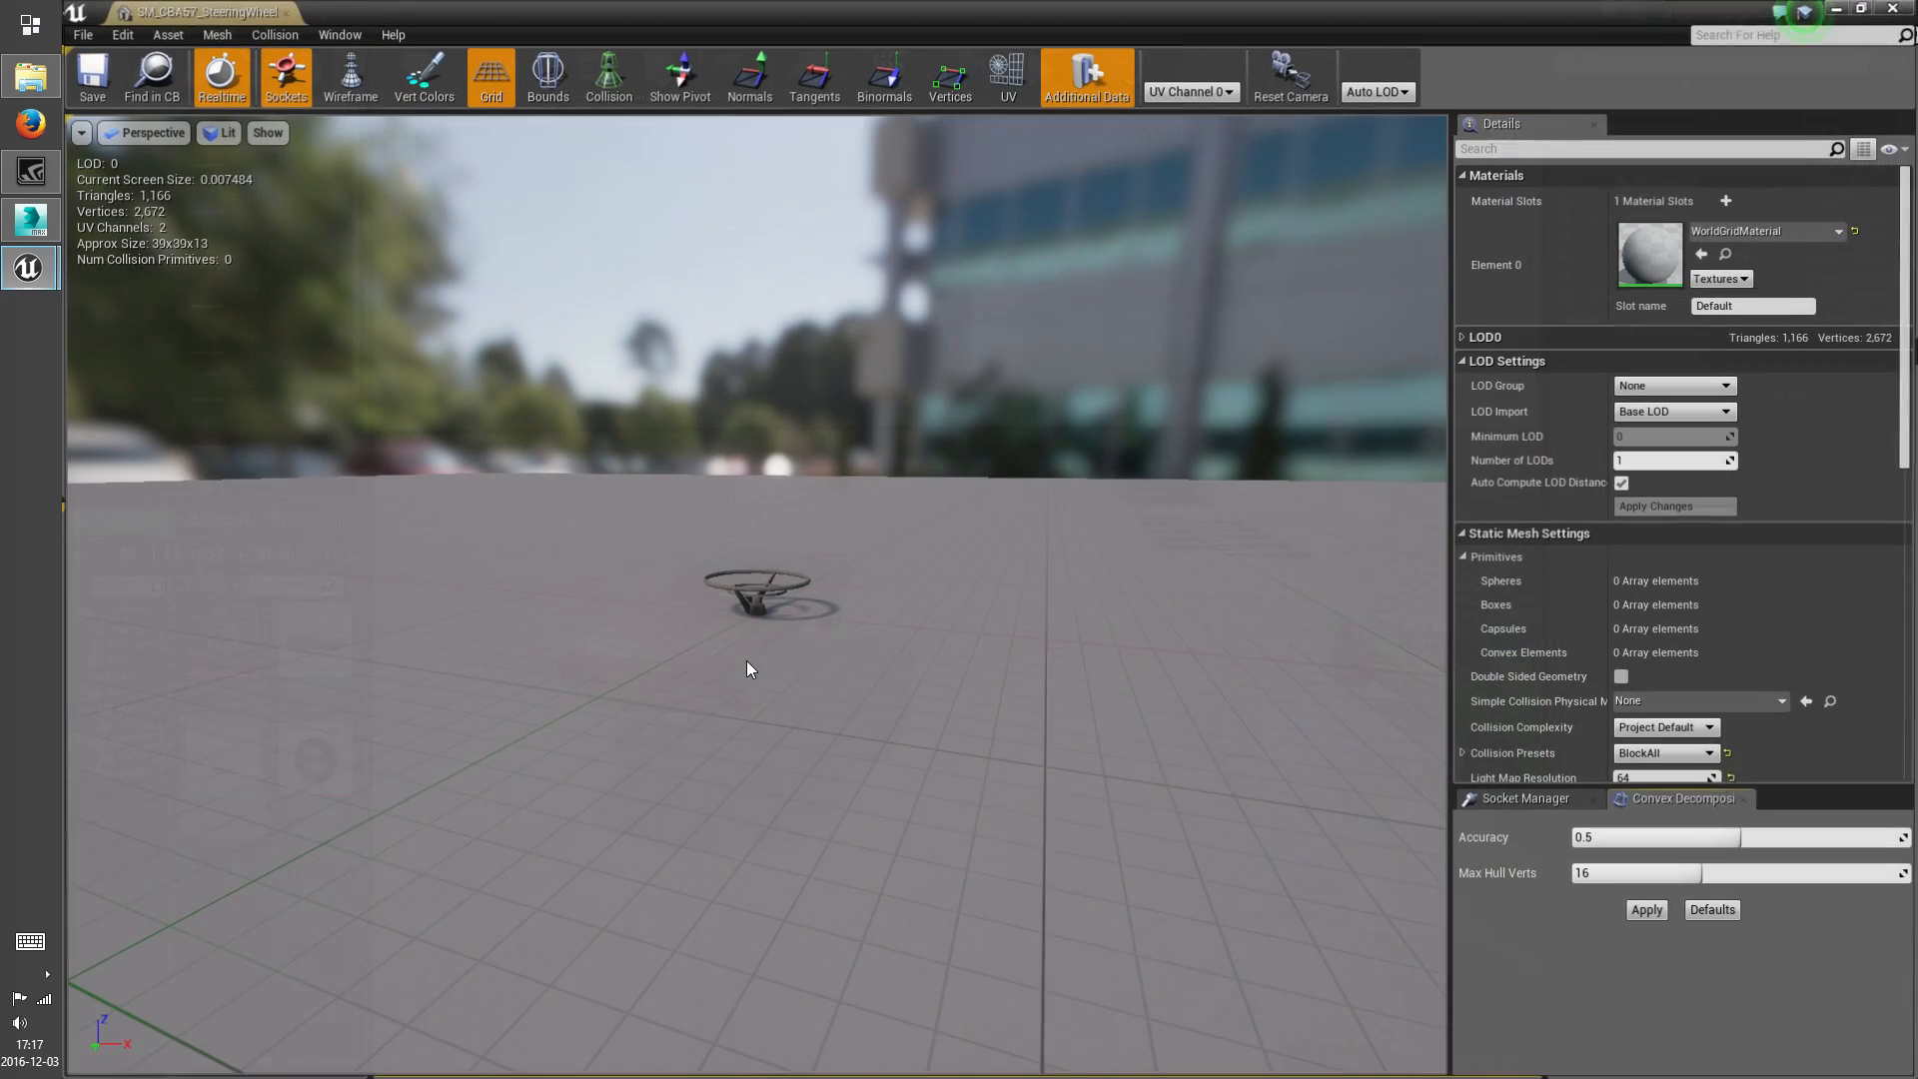
click(1755, 231)
click(1729, 543)
right_drag(757, 596, 680, 689)
click(80, 96)
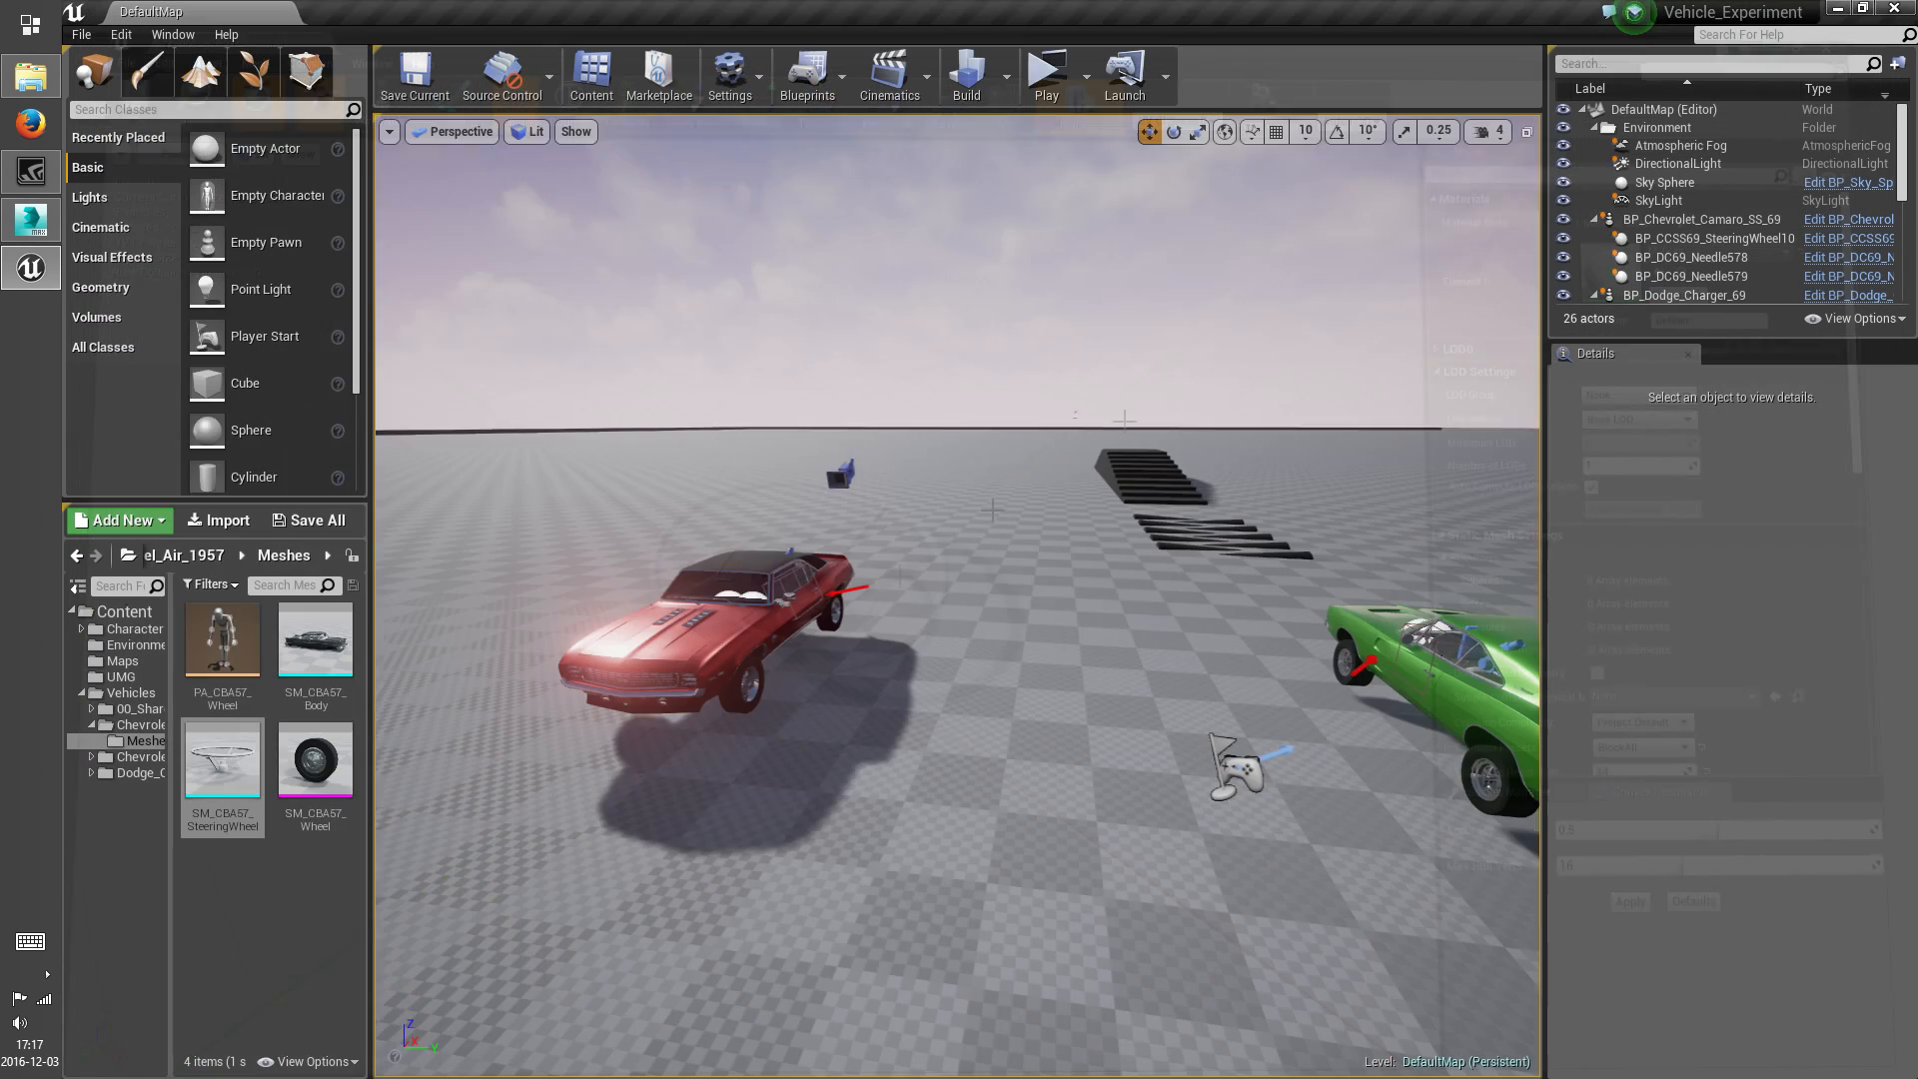
click(1895, 8)
right_drag(876, 770, 914, 766)
key(ctrl+s)
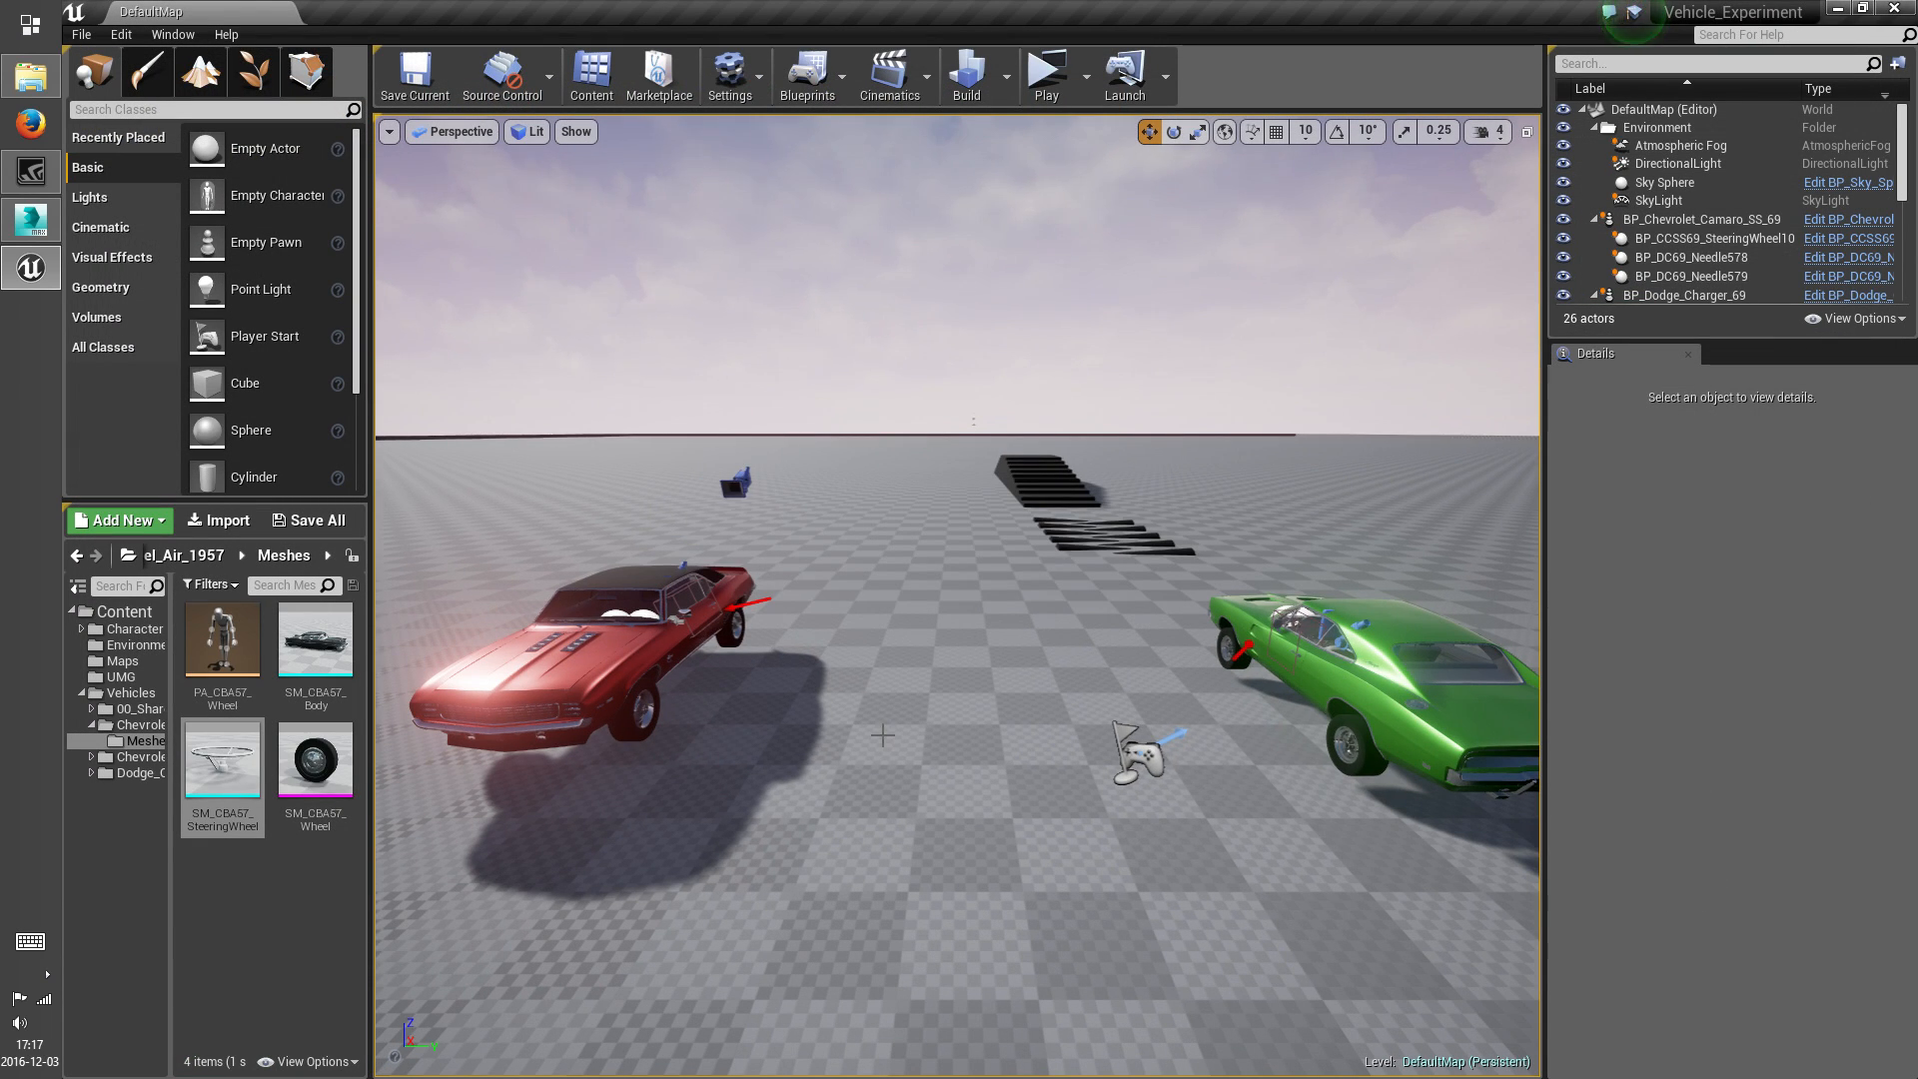
right_drag(884, 736, 620, 667)
mouse_move(876, 629)
right_down()
mouse_move(924, 634)
mouse_move(850, 629)
right_up()
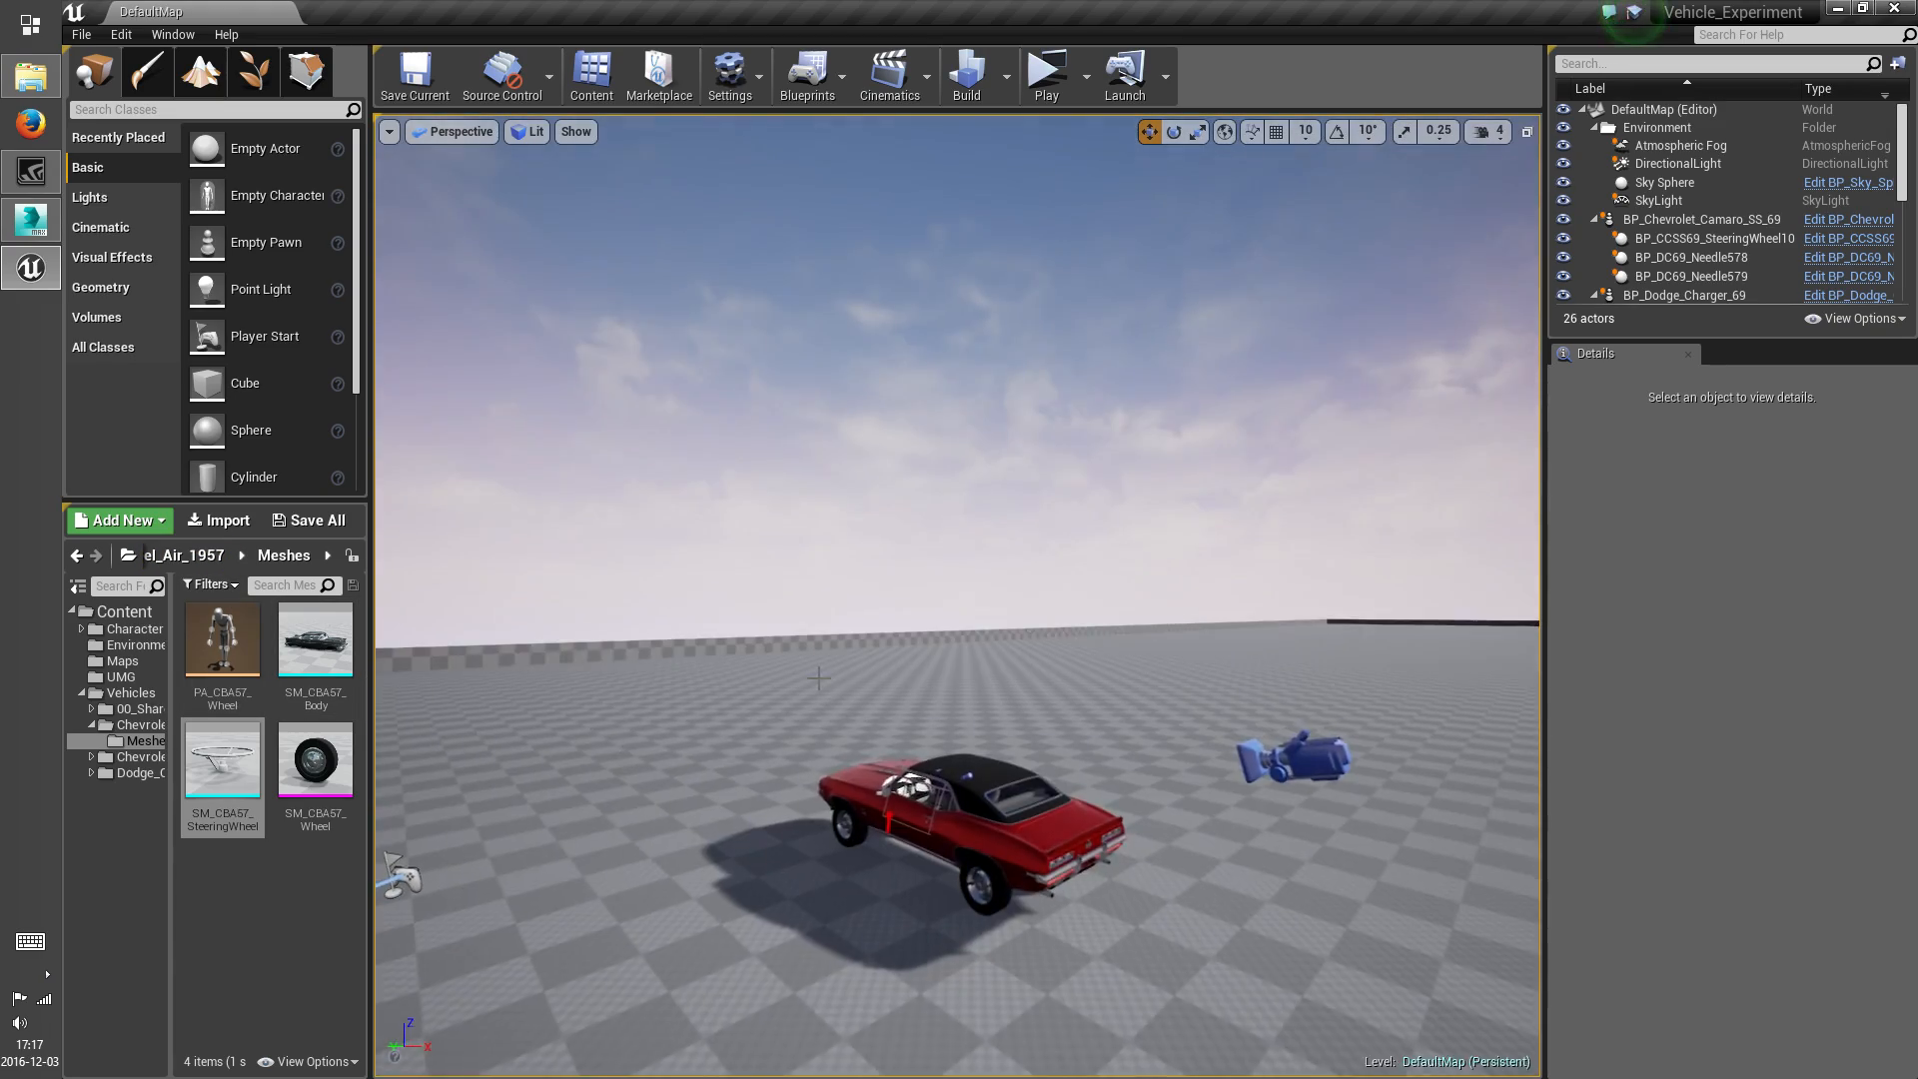